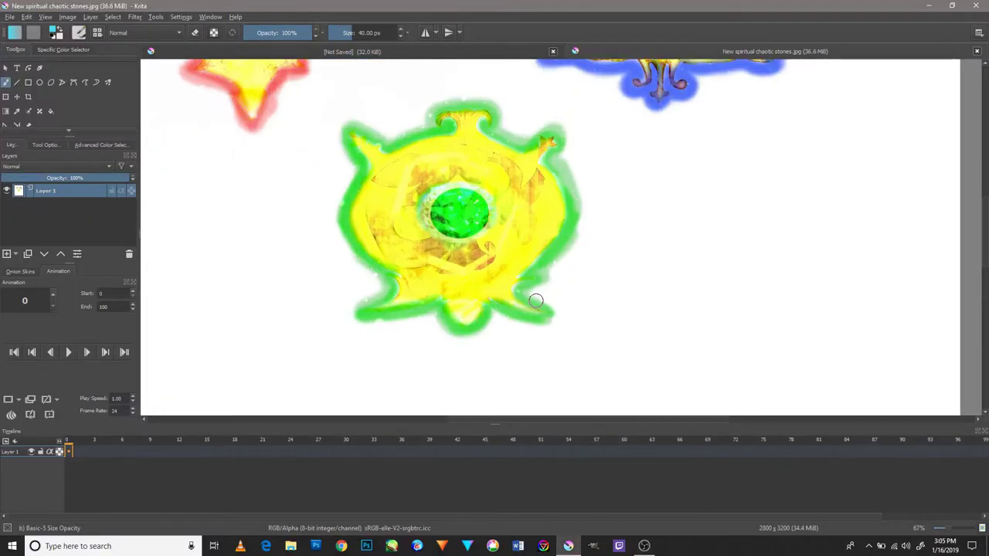
- Switch the brush to eraser mode and erase the white below and left of the green emblem
scroll(578, 281, "down", 1)
key("e")
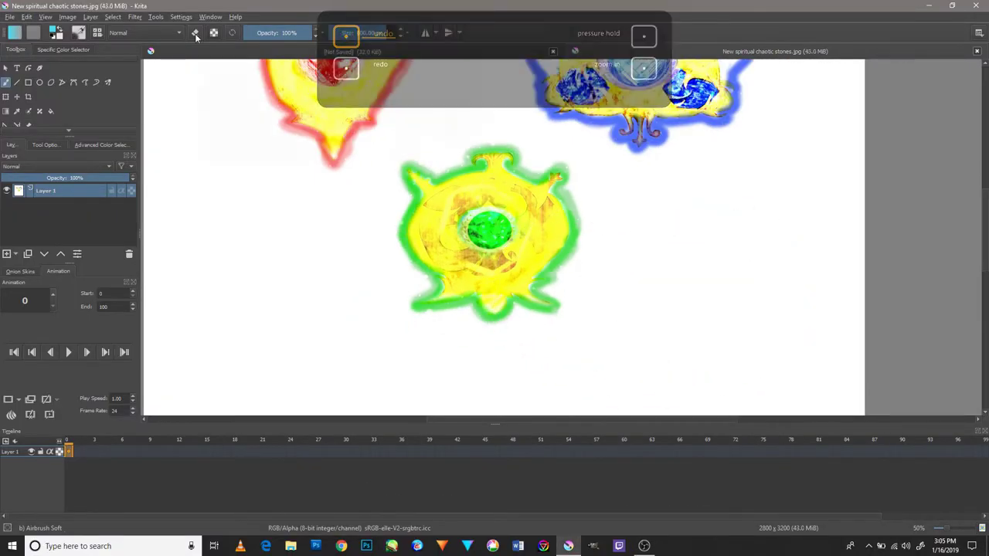
scroll(561, 293, "up", 3)
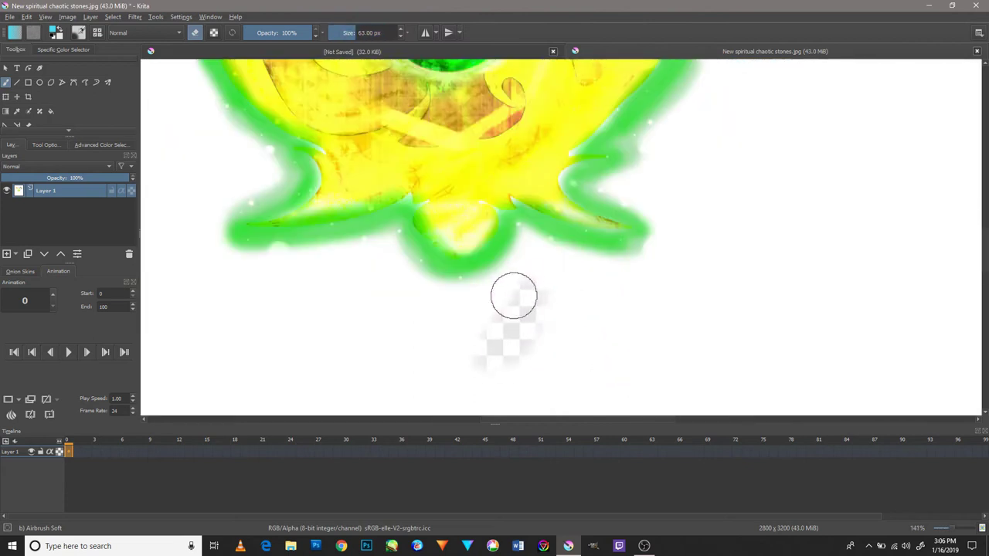
scroll(518, 294, "up", 1)
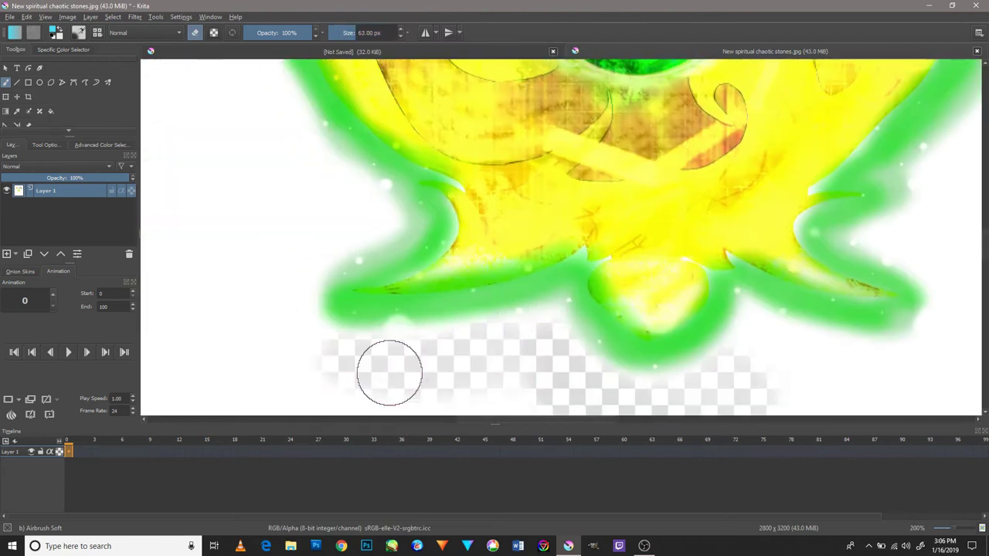
left_click_drag(390, 373, 289, 314)
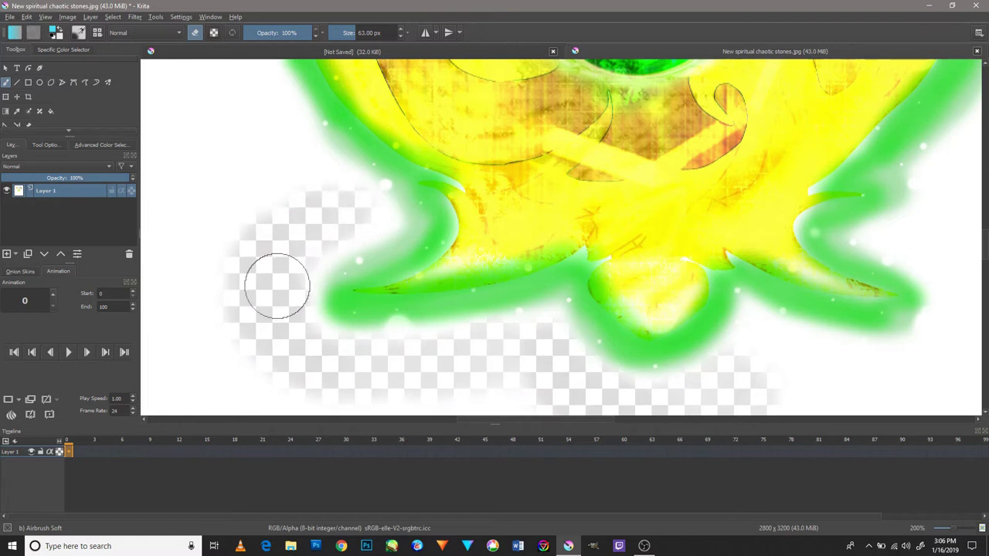
mouse_move(278, 269)
left_mouse_down()
mouse_move(336, 286)
mouse_move(330, 260)
mouse_move(307, 287)
mouse_move(312, 260)
left_mouse_up()
- Zoom and pan across the canvas to check the erased edges around the green emblem
scroll(364, 294, "down", 2)
scroll(351, 298, "up", 4)
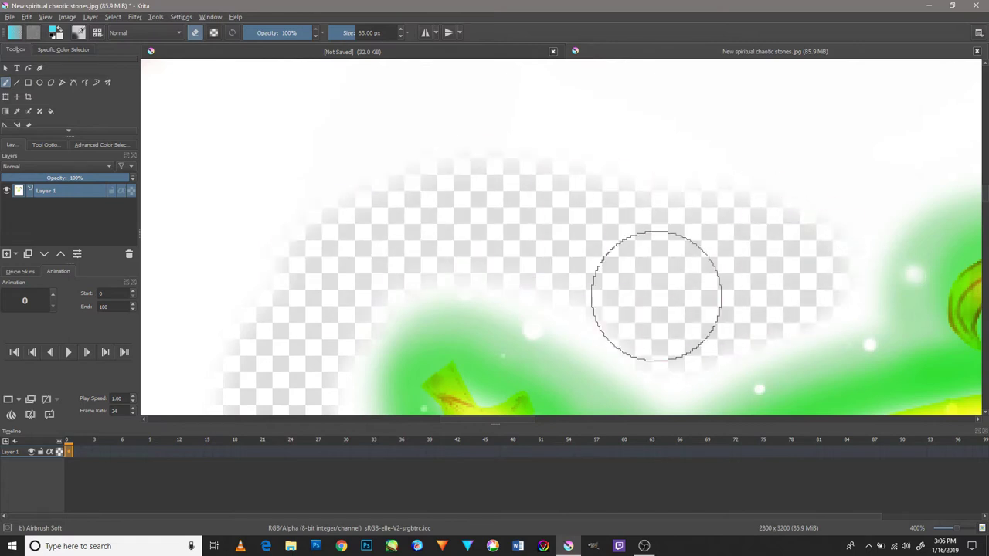
scroll(728, 263, "down", 4)
scroll(680, 198, "up", 5)
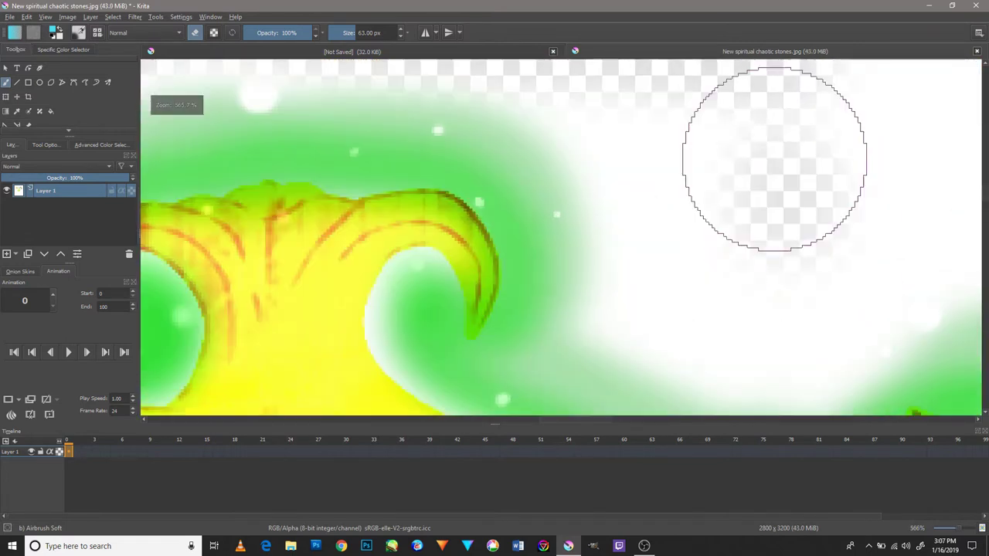
scroll(719, 229, "down", 4)
scroll(744, 248, "up", 3)
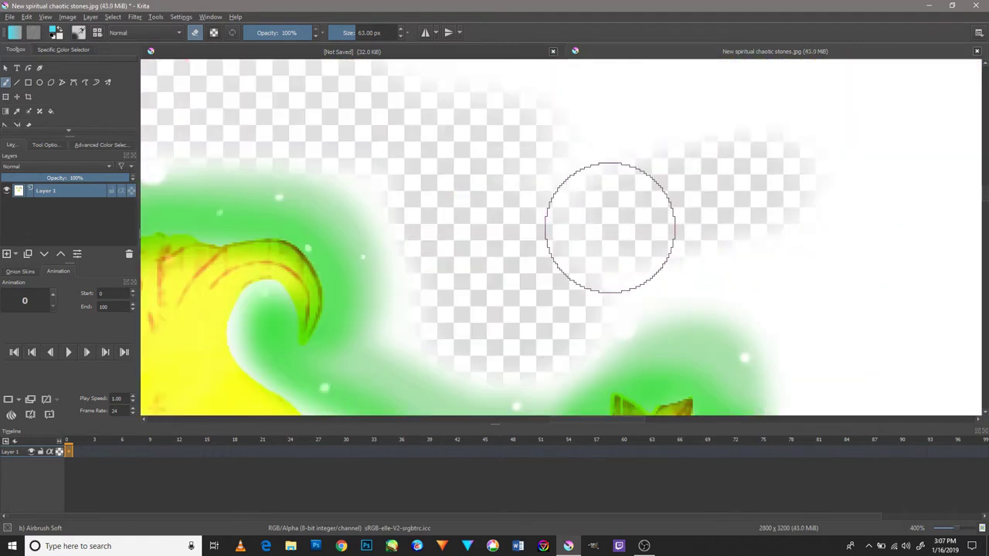
scroll(595, 239, "down", 1)
scroll(783, 292, "down", 4)
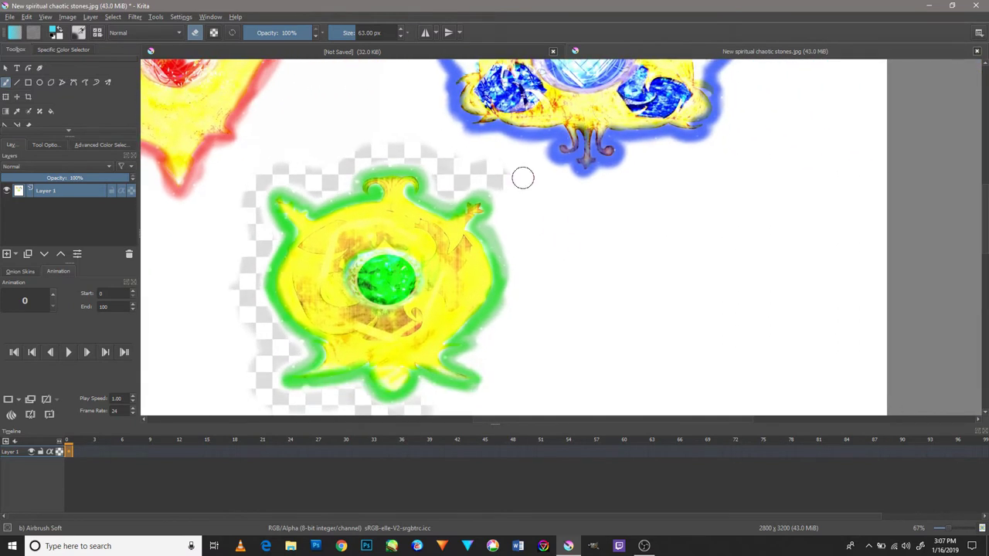
scroll(525, 216, "up", 4)
scroll(587, 309, "down", 2)
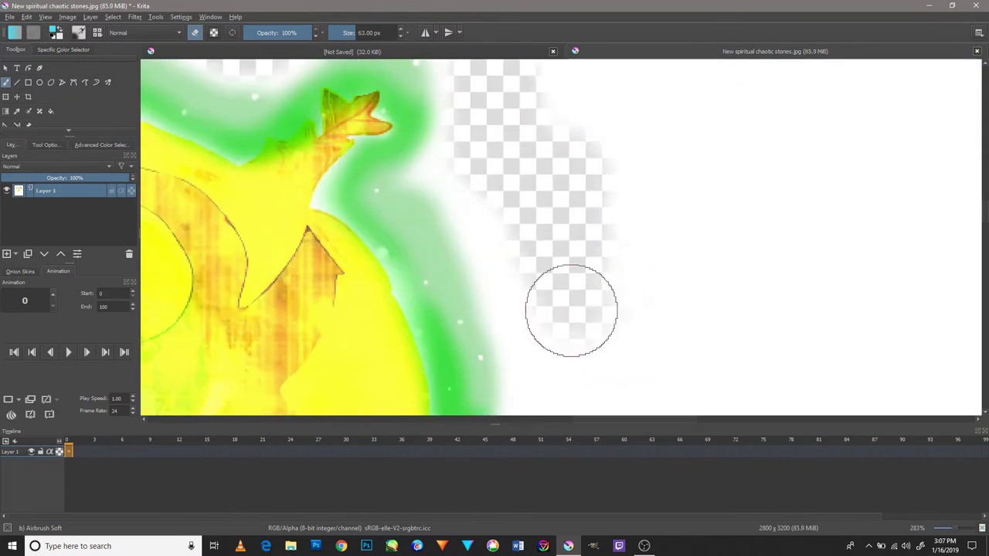
scroll(565, 332, "down", 2)
scroll(611, 274, "left", 2)
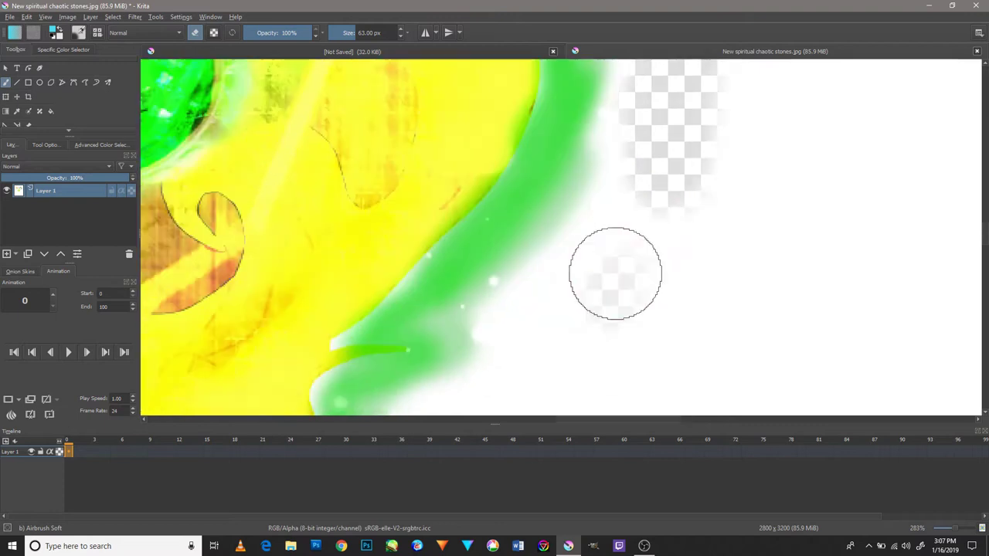
scroll(587, 301, "down", 2)
scroll(641, 270, "down", 2)
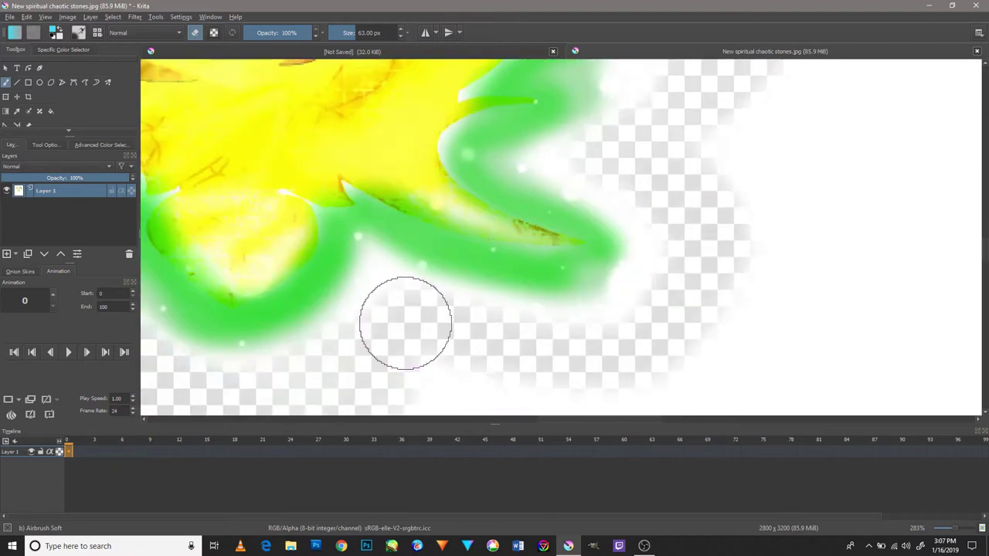
scroll(502, 340, "left", 2)
scroll(557, 290, "down", 1)
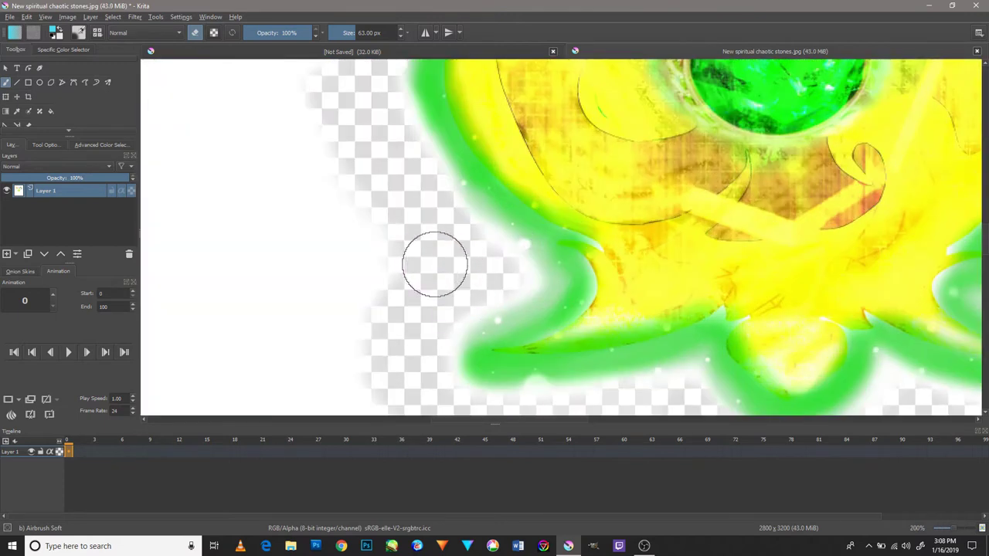
scroll(463, 278, "left", 2)
- Erase the white background left of, up-left of and below the red-edged star
scroll(433, 371, "left", 2)
scroll(611, 309, "down", 2)
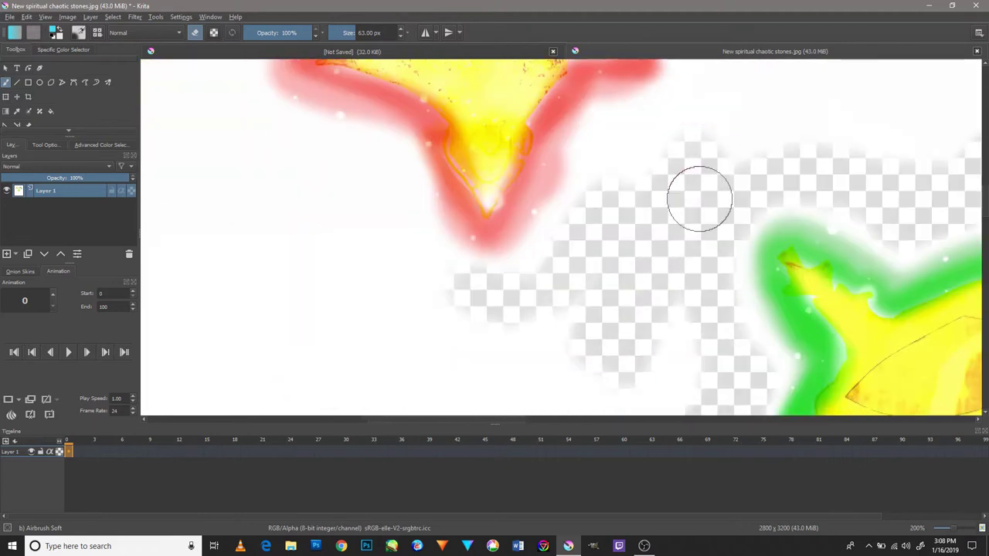
scroll(533, 347, "up", 2)
scroll(533, 348, "left", 2)
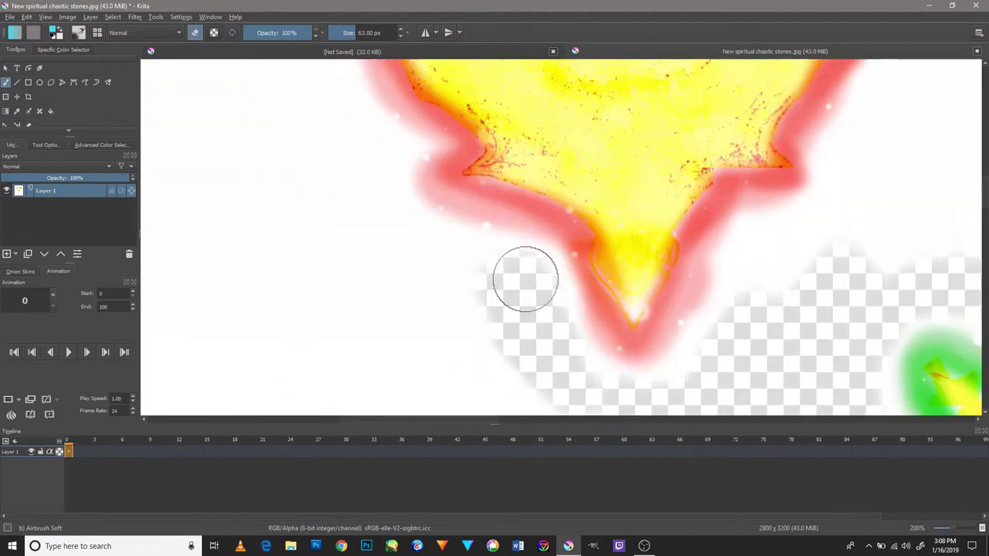
scroll(526, 278, "up", 2)
scroll(437, 298, "up", 2)
mouse_move(386, 276)
left_mouse_down()
mouse_move(421, 356)
mouse_move(379, 298)
mouse_move(466, 384)
left_mouse_up()
scroll(418, 371, "down", 2)
scroll(379, 298, "up", 4)
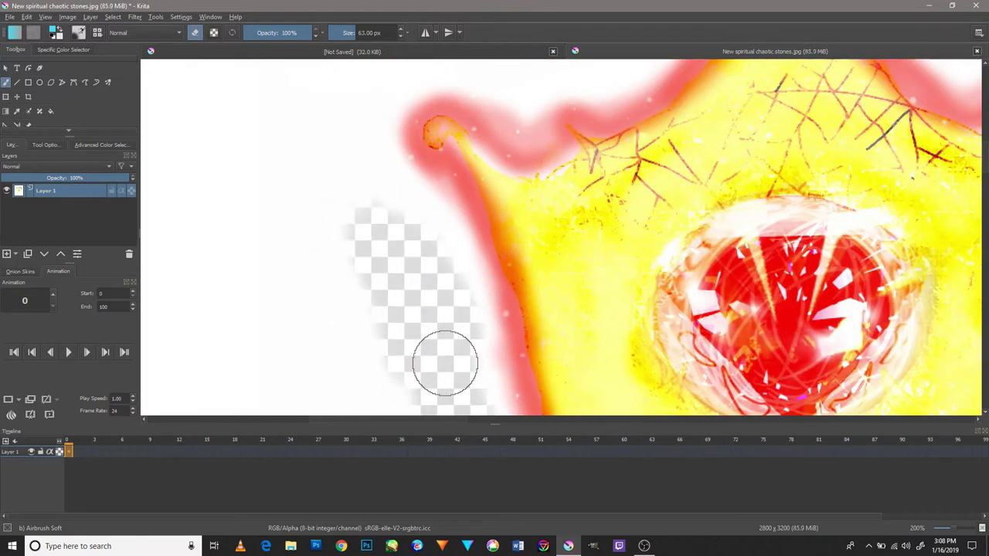
scroll(466, 384, "up", 1)
scroll(466, 385, "left", 1)
left_click_drag(453, 331, 366, 240)
left_click_drag(437, 135, 379, 325)
scroll(320, 225, "down", 1)
left_click_drag(320, 225, 441, 398)
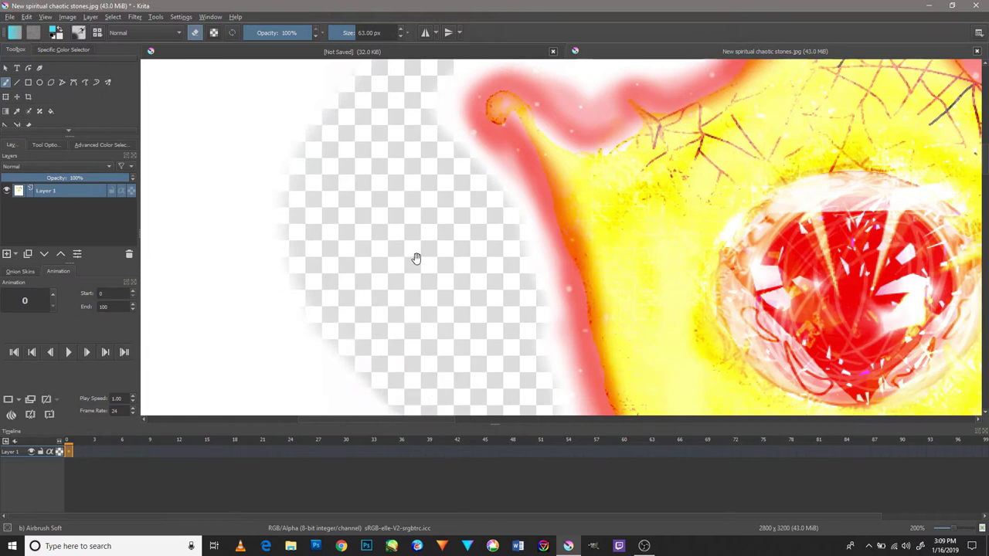
- Erase the white background beside and right of the star's peak
scroll(392, 256, "up", 2)
scroll(619, 170, "up", 2)
scroll(619, 170, "right", 2)
mouse_move(619, 170)
left_mouse_down()
mouse_move(695, 159)
mouse_move(698, 194)
left_mouse_up()
scroll(592, 281, "right", 2)
left_click_drag(592, 280, 665, 230)
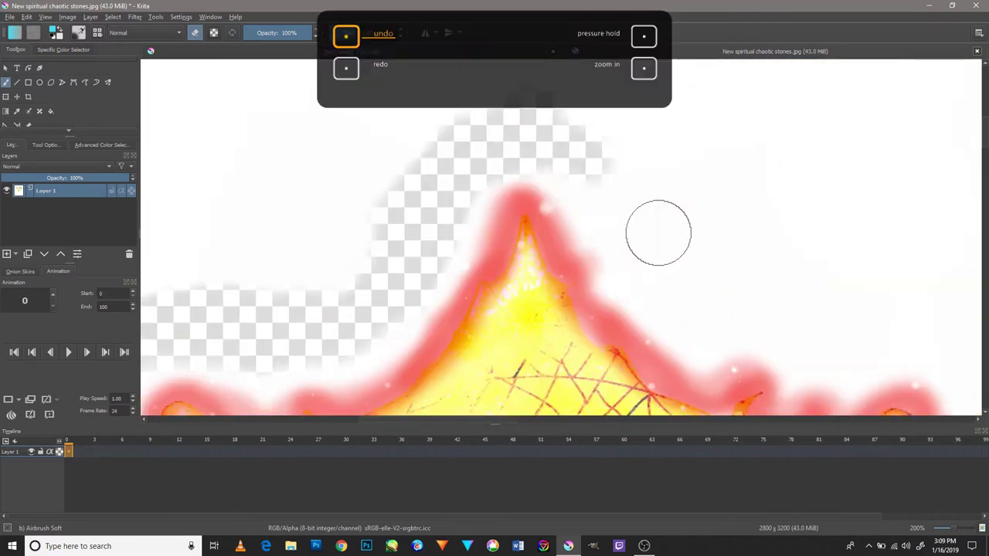
mouse_move(687, 294)
left_mouse_down()
mouse_move(682, 243)
mouse_move(371, 211)
left_mouse_up()
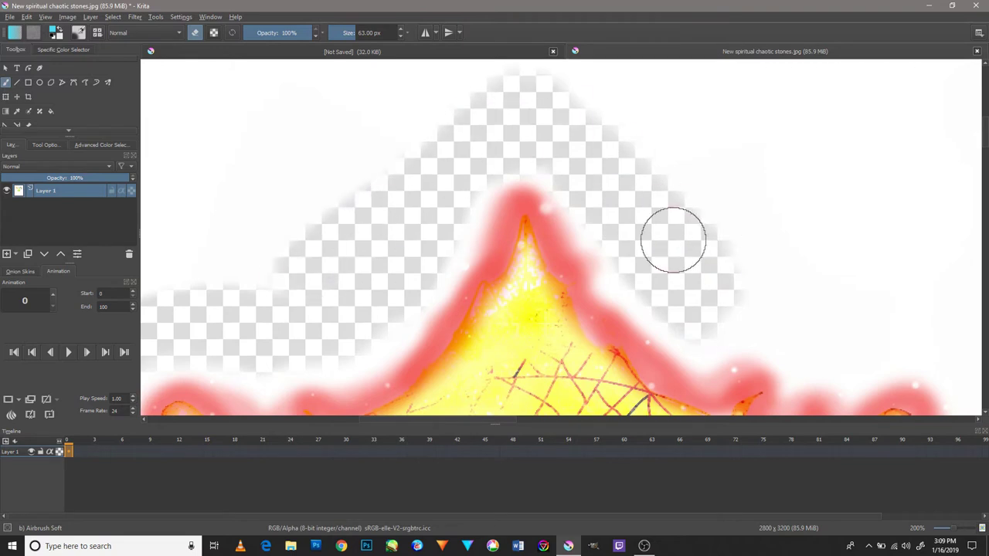
left_click_drag(641, 284, 501, 199)
left_click_drag(613, 221, 843, 280)
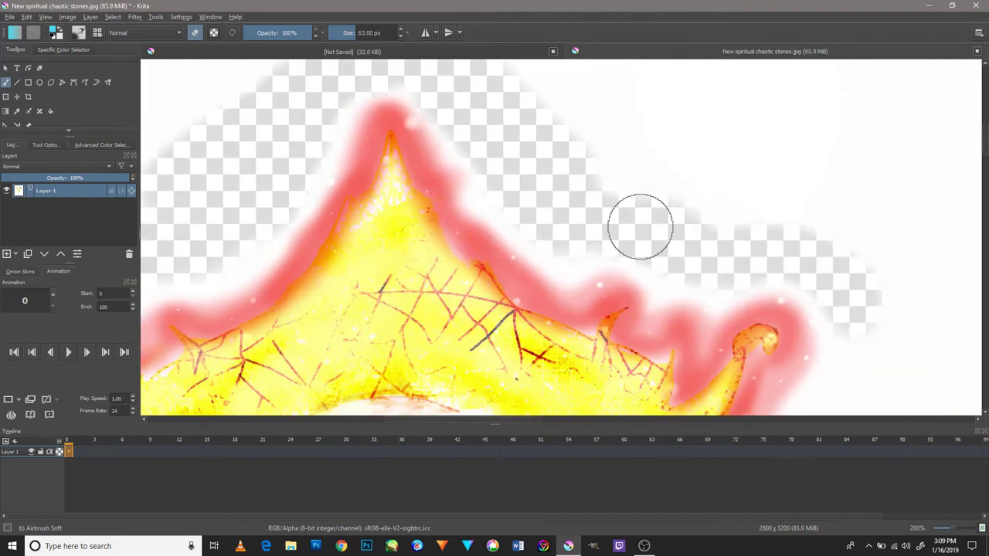
scroll(755, 221, "down", 2)
scroll(696, 262, "right", 2)
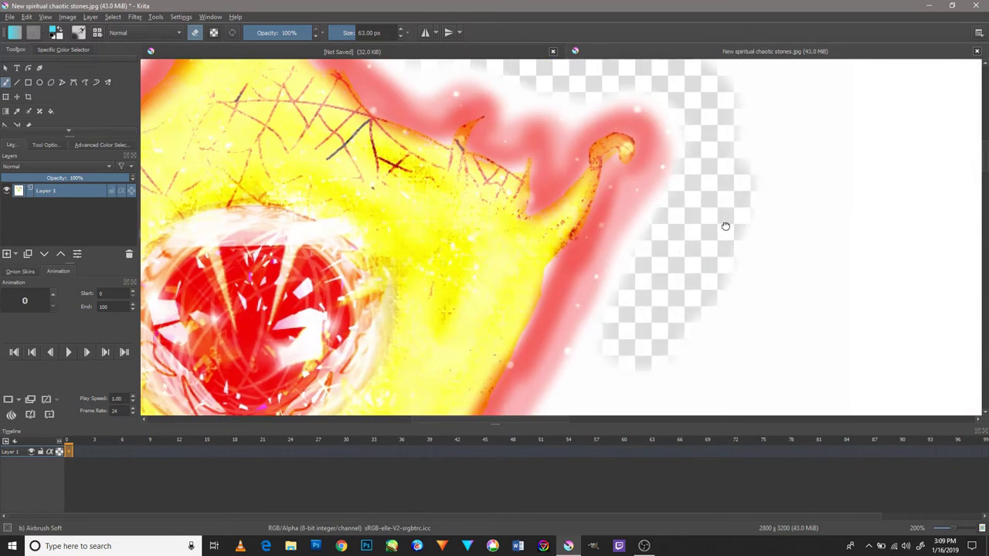
scroll(720, 218, "up", 2)
scroll(713, 245, "down", 5, "ctrl")
scroll(626, 318, "down", 1, "ctrl")
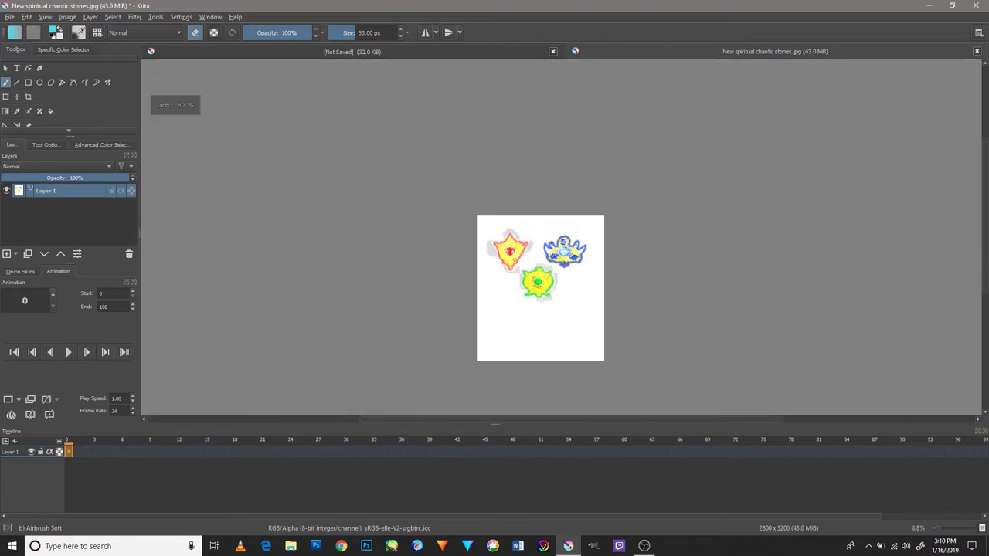
scroll(649, 214, "up", 5, "ctrl")
scroll(592, 297, "up", 1, "ctrl")
scroll(594, 316, "down", 1)
scroll(626, 227, "up", 1)
scroll(658, 286, "down", 2)
scroll(696, 255, "left", 1)
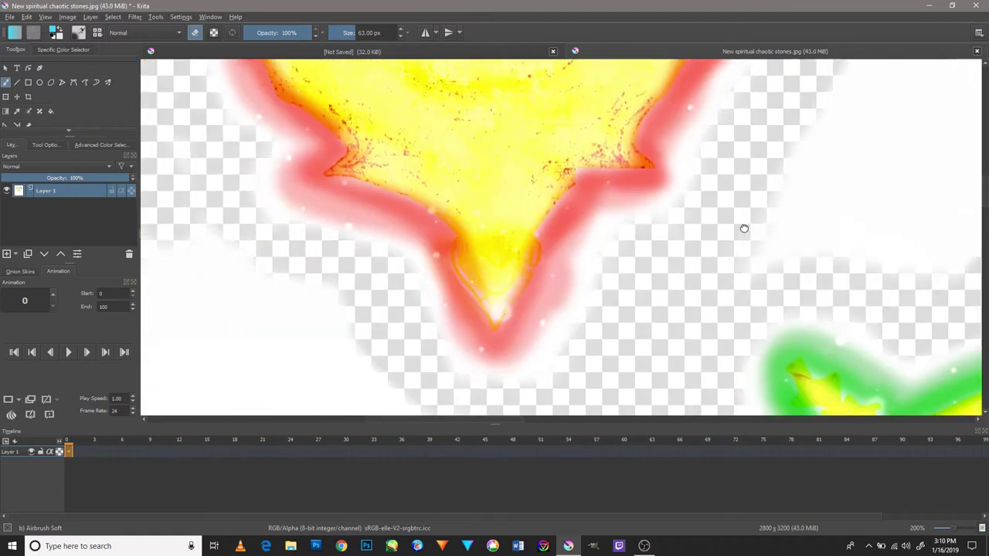
scroll(744, 228, "up", 1)
scroll(773, 201, "up", 2)
scroll(777, 239, "up", 1)
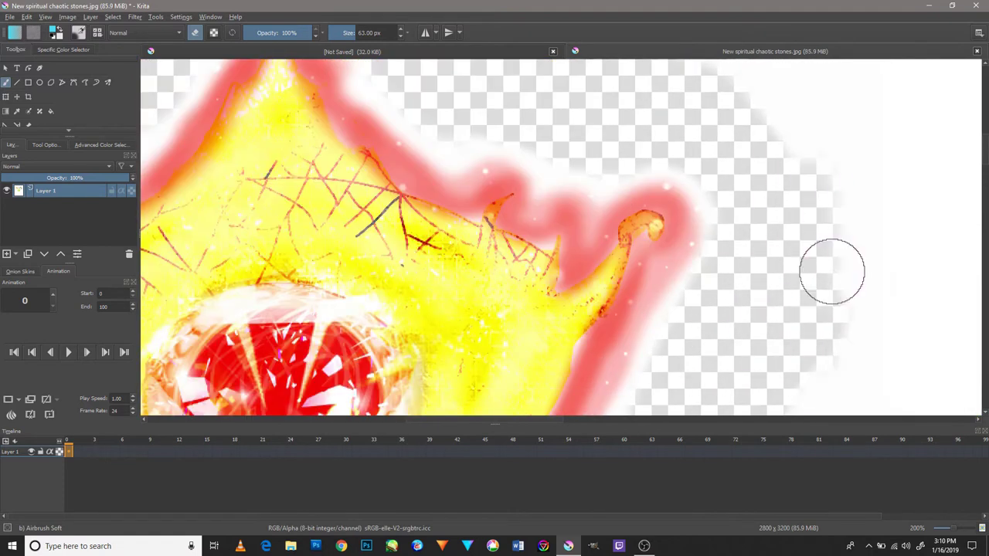
scroll(832, 271, "down", 5, "ctrl")
scroll(701, 347, "up", 2, "ctrl")
scroll(486, 340, "down", 2)
scroll(548, 364, "right", 2)
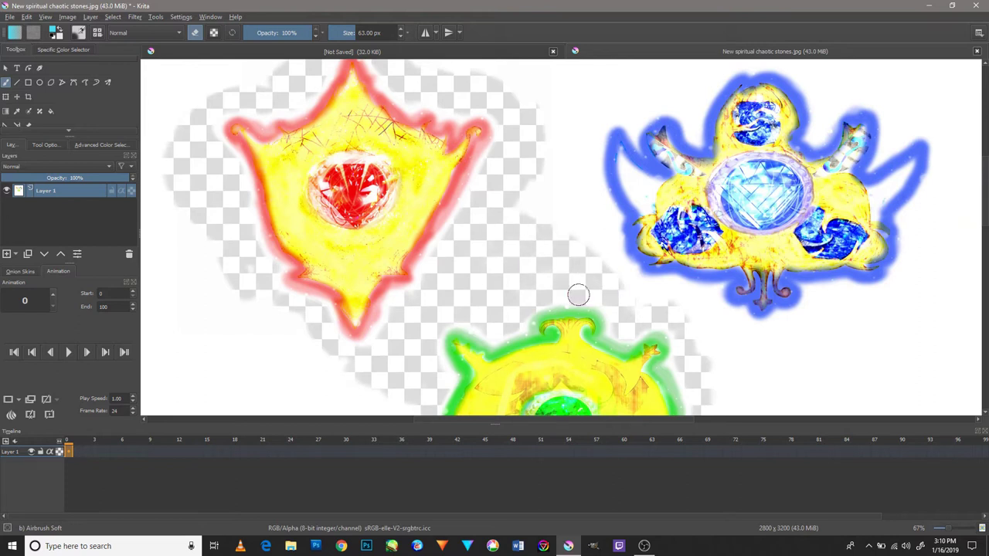
- Zoom and pan up to the white and blue haze above the emblem
scroll(746, 263, "up", 4, "ctrl")
scroll(603, 286, "down", 3)
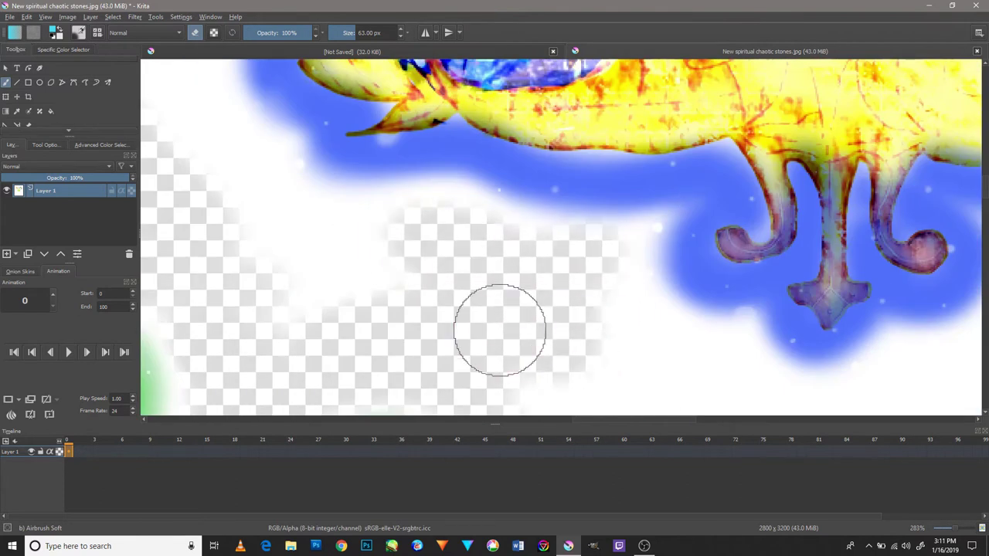
scroll(417, 278, "up", 2)
scroll(409, 309, "left", 2)
scroll(394, 294, "up", 2)
scroll(394, 279, "left", 2)
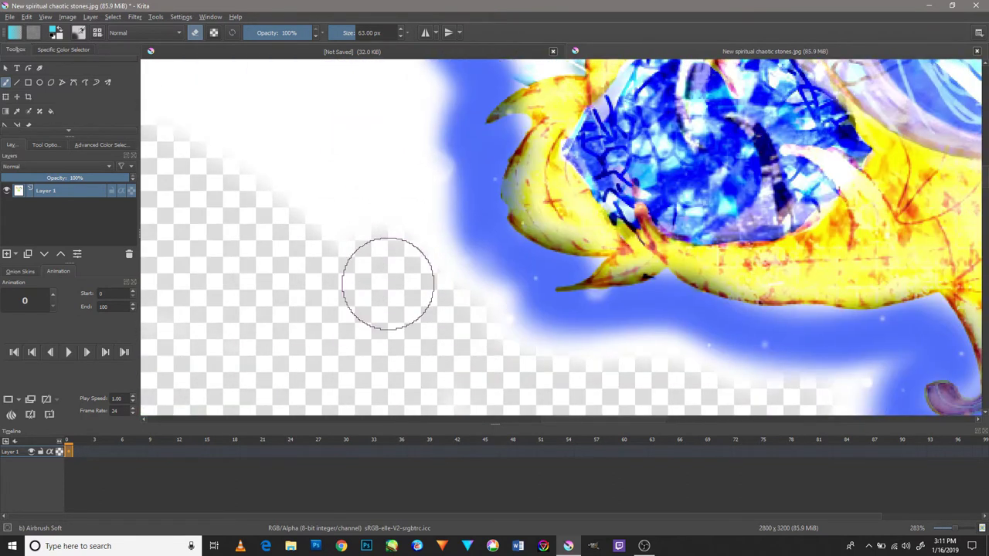
scroll(402, 247, "up", 2)
scroll(433, 309, "up", 2)
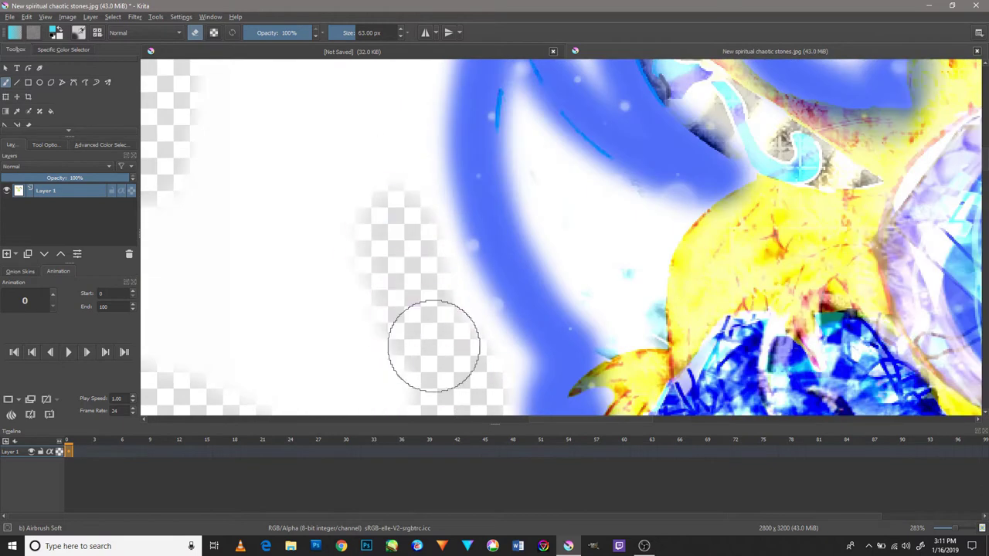
scroll(394, 232, "up", 2)
scroll(449, 322, "down", 5, "ctrl")
scroll(449, 321, "up", 5, "ctrl")
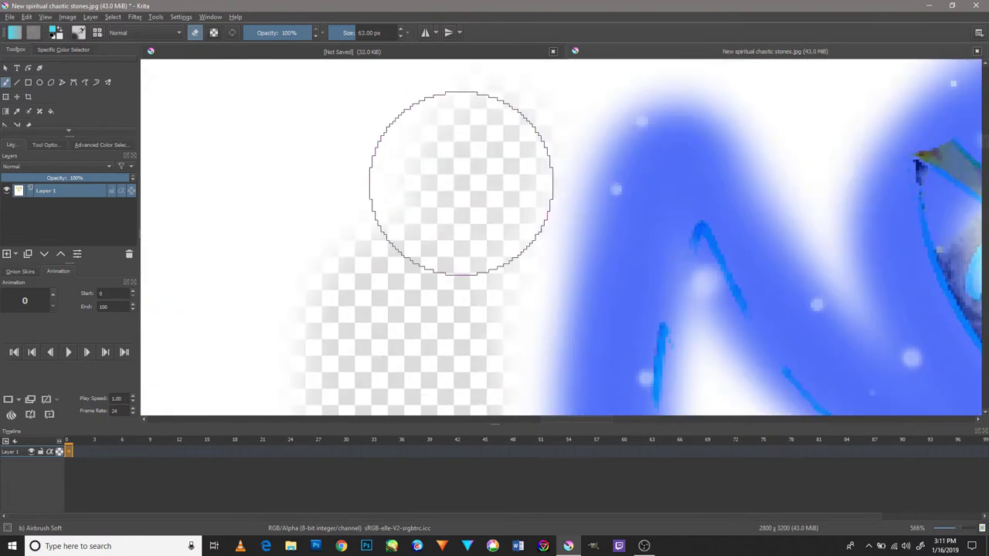
scroll(550, 301, "up", 2)
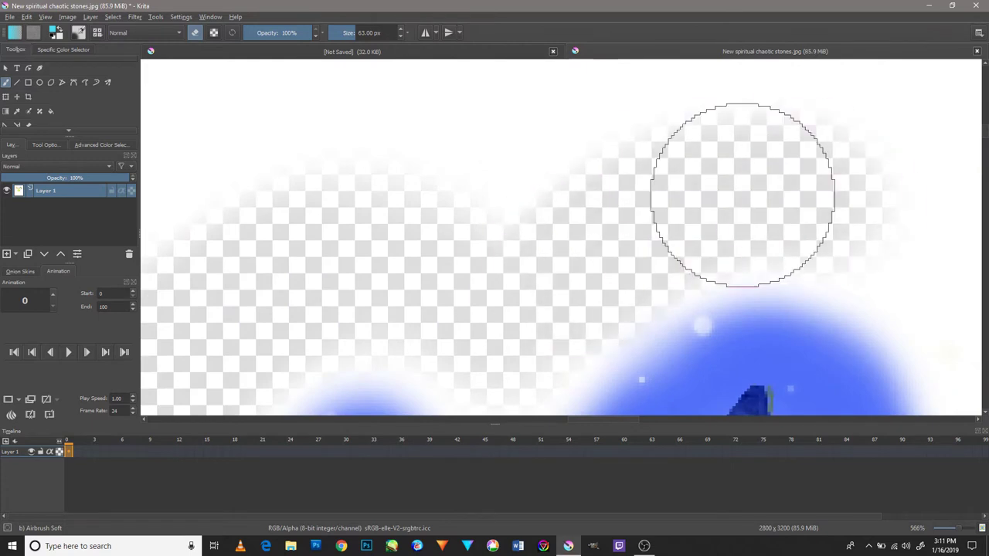
scroll(742, 193, "down", 1, "ctrl")
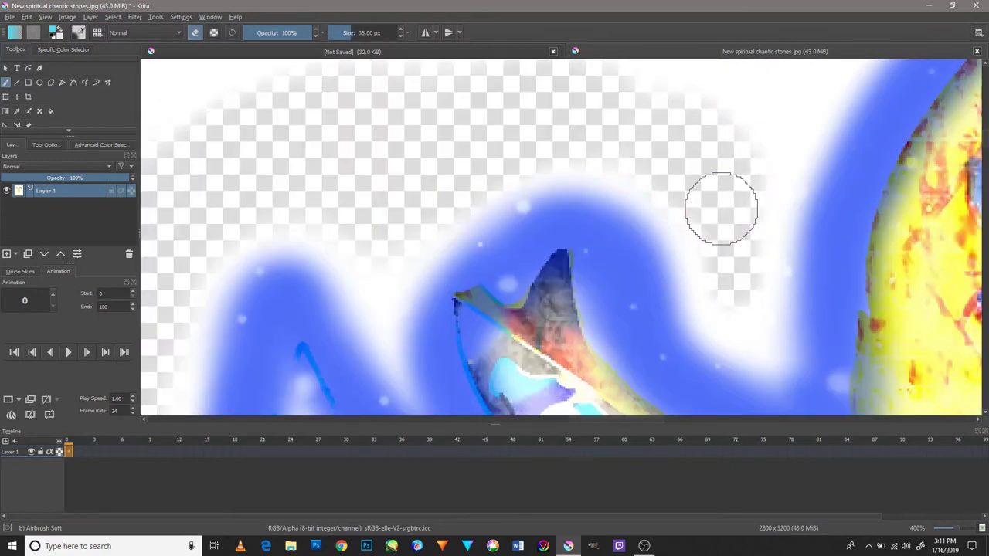
scroll(718, 210, "up", 4, "ctrl")
scroll(665, 231, "down", 8, "ctrl")
scroll(635, 247, "up", 6, "ctrl")
- Erase the white and blue haze above the emblem and along the top edge, then zoom out
mouse_move(635, 247)
left_mouse_down()
mouse_move(601, 194)
mouse_move(658, 277)
left_mouse_up()
mouse_move(752, 214)
left_mouse_down()
mouse_move(784, 170)
mouse_move(789, 109)
left_mouse_up()
scroll(789, 109, "down", 2, "ctrl")
scroll(901, 225, "down", 8, "ctrl")
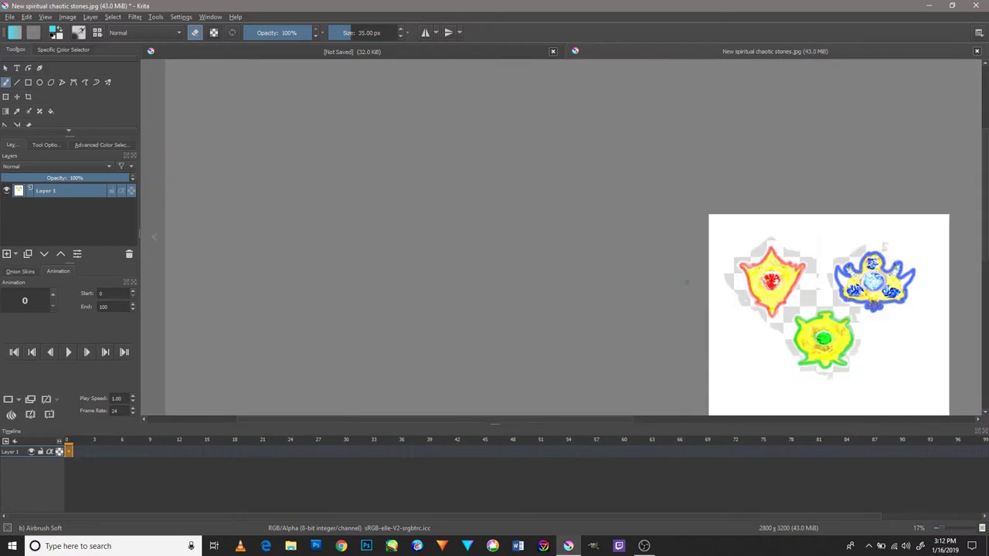
- Zoom and pan around the blue-gold emblem to locate leftover white haze
scroll(537, 274, "up", 7, "ctrl")
scroll(537, 275, "up", 2, "ctrl")
scroll(533, 269, "up", 2, "ctrl")
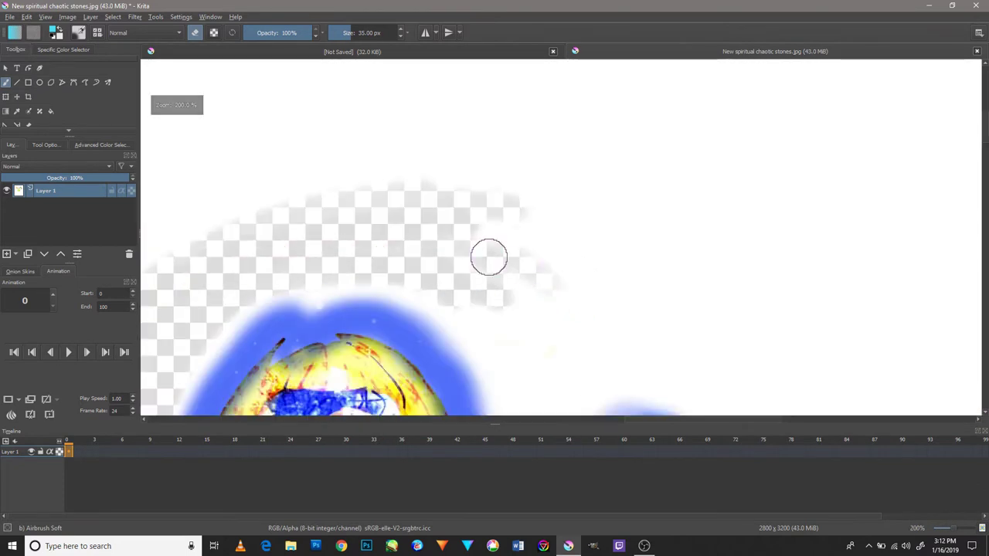
scroll(554, 313, "down", 2, "ctrl")
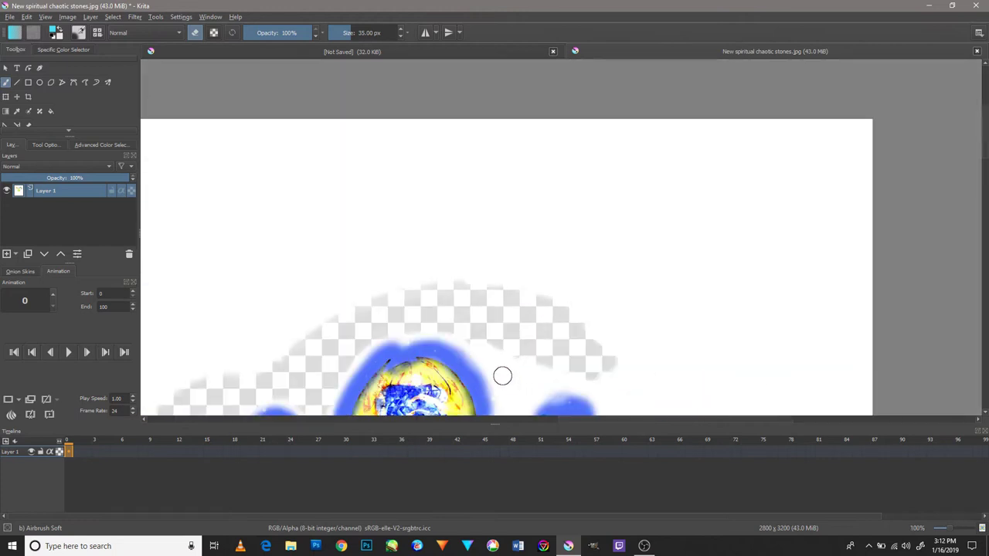
scroll(503, 377, "down", 3, "ctrl")
scroll(609, 165, "up", 5, "ctrl")
scroll(579, 280, "up", 3)
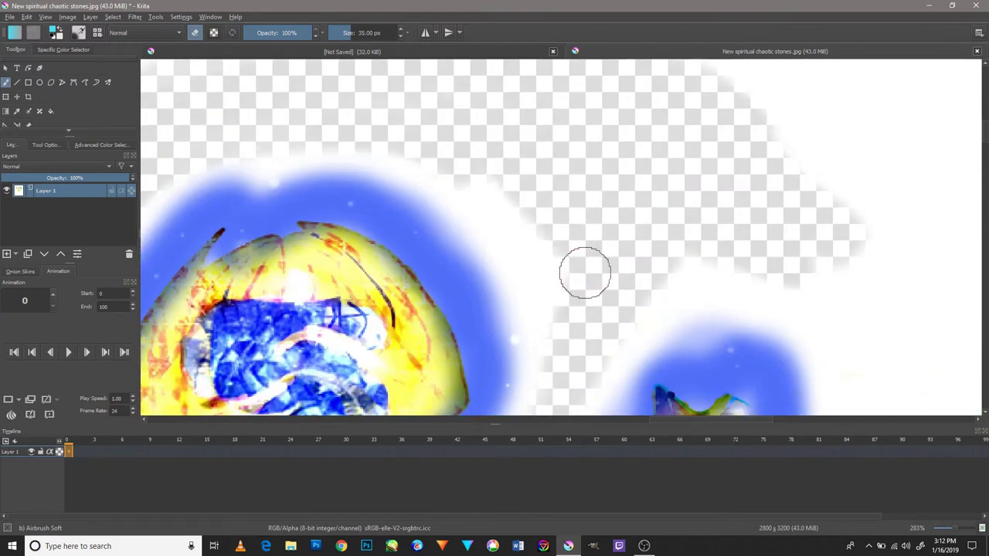
scroll(604, 279, "down", 3)
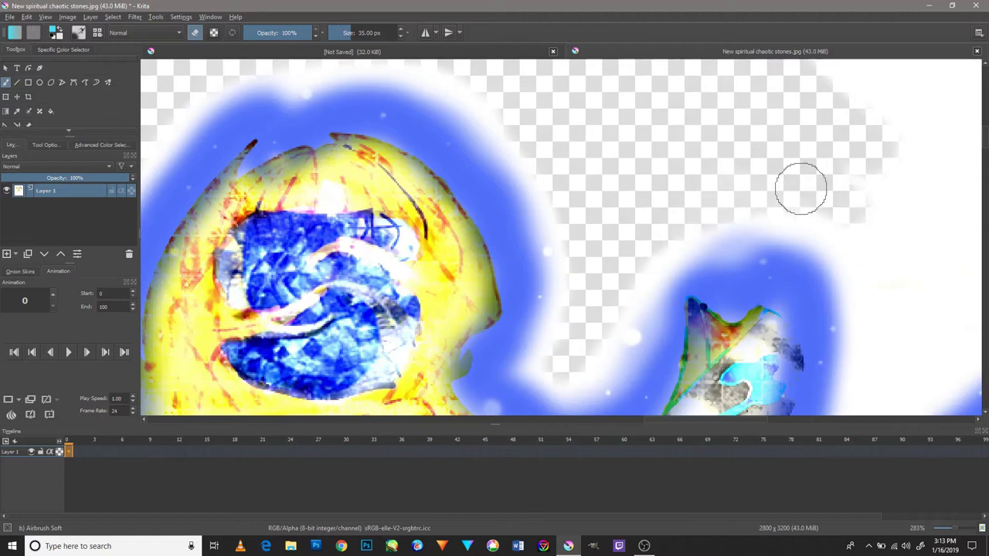
scroll(817, 204, "down", 4)
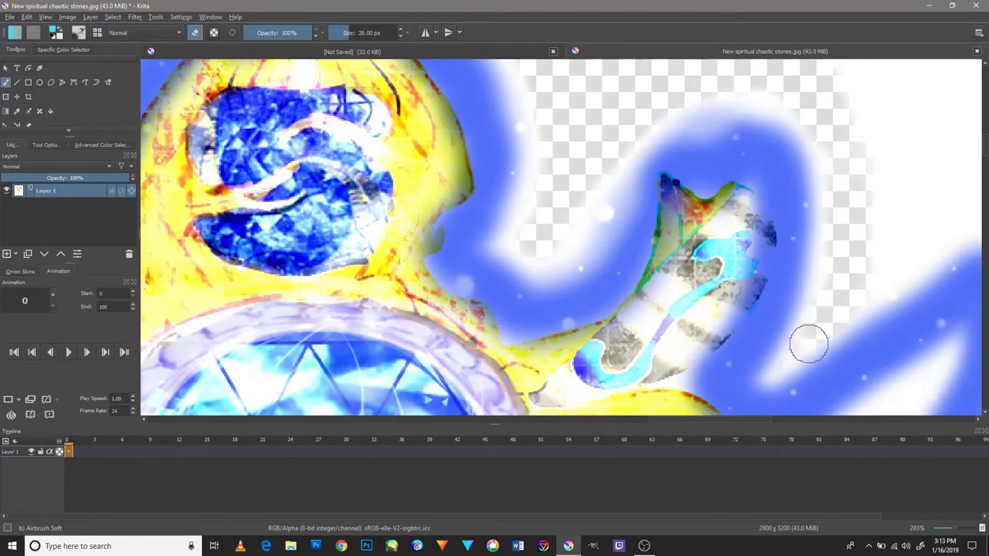
scroll(571, 202, "right", 3)
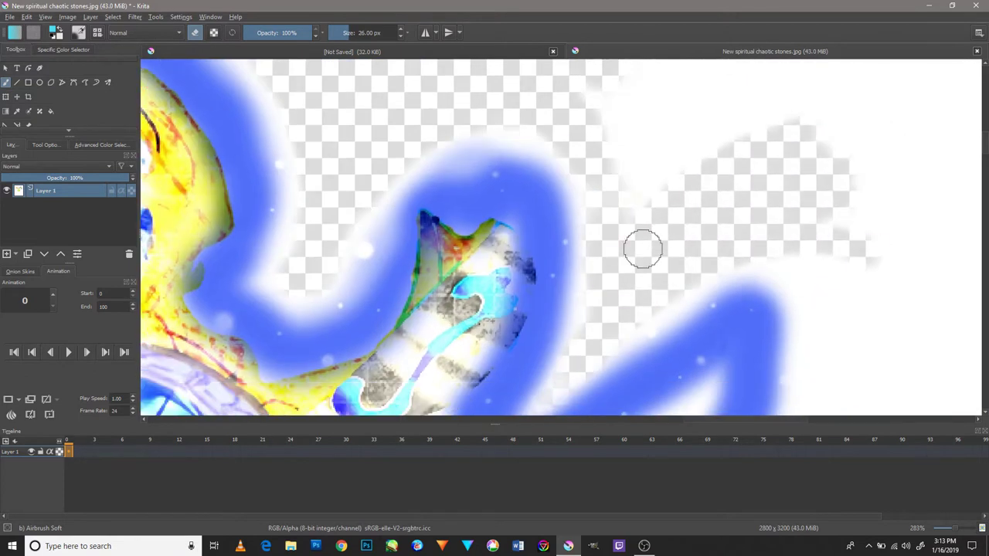
scroll(755, 146, "down", 10)
scroll(696, 297, "up", 10)
scroll(706, 170, "up", 2)
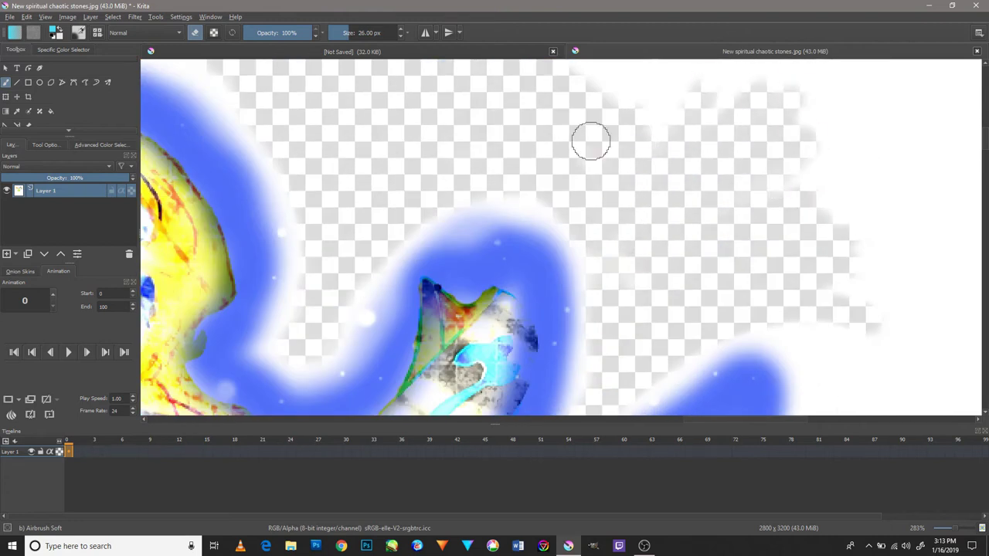
scroll(662, 262, "down", 3)
scroll(660, 337, "down", 3)
scroll(700, 196, "up", 3)
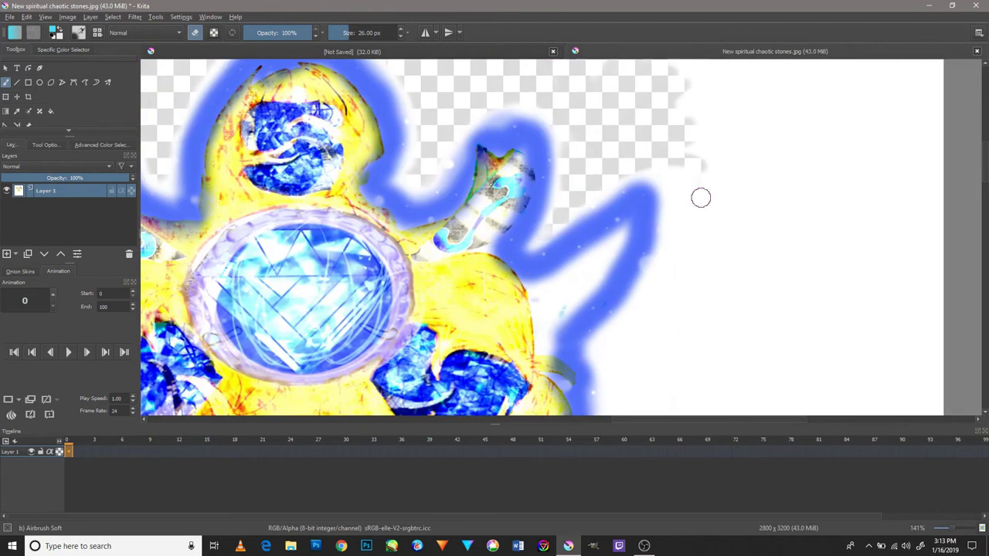
scroll(679, 177, "up", 2)
scroll(651, 269, "up", 1)
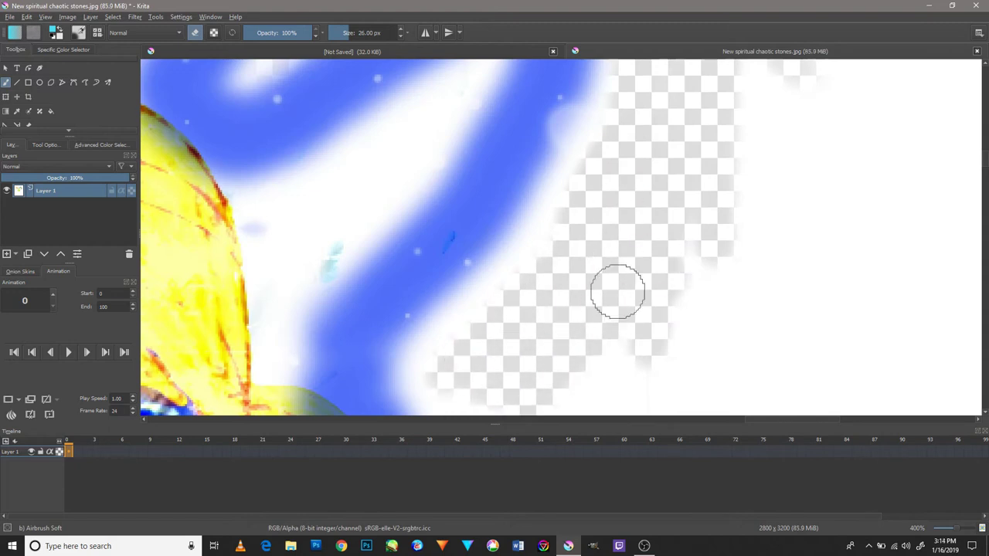
scroll(619, 292, "up", 1)
scroll(564, 351, "down", 6)
scroll(542, 388, "up", 1)
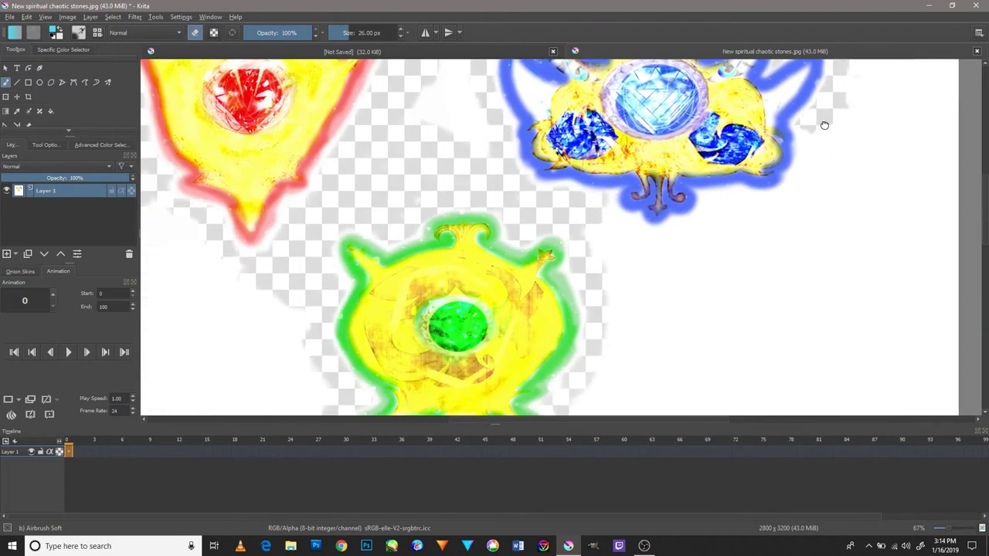
scroll(711, 283, "up", 3)
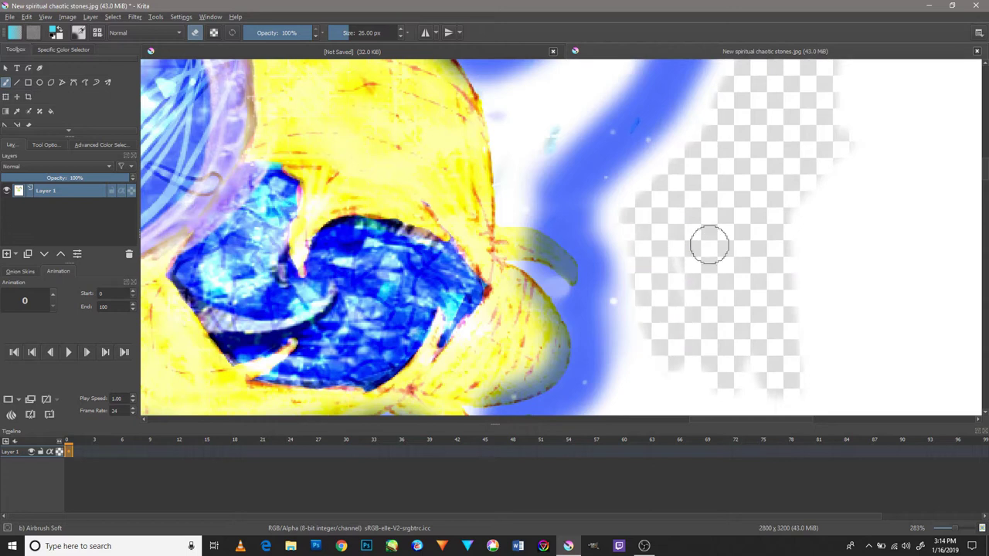
- Erase the white haze beside the blue stone and beneath its lower tip
left_click_drag(711, 341, 773, 183)
mouse_move(653, 344)
left_mouse_down()
mouse_move(806, 265)
mouse_move(757, 335)
left_mouse_up()
scroll(697, 297, "down", 5)
scroll(700, 298, "down", 3)
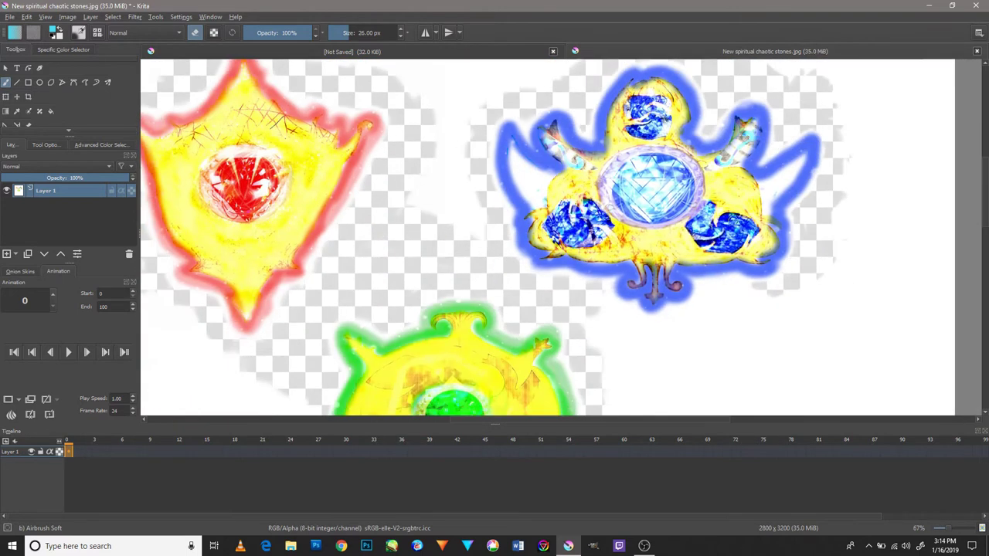
scroll(819, 277, "up", 3)
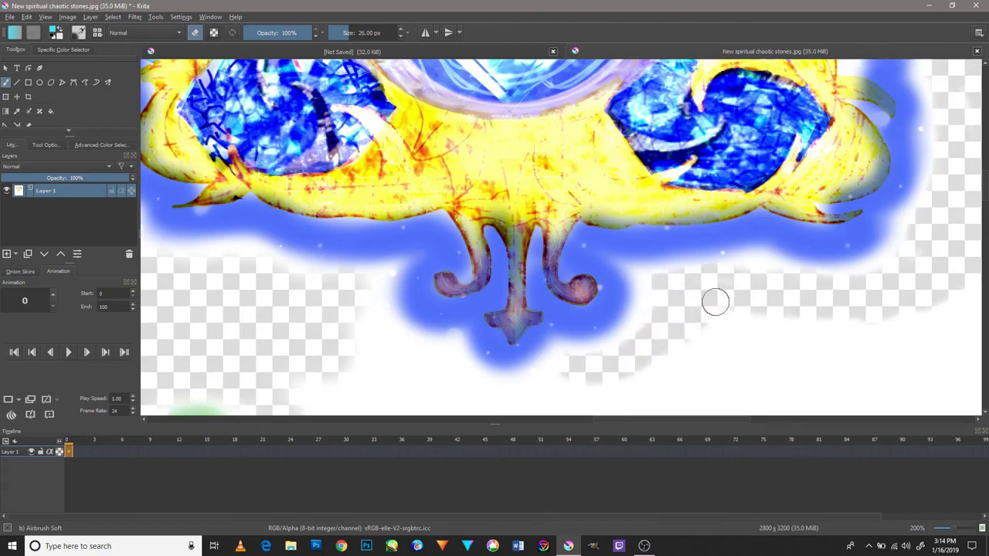
scroll(693, 375, "down", 1)
scroll(740, 343, "down", 1)
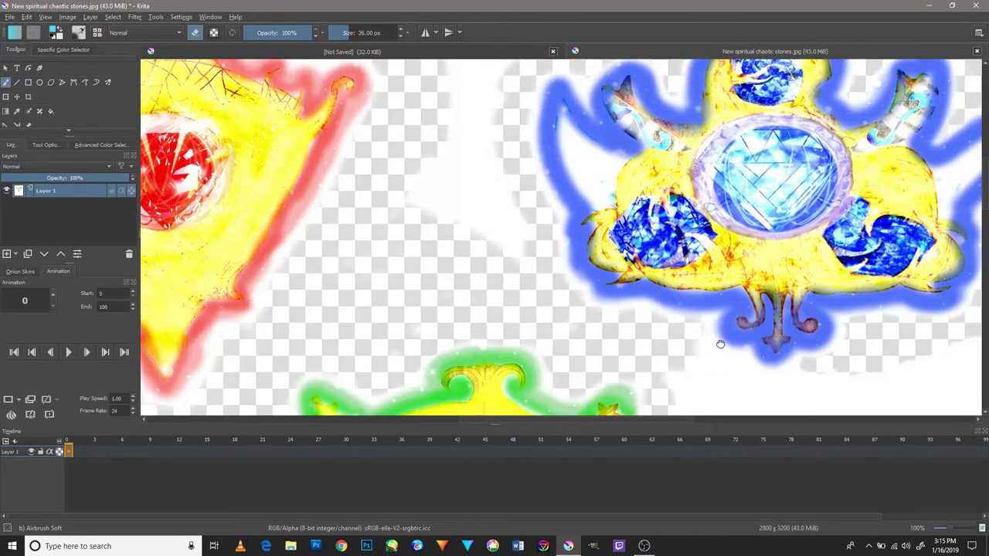
scroll(763, 298, "up", 2)
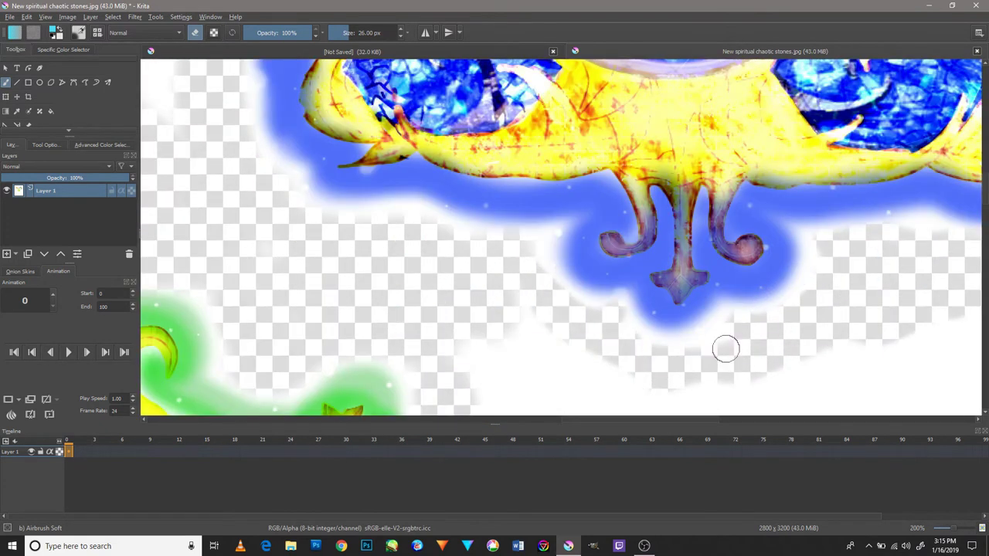
- Erase the white haze between the red and blue stones, then zoom out
scroll(725, 350, "up", 2)
scroll(786, 308, "down", 4)
scroll(711, 333, "up", 3)
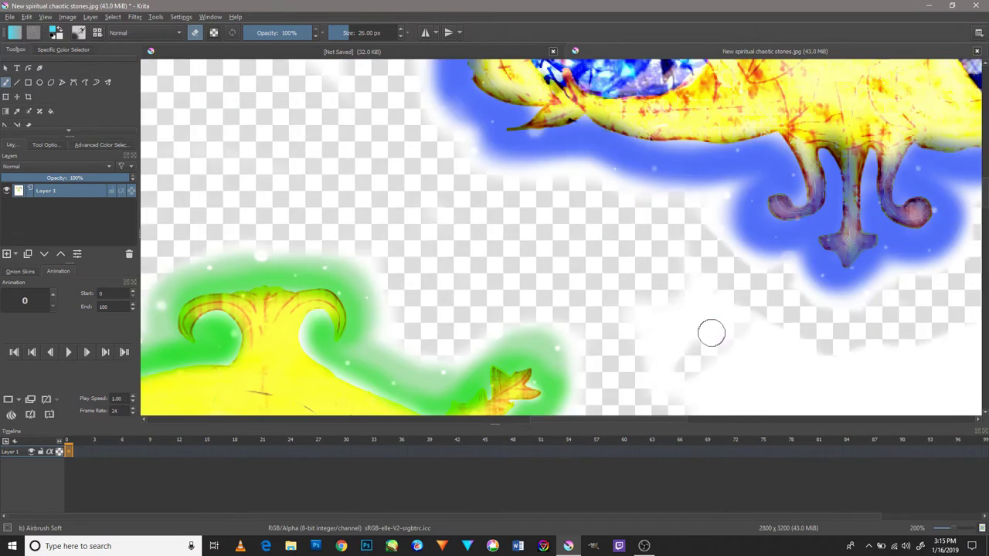
scroll(684, 390, "up", 2)
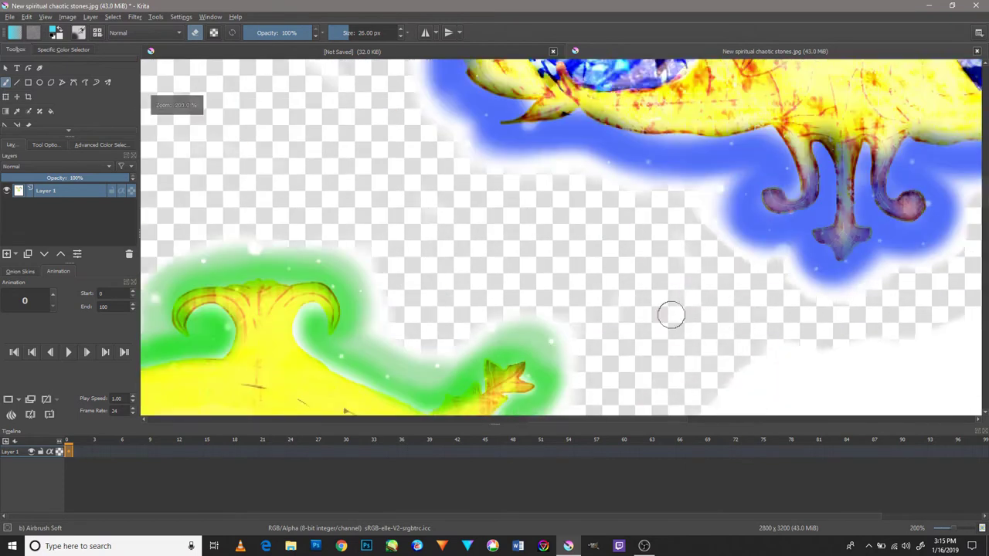
scroll(673, 309, "down", 5)
scroll(632, 300, "down", 1)
scroll(664, 280, "up", 3)
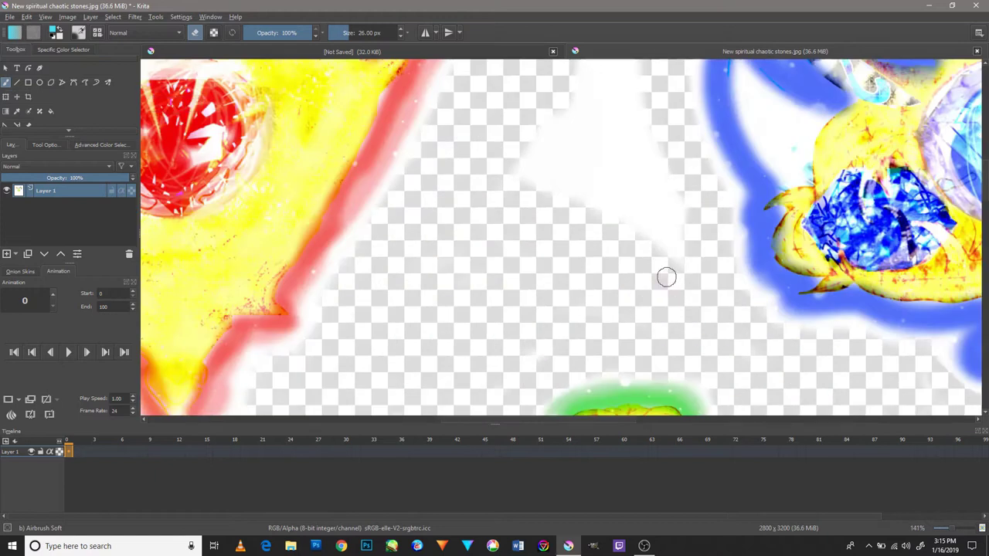
left_click_drag(653, 302, 574, 245)
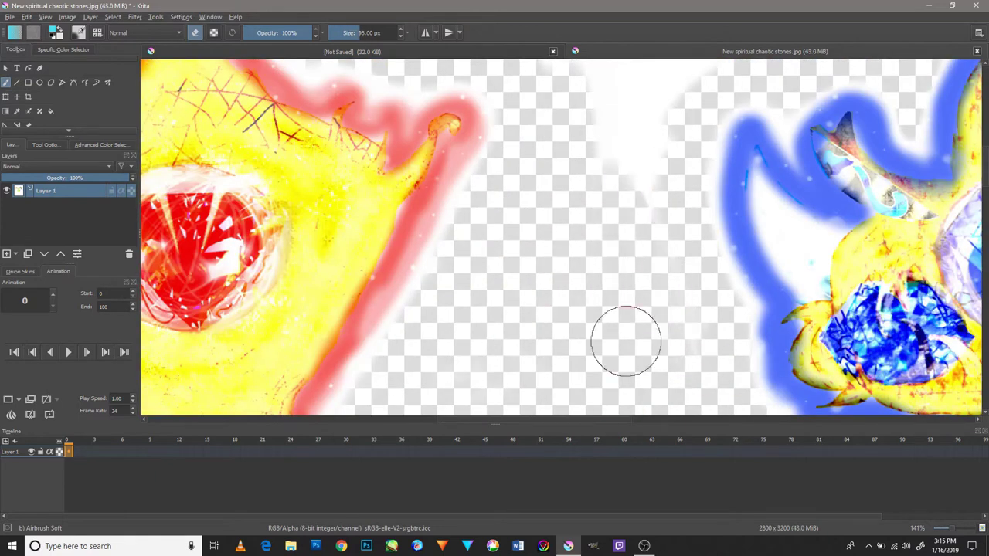
scroll(621, 263, "down", 2)
scroll(638, 314, "down", 4)
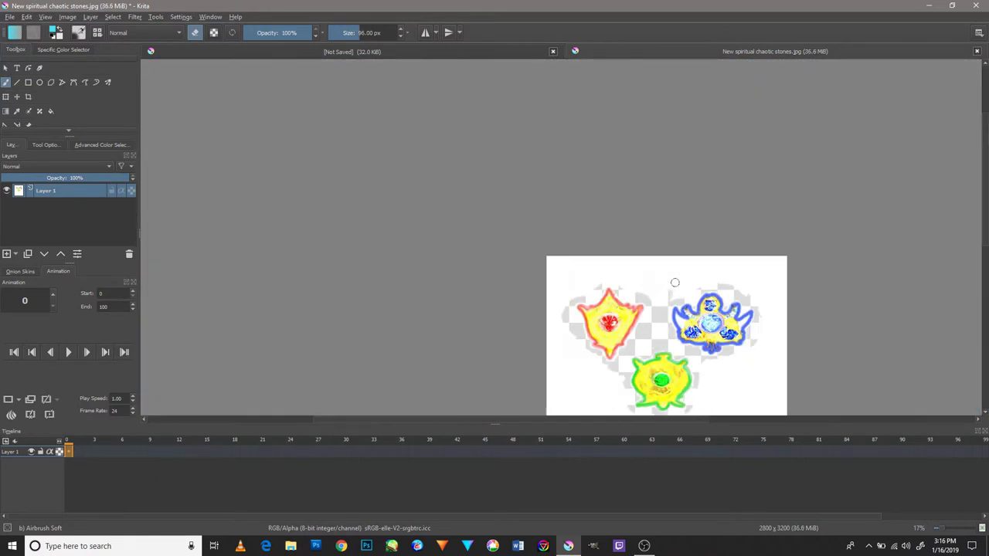
- Reposition the view over the blue stone and erase white haze along the top edge
left_click_drag(680, 328, 639, 255)
scroll(639, 255, "up", 5)
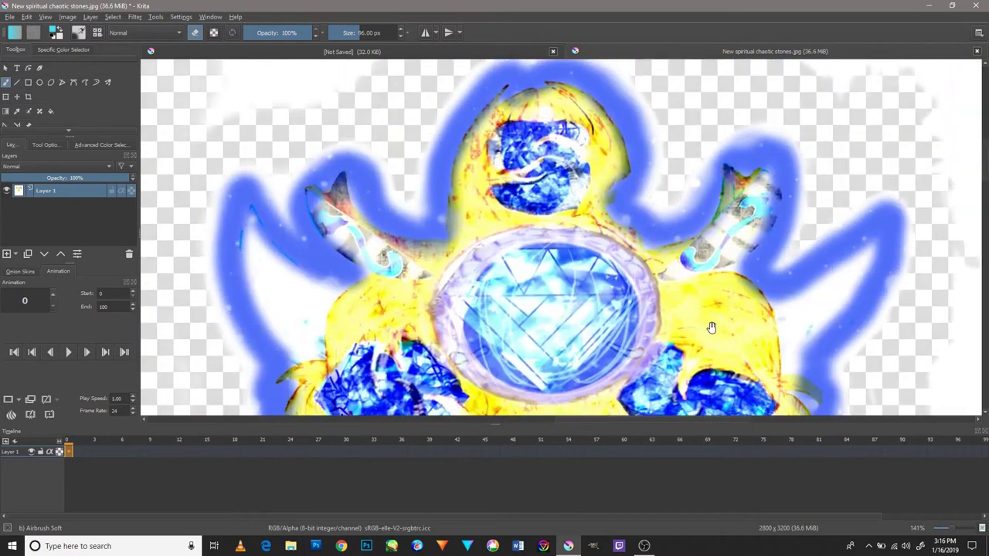
mouse_move(719, 249)
left_mouse_down()
mouse_move(589, 333)
mouse_move(534, 299)
mouse_move(620, 348)
mouse_move(684, 325)
mouse_move(696, 185)
left_mouse_up()
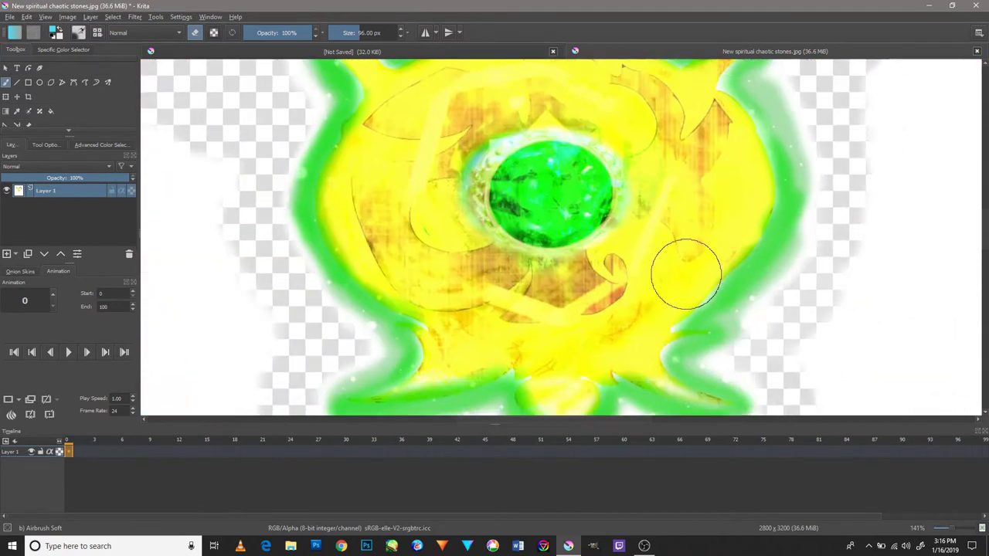
left_click_drag(683, 270, 569, 148)
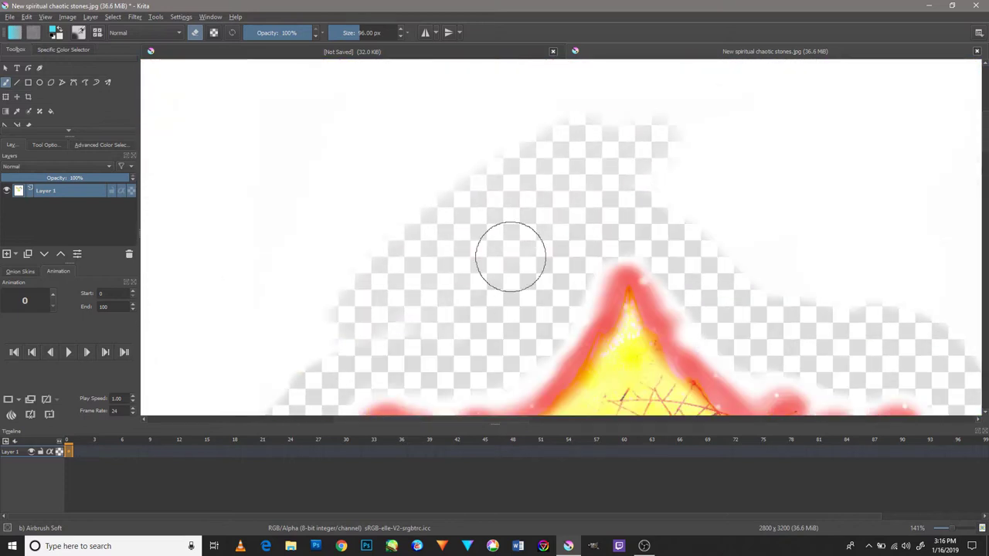
scroll(510, 257, "down", 10)
scroll(495, 257, "up", 10)
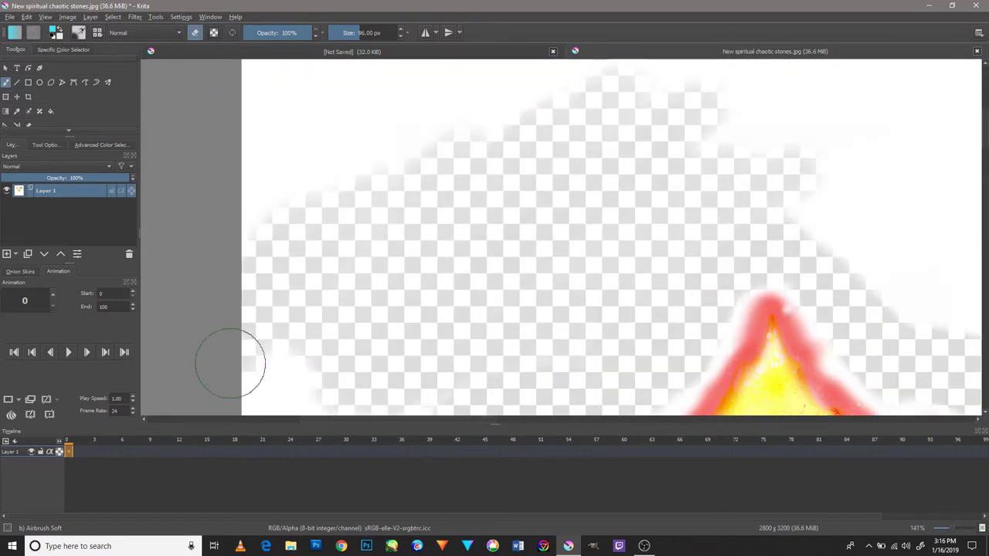
scroll(502, 255, "up", 5)
mouse_move(517, 223)
left_mouse_down()
mouse_move(177, 238)
mouse_move(802, 235)
left_mouse_up()
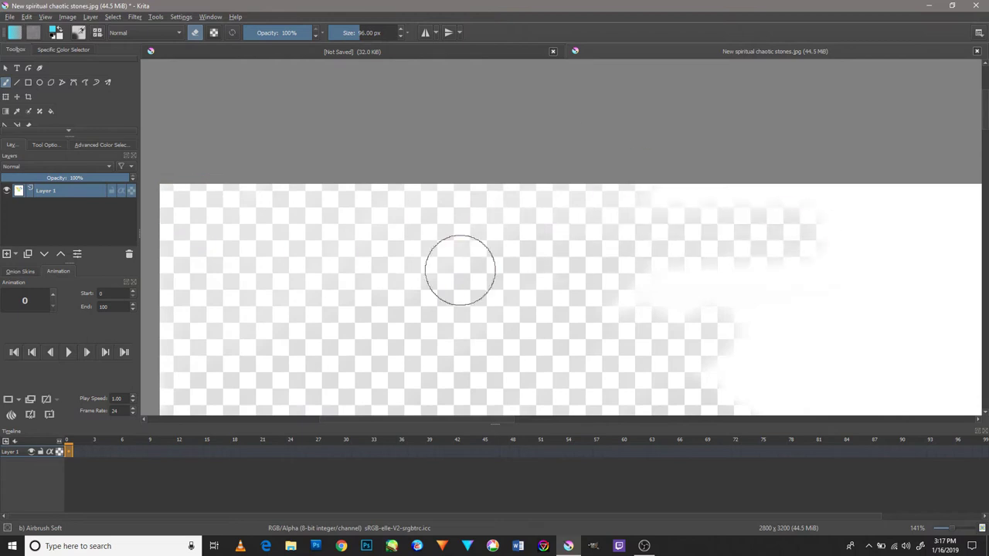
scroll(577, 281, "down", 1)
scroll(559, 371, "down", 1)
- Erase the white areas above the stones and at the upper right
mouse_move(559, 371)
left_mouse_down()
mouse_move(459, 236)
mouse_move(386, 300)
left_mouse_up()
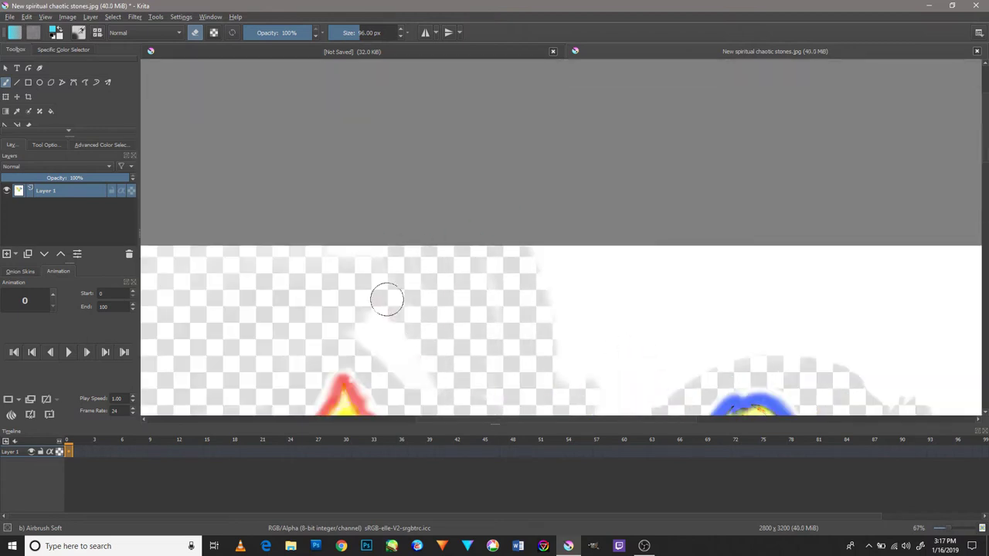
scroll(487, 364, "down", 2)
mouse_move(696, 243)
left_mouse_down()
mouse_move(629, 287)
mouse_move(623, 254)
mouse_move(851, 211)
mouse_move(445, 180)
left_mouse_up()
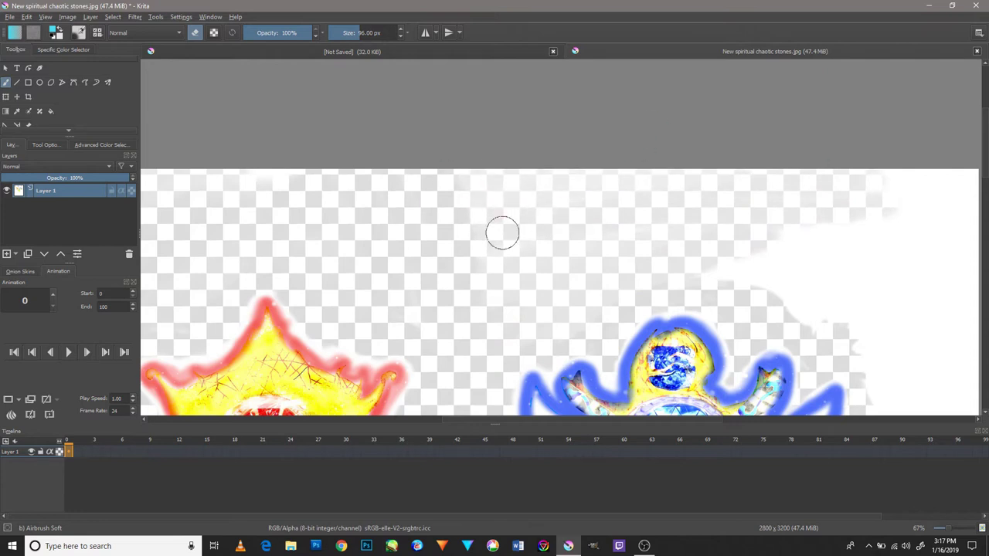
scroll(317, 159, "down", 3)
scroll(729, 289, "up", 4)
mouse_move(729, 289)
left_mouse_down()
mouse_move(757, 193)
mouse_move(852, 152)
mouse_move(565, 142)
left_mouse_up()
scroll(545, 210, "down", 2)
left_click_drag(657, 263, 488, 214)
scroll(487, 215, "down", 1)
scroll(545, 307, "up", 1)
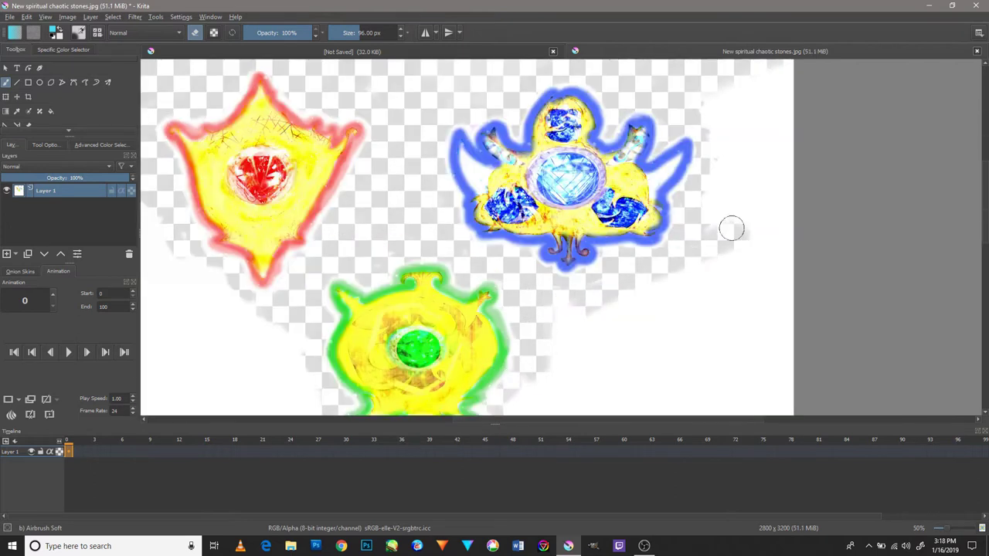
- Clear the white band at lower right and the whole area below the green stone
left_click_drag(732, 228, 618, 331)
scroll(693, 353, "up", 4)
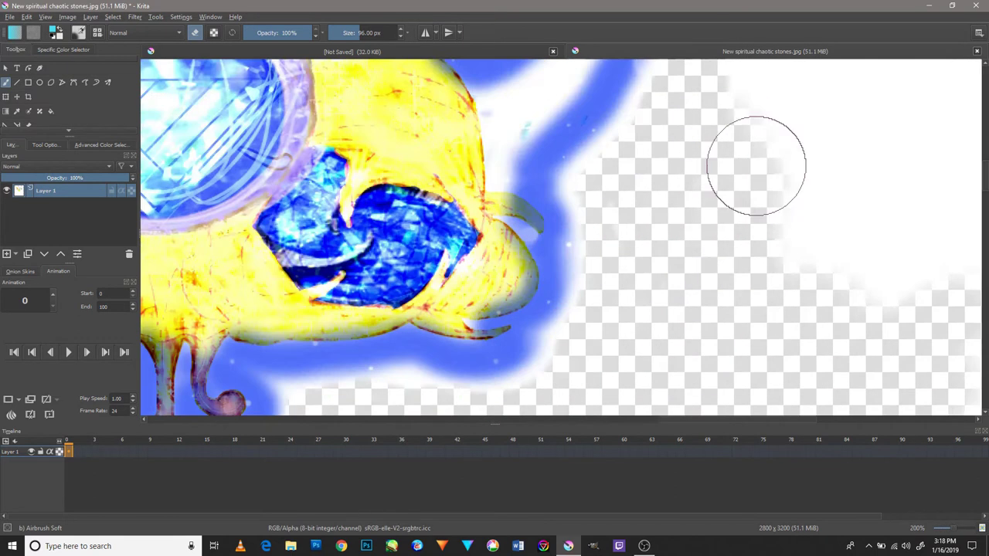
scroll(706, 320, "up", 2)
scroll(618, 270, "down", 5)
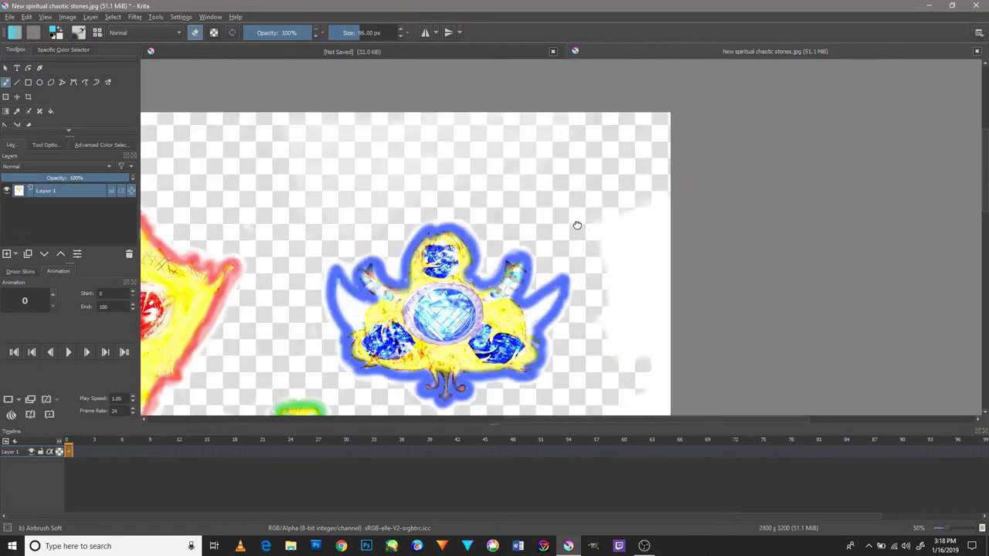
mouse_move(595, 233)
left_mouse_down()
mouse_move(650, 162)
mouse_move(503, 404)
left_mouse_up()
left_click_drag(612, 337, 616, 165)
mouse_move(468, 309)
left_mouse_down()
mouse_move(412, 201)
mouse_move(634, 231)
mouse_move(592, 325)
mouse_move(637, 308)
left_mouse_up()
mouse_move(541, 370)
left_mouse_down()
mouse_move(608, 404)
mouse_move(584, 357)
mouse_move(889, 353)
mouse_move(740, 302)
mouse_move(291, 281)
mouse_move(271, 310)
left_mouse_up()
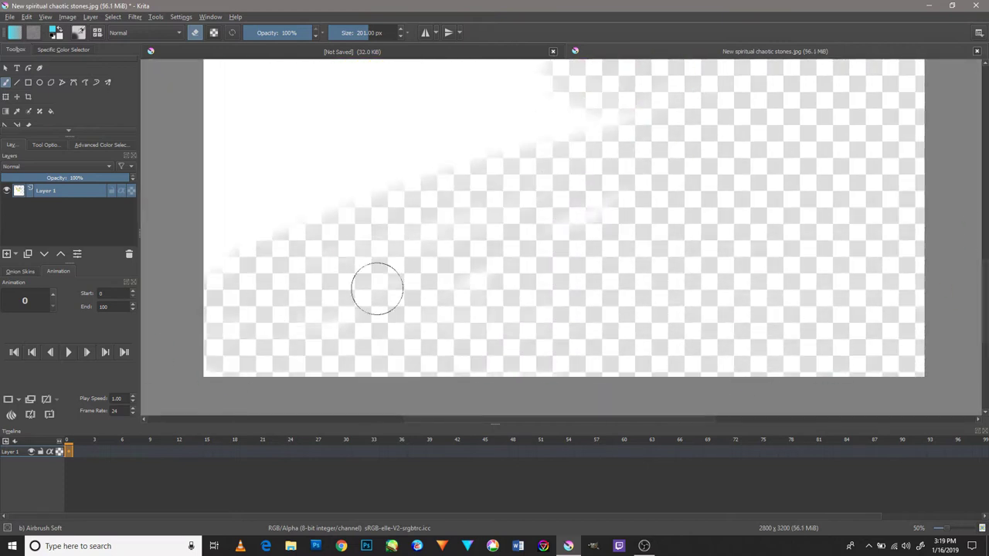
- Erase leftover white near the bottom and left canvas edges and around the green stone
key("minus")
left_click_drag(652, 357, 560, 356)
mouse_move(442, 158)
left_mouse_down()
mouse_move(469, 270)
mouse_move(453, 131)
left_mouse_up()
left_click_drag(512, 381, 466, 327)
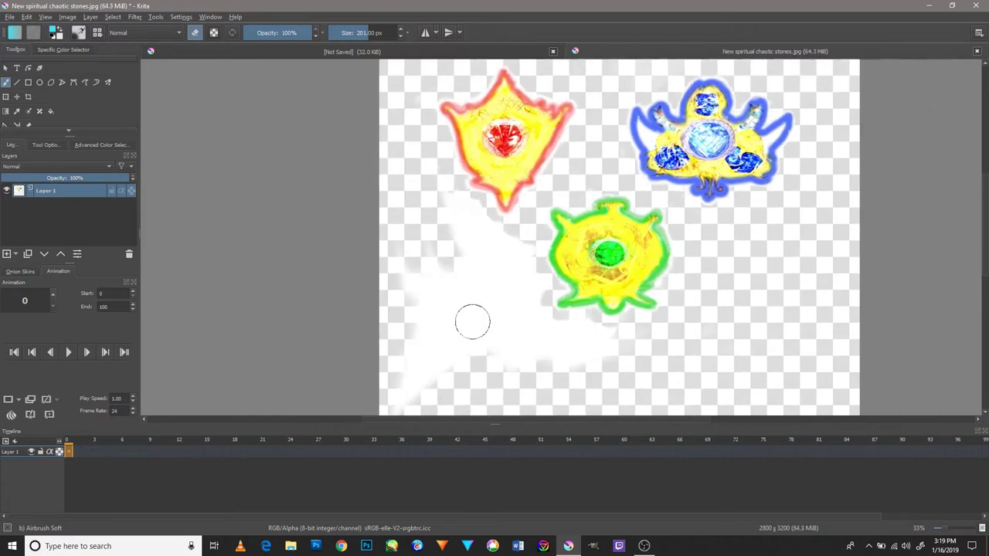
key("plus")
key("plus")
mouse_move(523, 247)
left_mouse_down()
mouse_move(505, 231)
mouse_move(581, 294)
mouse_move(515, 398)
left_mouse_up()
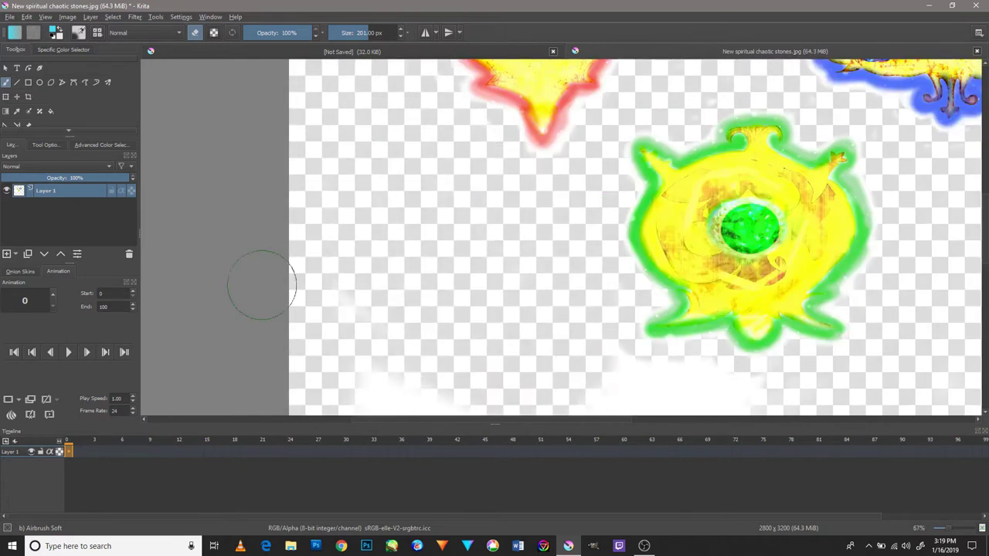
- Zoom in and out over the lower area to confirm the white is gone, then select the Transform tool
key("plus")
key("minus")
key("minus")
key("minus")
key("plus")
left_click_drag(384, 276, 390, 309)
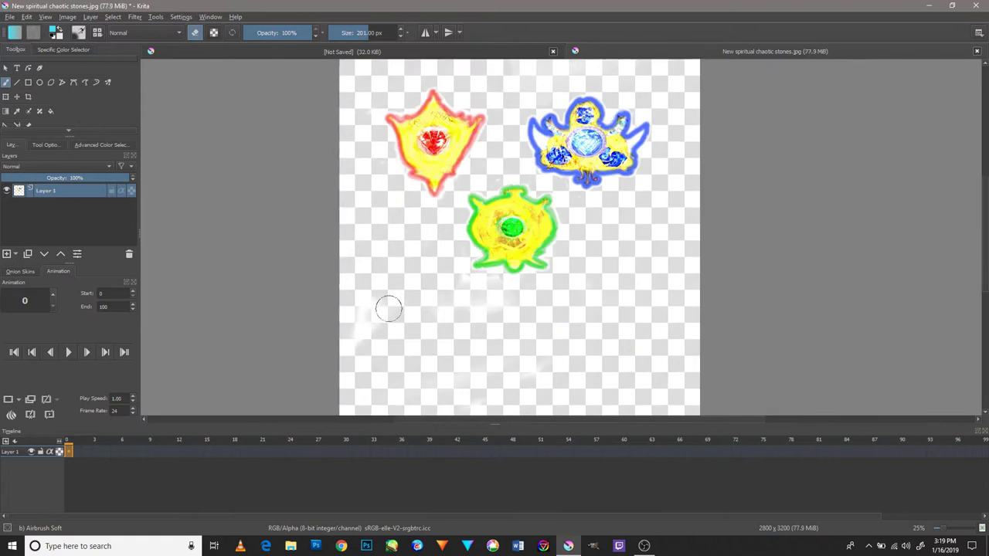
key("plus")
key("plus")
key("plus")
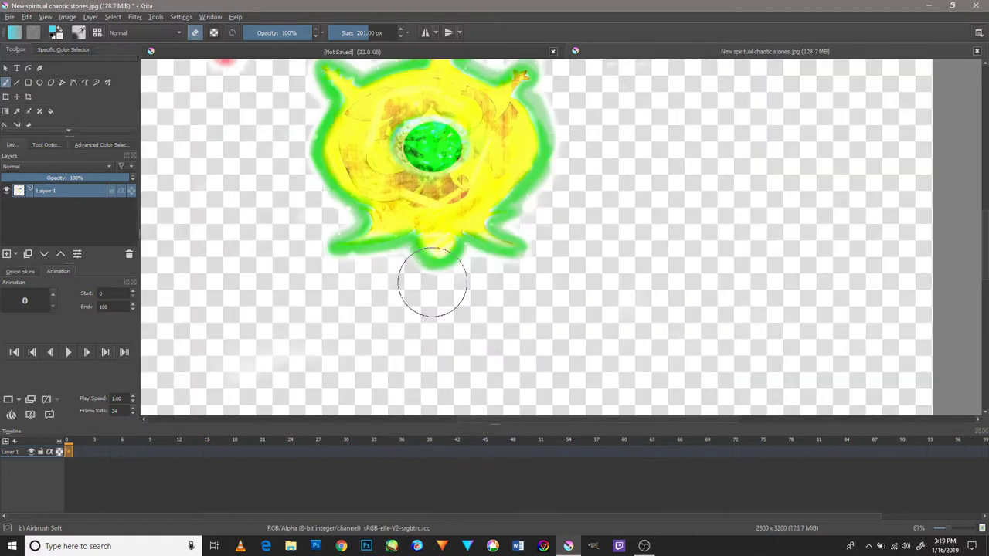
key("minus")
key("minus")
key("minus")
left_click(5, 97)
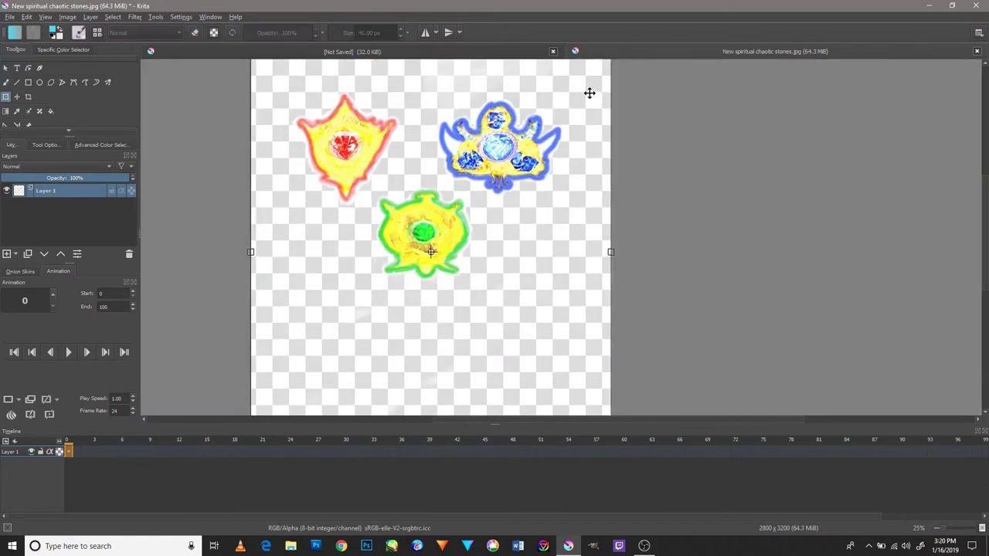
- Select the green stone with an ellipse and enlarge it slightly using the side handles of a transform
key("ctrl+r")
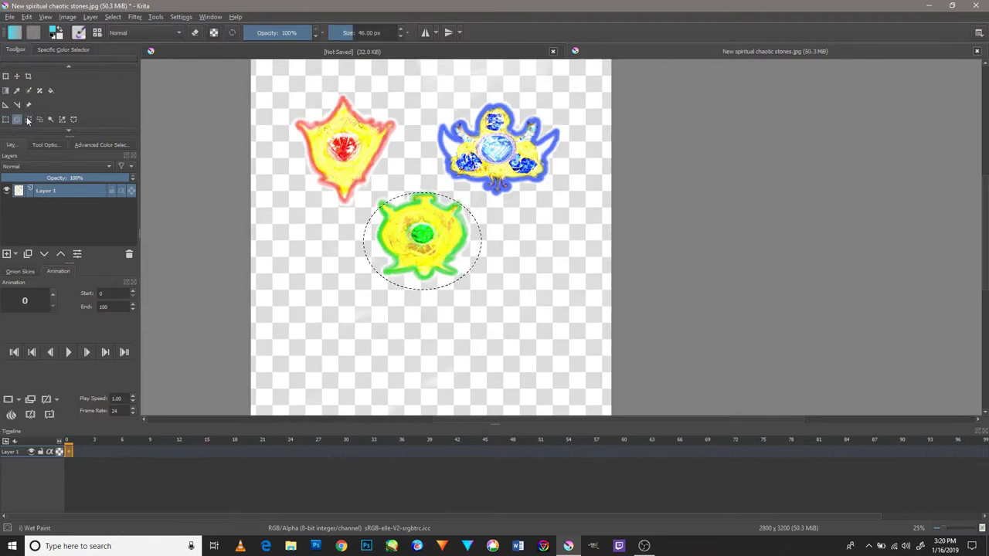
key("ctrl+z")
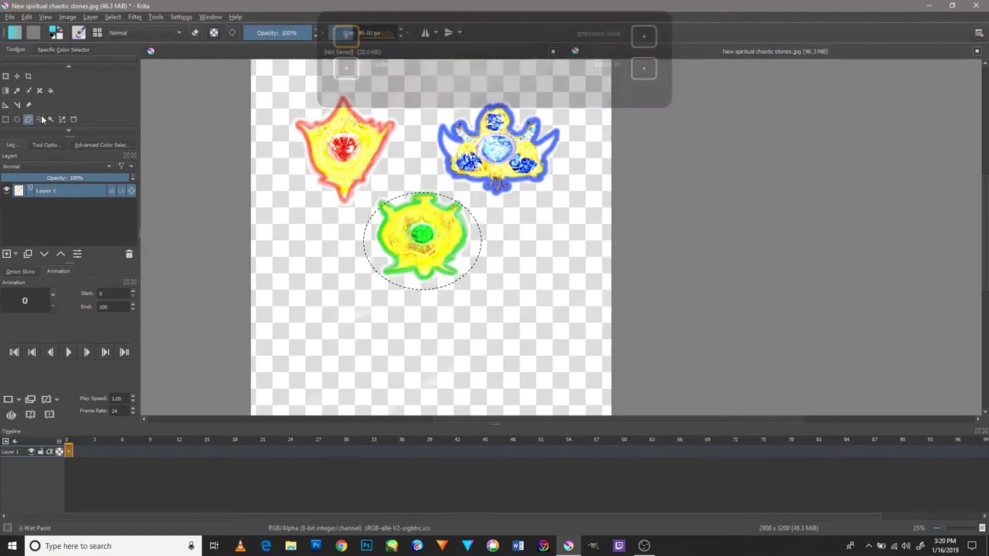
key("ctrl+t")
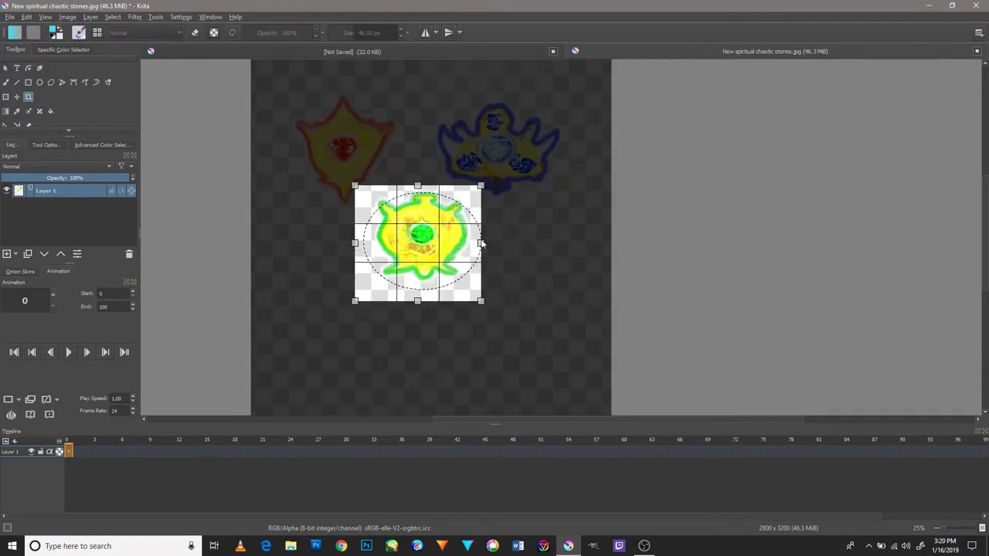
left_click_drag(425, 189, 423, 185)
left_click_drag(487, 190, 484, 185)
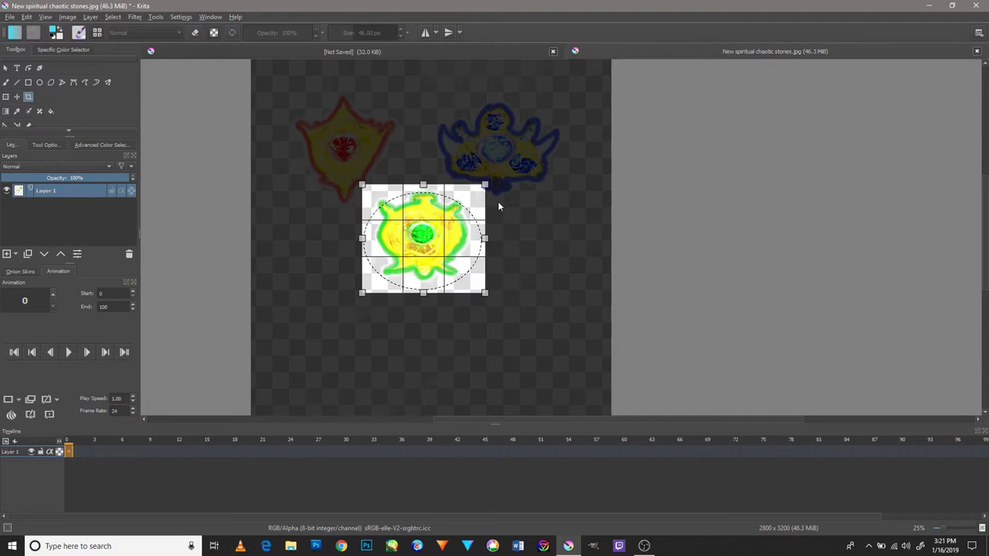
key("Return")
scroll(399, 111, "up", 2)
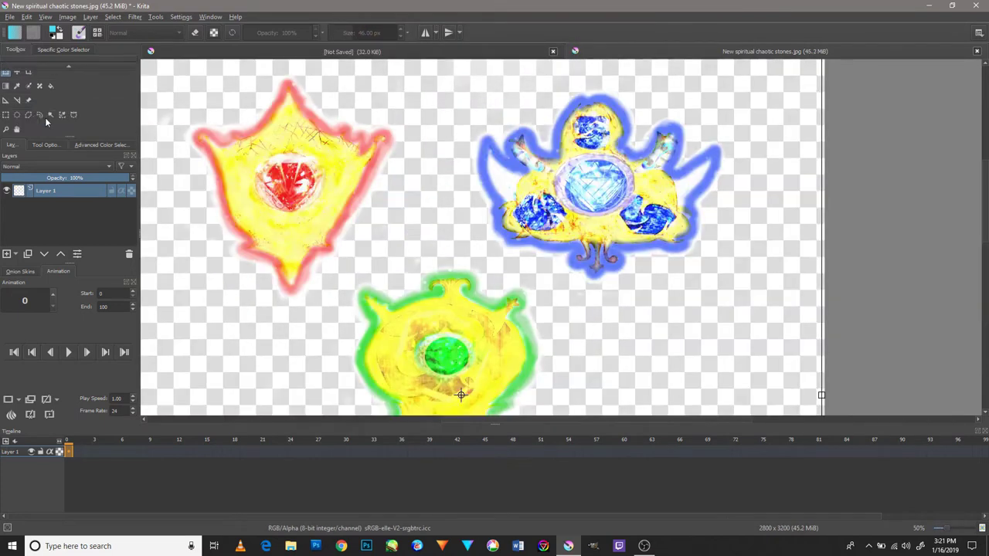
- Polygon-select the red stone and move it down and to the left
left_click(73, 114)
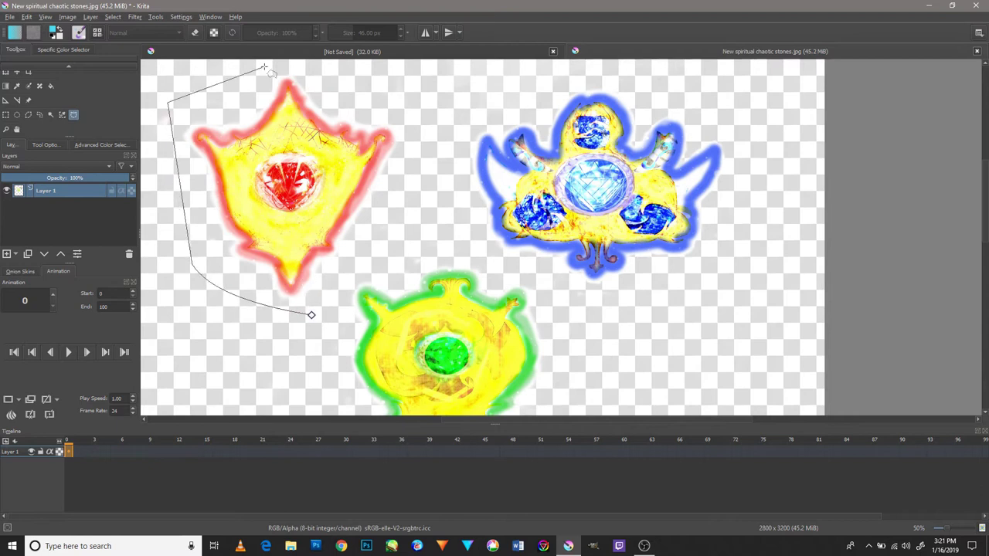
left_click(17, 99)
left_click_drag(290, 185, 353, 296)
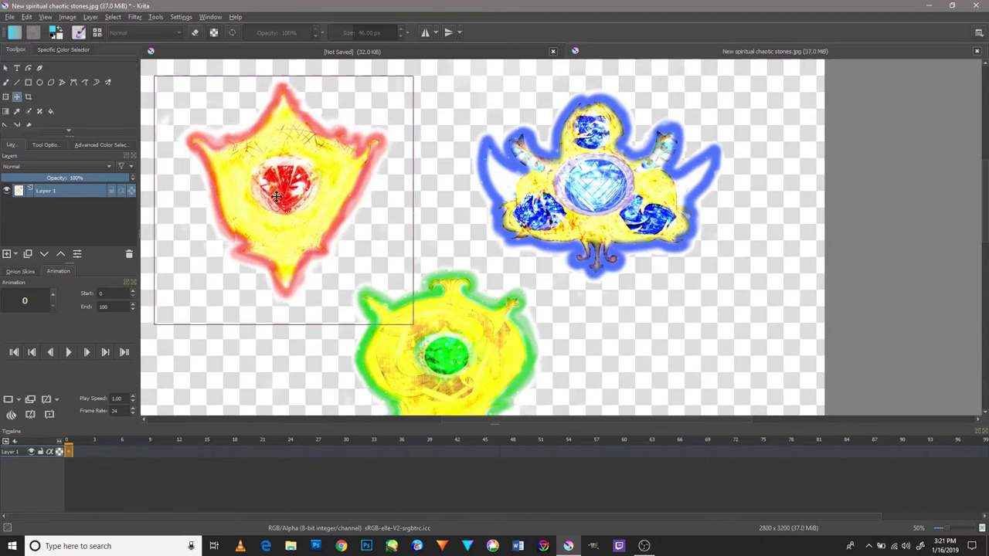
key("ctrl+z")
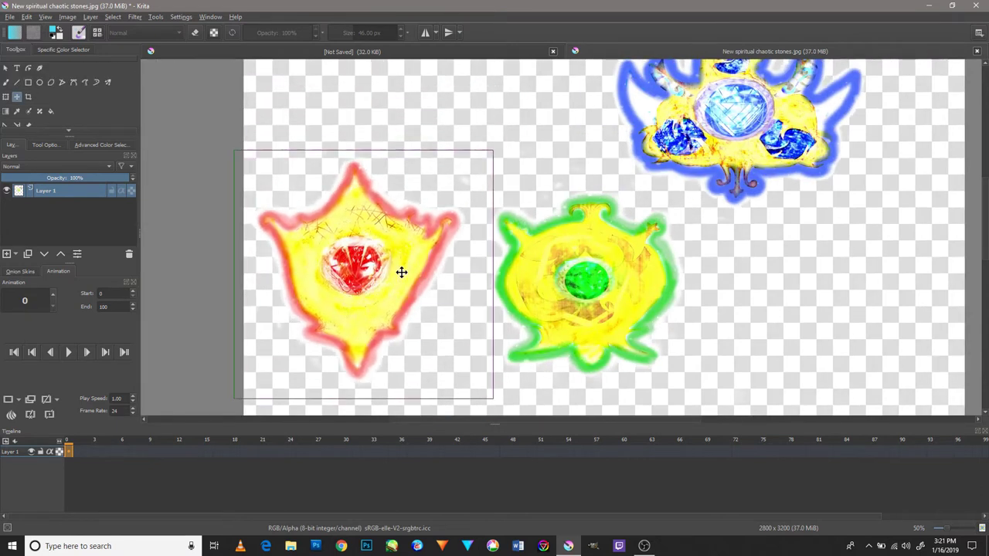
- Bring the blue stone into view and place the first corner of a polygon outline around it
left_click(28, 97)
left_click(74, 82)
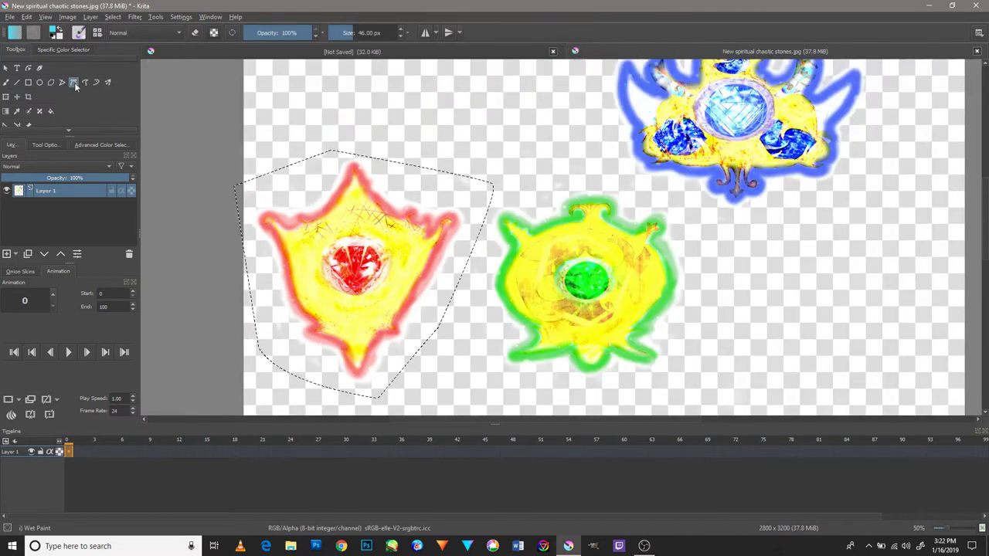
left_click_drag(576, 102, 540, 259)
left_click(559, 208)
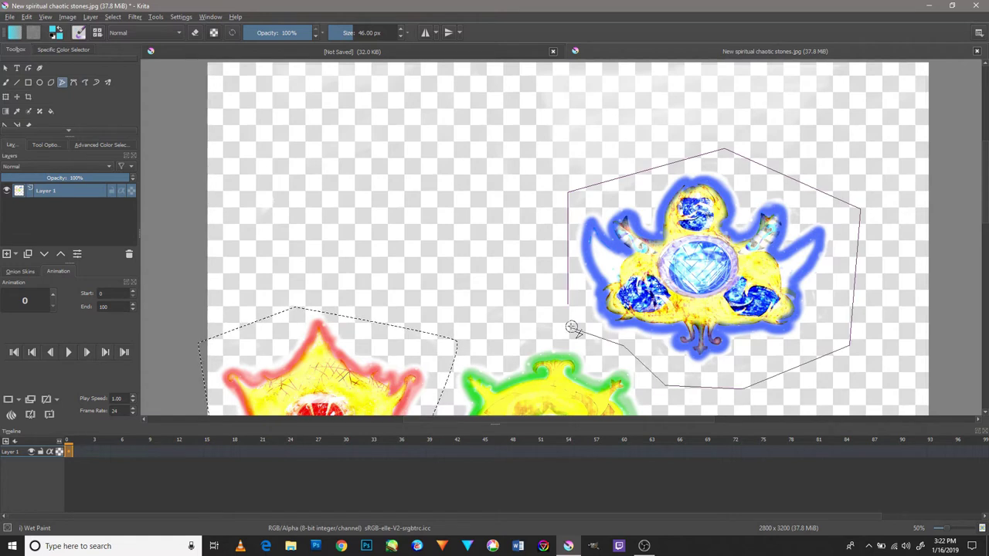
- Deselect the red stone using Select > Deselect
scroll(570, 332, "up", 3)
scroll(590, 259, "down", 4)
scroll(592, 283, "down", 2)
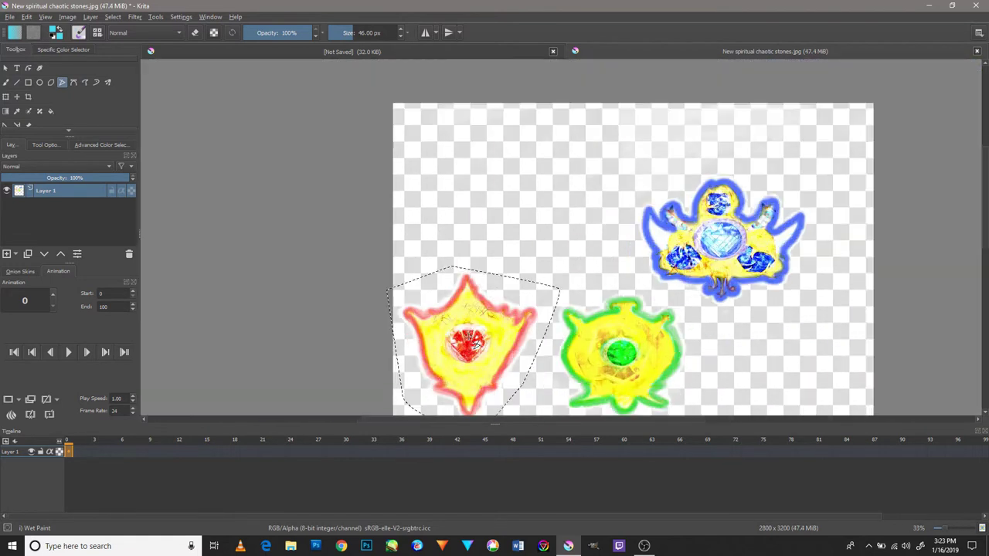
left_click(17, 98)
left_click(112, 17)
left_click(132, 38)
scroll(815, 135, "up", 5)
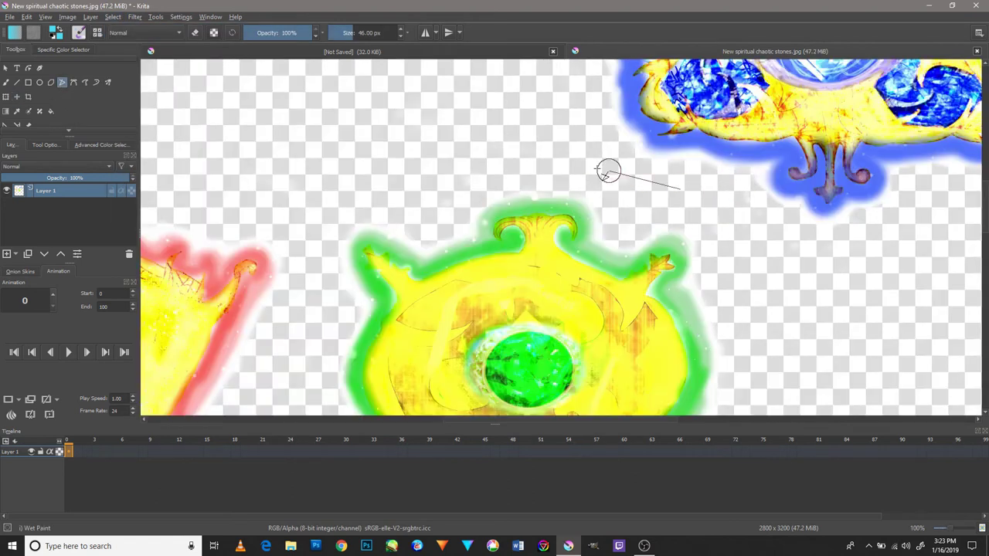
- Outline the blue stone with a polygon selection, then switch to rectangular selection
left_click(284, 259)
left_click(421, 181)
left_click(607, 155)
scroll(872, 237, "down", 5)
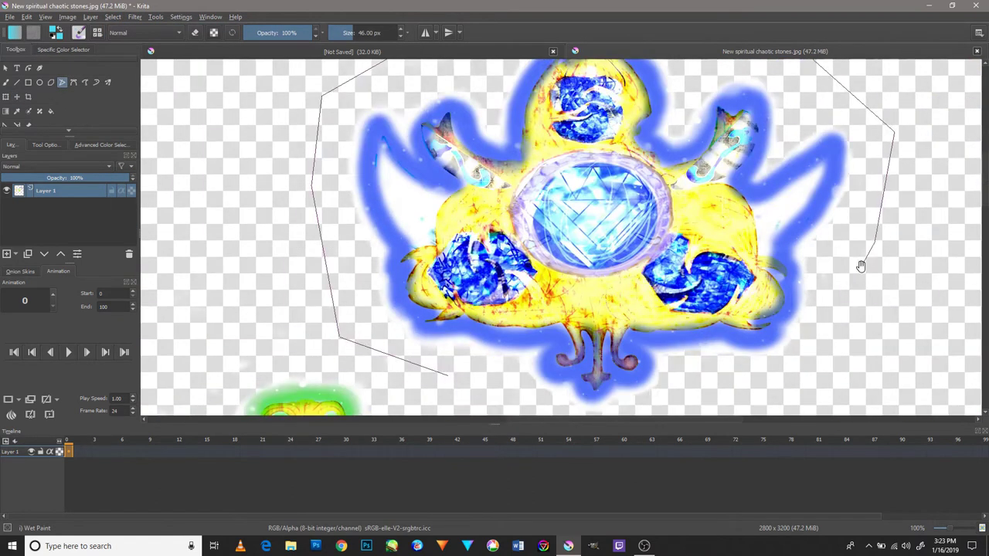
scroll(647, 419, "down", 5)
double_click(647, 420)
scroll(483, 281, "up", 5)
scroll(409, 261, "down", 10)
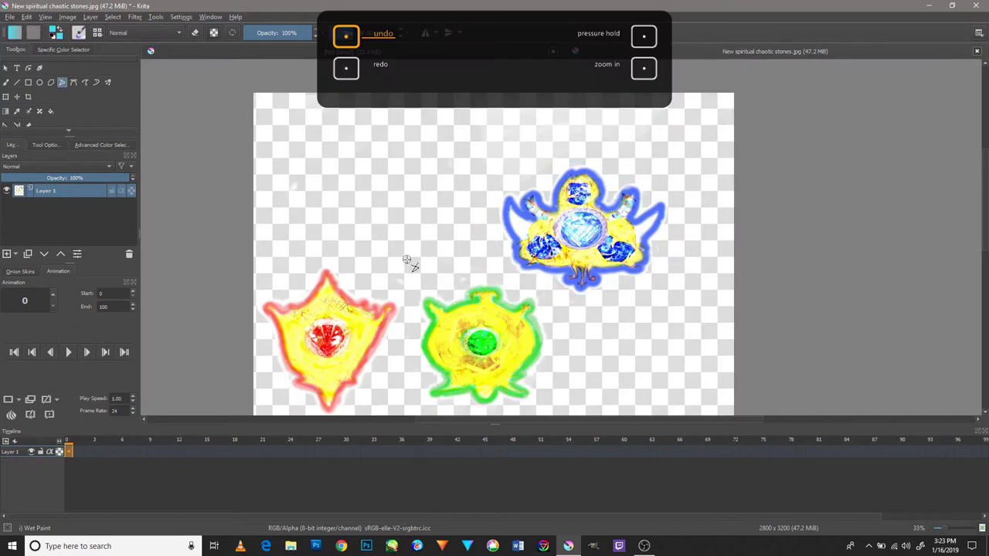
scroll(522, 303, "up", 6)
left_click(5, 100)
scroll(570, 333, "down", 3)
scroll(5, 120, "down", 1)
left_click(5, 115)
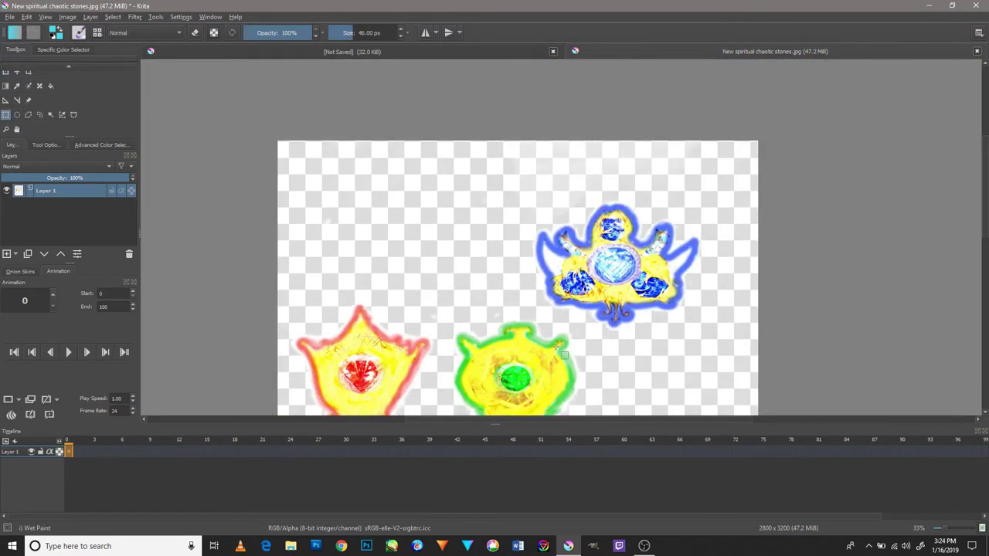
- Rectangle-select the green stone, move it to the bottom right, and move the blue stone down toward the middle
left_click_drag(596, 334, 550, 250)
scroll(495, 271, "up", 3)
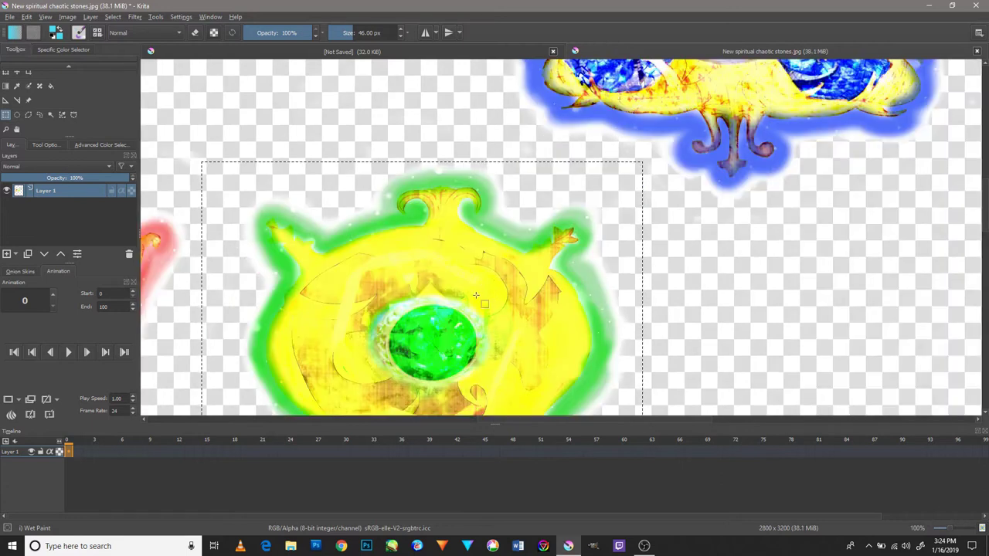
key("ctrl+t")
scroll(422, 303, "up", 1)
scroll(476, 247, "down", 6)
left_click_drag(476, 247, 530, 339)
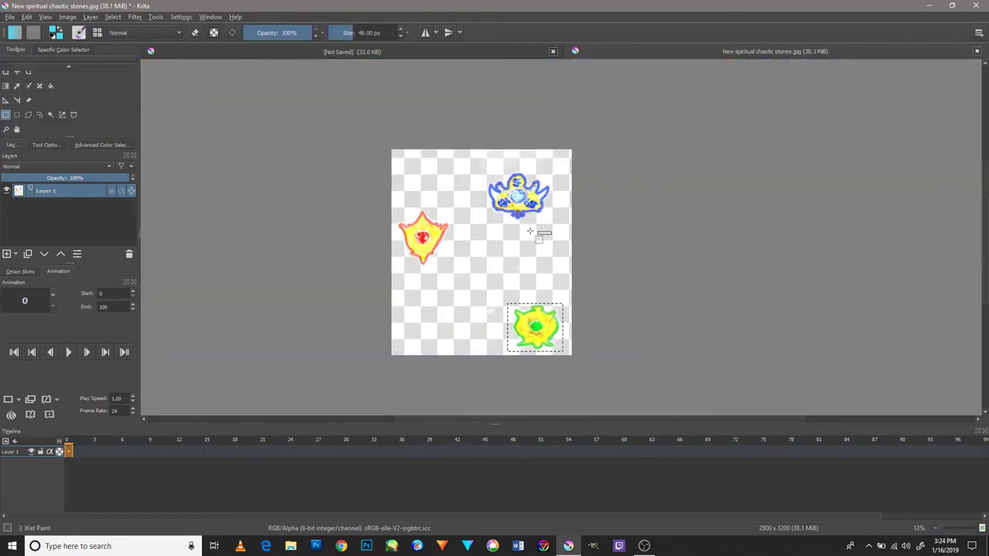
scroll(483, 188, "up", 5)
scroll(546, 293, "down", 5)
left_click_drag(524, 342, 506, 375)
scroll(519, 374, "up", 4)
scroll(519, 374, "down", 5)
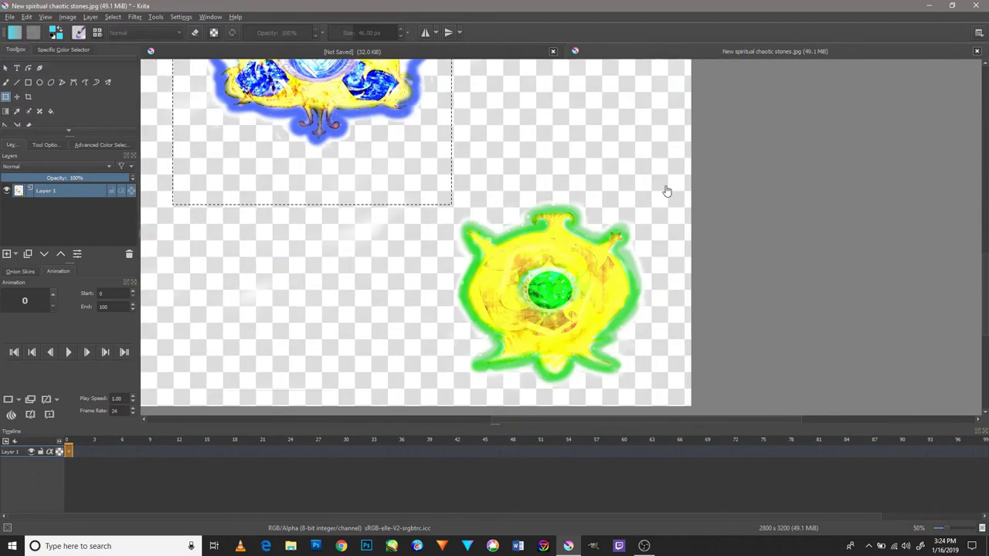
- Rectangle-select the green stone again and move it up to the top right
left_click(100, 144)
left_click_drag(669, 203, 436, 389)
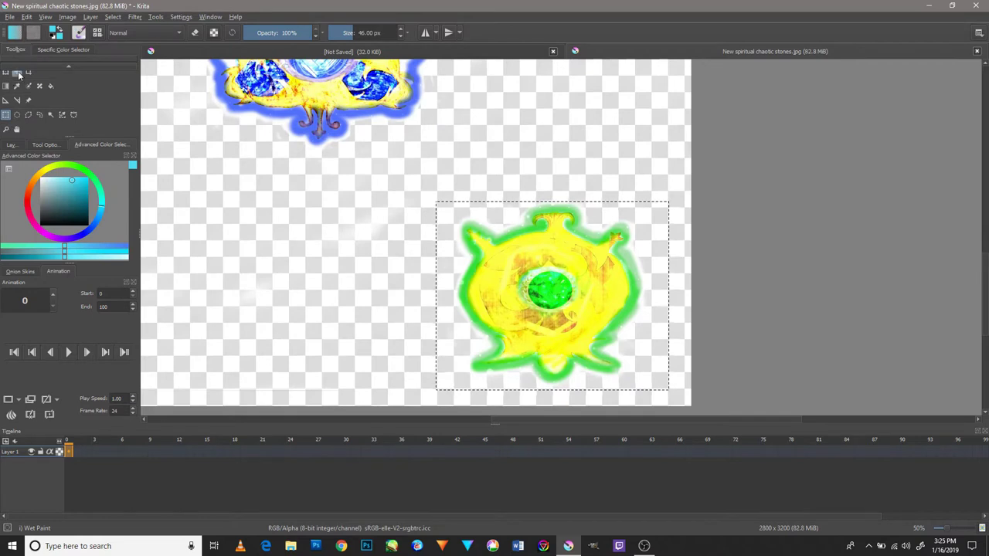
scroll(536, 290, "down", 3)
left_click_drag(552, 168, 541, 121)
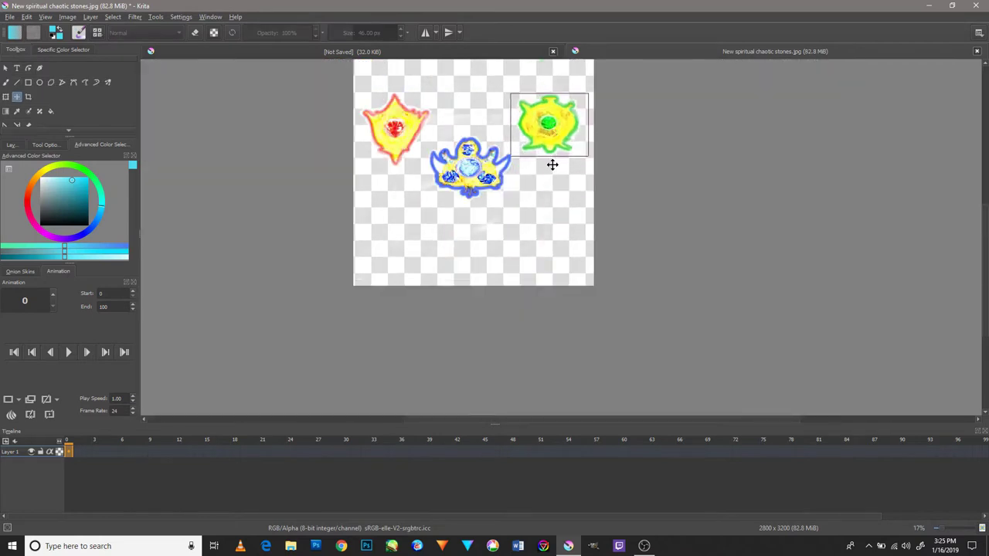
scroll(503, 250, "up", 5)
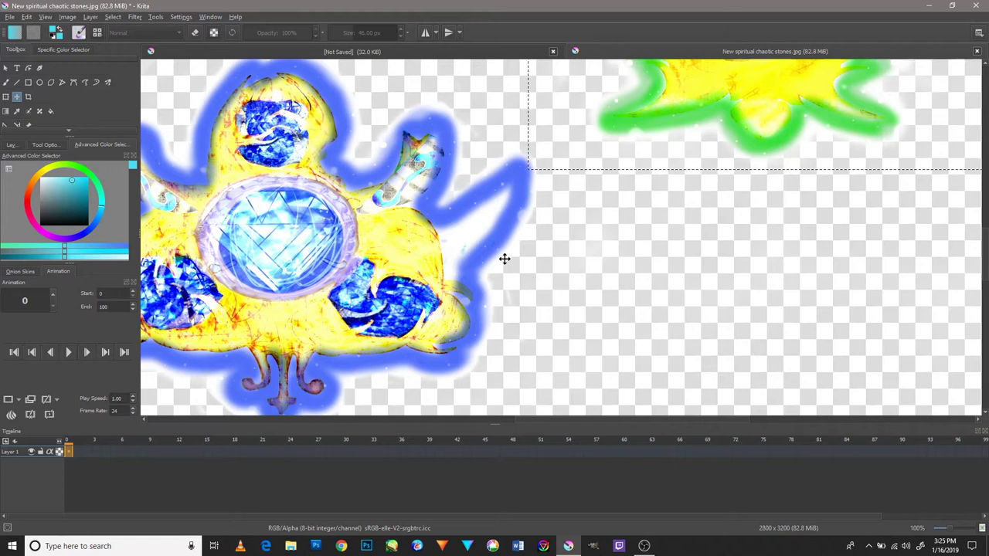
- Pick a light cyan colour from the blue stone and switch to the Airbrush Soft brush
left_click(310, 238, "ctrl")
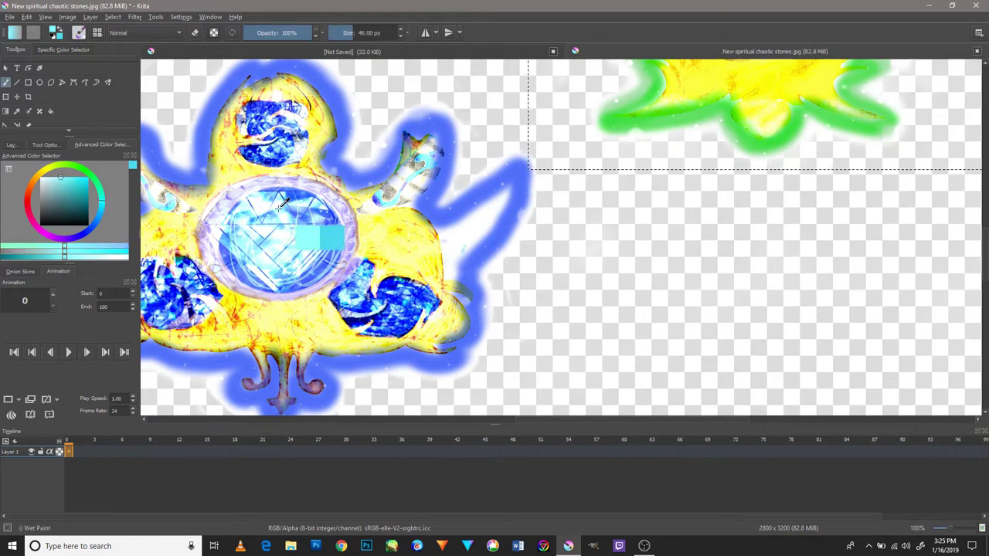
scroll(478, 212, "up", 4)
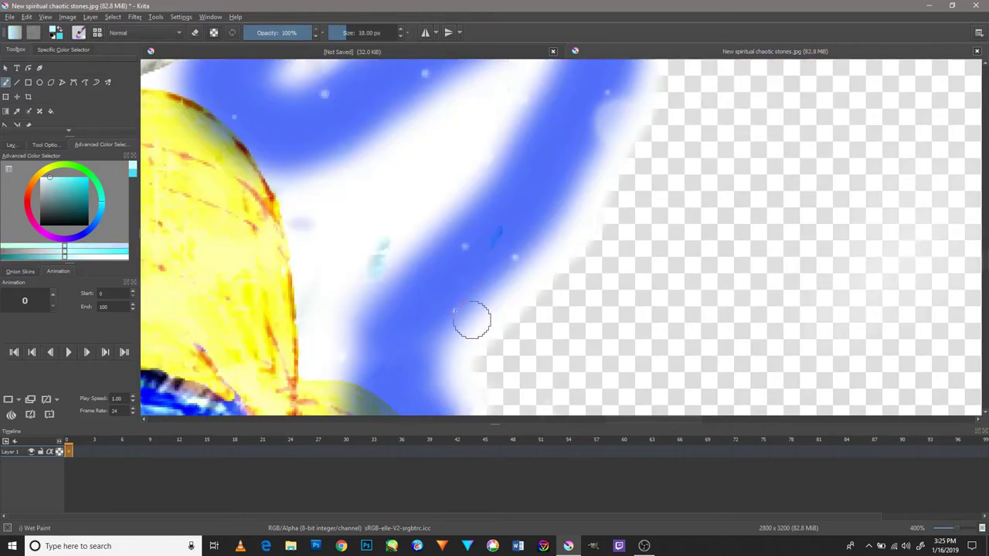
left_click(91, 16)
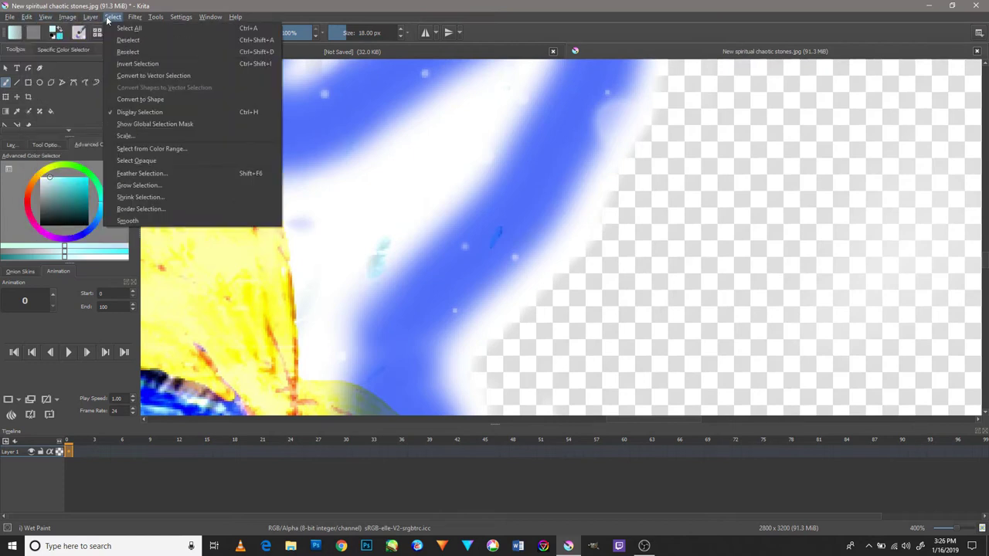
left_click(236, 245)
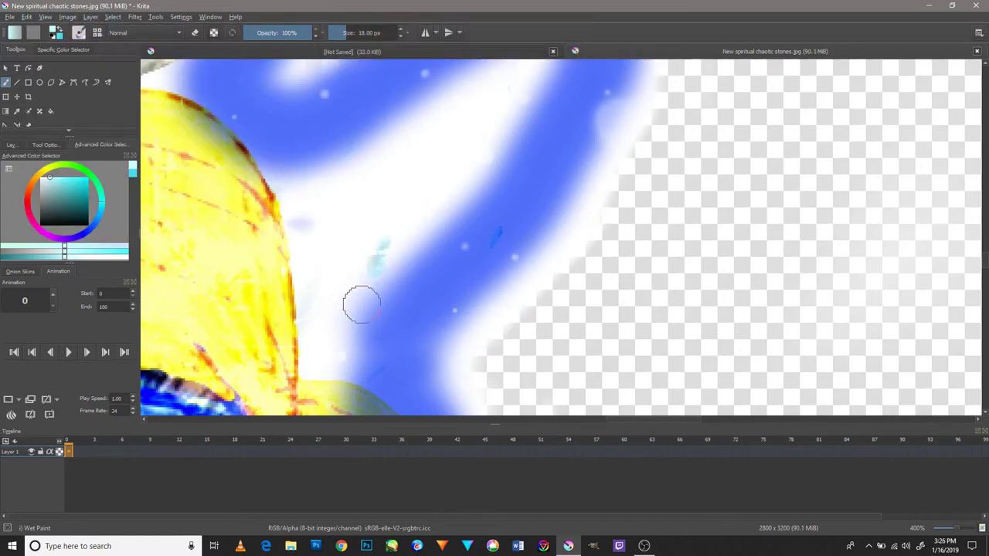
right_click(619, 271)
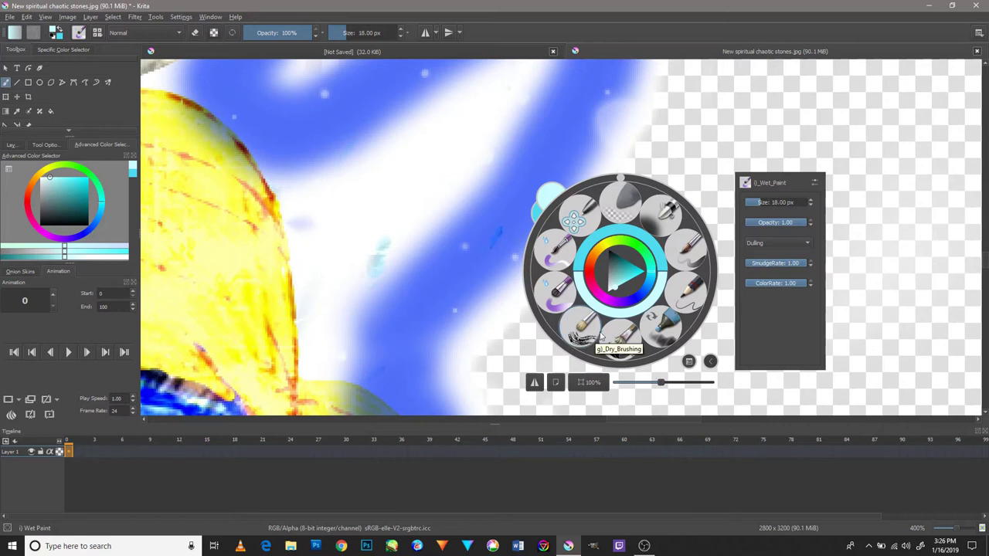
left_click(658, 244)
- In the Layers panel, try Luminosity blending and lower opacity, undo, and reopen the blending modes
scroll(492, 353, "down", 5)
scroll(498, 353, "up", 3)
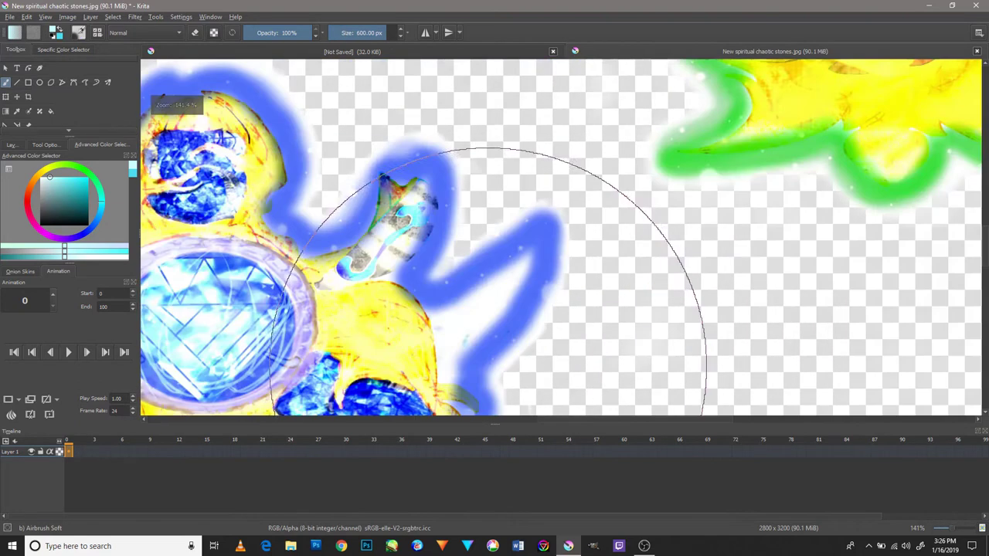
scroll(509, 366, "down", 3)
scroll(500, 374, "up", 5)
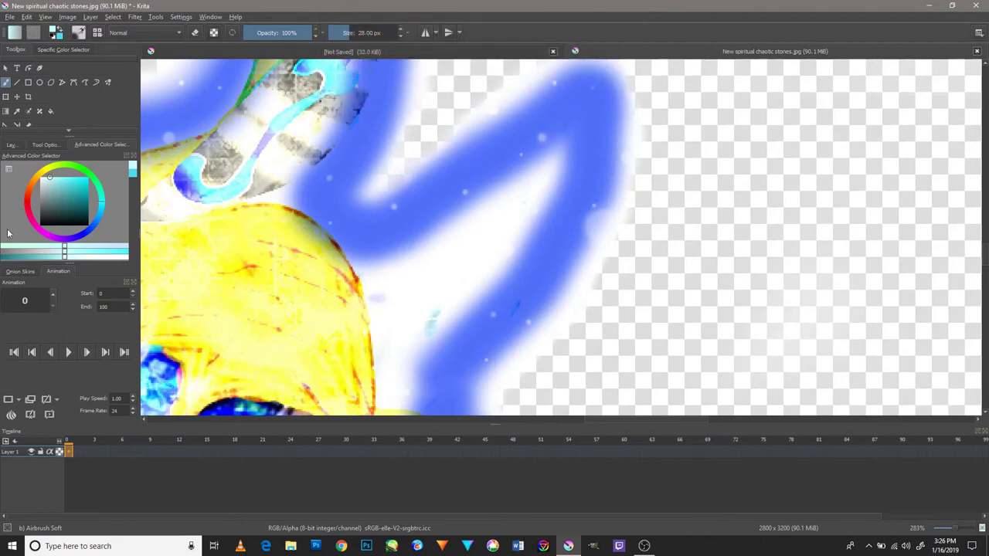
left_click(11, 145)
left_click(54, 166)
left_click(97, 187)
left_click(84, 178)
key("ctrl+z")
left_click(54, 166)
- Set Layer 2's blending mode to Lighten and bring the blue emblem to the lower centre
left_click(77, 212)
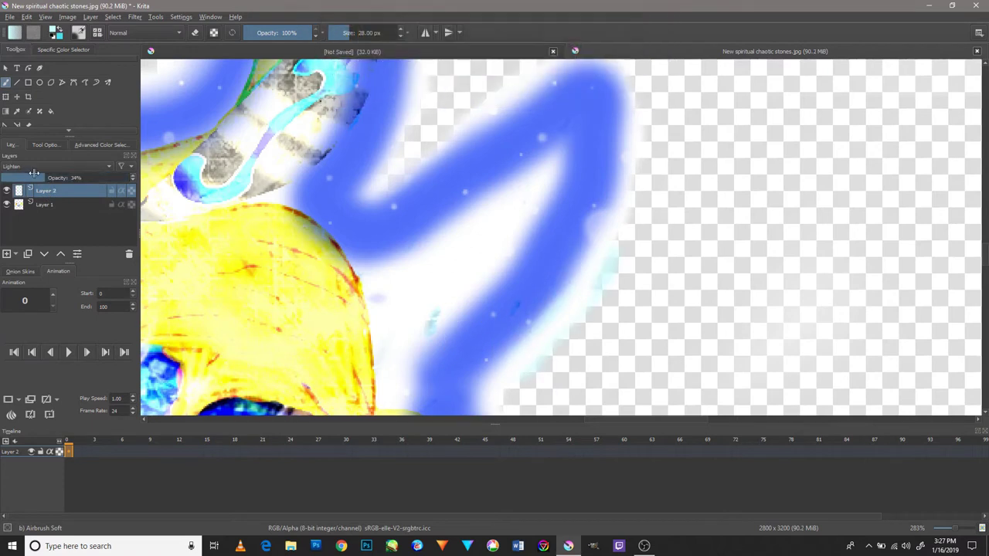
left_click(54, 166)
left_click(60, 331)
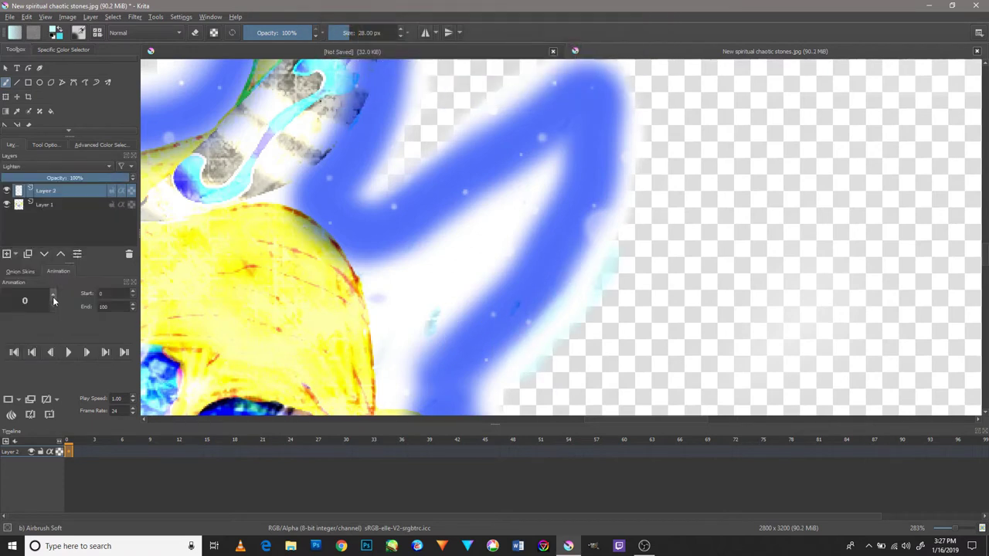
left_click_drag(578, 278, 605, 157)
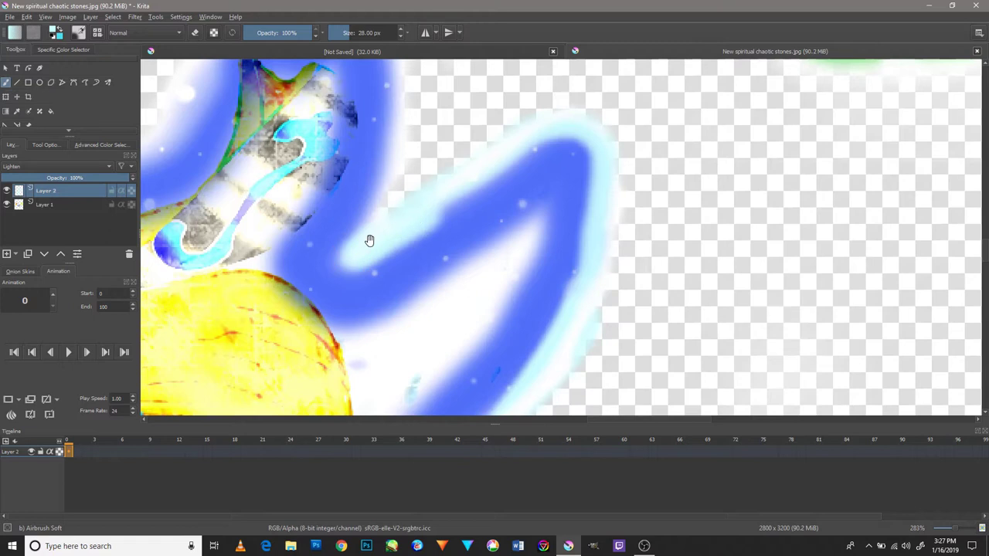
left_click_drag(368, 240, 397, 339)
mouse_move(204, 276)
left_mouse_down()
mouse_move(332, 184)
mouse_move(373, 285)
left_mouse_up()
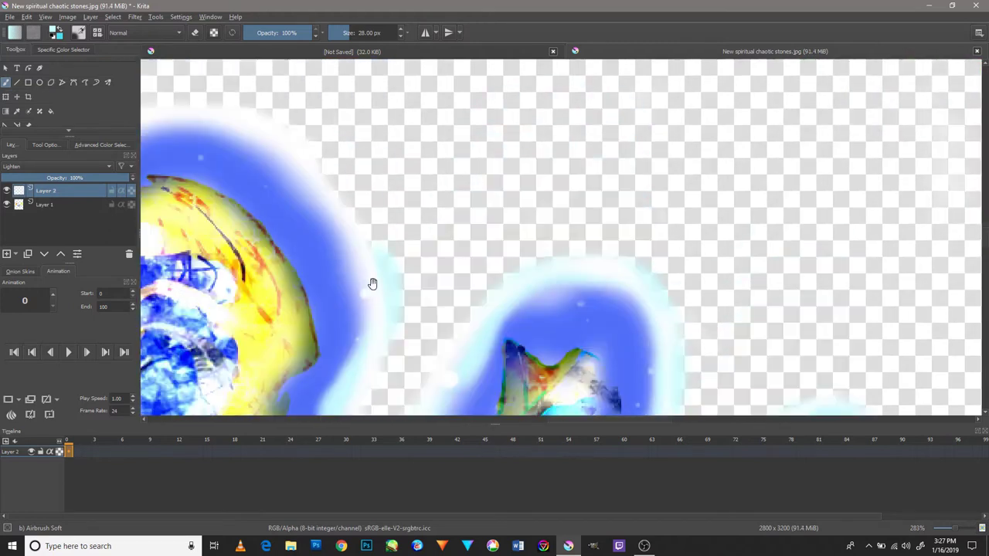
- Pan and zoom across the blue emblem's left halo to check the glow, redoing the last change
scroll(382, 357, "down", 2)
scroll(256, 316, "down", 1)
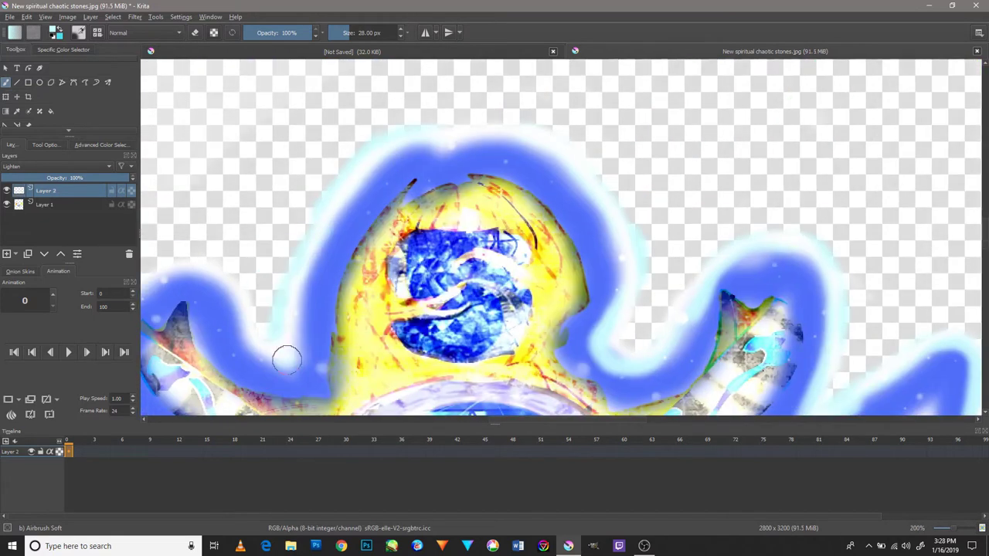
left_click_drag(285, 292, 374, 280)
left_click_drag(216, 332, 401, 355)
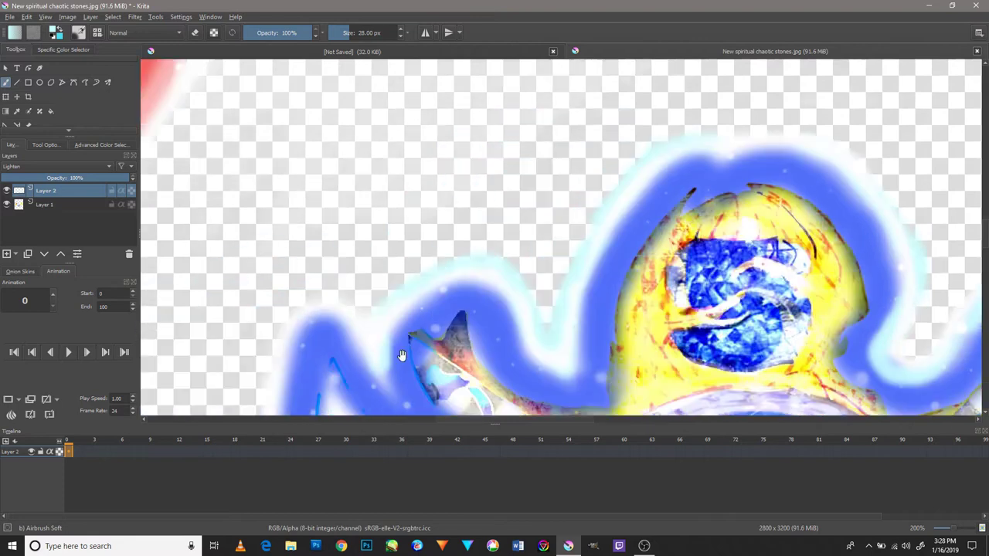
key("ctrl+y")
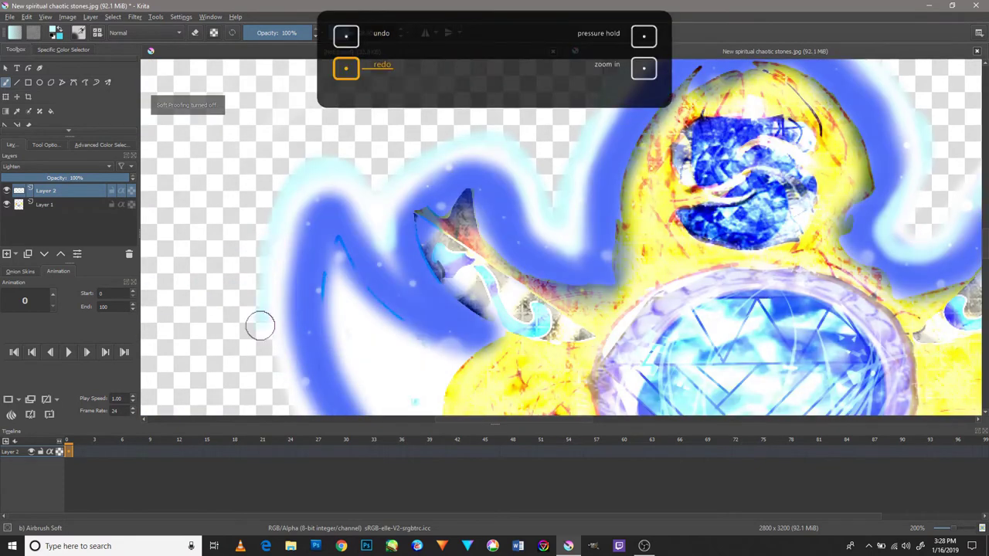
scroll(324, 382, "up", 3)
scroll(298, 296, "down", 10)
scroll(265, 305, "up", 5)
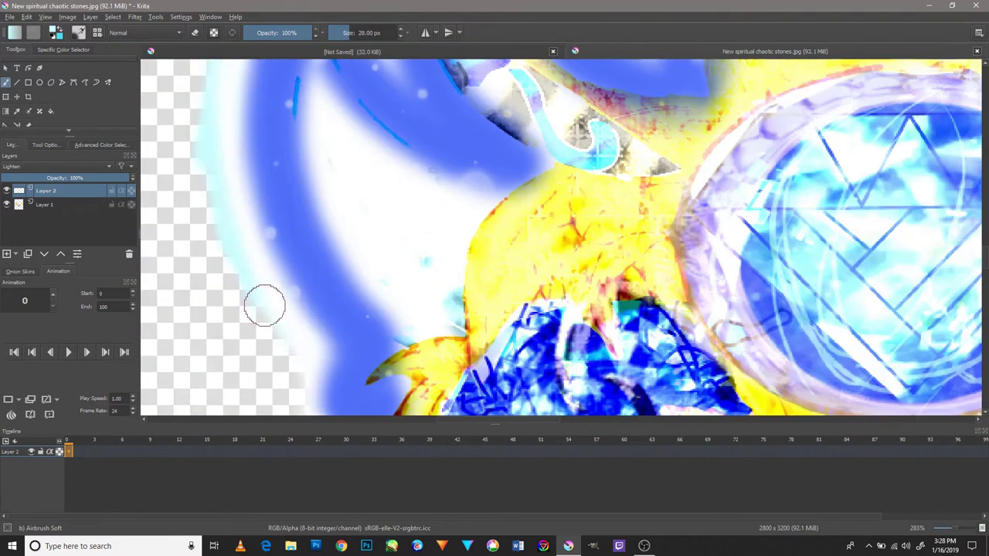
scroll(266, 304, "down", 5)
scroll(313, 298, "up", 2)
scroll(400, 369, "up", 3)
scroll(408, 391, "down", 5)
scroll(421, 383, "up", 3)
- Inspect the emblem's lower drips by panning and zooming around the canvas
left_click_drag(427, 333, 416, 259)
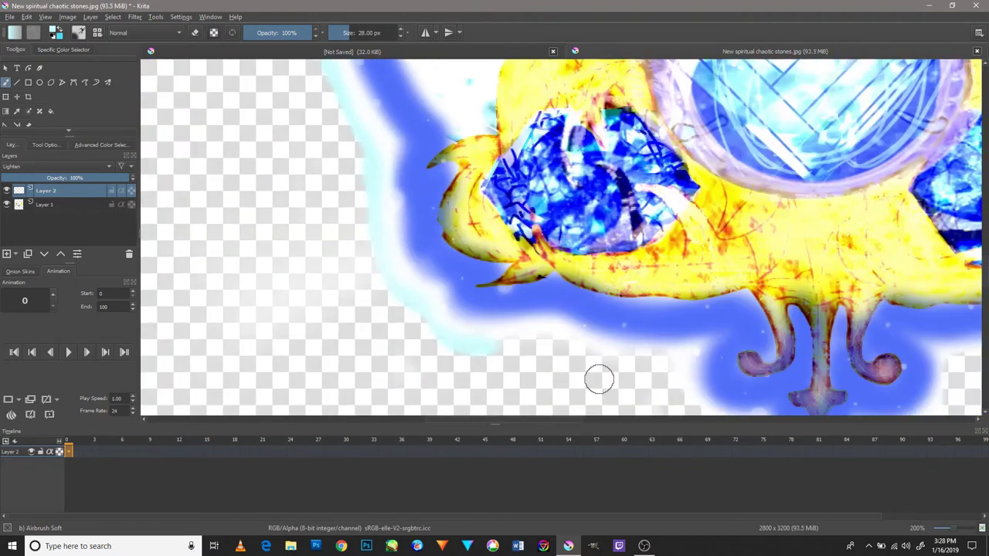
left_click_drag(680, 356, 614, 384)
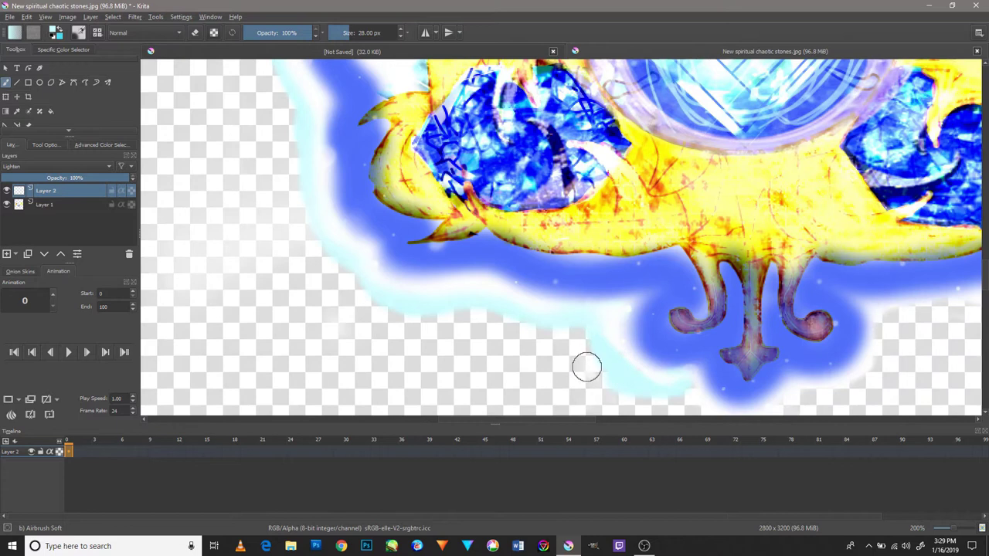
scroll(586, 367, "down", 3)
scroll(556, 332, "down", 3)
scroll(534, 296, "up", 6)
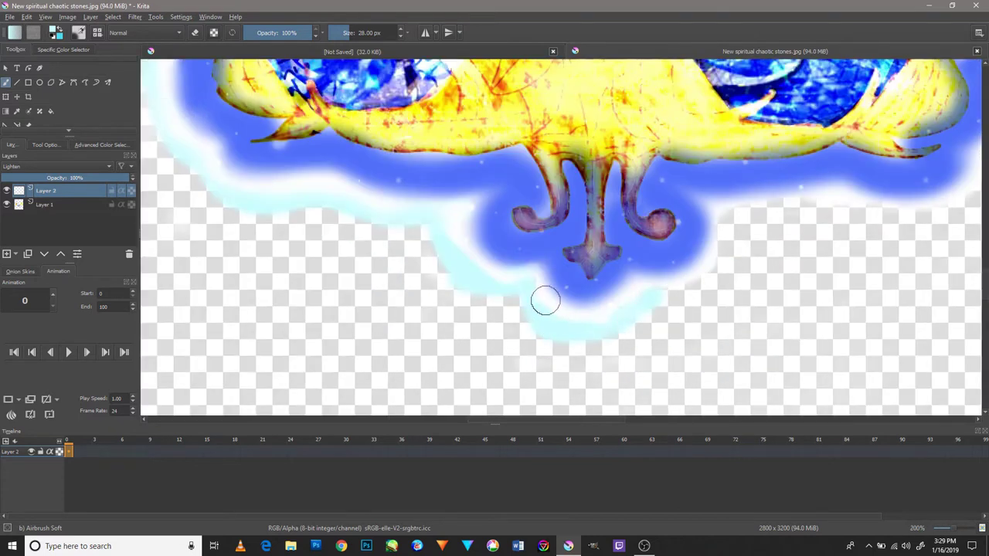
scroll(706, 302, "down", 2)
scroll(605, 292, "up", 3)
scroll(684, 243, "up", 6)
scroll(710, 227, "down", 9)
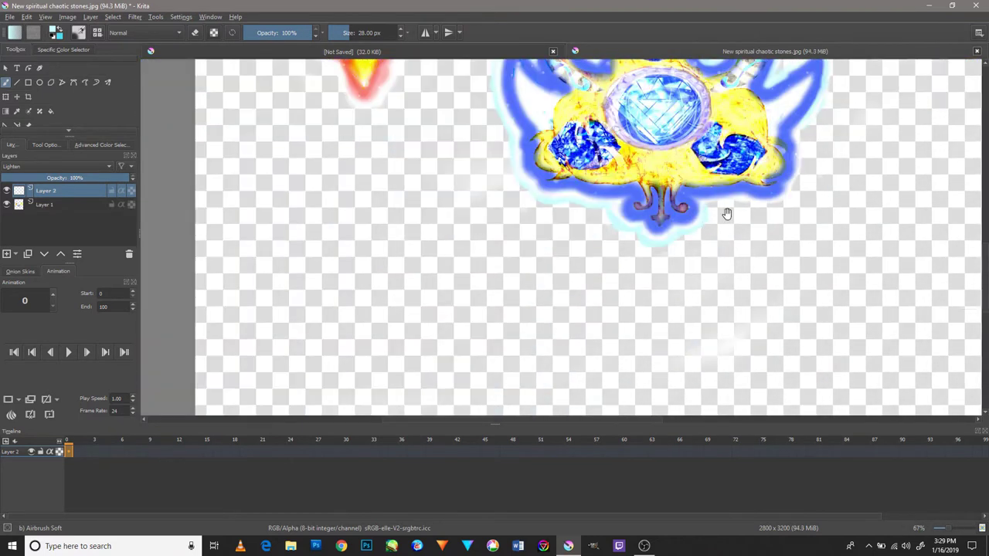
scroll(710, 227, "down", 1)
scroll(540, 270, "up", 5)
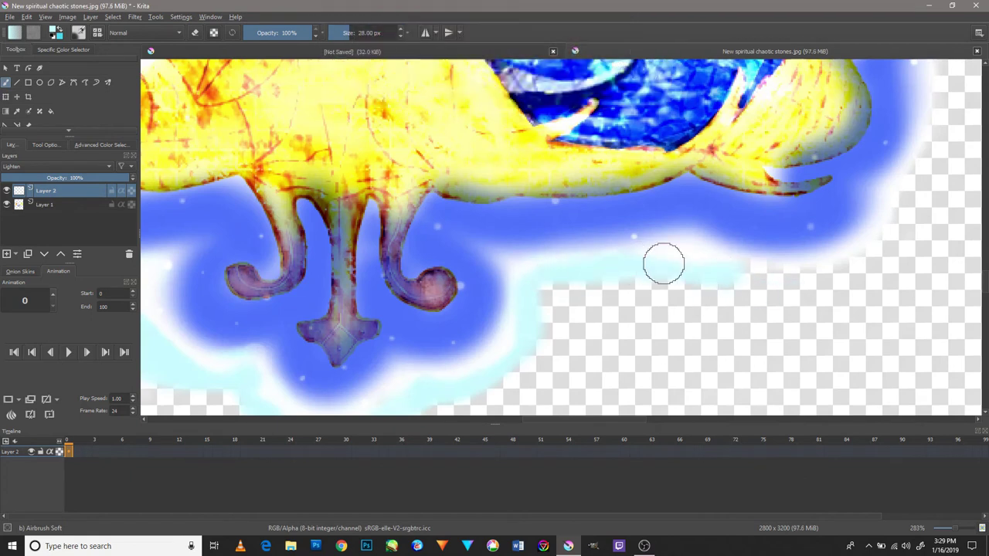
scroll(732, 241, "down", 5)
scroll(732, 241, "up", 4)
scroll(680, 301, "up", 2)
scroll(715, 359, "down", 1)
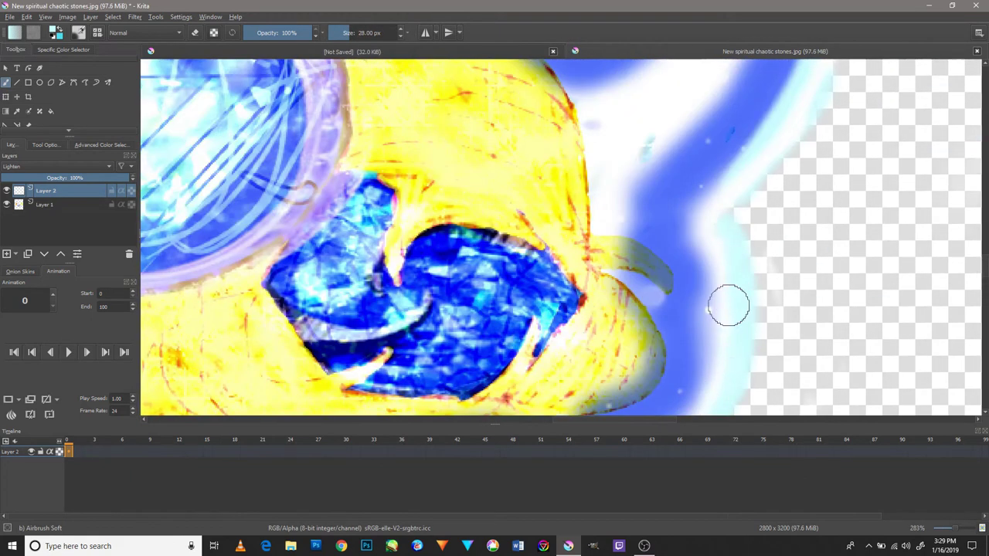
scroll(723, 323, "down", 5)
scroll(734, 237, "up", 4)
scroll(735, 236, "down", 4)
left_click_drag(767, 206, 740, 229)
scroll(739, 228, "down", 2)
scroll(667, 214, "up", 8)
scroll(666, 160, "down", 1)
scroll(599, 185, "up", 1)
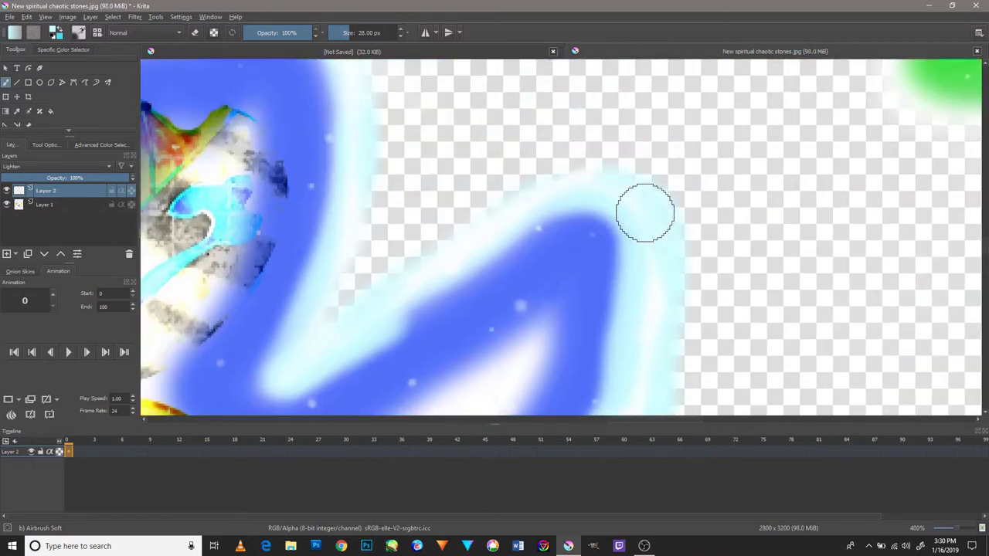
scroll(611, 325, "down", 7)
scroll(435, 278, "up", 5)
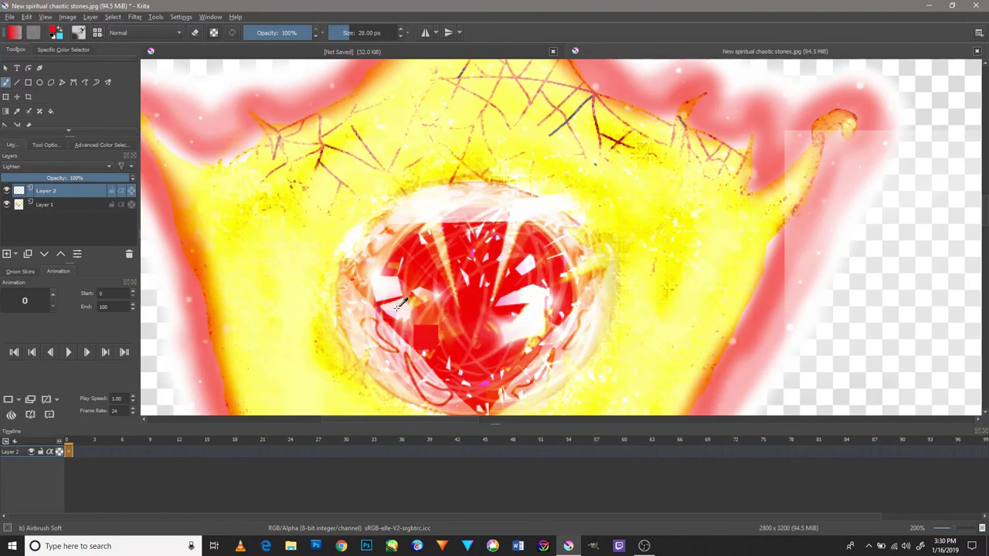
- Try red strokes over the star's peak and undo them
scroll(459, 312, "down", 3)
scroll(283, 353, "down", 5)
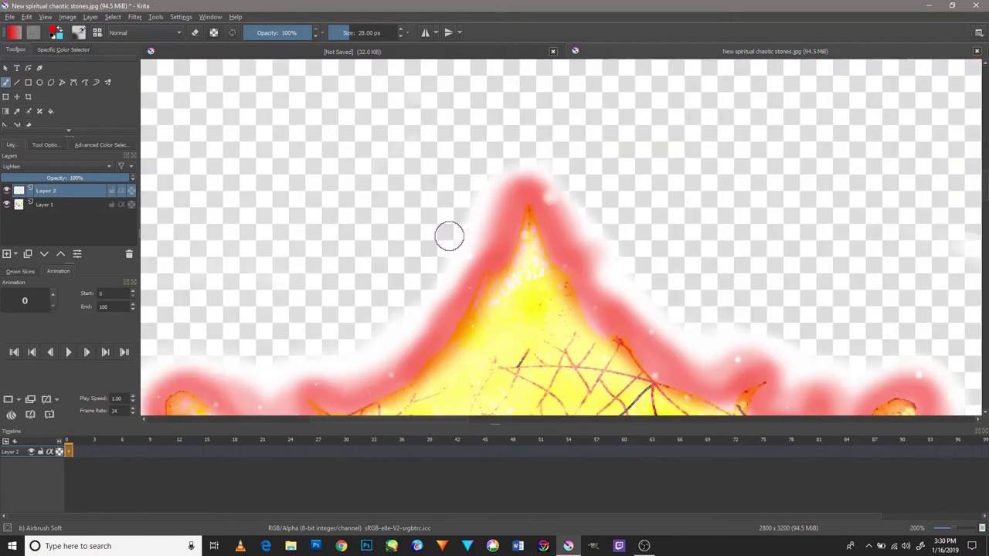
left_click_drag(473, 179, 442, 250)
key("ctrl+z")
left_click_drag(572, 189, 545, 166)
left_click_drag(445, 243, 633, 259)
key("ctrl+z")
- Paint a trial orange stroke at the star's peak, then undo it
scroll(539, 287, "down", 5)
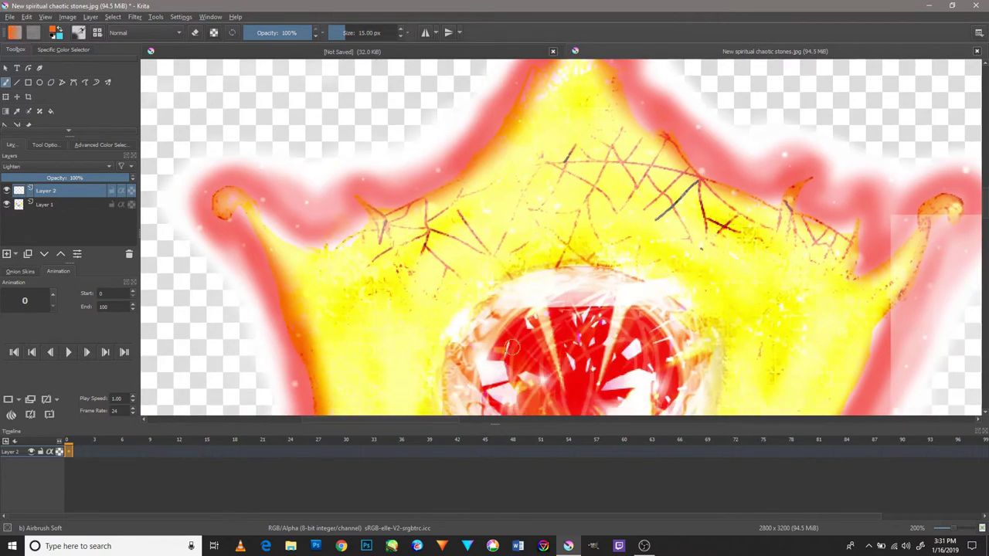
scroll(538, 323, "up", 5)
left_click_drag(328, 293, 428, 226)
key("ctrl+z")
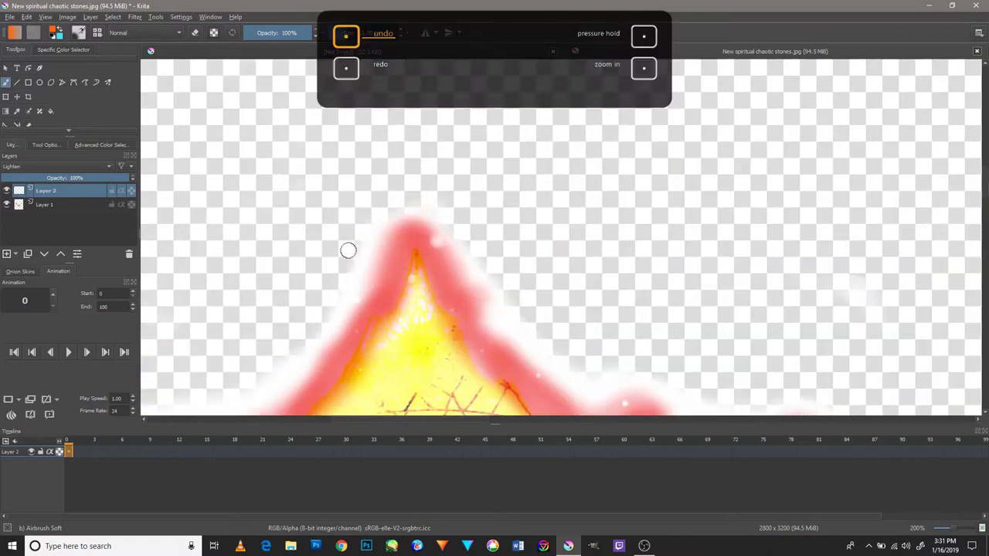
scroll(346, 250, "up", 3)
scroll(675, 218, "down", 2)
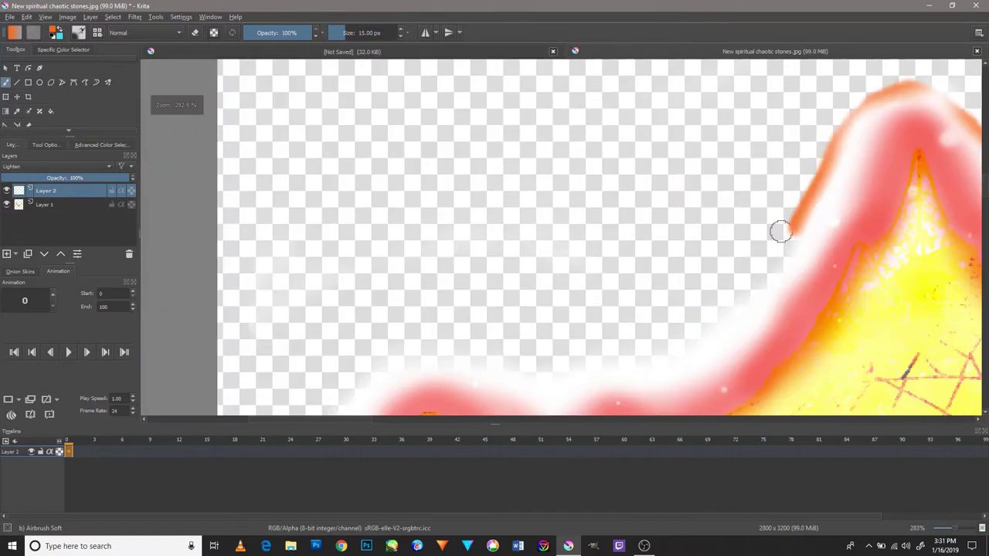
- Airbrush orange along the star's lower contour and left edge
mouse_move(685, 345)
left_mouse_down()
mouse_move(494, 368)
mouse_move(430, 347)
left_mouse_up()
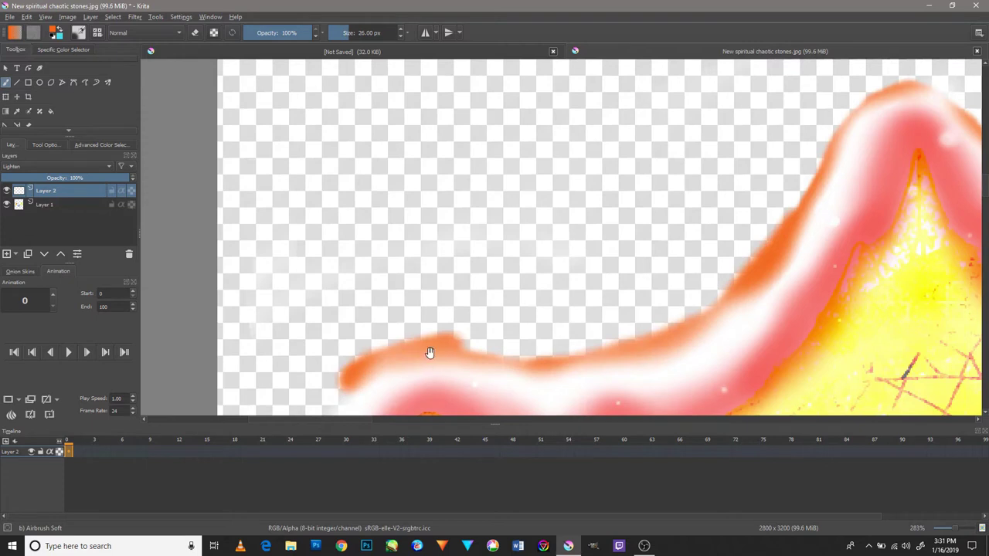
scroll(470, 221, "down", 3)
scroll(469, 221, "down", 2)
left_click_drag(541, 363, 498, 176)
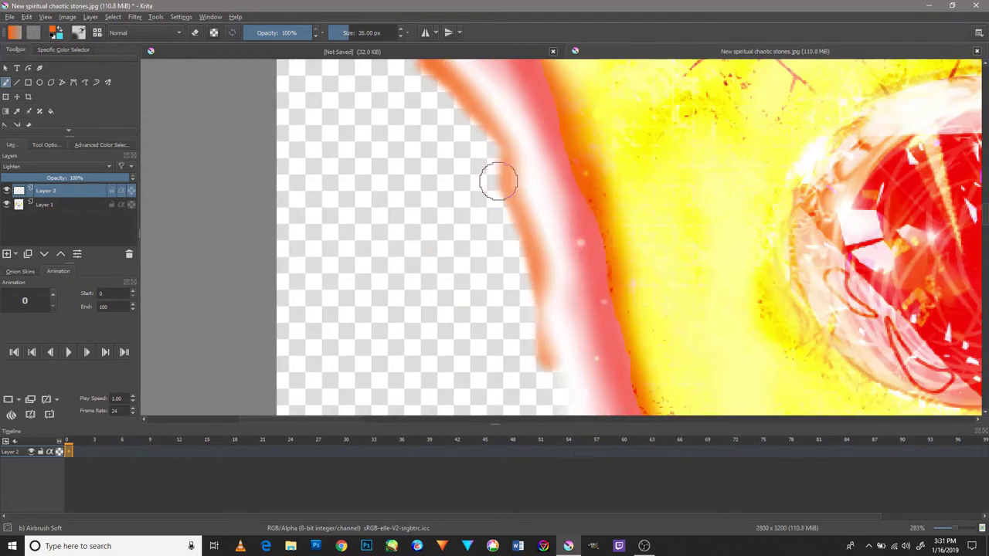
scroll(498, 177, "down", 6)
scroll(494, 207, "down", 2)
scroll(494, 206, "up", 5)
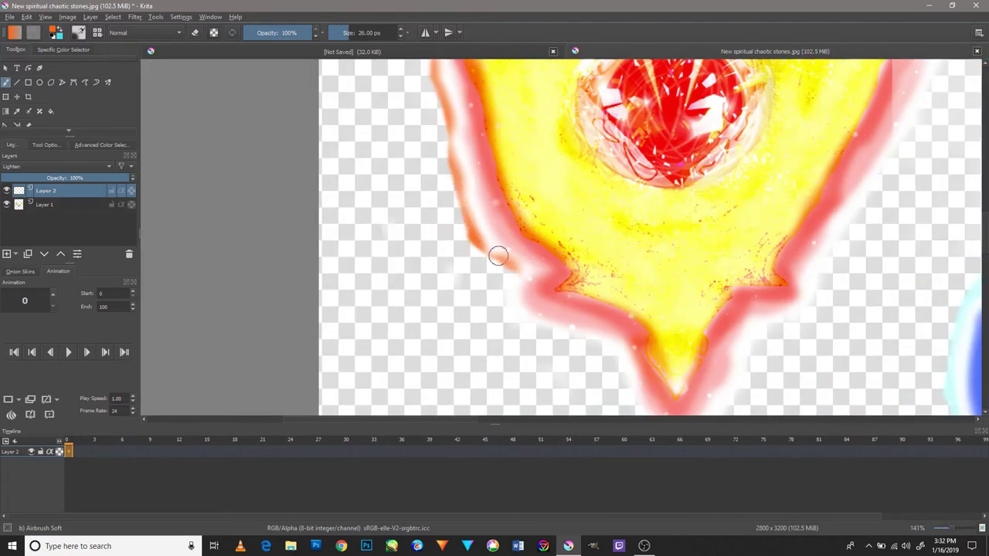
scroll(498, 255, "down", 5)
scroll(441, 313, "up", 6)
- Airbrush orange along the lower curl's edges, including its right side
left_click_drag(441, 314, 564, 324)
scroll(565, 325, "down", 2)
mouse_move(625, 342)
left_mouse_down()
mouse_move(606, 294)
mouse_move(805, 221)
left_mouse_up()
scroll(607, 294, "down", 2)
scroll(806, 221, "up", 2)
mouse_move(765, 371)
left_mouse_down()
mouse_move(823, 230)
mouse_move(839, 261)
left_mouse_up()
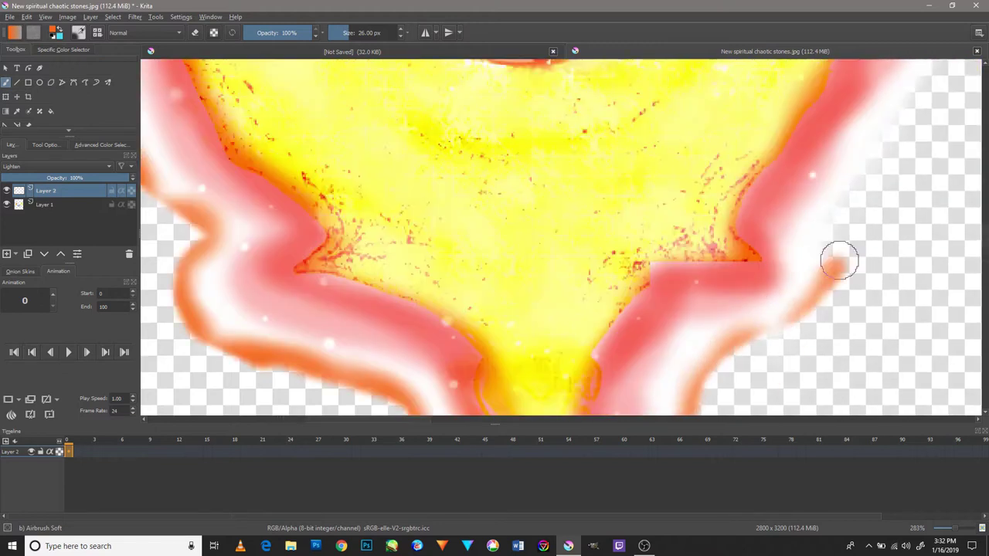
scroll(839, 261, "down", 3)
scroll(810, 270, "up", 4)
scroll(811, 270, "down", 8)
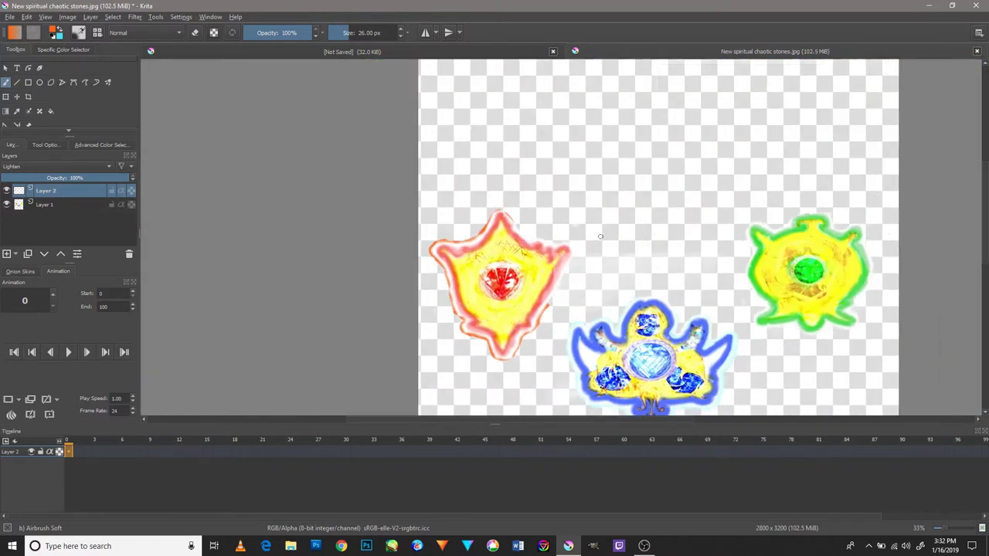
- Redo the orange edge stroke on the red stone
scroll(600, 236, "up", 5)
left_click_drag(464, 380, 574, 258)
key("ctrl+z")
mouse_move(571, 224)
left_mouse_down()
mouse_move(507, 318)
mouse_move(419, 265)
mouse_move(510, 303)
mouse_move(259, 172)
left_mouse_up()
scroll(536, 269, "up", 5)
scroll(541, 401, "up", 5)
scroll(536, 347, "up", 3)
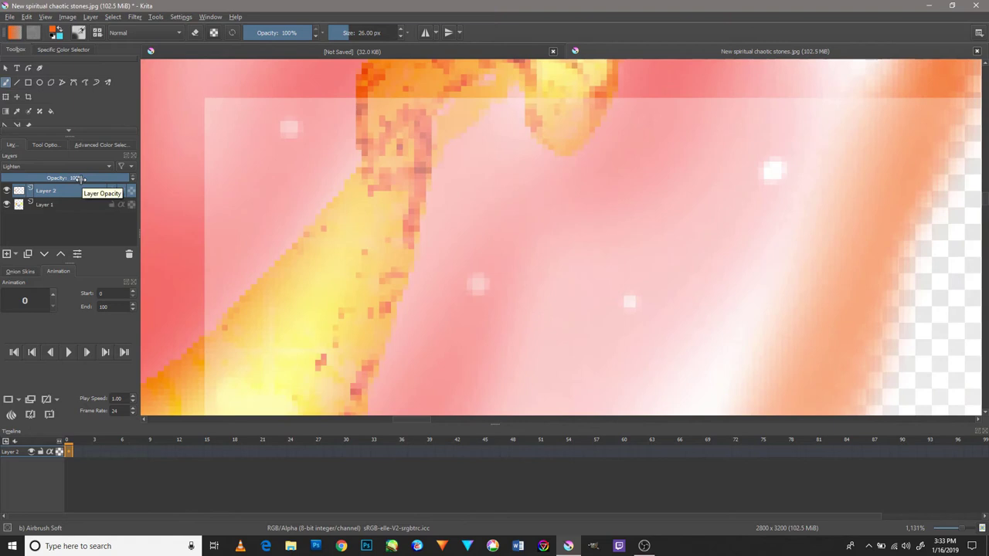
- Make Layer 1 active and undo a trial orange airbrush dab on the star
key("ctrl+t")
left_click(7, 83)
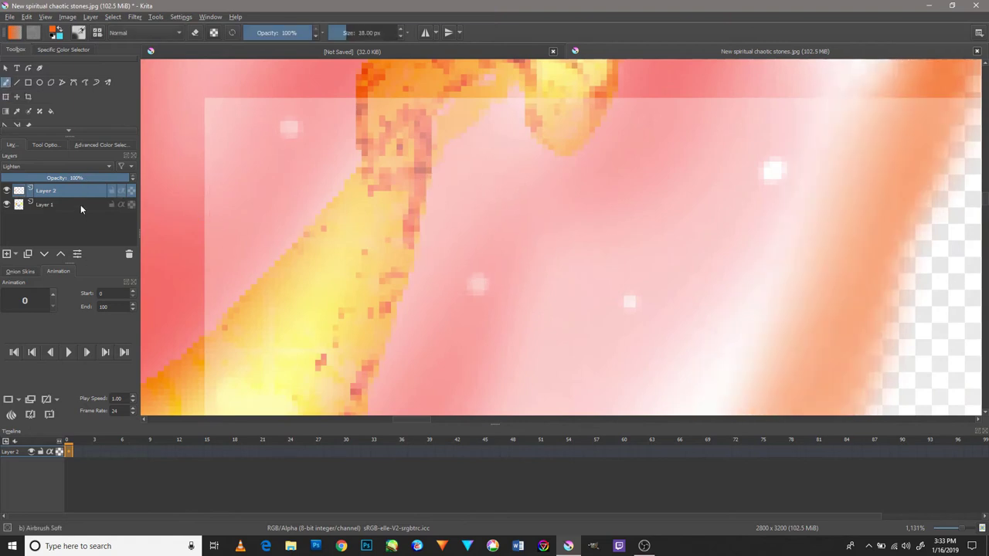
left_click(74, 205)
left_click_drag(657, 228, 562, 305)
key("ctrl+z")
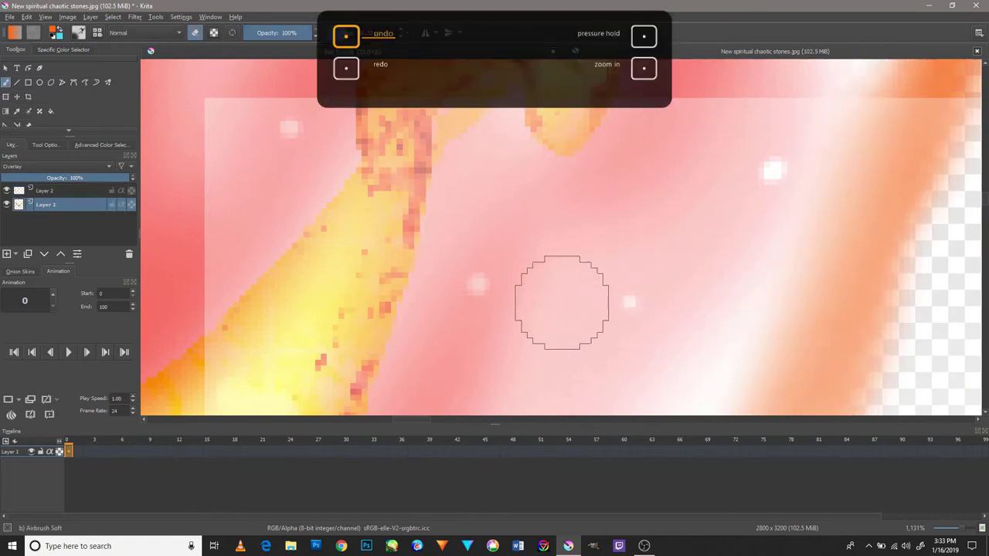
- Pan to the green stone and sample its green as the painting colour
scroll(648, 302, "down", 6)
scroll(648, 302, "down", 3)
left_click_drag(526, 294, 394, 348)
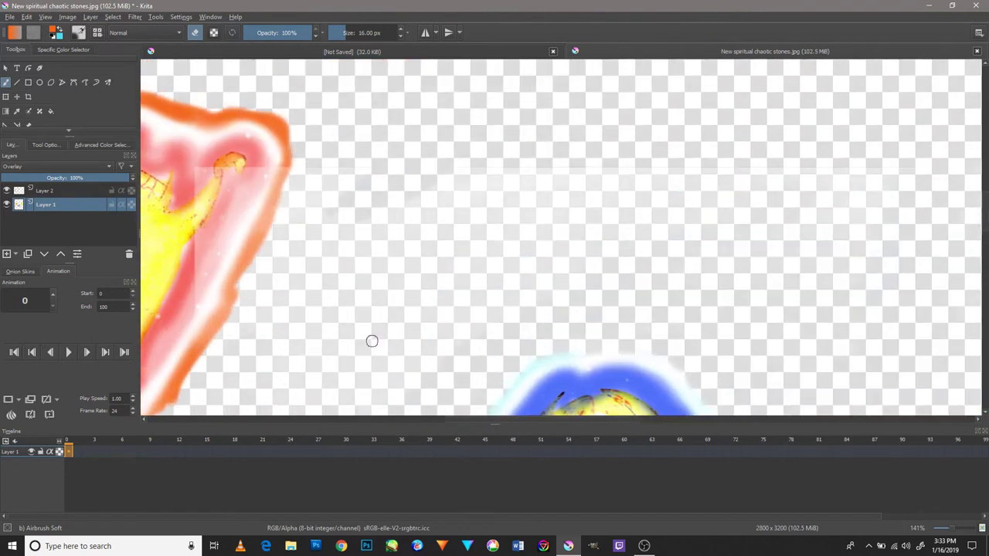
mouse_move(420, 275)
left_mouse_down()
mouse_move(596, 162)
mouse_move(658, 327)
mouse_move(413, 236)
left_mouse_up()
mouse_move(461, 291)
left_mouse_down()
mouse_move(564, 327)
mouse_move(366, 282)
left_mouse_up()
left_click(657, 215, "ctrl")
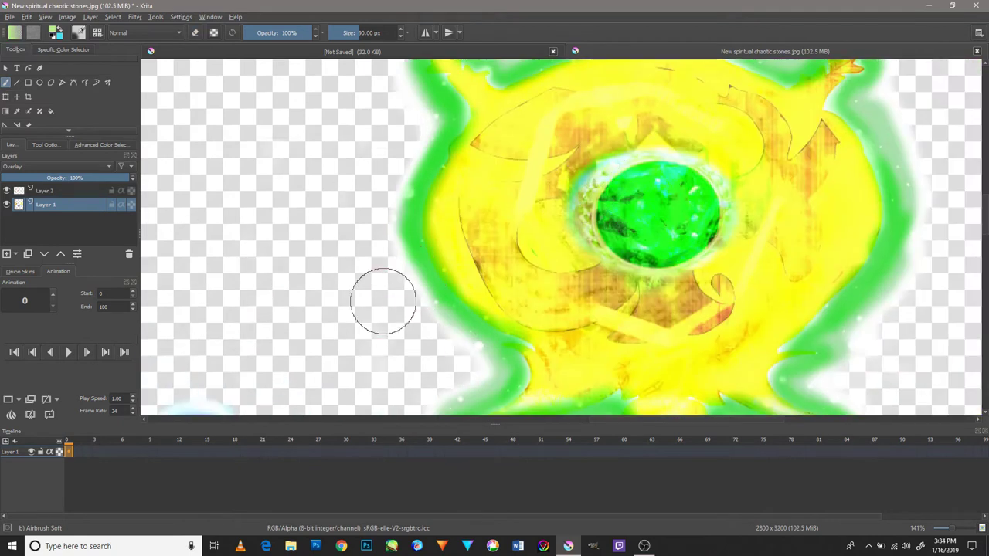
- Pan and scroll the canvas to place the green gem near the top and view the blue stone
scroll(388, 253, "up", 2)
scroll(411, 274, "up", 2)
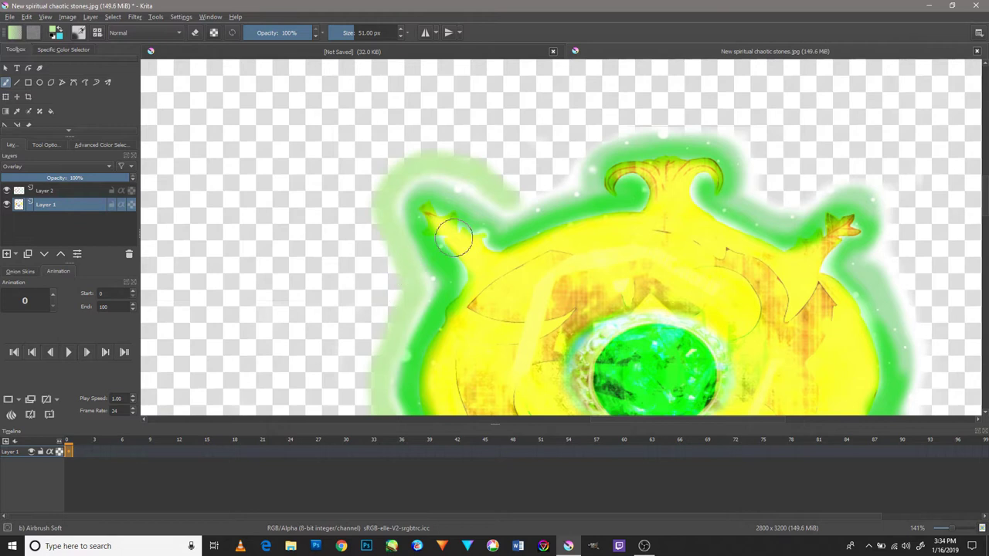
left_click_drag(874, 250, 741, 255)
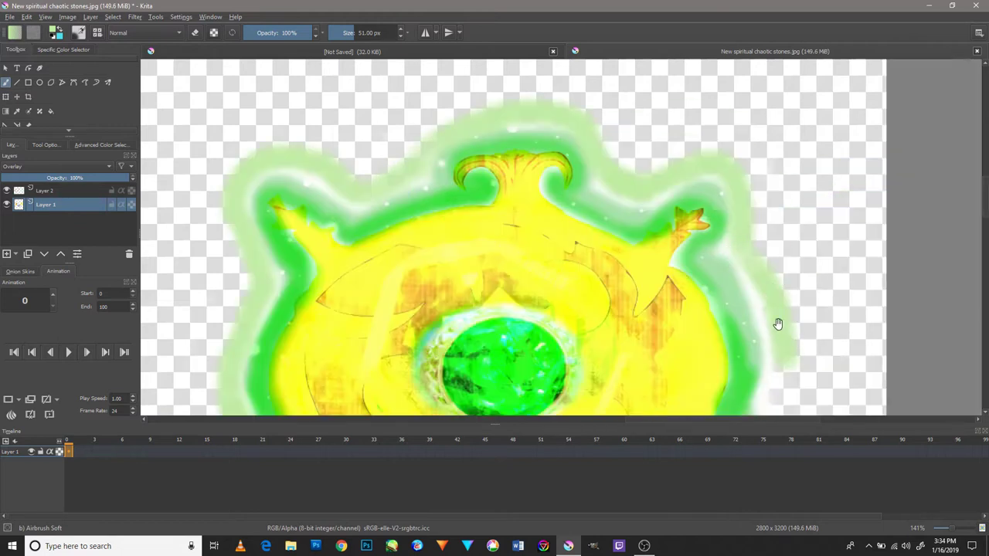
scroll(795, 240, "down", 3)
scroll(795, 240, "down", 2)
scroll(537, 340, "left", 3)
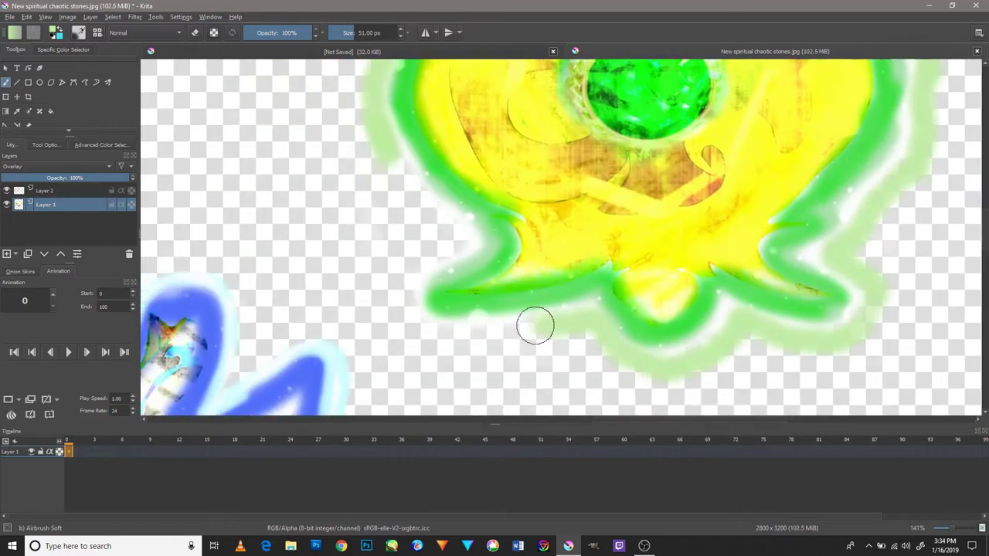
scroll(476, 274, "down", 2)
scroll(521, 330, "down", 5)
scroll(521, 330, "up", 1)
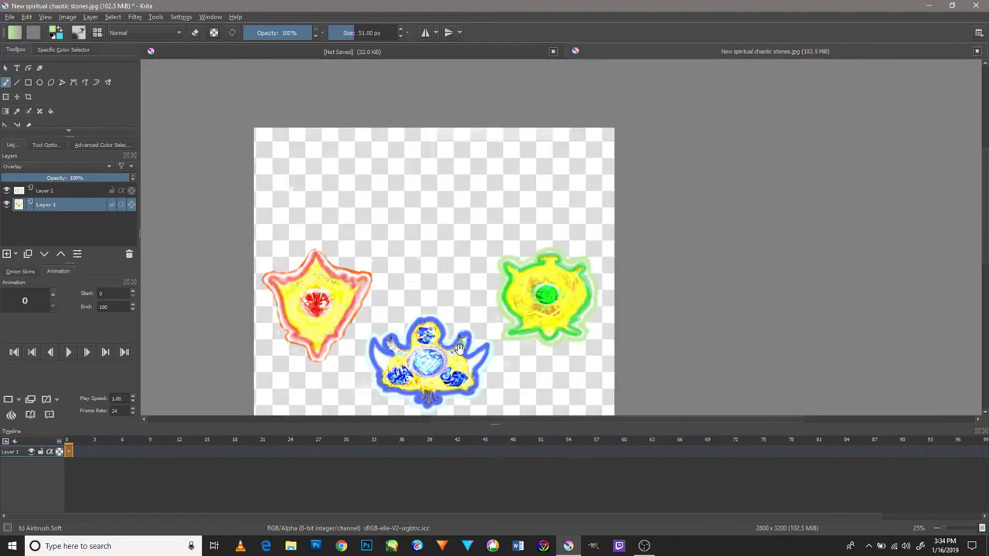
scroll(547, 244, "up", 1)
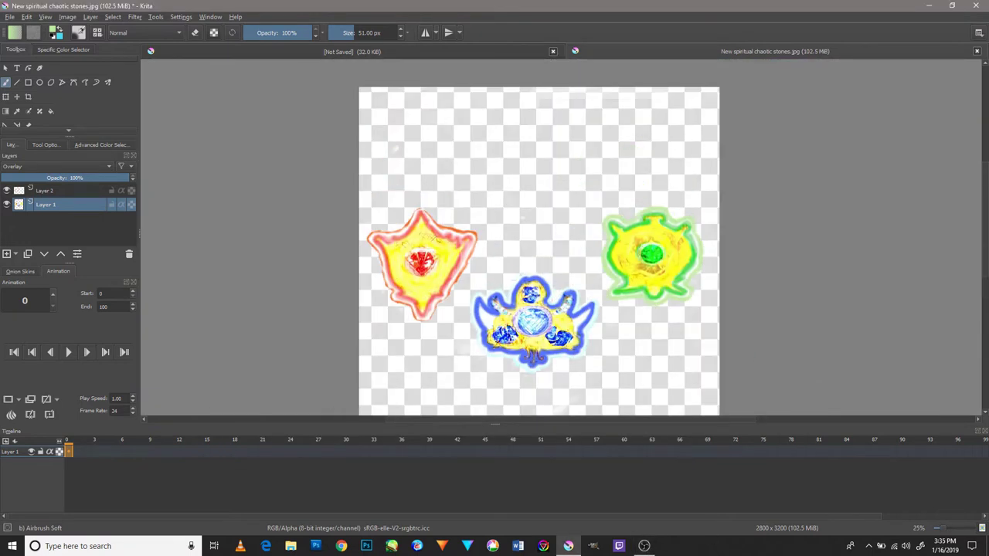
scroll(550, 309, "up", 6)
mouse_move(555, 346)
left_mouse_down()
mouse_move(540, 288)
mouse_move(497, 298)
mouse_move(503, 280)
mouse_move(592, 265)
mouse_move(530, 312)
mouse_move(634, 273)
mouse_move(731, 316)
mouse_move(668, 337)
left_mouse_up()
- Bring up and dismiss the pop-up palette, then undo the last glow stroke
scroll(634, 274, "down", 1)
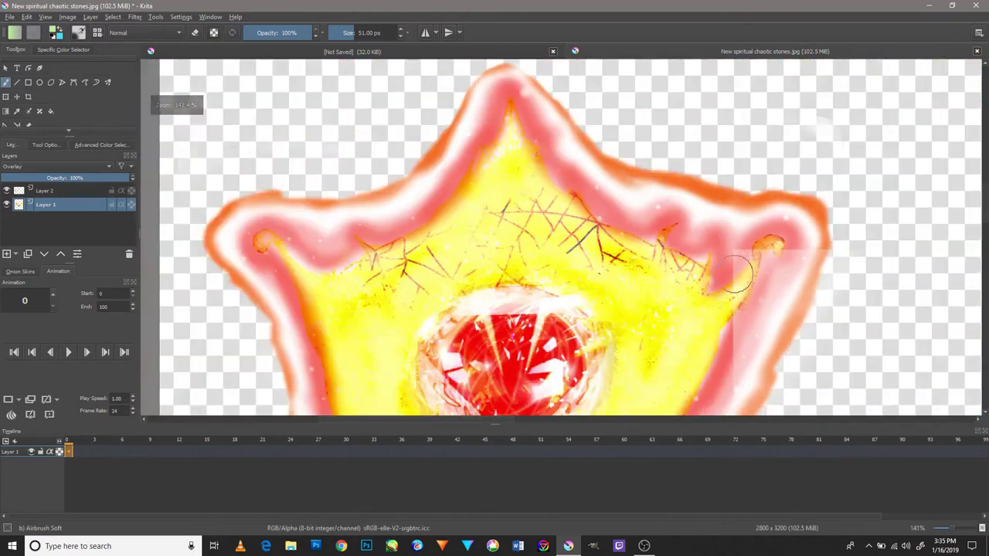
scroll(683, 272, "up", 2)
right_click(766, 281)
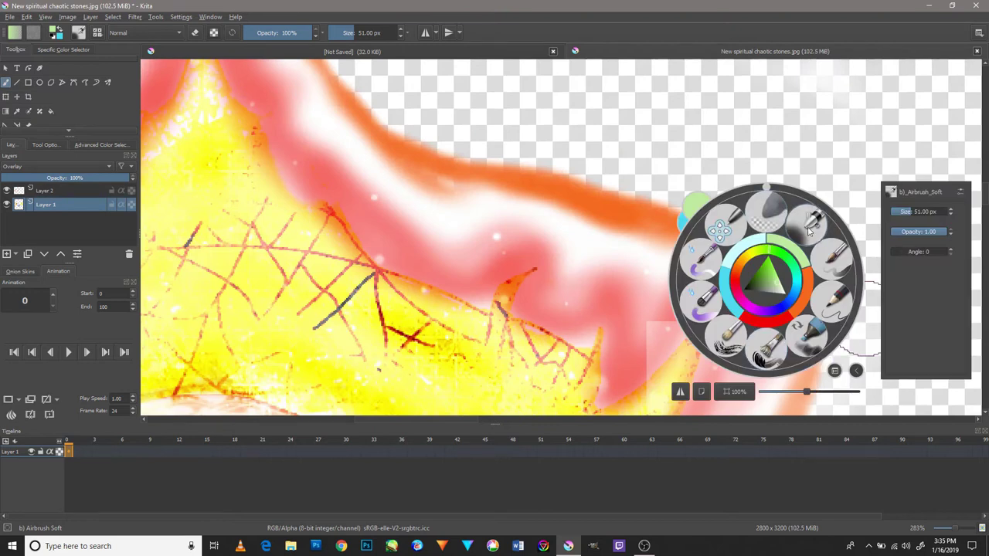
left_click(624, 155)
scroll(624, 155, "down", 2)
scroll(601, 243, "up", 2)
scroll(430, 340, "up", 1)
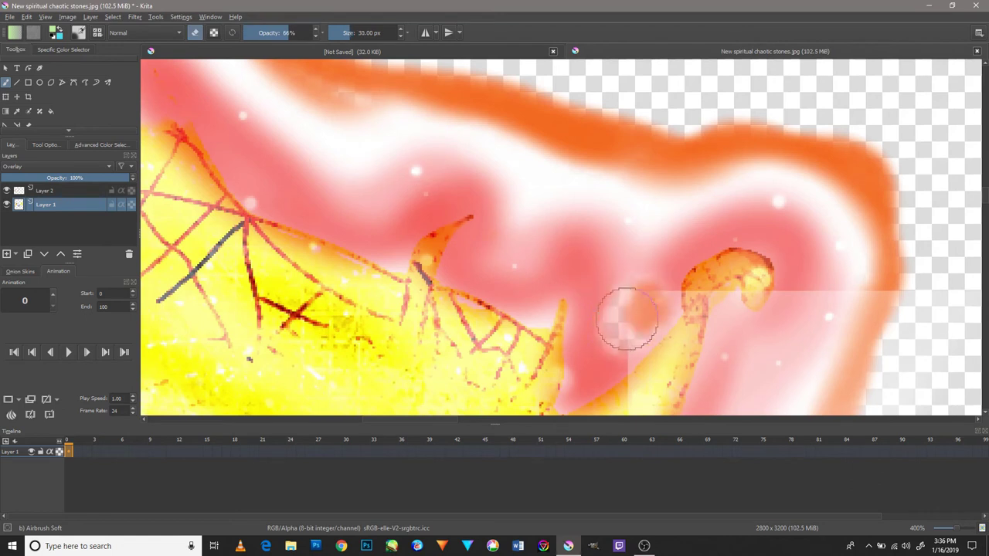
key("ctrl+z")
- Lower brush opacity to 14%, undo stray pink dabs, and return to Layer 1
key("ctrl+z")
key("ctrl+z")
left_click_drag(667, 387, 405, 165)
key("ctrl+z")
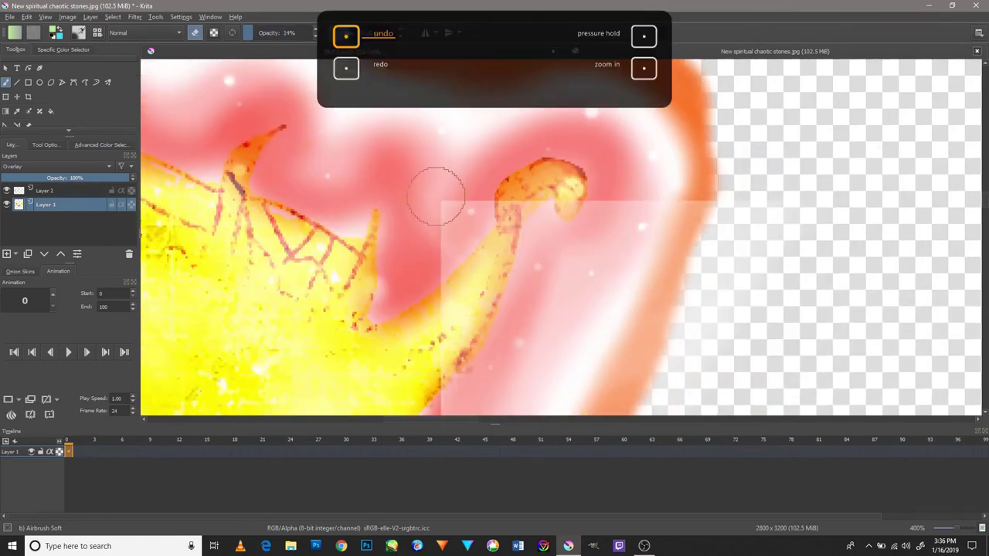
key("ctrl+z")
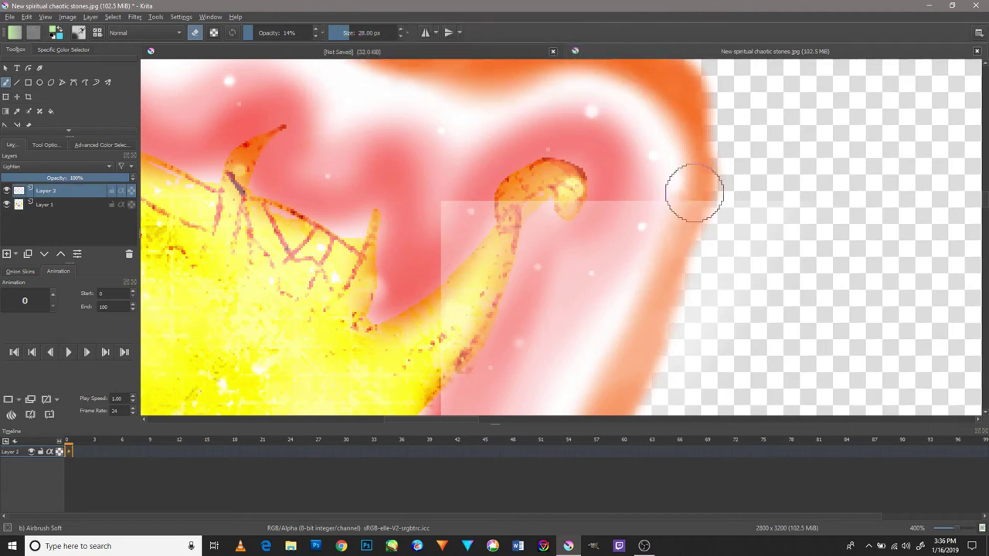
key("ctrl+z")
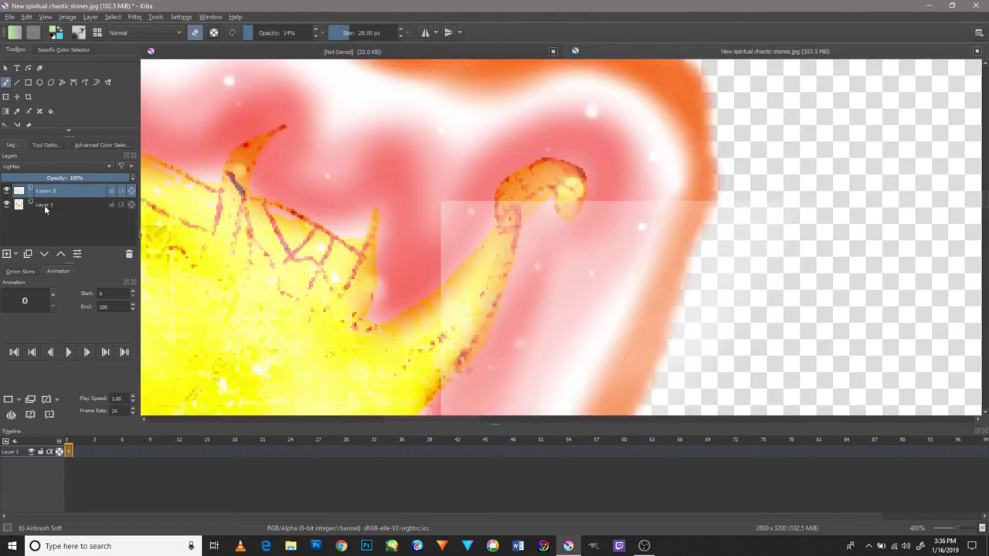
left_click(13, 206)
- Zoom out to fit the page, showing all three stones
key("1")
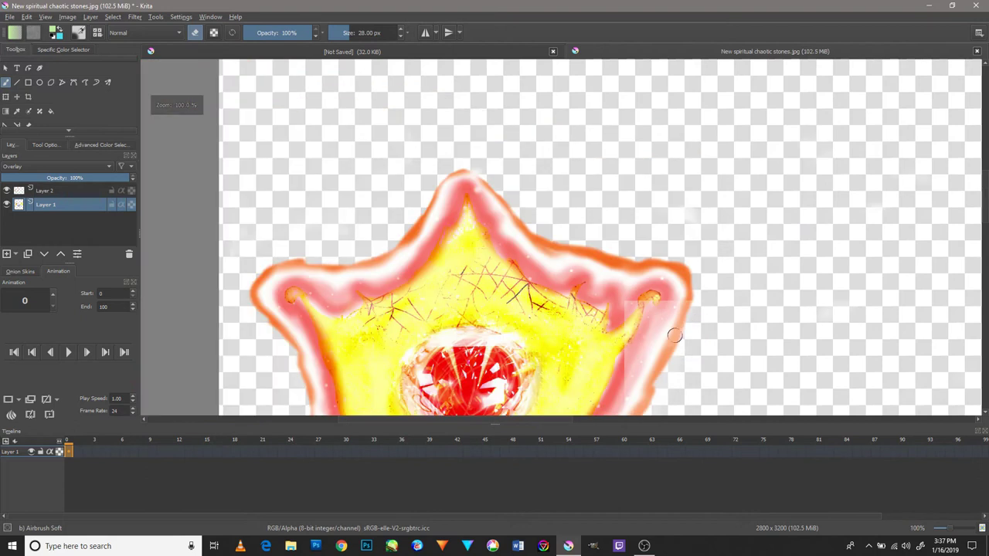
scroll(738, 310, "down", 5)
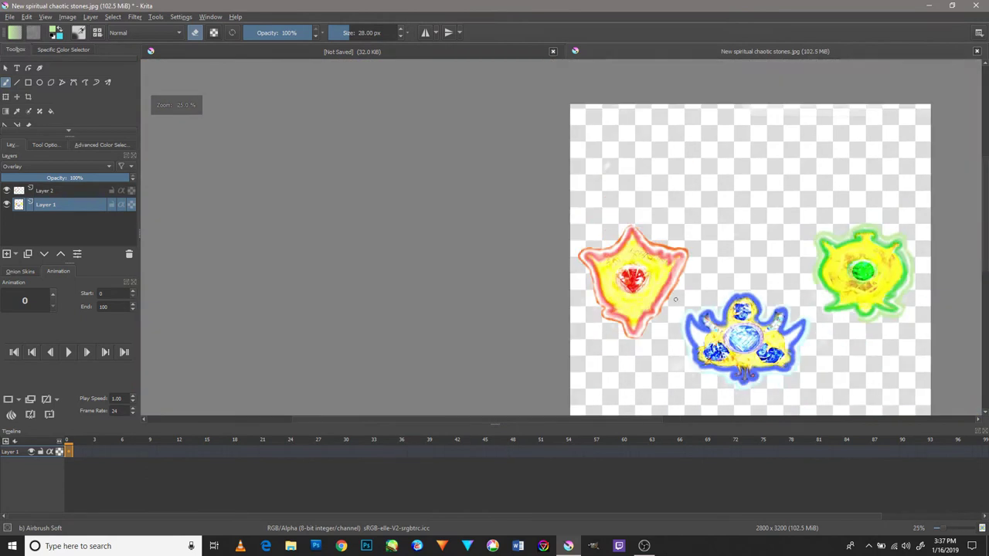
scroll(612, 163, "up", 3)
key("2")
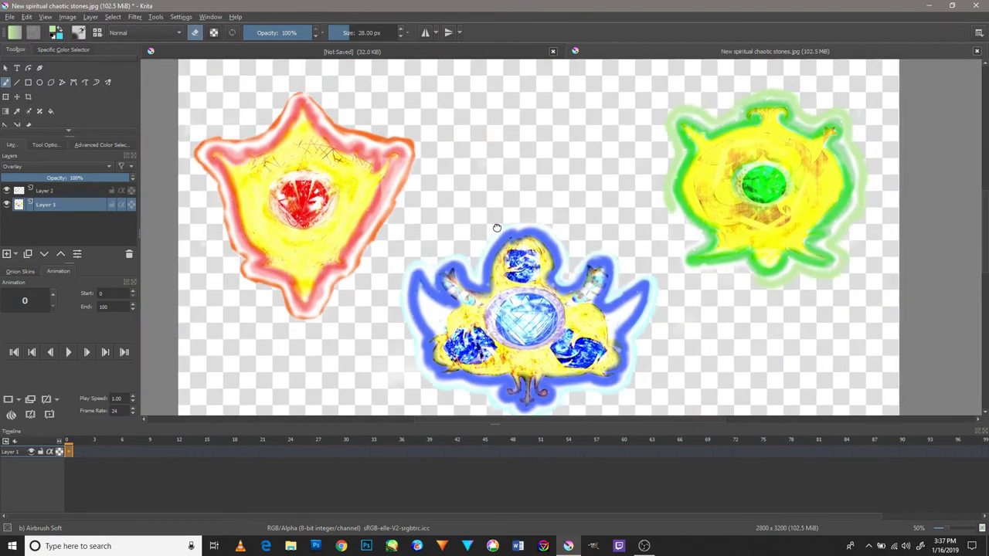
scroll(826, 286, "up", 5)
key("2")
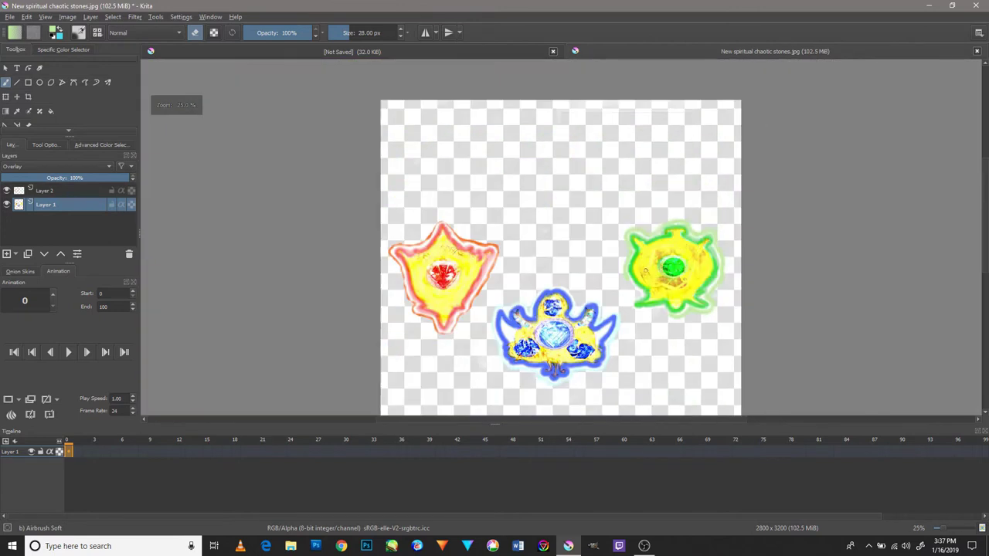
scroll(596, 311, "up", 2)
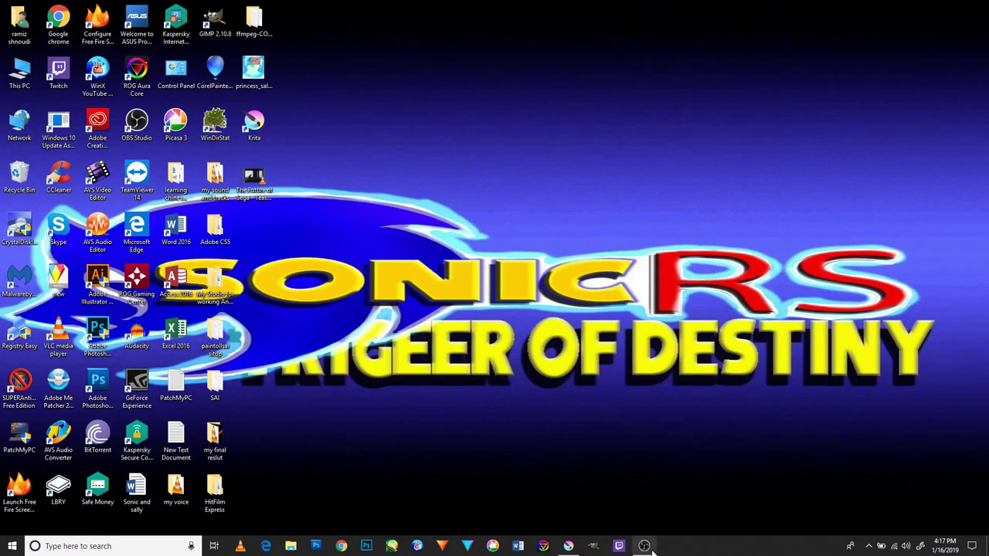
- Minimise OBS and bring Krita's blue nebula document back to the front
left_click(650, 549)
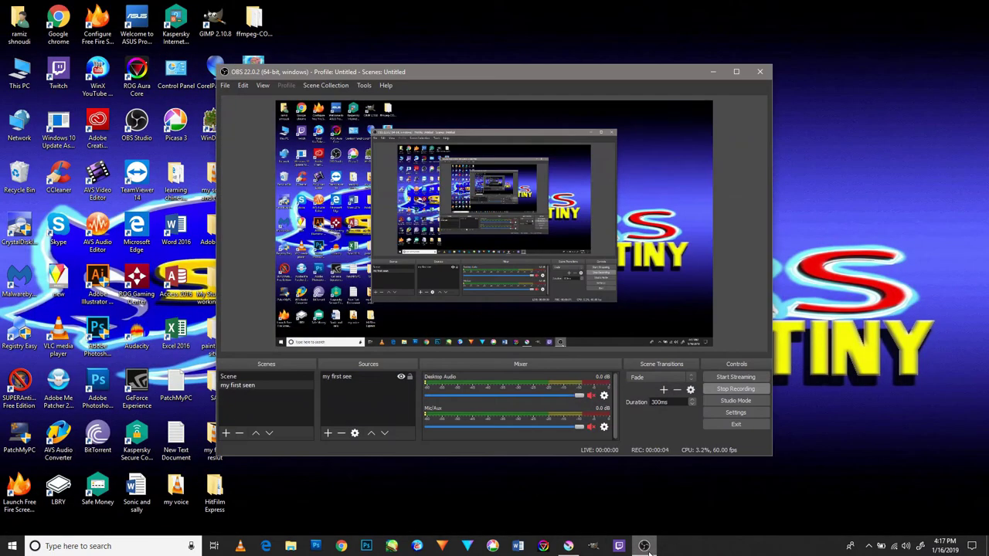
left_click(646, 547)
left_click(568, 544)
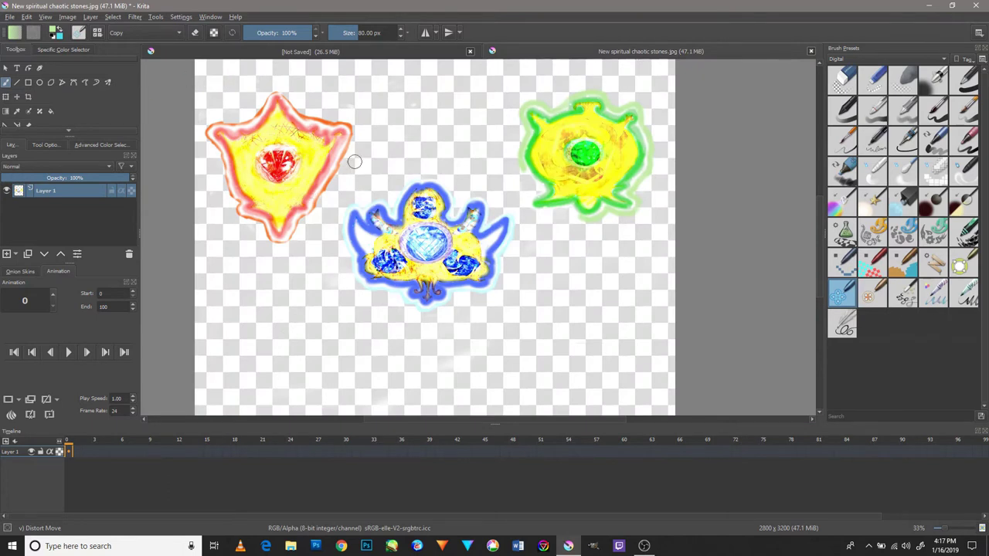
left_click(332, 51)
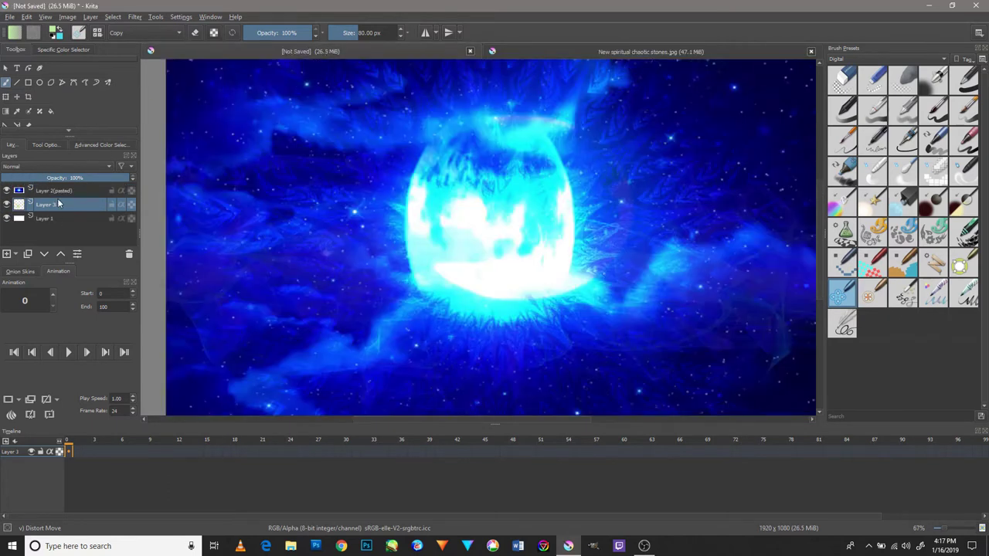
- Delete Layer 3 and add a new empty layer, briefly browsing gradient presets
left_click(129, 254)
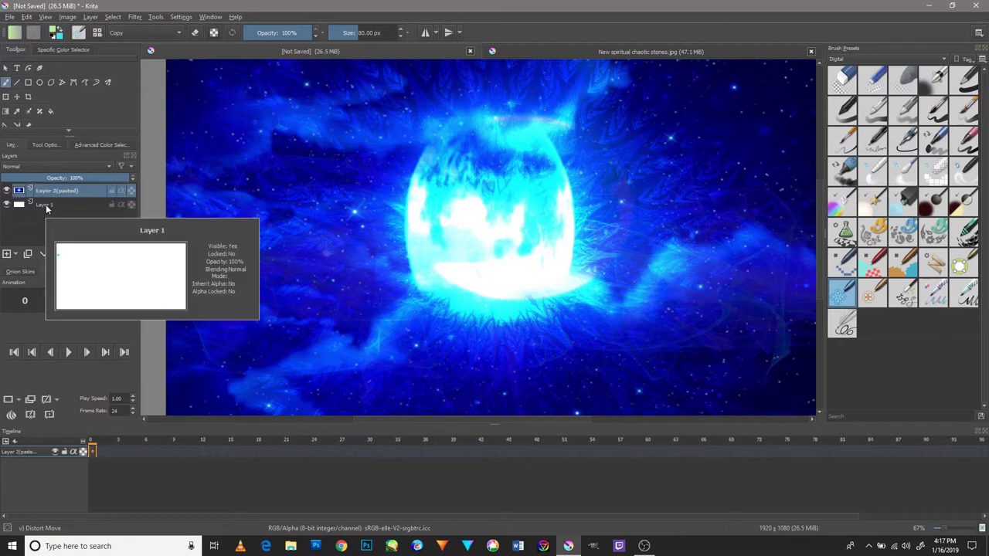
left_click(8, 254)
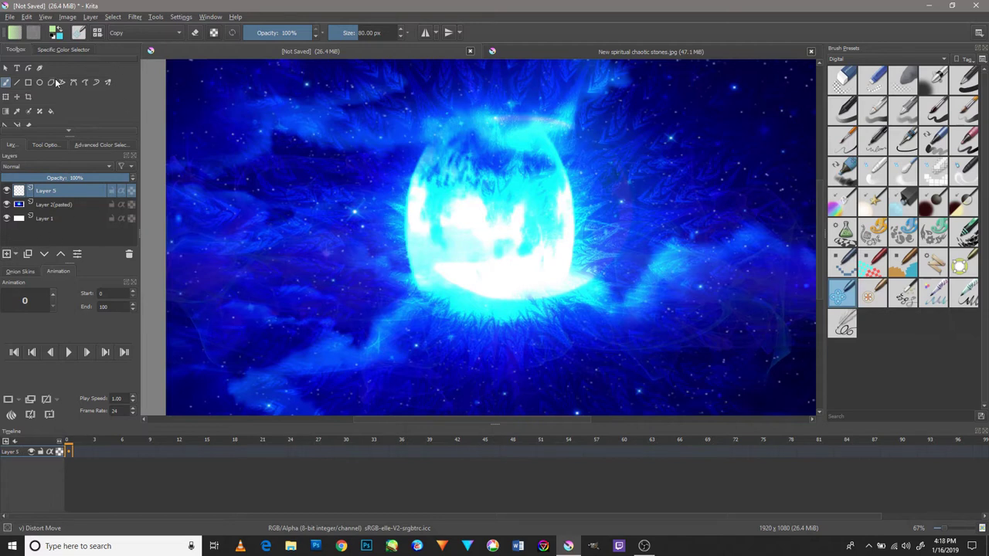
left_click(15, 33)
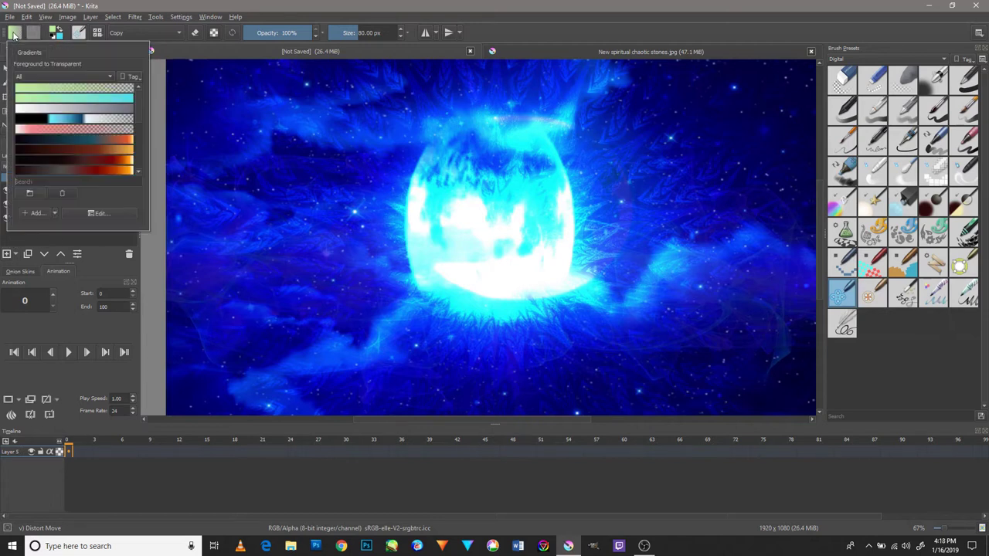
left_click(120, 33)
- Select the Pencil-2 brush and set the drawing colour to white
right_click(267, 166)
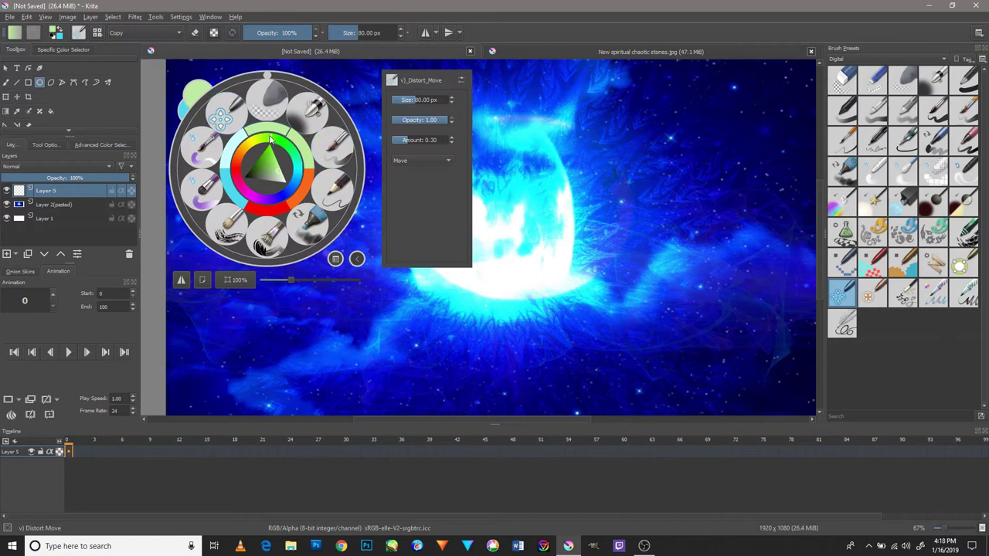
left_click(352, 142)
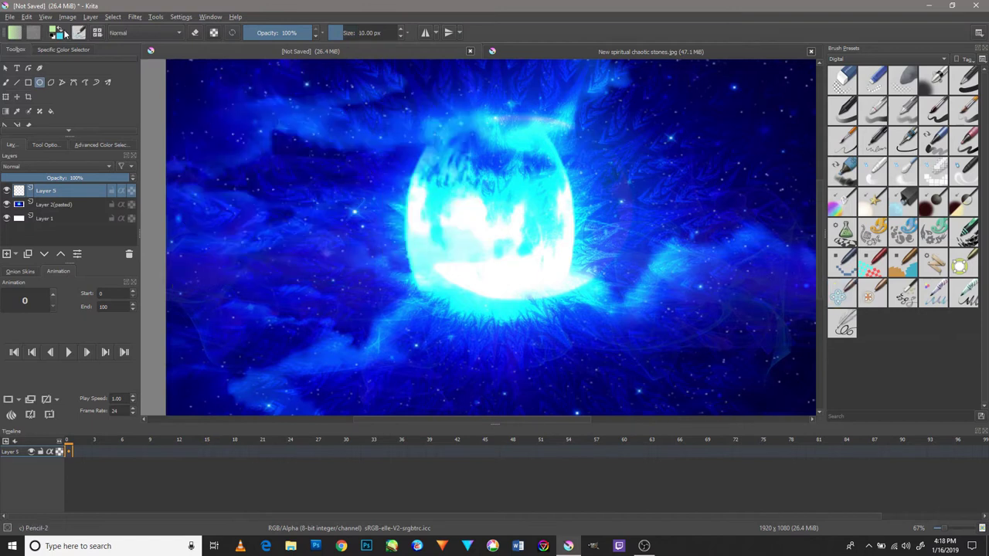
left_click(55, 32)
left_click(554, 387)
- Draw a white circle around the orb, then enlarge and centre it on the glowing core
left_click_drag(377, 122, 653, 371)
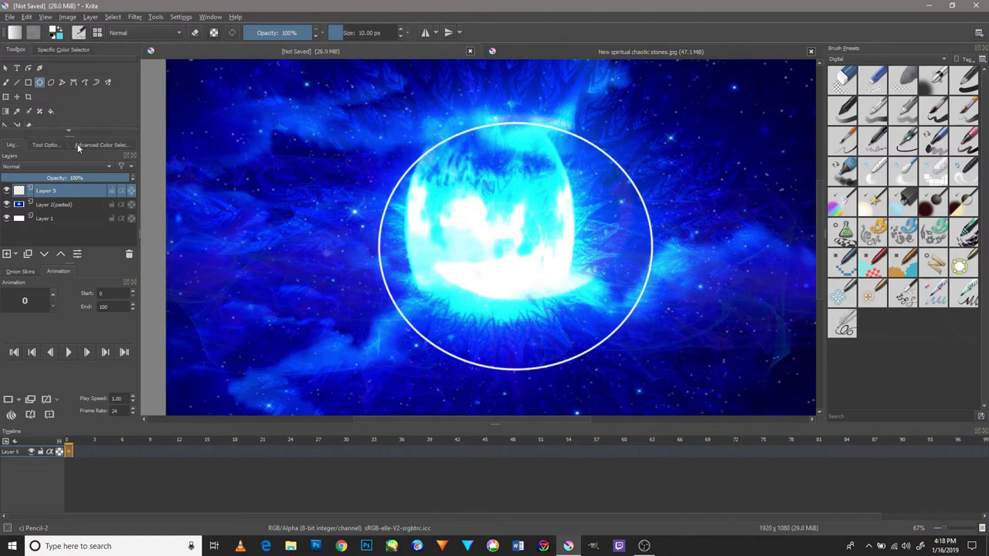
left_click(17, 97)
left_click_drag(439, 216, 424, 199)
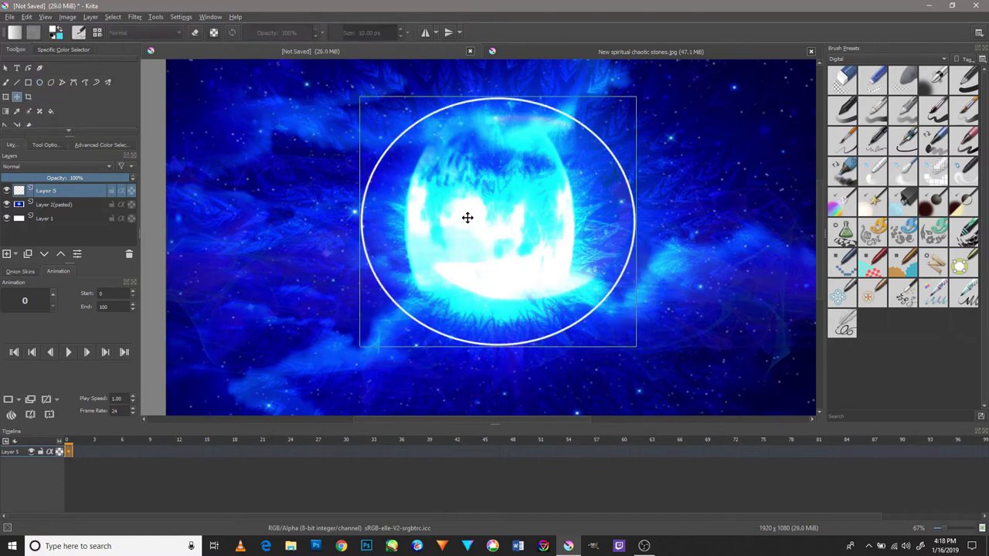
left_click(5, 97)
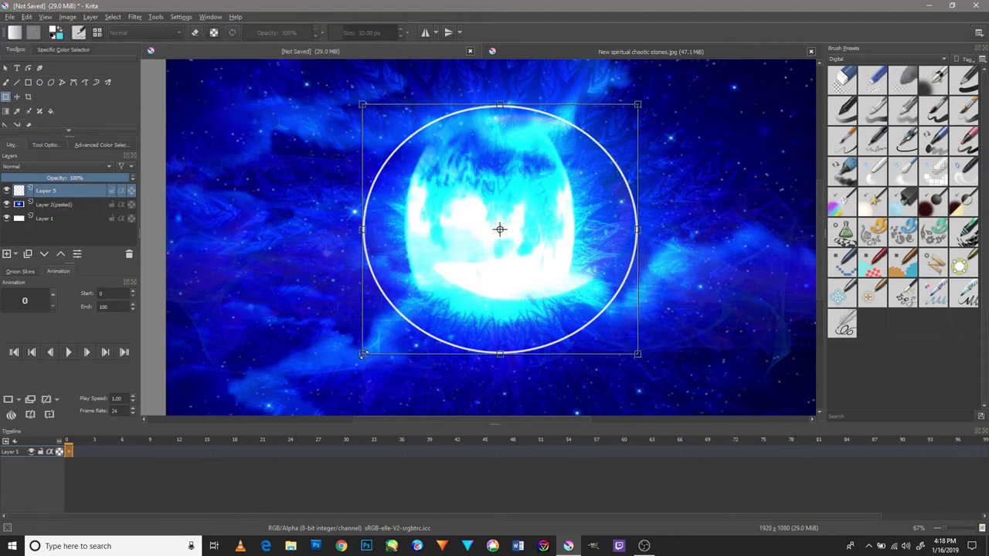
left_click_drag(363, 354, 337, 374)
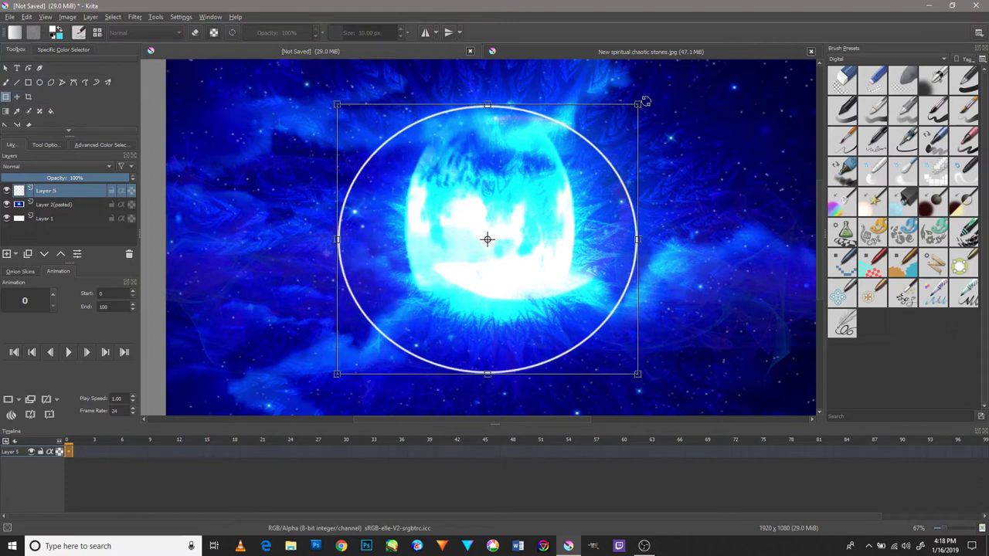
left_click_drag(643, 105, 642, 110)
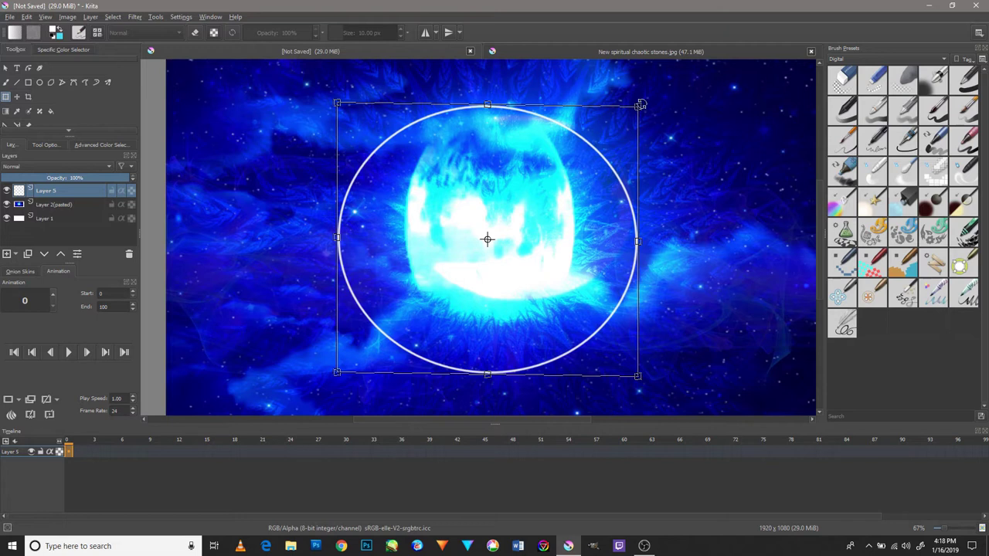
left_click_drag(595, 205, 608, 198)
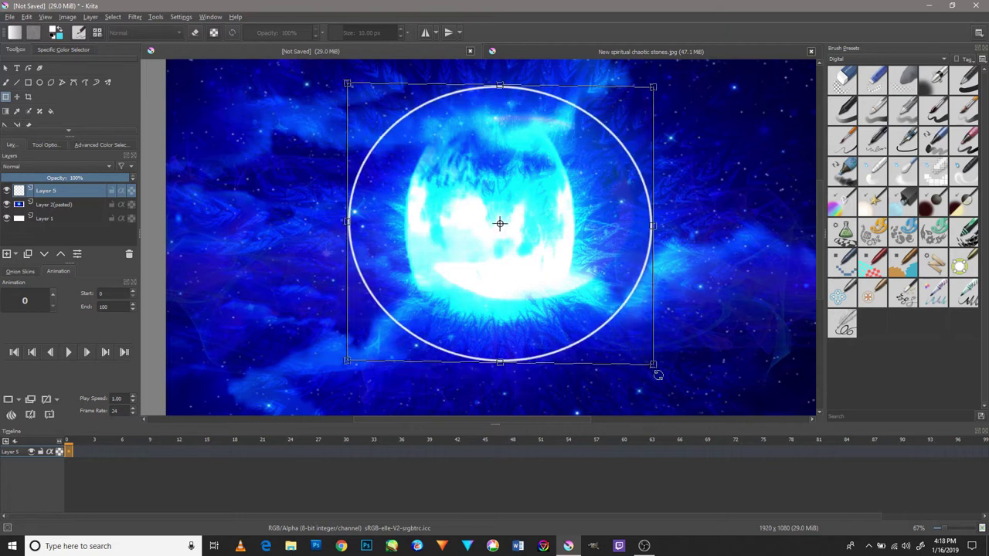
left_click_drag(653, 364, 656, 360)
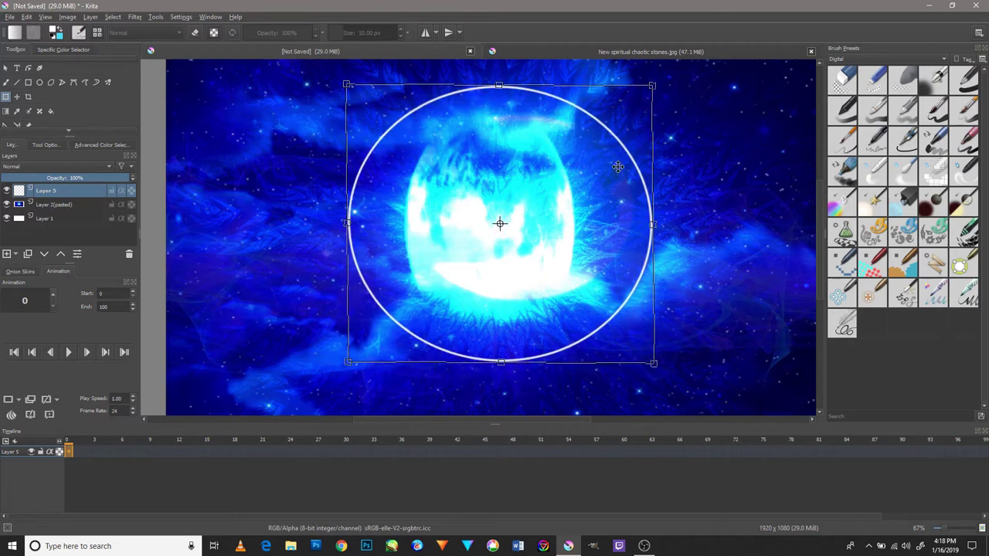
key("Return")
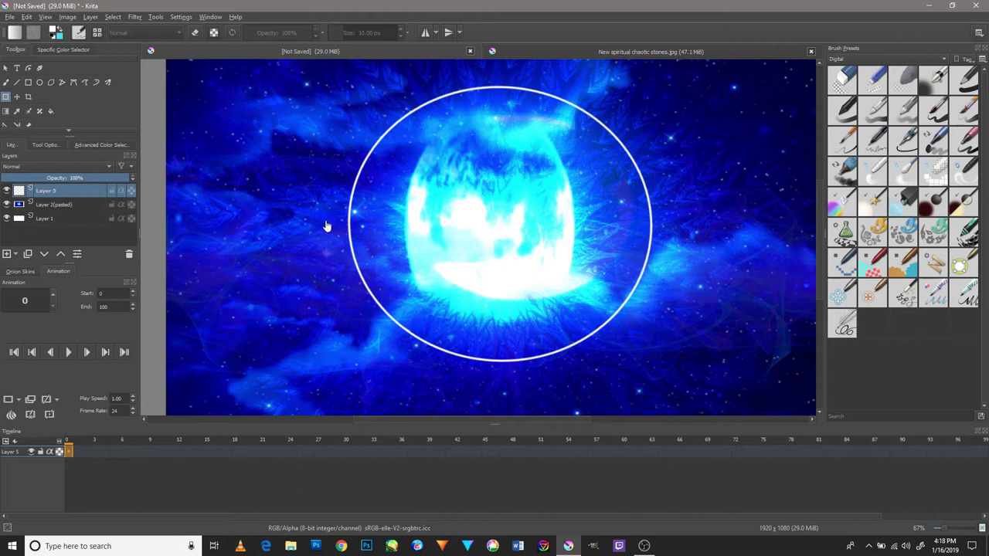
left_click(18, 82)
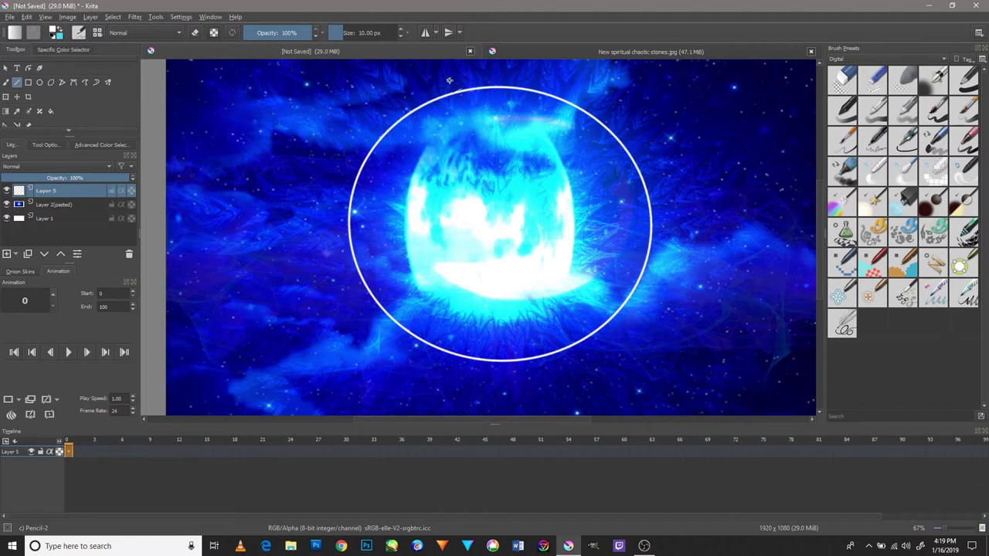
- Set the painting colour to yellow and bring the image's top edge into view
left_click(54, 33)
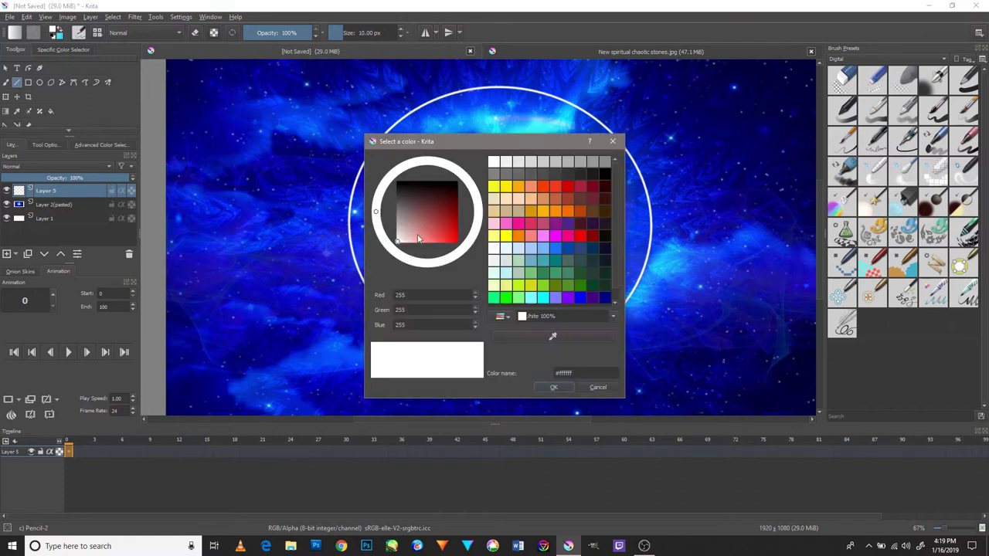
left_click(493, 236)
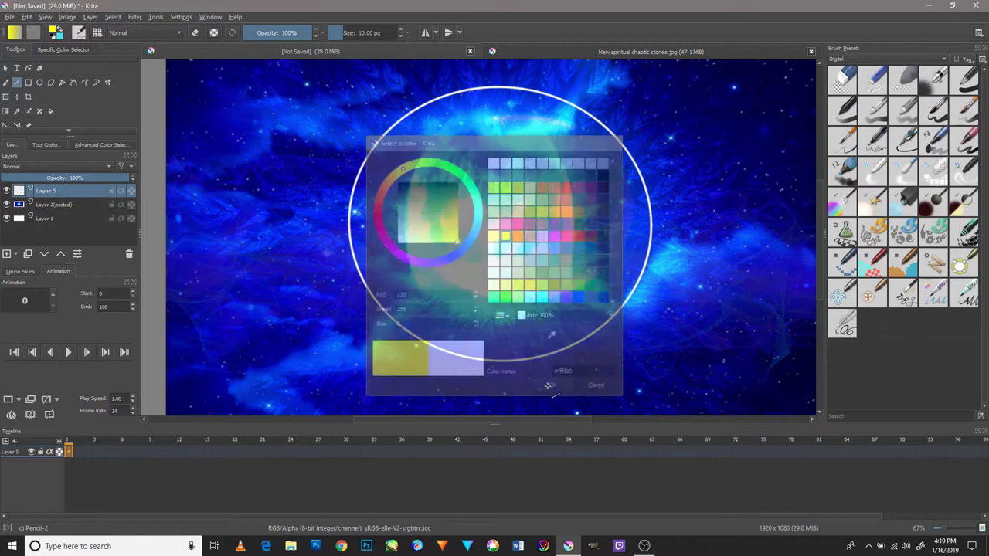
key("Return")
left_click_drag(489, 300, 472, 265)
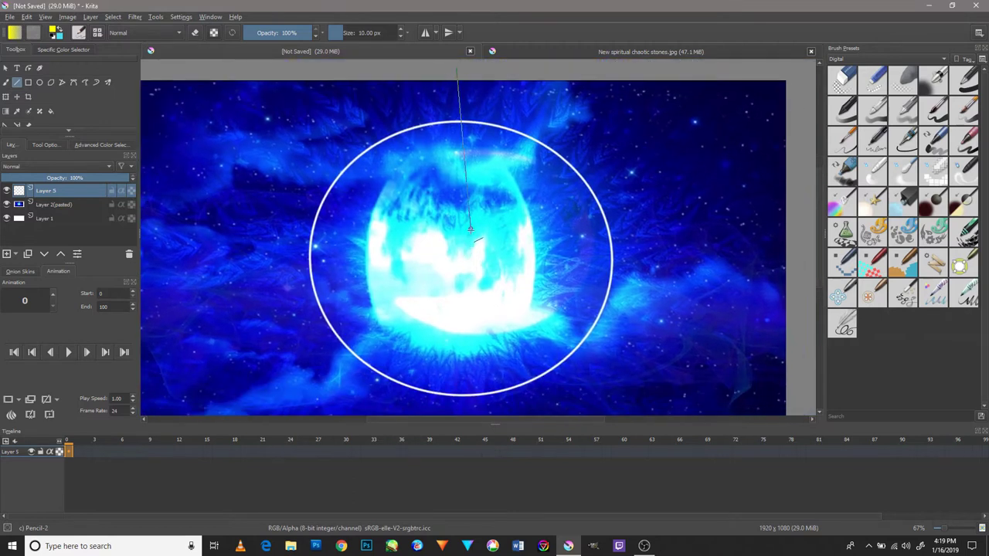
- Draw three vertical yellow lines to the circle's centre, left and right sides, undoing a stray stroke
left_click_drag(453, 69, 452, 274)
left_click_drag(313, 73, 313, 286)
left_click_drag(597, 71, 604, 294)
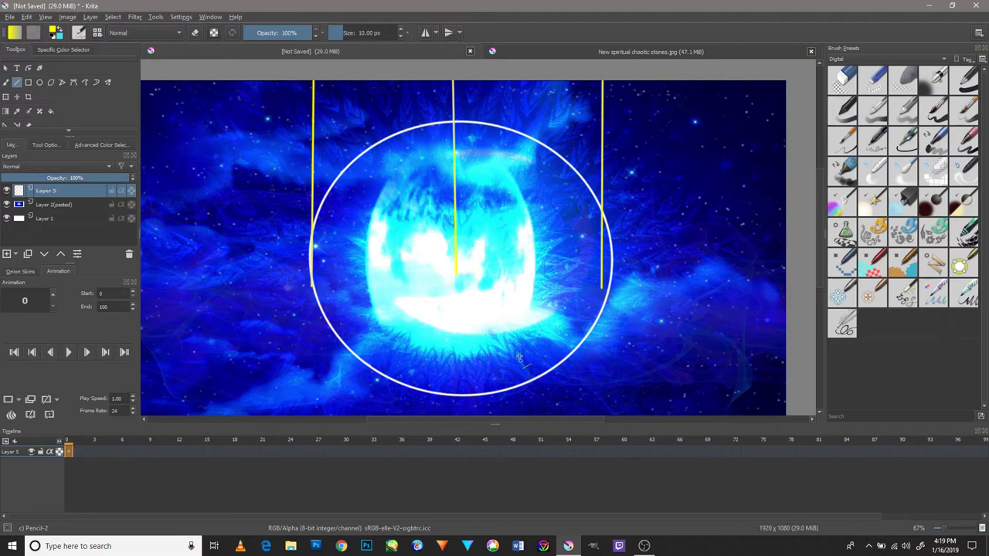
key("ctrl+z")
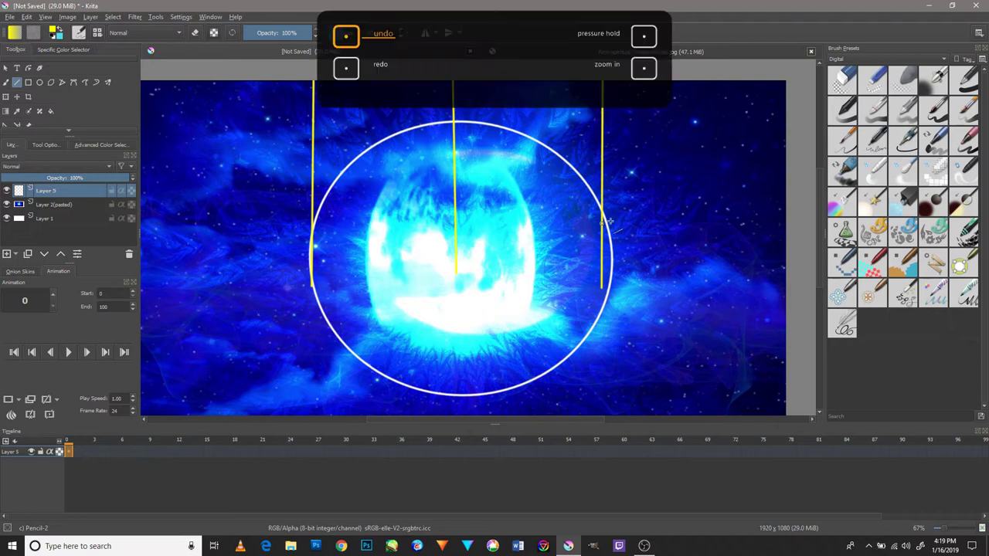
- Draw a trial yellow ellipse across the circle and undo it
left_click(51, 82)
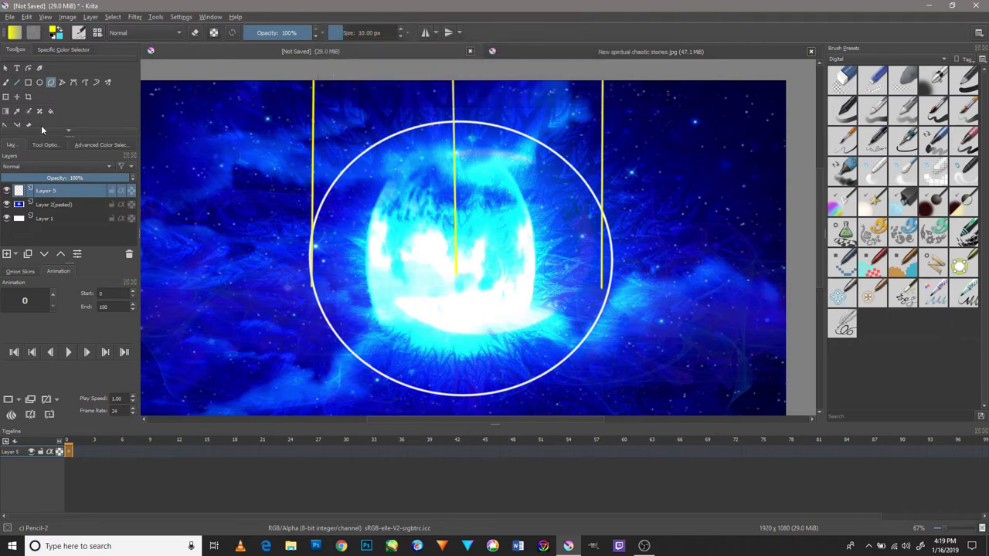
left_click(53, 30)
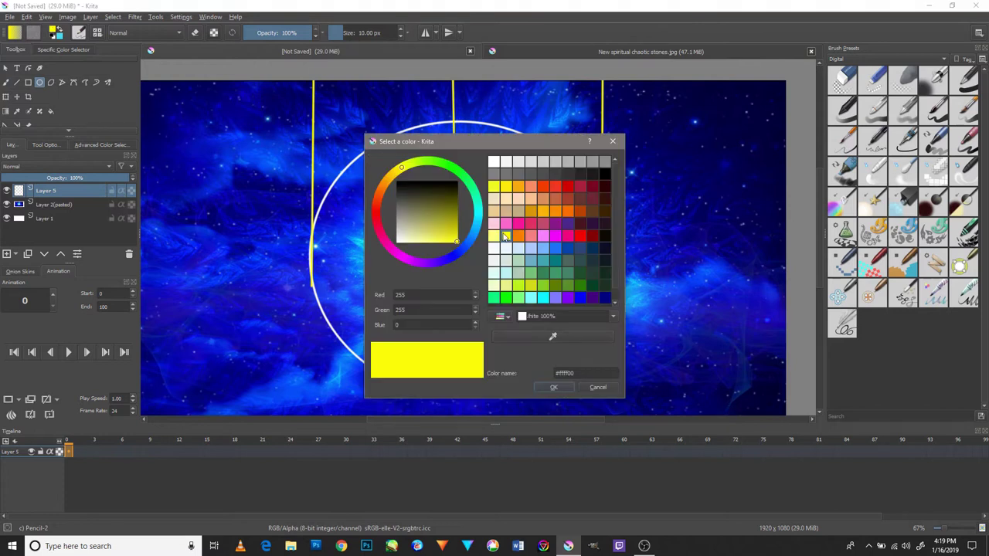
left_click(553, 387)
mouse_move(614, 242)
left_mouse_down()
mouse_move(309, 298)
mouse_move(311, 309)
left_mouse_up()
key("ctrl+z")
- Draw a flat brown #904c17 ellipse across the circle and apply a transform
left_click(53, 32)
left_click(544, 198)
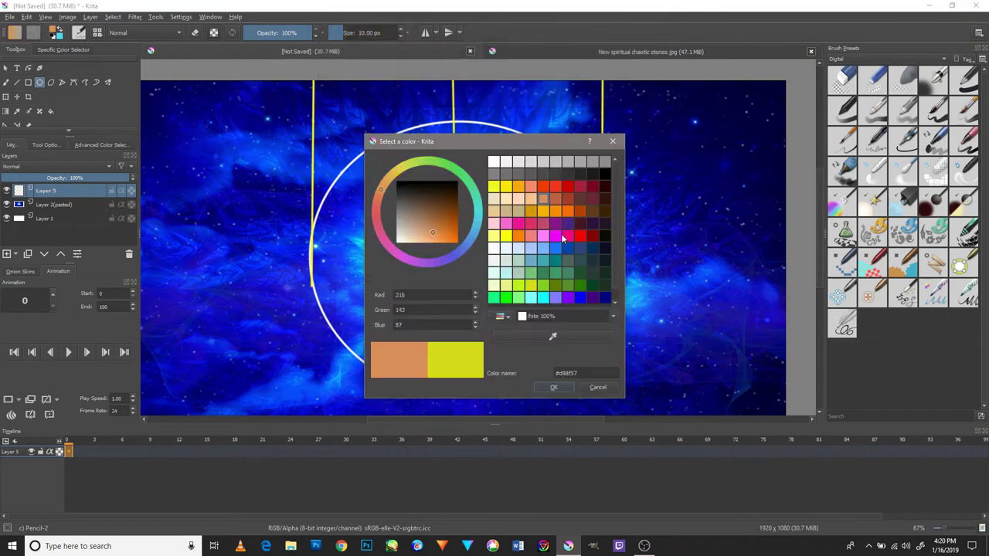
left_click(451, 206)
left_click(554, 387)
mouse_move(612, 248)
left_mouse_down()
mouse_move(312, 290)
mouse_move(307, 312)
left_mouse_up()
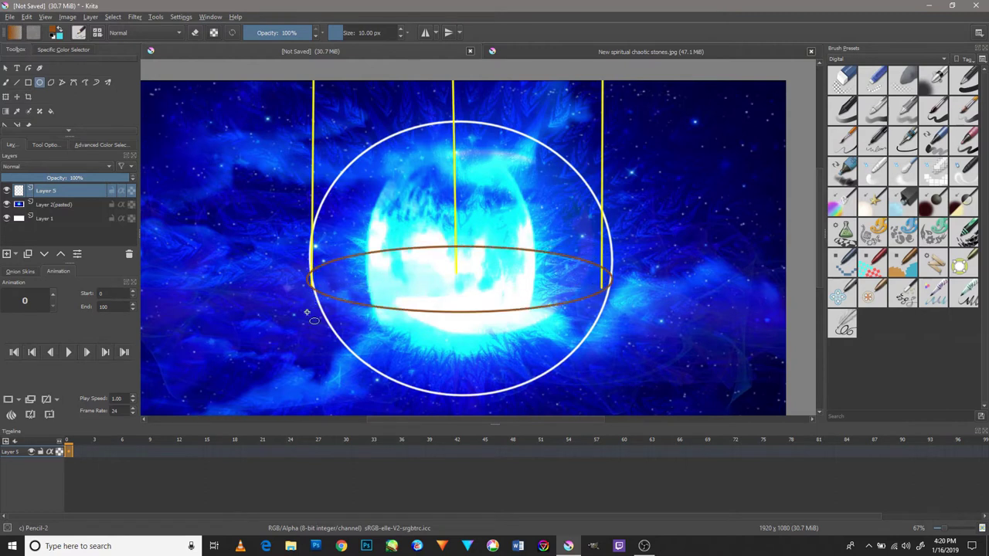
left_click(6, 97)
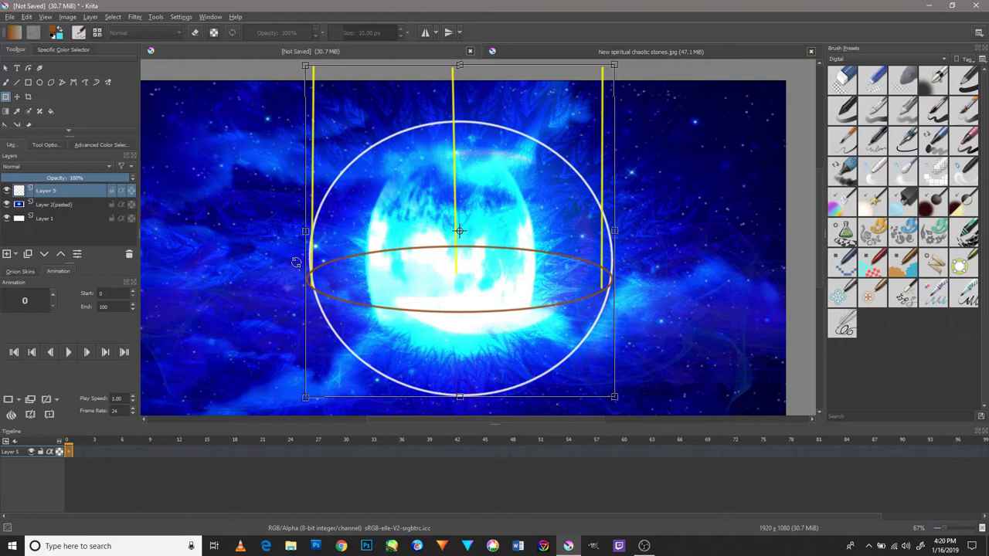
key("Return")
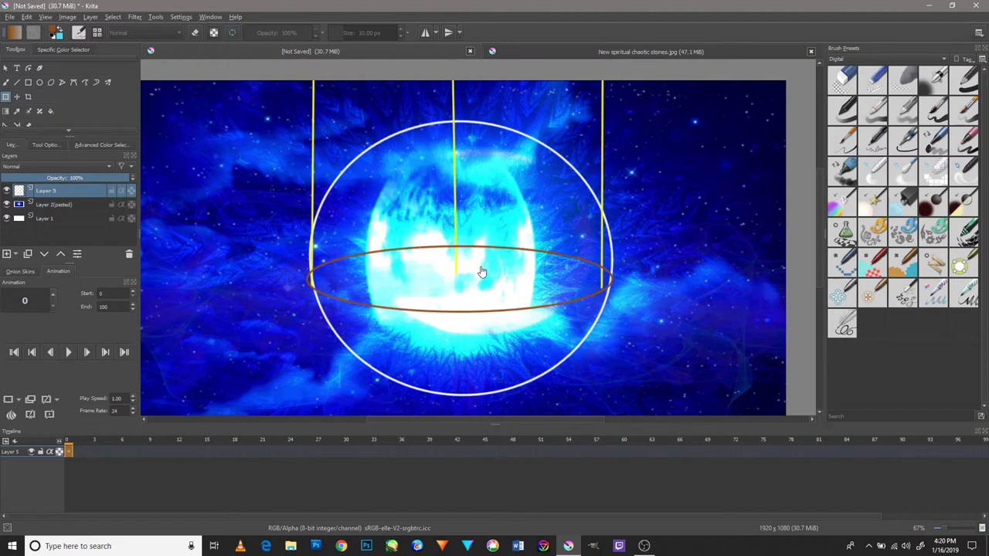
scroll(482, 259, "up", 2)
scroll(488, 259, "down", 2)
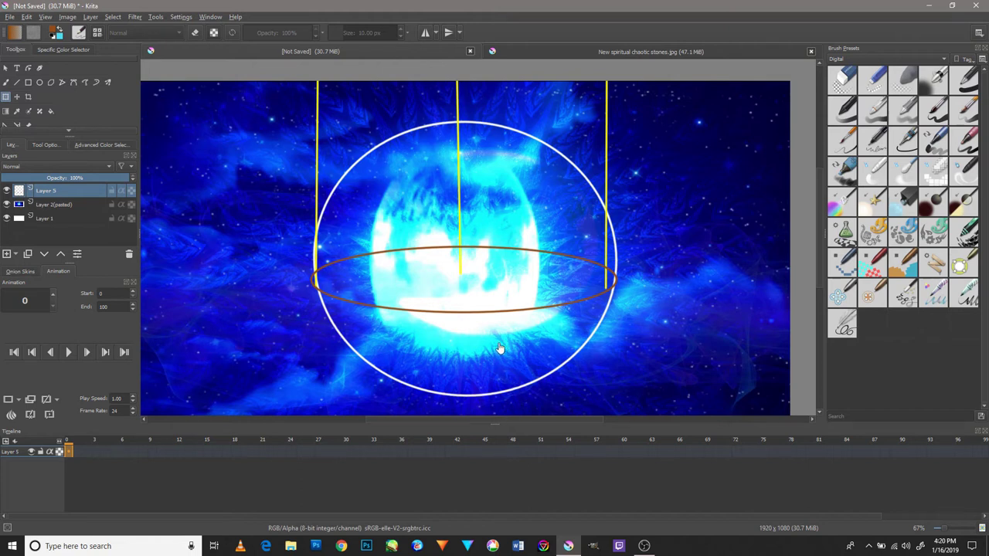
- Try green and blue swatches, settling on dark navy as the colour
left_click(53, 31)
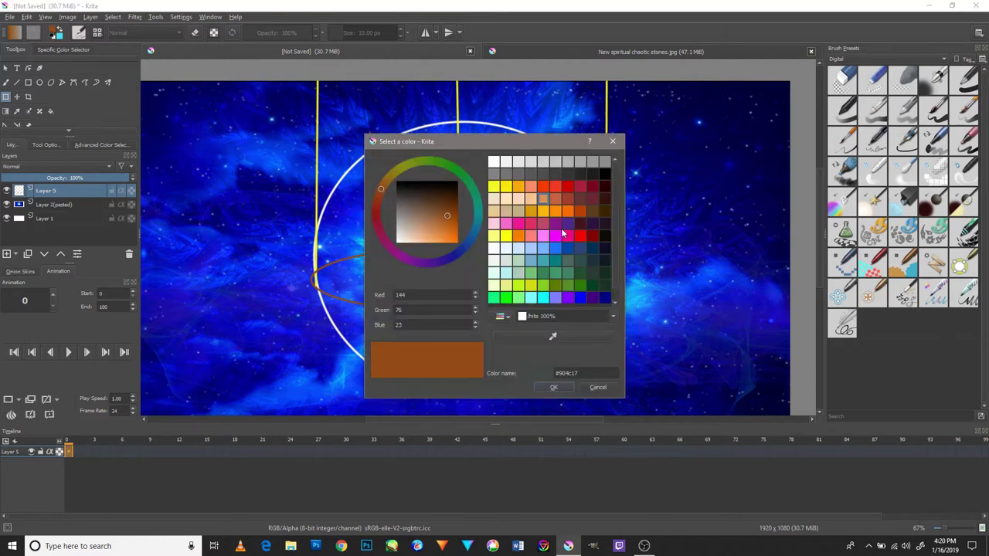
left_click(507, 298)
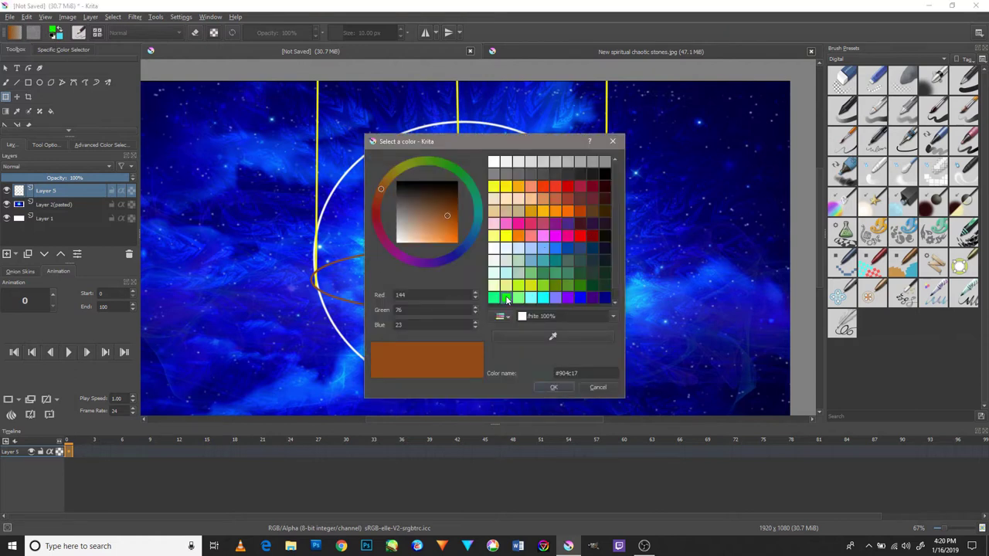
left_click(580, 298)
left_click(604, 298)
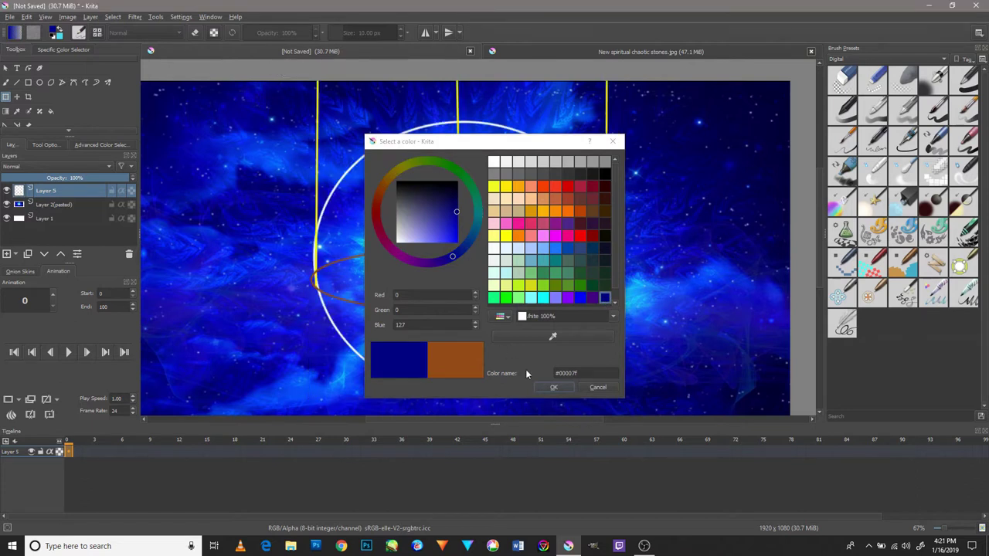
left_click(552, 387)
- Draw and undo a dark test line, then set the painting colour to black
left_click(17, 83)
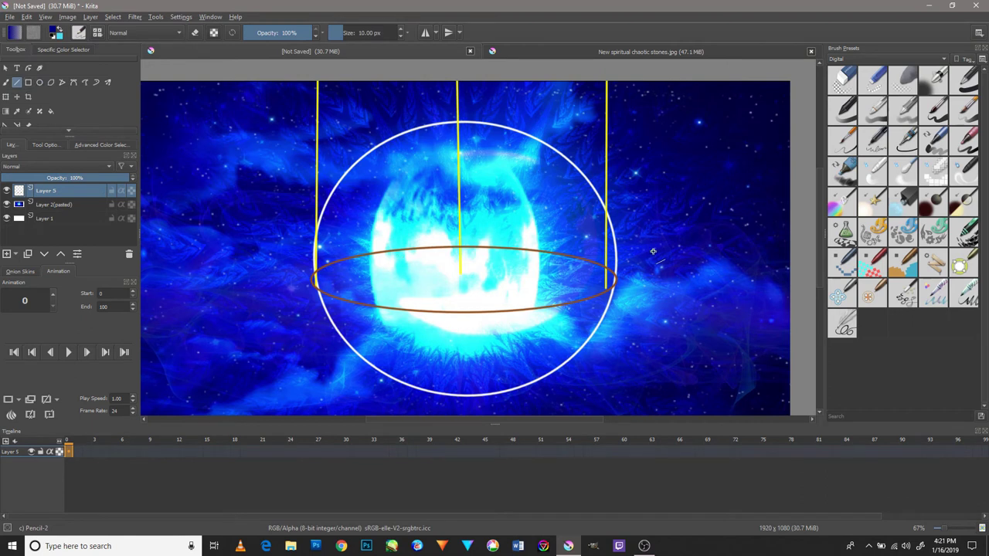
left_click_drag(285, 268, 257, 82)
key("ctrl+z")
left_click(57, 31)
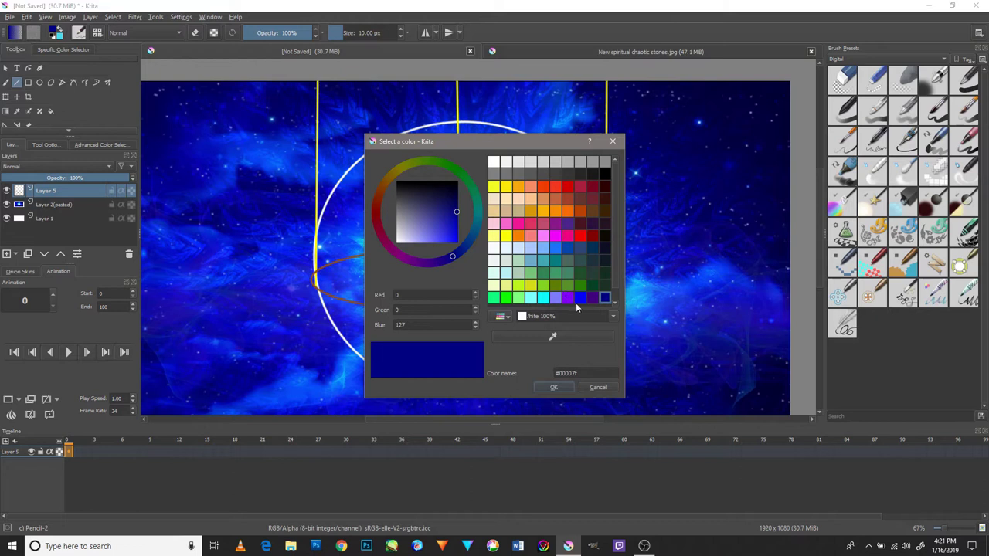
left_click(604, 173)
left_click(552, 390)
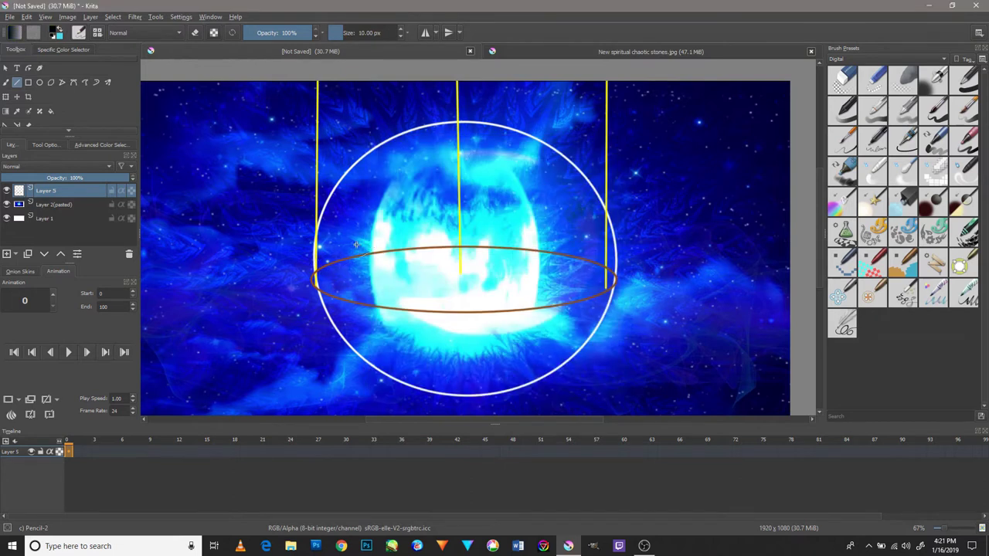
- Draw two black vertical lines from the top edge down to the brown ellipse
scroll(359, 78, "up", 1)
left_click_drag(355, 291, 364, 89)
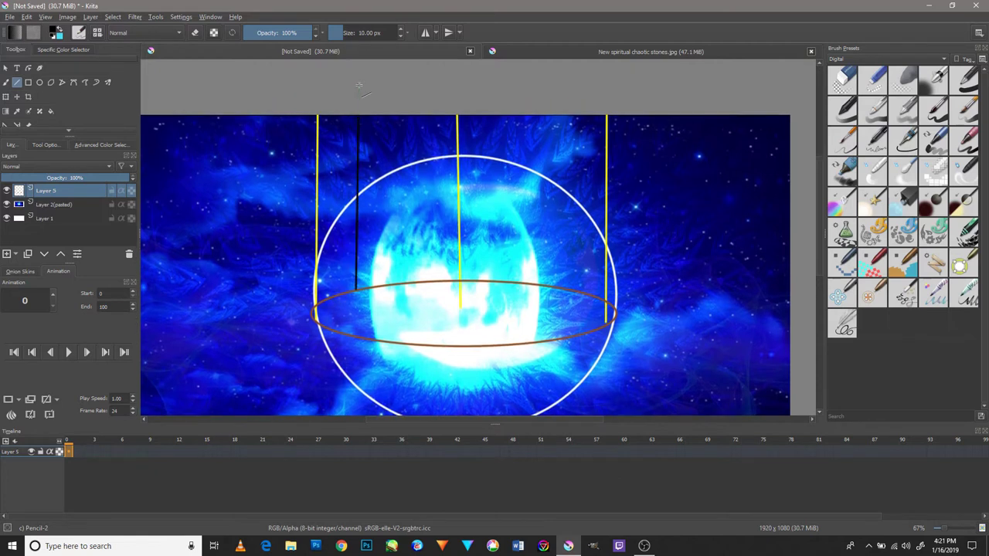
left_click_drag(578, 278, 577, 93)
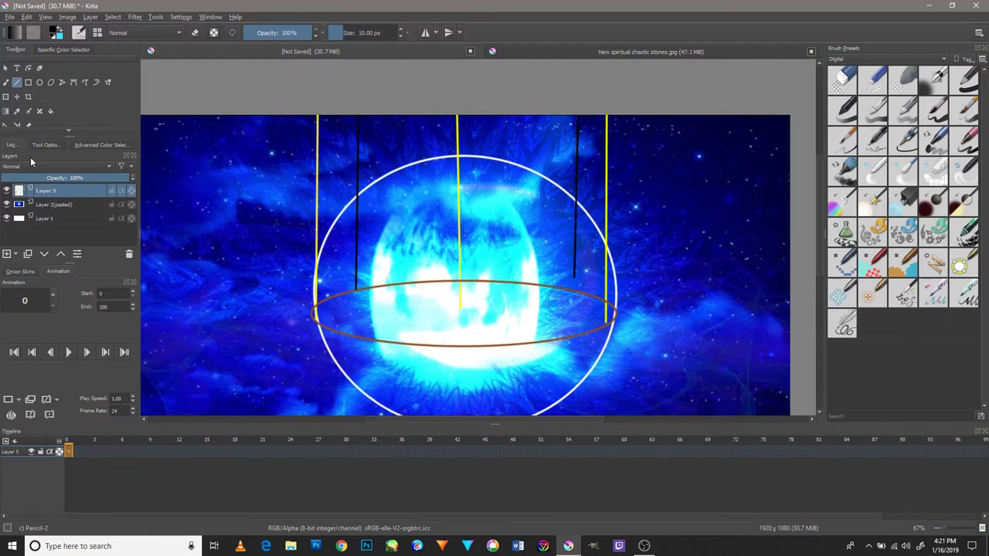
- Undo the accidental layer shift and redraw the black line right of centre
left_click(17, 96)
left_click_drag(573, 271, 585, 275)
key("Return")
key("ctrl+z")
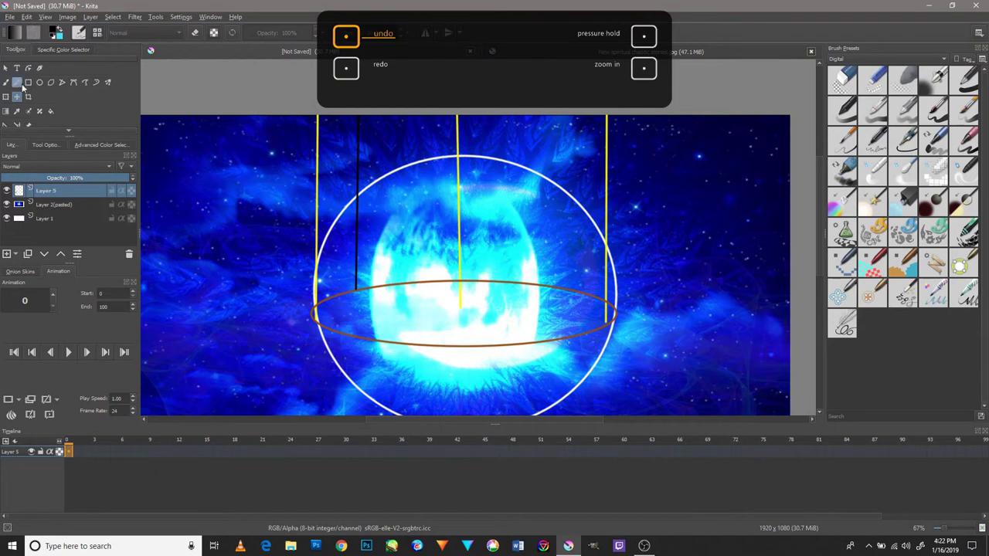
left_click(17, 83)
left_click_drag(554, 88, 554, 286)
key("minus")
key("plus")
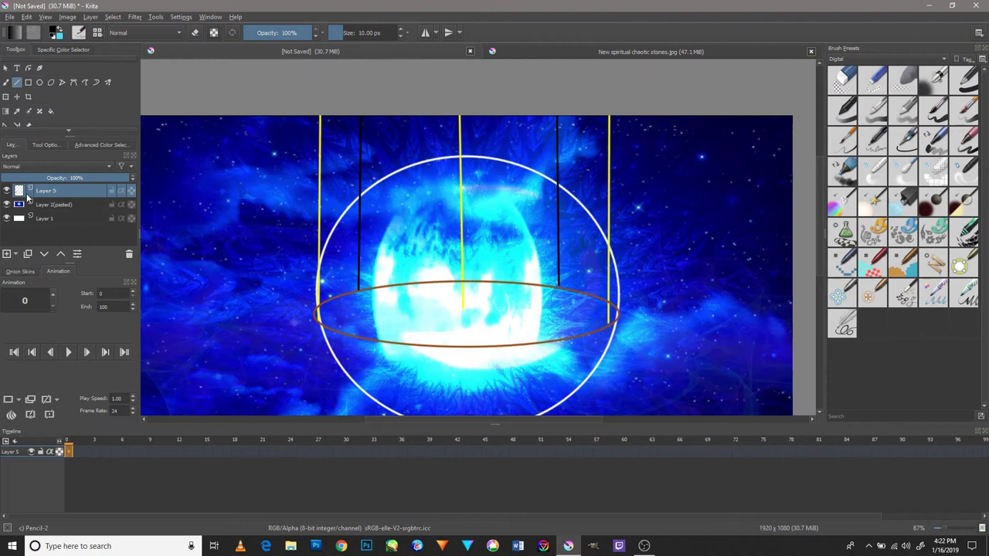
- In the stones image, rectangle-select around the blue emblem
left_click(608, 51)
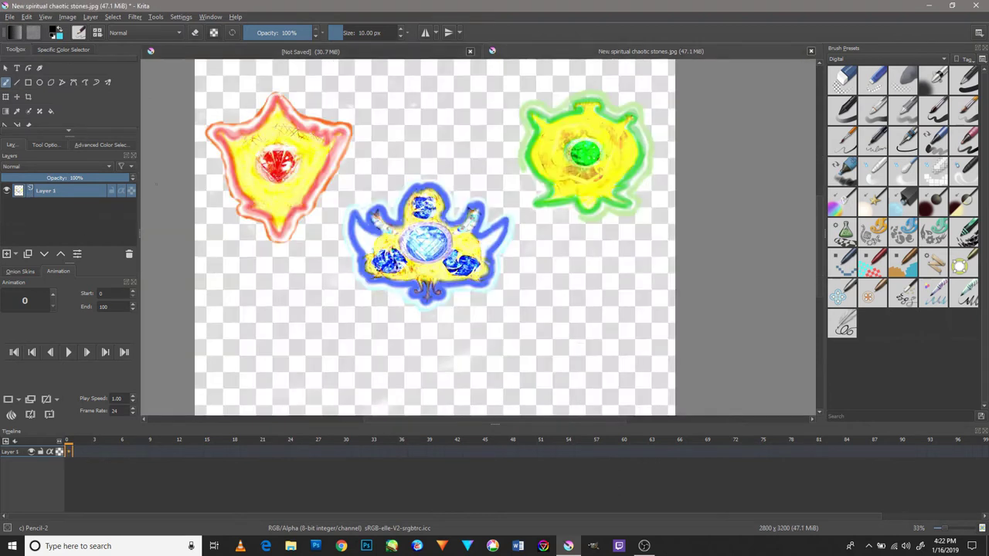
left_click(6, 96)
key("b")
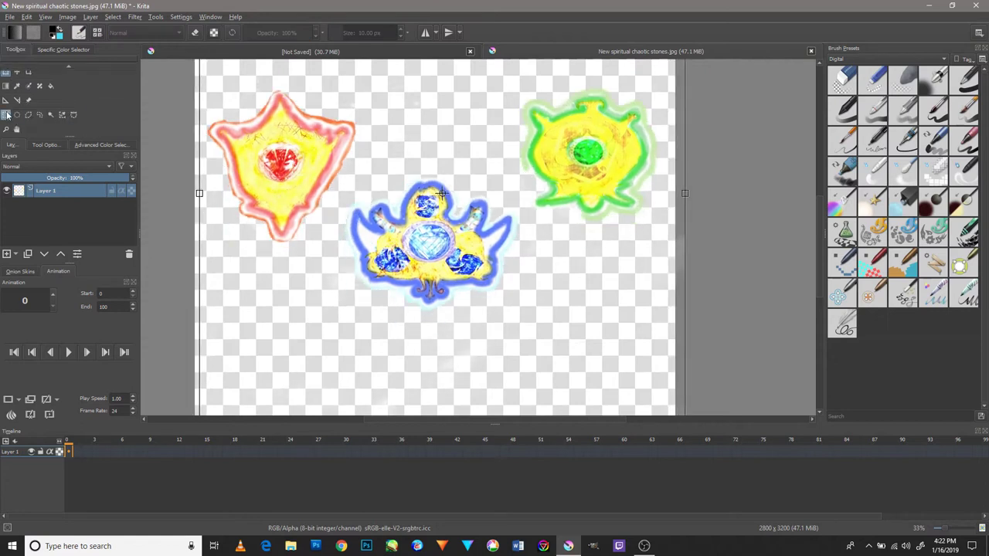
scroll(546, 178, "up", 1)
left_click_drag(545, 173, 280, 377)
scroll(457, 221, "down", 3)
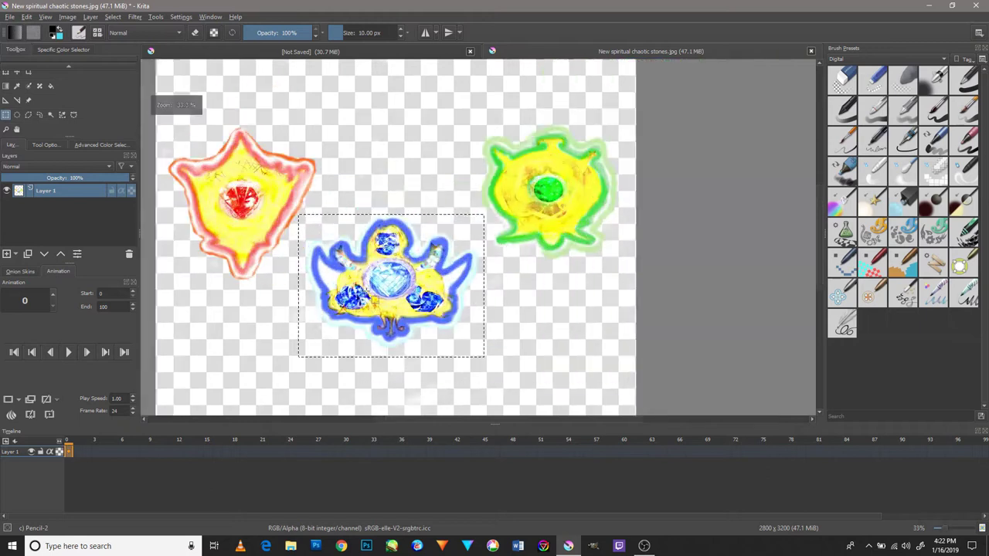
scroll(457, 222, "up", 4)
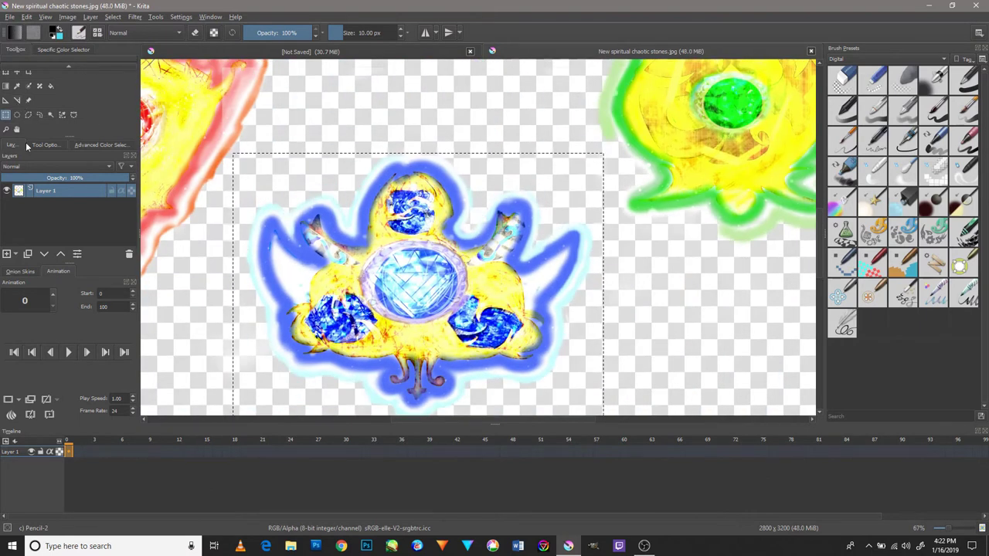
left_click(101, 145)
- Stretch the selected emblem taller, then undo the stretch and return to the brush
left_click(5, 96)
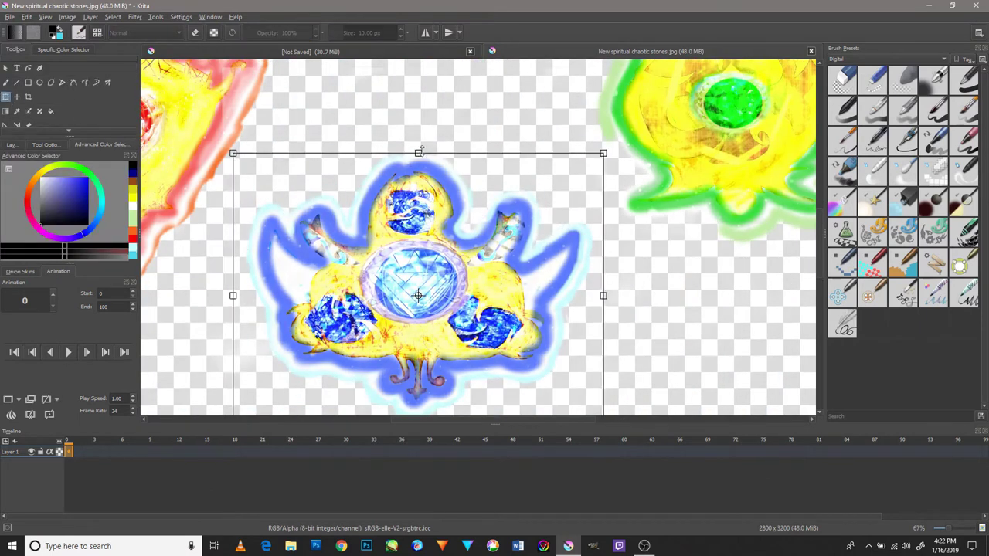
left_click_drag(419, 153, 418, 140)
right_click(579, 148)
key("ctrl+y")
left_click(682, 261)
key("ctrl+z")
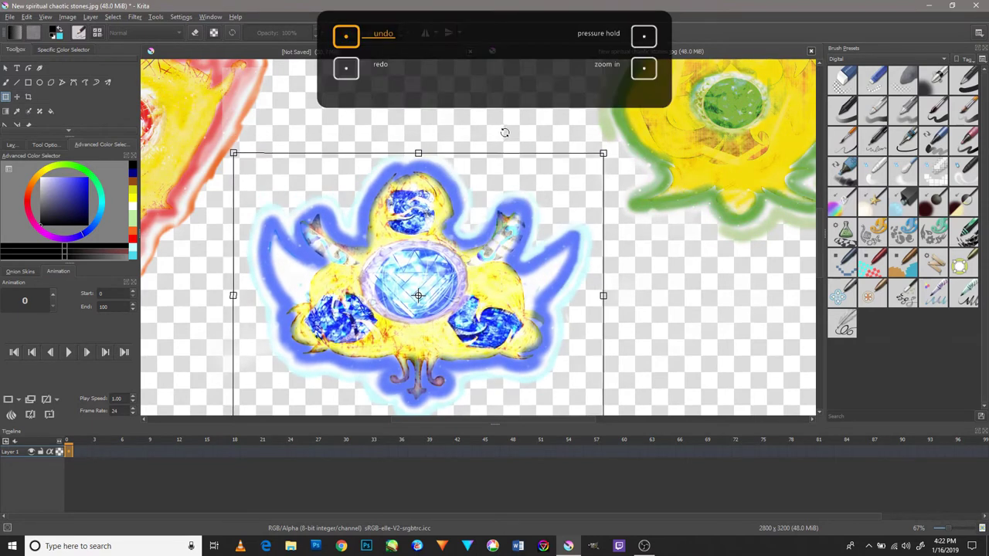
left_click(17, 96)
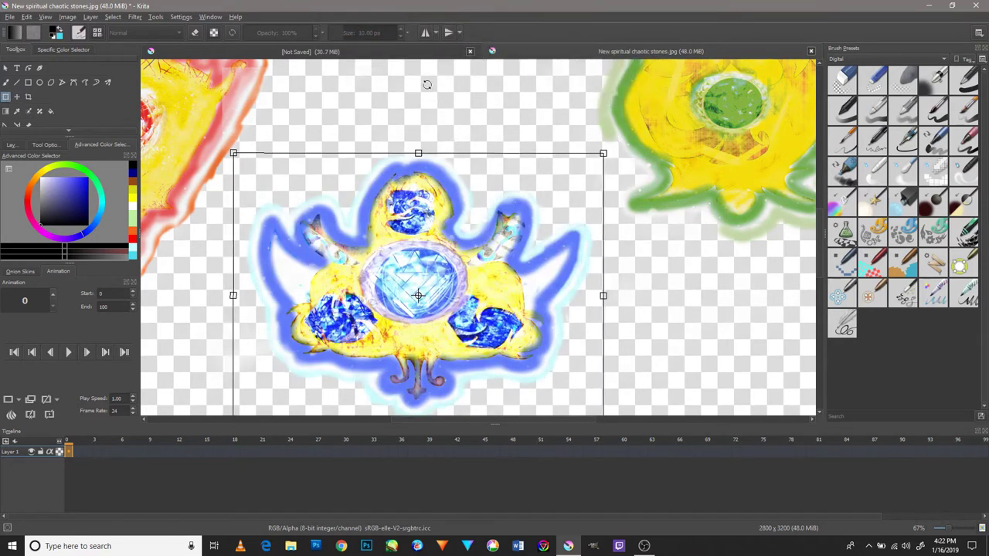
key("ctrl+z")
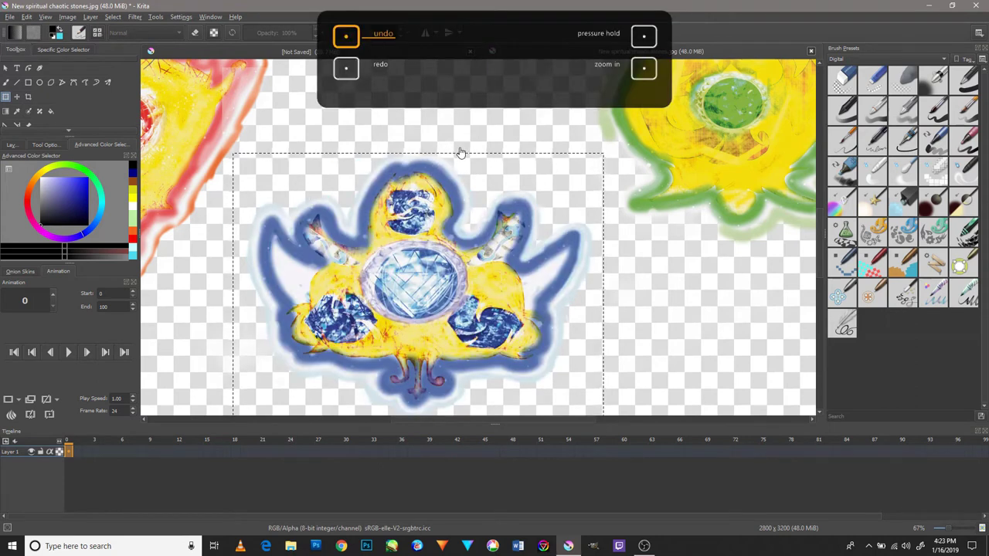
key("ctrl+y")
key("b")
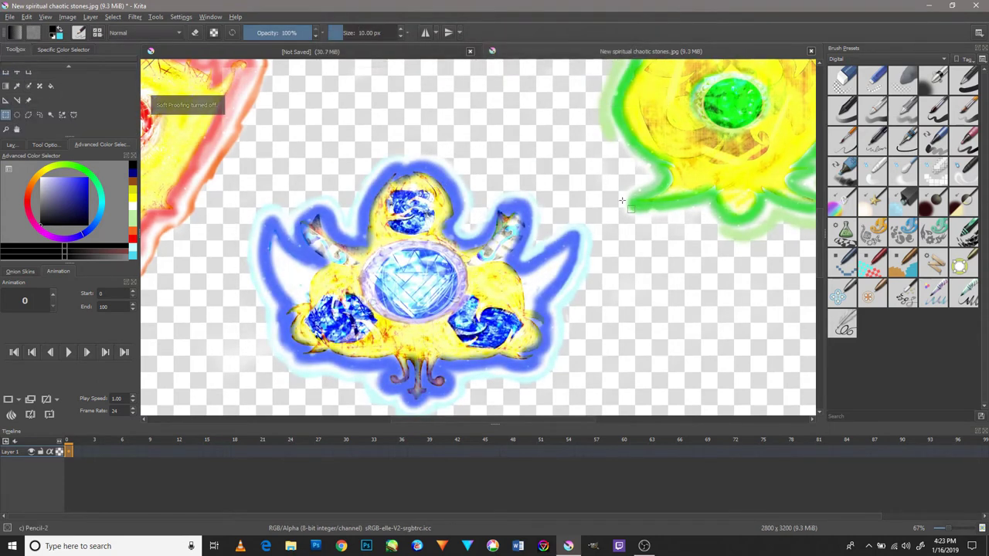
- Reselect the whole blue emblem, cut it, and switch to the nebula scene document
key("ctrl+z")
mouse_move(602, 159)
left_mouse_down()
mouse_move(412, 342)
mouse_move(550, 265)
left_mouse_up()
left_click_drag(601, 159, 268, 421)
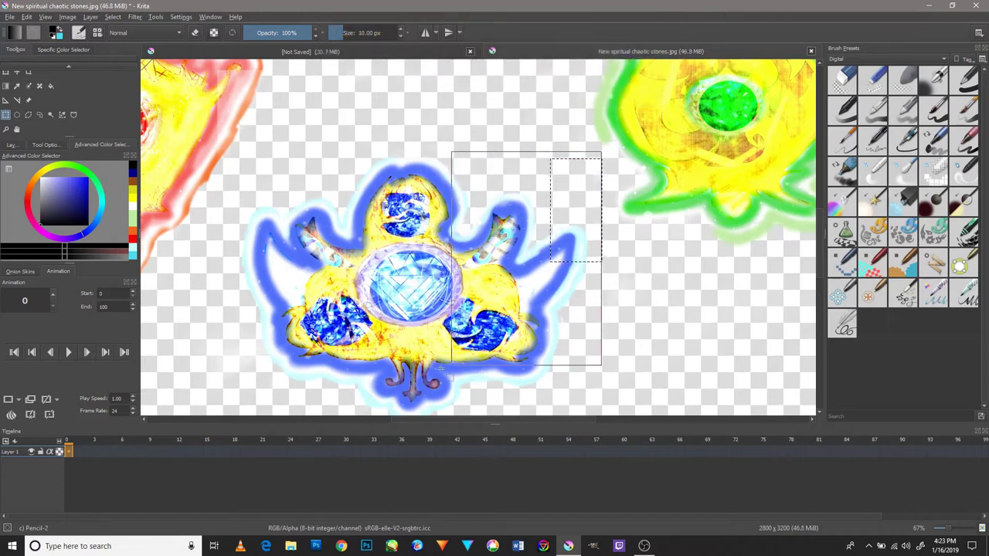
left_click_drag(268, 421, 237, 396)
left_click(26, 16)
left_click(82, 83)
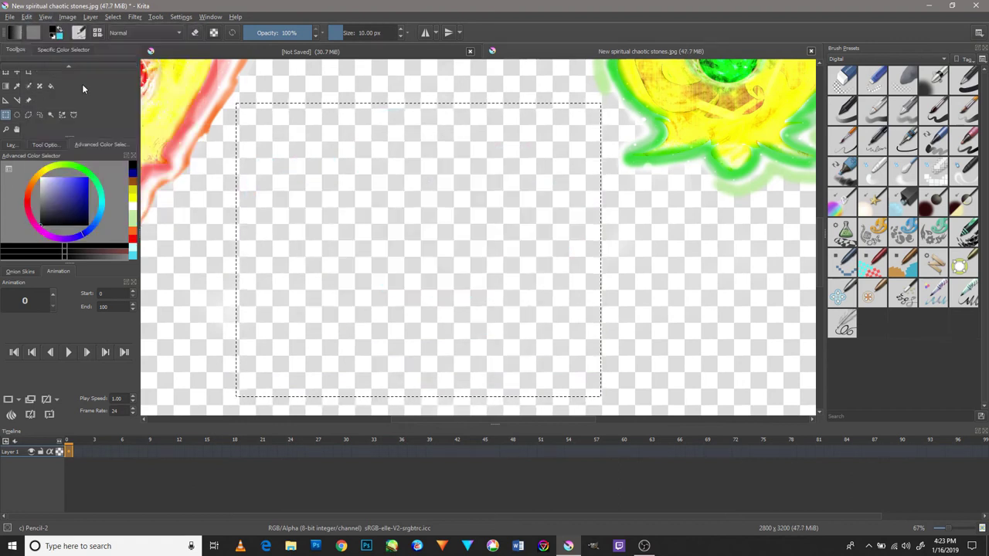
left_click(312, 52)
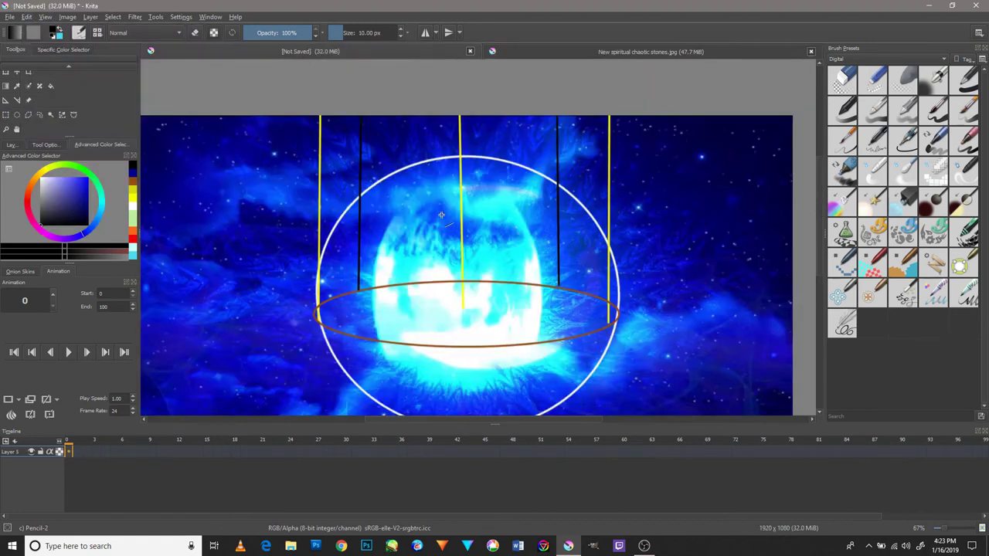
left_click(27, 16)
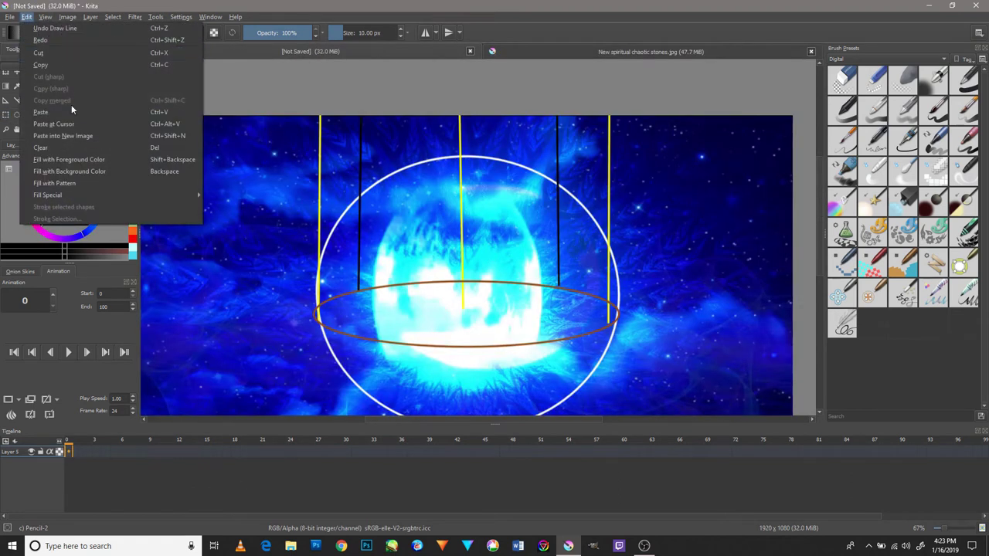
- Paste the emblem and erase the light patch beside it with the eraser-mode soft airbrush
left_click(75, 112)
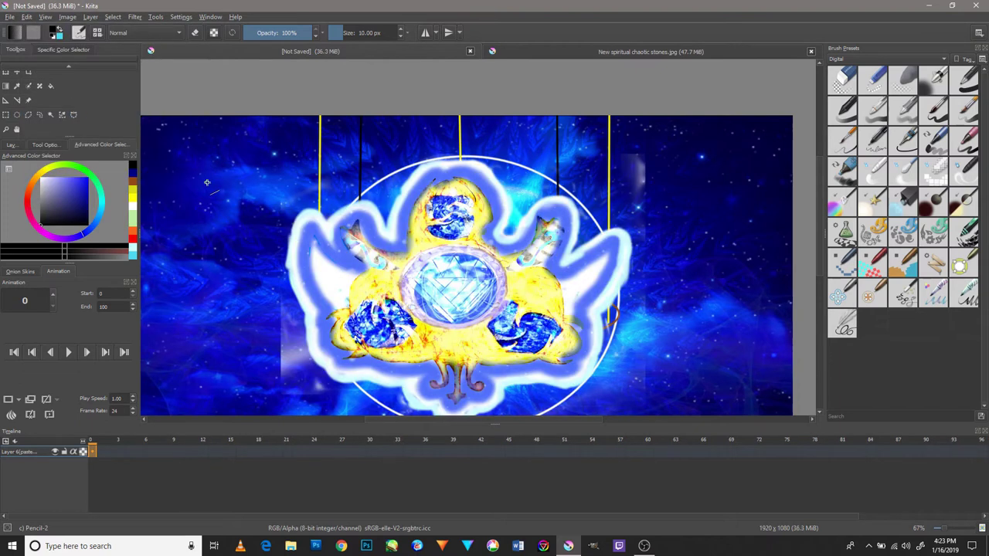
scroll(268, 241, "up", 4)
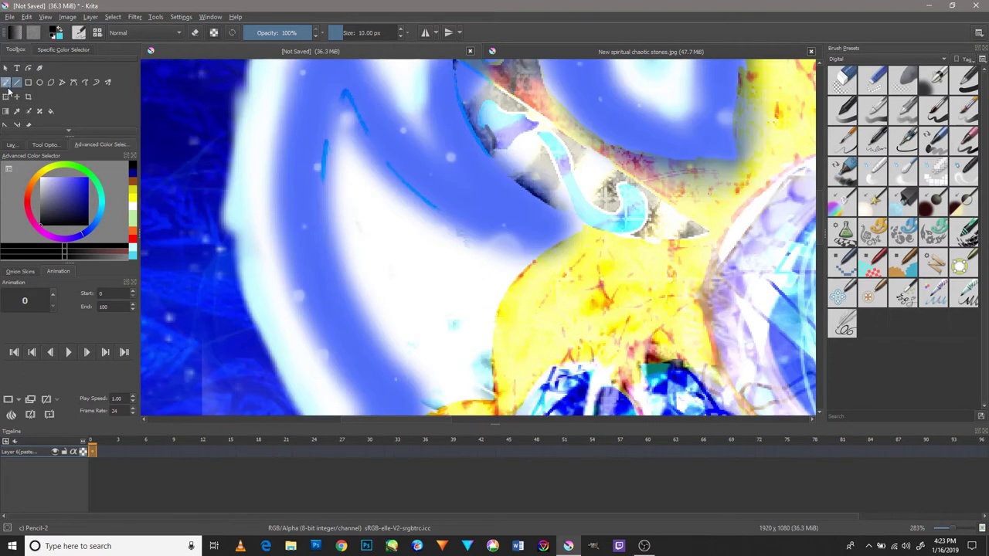
left_click(194, 34)
scroll(463, 232, "down", 5)
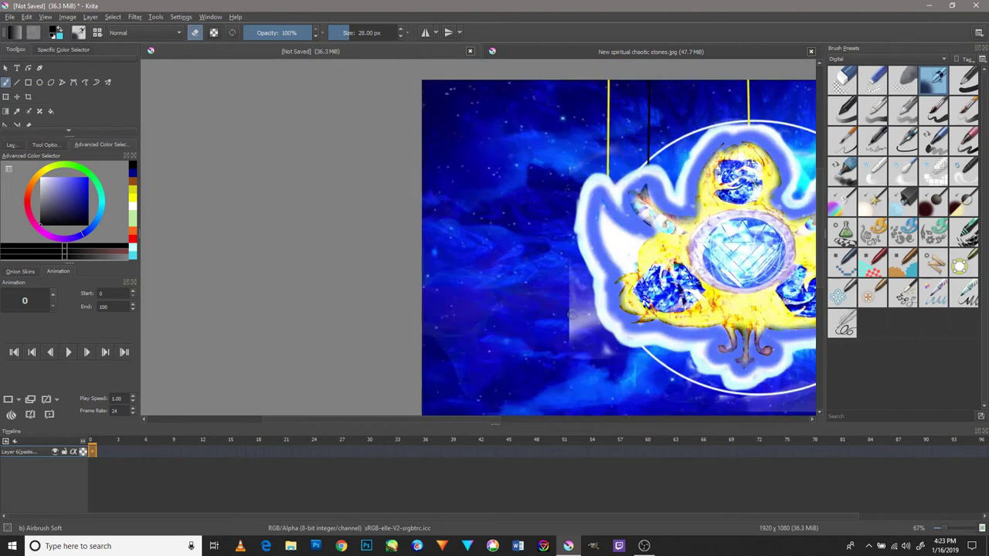
scroll(541, 263, "up", 2)
mouse_move(560, 272)
left_mouse_down()
mouse_move(575, 238)
mouse_move(549, 332)
mouse_move(588, 349)
mouse_move(590, 382)
mouse_move(624, 357)
mouse_move(585, 274)
left_mouse_up()
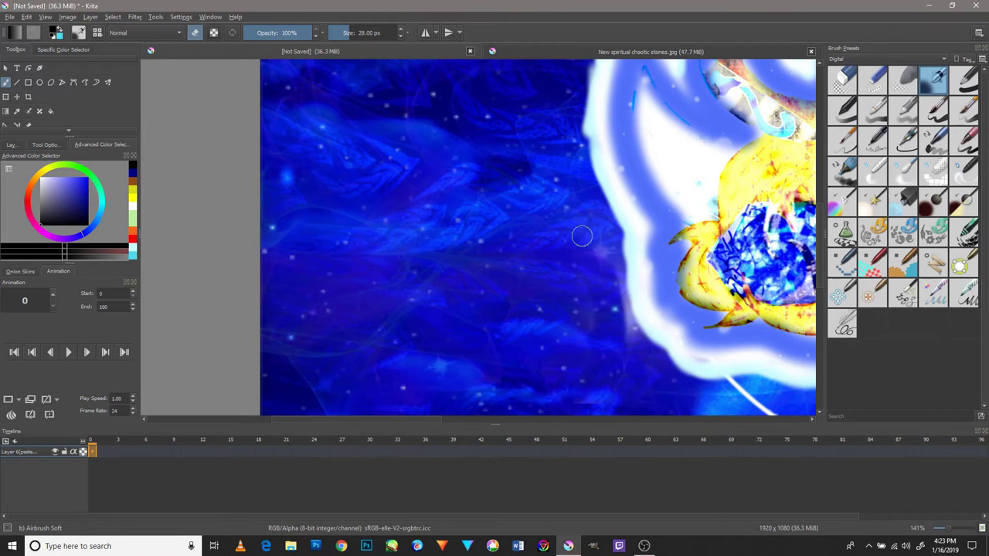
- Erase the light patches below and right of the white arc, revealing the orange ellipse
scroll(662, 377, "up", 2)
scroll(662, 377, "down", 7)
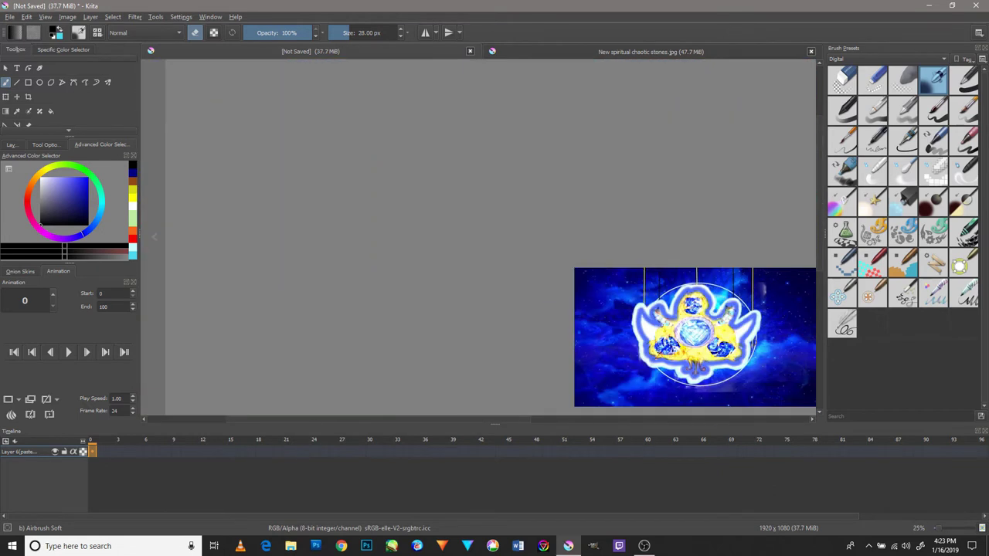
scroll(567, 343, "up", 5)
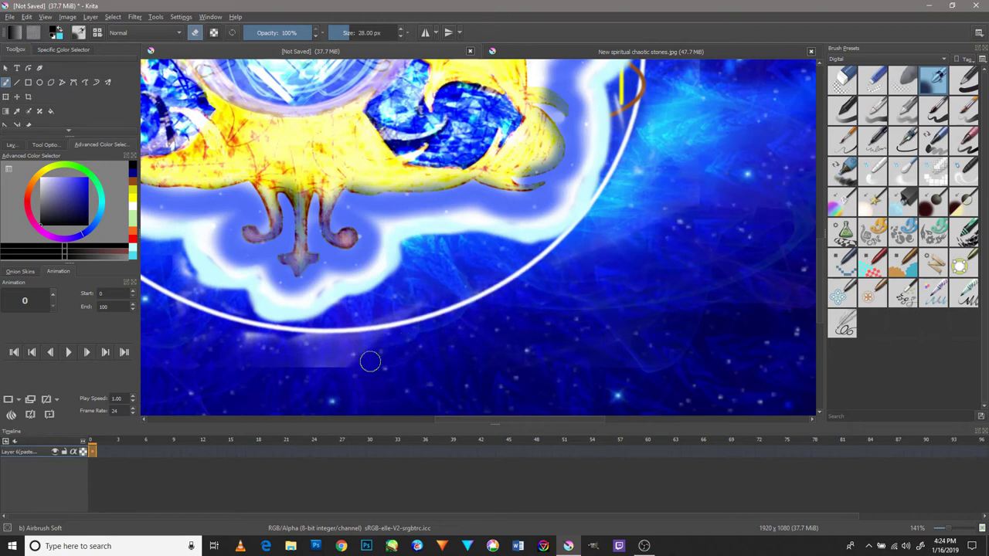
mouse_move(357, 354)
left_mouse_down()
mouse_move(254, 357)
mouse_move(224, 344)
mouse_move(246, 345)
left_mouse_up()
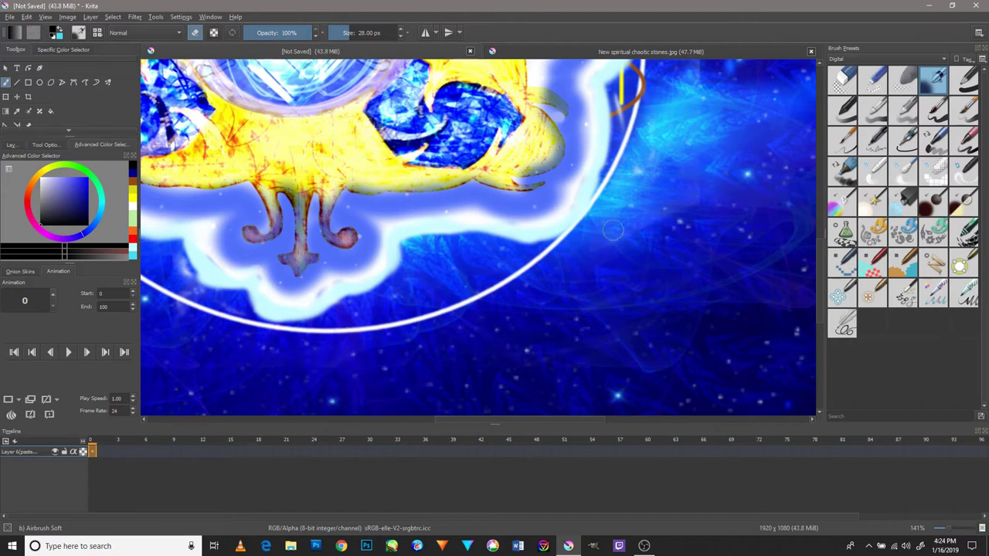
left_click_drag(681, 187, 697, 190)
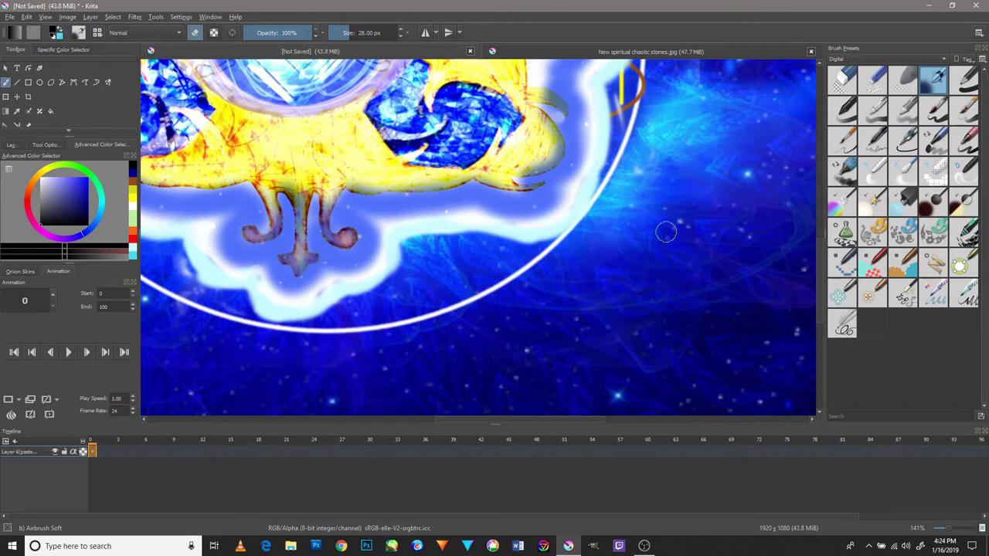
scroll(662, 242, "up", 3)
left_click_drag(639, 281, 623, 279)
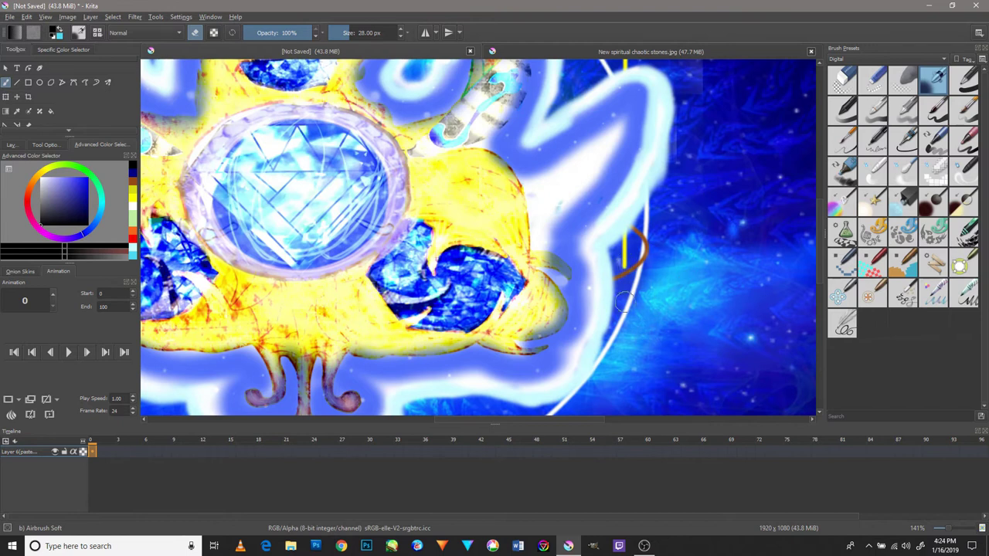
- Inspect the artwork at fit and 100% zoom, pan the view, and show the Layers list
key("2")
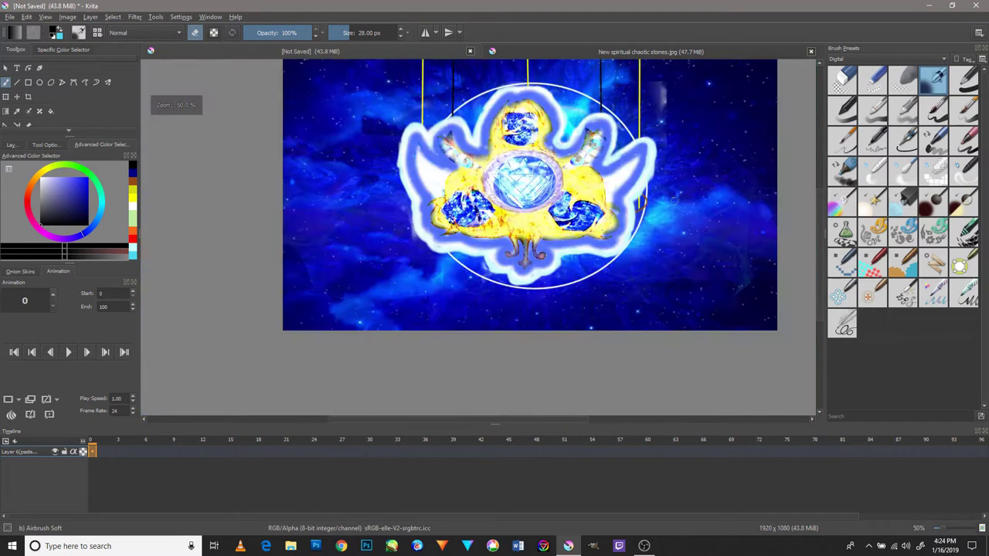
key("1")
scroll(658, 154, "up", 3)
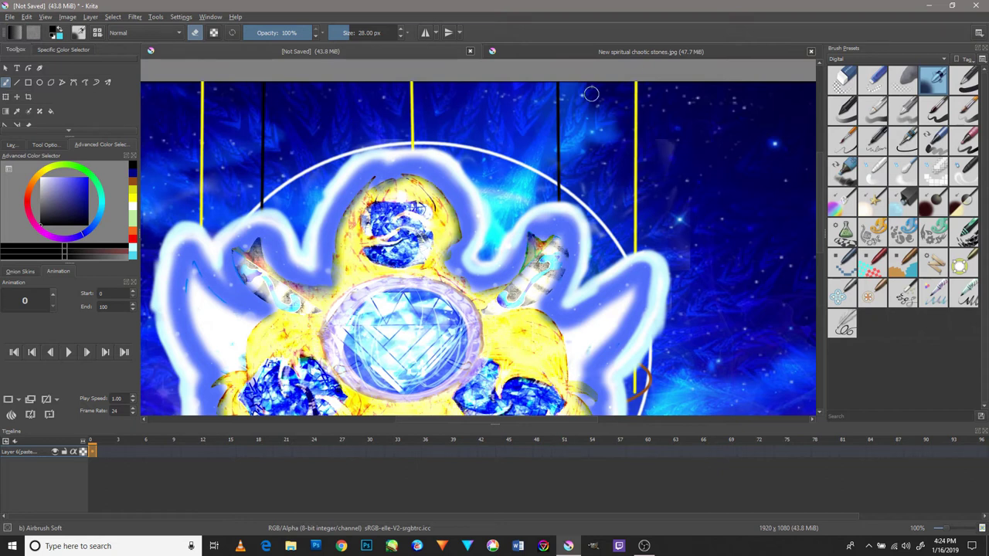
scroll(513, 114, "up", 3)
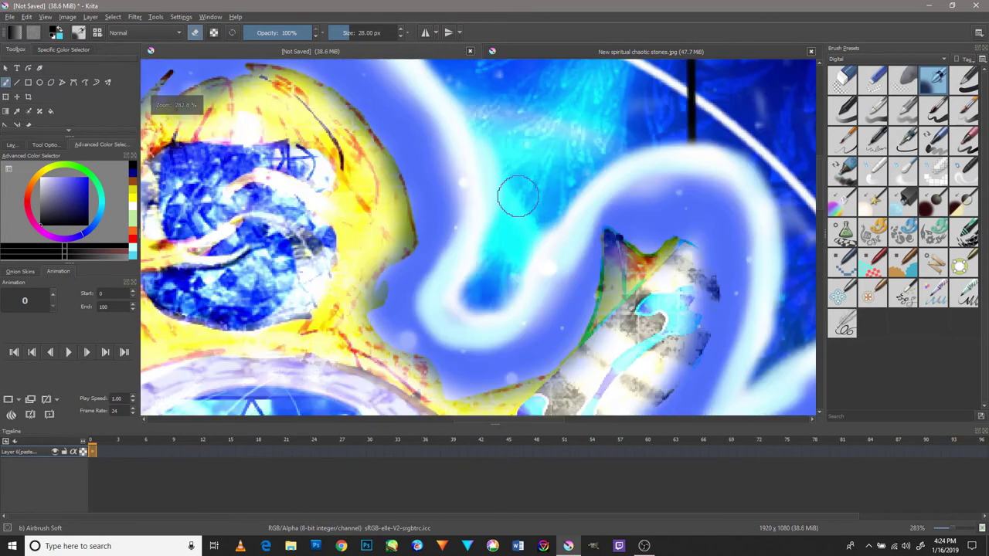
scroll(515, 194, "down", 4)
scroll(371, 325, "up", 3)
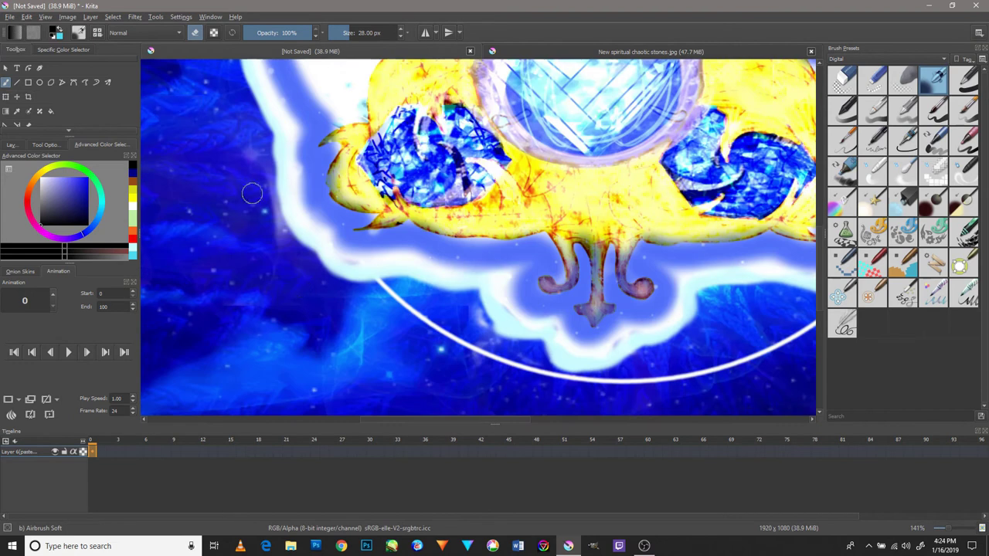
scroll(347, 301, "down", 3)
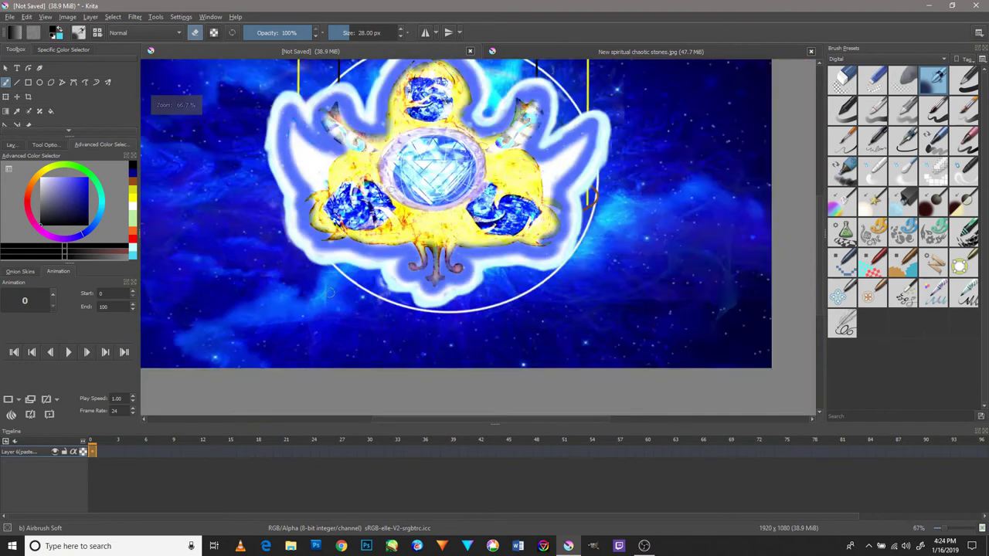
scroll(340, 293, "up", 5)
scroll(288, 229, "up", 2)
scroll(289, 228, "down", 2)
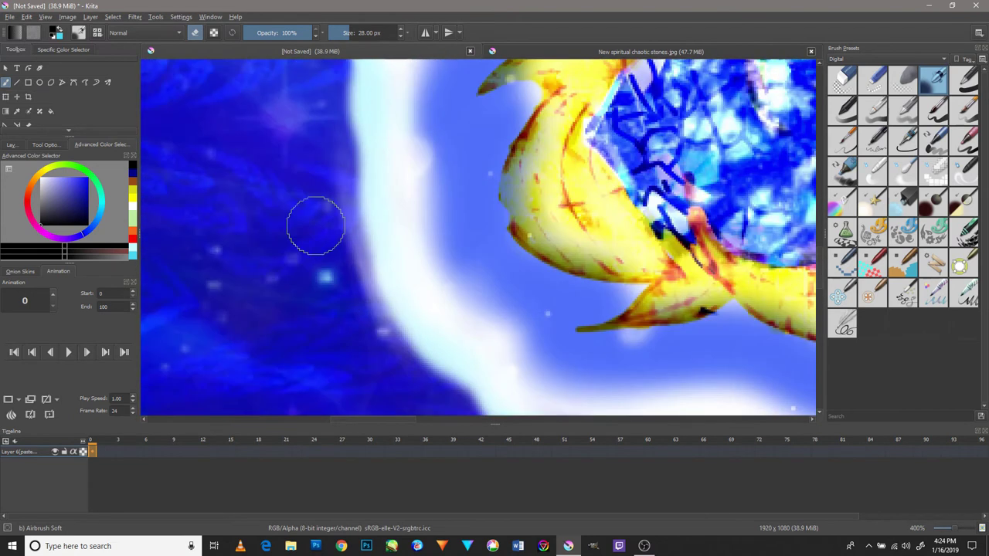
scroll(413, 212, "down", 2)
scroll(424, 190, "down", 2)
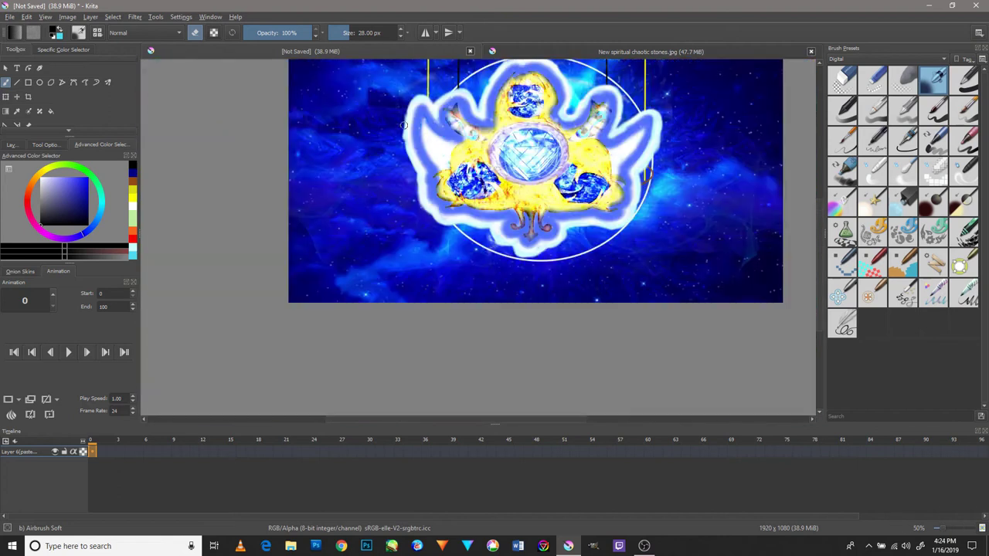
left_click_drag(421, 106, 437, 231)
scroll(440, 242, "down", 3)
scroll(409, 323, "up", 5)
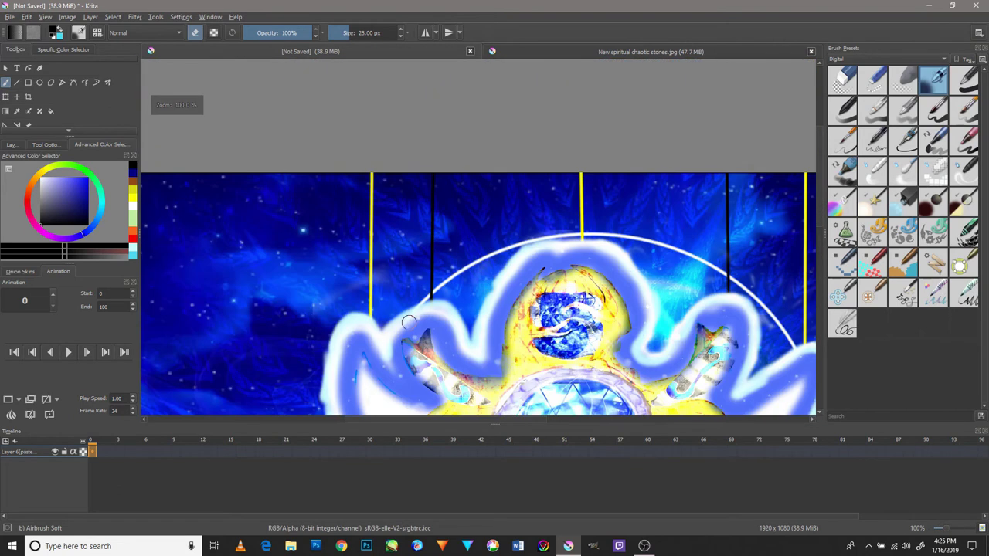
scroll(385, 327, "down", 3)
scroll(383, 326, "up", 4)
scroll(376, 323, "down", 3)
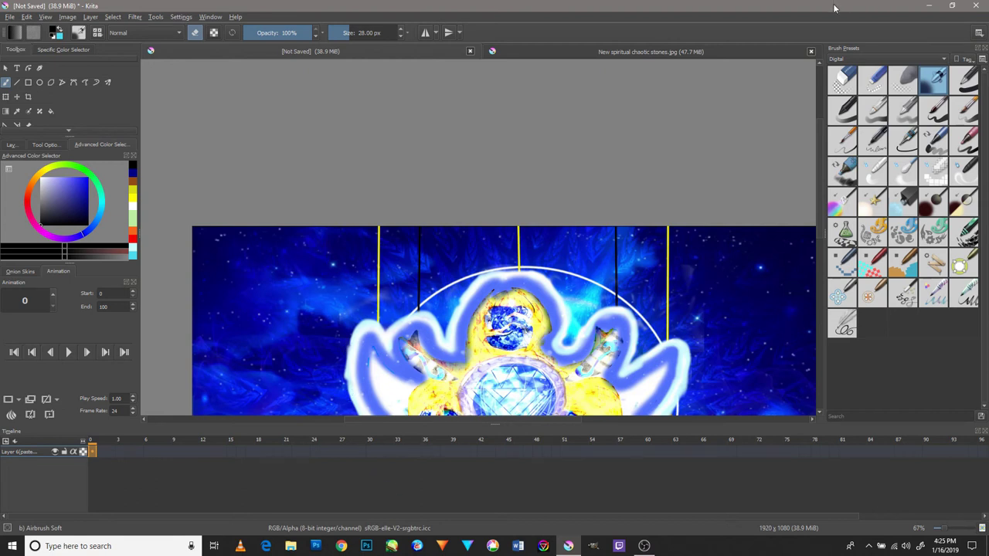
left_click(11, 145)
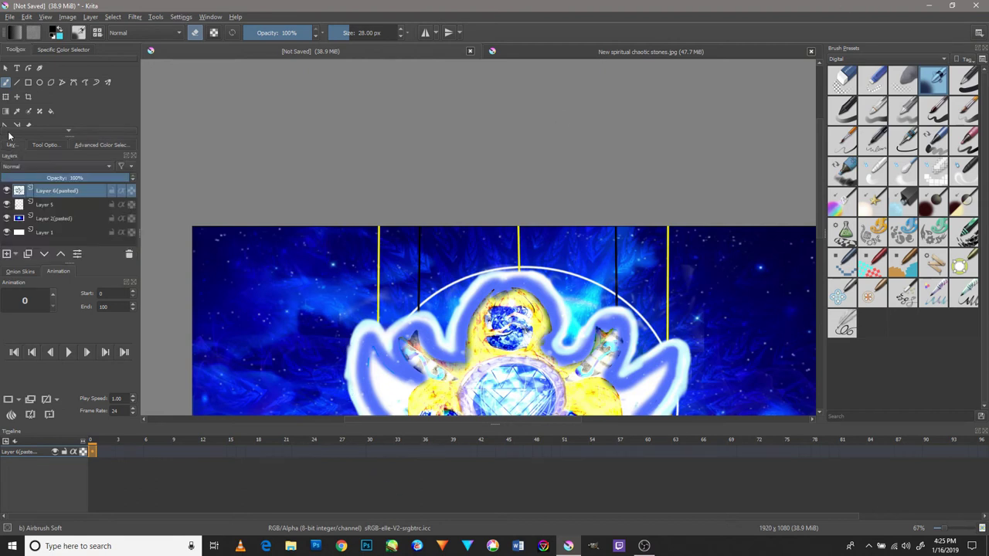
- Rotate slightly, shrink and place the pasted emblem on the front of the orange ellipse
left_click(6, 97)
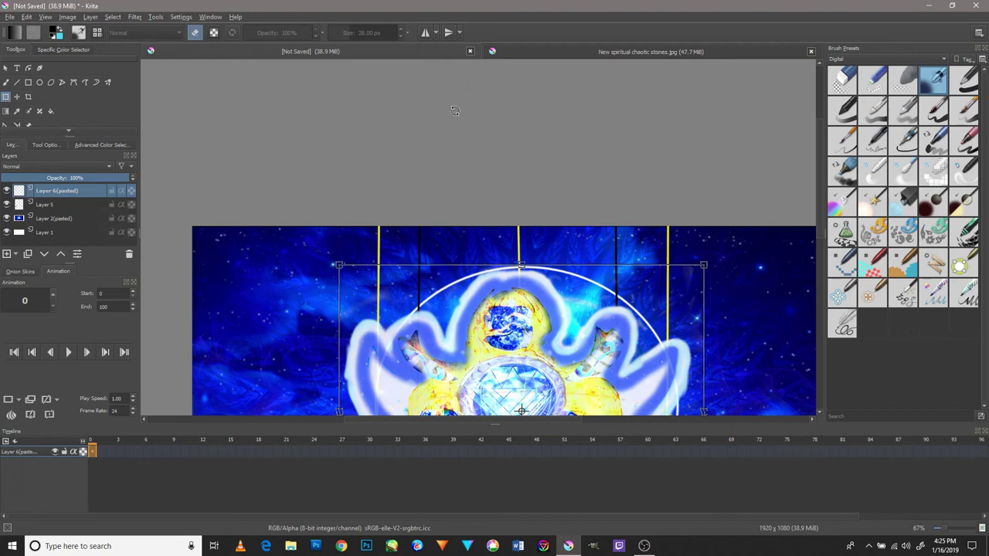
left_click_drag(455, 111, 477, 113)
scroll(599, 257, "down", 5)
left_click_drag(709, 388, 494, 224)
left_click_drag(463, 178, 532, 250)
key("minus")
scroll(600, 258, "up", 2)
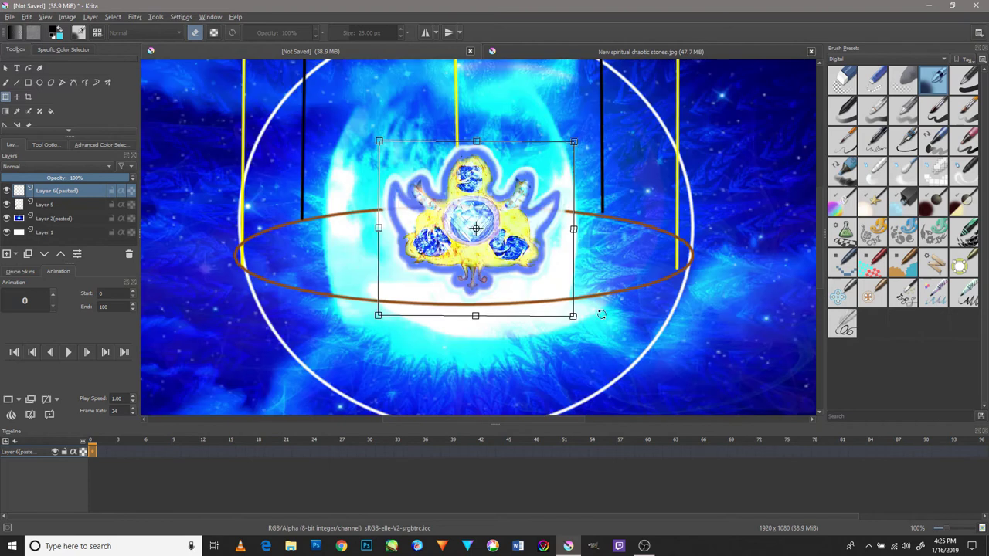
mouse_move(574, 316)
left_mouse_down()
mouse_move(490, 239)
mouse_move(501, 352)
mouse_move(512, 350)
left_mouse_up()
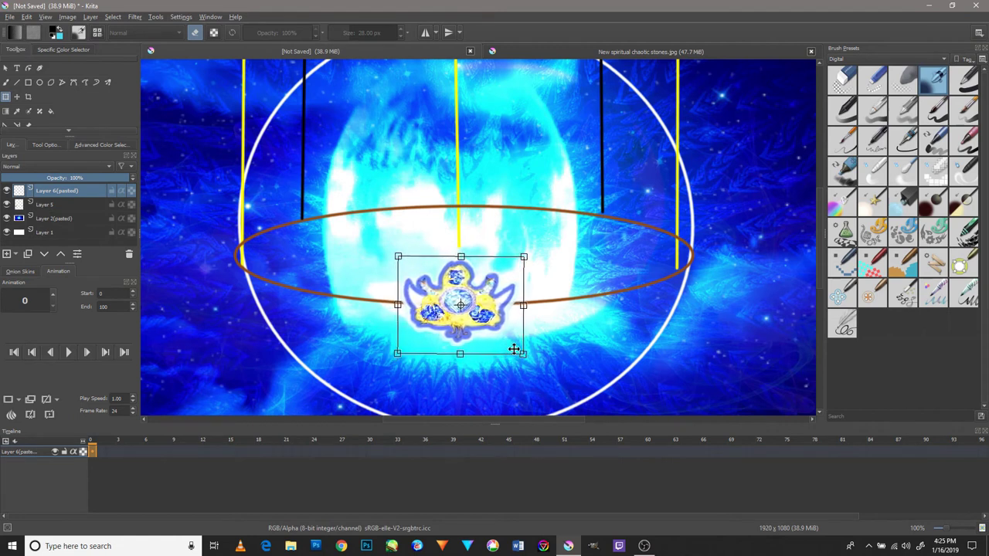
key("Return")
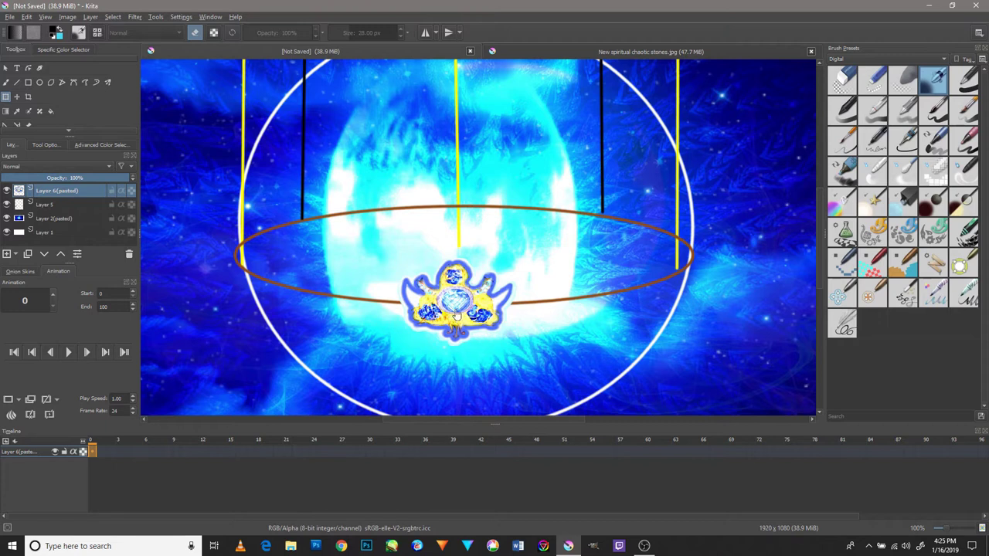
- Set the animation range to frames 1–58 and return to the first frame
left_click(456, 306)
left_click(93, 443)
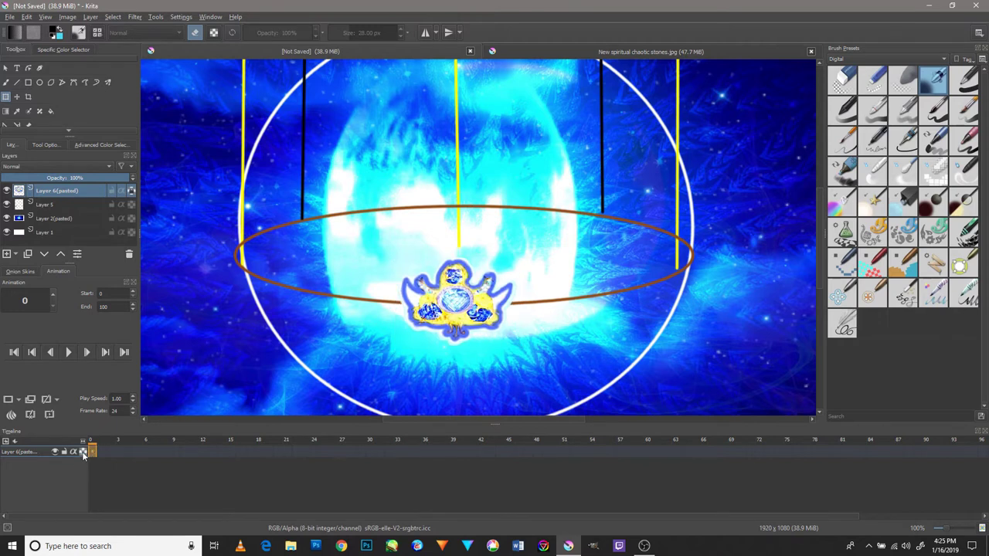
left_click(19, 400)
left_click(85, 292)
left_click(29, 415)
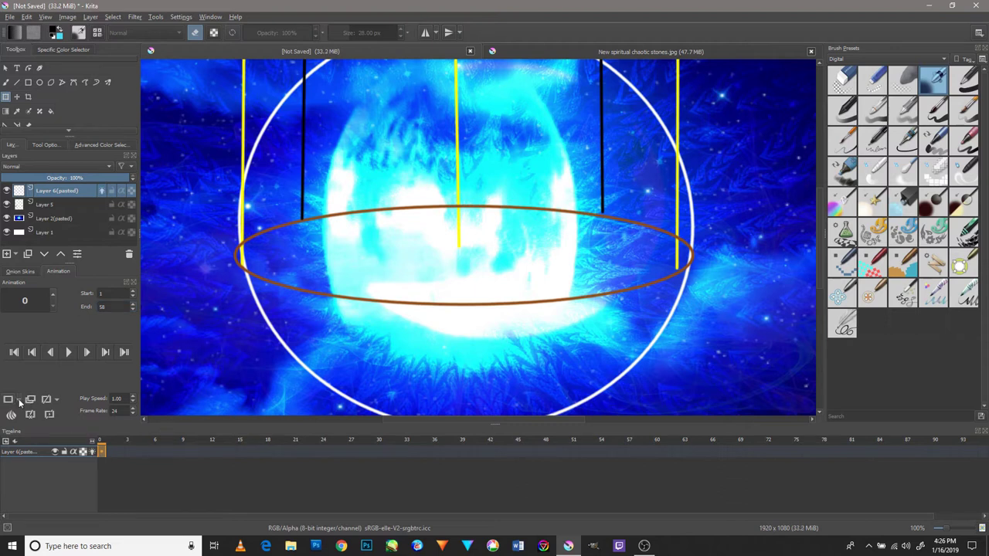
- Restore the emblem's resize, shift it left, and duplicate it into frame 1
key("ctrl+z")
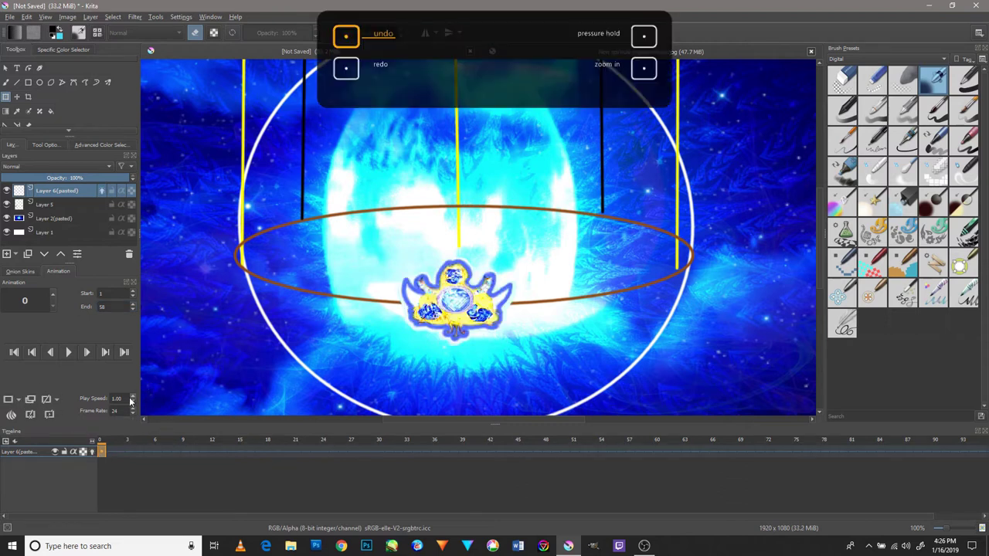
key("ctrl+z")
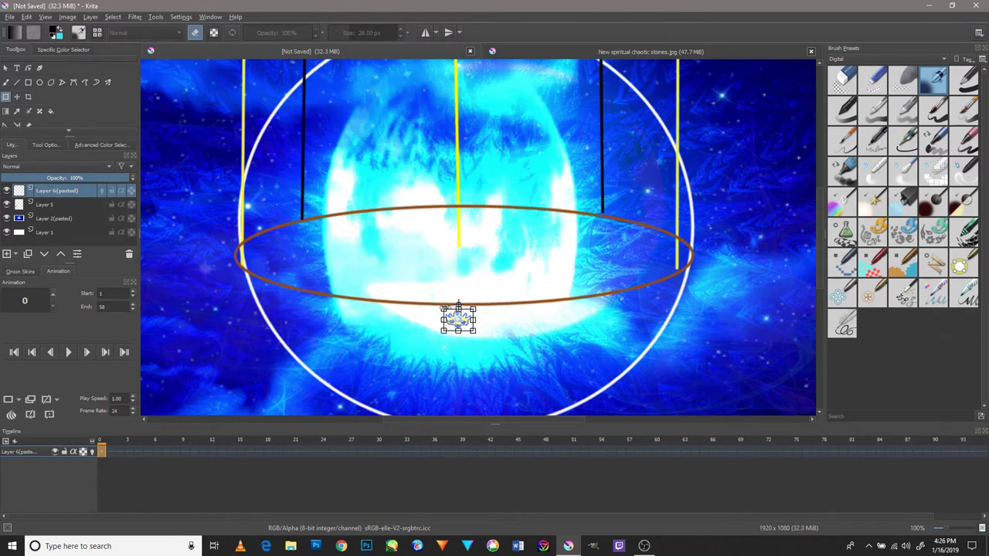
key("ctrl+z")
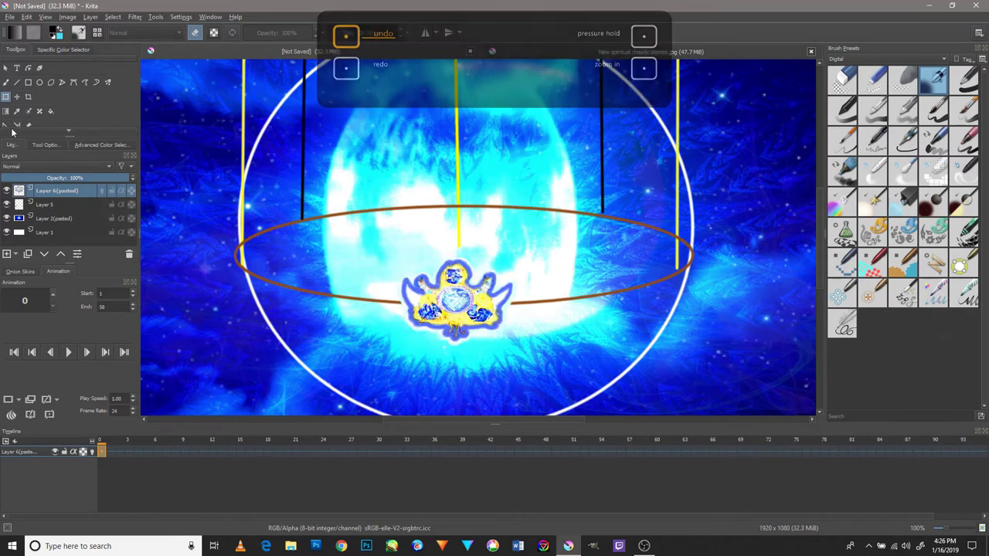
left_click(17, 97)
left_click(470, 320)
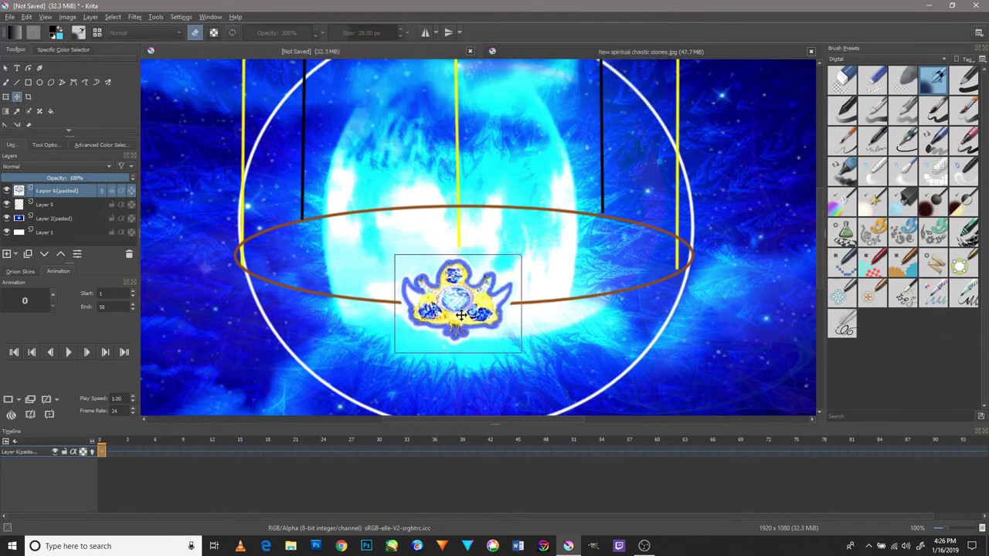
mouse_move(460, 315)
left_mouse_down()
mouse_move(439, 311)
mouse_move(419, 328)
mouse_move(381, 316)
left_mouse_up()
right_click(111, 456)
left_click(413, 360)
- Duplicate frames 2–4, moving the emblem further left along the ellipse
right_click(120, 456)
left_click(374, 342)
right_click(128, 455)
left_click(183, 431)
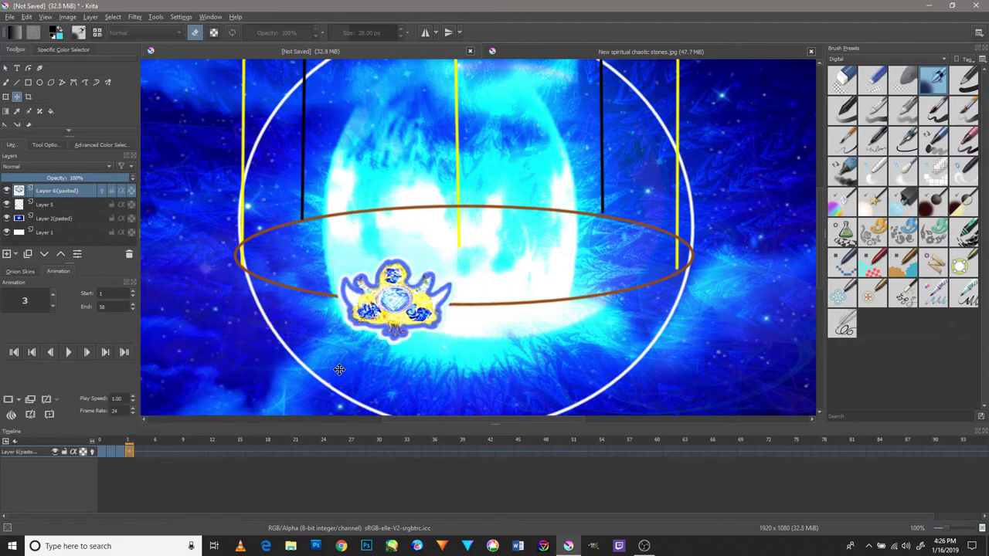
left_click_drag(393, 330, 337, 316)
right_click(137, 456)
left_click(186, 430)
- Add duplicate keyframes 5–8, moving the emblem left and upward
right_click(148, 454)
left_click(174, 431)
right_click(157, 452)
left_click(195, 429)
left_click_drag(334, 320, 308, 317)
right_click(165, 452)
left_click(202, 430)
left_click_drag(313, 280, 296, 264)
right_click(176, 452)
left_click(220, 431)
- Move the emblem up and add duplicate keyframes 9–11
mouse_move(298, 303)
left_mouse_down()
mouse_move(288, 278)
mouse_move(302, 263)
mouse_move(349, 246)
mouse_move(351, 224)
mouse_move(379, 227)
left_mouse_up()
right_click(185, 452)
left_click(225, 431)
right_click(194, 452)
left_click(235, 430)
right_click(203, 452)
left_click(244, 430)
- Continue duplicating the emblem's keyframes through frame 15
left_click(213, 452)
right_click(221, 453)
left_click(244, 431)
right_click(233, 456)
left_click(258, 428)
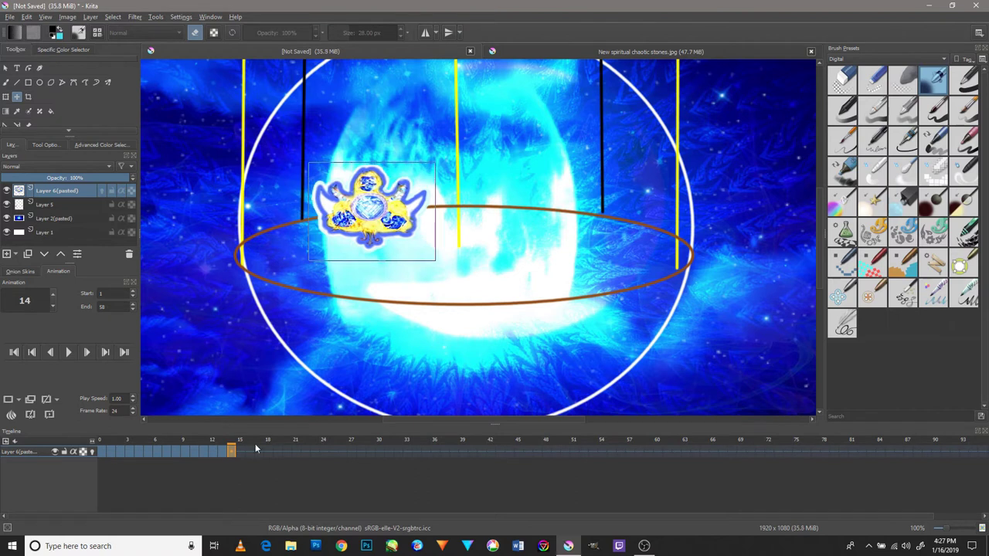
right_click(238, 455)
left_click(255, 432)
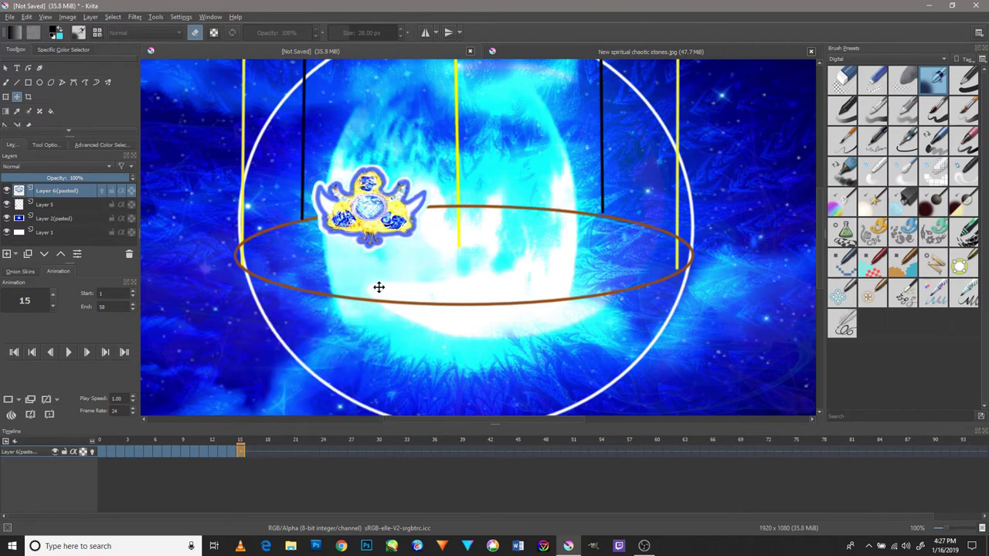
mouse_move(391, 188)
left_mouse_down()
mouse_move(367, 251)
mouse_move(366, 230)
left_mouse_up()
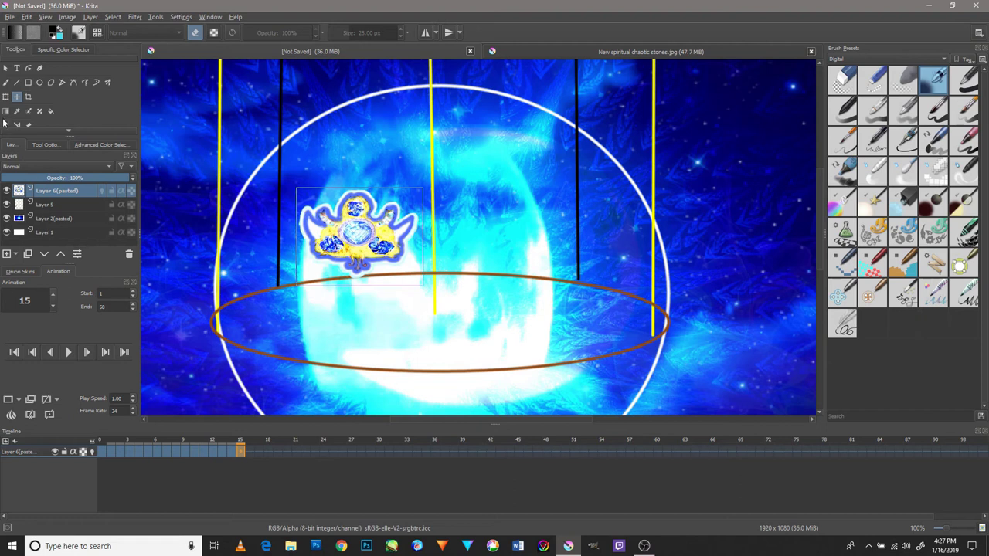
- On frame 15, tilt the blue-gold emblem about 10° counter-clockwise, discarding a trial widening
left_click(5, 96)
left_click_drag(424, 234, 449, 237)
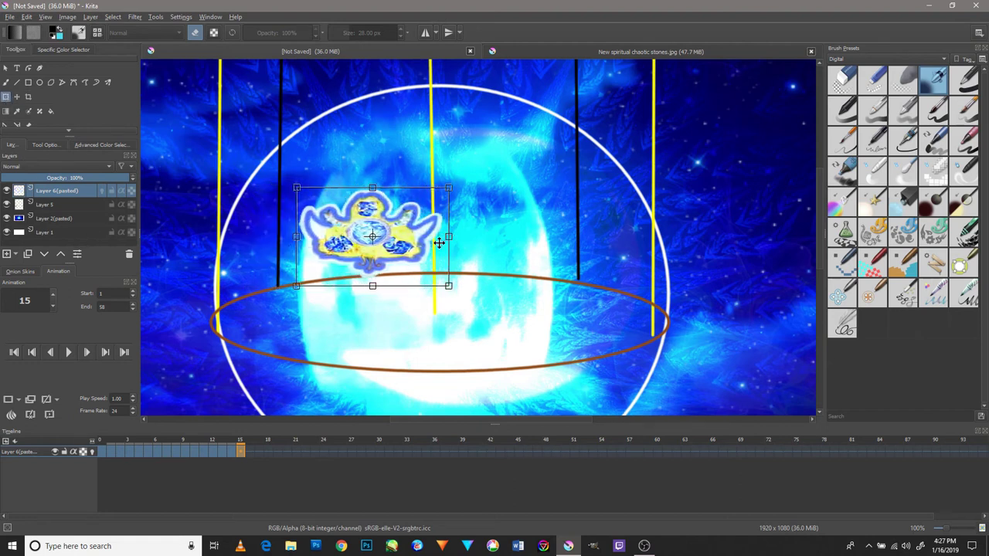
key("ctrl+z")
left_click_drag(443, 287, 448, 272)
- Raise and rotate the emblem on frame 16, then key frame 17 with it turned upright
right_click(241, 450)
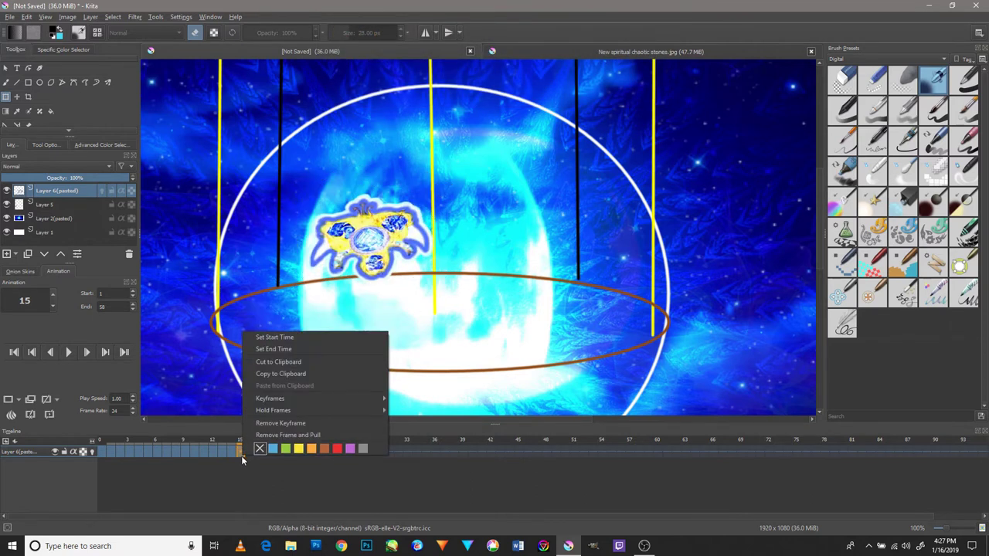
left_click(250, 454)
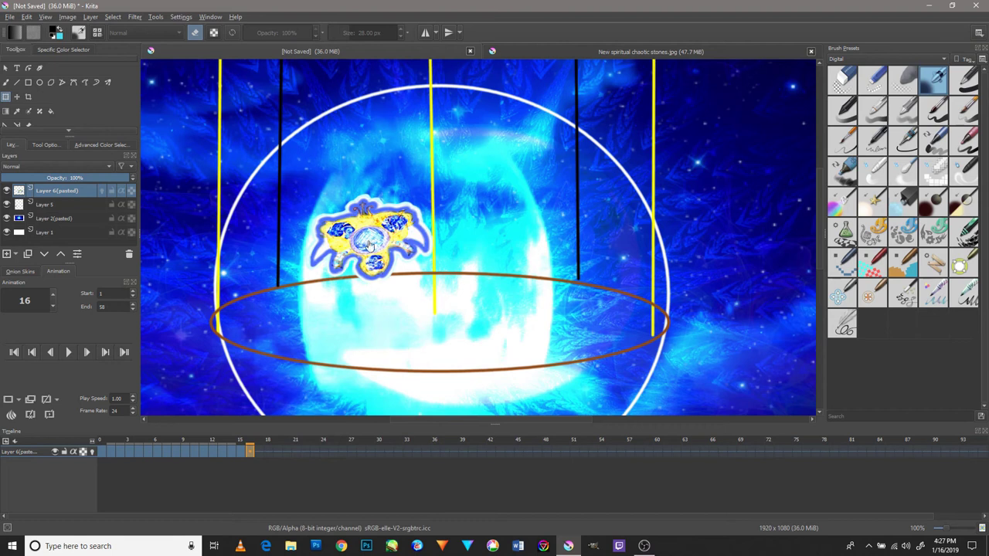
left_click(7, 98)
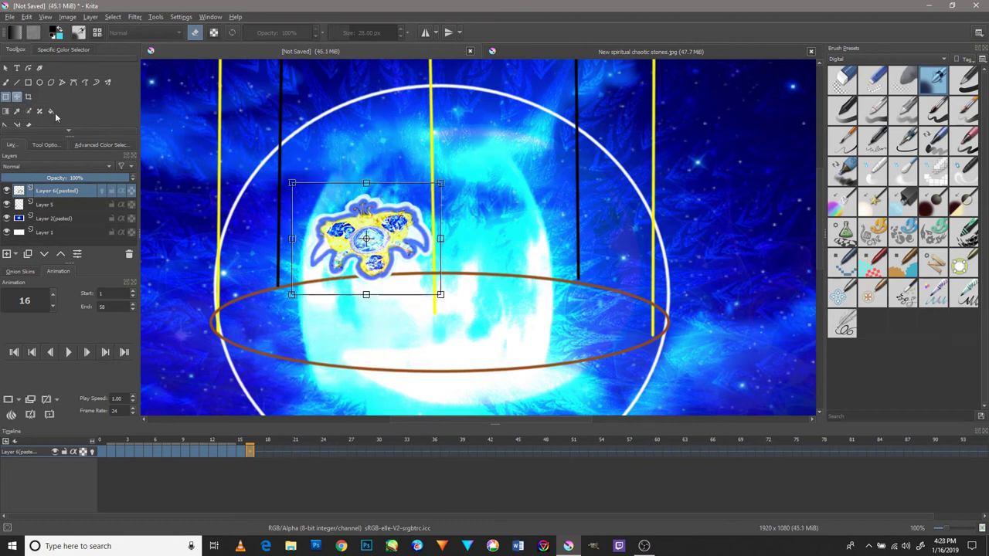
left_click_drag(444, 296, 463, 193)
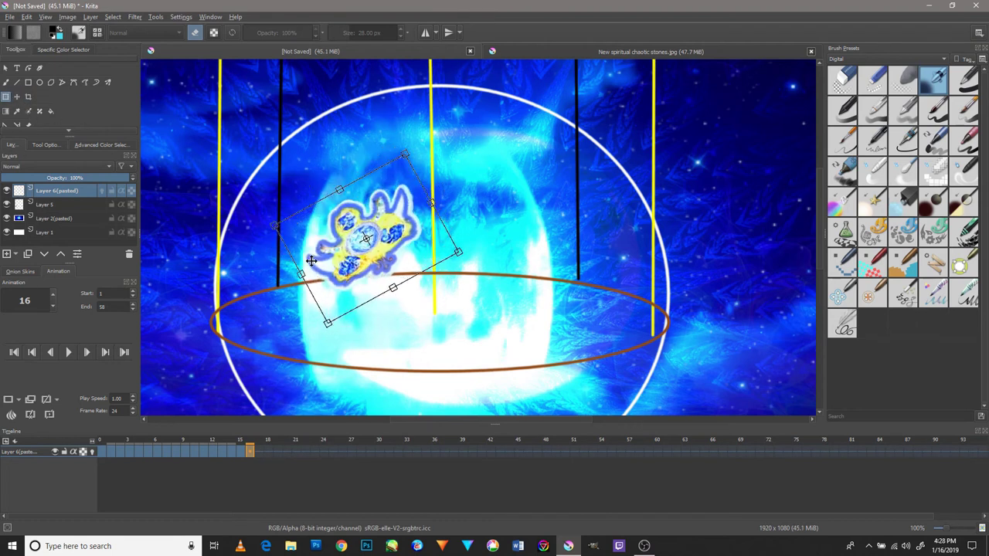
right_click(261, 453)
left_click(309, 434)
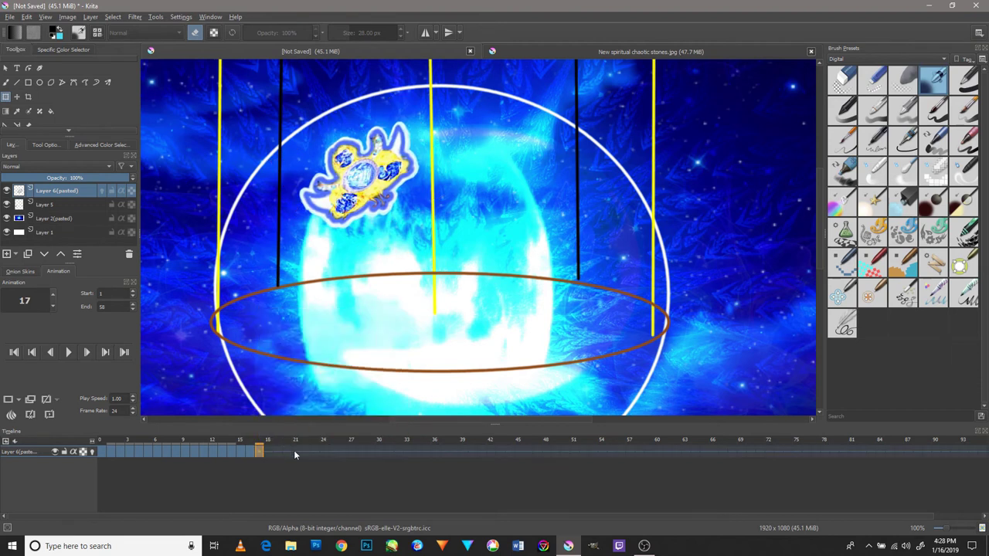
left_click_drag(448, 251, 393, 320)
- On frame 18, nudge the emblem up and right, then duplicate it as frame 19
left_click(267, 451)
left_click_drag(357, 209, 363, 202)
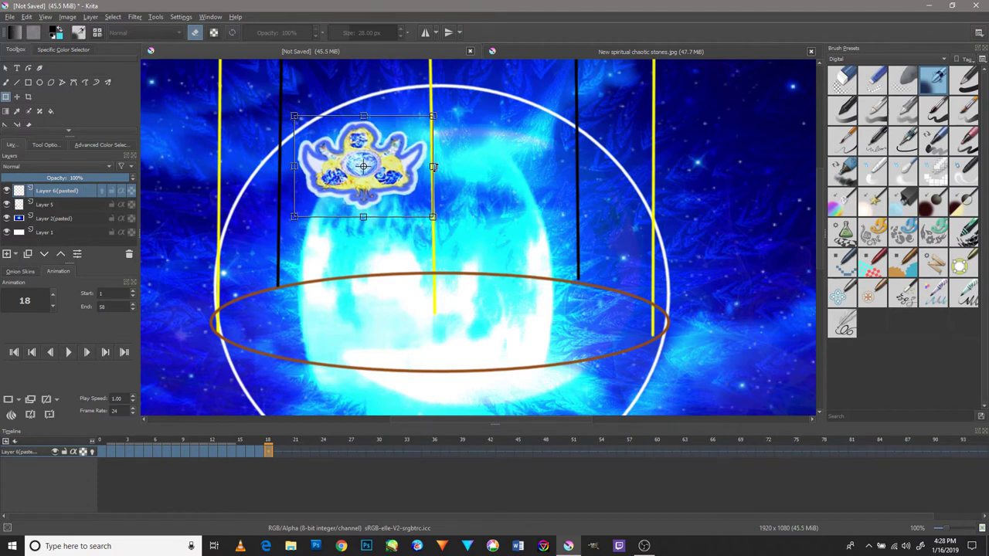
left_click_drag(425, 230, 448, 193)
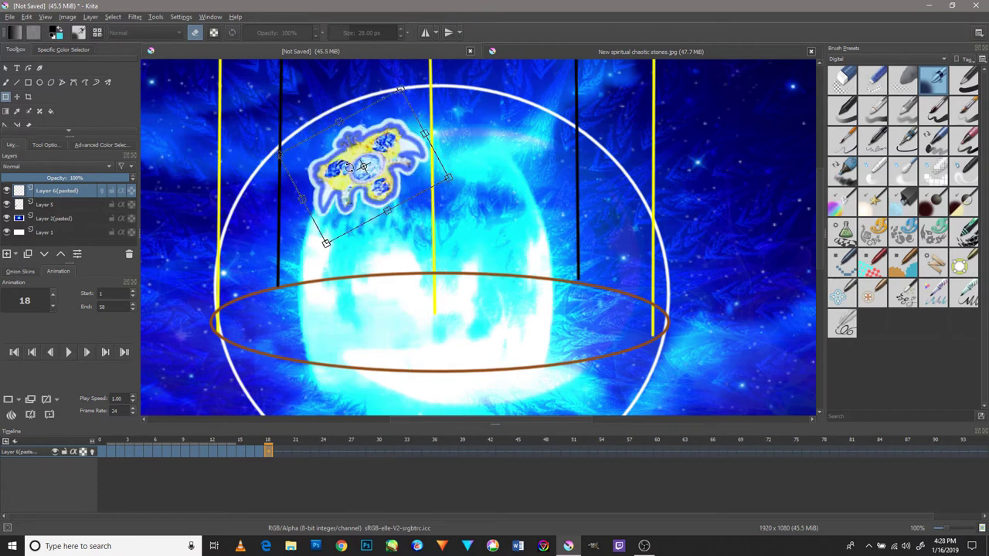
left_click_drag(448, 193, 444, 232)
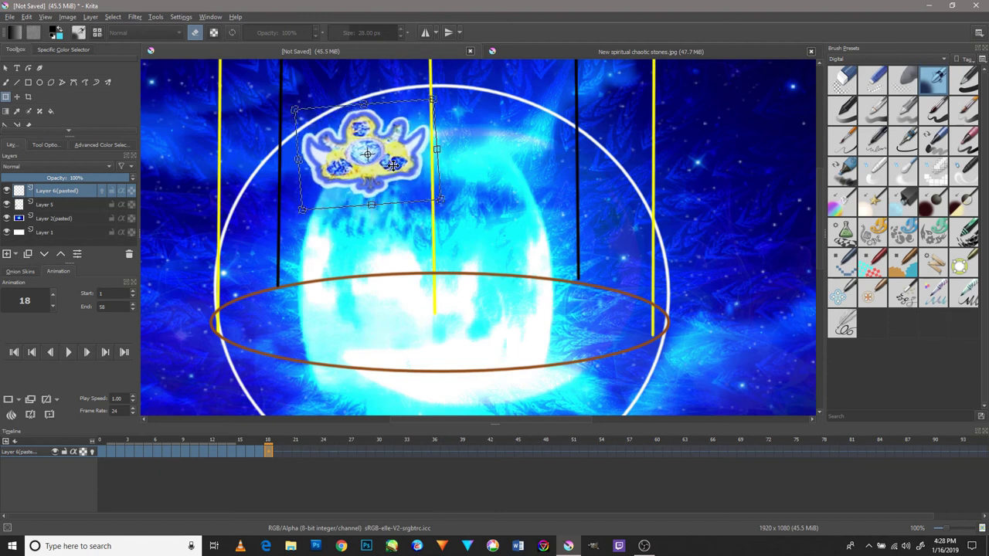
right_click(278, 451)
left_click(292, 436)
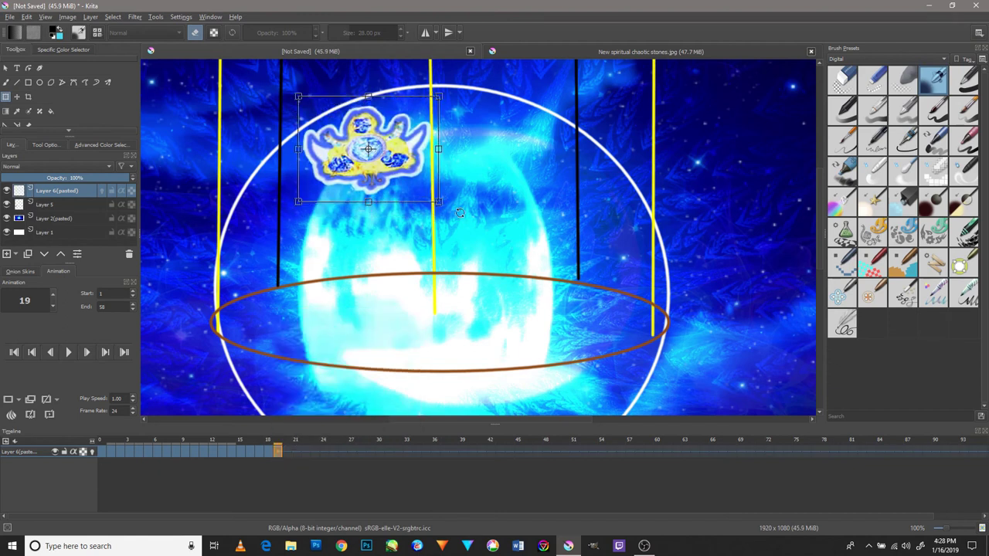
- Rotate the emblem to a new angle and duplicate it as a keyframe at frame 20
left_click_drag(459, 212, 464, 170)
right_click(284, 451)
left_click(309, 432)
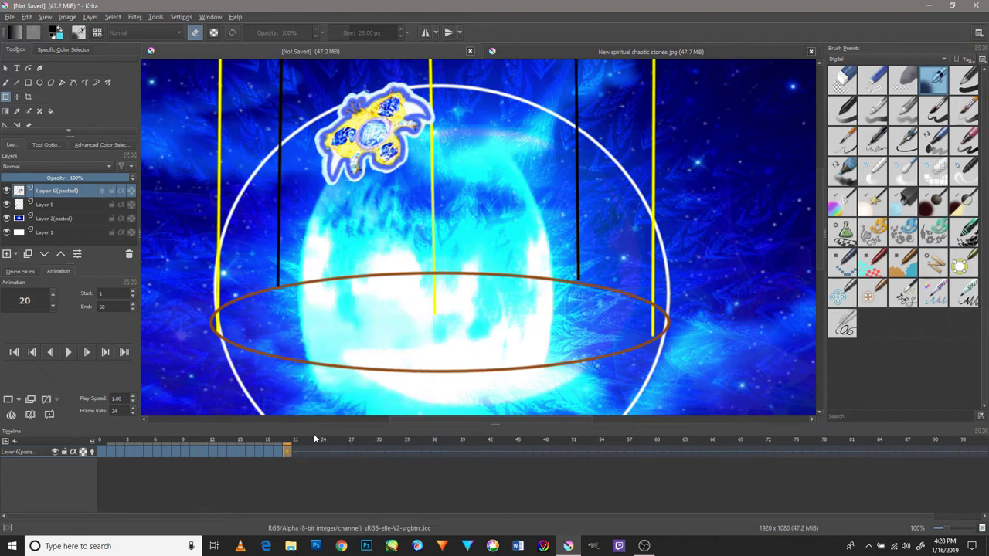
- Rotate the emblem about 45°, raise it above the glowing orb and apply the transform
scroll(57, 110, "down", 1)
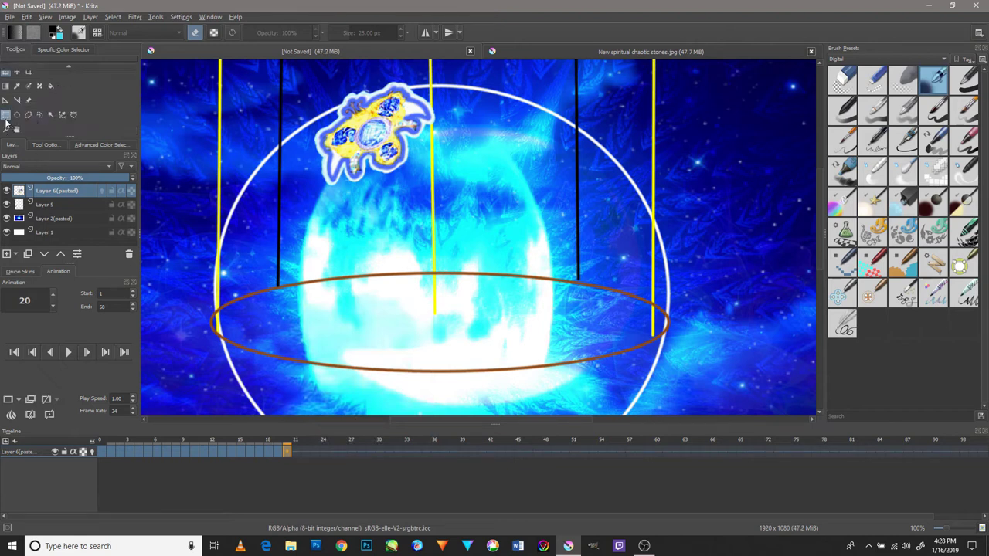
left_click(17, 116)
left_click(6, 101)
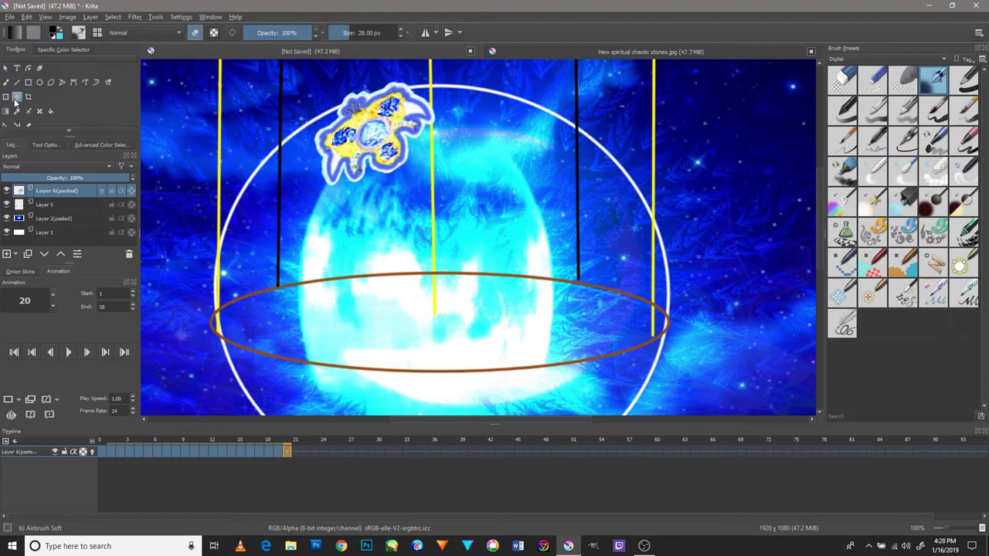
left_click_drag(449, 238, 350, 99)
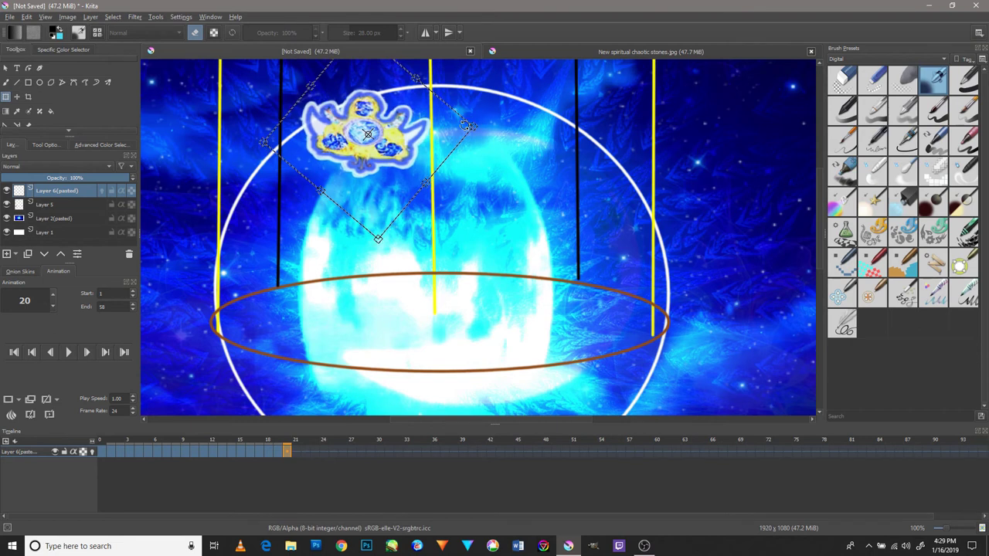
left_click_drag(426, 146, 431, 136)
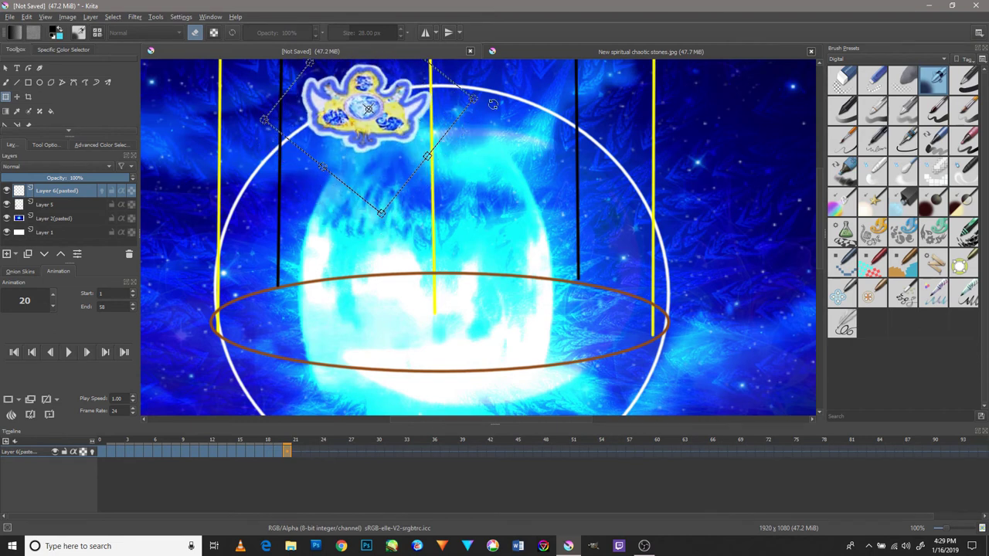
key("Return")
- Duplicate the emblem into a new keyframe at frame 21 and begin transforming it
left_click(296, 451)
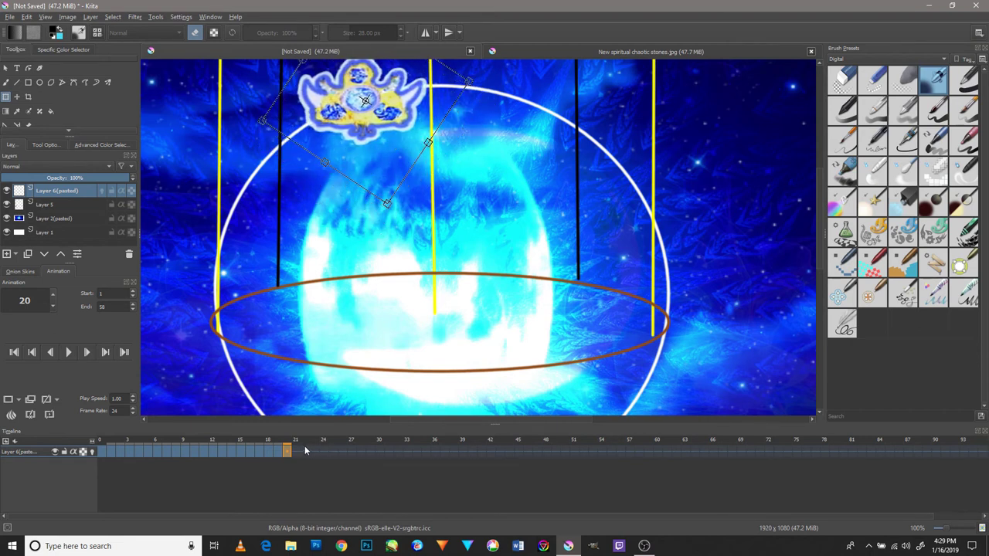
right_click(296, 451)
left_click(338, 428)
key("ctrl+t")
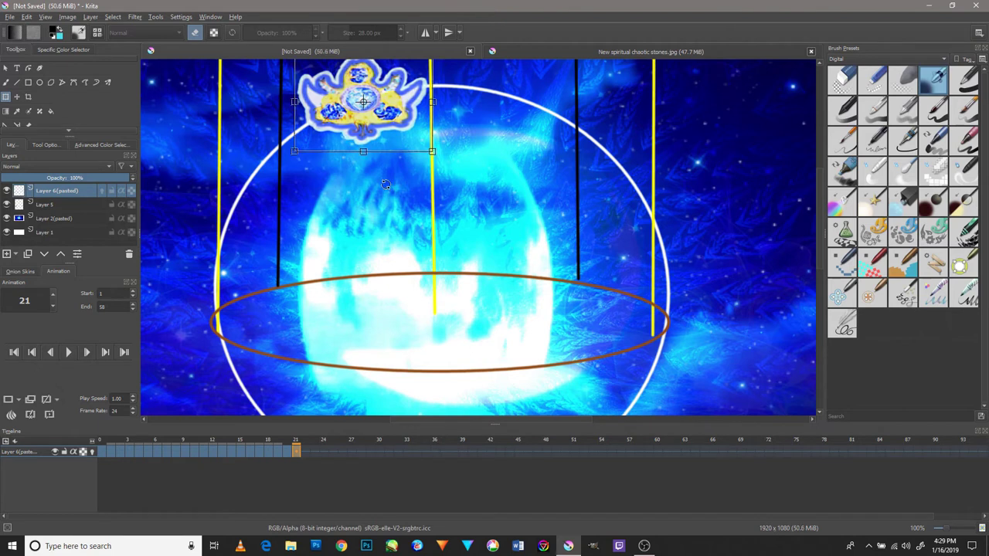
- Bring the canvas top into view and key frames 22–23, shifting the emblem right
scroll(453, 186, "up", 2)
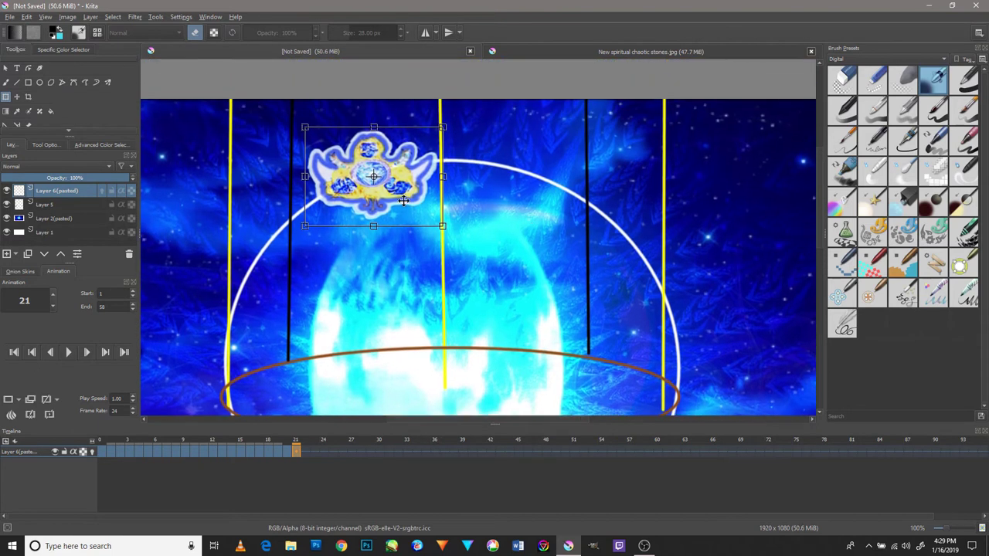
left_click_drag(371, 166, 408, 166)
right_click(305, 452)
left_click(340, 431)
key("ctrl+t")
left_click_drag(454, 181, 480, 177)
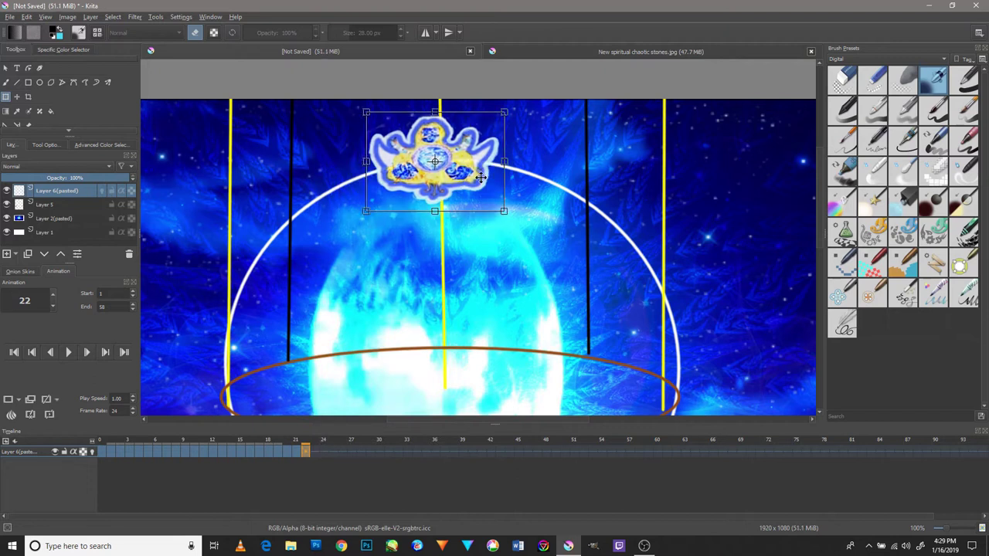
right_click(316, 453)
left_click(340, 431)
key("ctrl+t")
left_click_drag(469, 175, 525, 172)
- Duplicate frames 24–26, moving the emblem further right across the circle's top
right_click(323, 452)
left_click(340, 430)
key("ctrl+t")
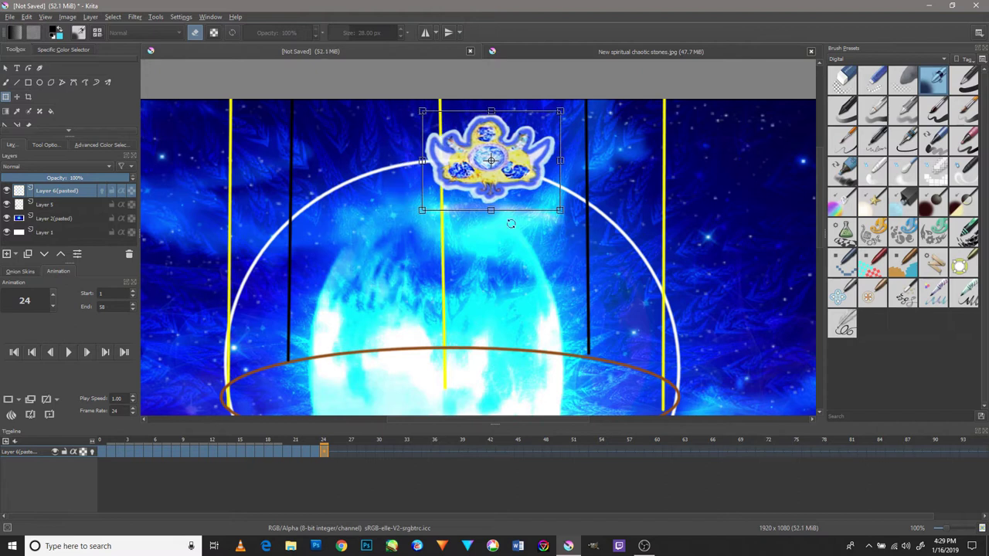
right_click(333, 452)
left_click(340, 430)
key("ctrl+t")
left_click_drag(492, 160, 591, 202)
right_click(343, 452)
left_click(351, 431)
key("ctrl+t")
- Key frames 27–28, moving the emblem right and down
right_click(351, 452)
left_click(361, 430)
key("ctrl+t")
right_click(361, 452)
left_click(370, 430)
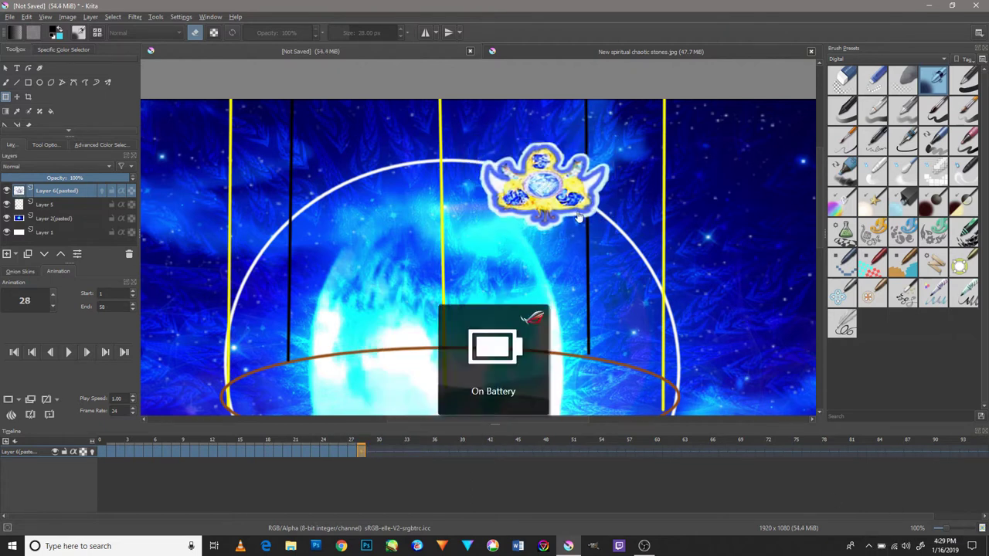
key("ctrl+t")
left_click_drag(584, 204, 623, 239)
- Key frames 29–30, continuing the emblem's path right and down
right_click(370, 452)
left_click(380, 433)
key("ctrl+t")
right_click(380, 452)
left_click(386, 426)
key("ctrl+t")
left_click_drag(630, 237, 646, 246)
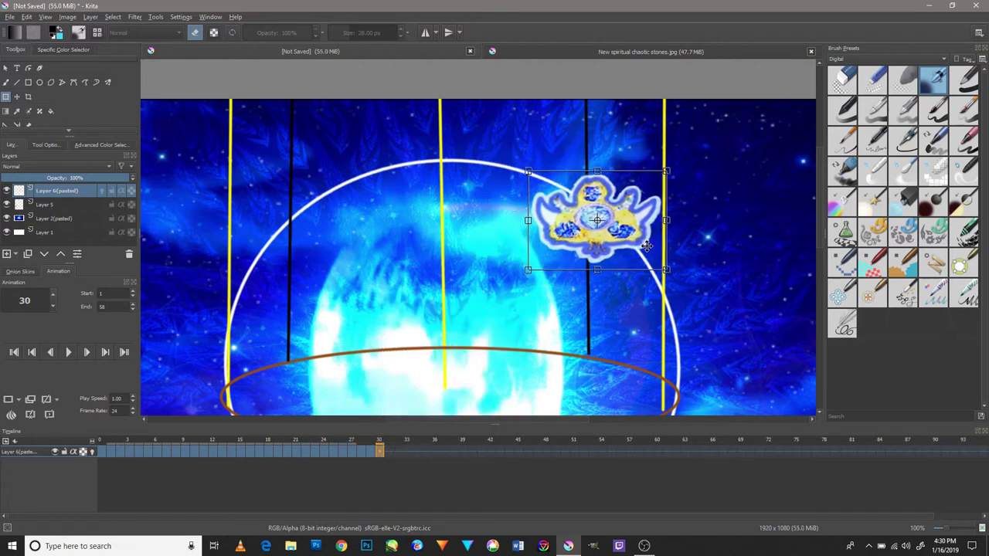
- Key frames 31–33, stepping the emblem down and to the right
right_click(388, 452)
left_click(410, 429)
key("ctrl+t")
mouse_move(624, 234)
left_mouse_down()
mouse_move(639, 242)
mouse_move(622, 242)
left_mouse_up()
right_click(398, 454)
left_click(419, 431)
key("ctrl+t")
right_click(407, 455)
left_click(433, 433)
key("ctrl+t")
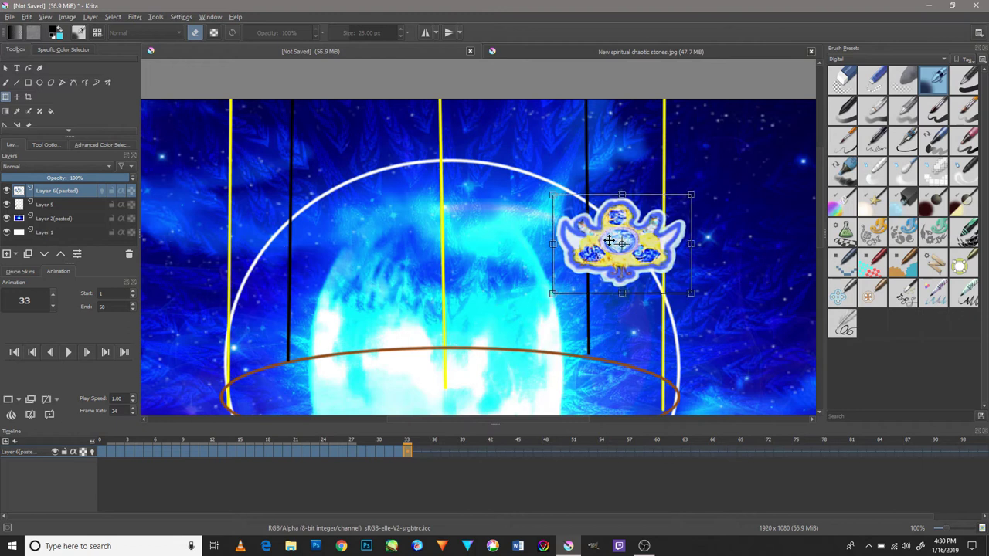
mouse_move(639, 263)
left_mouse_down()
mouse_move(652, 280)
mouse_move(670, 269)
left_mouse_up()
- Key frames 34–37, lowering the emblem to the orange ellipse's right end
right_click(418, 452)
left_click(443, 430)
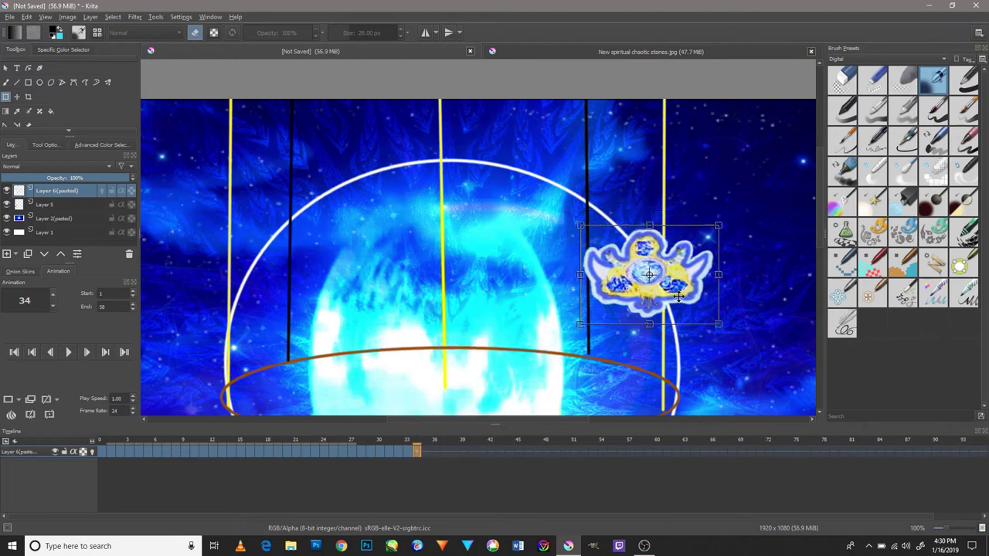
left_click(425, 452)
mouse_move(676, 278)
left_mouse_down()
mouse_move(691, 294)
mouse_move(696, 354)
left_mouse_up()
left_click(434, 452)
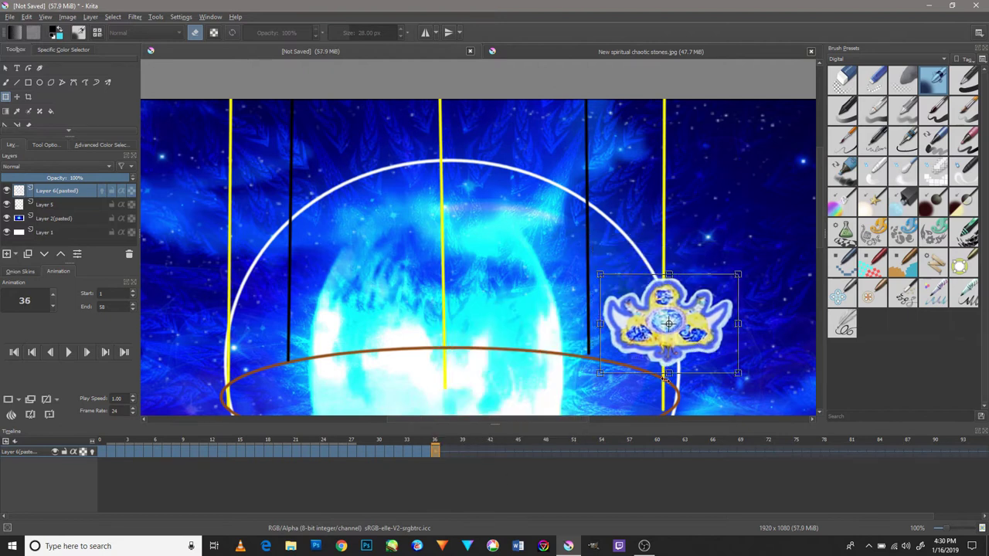
left_click(444, 452)
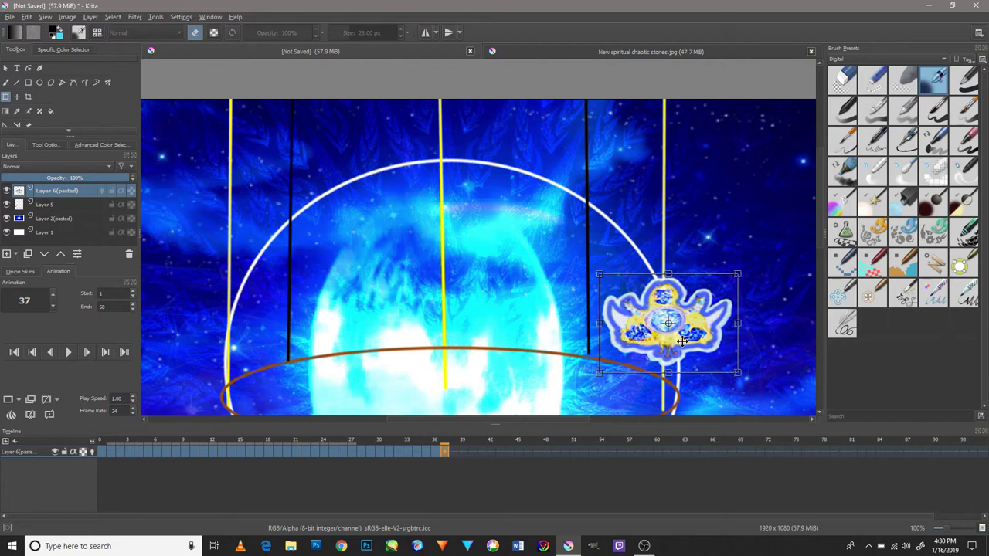
left_click_drag(687, 350, 694, 367)
- Key frames 38–39 with the whole ellipse in view, moving the emblem left along it
right_click(454, 452)
left_click(533, 428)
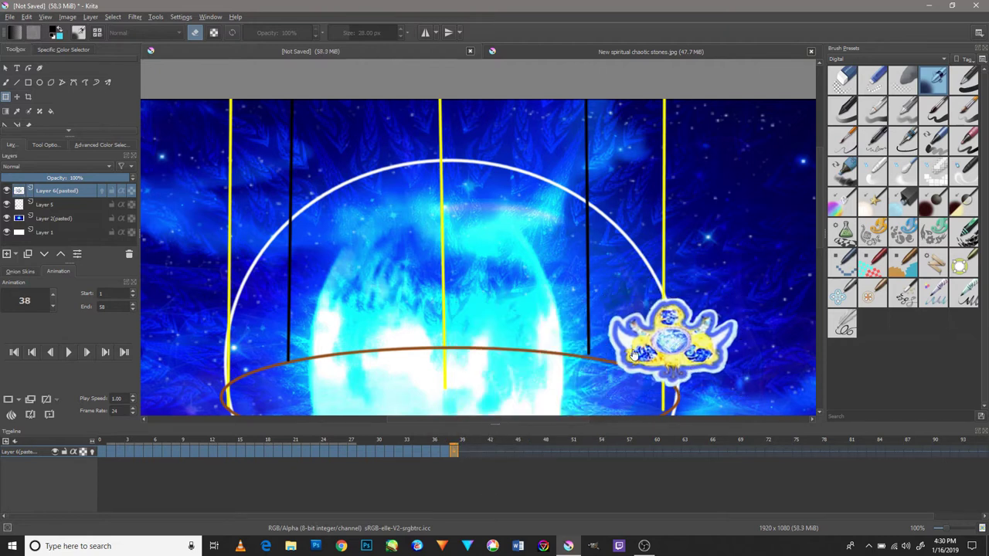
left_click_drag(622, 328, 576, 287)
key("ctrl+t")
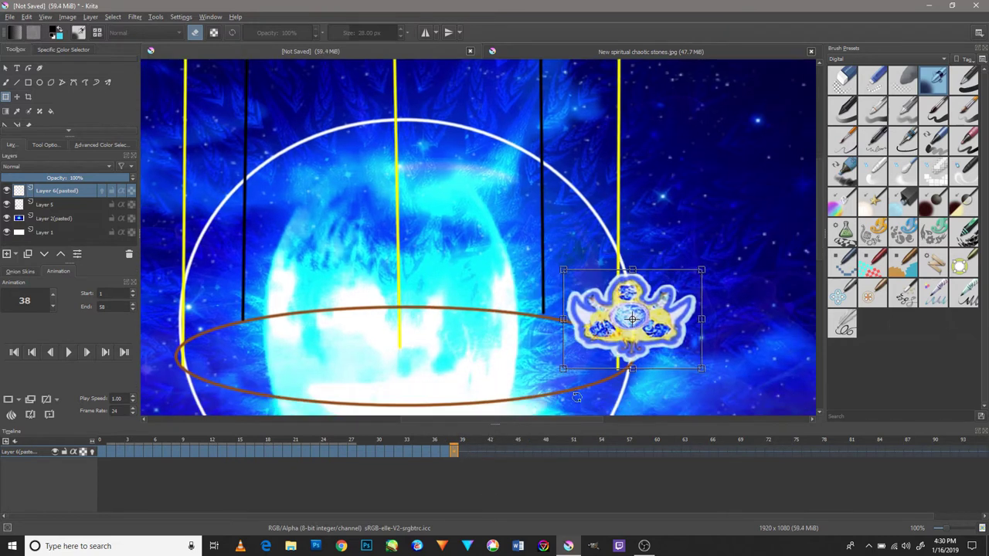
right_click(463, 453)
left_click(499, 430)
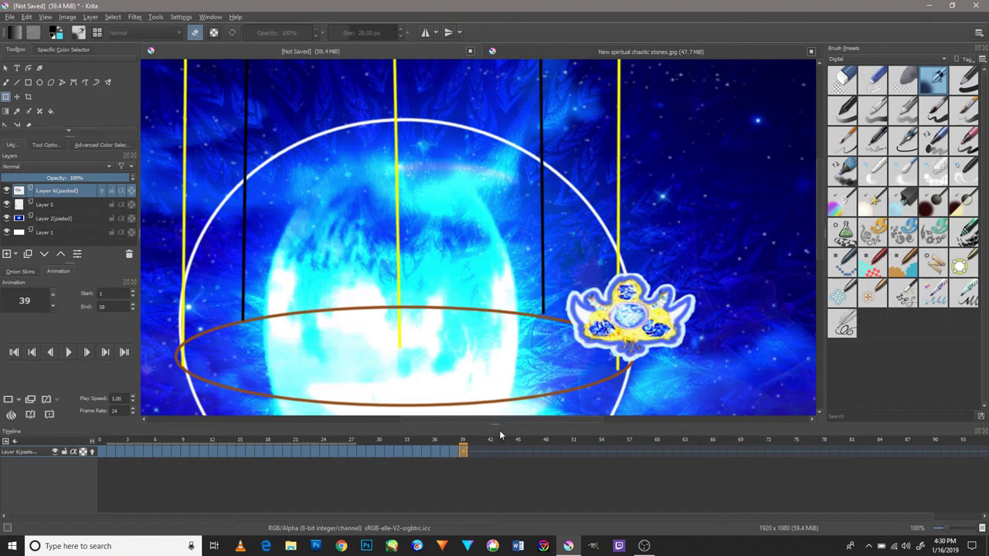
key("ctrl+t")
left_click_drag(632, 330, 563, 341)
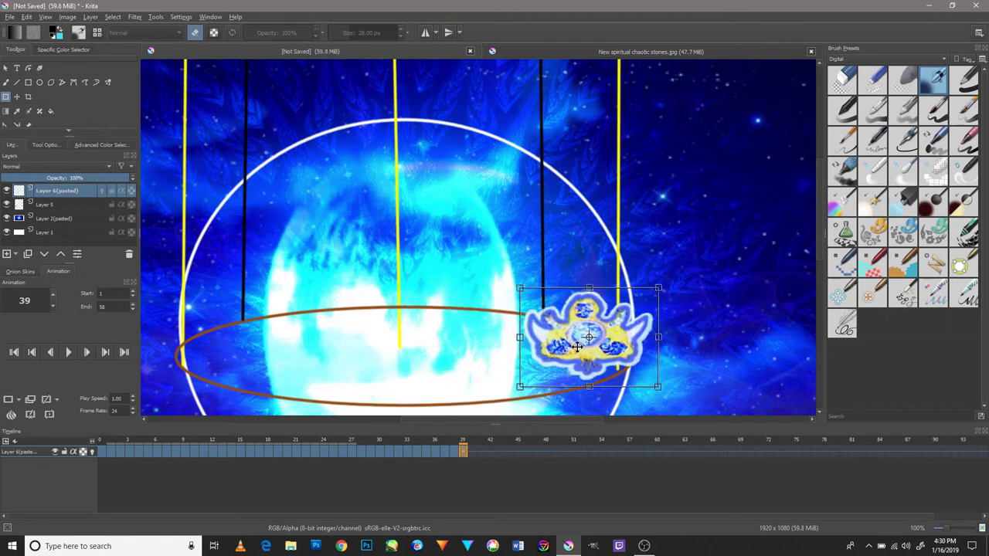
- Transform the emblem on frames 40–42, moving it left and slightly up
left_click(472, 453)
key("ctrl+t")
mouse_move(568, 339)
left_mouse_down()
mouse_move(499, 339)
mouse_move(482, 305)
left_mouse_up()
left_click(490, 452)
key("ctrl+t")
key("Return")
key("ctrl+t")
left_click(499, 453)
key("ctrl+t")
- Add a keyframe at frame 44 and raise the emblem about 40 px
right_click(507, 453)
left_click(523, 450)
right_click(517, 453)
left_click(572, 426)
left_click_drag(509, 220, 516, 265)
key("ctrl+t")
left_click_drag(503, 354, 502, 325)
- Key frames 45–47, rotating the emblem progressively clockwise
left_click(520, 453)
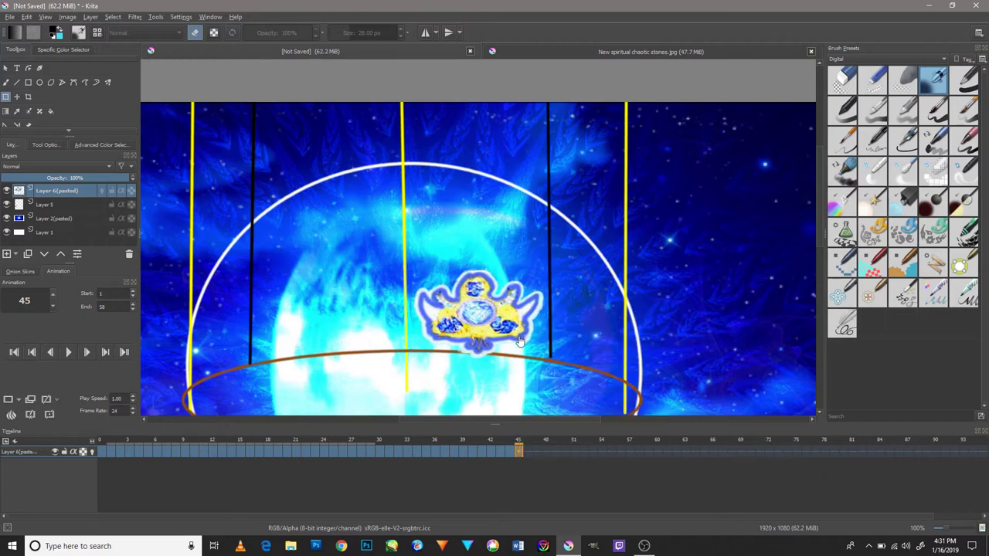
mouse_move(559, 261)
left_mouse_down()
mouse_move(566, 390)
mouse_move(520, 400)
left_mouse_up()
right_click(528, 452)
left_click(576, 397)
right_click(530, 453)
left_click(545, 411)
left_click_drag(545, 411, 561, 461)
- Key frames 48–50, rotating the emblem about 30° clockwise and shifting it slightly
right_click(549, 453)
left_click(563, 450)
left_click_drag(557, 363, 503, 392)
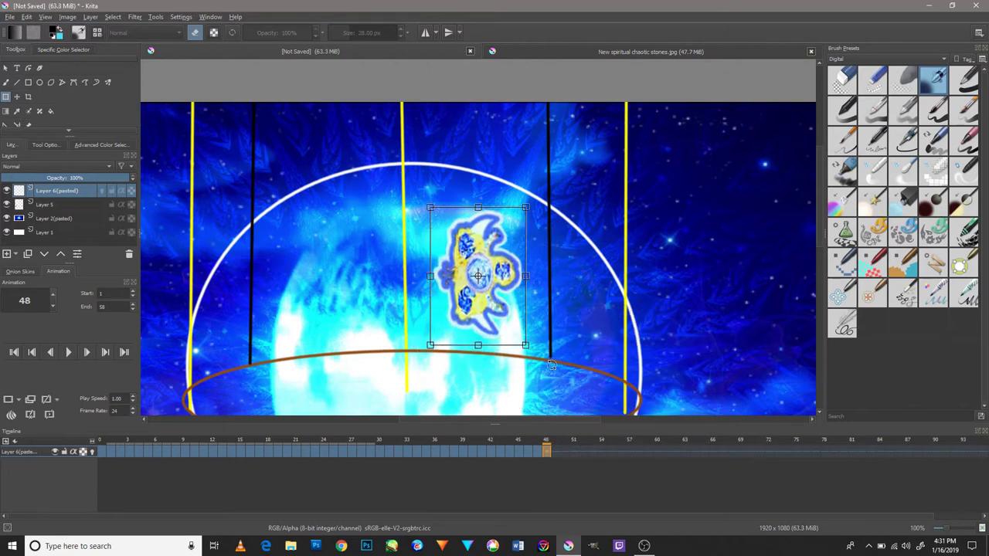
right_click(556, 452)
left_click(610, 430)
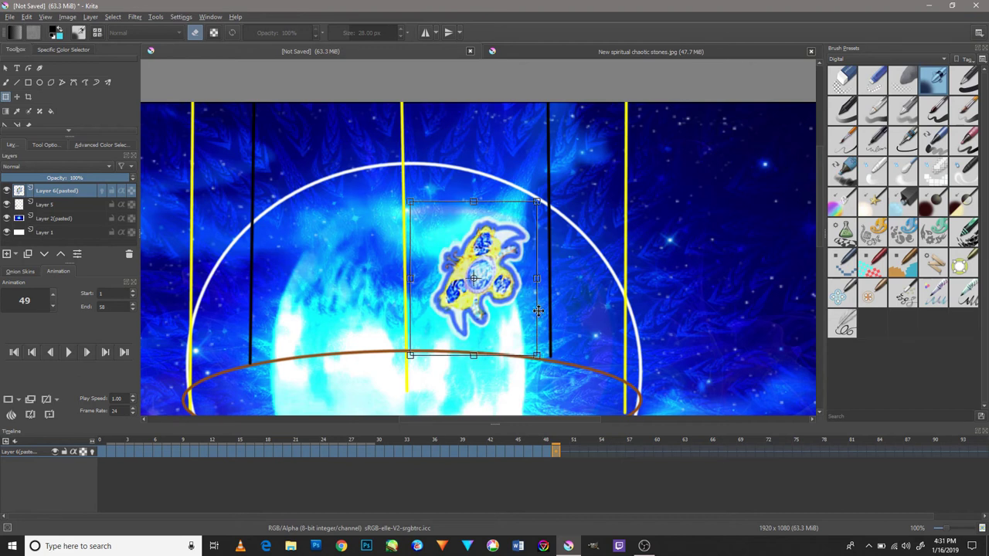
left_click_drag(556, 371, 547, 399)
right_click(562, 452)
left_click(610, 430)
left_click_drag(420, 353, 413, 354)
- Key frames 51–52, raising the emblem and turning it back upright
right_click(573, 453)
left_click(610, 430)
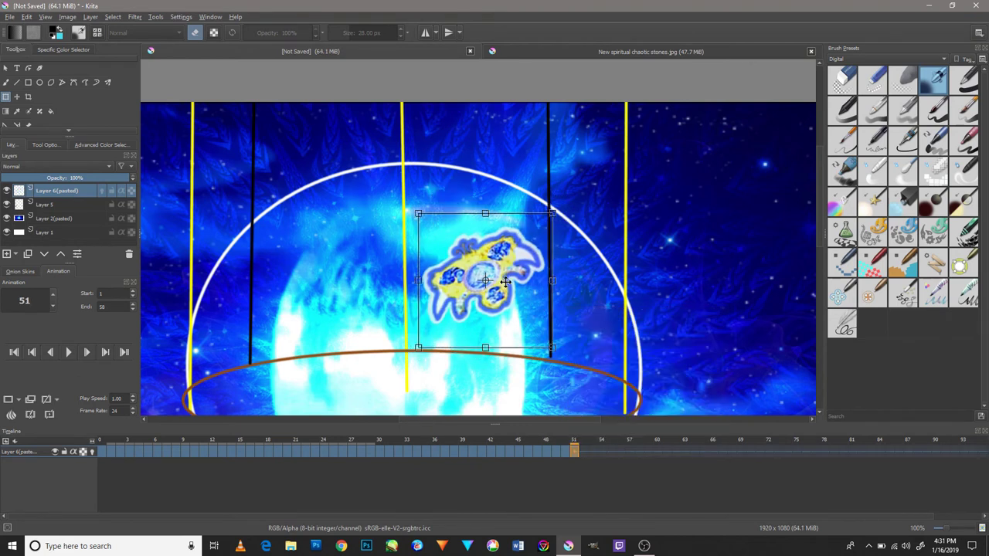
left_click_drag(495, 280, 493, 268)
left_click_drag(575, 364, 569, 350)
right_click(583, 453)
left_click(611, 430)
left_click_drag(510, 262, 511, 241)
- Key frames 53–56, shrinking the emblem slightly and tumbling it up toward centre
right_click(593, 453)
left_click(610, 430)
left_click_drag(550, 306, 549, 293)
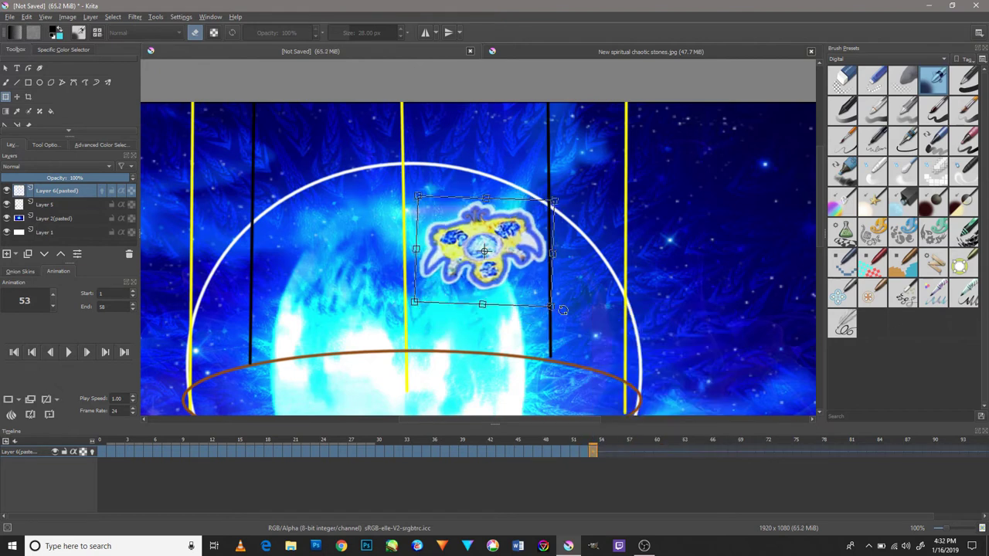
right_click(603, 453)
left_click(611, 431)
left_click_drag(511, 262, 507, 239)
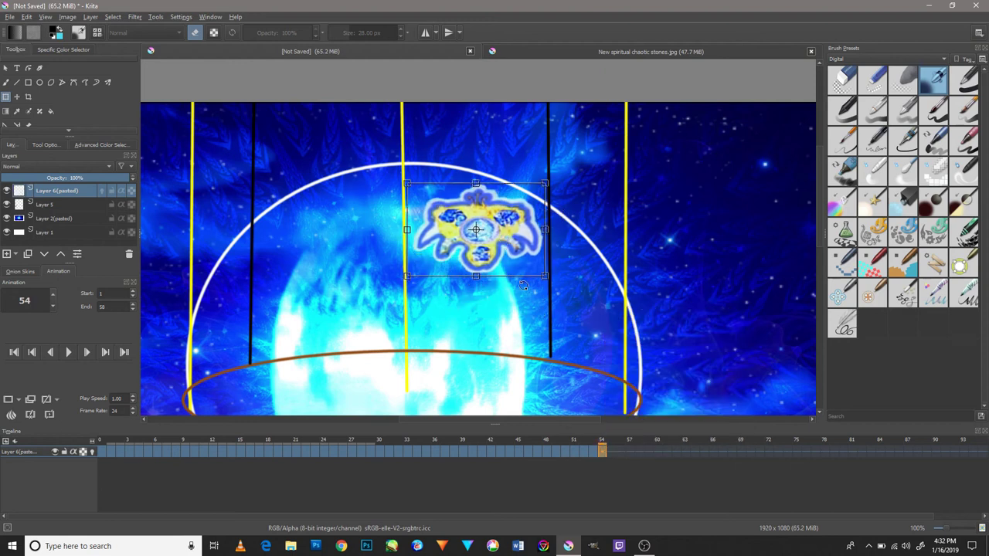
right_click(610, 452)
left_click(636, 432)
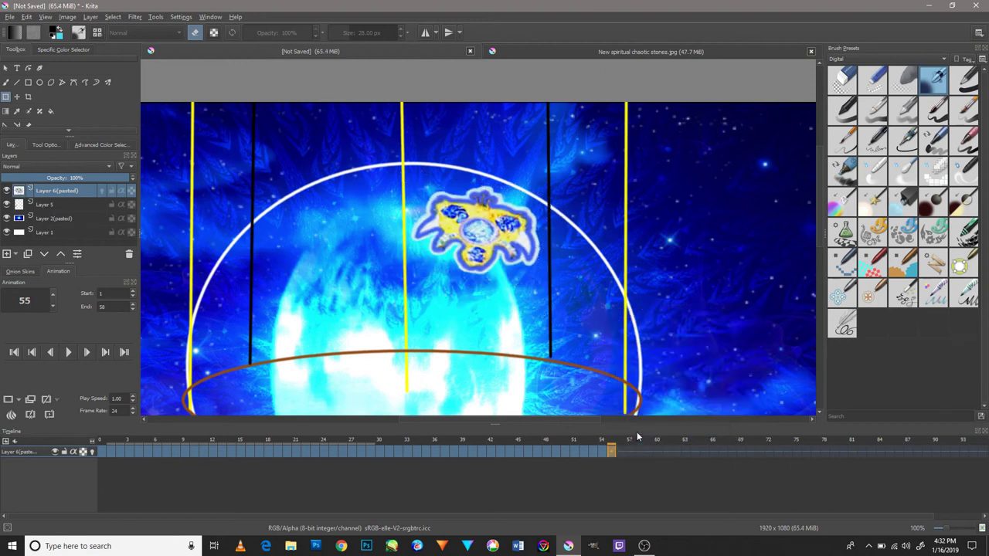
left_click_drag(410, 263, 406, 217)
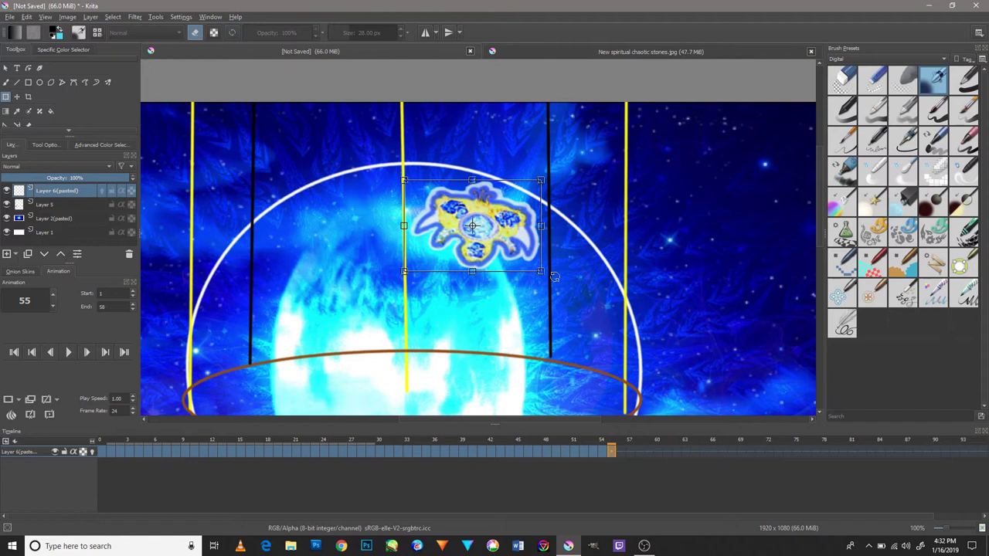
right_click(620, 453)
left_click(643, 434)
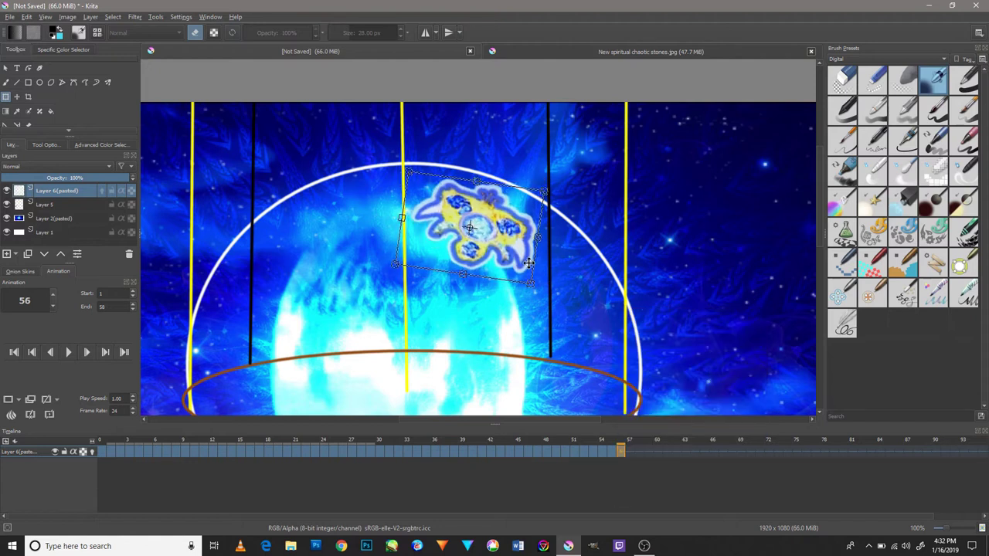
- Reposition and rotate the emblem, and add duplicate keyframes at frames 57 and 58
left_click_drag(406, 248, 400, 218)
right_click(628, 451)
left_click(652, 429)
mouse_move(560, 286)
left_mouse_down()
mouse_move(553, 251)
mouse_move(589, 342)
left_mouse_up()
right_click(638, 453)
left_click(641, 425)
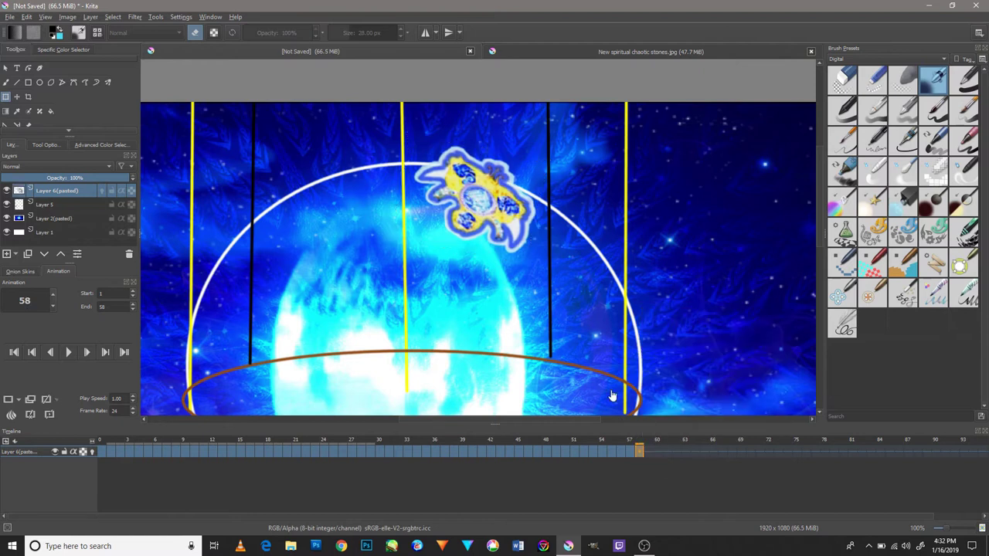
- Add emblem keyframes at frames 59, 60 and 61, rotating the emblem along the way
right_click(652, 453)
left_click(683, 379)
right_click(657, 457)
left_click(690, 384)
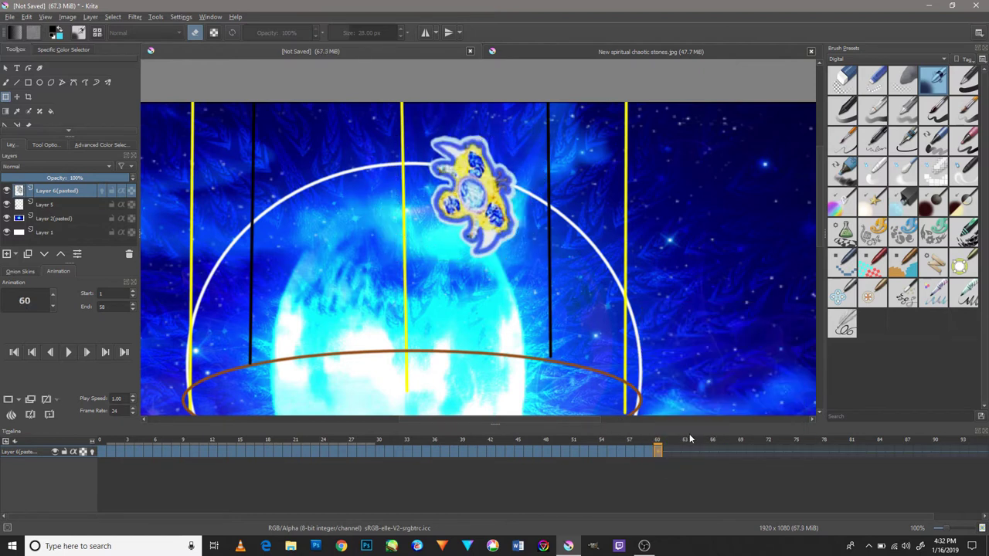
mouse_move(525, 301)
left_mouse_down()
mouse_move(502, 320)
mouse_move(510, 309)
left_mouse_up()
right_click(667, 452)
left_click(688, 430)
- Add emblem keyframes at frames 62, 63 and 64, changing its rotation
right_click(676, 453)
left_click(695, 430)
right_click(687, 451)
left_click(750, 434)
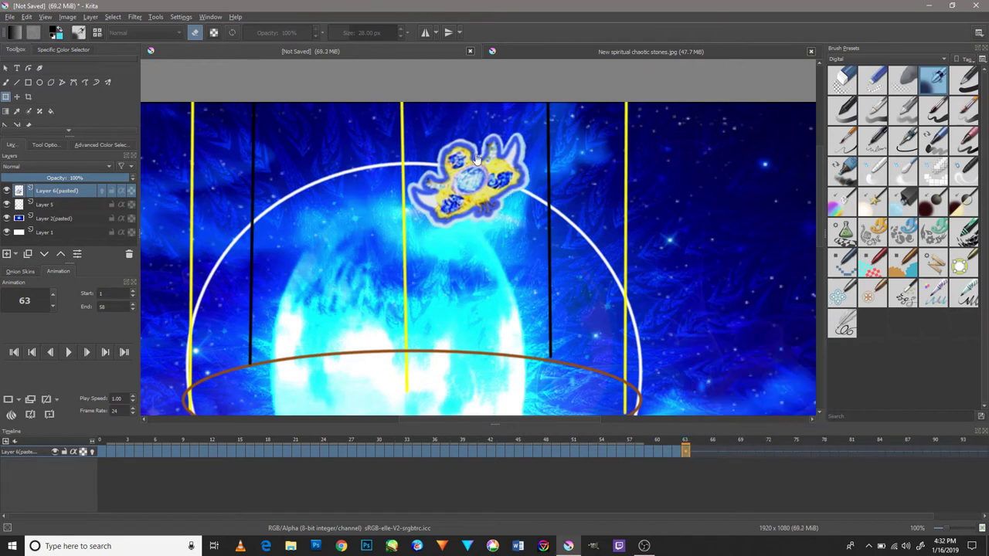
left_click_drag(477, 158, 510, 194)
right_click(693, 453)
left_click(730, 431)
- Add keyframes at frames 65 and 66 with the emblem rotated upright
right_click(701, 451)
left_click(749, 435)
left_click_drag(541, 207, 513, 195)
right_click(715, 454)
left_click(734, 429)
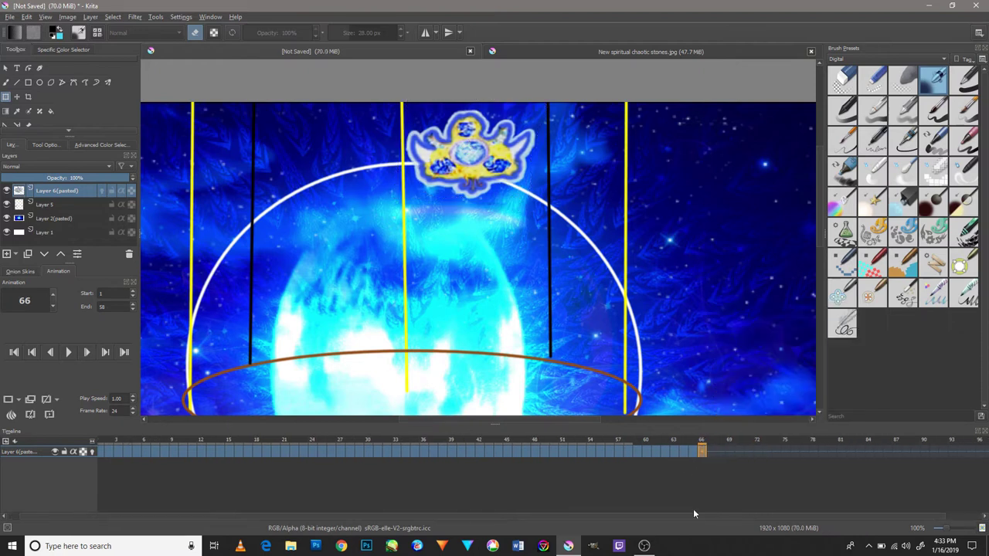
scroll(819, 517, "right", 1)
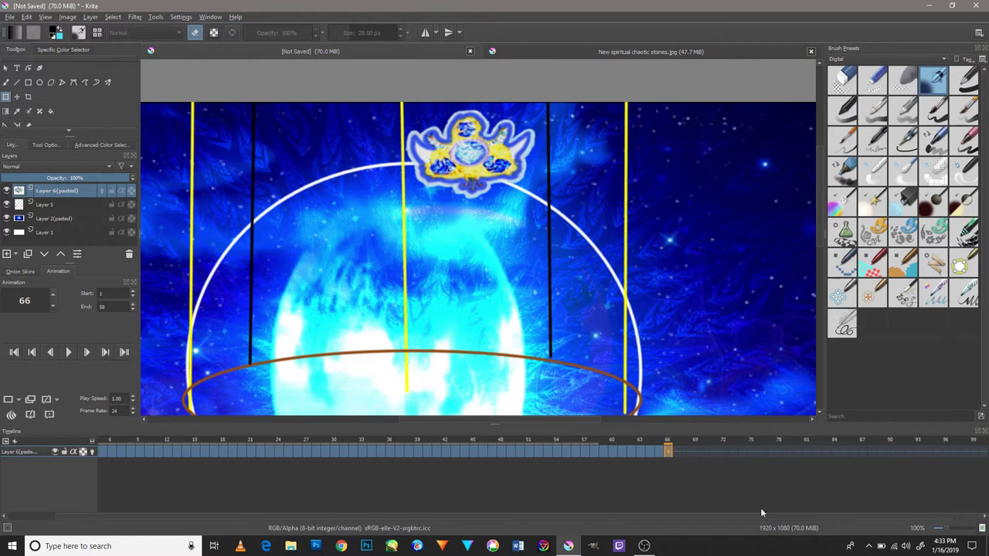
left_click(472, 137)
- Create keyframes at frames 68 and 69, moving the emblem up above the canvas
left_click(677, 451)
right_click(686, 451)
key("Escape")
left_click(493, 118)
right_click(698, 454)
left_click(750, 428)
left_click_drag(493, 117, 422, 74)
- Add keyframes at frames 70 to 72, sliding the emblem down into the canvas top
right_click(705, 453)
left_click(751, 428)
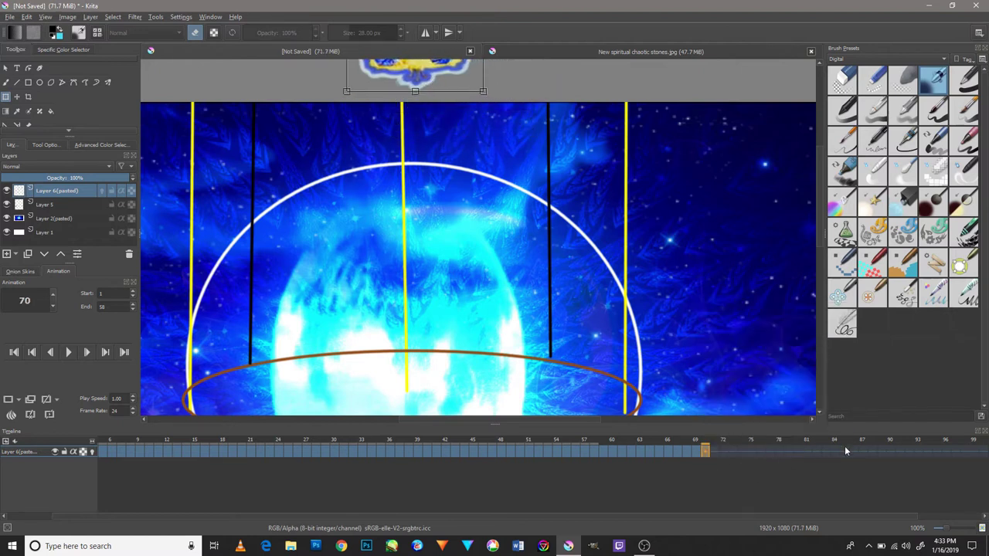
left_click(714, 452)
mouse_move(392, 85)
left_mouse_down()
mouse_move(481, 141)
mouse_move(455, 139)
left_mouse_up()
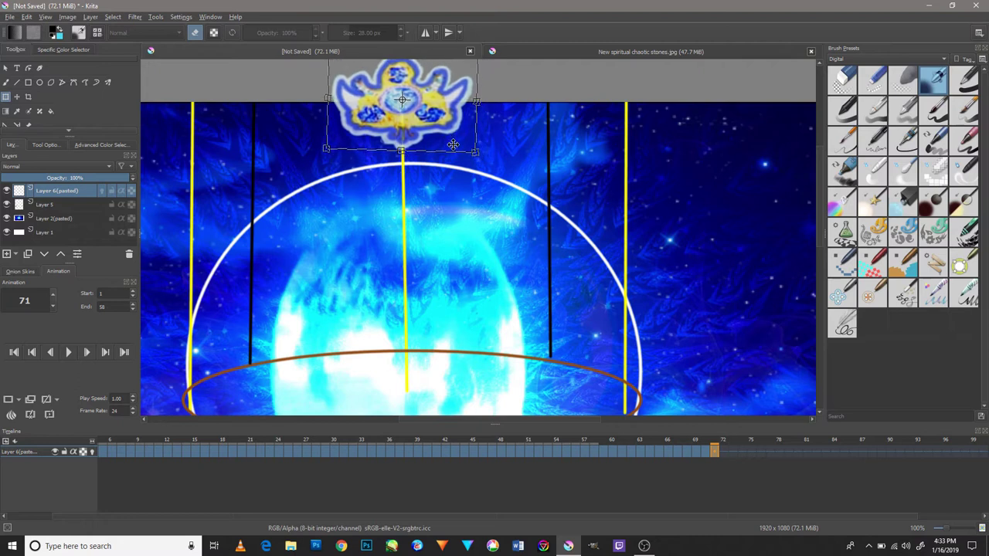
right_click(714, 454)
left_click(722, 454)
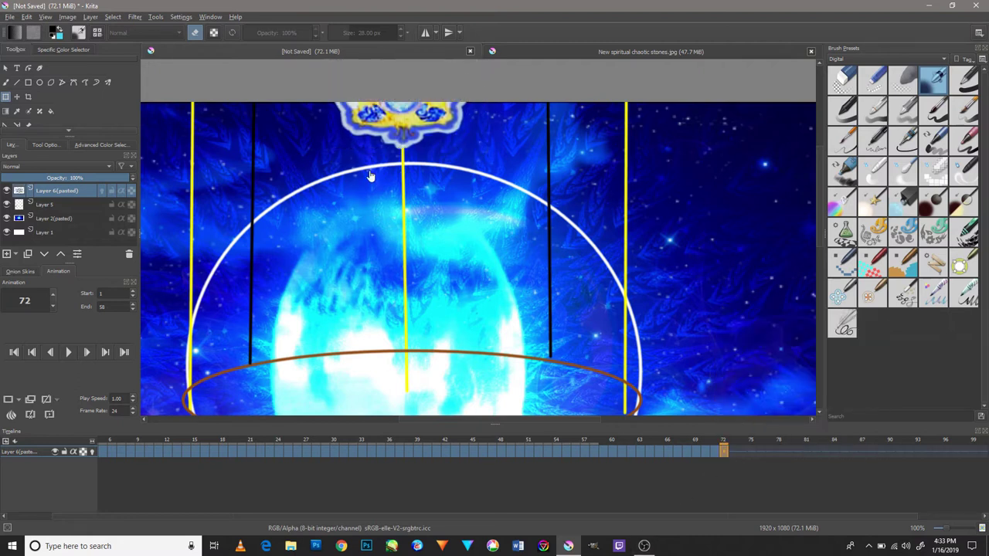
left_click_drag(420, 125, 431, 156)
- Add keyframes at frames 73 and 74, lowering the emblem about 43 px
right_click(733, 460)
left_click(754, 434)
right_click(743, 453)
left_click(761, 415)
left_click_drag(432, 159, 432, 192)
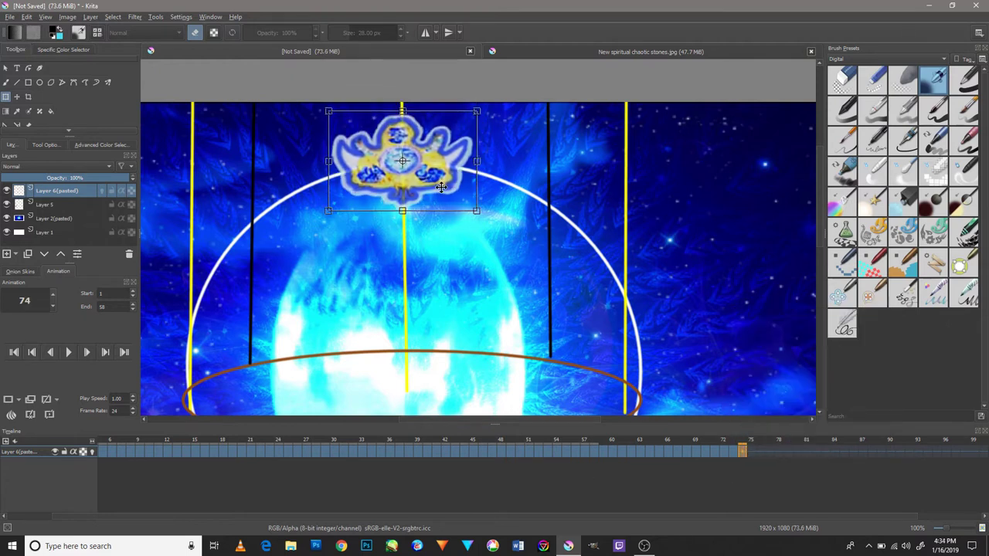
- Add keyframes at frames 75 and 76, lowering the emblem a little on each
right_click(752, 452)
left_click(765, 418)
left_click_drag(433, 174, 434, 197)
right_click(758, 452)
left_click(773, 431)
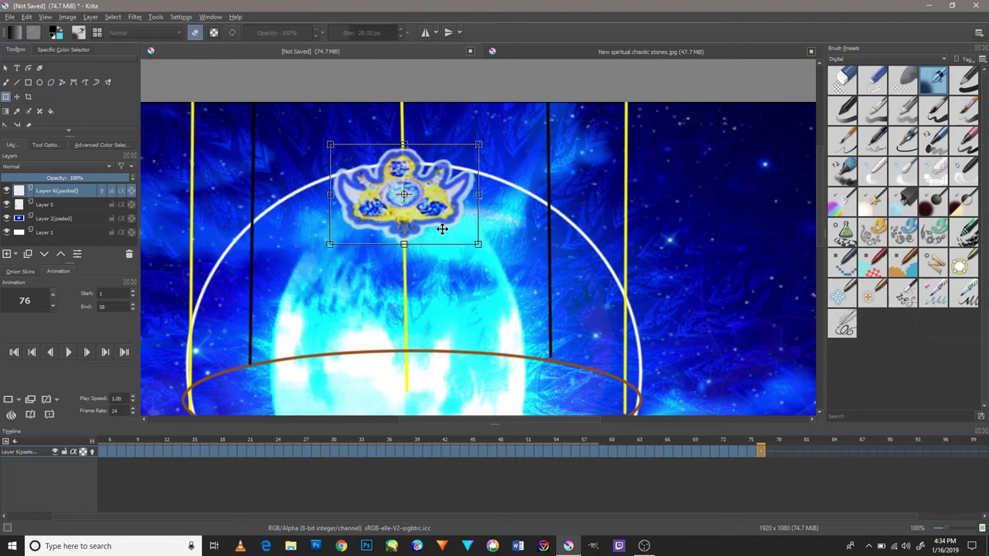
left_click_drag(444, 205, 445, 215)
- Add keyframes at frames 77, 78 and 79, nudging the emblem further down
right_click(769, 452)
left_click(776, 431)
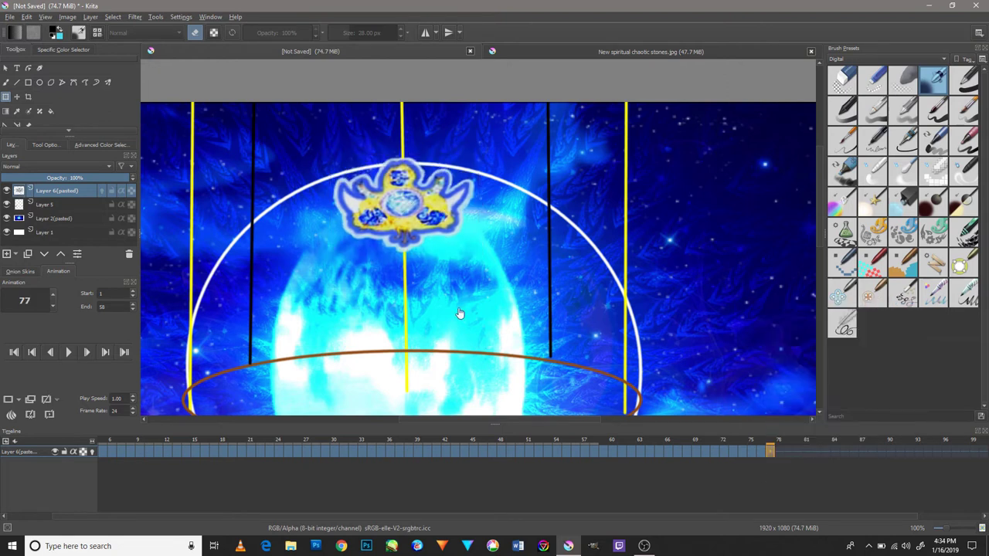
left_click_drag(390, 253, 391, 262)
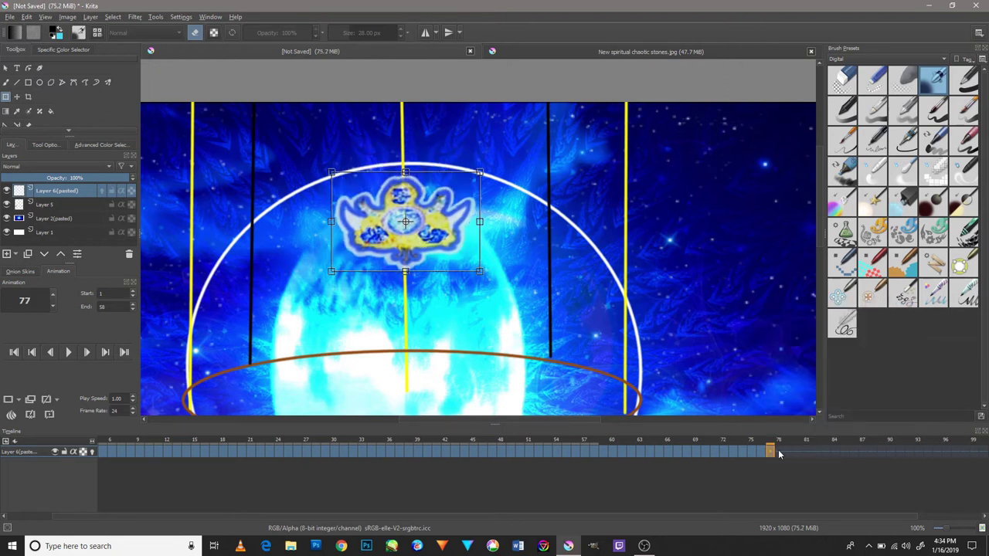
right_click(778, 455)
left_click(789, 433)
right_click(778, 456)
left_click(806, 431)
left_click_drag(426, 266, 432, 273)
- Add keyframes at frames 80, 81 and 82, lowering the emblem about 15 px
right_click(800, 456)
left_click(807, 428)
left_click(806, 455)
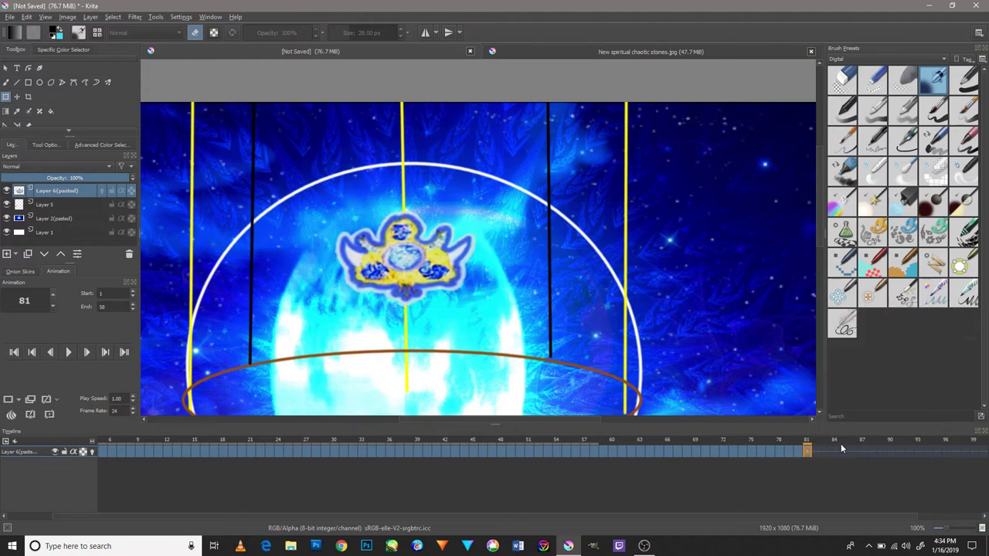
mouse_move(429, 284)
left_mouse_down()
mouse_move(430, 296)
mouse_move(433, 278)
left_mouse_up()
right_click(816, 452)
left_click(865, 357)
- Add keyframes at frames 83, 84 and 85, lowering the emblem about 15 px each
right_click(825, 452)
left_click(850, 390)
left_click_drag(429, 271, 430, 282)
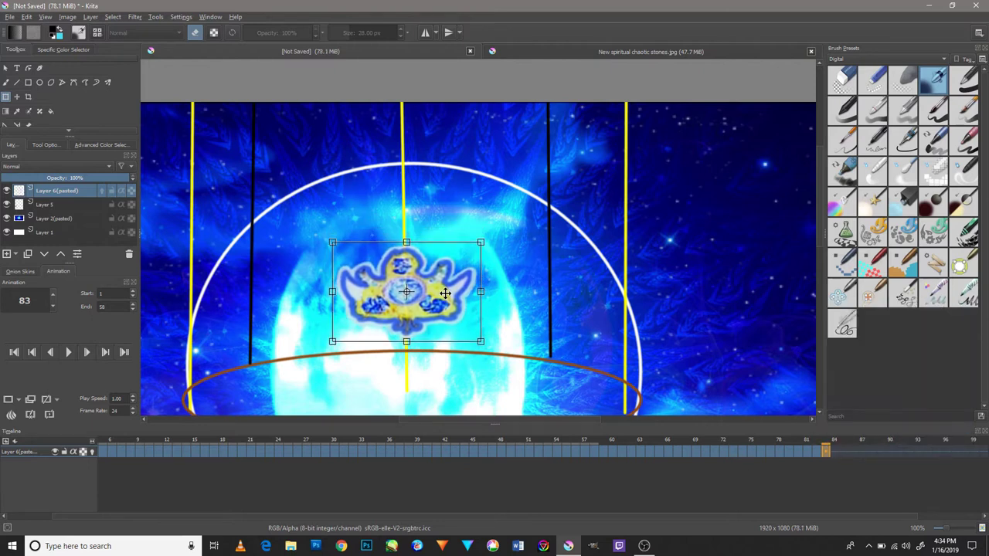
right_click(841, 450)
left_click(880, 438)
mouse_move(448, 306)
left_mouse_down()
mouse_move(448, 318)
mouse_move(401, 329)
left_mouse_up()
right_click(839, 454)
left_click(865, 431)
- Add keyframes at frames 86 and 87, lowering the emblem about 20 px toward the ellipse
right_click(852, 451)
left_click(865, 431)
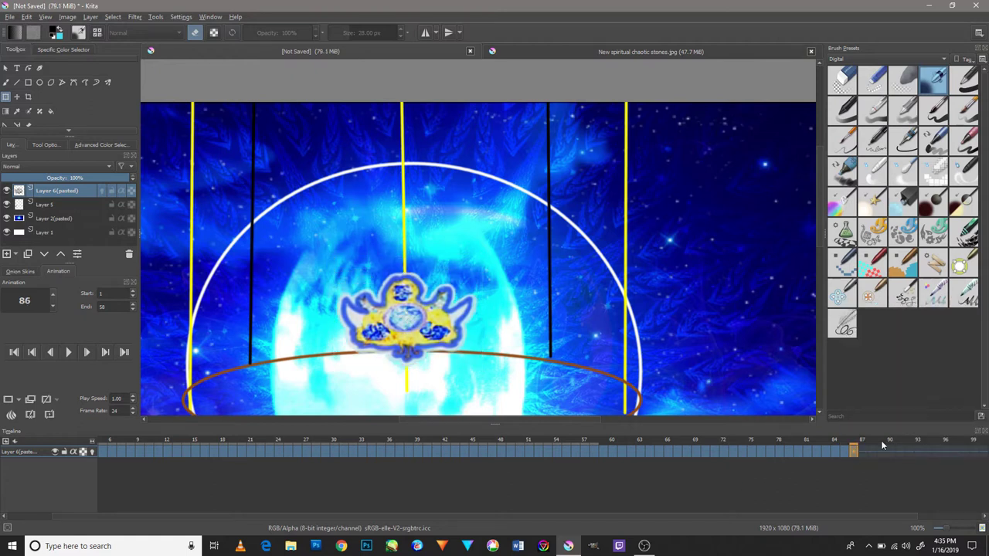
left_click_drag(666, 349, 691, 257)
key("ctrl+t")
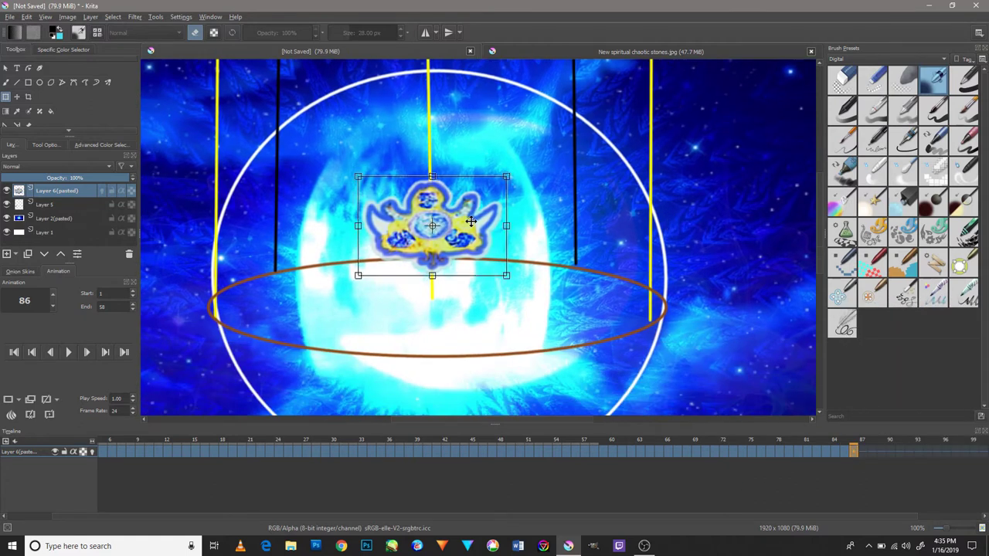
right_click(850, 453)
left_click(864, 429)
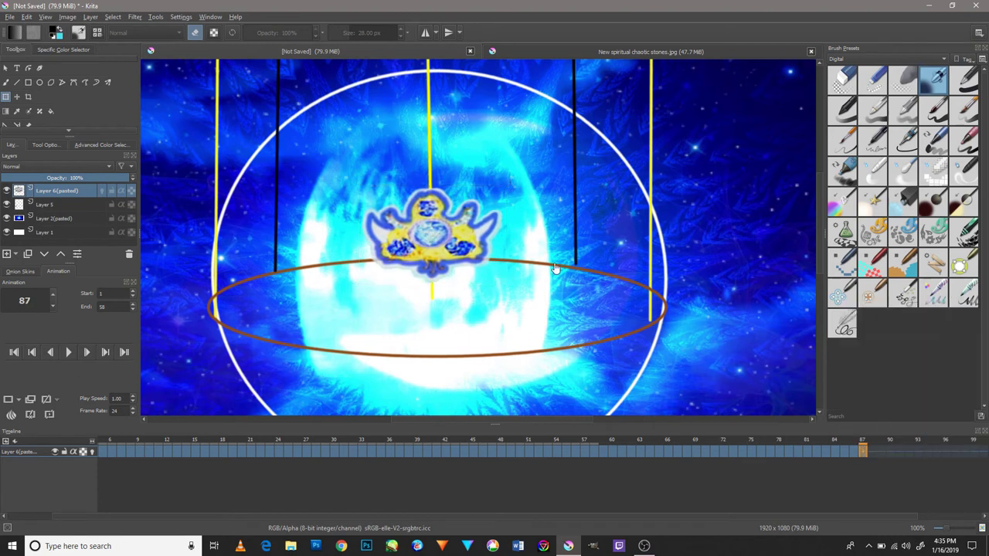
left_click_drag(459, 237, 462, 253)
- Add keyframes at frames 88 to 90, enlarging the emblem slightly at the ellipse centre
right_click(874, 453)
left_click(888, 431)
left_click_drag(461, 271, 464, 293)
right_click(844, 454)
left_click(888, 430)
left_click_drag(510, 316, 507, 324)
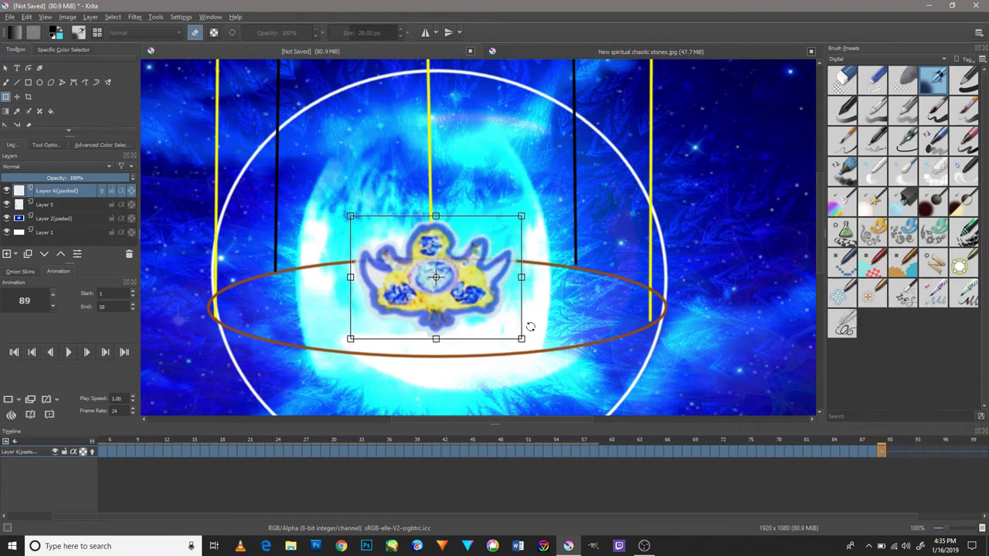
right_click(906, 460)
left_click(889, 430)
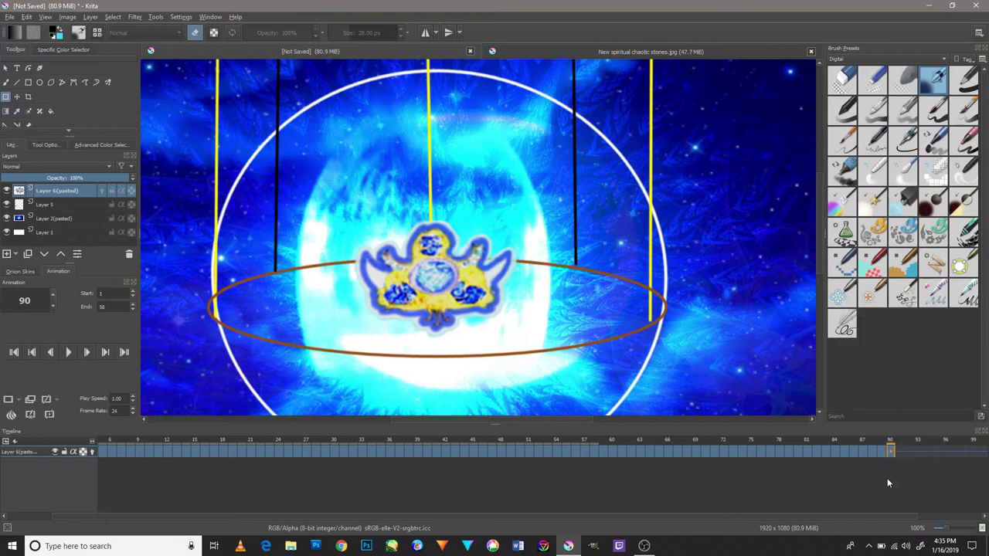
- Set the animation end to frame 90 and play the preview, then stop it
type("0")
key("Return")
left_click(68, 352)
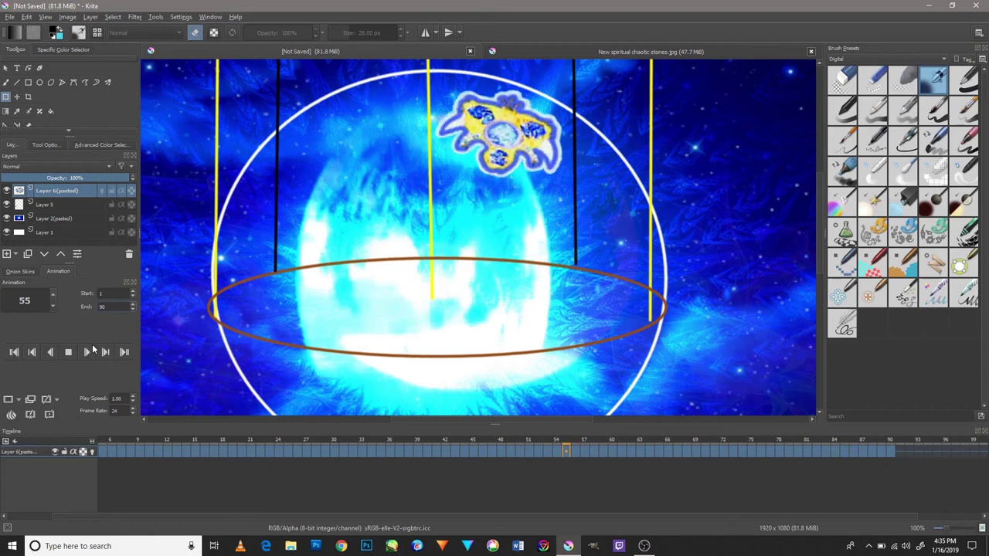
left_click(67, 353)
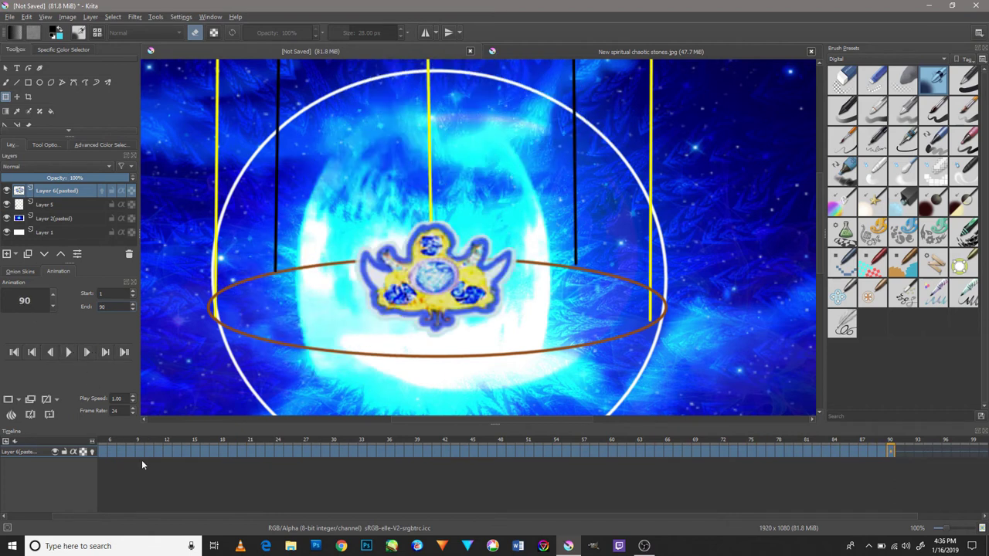
- Zoom and recentre the view on the nebula scene, then go to the stones image
scroll(421, 247, "down", 3)
scroll(422, 247, "up", 5)
scroll(422, 248, "down", 3)
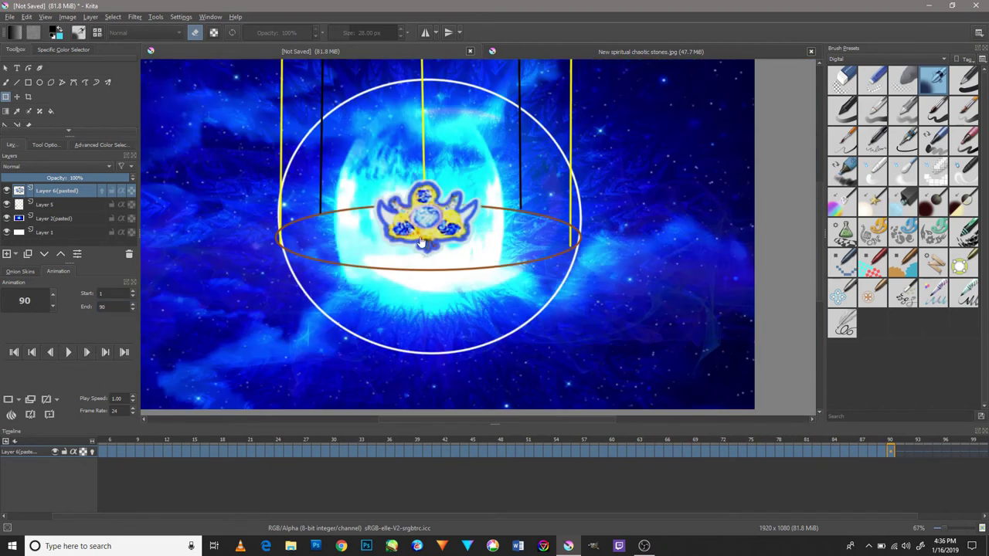
left_click_drag(421, 244, 429, 232)
left_click(518, 51)
- Box-select the red-yellow stone in the stones image and cut it out
scroll(479, 232, "down", 1)
scroll(479, 232, "down", 2)
left_click(5, 96)
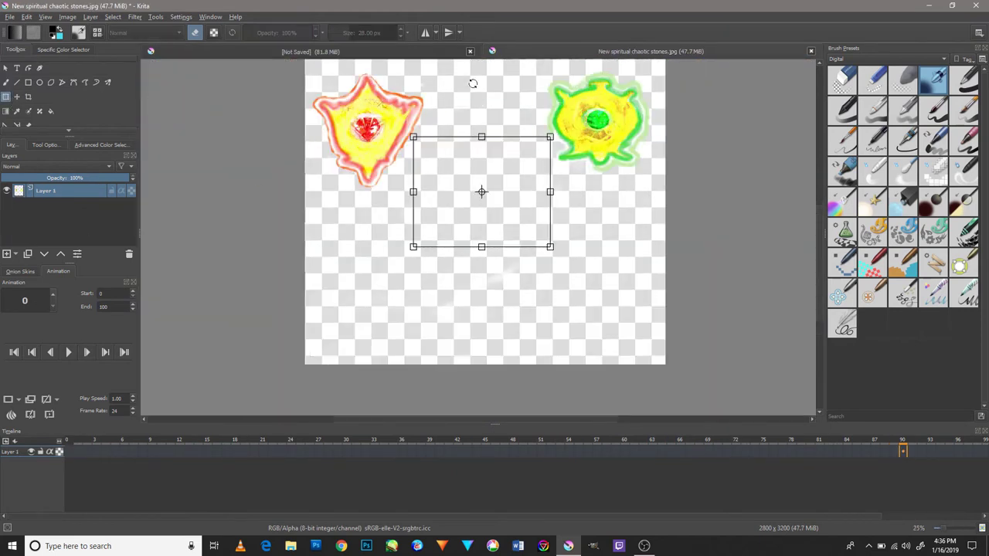
left_click_drag(437, 74, 435, 84)
key("Return")
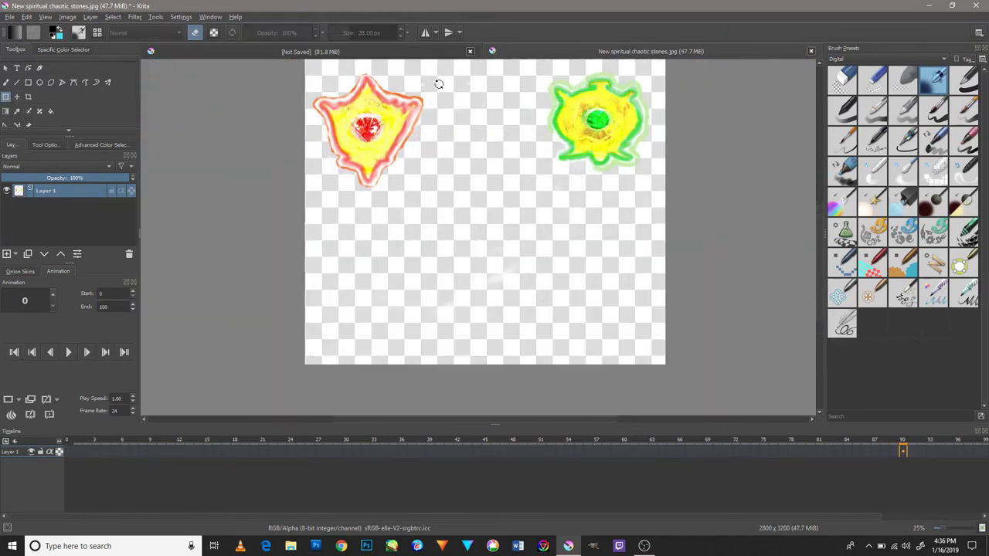
key("b")
left_click_drag(444, 67, 298, 205)
left_click(6, 97)
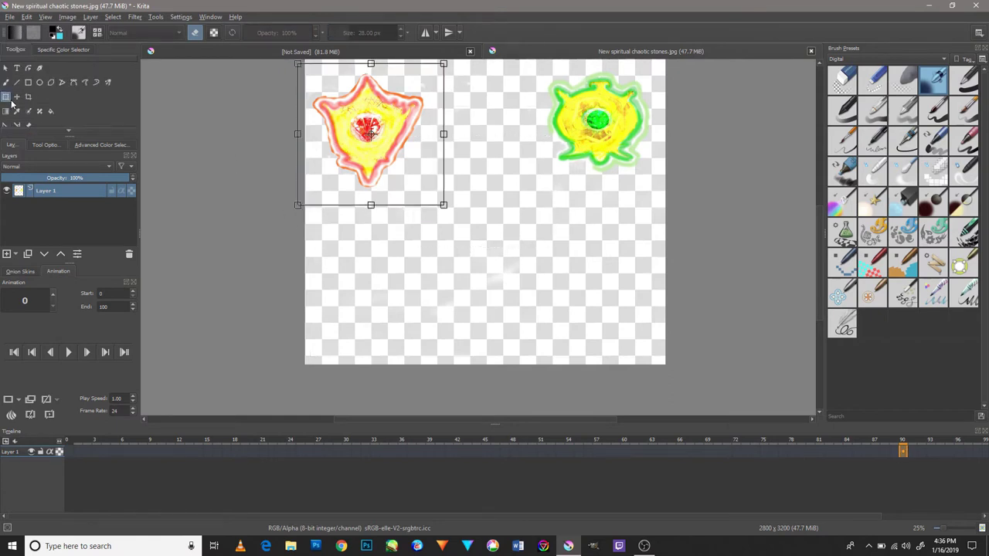
left_click(26, 16)
left_click(43, 41)
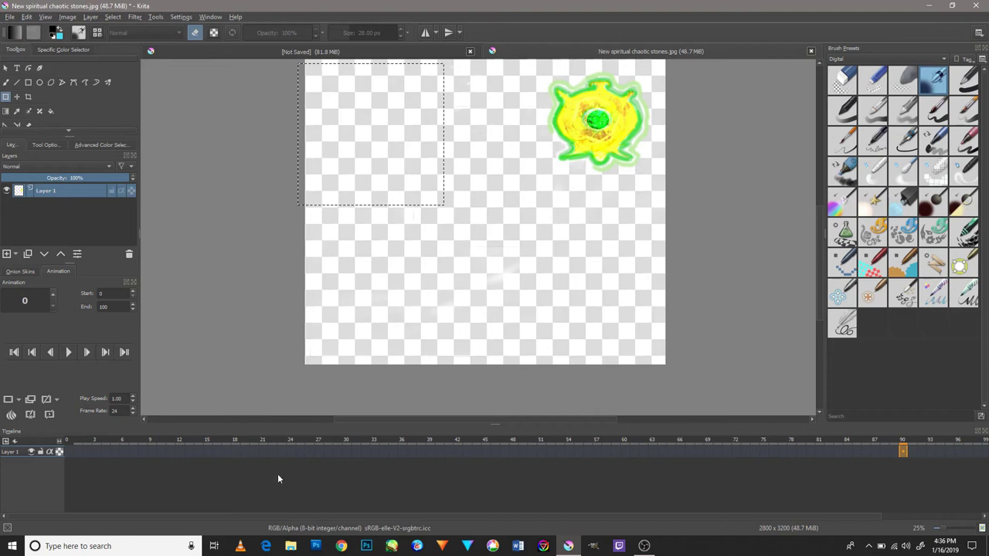
- Paste the red gem into the nebula scene as a new layer, moved to the upper left
left_click(332, 51)
key("ctrl+v")
key("Return")
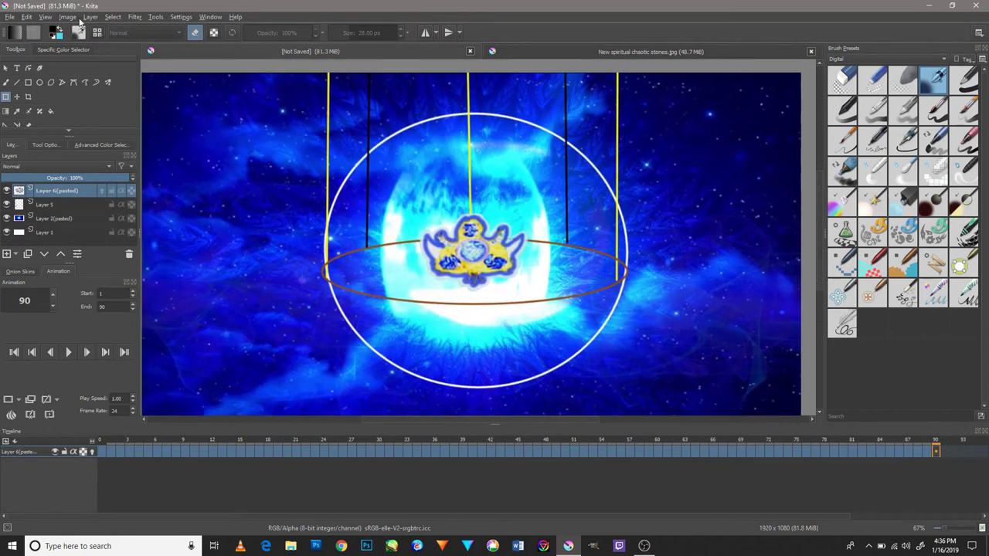
left_click(43, 16)
key("Escape")
key("ctrl+v")
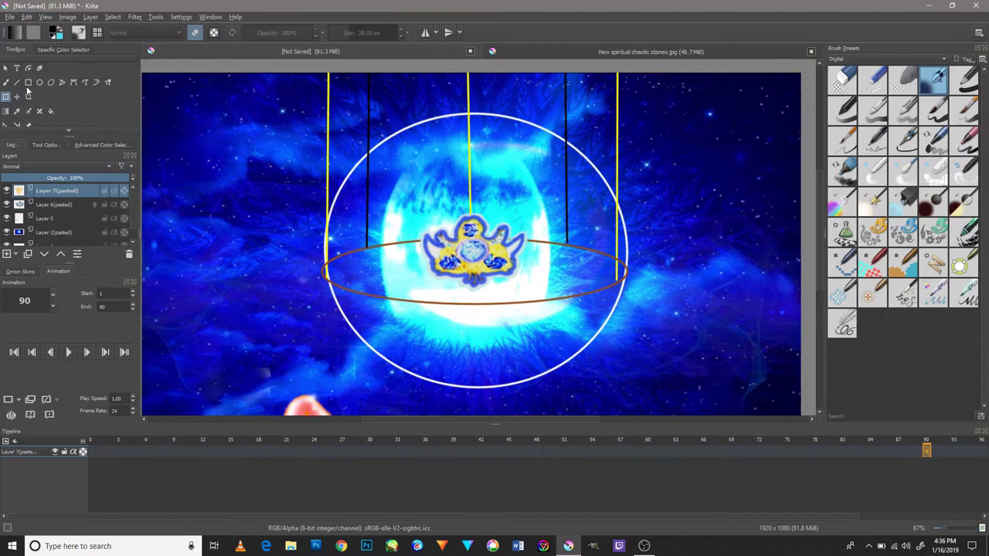
left_click_drag(311, 402, 381, 212)
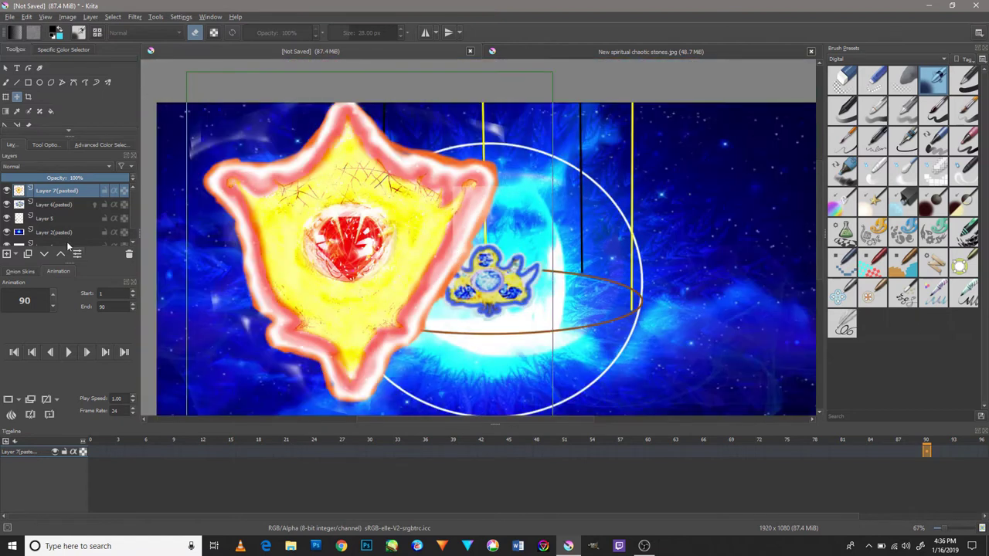
left_click(6, 82)
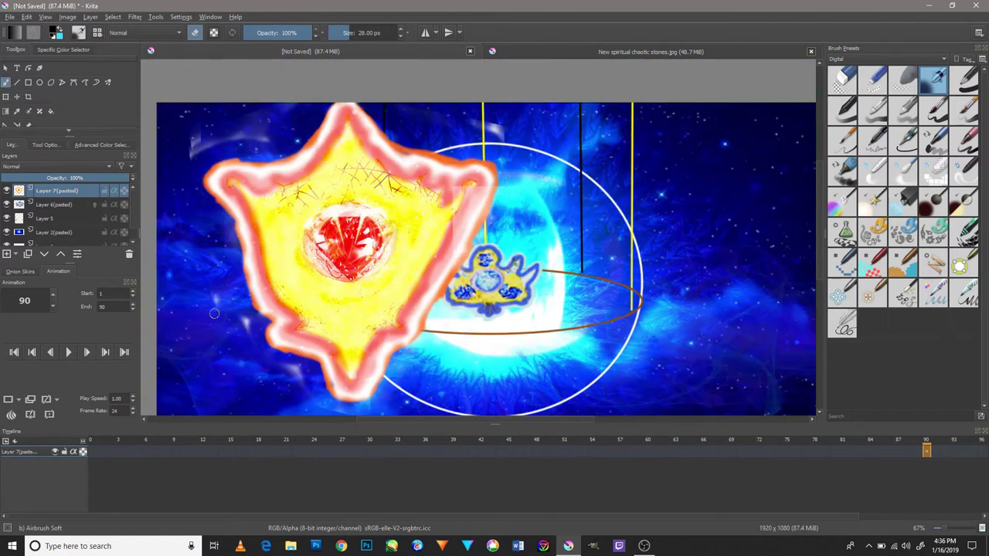
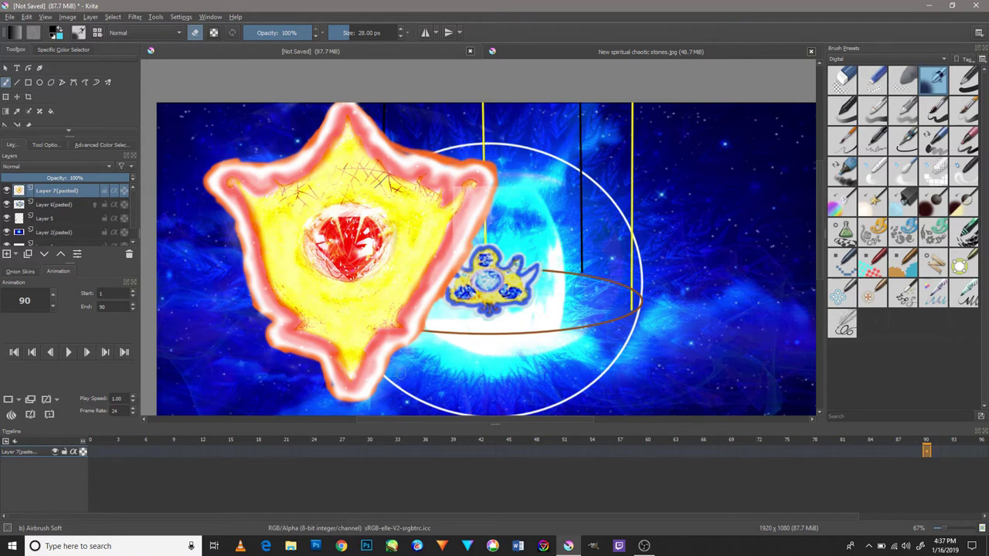
- Shrink the pasted red star gem with the Transform tool and move it inside the ring
scroll(388, 393, "up", 1)
scroll(410, 358, "up", 2)
scroll(410, 357, "down", 3)
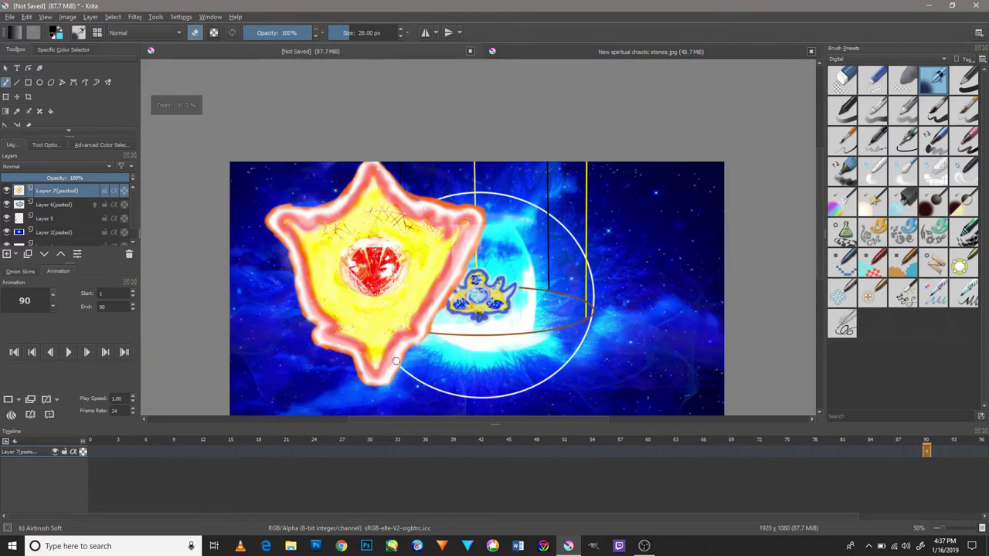
scroll(437, 364, "up", 2)
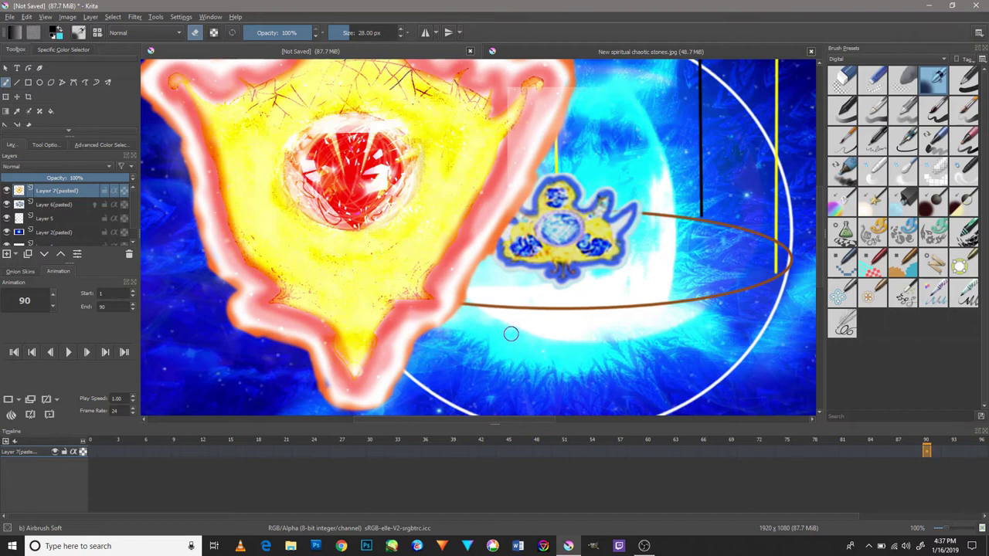
scroll(511, 334, "down", 5)
scroll(443, 353, "up", 3)
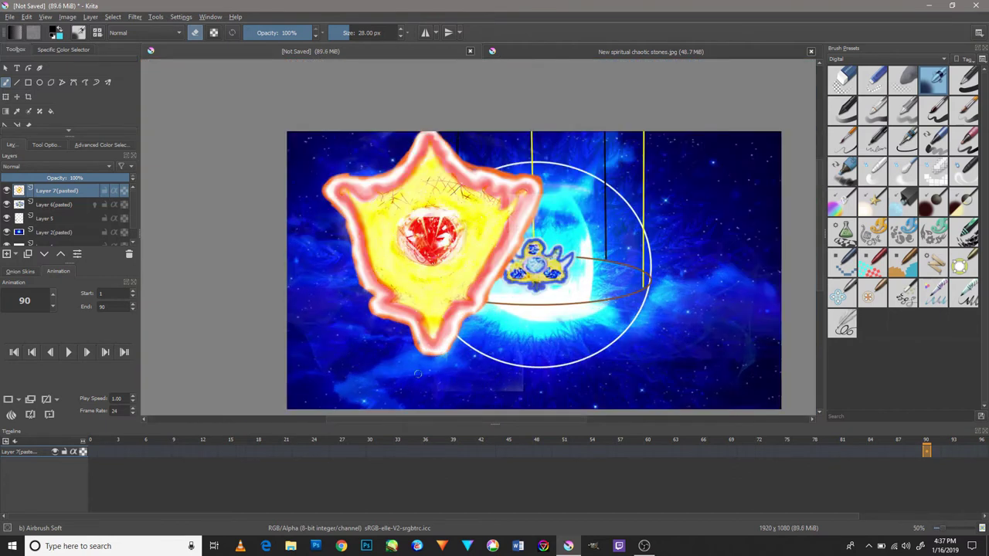
left_click(5, 96)
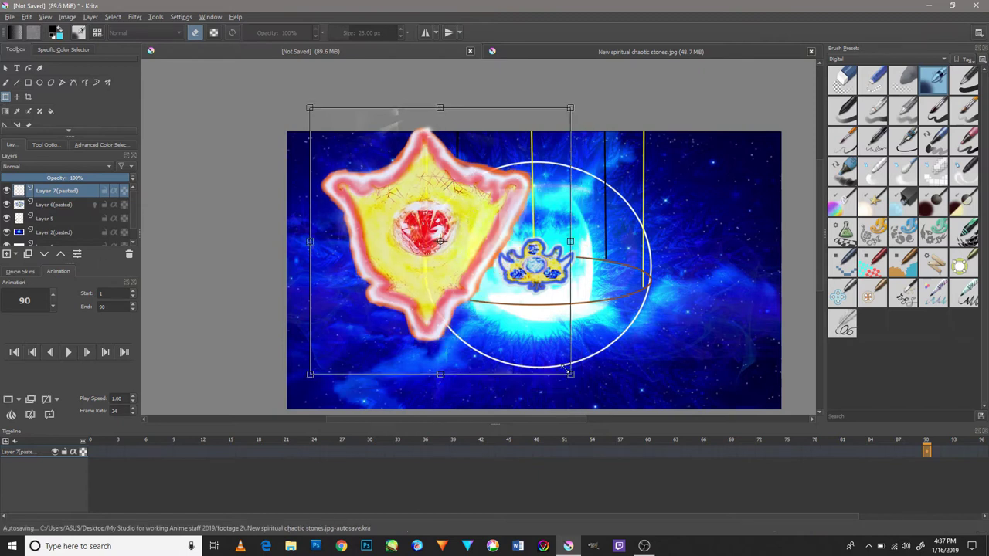
left_click_drag(587, 399, 441, 221)
left_click_drag(371, 164, 492, 225)
left_click_drag(556, 289, 606, 329)
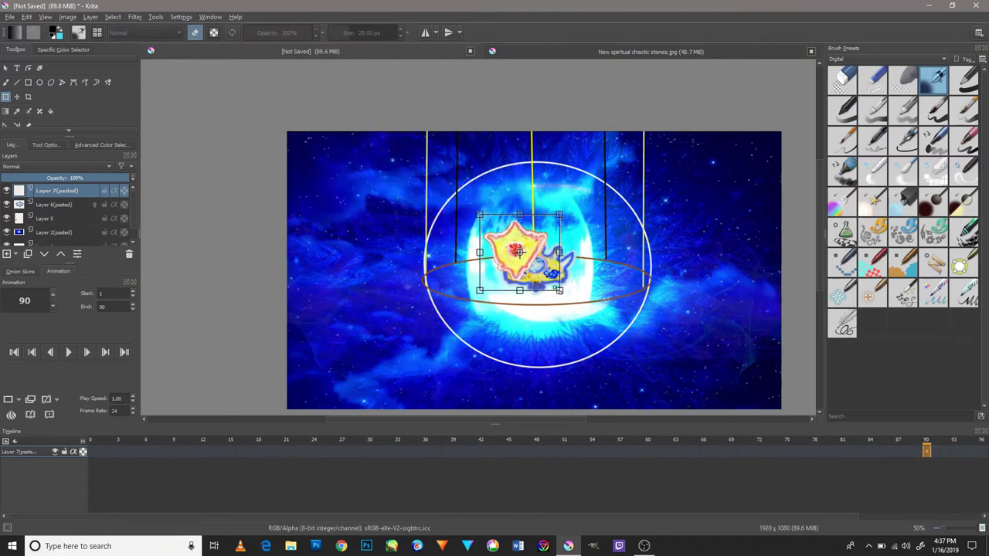
- Enlarge the star slightly and place it on the ring's left, beside the crown
scroll(564, 287, "up", 2)
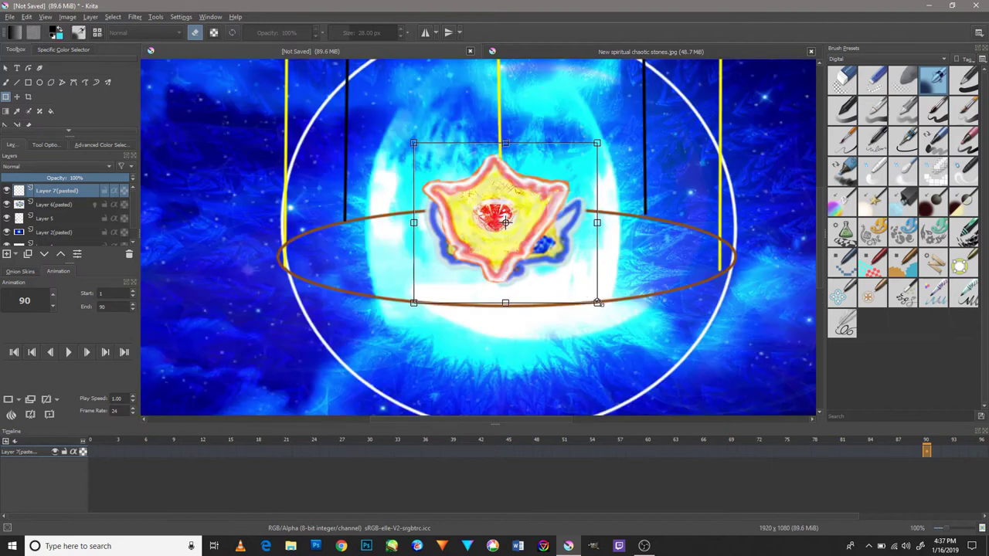
left_click_drag(598, 303, 609, 313)
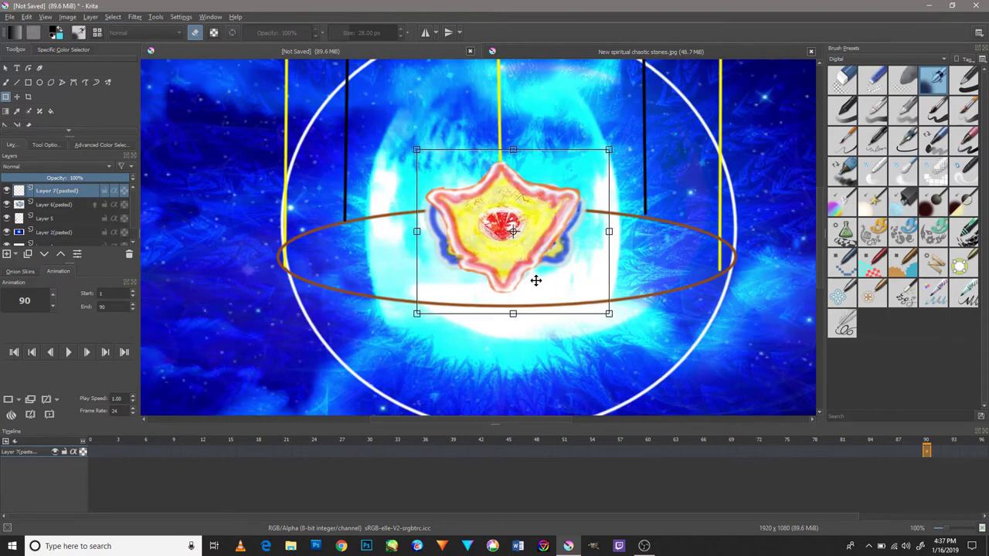
mouse_move(586, 307)
left_mouse_down()
mouse_move(437, 317)
mouse_move(443, 323)
mouse_move(442, 296)
left_mouse_up()
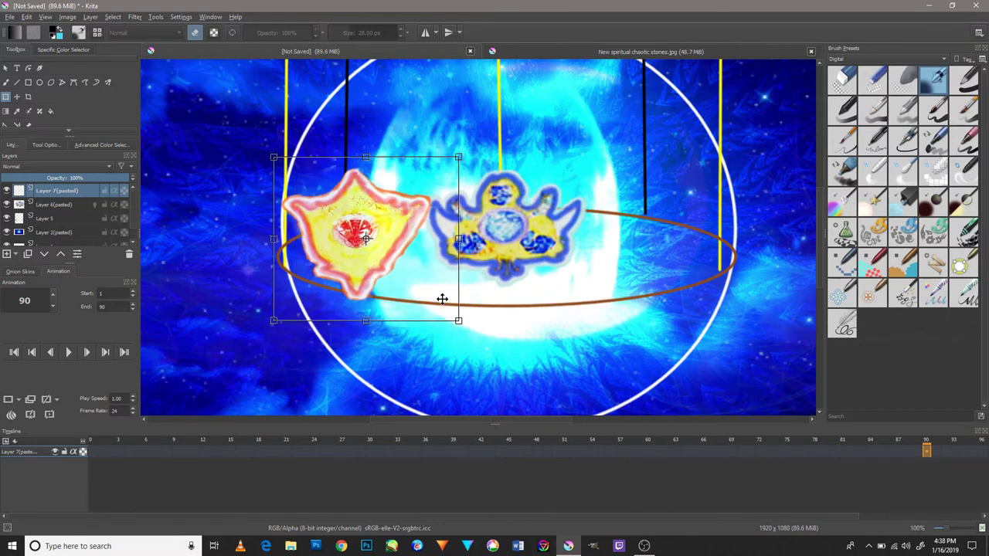
scroll(454, 313, "up", 2)
scroll(459, 316, "down", 4)
scroll(507, 309, "up", 1)
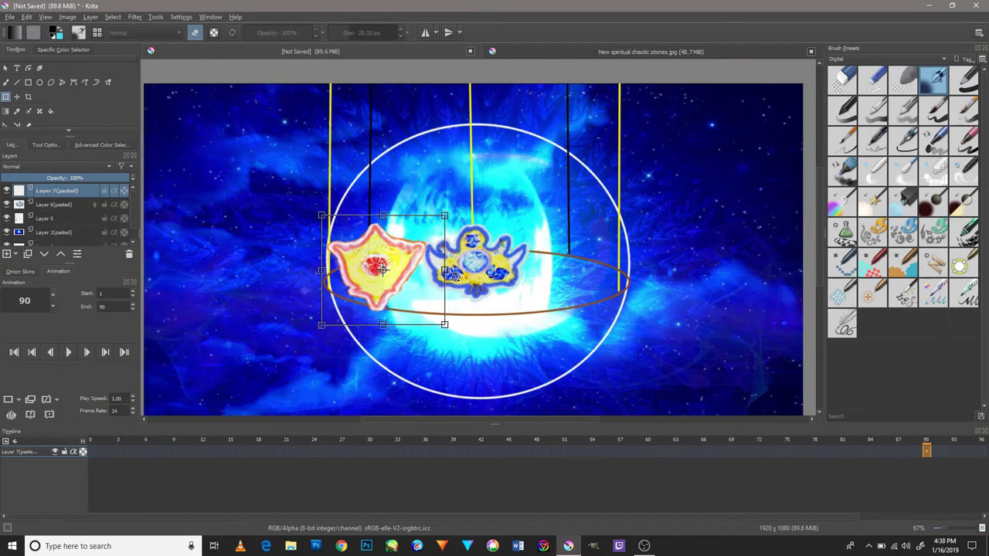
mouse_move(429, 303)
left_mouse_down()
mouse_move(417, 299)
mouse_move(537, 305)
mouse_move(417, 312)
left_mouse_up()
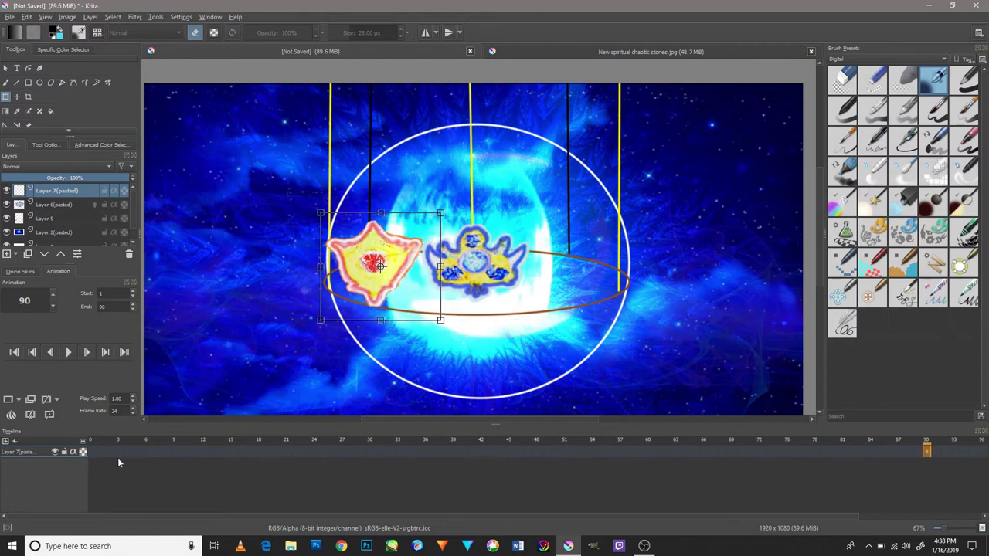
- Make frame 0 of the red star layer a duplicated keyframe
left_click(93, 452)
right_click(95, 452)
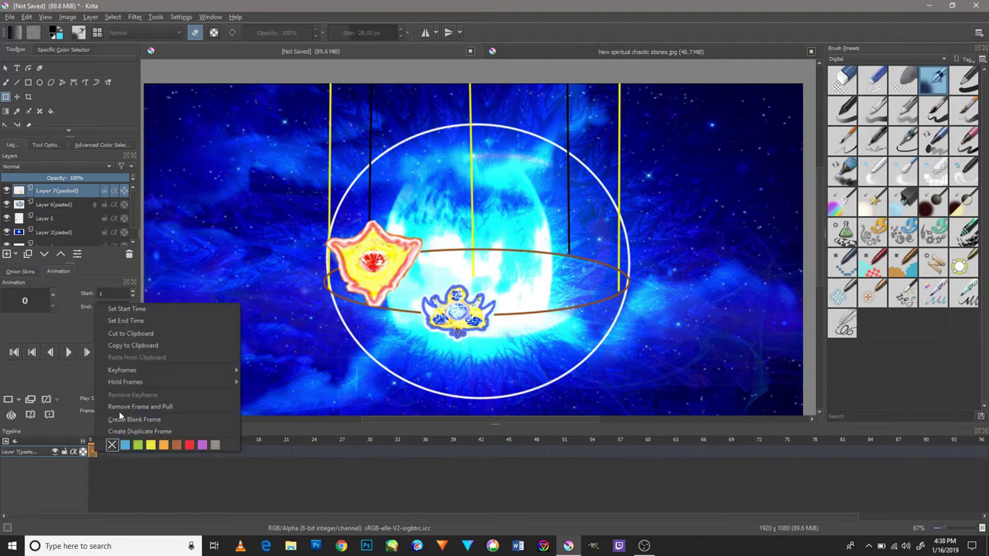
left_click(149, 432)
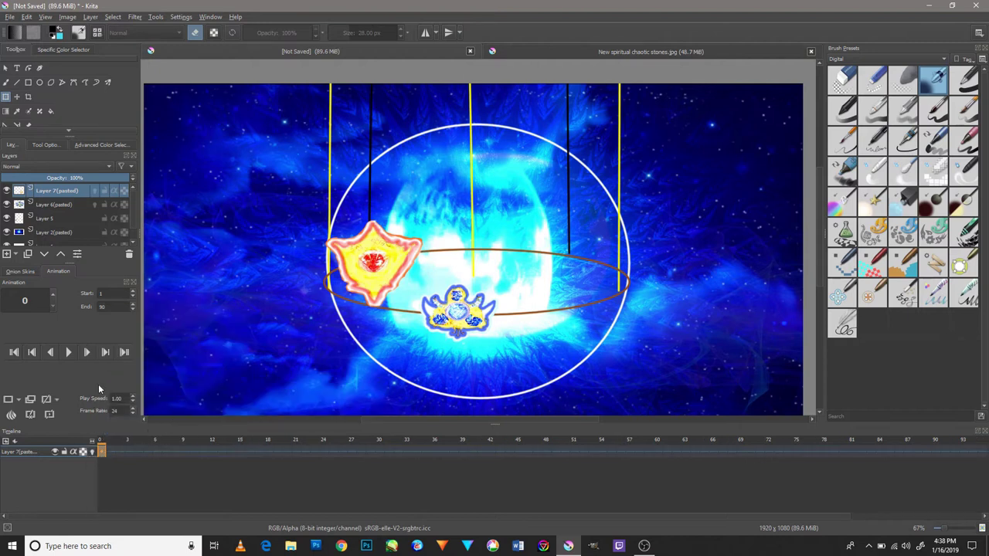
- Play the animation to preview the crown's orbit, then stop and select Layer 7
left_click(60, 206)
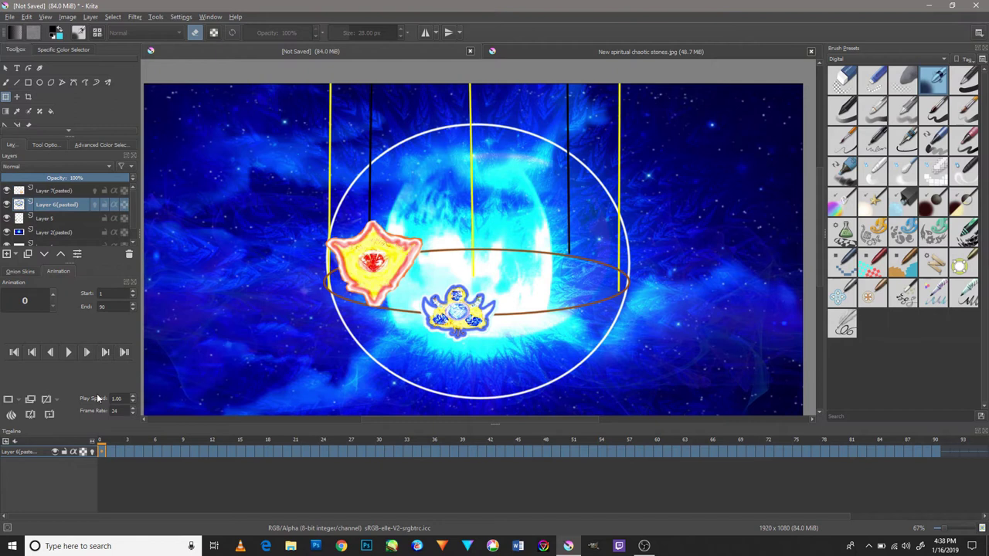
left_click(70, 353)
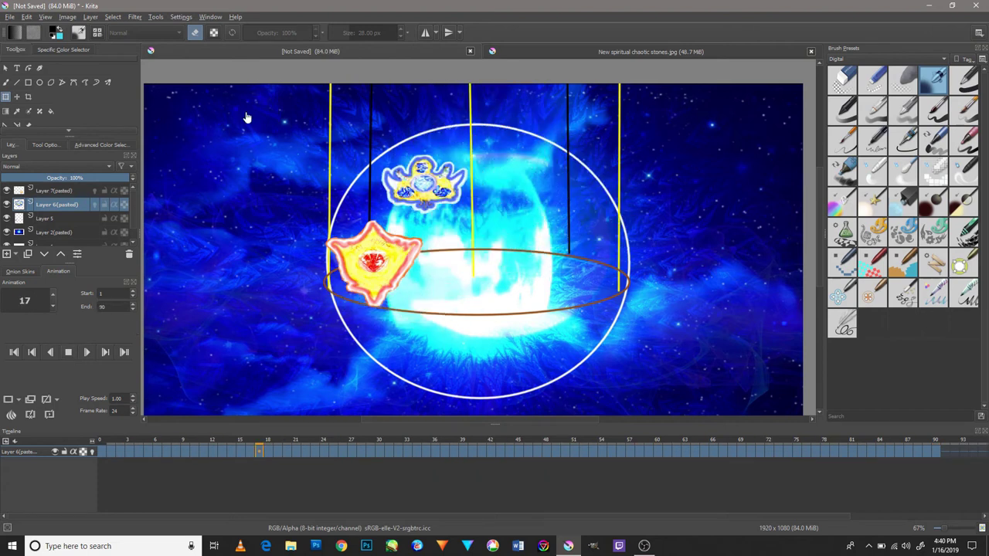
left_click(68, 351)
left_click(62, 191)
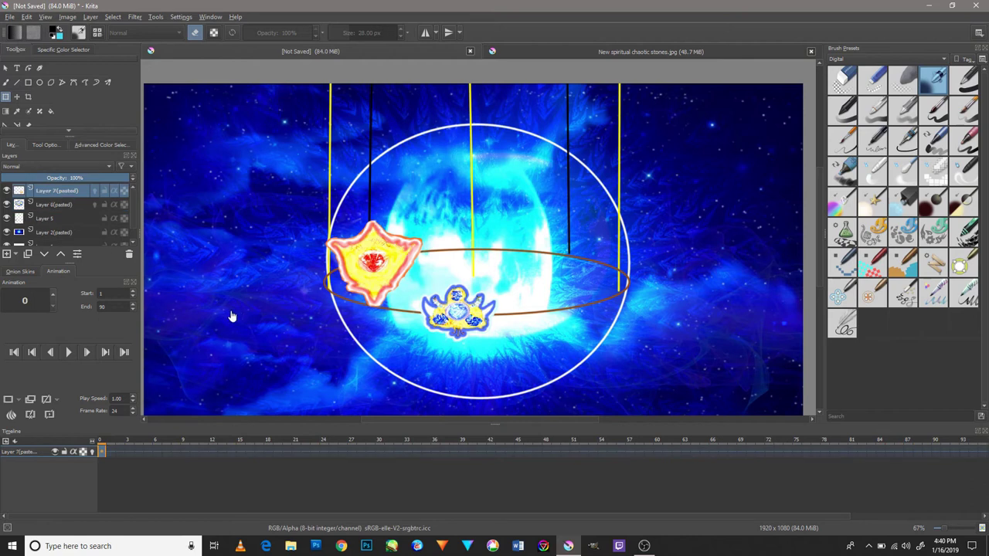
- Shrink the red star a little and move it to the ring's top centre above the crown
left_click(378, 269)
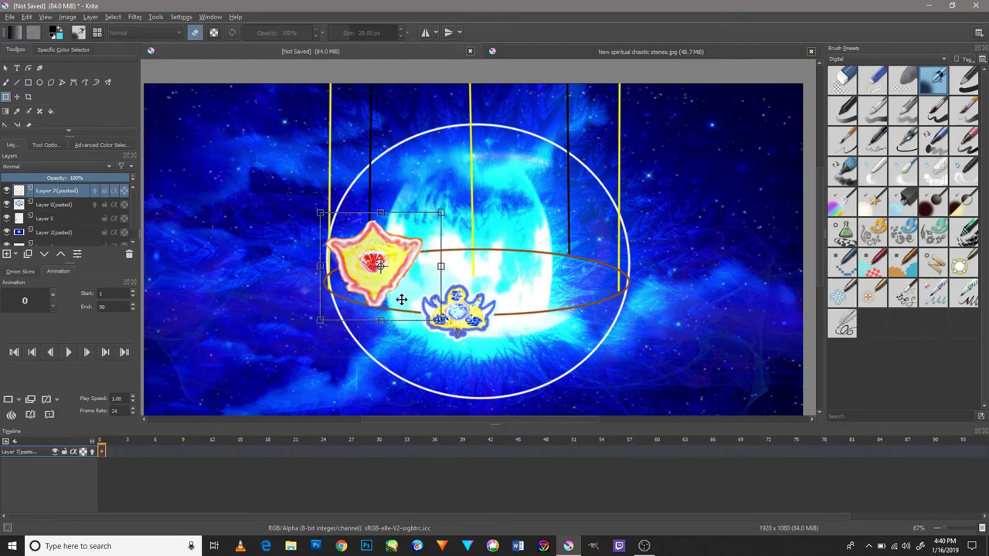
left_click_drag(441, 320, 418, 299)
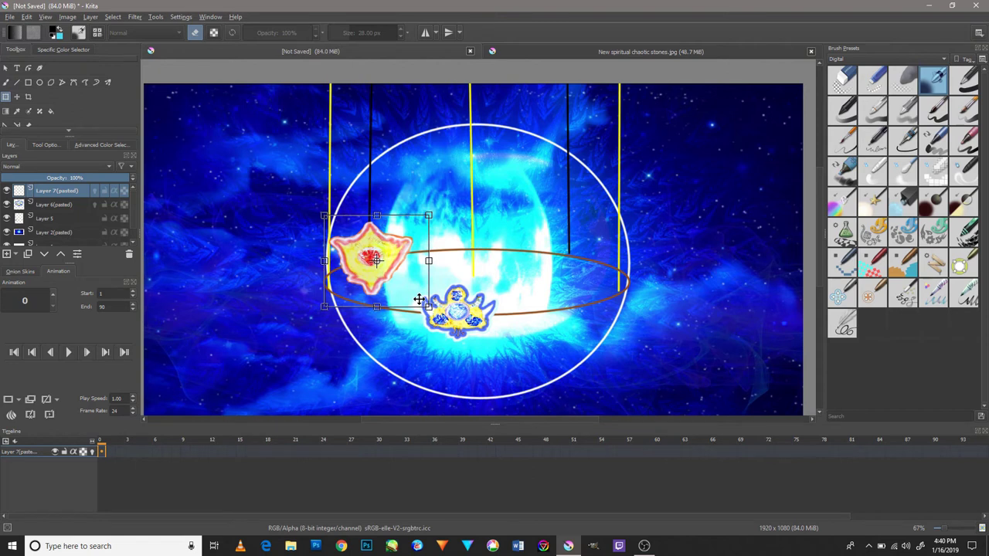
key("Return")
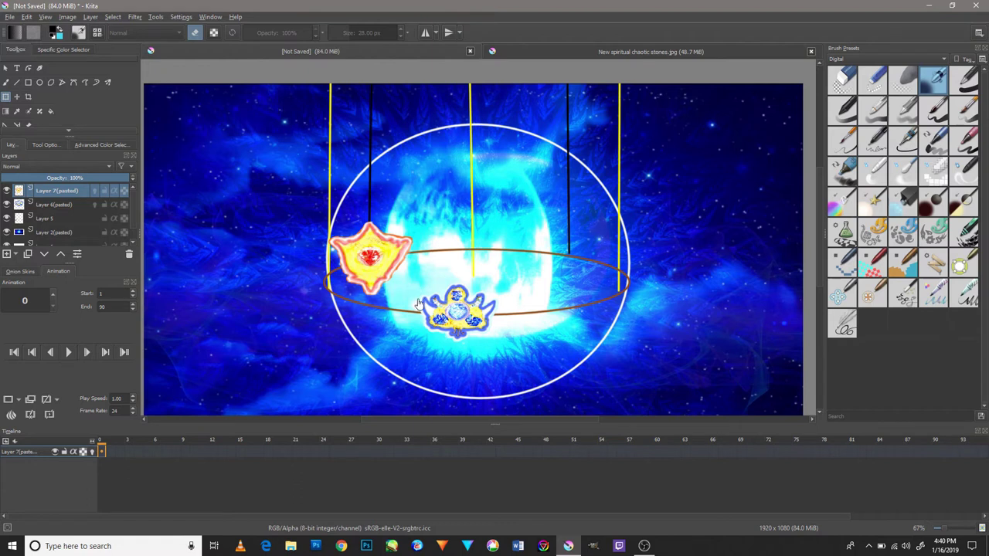
left_click_drag(392, 260, 461, 235)
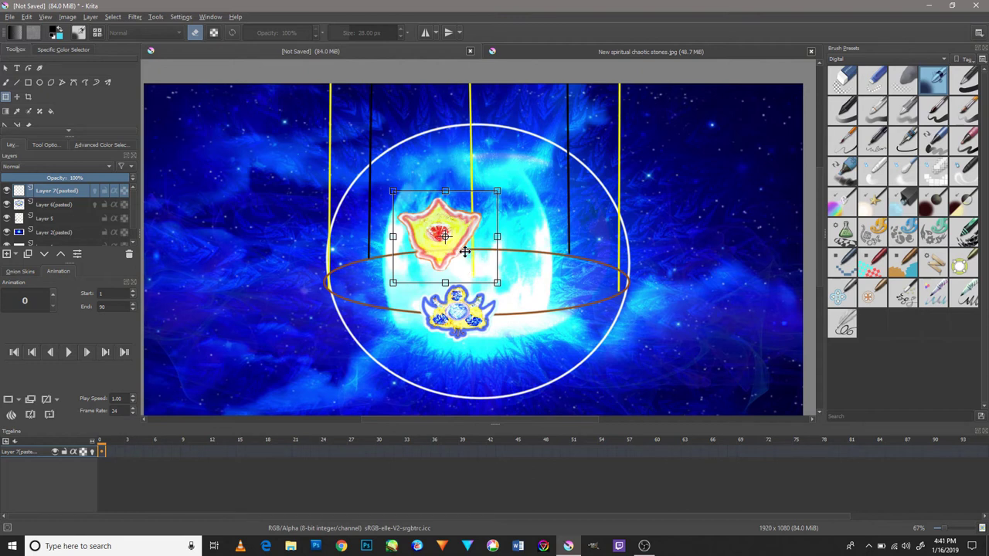
left_click_drag(465, 251, 497, 249)
left_click_drag(528, 287, 516, 278)
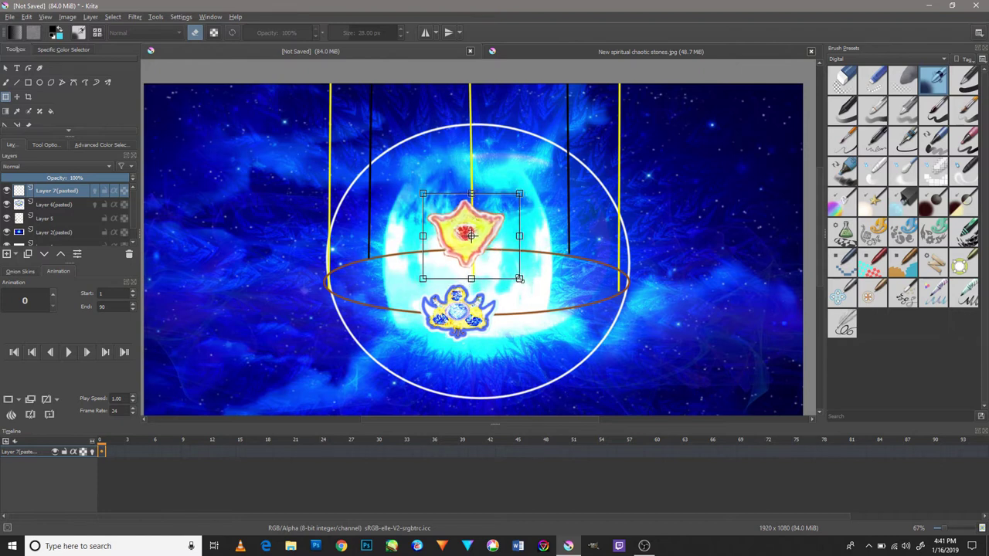
right_click(101, 452)
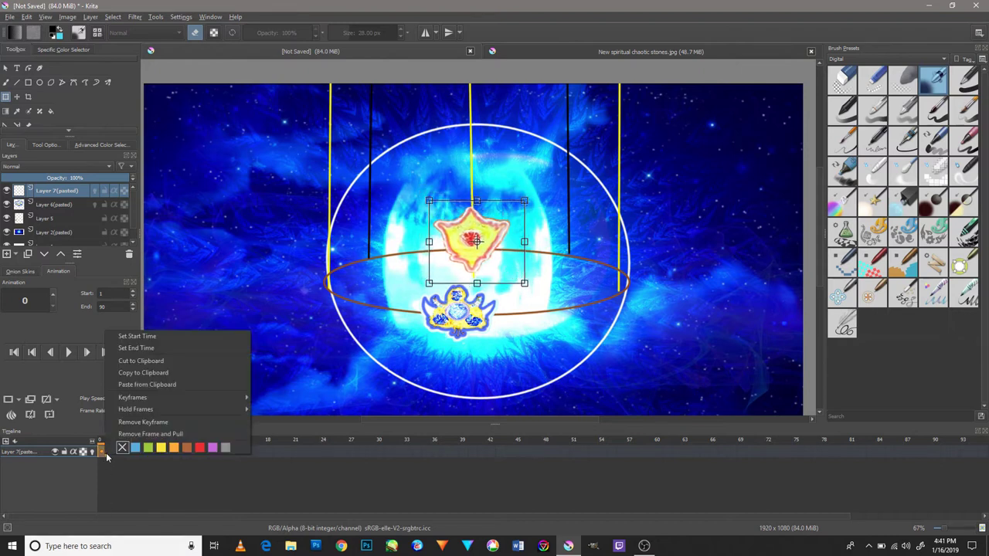
- Duplicate the red star into a frame-1 keyframe and nudge it slightly right
left_click(101, 452)
right_click(101, 452)
left_click(143, 422)
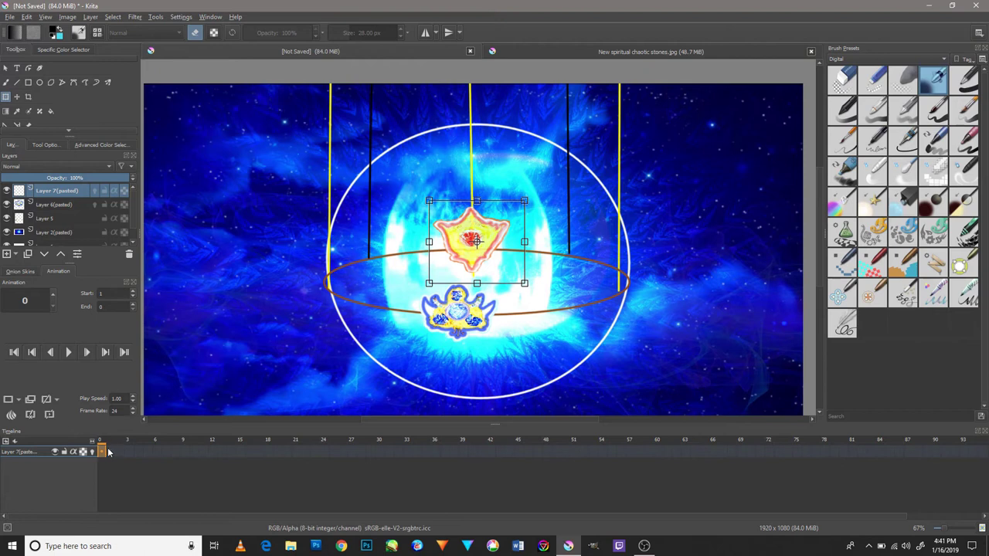
left_click(101, 452)
right_click(103, 451)
left_click(105, 465)
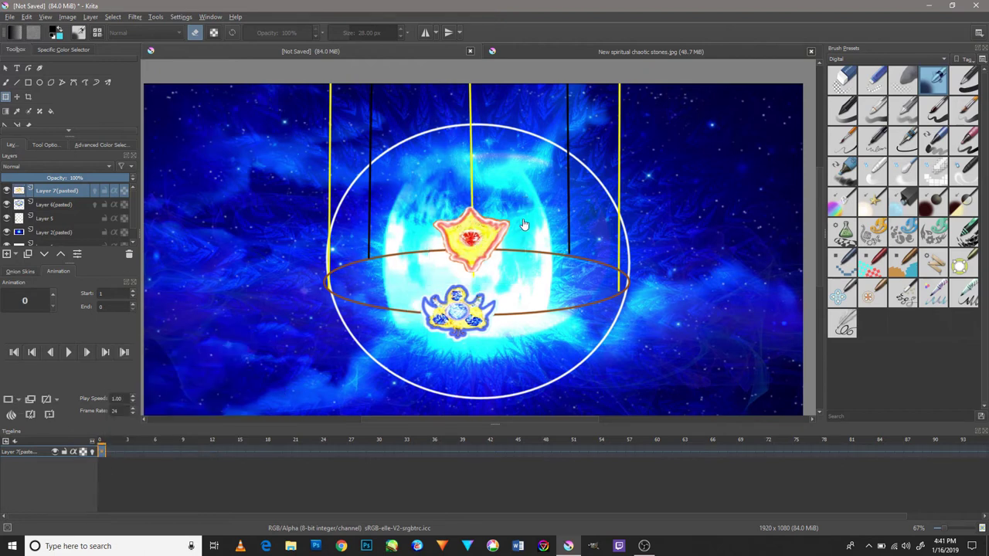
left_click(108, 452)
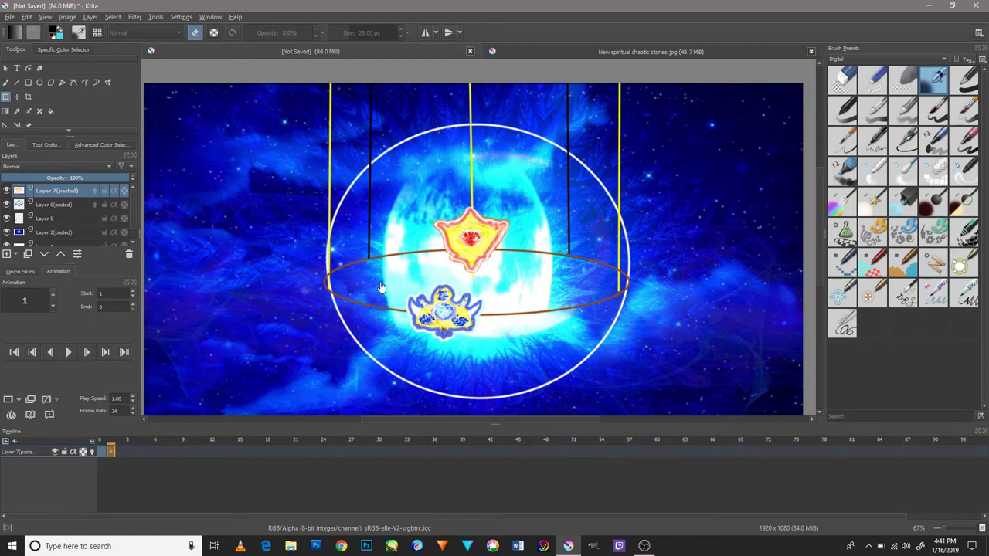
right_click(111, 452)
left_click(139, 434)
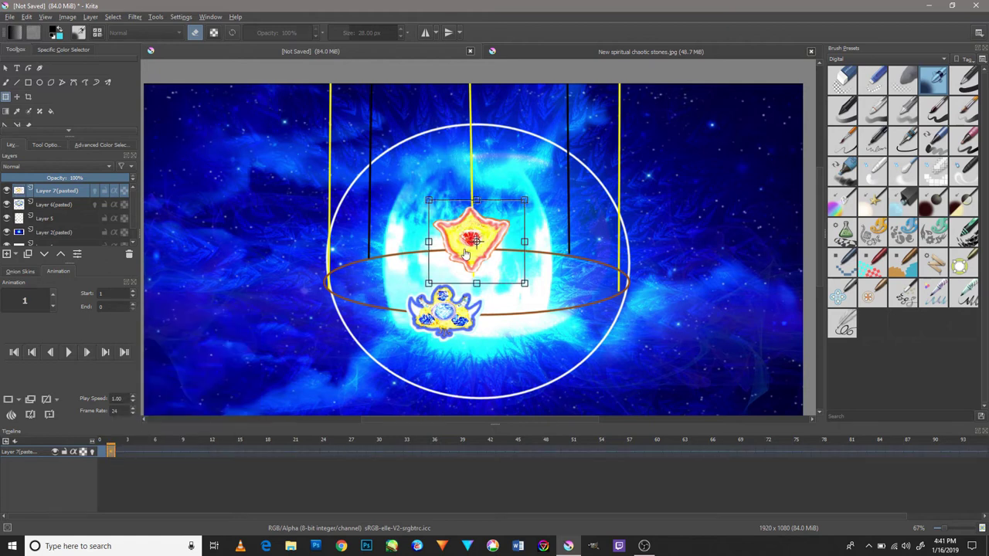
left_click_drag(457, 258, 471, 261)
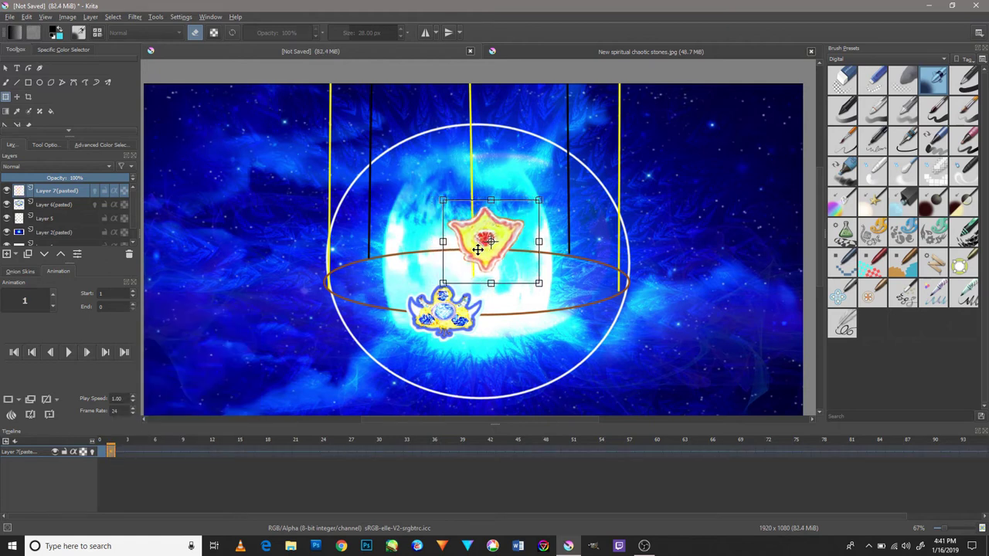
scroll(521, 273, "up", 2)
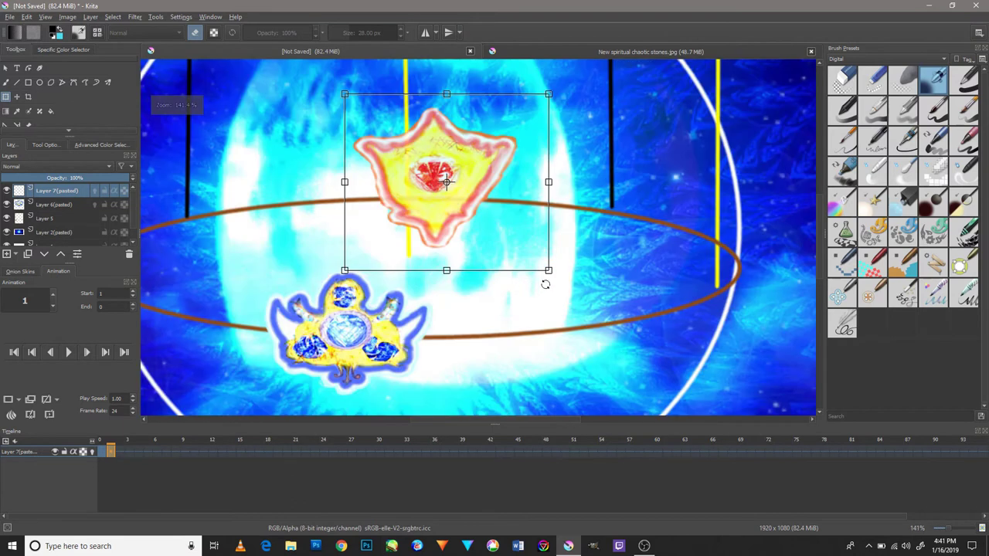
- Add red-star keyframes for frames 2–4, moving the slightly shrunk star right and down
left_click_drag(549, 271, 535, 255)
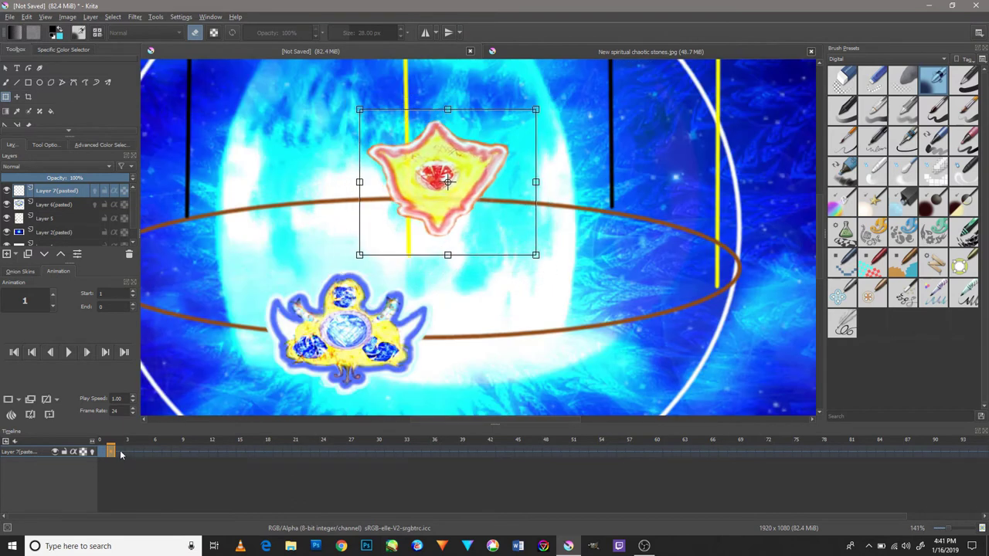
right_click(120, 453)
left_click(151, 433)
mouse_move(451, 193)
left_mouse_down()
mouse_move(480, 191)
mouse_move(506, 218)
left_mouse_up()
right_click(129, 453)
left_click(151, 431)
right_click(139, 454)
left_click(162, 431)
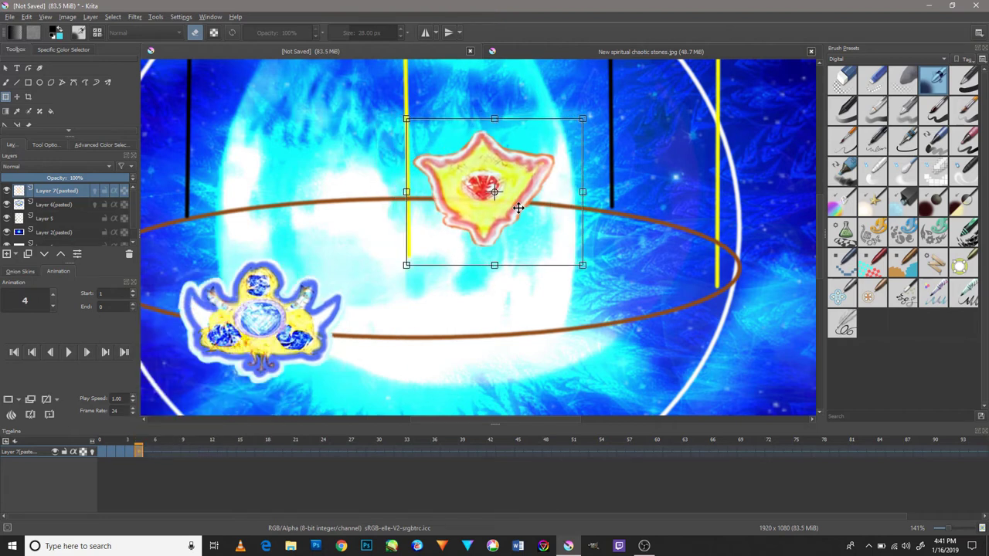
- Add keyframes for frames 5–7, moving the red stone further right along the ring
right_click(148, 453)
left_click(166, 431)
left_click_drag(514, 199, 546, 192)
right_click(160, 453)
left_click(176, 431)
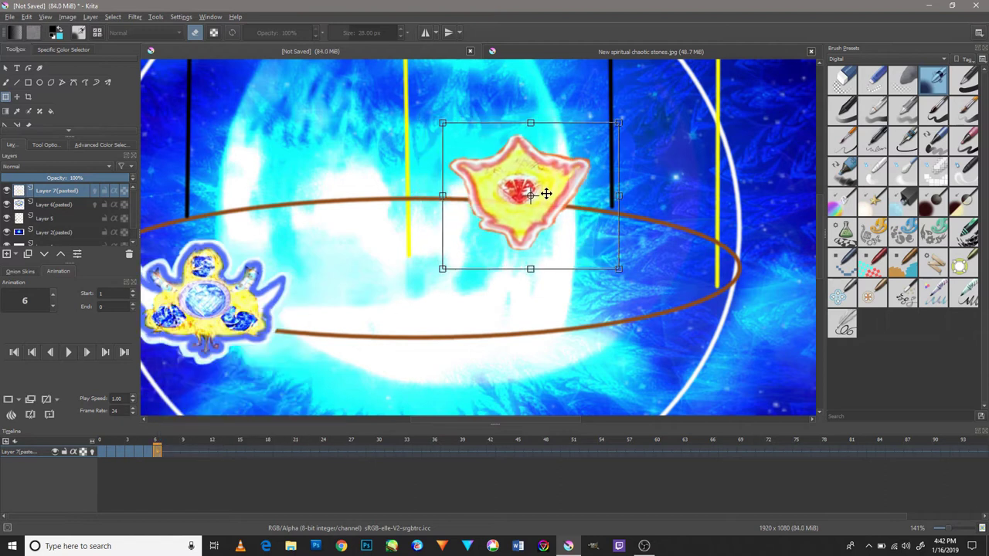
right_click(167, 453)
left_click(186, 431)
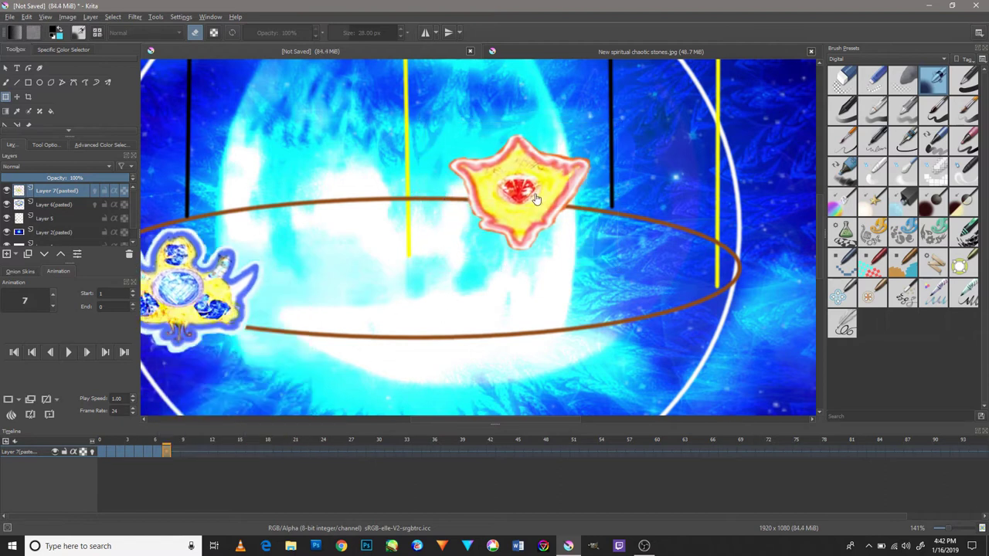
left_click_drag(533, 196, 566, 199)
- Add keyframes for frames 8–11, shifting the red stone right along the ring
right_click(175, 452)
left_click(185, 430)
right_click(185, 454)
left_click(214, 431)
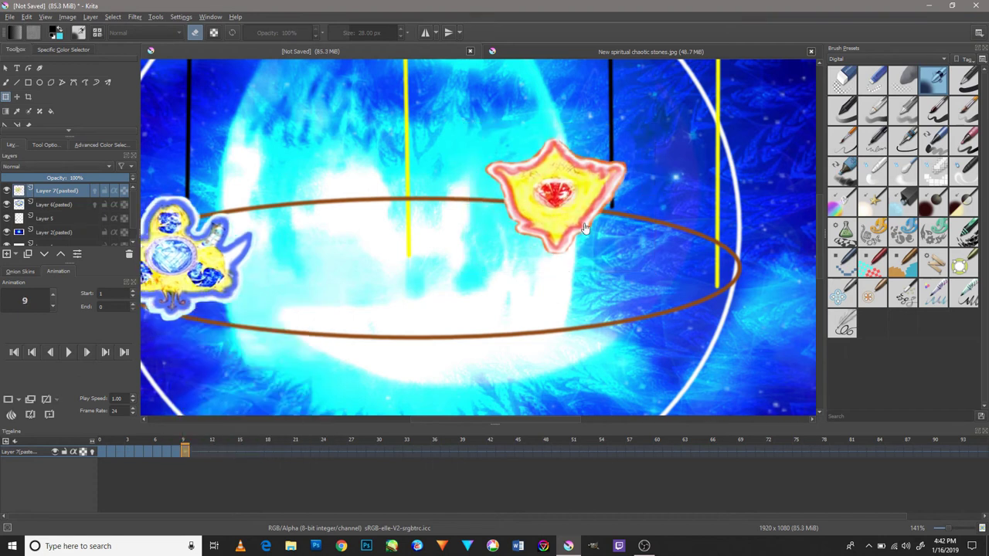
left_click_drag(601, 205, 615, 207)
right_click(194, 453)
left_click(220, 431)
left_click_drag(587, 202, 608, 207)
right_click(204, 453)
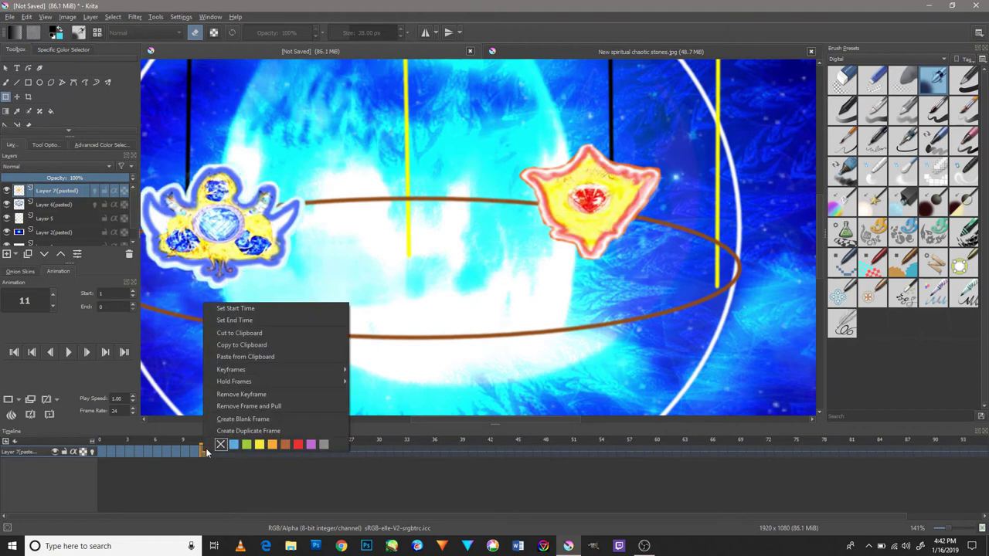
left_click(246, 425)
left_click_drag(602, 226, 630, 227)
- Add keyframes for frames 12–15, moving the stone right and slightly down
right_click(214, 451)
left_click(255, 427)
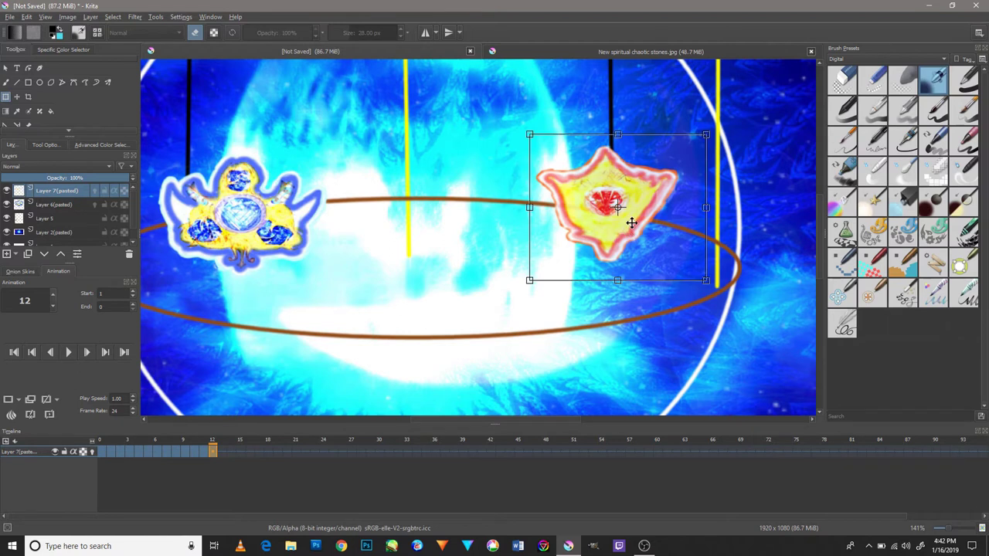
right_click(222, 451)
left_click(250, 433)
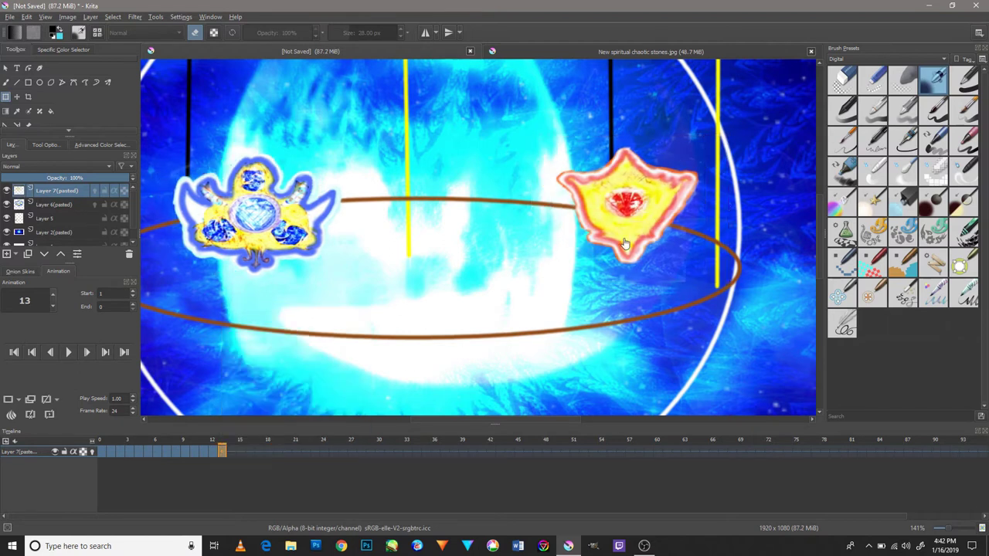
left_click_drag(625, 244, 646, 248)
right_click(232, 452)
left_click(263, 433)
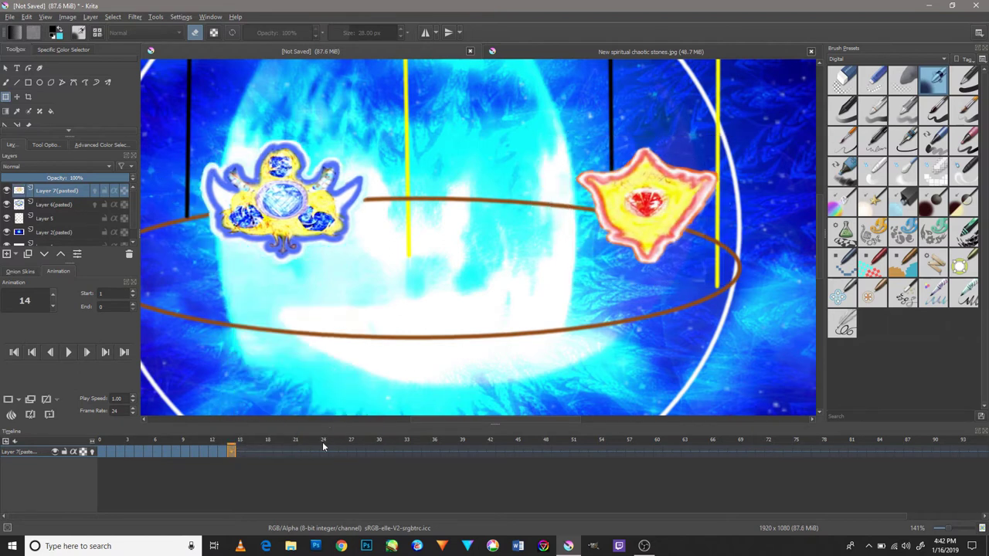
left_click_drag(680, 210, 721, 233)
left_click(245, 456)
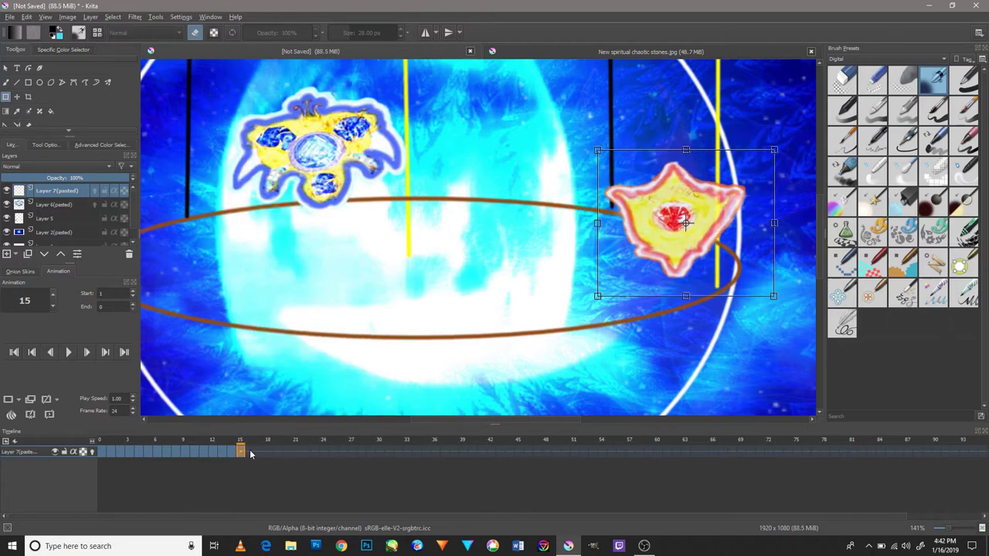
- Add keyframes for frames 16–17, moving the stone down toward the ring's right end
right_click(249, 452)
left_click(277, 427)
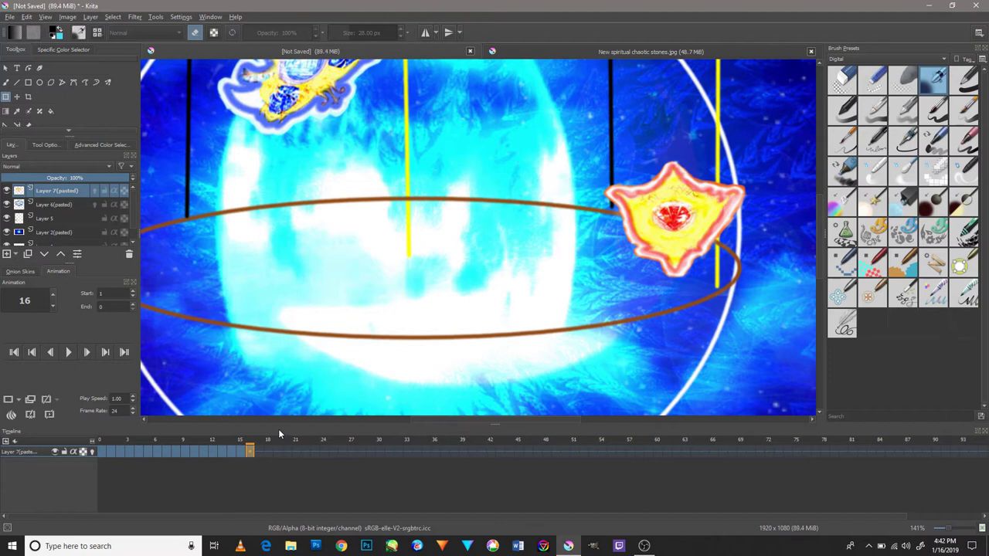
left_click(706, 224)
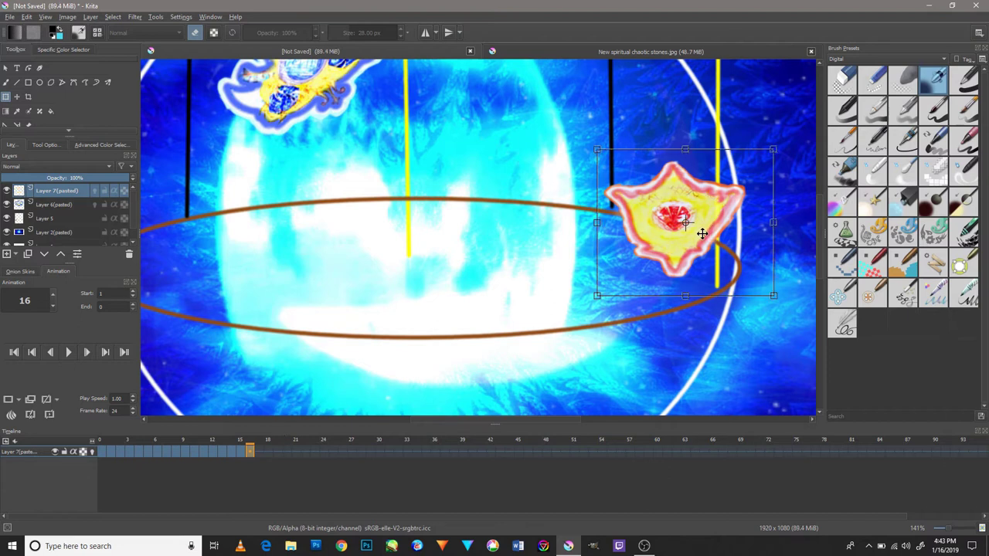
scroll(702, 234, "down", 3)
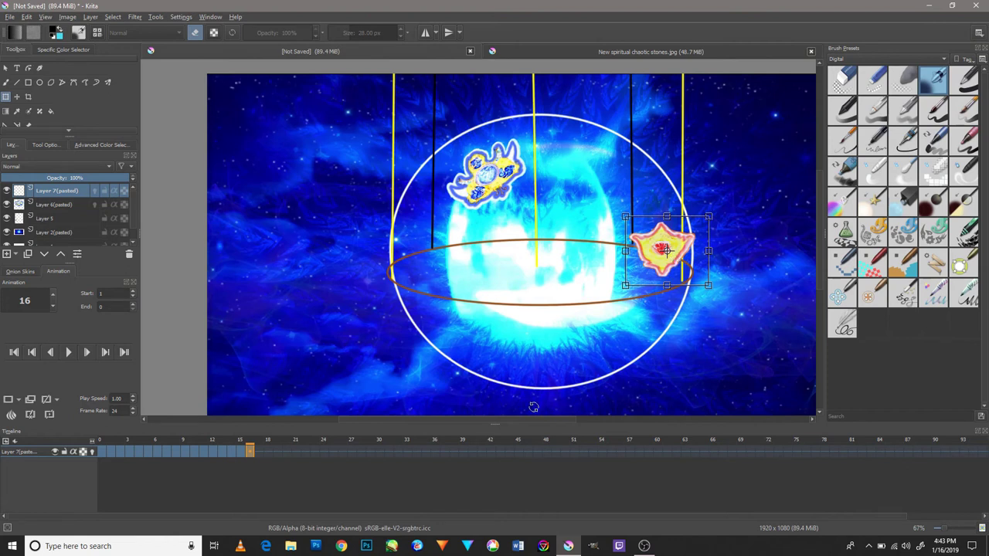
scroll(678, 274, "up", 2)
scroll(678, 274, "up", 2)
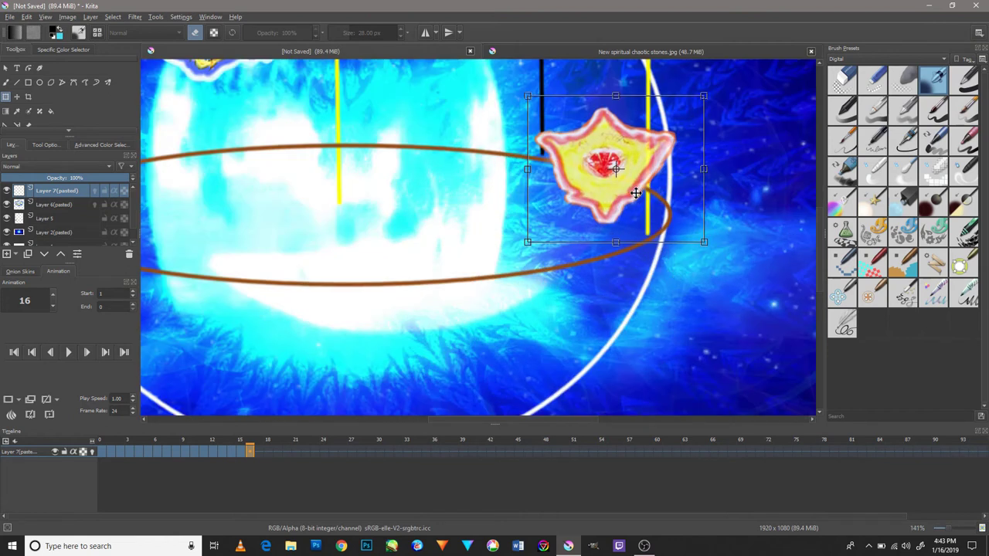
left_click(259, 452)
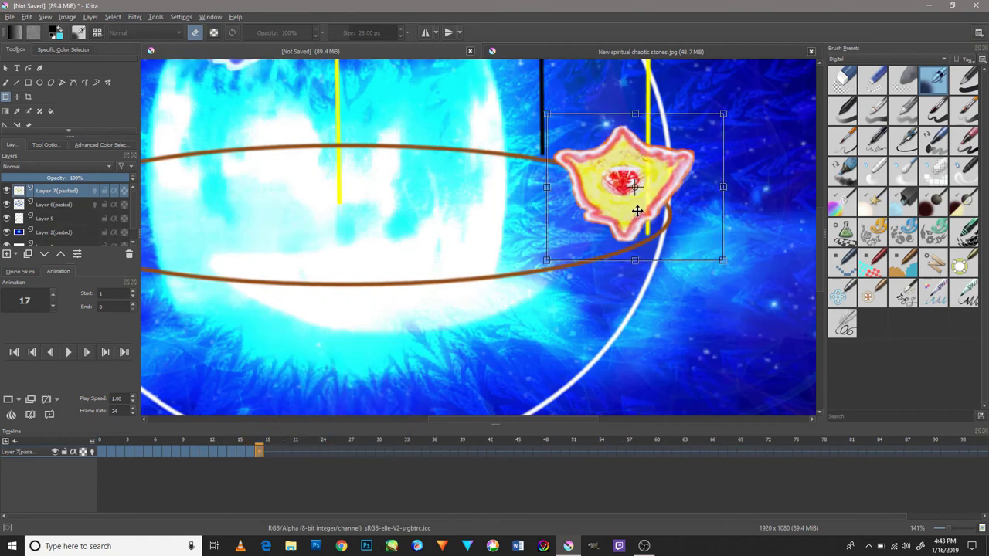
left_click_drag(638, 211, 649, 236)
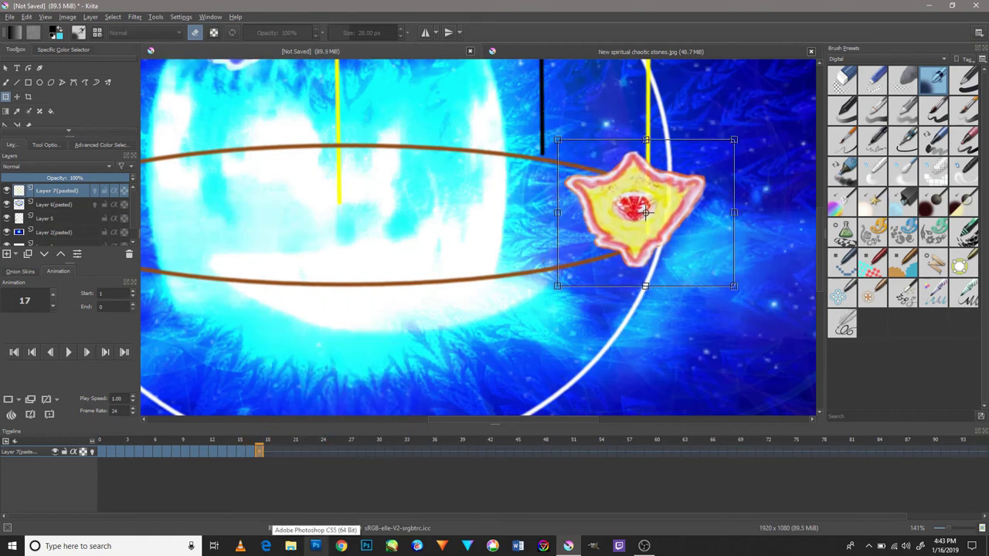
- Add keyframes for frames 18–20, moving the stone down past the ring's end and left
key("period")
scroll(538, 333, "down", 4)
right_click(270, 453)
left_click(309, 434)
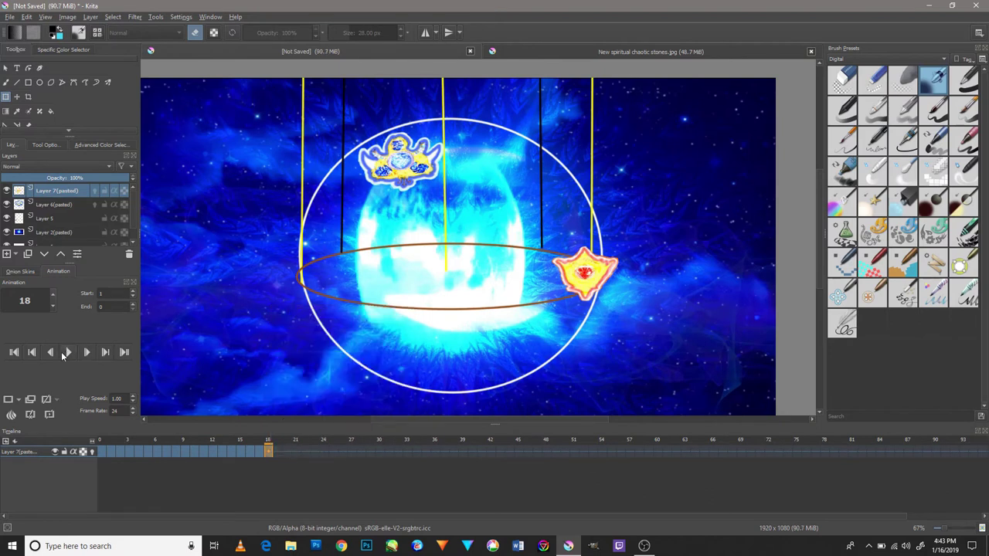
left_click_drag(609, 272, 614, 293)
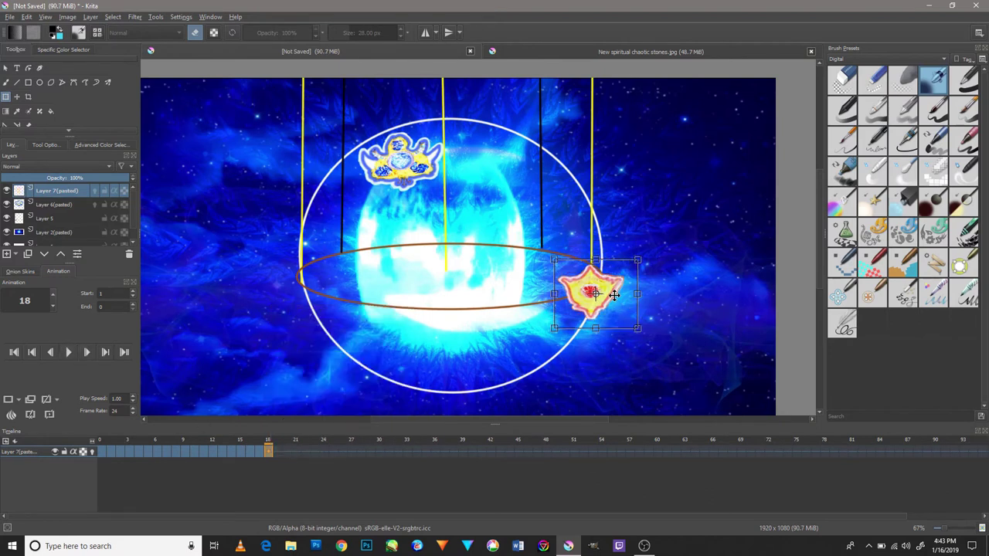
right_click(278, 452)
left_click(348, 424)
left_click_drag(591, 309, 573, 352)
right_click(287, 452)
left_click(344, 431)
- Add keyframes for frames 21–24, moving the stone down-left toward the circle's bottom
right_click(296, 452)
left_click(347, 430)
left_click_drag(599, 316, 575, 342)
right_click(310, 452)
left_click(361, 423)
right_click(315, 452)
left_click(365, 423)
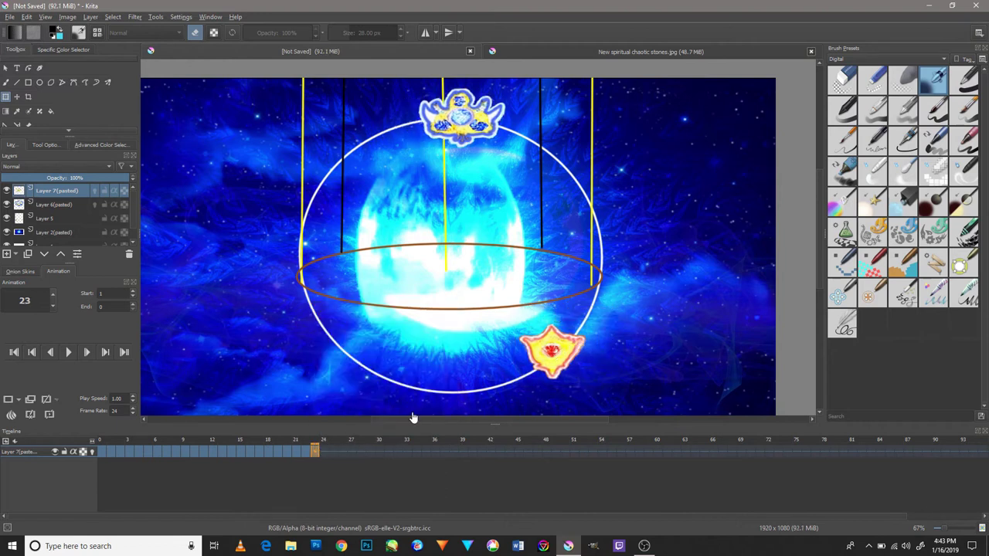
left_click_drag(578, 349, 560, 356)
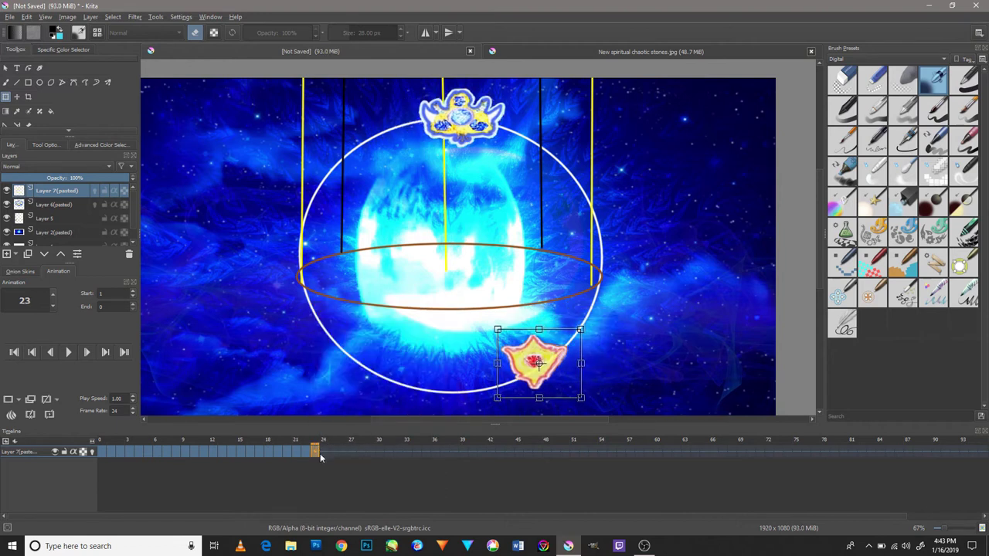
right_click(321, 452)
left_click(356, 429)
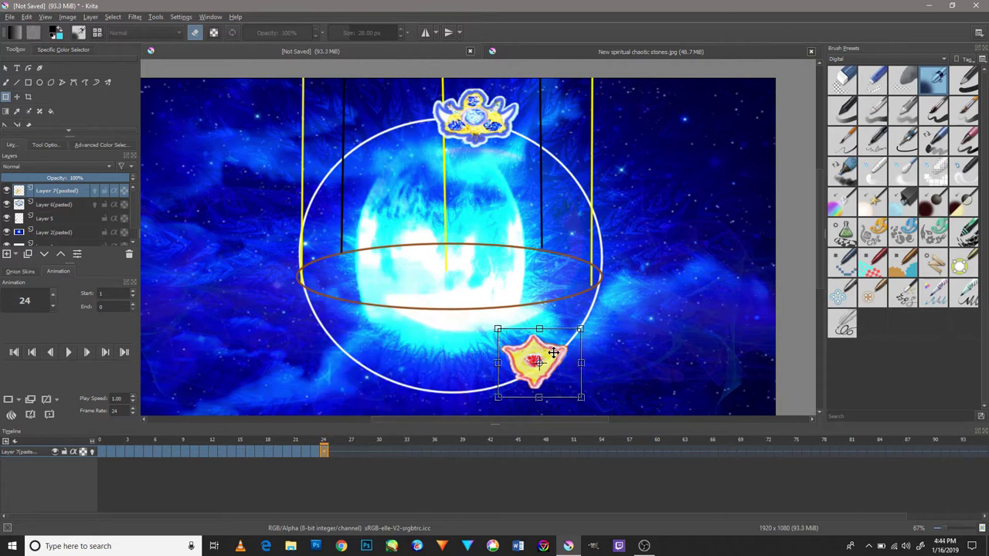
left_click_drag(534, 360, 524, 368)
- Add keyframes for frames 25–29, rotating the stone about 10° clockwise
right_click(334, 452)
left_click(376, 430)
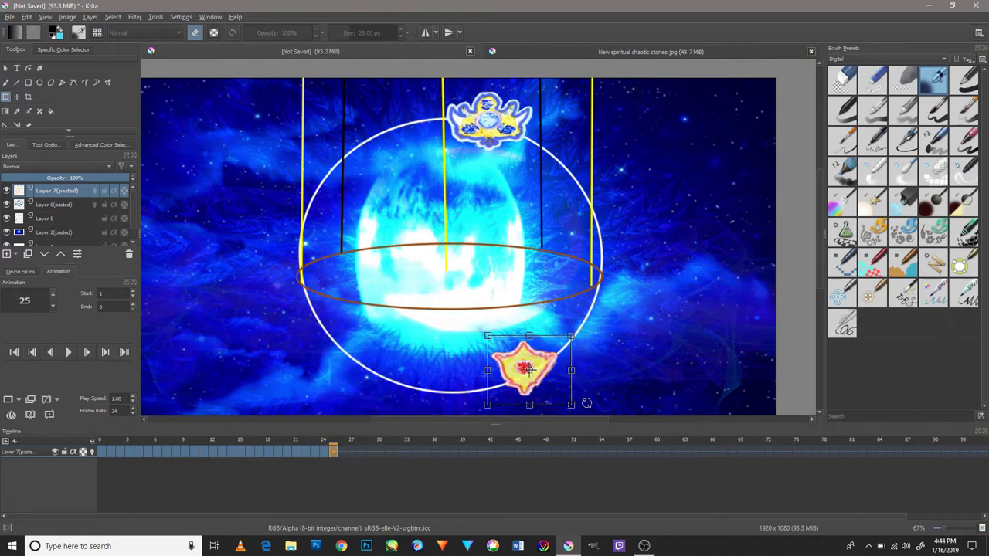
left_click_drag(587, 402, 579, 412)
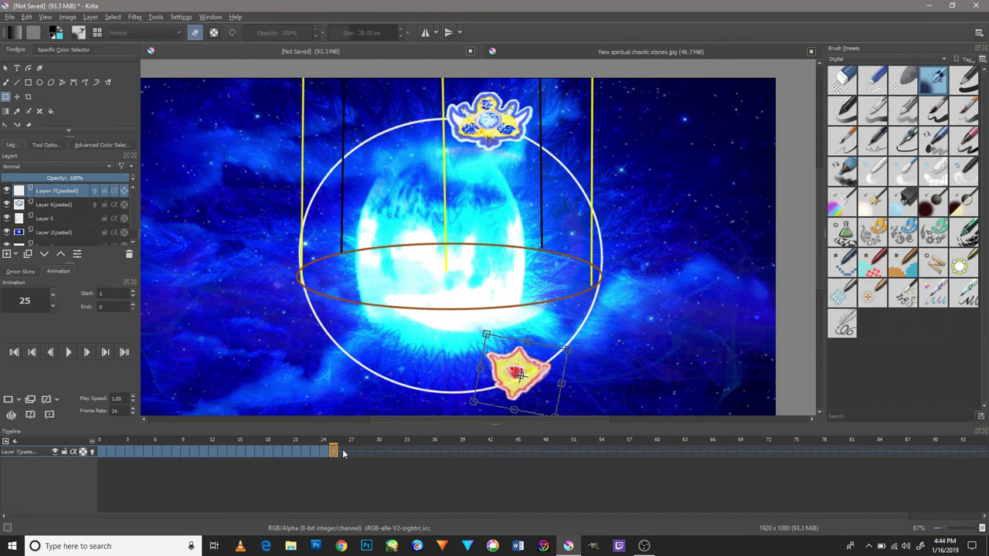
key("period")
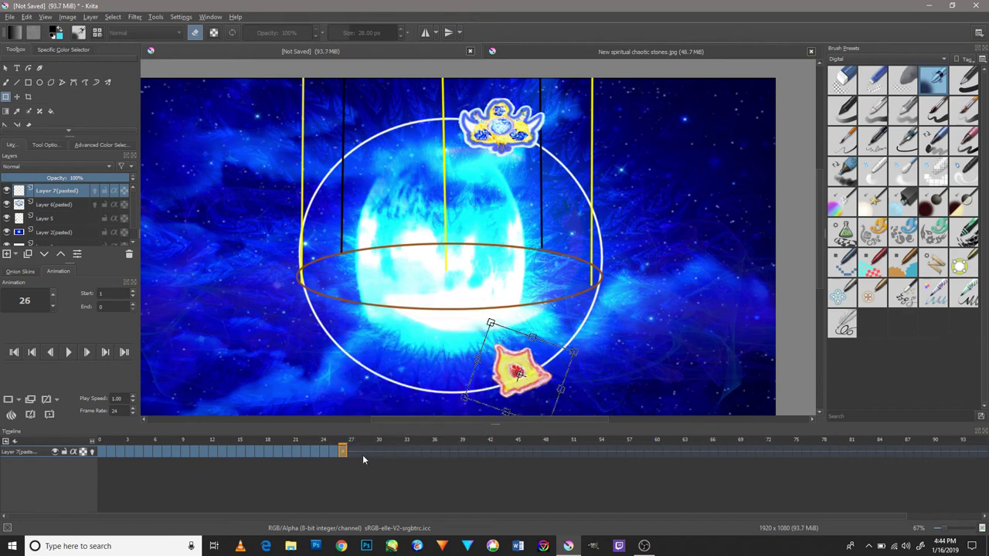
right_click(353, 452)
left_click(394, 319)
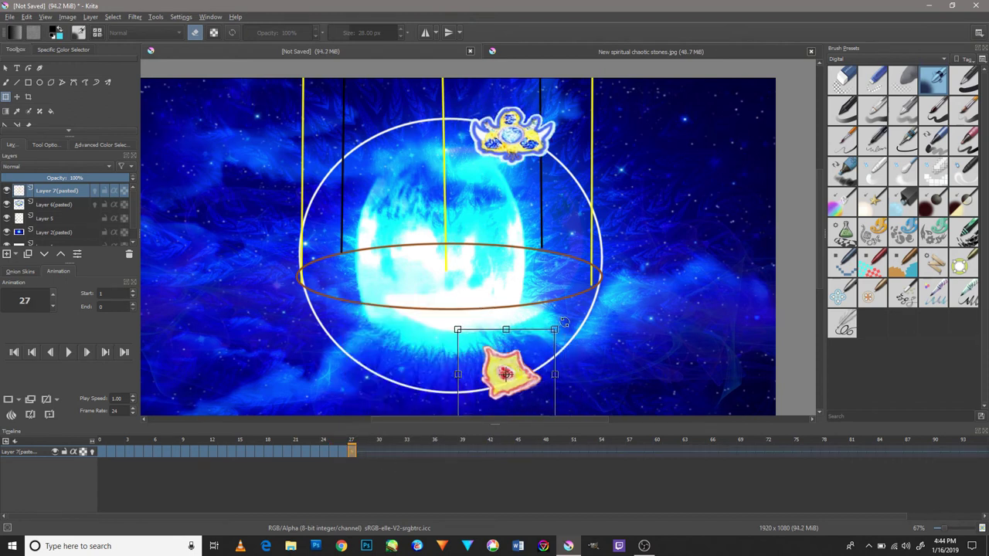
right_click(362, 452)
left_click(465, 404)
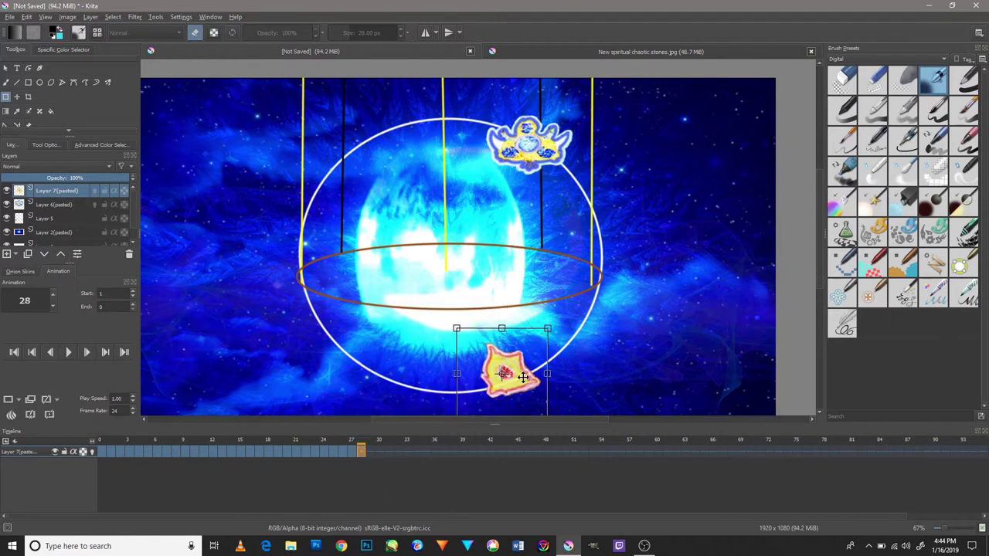
right_click(371, 453)
left_click(417, 433)
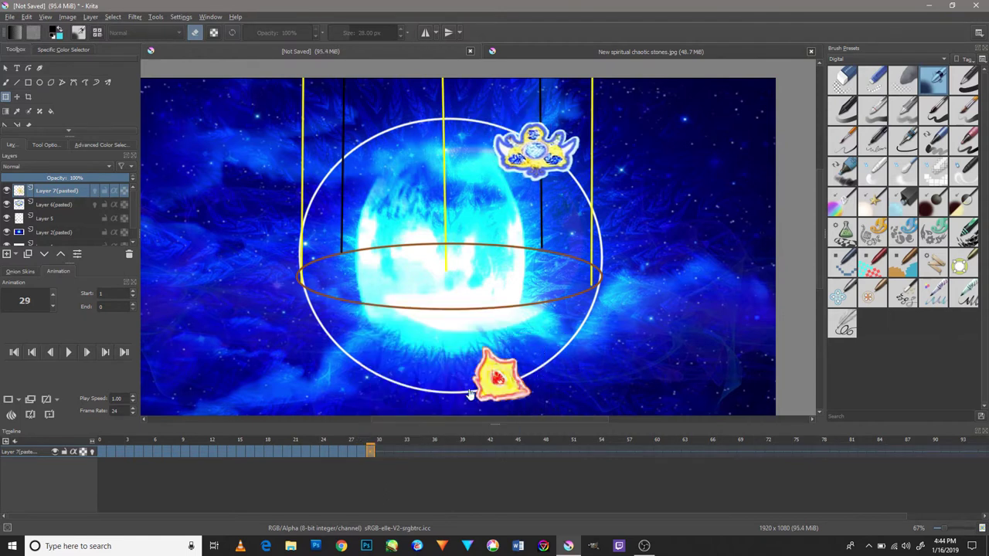
- Set the animation end to frame 90, then tilt the red gem and move it down-left
type("90")
key("Return")
left_click_drag(545, 323, 548, 332)
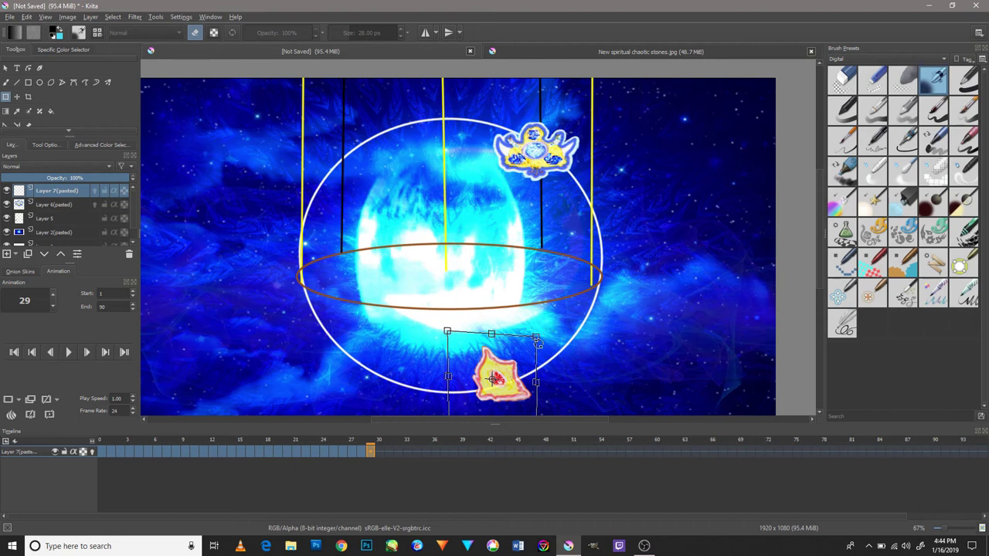
left_click_drag(491, 380, 461, 391)
- Duplicate frames 30 and 31, shifting and tilting the red gem left each frame
right_click(379, 453)
left_click(401, 433)
left_click_drag(516, 342, 512, 355)
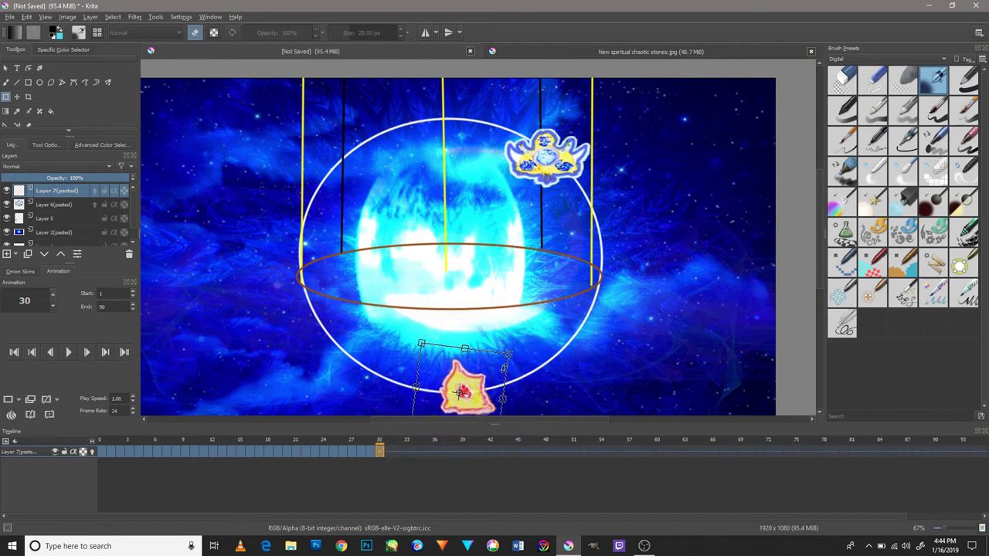
right_click(388, 455)
left_click(402, 433)
left_click_drag(460, 391, 448, 386)
left_click_drag(502, 353, 503, 342)
- Duplicate frames 32 and 33, nudging and rotating the red gem along the ring
right_click(397, 452)
left_click(437, 432)
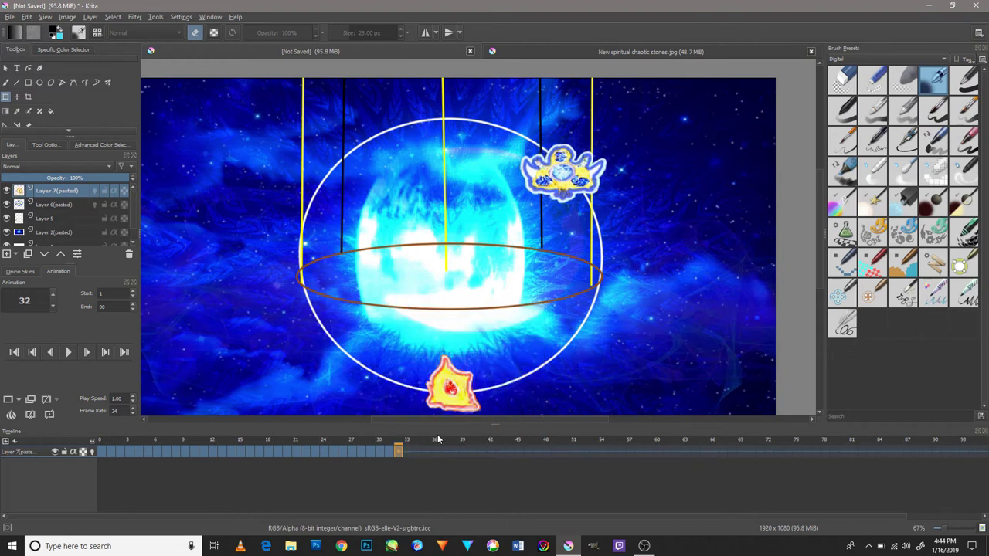
left_click_drag(452, 386, 449, 388)
left_click_drag(502, 344, 472, 378)
right_click(408, 453)
left_click(438, 433)
left_click(464, 371)
mouse_move(492, 340)
left_mouse_down()
mouse_move(483, 370)
mouse_move(444, 381)
left_mouse_up()
- Key frames 34 and 36, shifting the red gem left along the ring
right_click(416, 453)
left_click(437, 431)
left_click(439, 383)
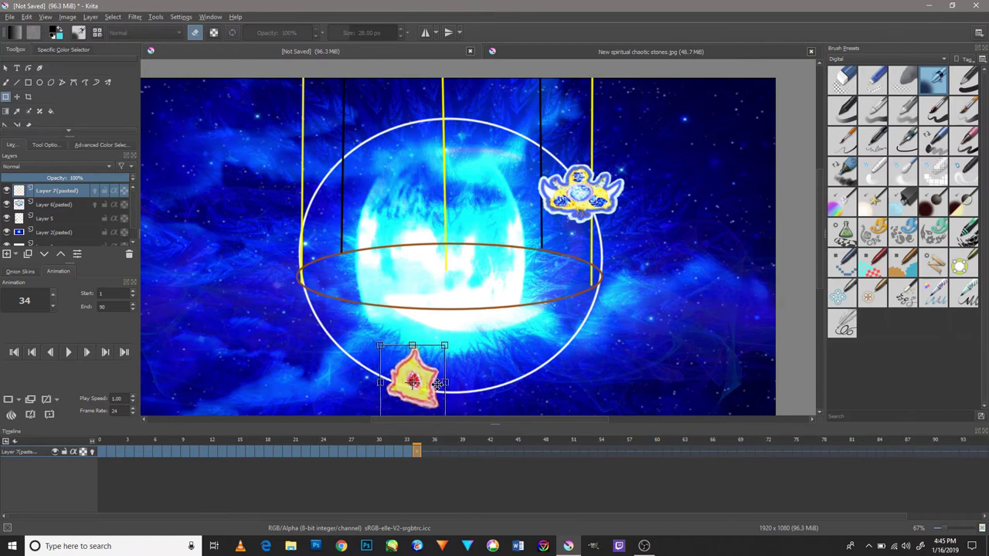
left_click(426, 453)
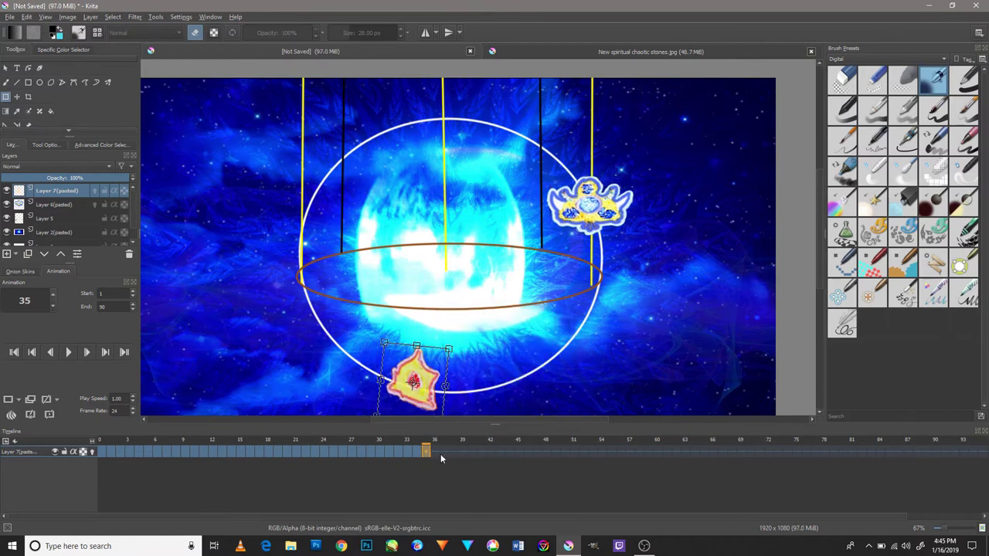
right_click(438, 452)
left_click(479, 433)
left_click_drag(438, 366, 420, 381)
- Key frames 37 to 39, nudging the red gem left and tilting it
right_click(445, 452)
left_click(479, 430)
right_click(453, 452)
left_click(480, 431)
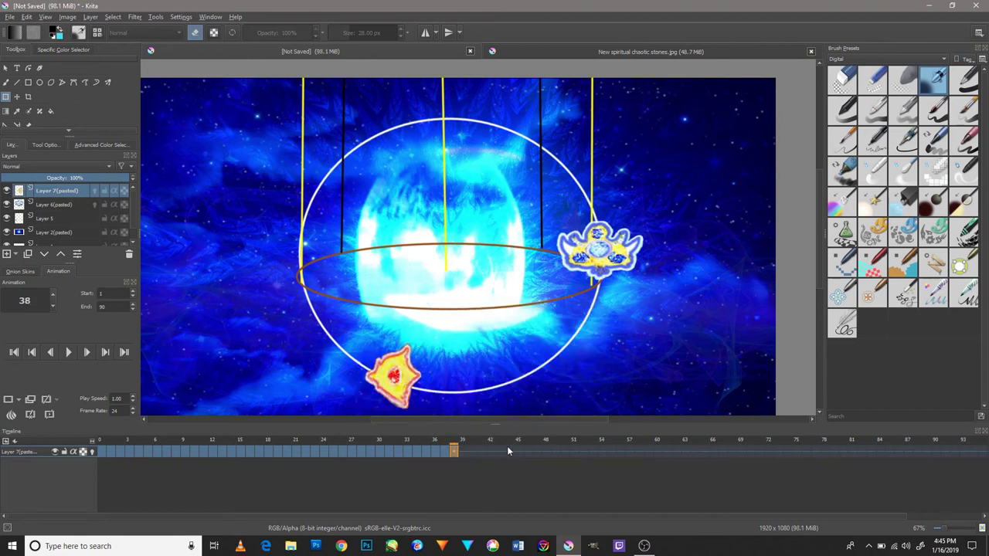
left_click_drag(394, 374, 385, 374)
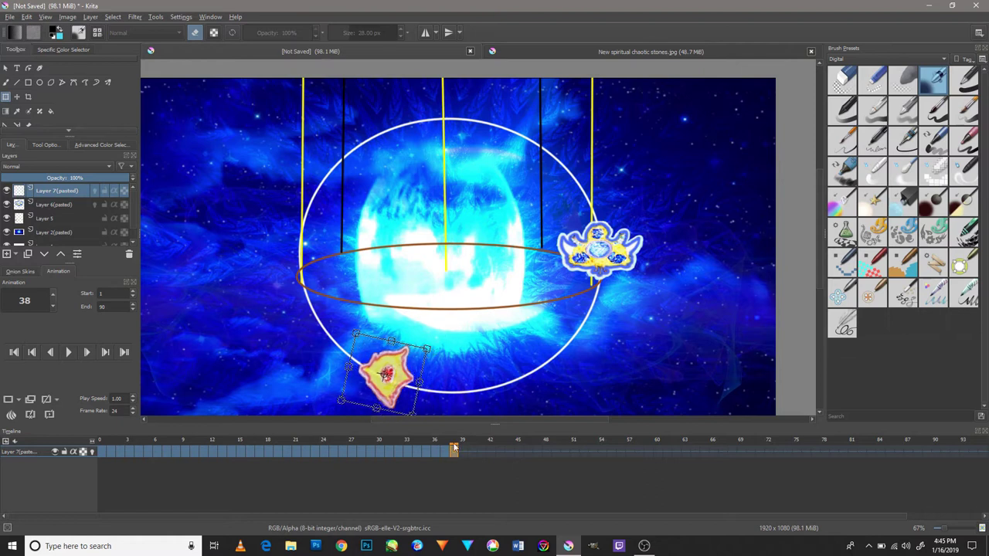
right_click(462, 451)
left_click(480, 431)
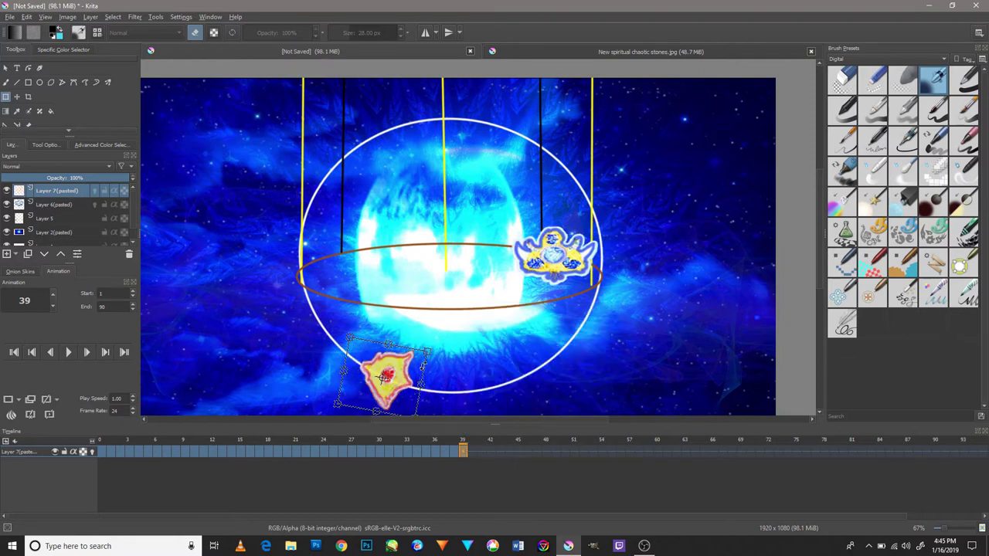
- Key frames 41 and 42, moving and rotating the red gem each frame
left_click(473, 451)
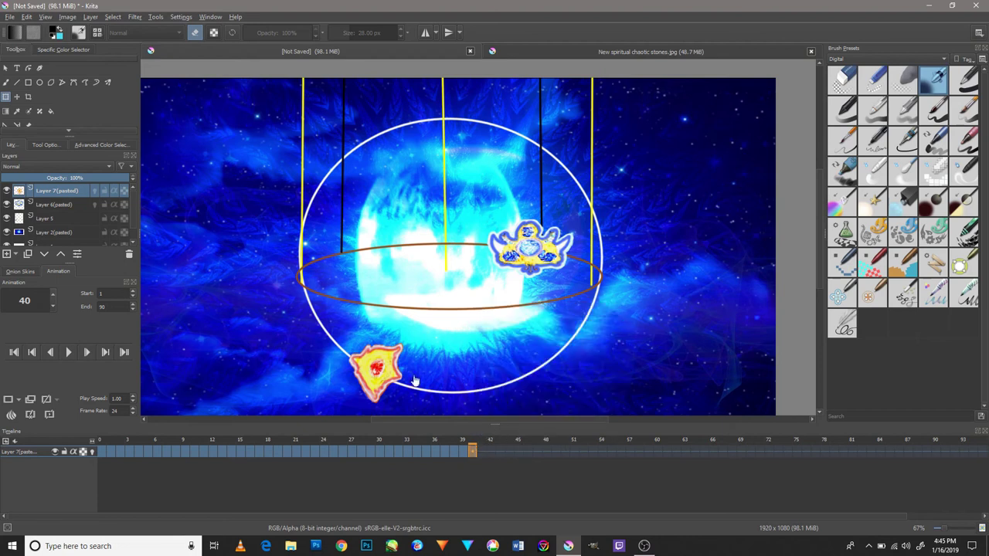
right_click(480, 451)
left_click(503, 431)
left_click_drag(371, 367, 380, 382)
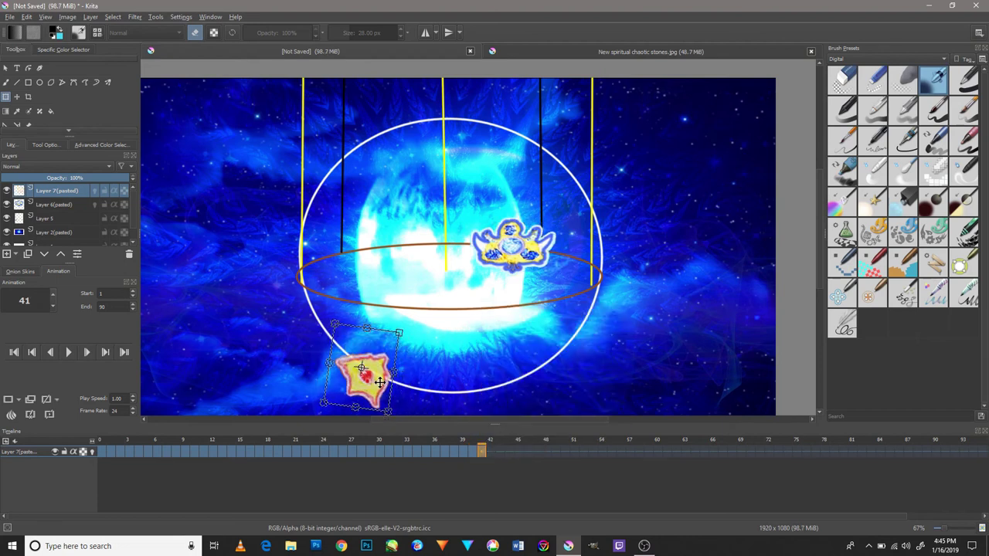
right_click(490, 451)
left_click(509, 427)
left_click_drag(407, 340, 413, 371)
- Key frames 43 and 44, rotating the red gem clockwise
right_click(499, 451)
left_click(510, 427)
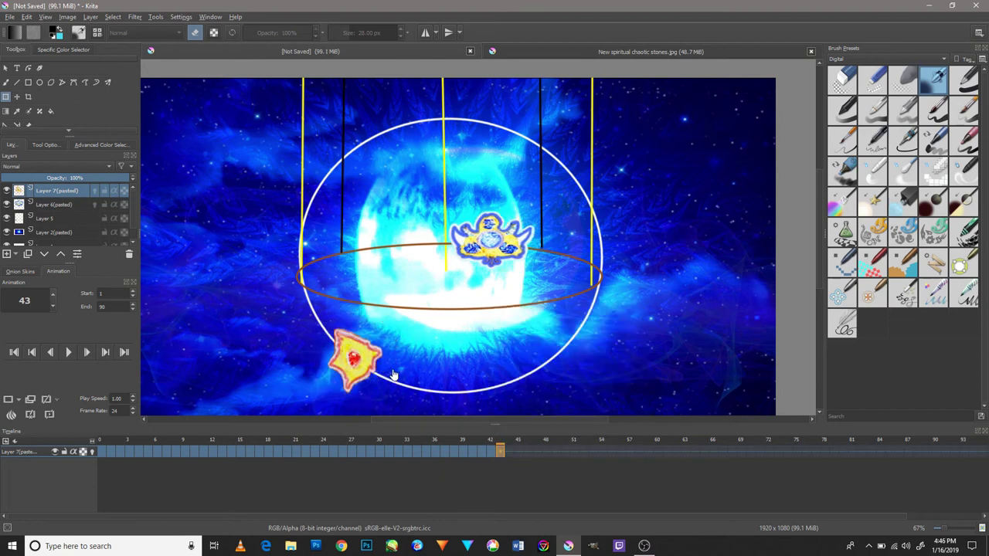
left_click_drag(401, 317, 414, 339)
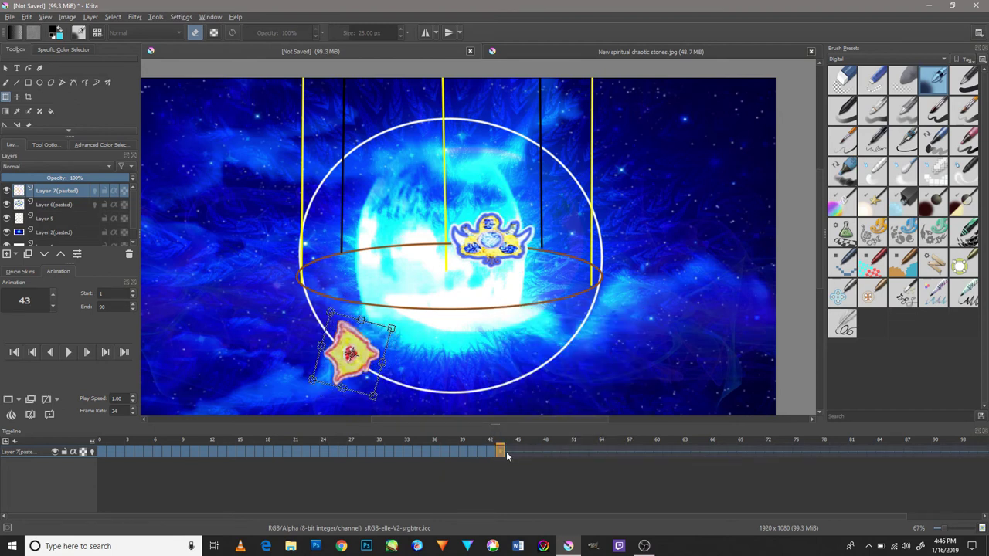
right_click(507, 451)
left_click(526, 435)
left_click(352, 352)
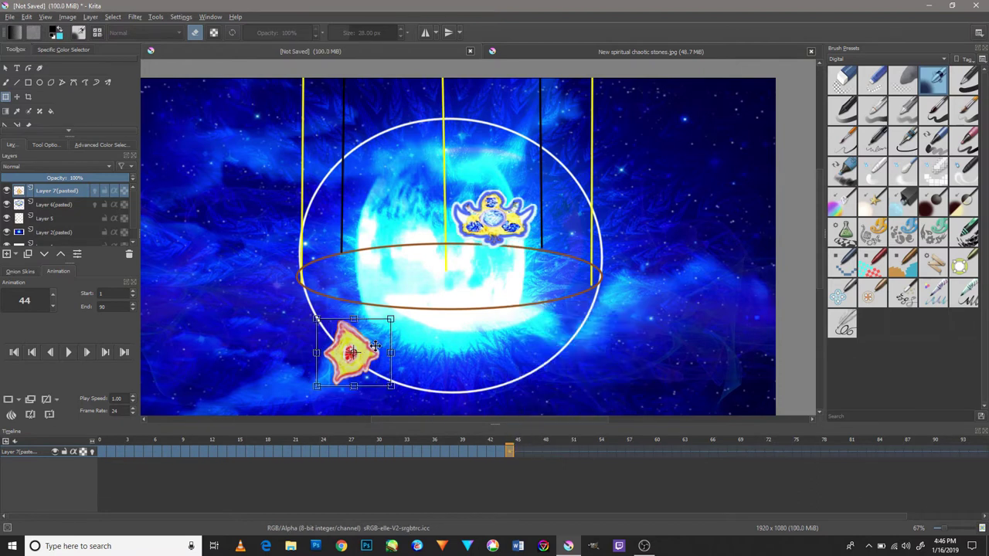
- On frames 45 to 47, move and tilt the red gem up-left along the ring
left_click(519, 451)
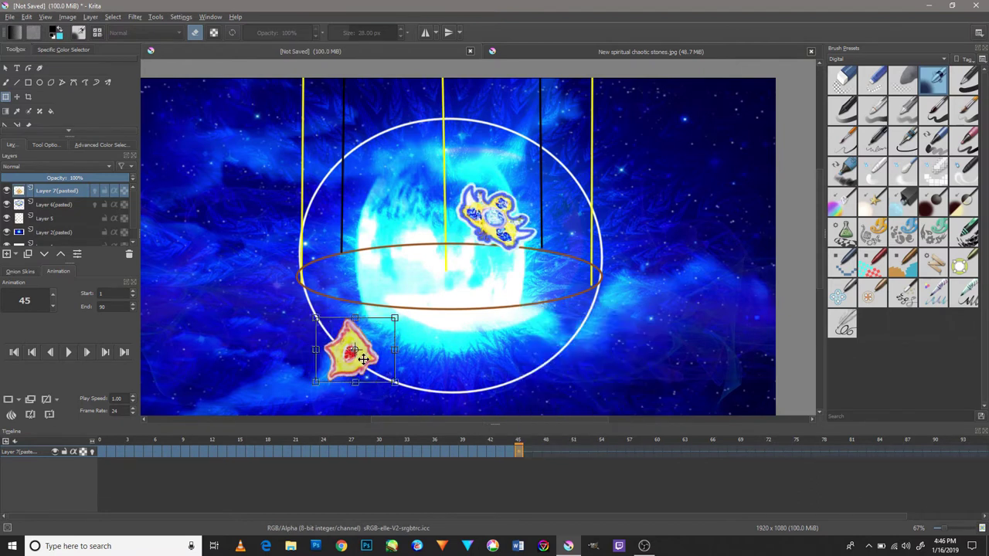
left_click_drag(385, 347, 377, 334)
left_click(527, 451)
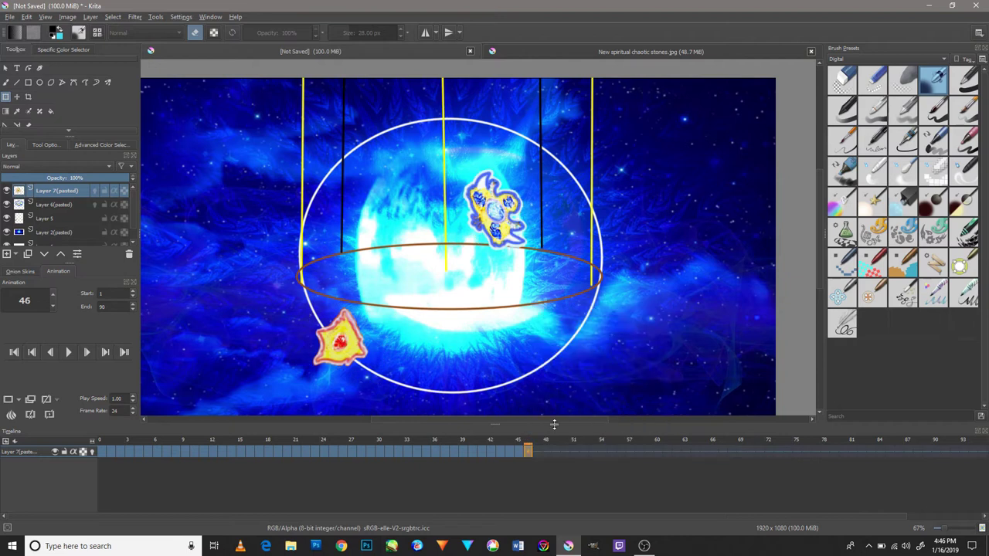
mouse_move(408, 369)
left_mouse_down()
mouse_move(401, 377)
mouse_move(363, 337)
left_mouse_up()
left_click(536, 451)
- Key frames 48 to 50, moving the red gem up-left and rotating it
right_click(547, 453)
left_click(579, 424)
left_click_drag(369, 333, 376, 298)
right_click(556, 452)
left_click(591, 435)
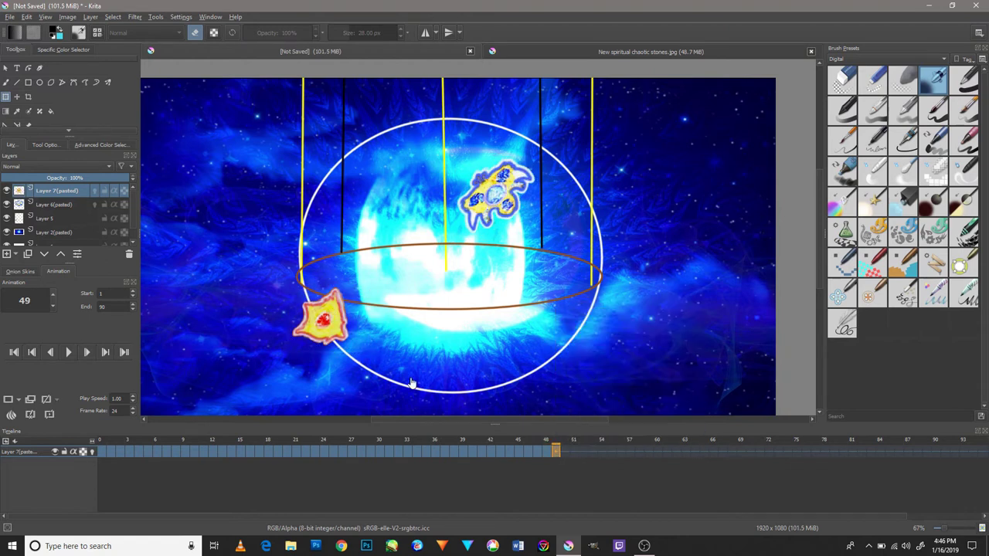
left_click_drag(337, 321, 326, 310)
right_click(564, 452)
left_click(609, 430)
left_click_drag(376, 347, 365, 333)
- Key frames 51 to 53, carrying the red gem up toward the orbit's left end
right_click(574, 453)
left_click(618, 429)
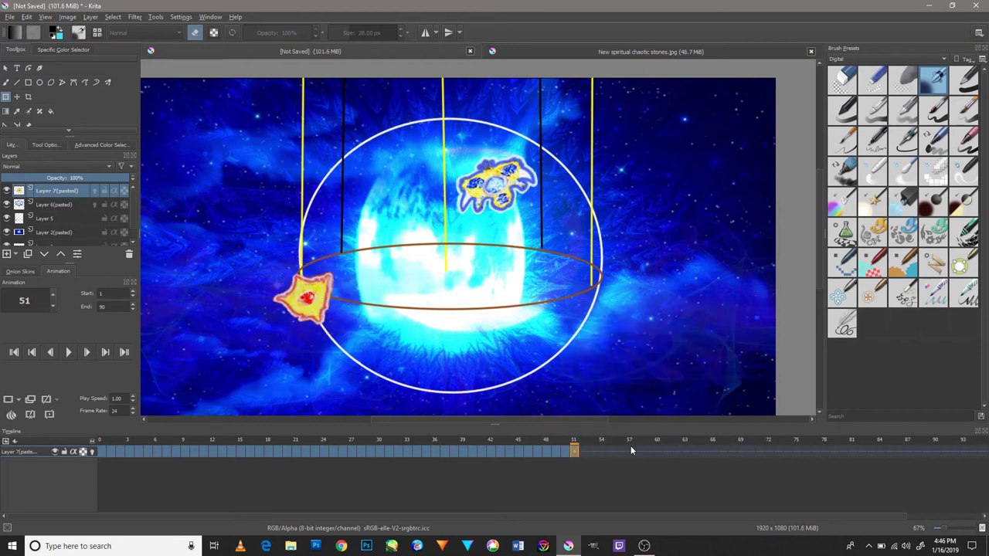
left_click_drag(366, 314, 344, 305)
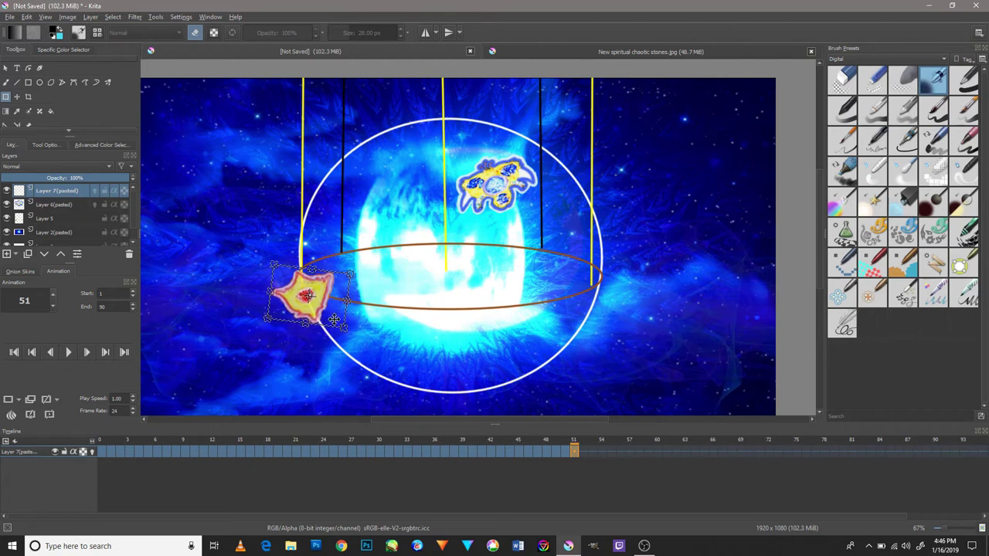
right_click(581, 453)
left_click(602, 431)
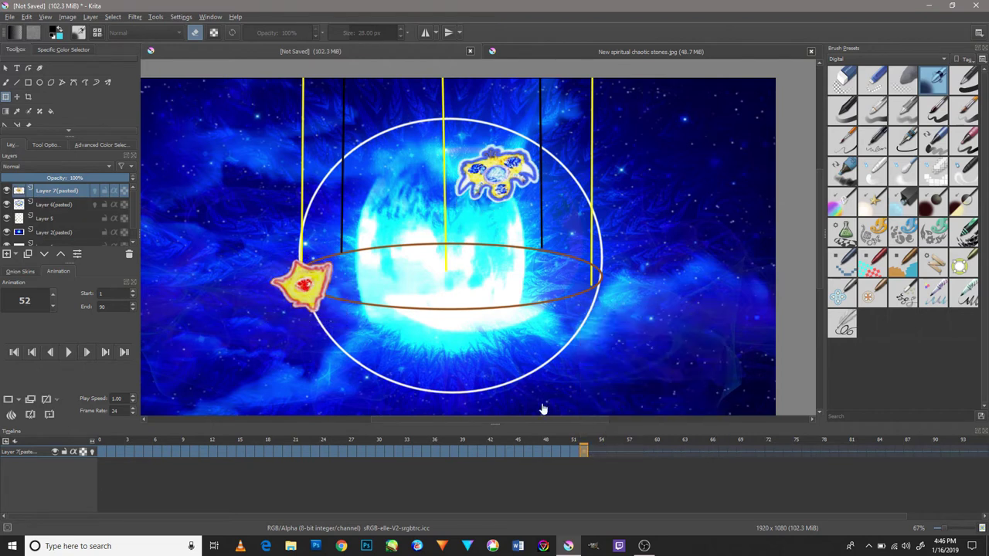
left_click_drag(336, 309, 335, 290)
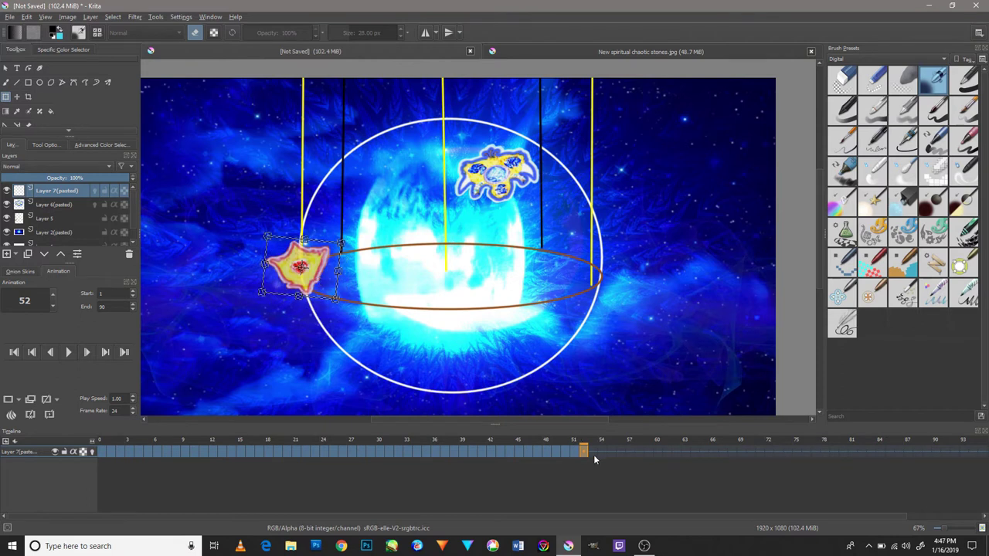
right_click(594, 454)
left_click(602, 431)
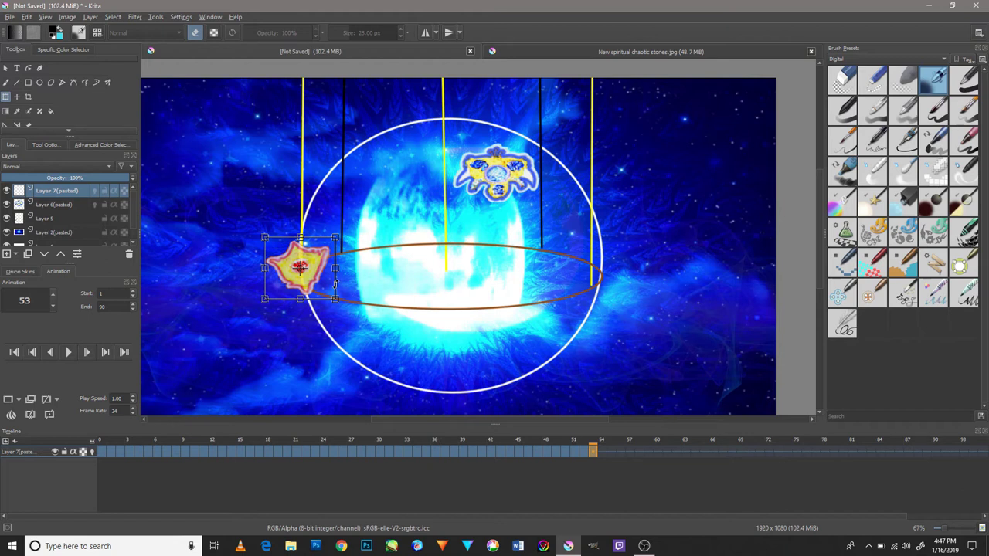
left_click(68, 352)
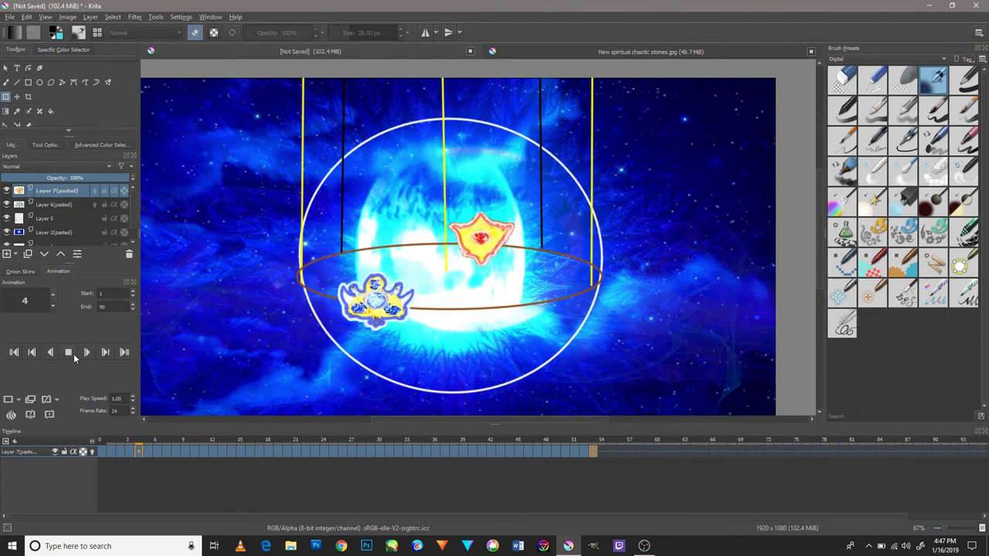
left_click(75, 357)
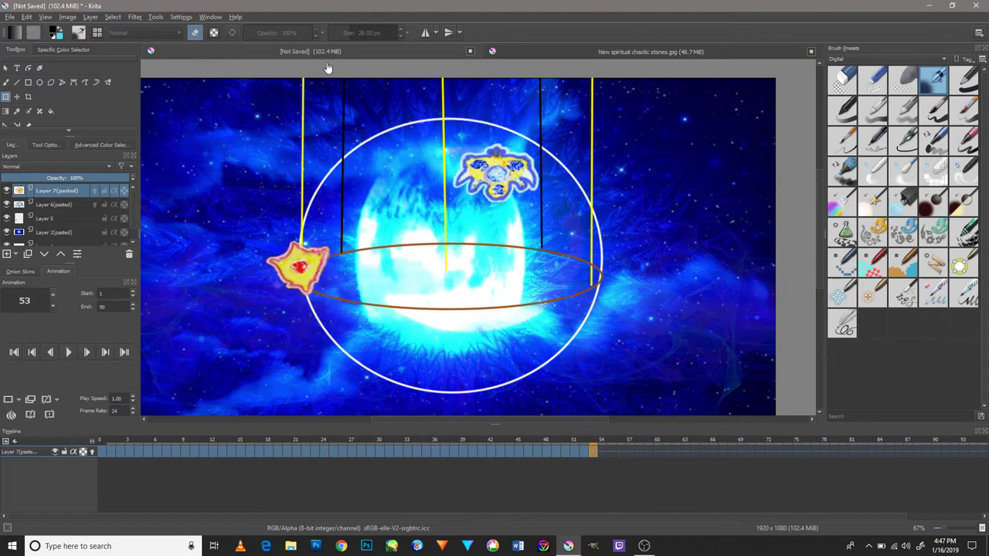
- Key frame 54 and raise the red gem slightly
left_click(305, 255)
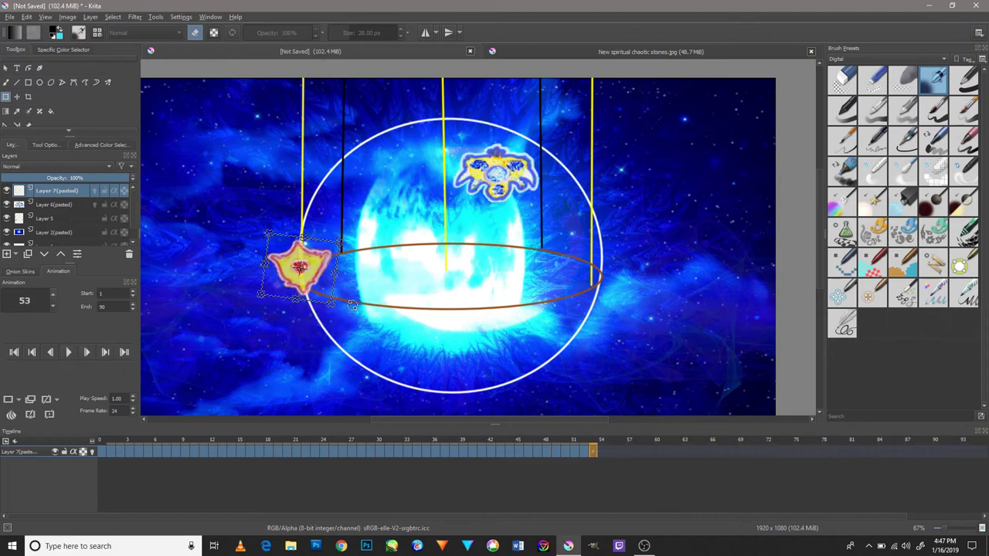
right_click(606, 462)
left_click(602, 451)
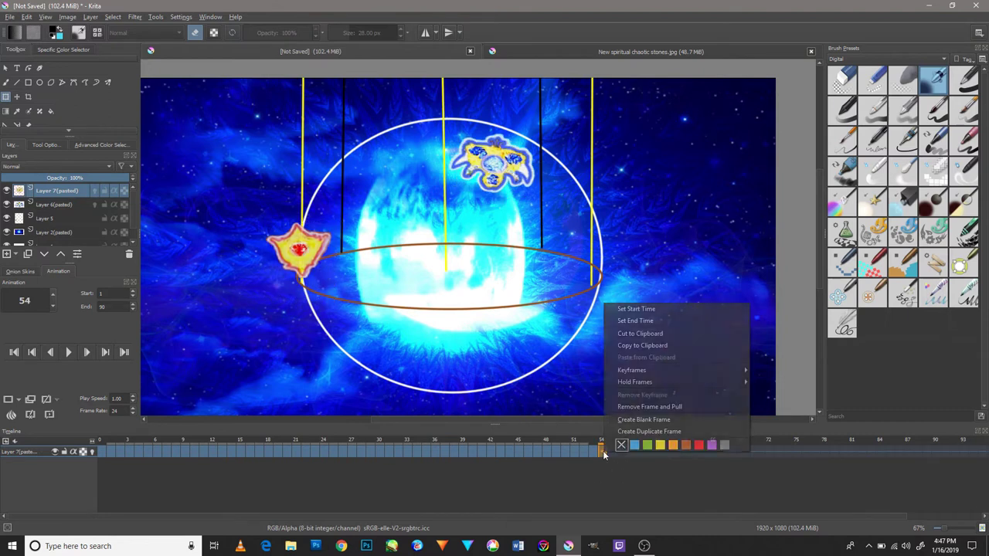
left_click(303, 265)
left_click_drag(304, 265, 306, 246)
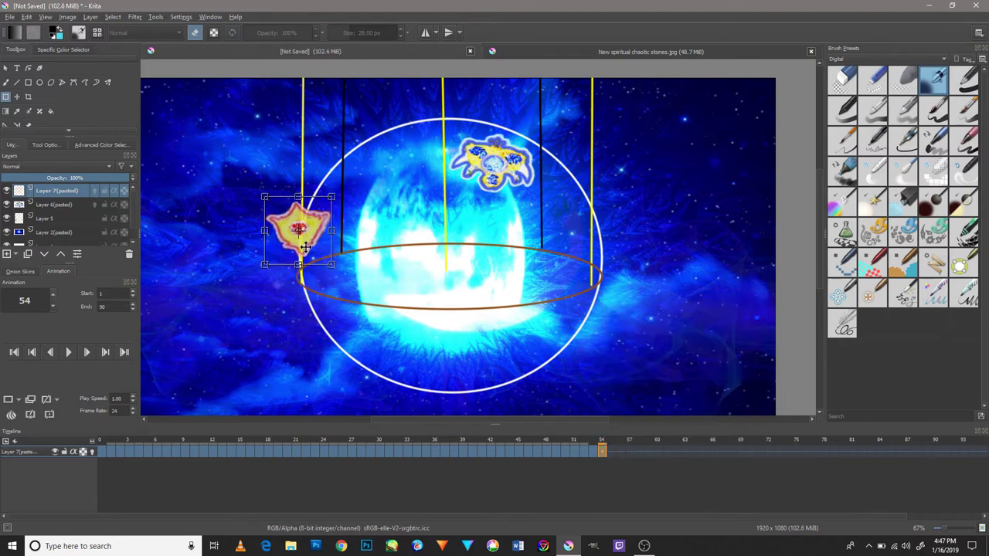
left_click(611, 451)
- Key frames 56 and 57, moving the red gem up and rotating it
right_click(620, 452)
left_click(653, 432)
left_click(297, 251)
left_click_drag(298, 247, 303, 235)
left_click(614, 453)
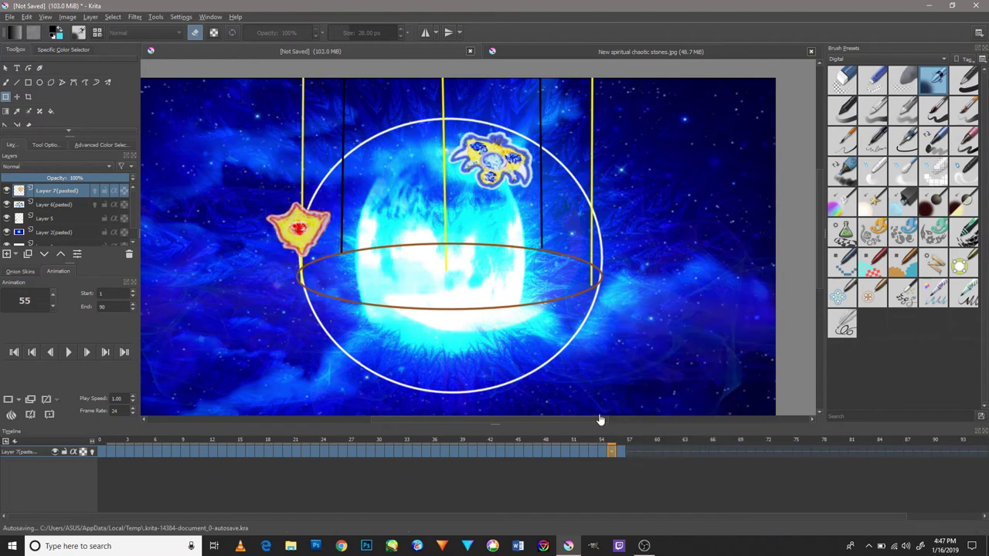
right_click(637, 454)
left_click(653, 430)
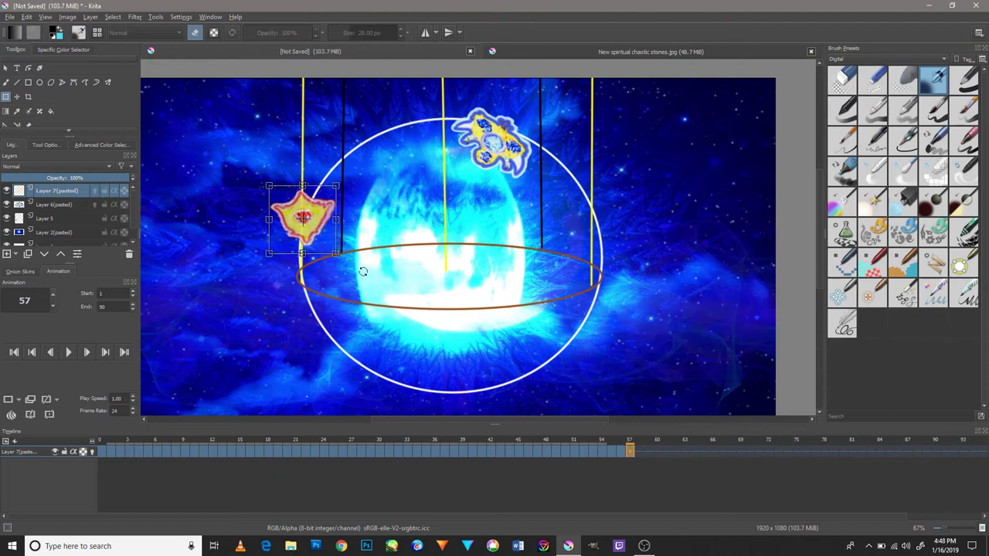
left_click_drag(365, 265, 367, 267)
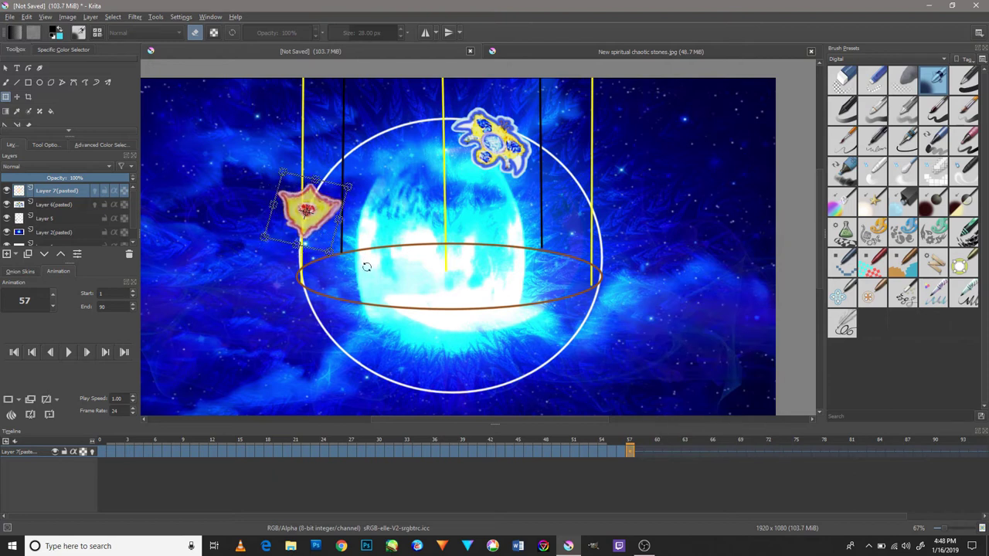
- Key frames 58 and 60, rotating the red gem as it climbs
right_click(640, 454)
left_click(672, 429)
mouse_move(345, 252)
left_mouse_down()
mouse_move(326, 272)
mouse_move(323, 249)
mouse_move(345, 214)
left_mouse_up()
left_click(647, 455)
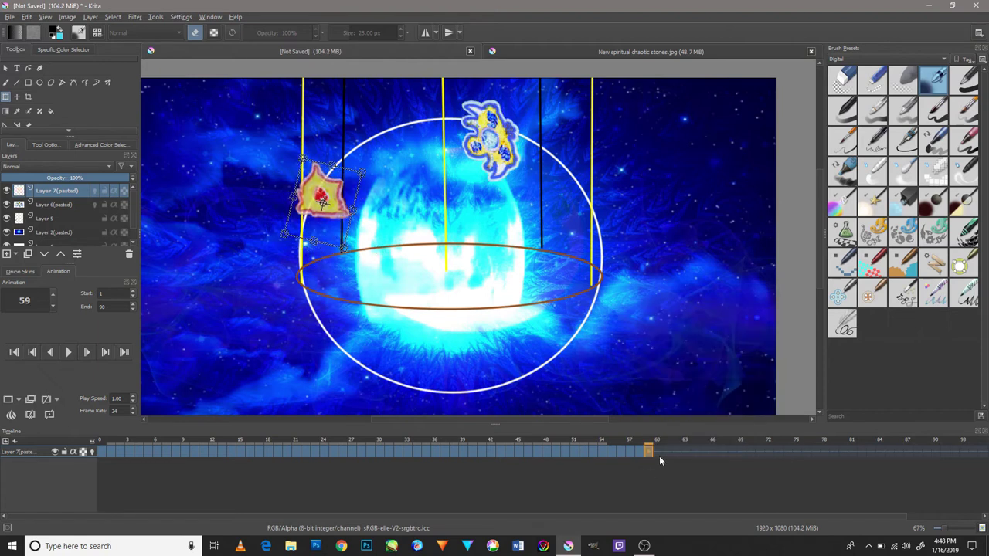
right_click(660, 461)
left_click(673, 431)
left_click(331, 197)
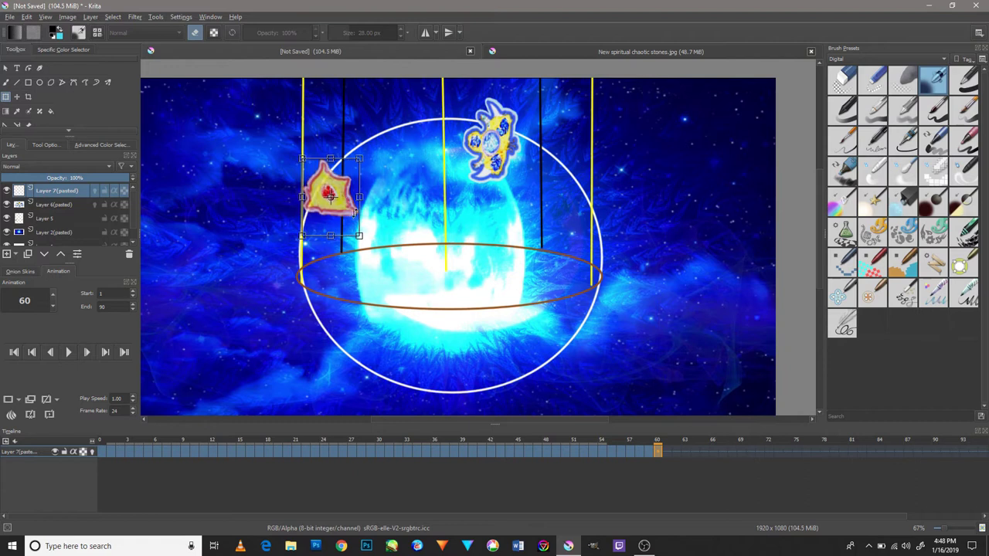
- Duplicate frames 61 and 62, rotating the red gem clockwise
right_click(670, 452)
left_click(699, 431)
left_click(344, 222)
left_click_drag(371, 232, 650, 427)
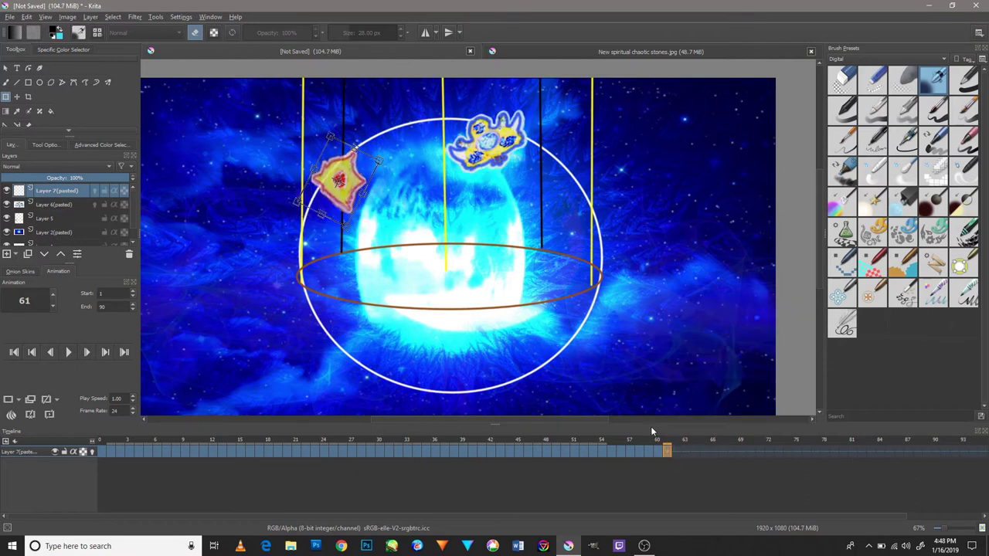
right_click(674, 452)
left_click(699, 434)
left_click_drag(381, 207, 390, 270)
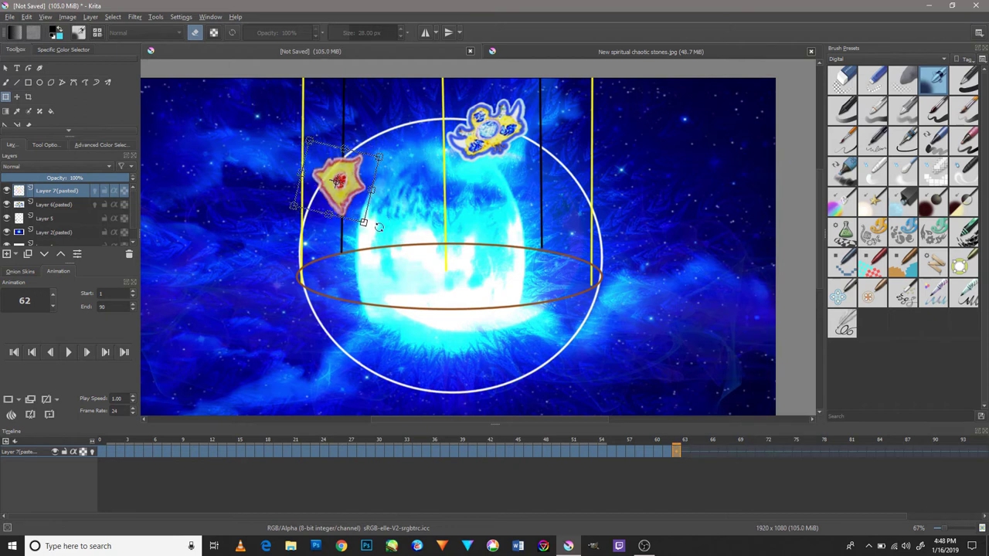
- Create frames 63 to 65, tilting the red gem and nudging it up-left along the ring
right_click(676, 452)
left_click(703, 430)
left_click_drag(369, 204, 375, 198)
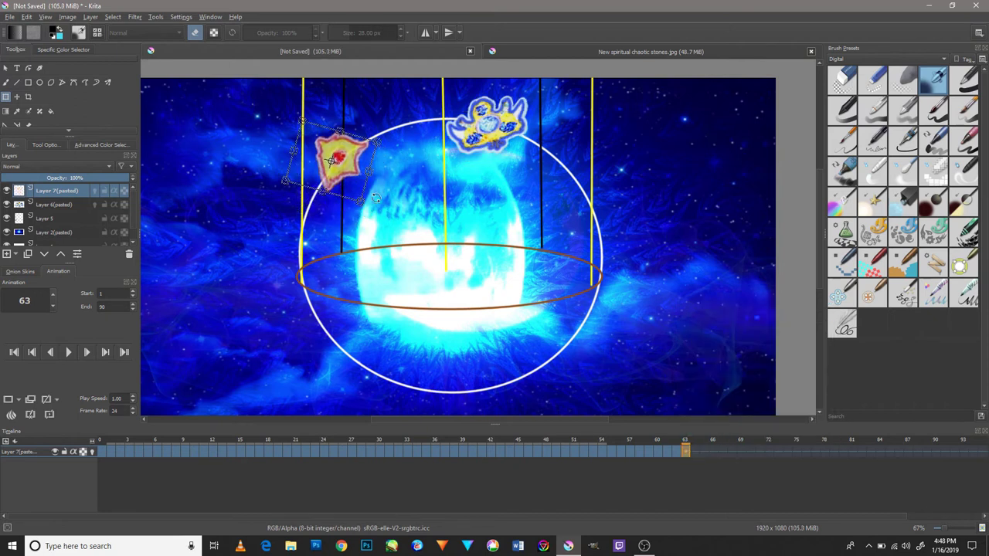
right_click(693, 455)
left_click(720, 429)
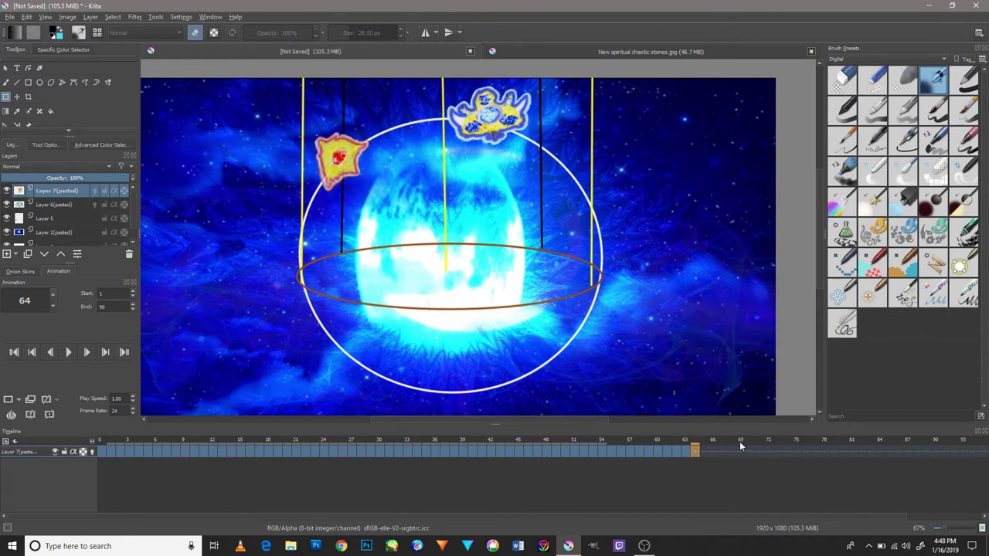
left_click_drag(385, 206, 378, 193)
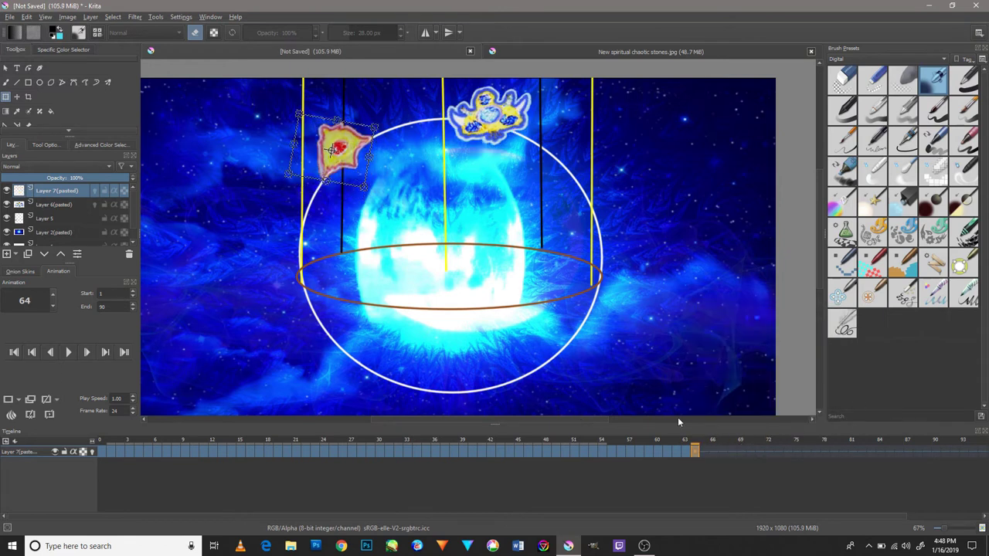
right_click(703, 451)
left_click(740, 410)
left_click_drag(384, 156, 365, 165)
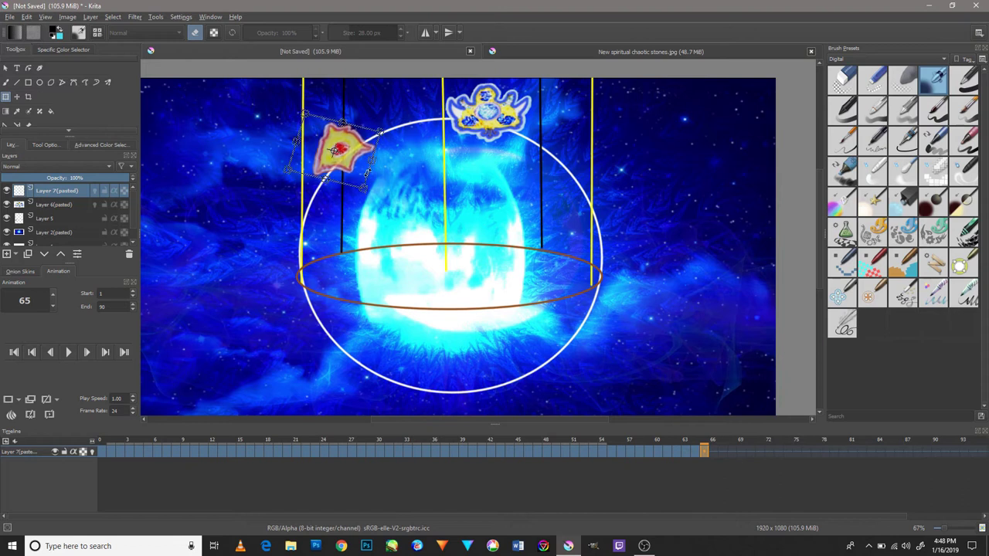
- Create frames 66 to 68, rotating and raising the red gem each frame
right_click(717, 451)
left_click(739, 410)
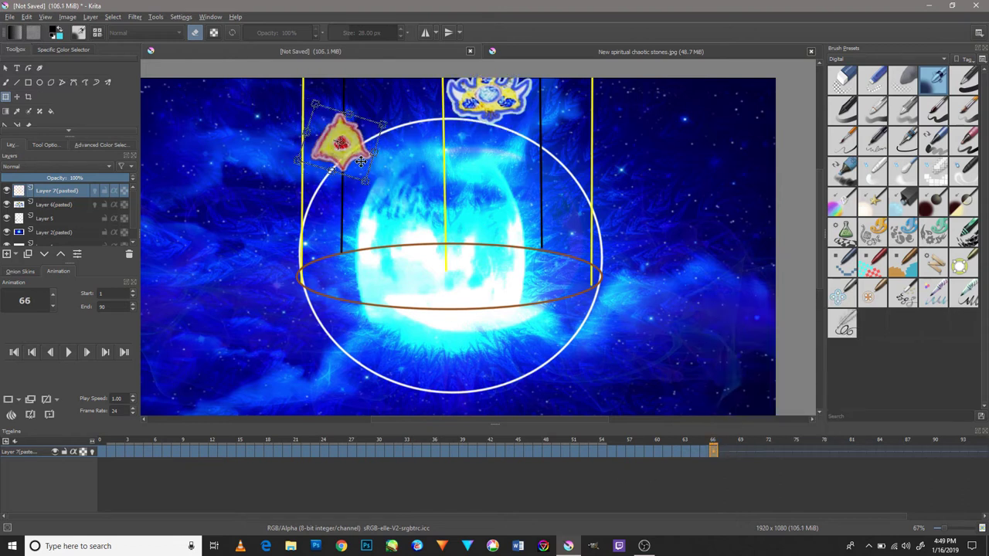
left_click_drag(374, 154, 366, 167)
right_click(723, 453)
left_click(741, 426)
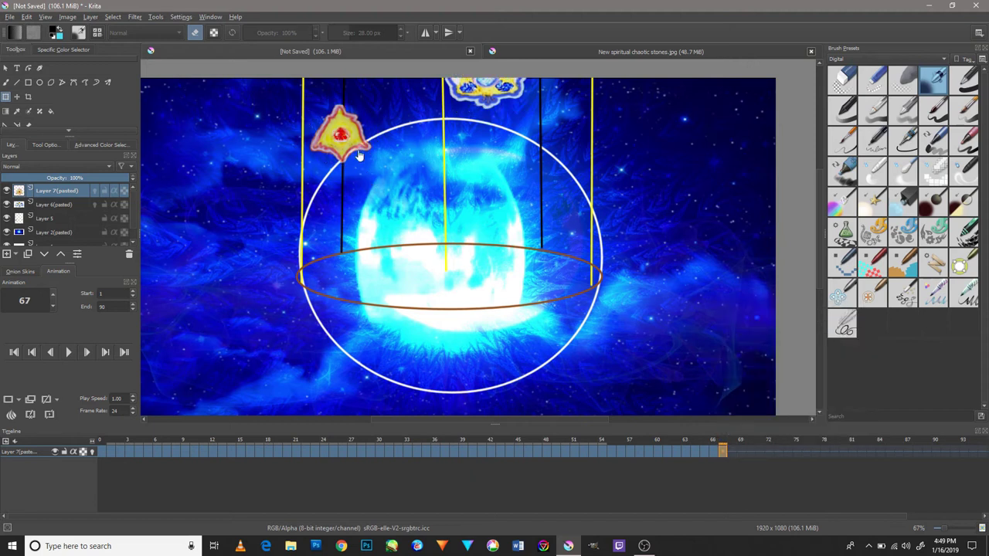
left_click_drag(384, 172, 371, 190)
right_click(727, 452)
left_click(754, 427)
left_click_drag(377, 178, 353, 163)
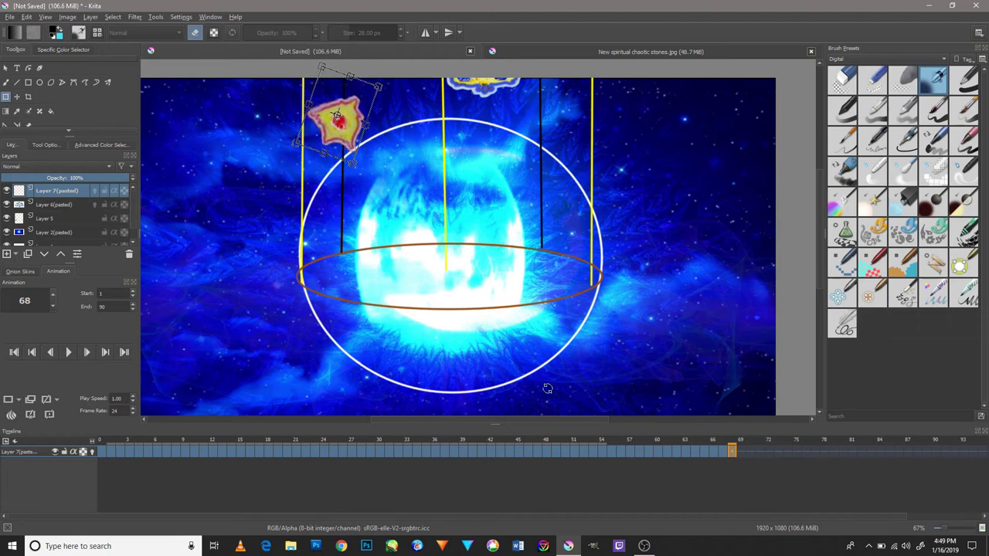
- Create frames 69 to 71, rotating the red gem further clockwise and applying the transform
right_click(741, 456)
left_click(754, 431)
mouse_move(387, 179)
left_mouse_down()
mouse_move(350, 155)
mouse_move(516, 296)
left_mouse_up()
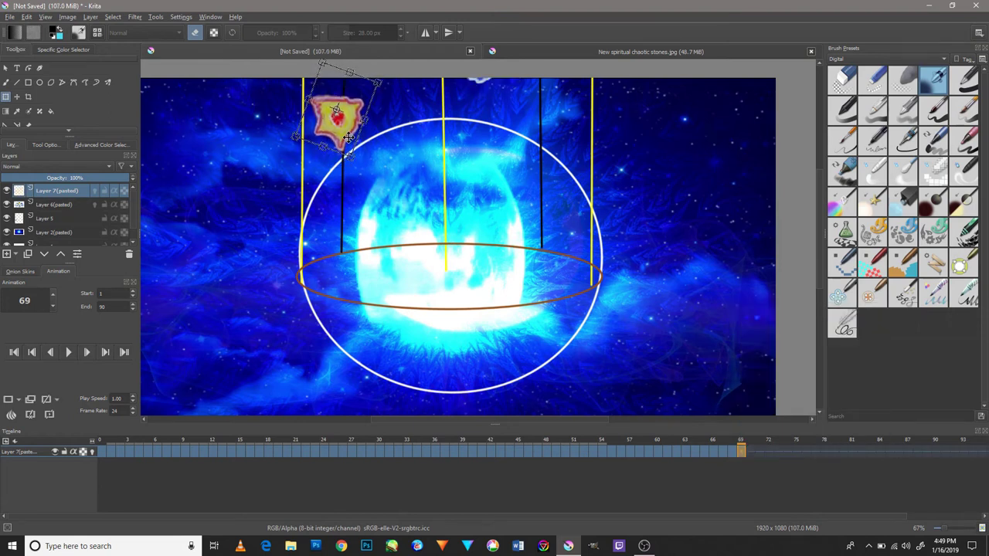
left_click(749, 452)
left_click_drag(371, 135, 444, 213)
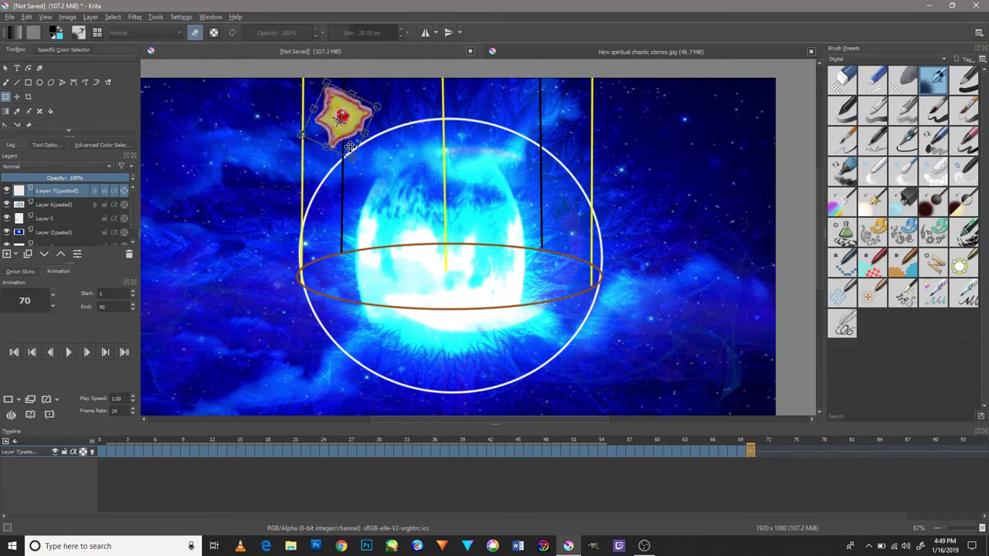
right_click(759, 453)
left_click(803, 430)
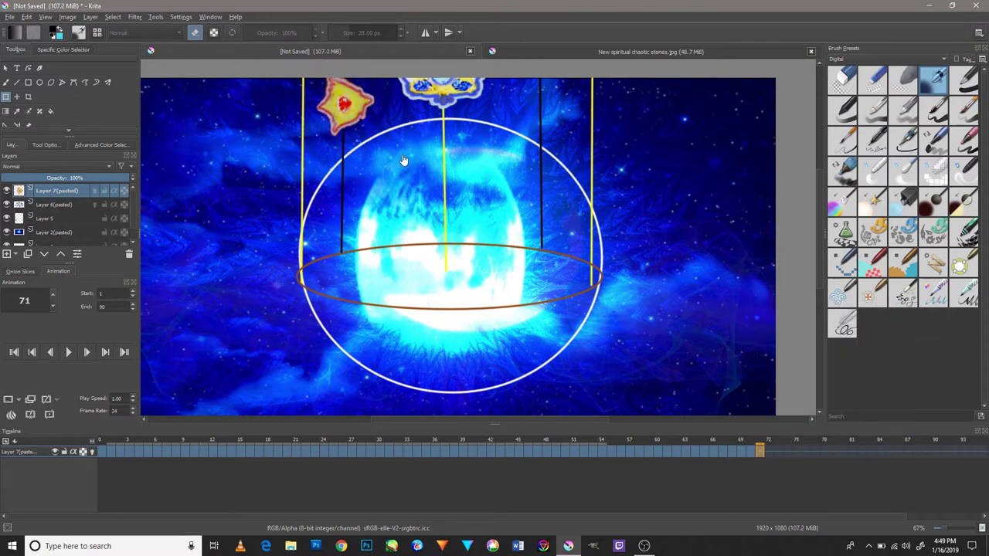
left_click_drag(363, 155, 349, 139)
key("Return")
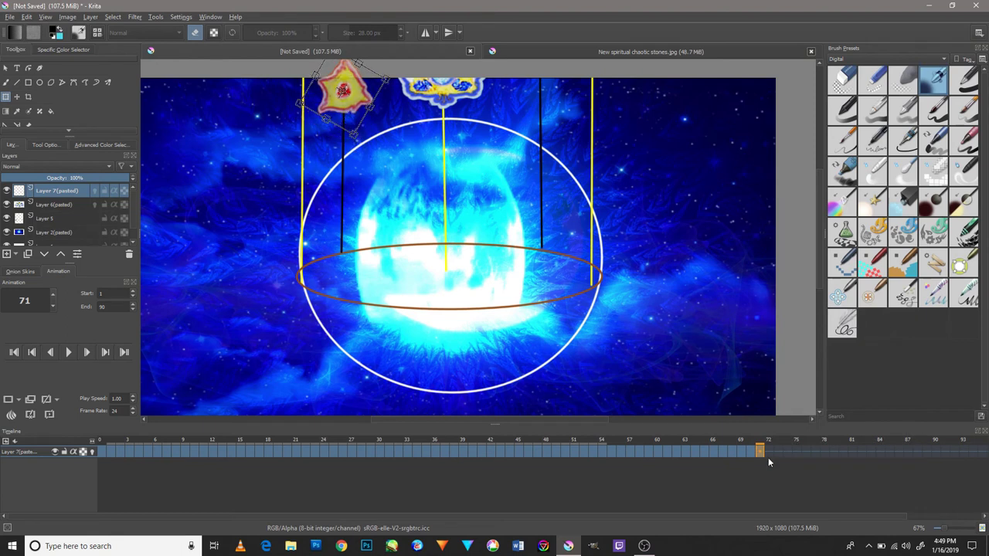
- Create frames 72 to 74, moving the red gem up toward the top edge
right_click(768, 452)
left_click(801, 432)
left_click_drag(362, 100, 353, 85)
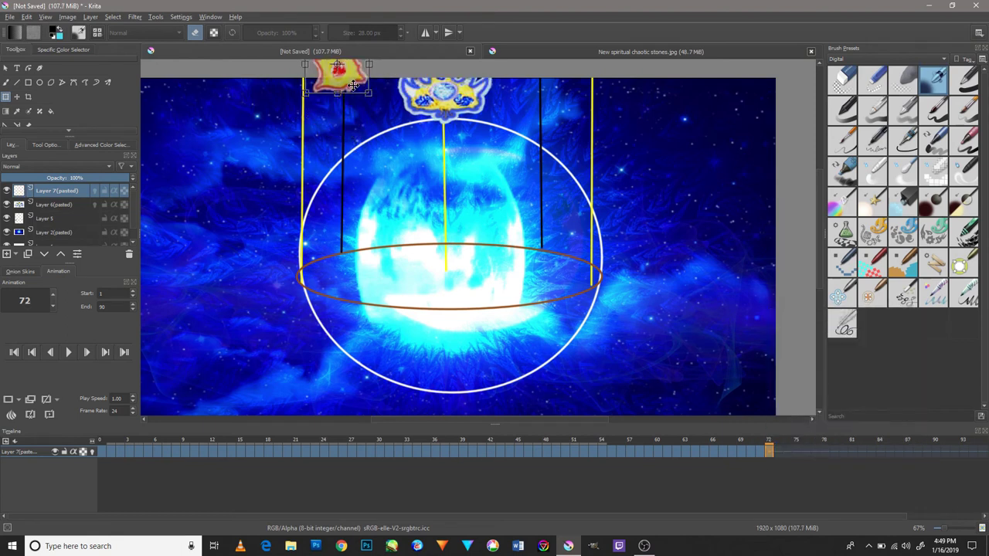
key("Return")
right_click(777, 455)
left_click(810, 440)
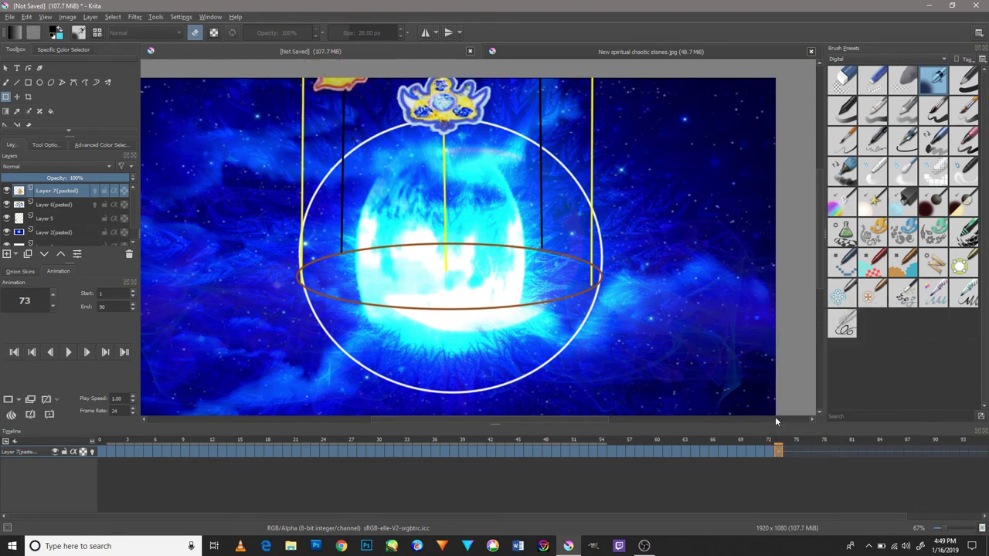
left_click(350, 88)
mouse_move(338, 62)
left_mouse_down()
mouse_move(321, 112)
mouse_move(354, 77)
left_mouse_up()
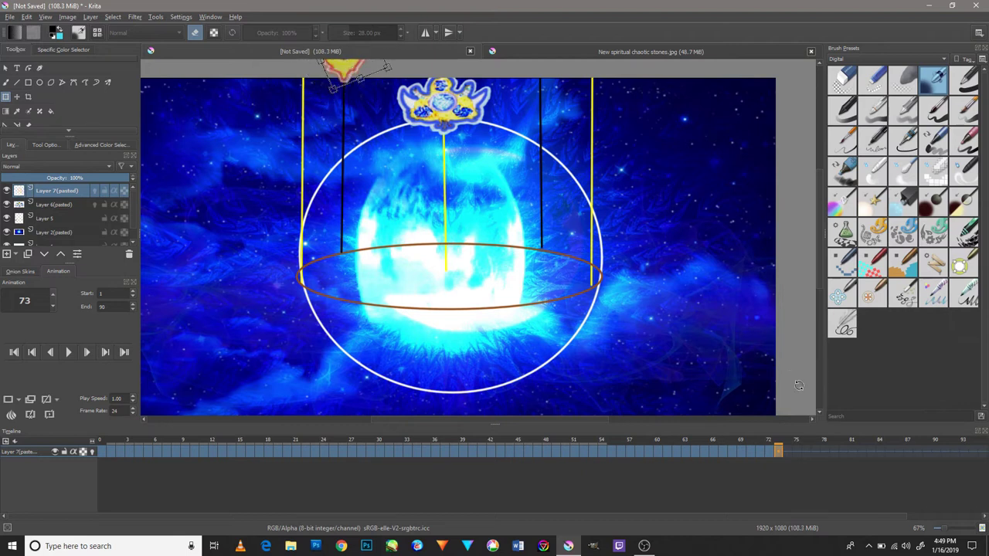
key("Escape")
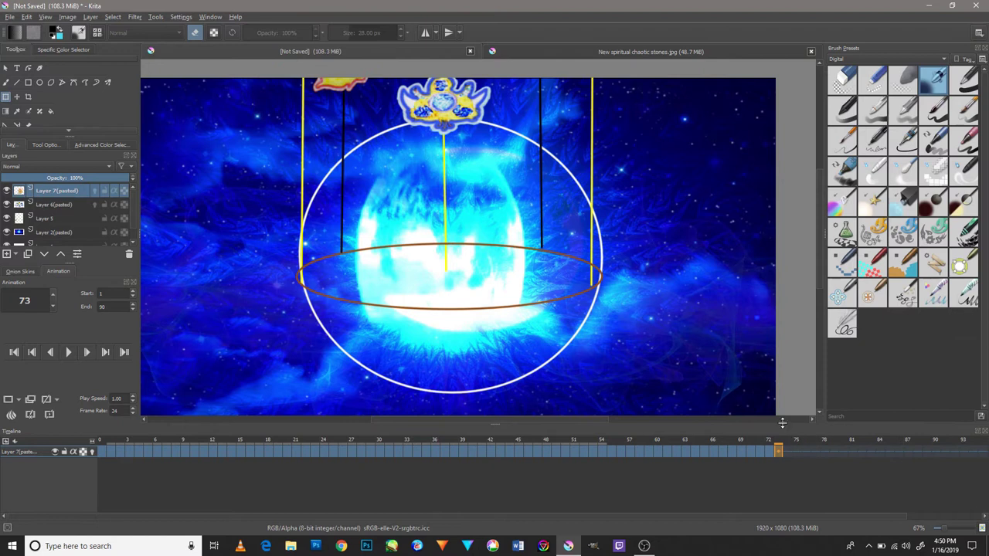
right_click(785, 455)
key("Escape")
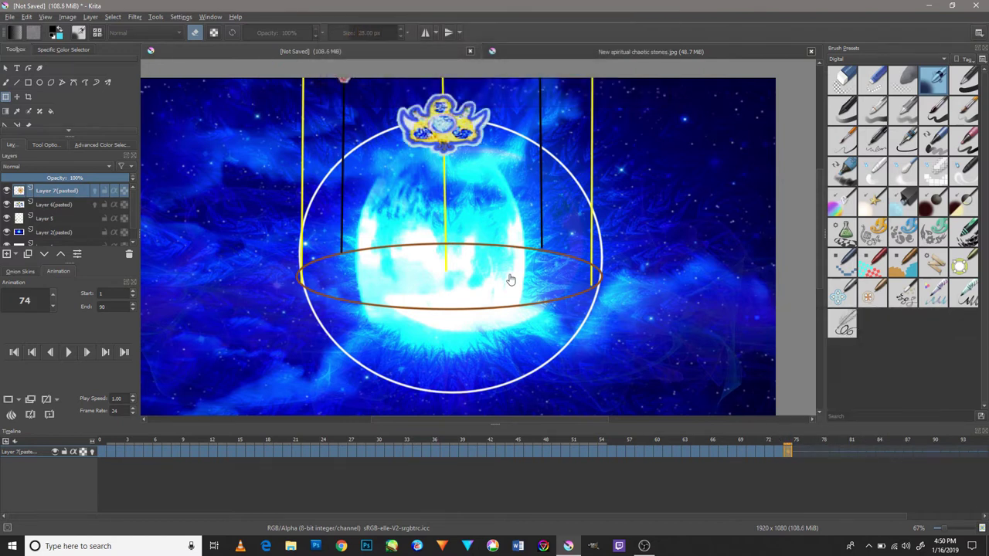
key("ctrl+t")
- Place the red gem above the ring's upper left, then duplicate frames 75–76, lowering it about 20 px
mouse_move(363, 128)
left_mouse_down()
mouse_move(338, 126)
mouse_move(365, 145)
left_mouse_up()
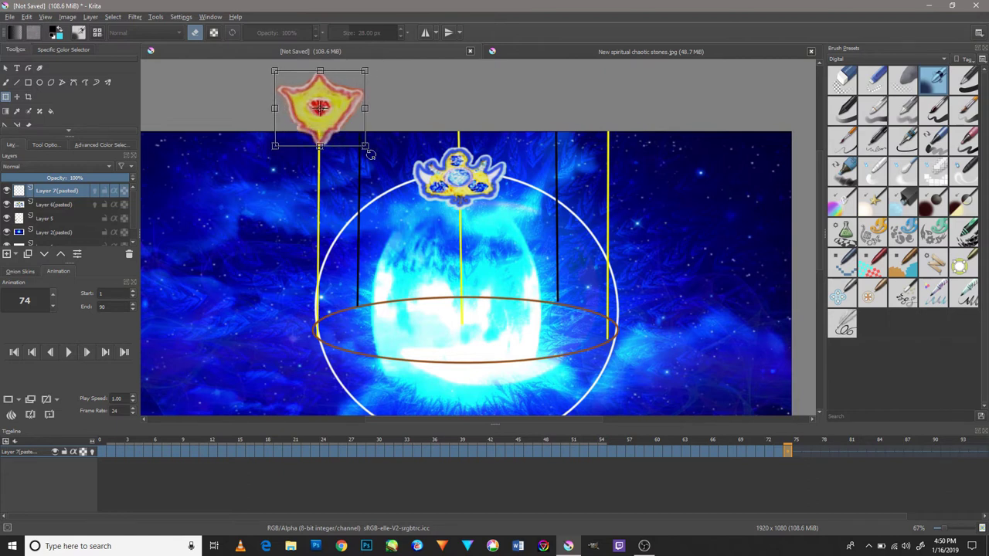
right_click(797, 453)
key("Escape")
right_click(797, 453)
key("Escape")
key("ctrl+t")
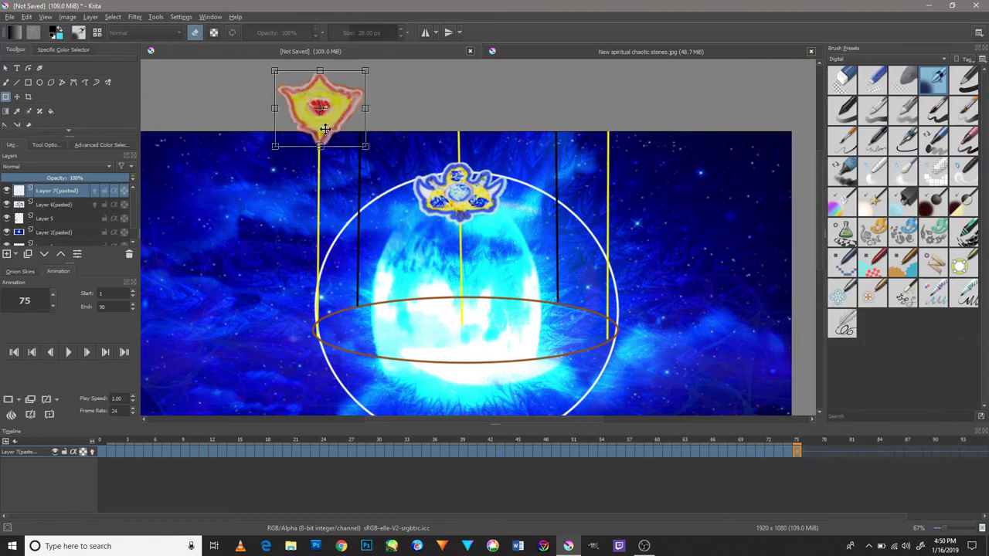
right_click(806, 453)
left_click(819, 435)
key("ctrl+t")
left_click_drag(324, 132, 323, 149)
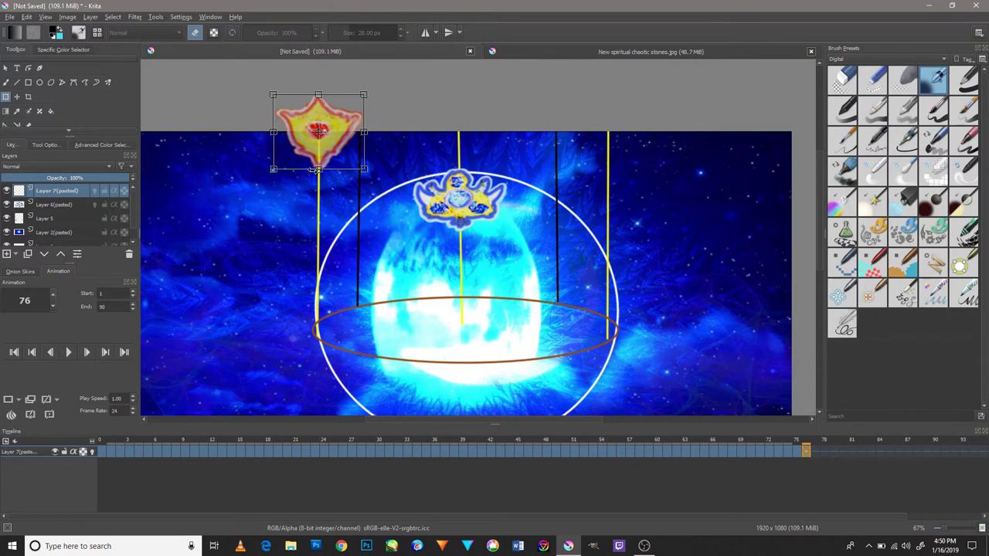
- Add duplicate frames 77–79, lowering the red gem a little further along the ring each time
right_click(806, 453)
key("Escape")
right_click(814, 453)
left_click(834, 433)
key("ctrl+t")
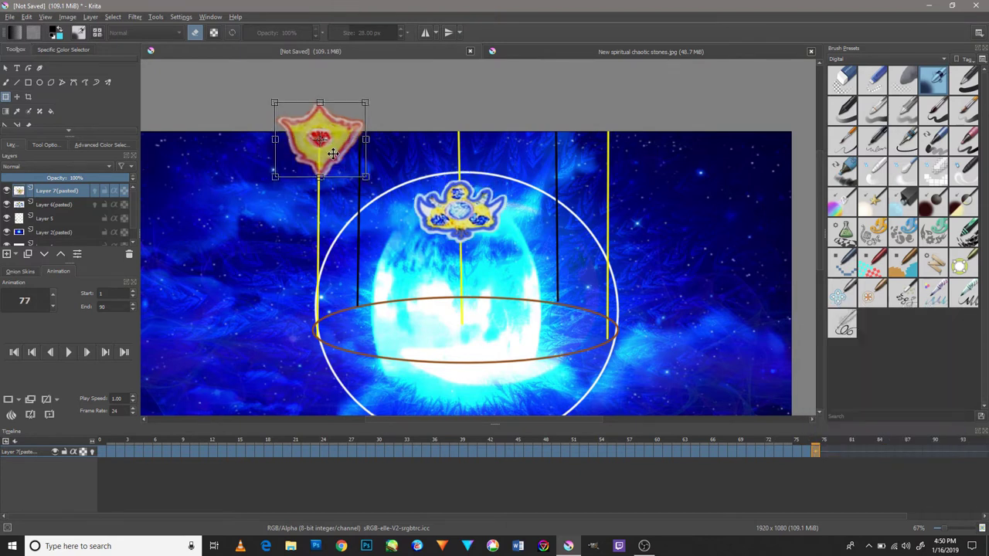
right_click(824, 453)
left_click(833, 432)
key("ctrl+t")
left_click_drag(343, 150, 340, 168)
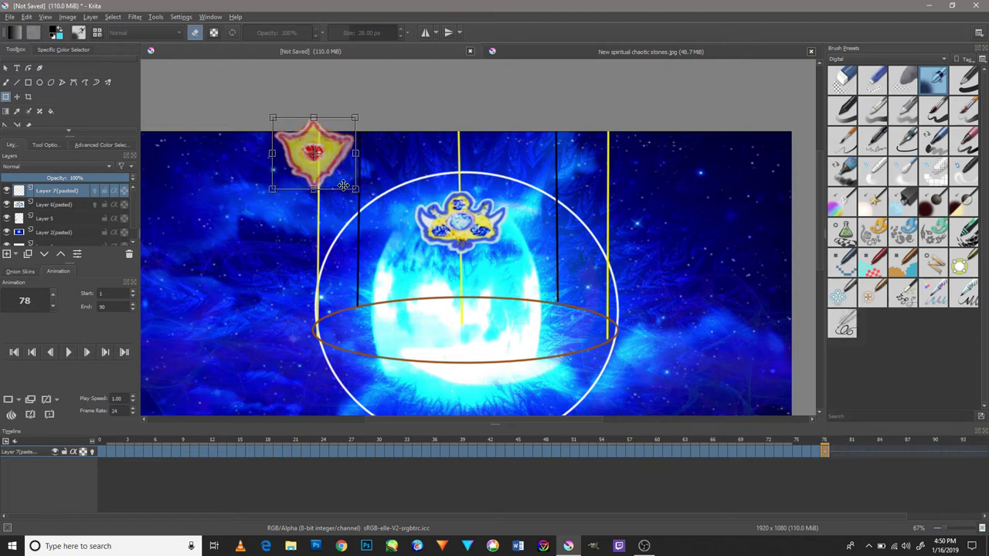
right_click(833, 451)
left_click(846, 426)
key("ctrl+t")
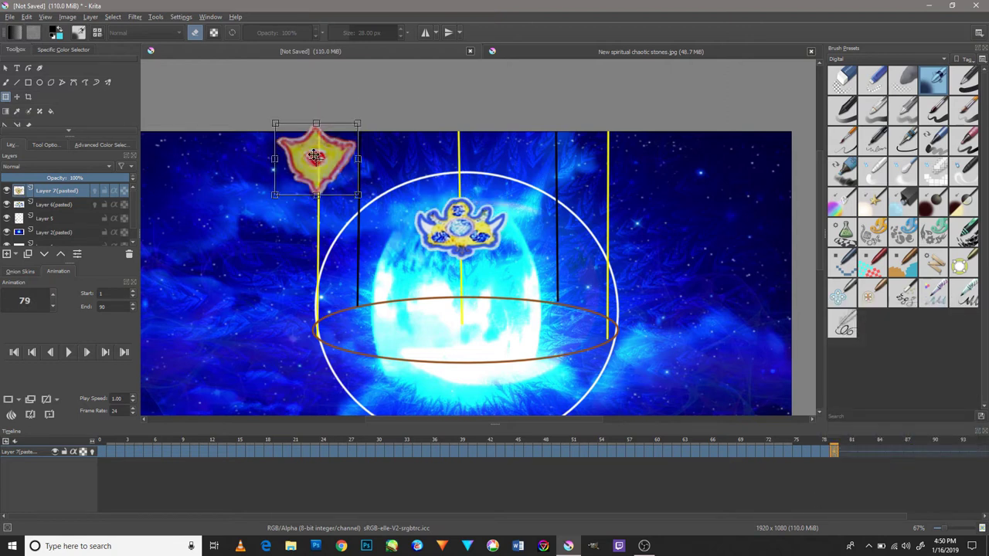
left_click_drag(340, 166, 341, 187)
- Add duplicate frames 80–83, sinking the red gem about 20 px per frame beside the ring
left_click(842, 452)
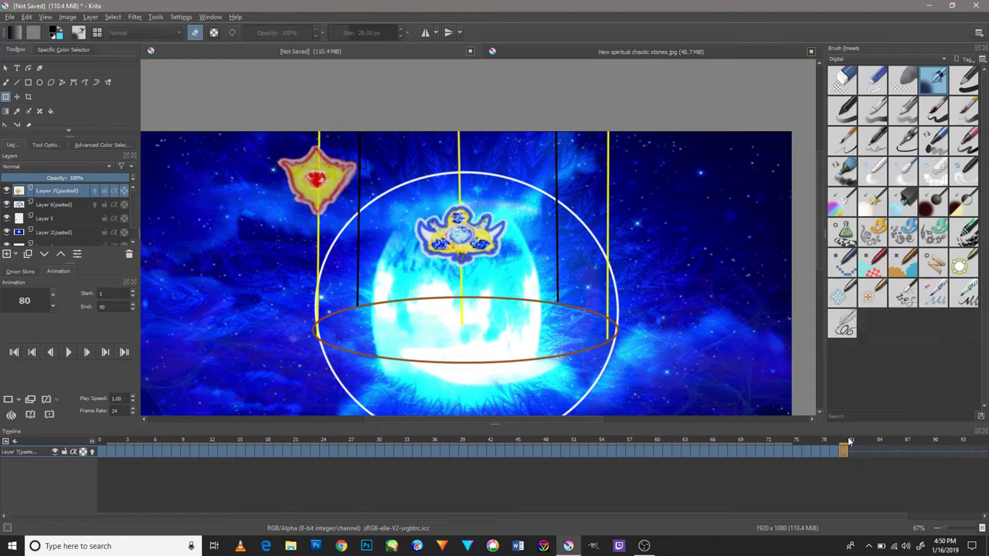
left_click_drag(335, 182, 334, 197)
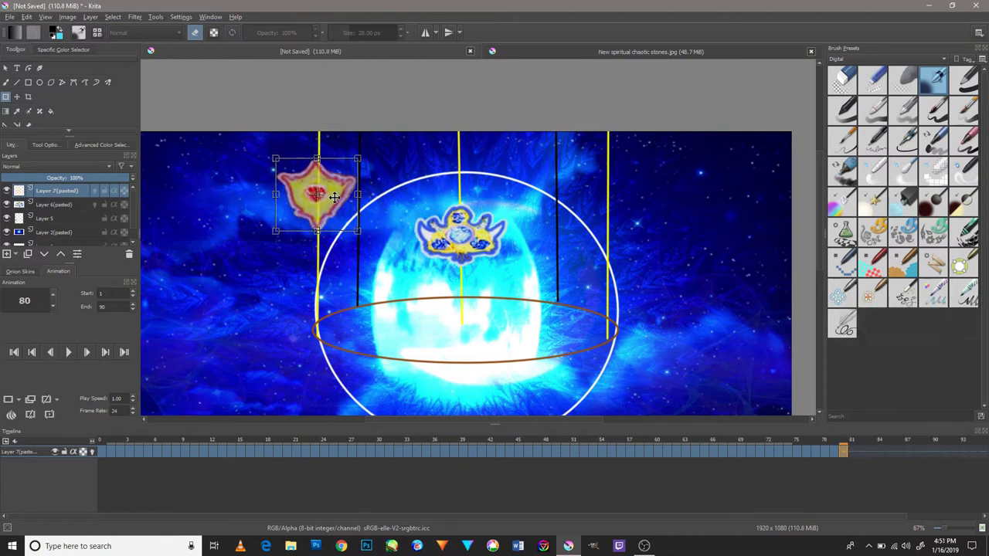
right_click(853, 452)
left_click(897, 432)
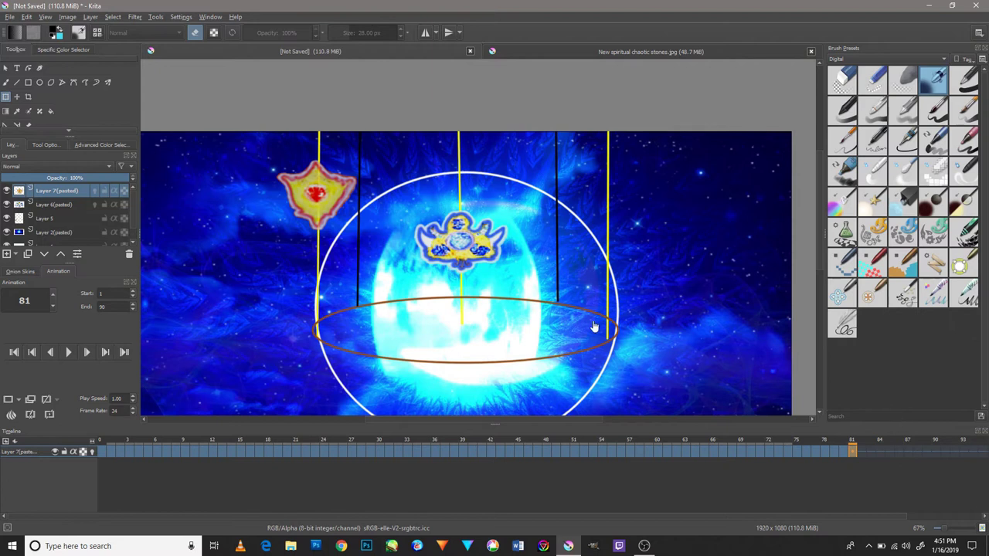
left_click_drag(329, 203, 334, 210)
right_click(861, 452)
left_click(884, 434)
left_click_drag(338, 204, 338, 223)
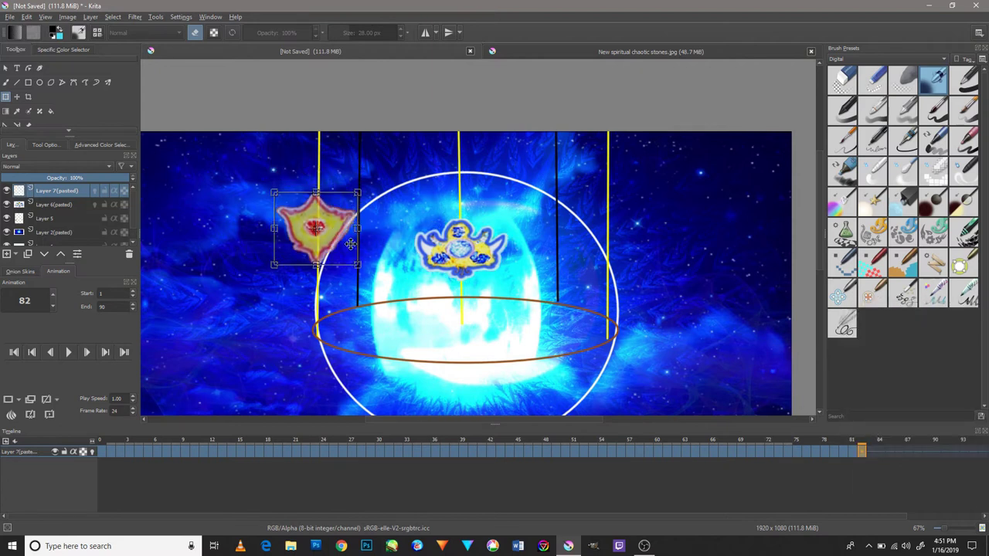
right_click(873, 452)
left_click(879, 433)
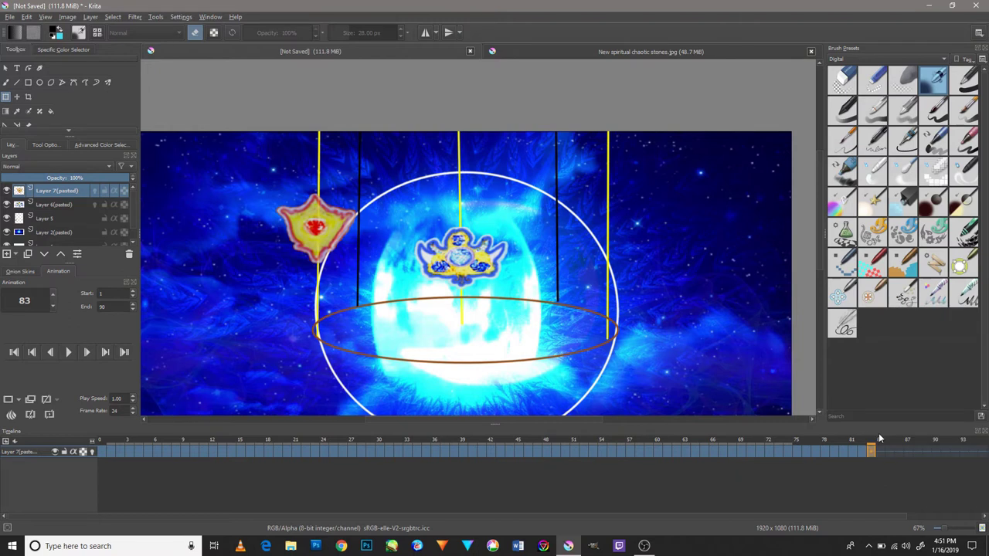
left_click_drag(470, 268, 487, 207)
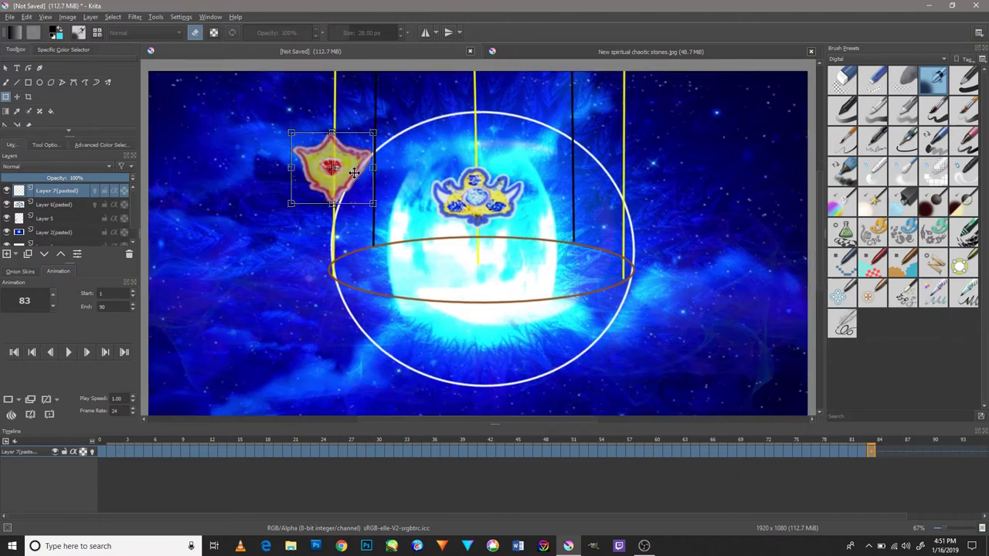
- Duplicate into frames 84–86, moving the red gem emblem down 20–30 px each frame
left_click_drag(353, 172, 353, 187)
right_click(881, 456)
left_click(888, 317)
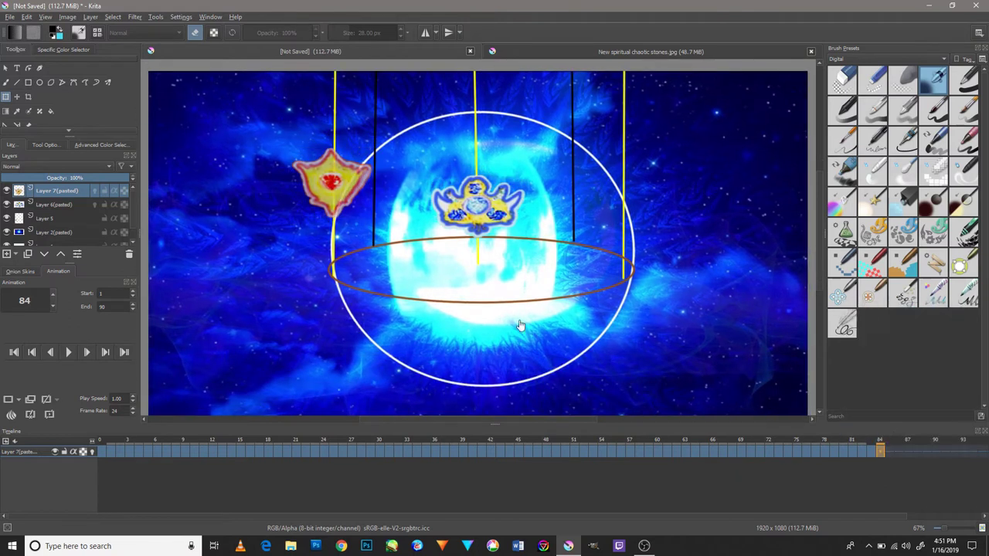
left_click_drag(354, 172, 355, 196)
right_click(889, 456)
left_click(888, 317)
left_click_drag(344, 191, 345, 211)
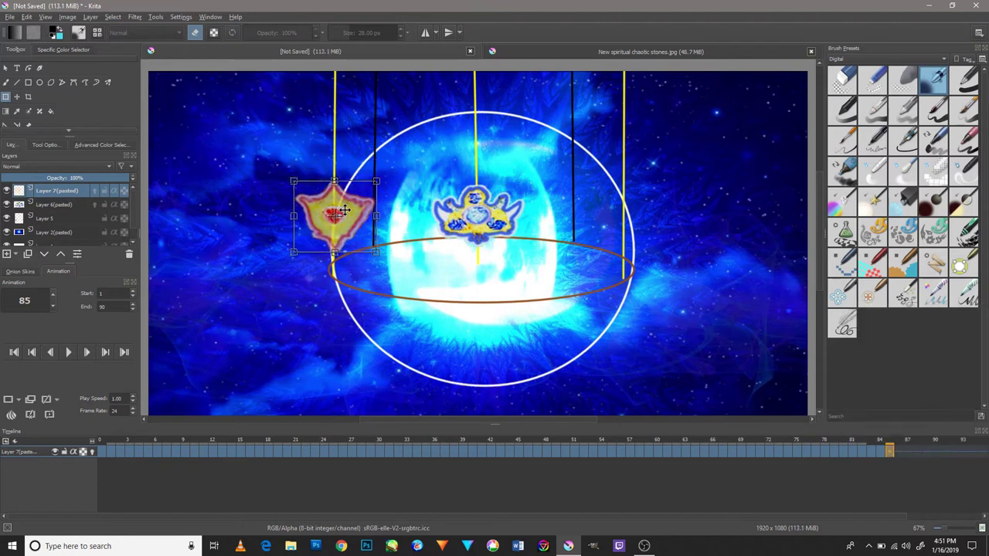
right_click(898, 454)
left_click(627, 319)
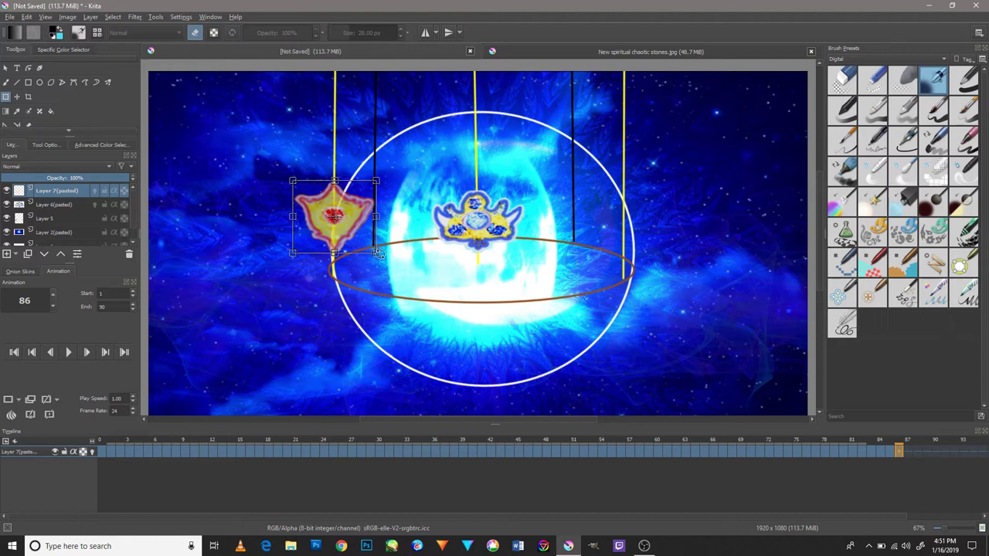
left_click_drag(385, 261, 371, 263)
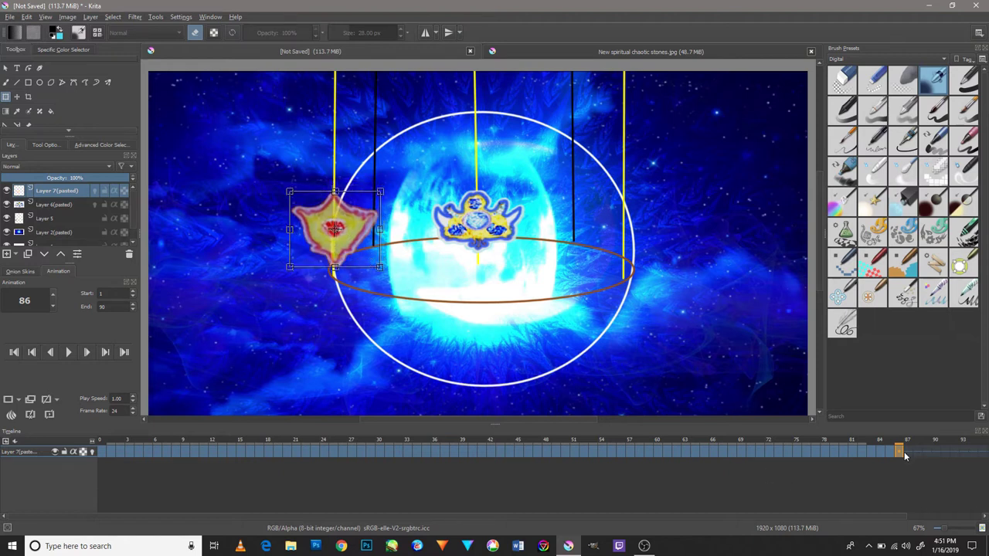
- Add frames 87–90, lowering the red emblem further and enlarging it slightly at the ellipse's left end
right_click(907, 454)
left_click(908, 438)
left_click_drag(352, 235, 350, 255)
left_click(917, 452)
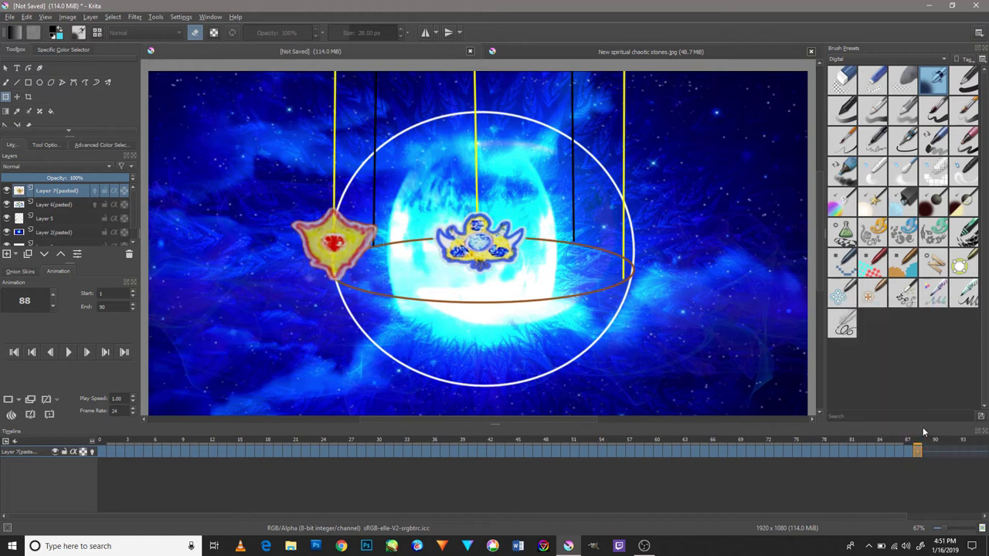
left_click_drag(340, 249, 341, 259)
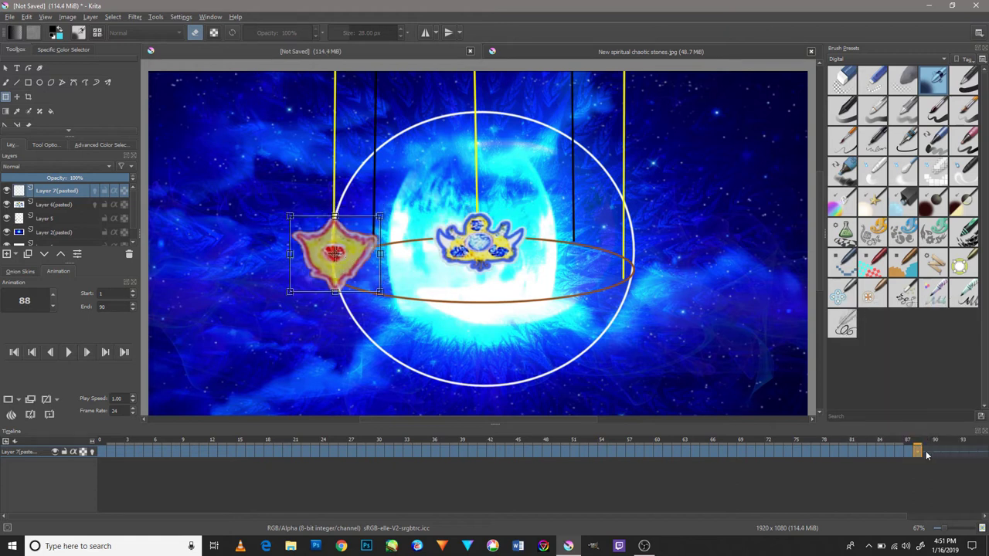
left_click(926, 452)
left_click_drag(379, 292, 392, 303)
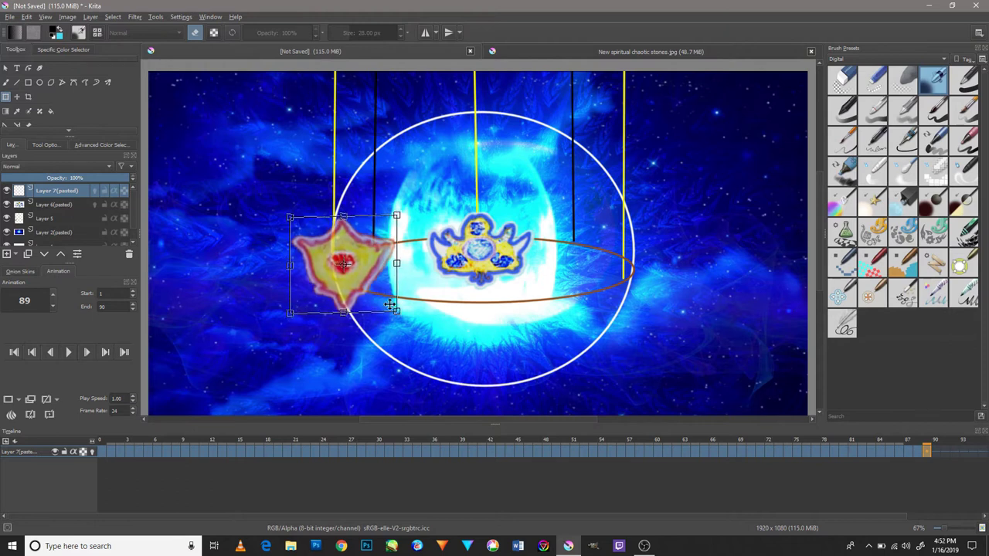
left_click_drag(392, 306, 396, 319)
right_click(929, 454)
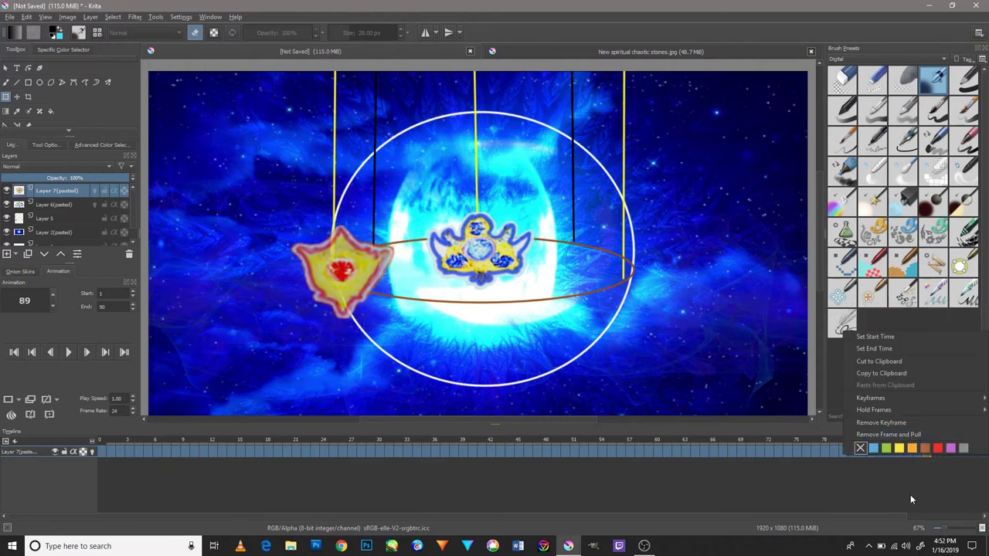
left_click(924, 449)
left_click_drag(359, 269, 356, 270)
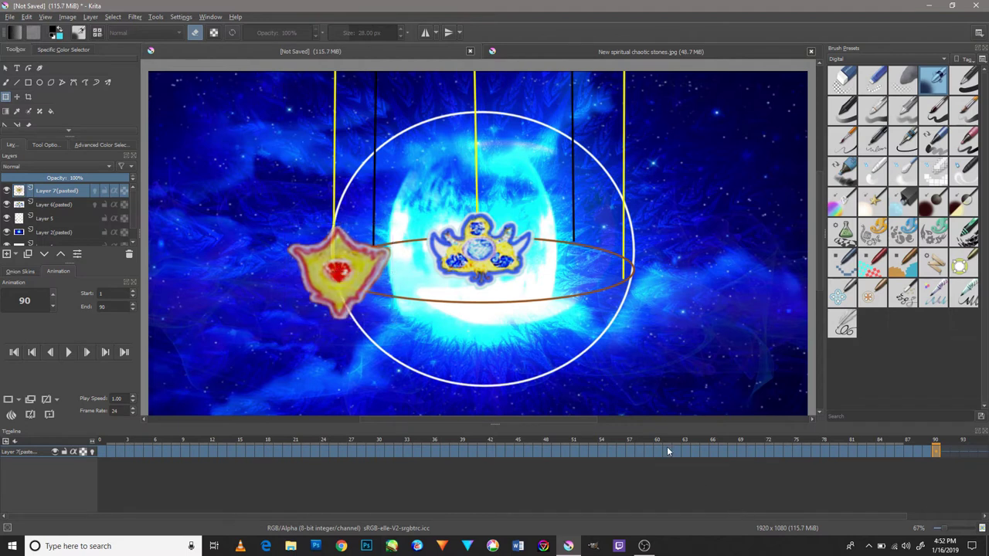
left_click(68, 353)
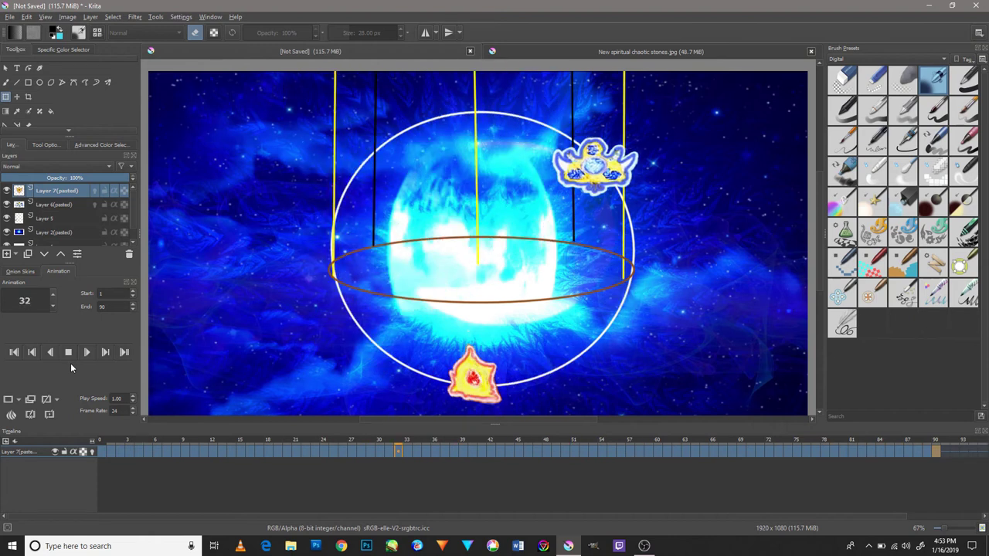
left_click(71, 352)
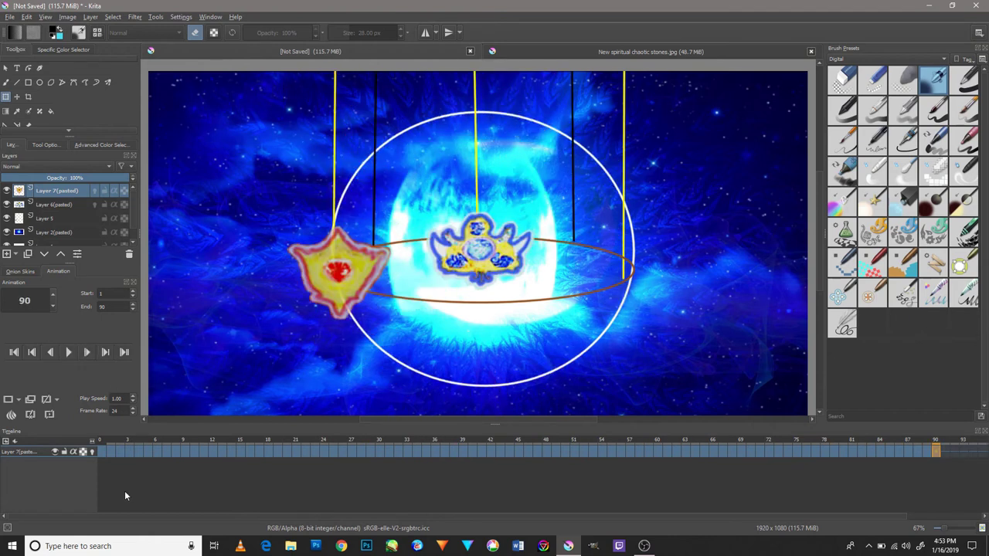
- Cut the green gem from 'New spiritual chaotic stones.jpg' and paste it into the animation as Layer 8(pasted)
left_click(650, 52)
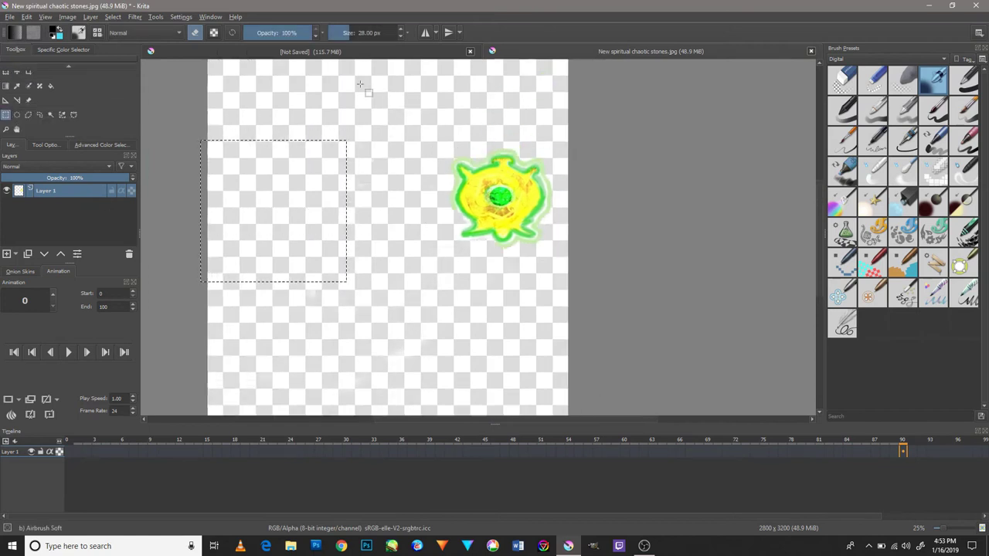
left_click(26, 16)
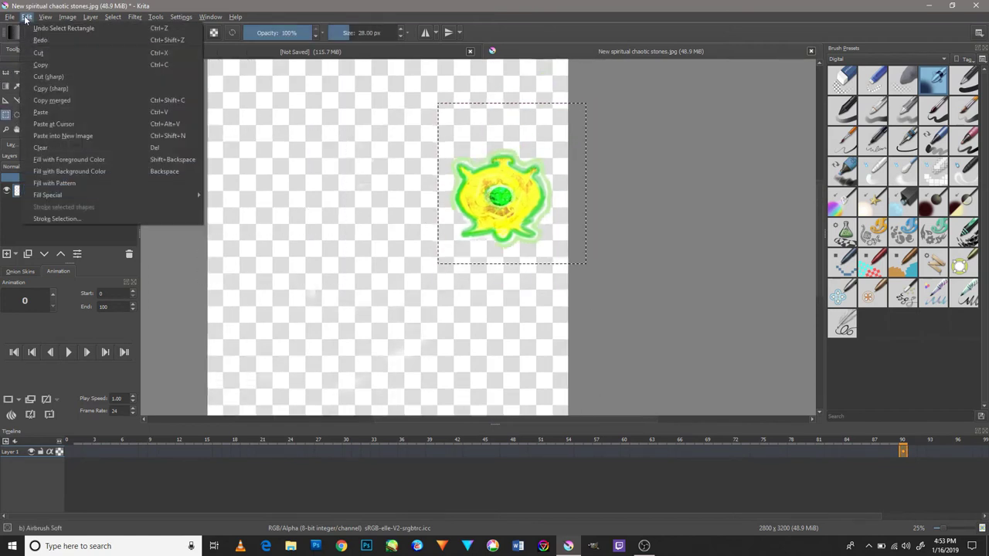
left_click(67, 54)
left_click(328, 52)
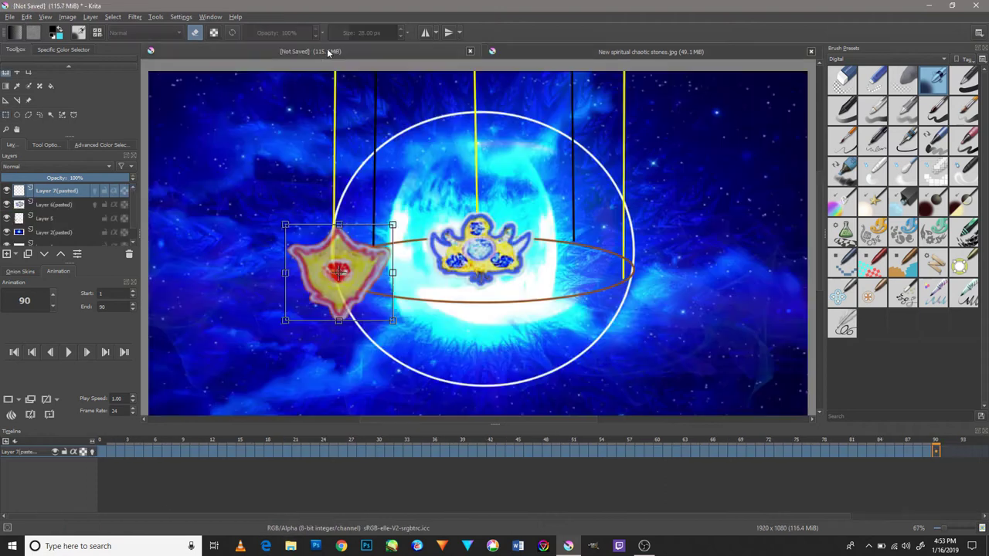
left_click(27, 17)
left_click(77, 112)
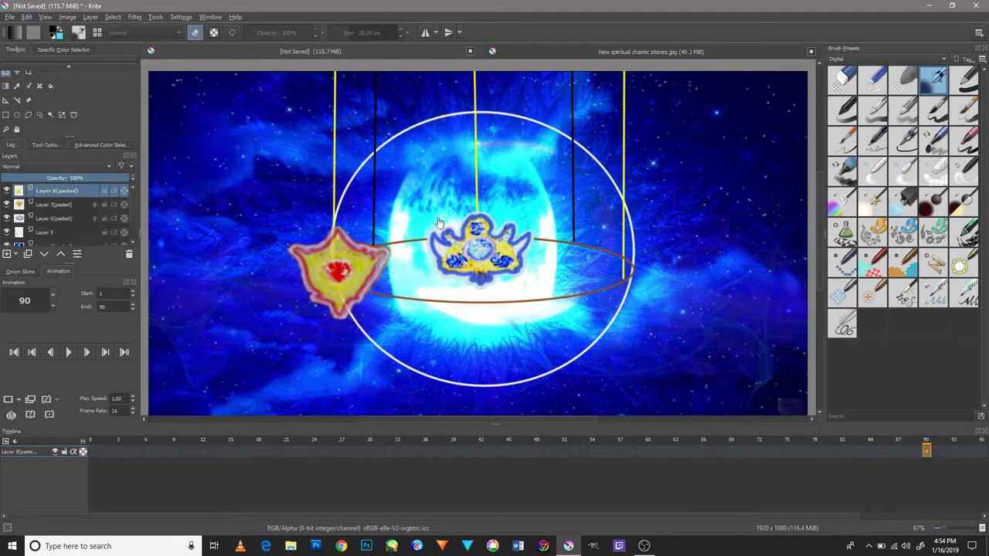
scroll(266, 199, "down", 2)
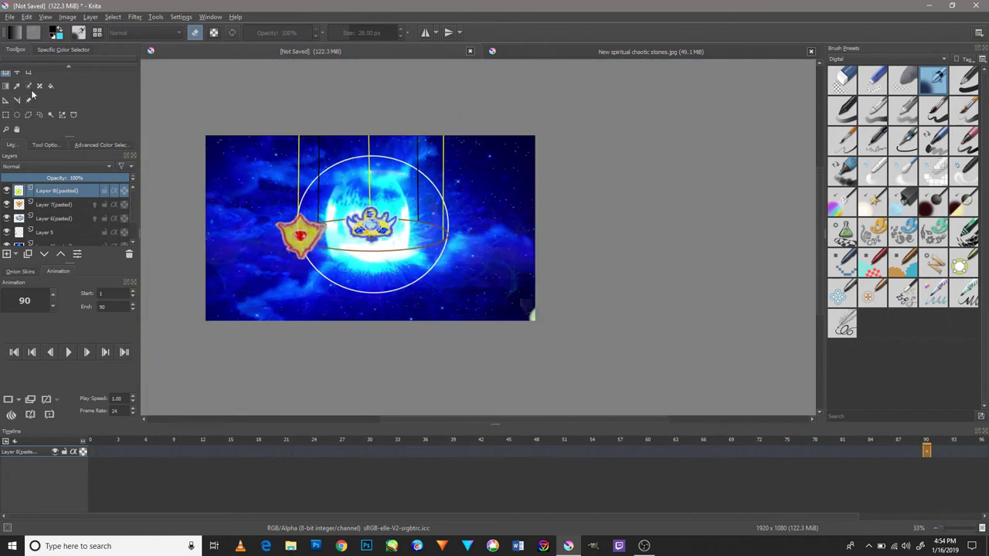
- Drag the pasted green gem onto the canvas, scale it down, and set it on the ring right of the red star
left_click_drag(627, 321, 358, 193)
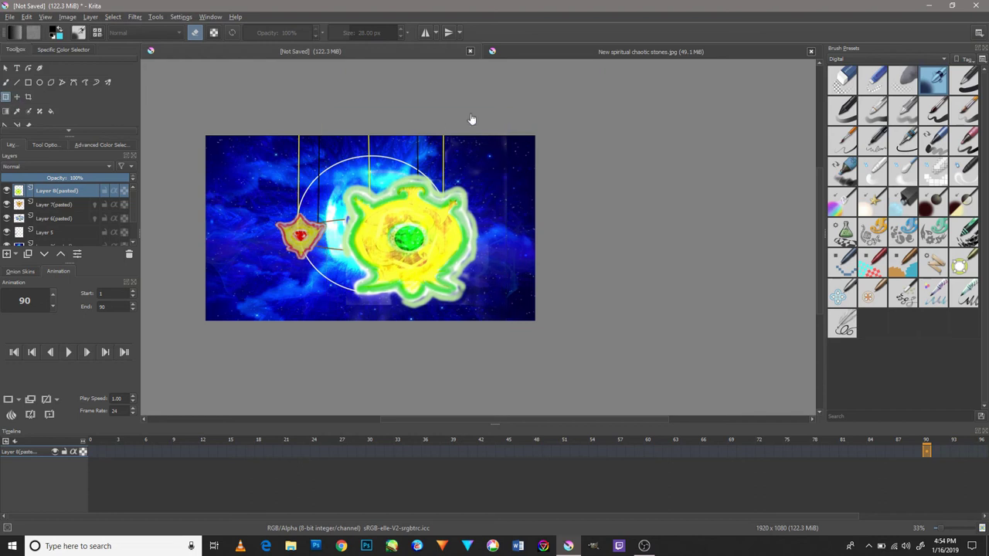
key("ctrl+t")
left_click_drag(506, 113, 382, 208)
scroll(381, 209, "down", 3)
key("1")
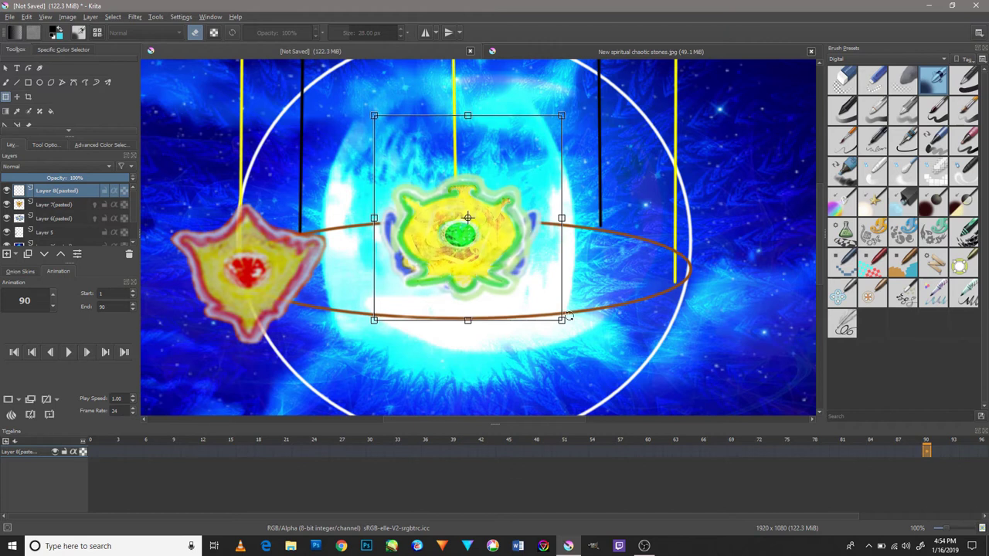
mouse_move(533, 292)
left_mouse_down()
mouse_move(325, 316)
mouse_move(544, 288)
left_mouse_up()
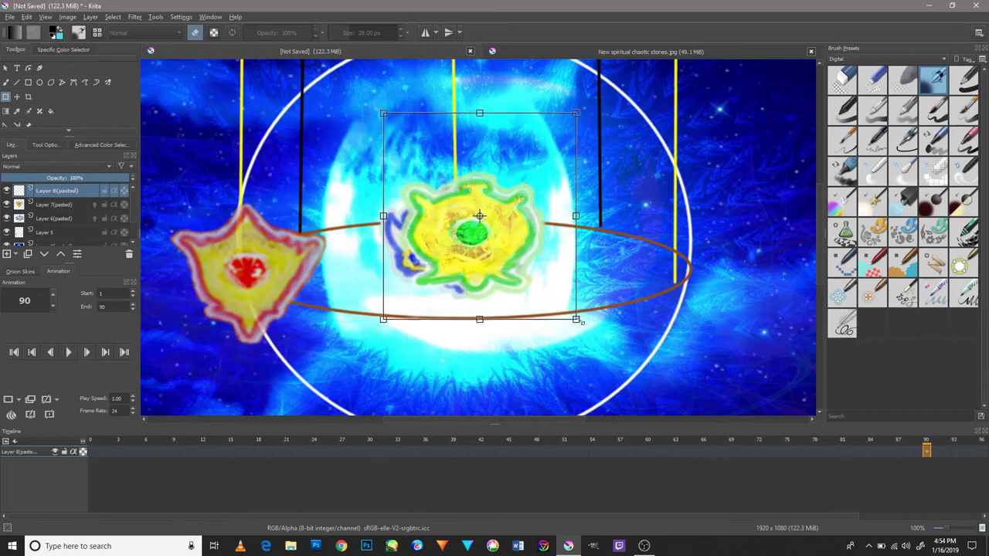
left_click_drag(576, 319, 559, 316)
mouse_move(501, 302)
left_mouse_down()
mouse_move(318, 323)
mouse_move(509, 295)
left_mouse_up()
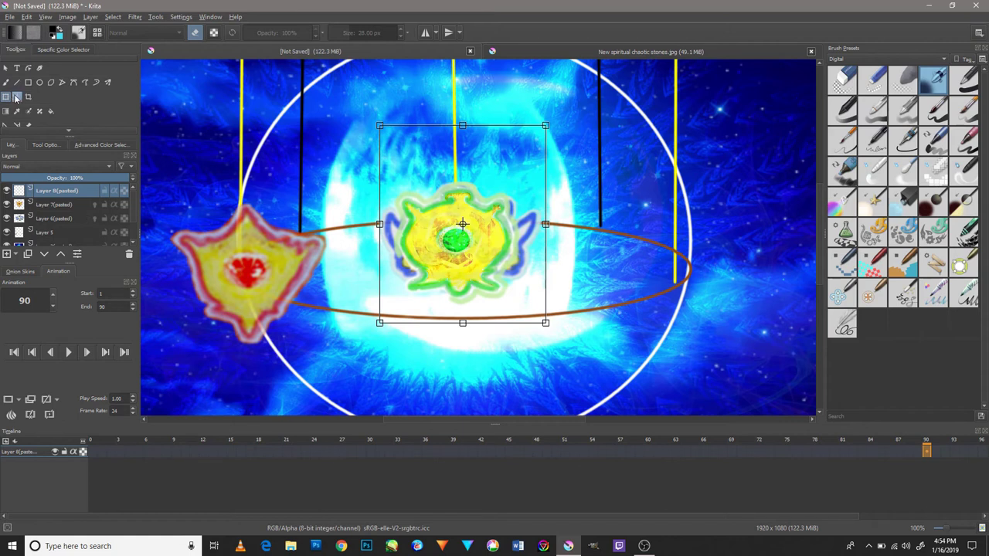
mouse_move(478, 250)
left_mouse_down()
mouse_move(591, 215)
mouse_move(604, 222)
left_mouse_up()
left_click(91, 453)
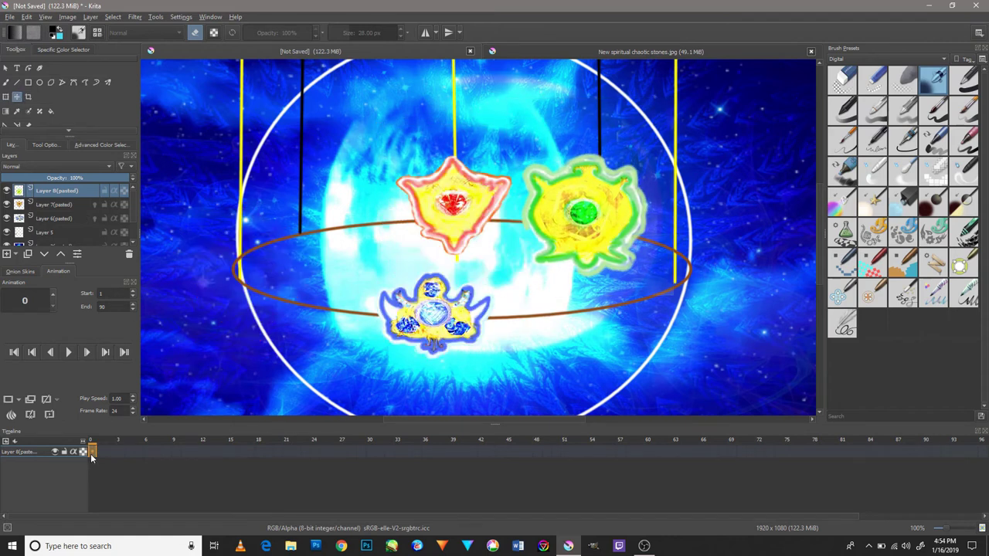
- Keyframe the green gem at frame 0, shrink it, preview playback, and move it to the ring's right end
right_click(93, 452)
left_click(141, 434)
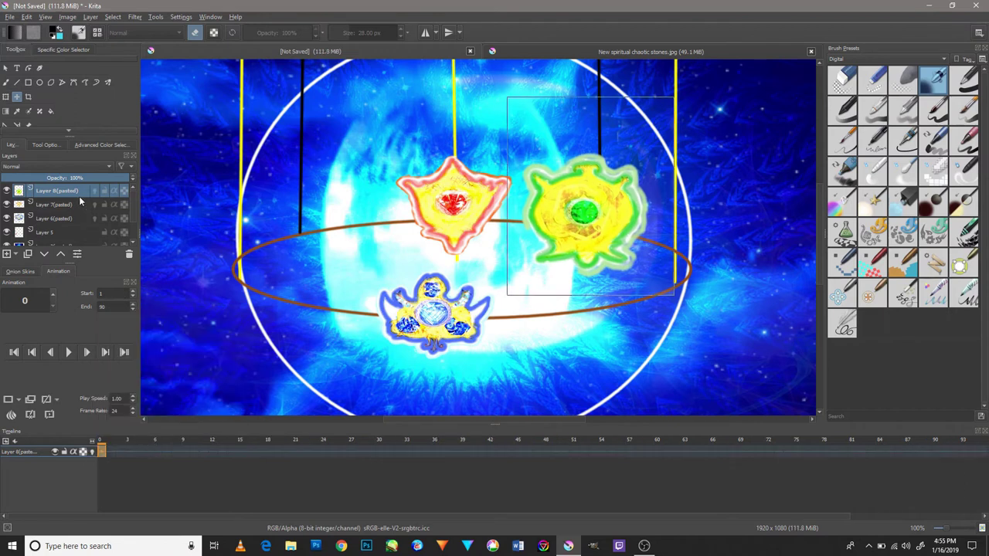
key("ctrl+t")
mouse_move(676, 296)
left_mouse_down()
mouse_move(640, 268)
mouse_move(492, 250)
mouse_move(568, 259)
left_mouse_up()
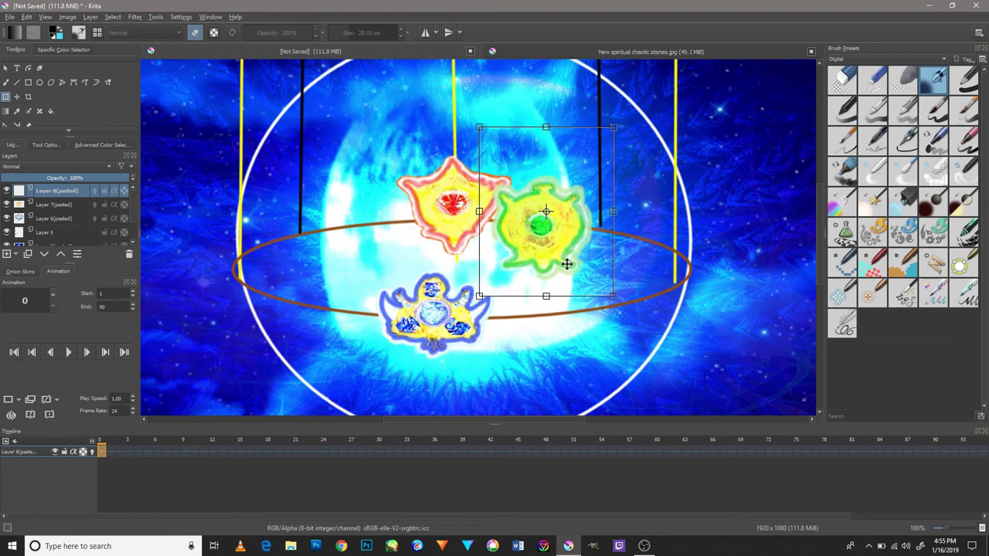
left_click(69, 354)
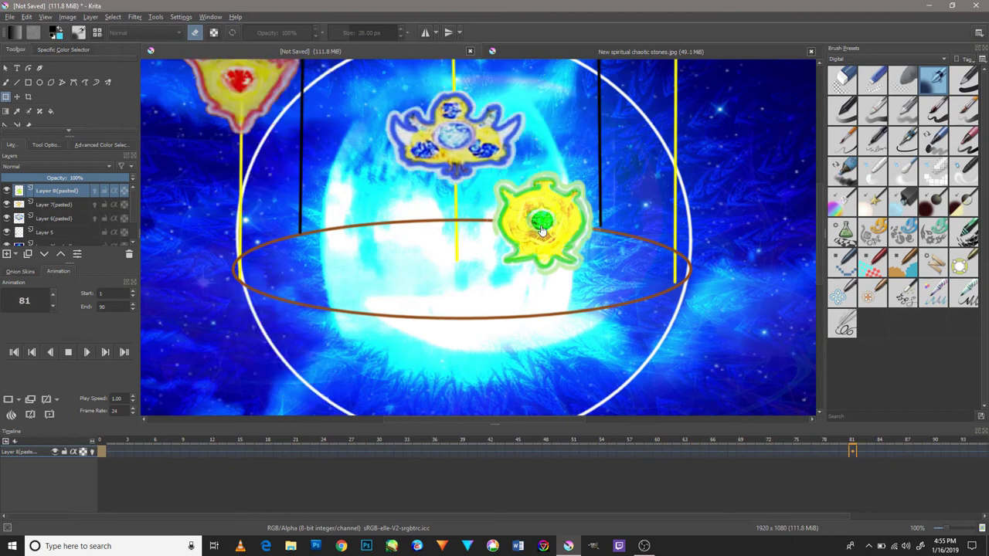
mouse_move(543, 229)
left_mouse_down()
mouse_move(632, 250)
mouse_move(652, 274)
left_mouse_up()
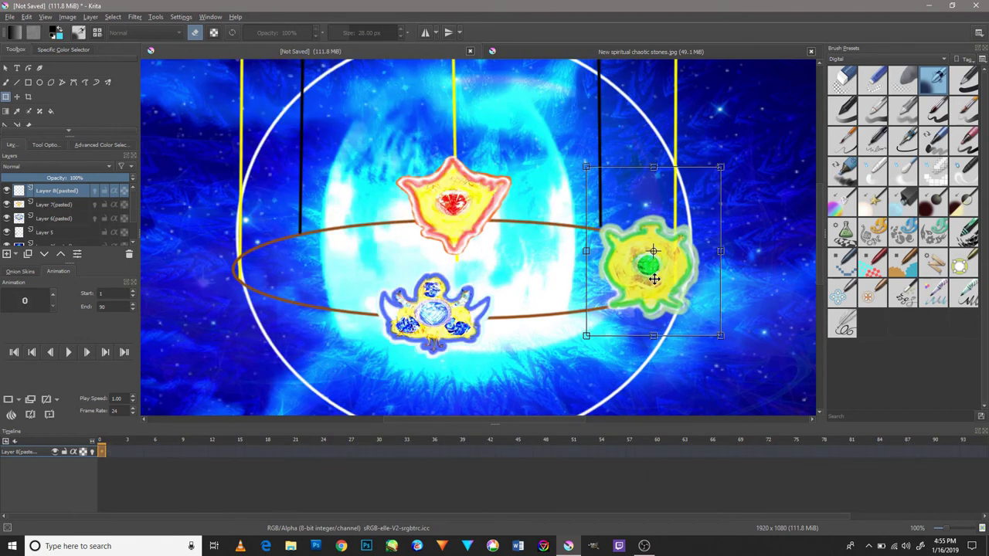
right_click(108, 452)
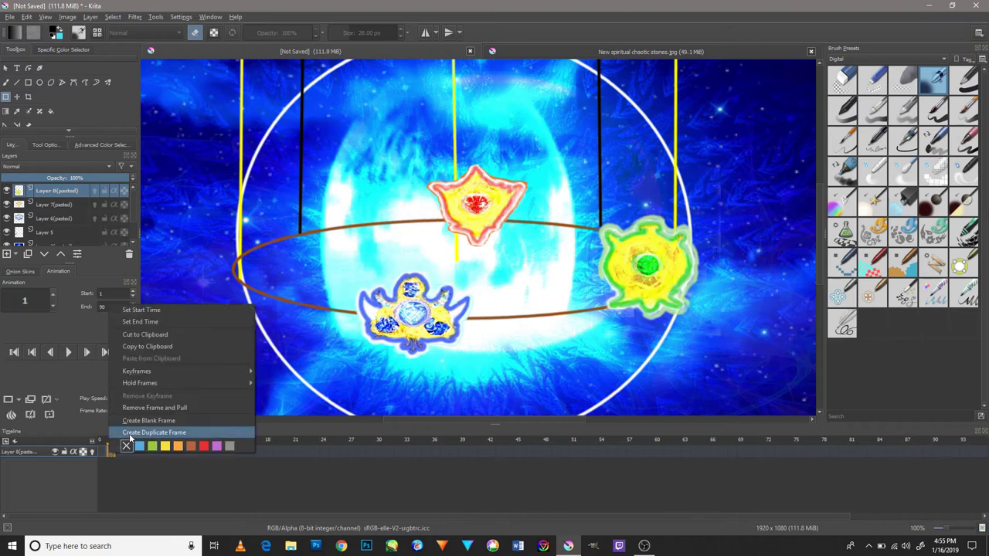
- Create duplicate frames 1–5, sliding the green gem left and down along the front of the ring
left_click(129, 434)
mouse_move(691, 307)
left_mouse_down()
mouse_move(680, 287)
mouse_move(693, 321)
mouse_move(641, 307)
left_mouse_up()
right_click(120, 452)
left_click(132, 435)
right_click(129, 452)
left_click(154, 427)
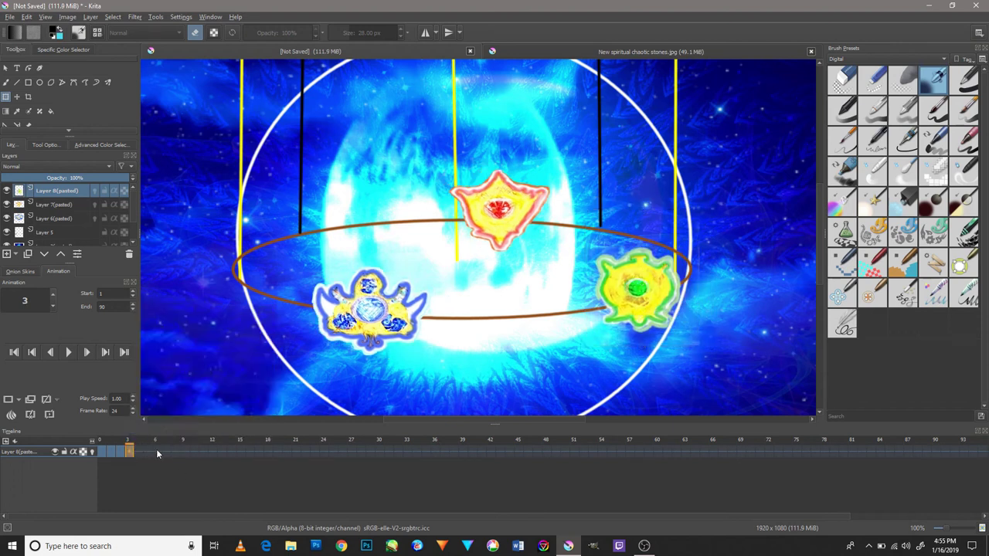
left_click_drag(634, 289, 625, 293)
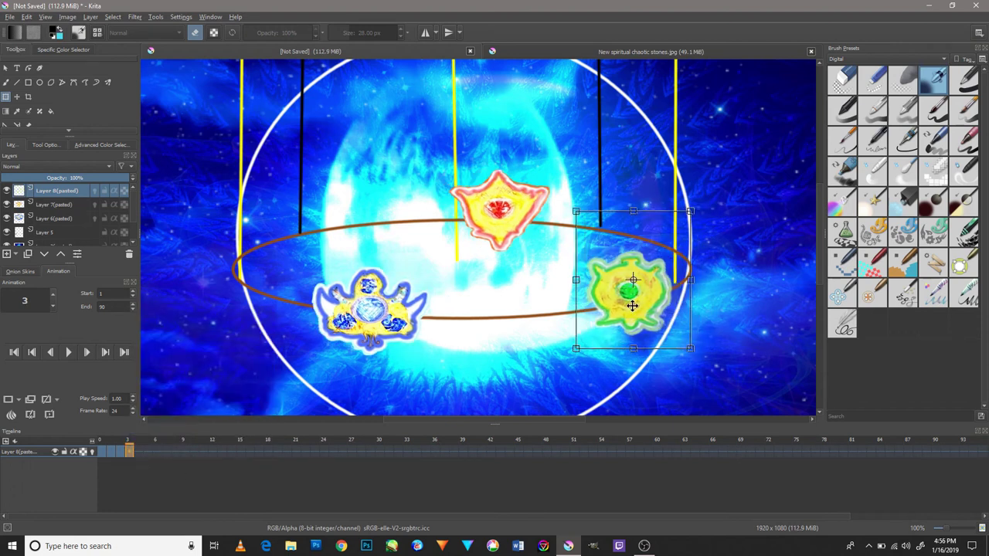
right_click(139, 452)
left_click(160, 433)
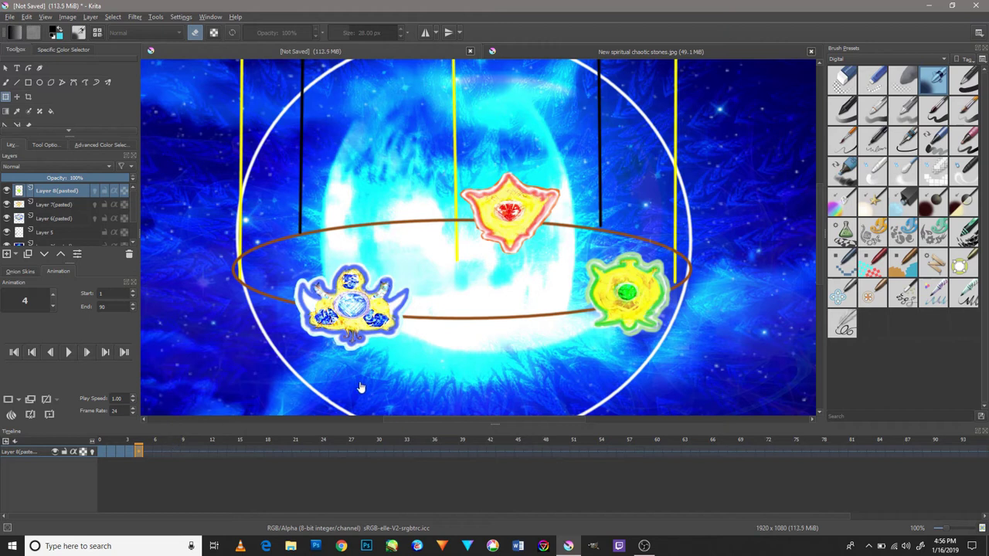
left_click_drag(636, 304, 627, 307)
left_click(148, 452)
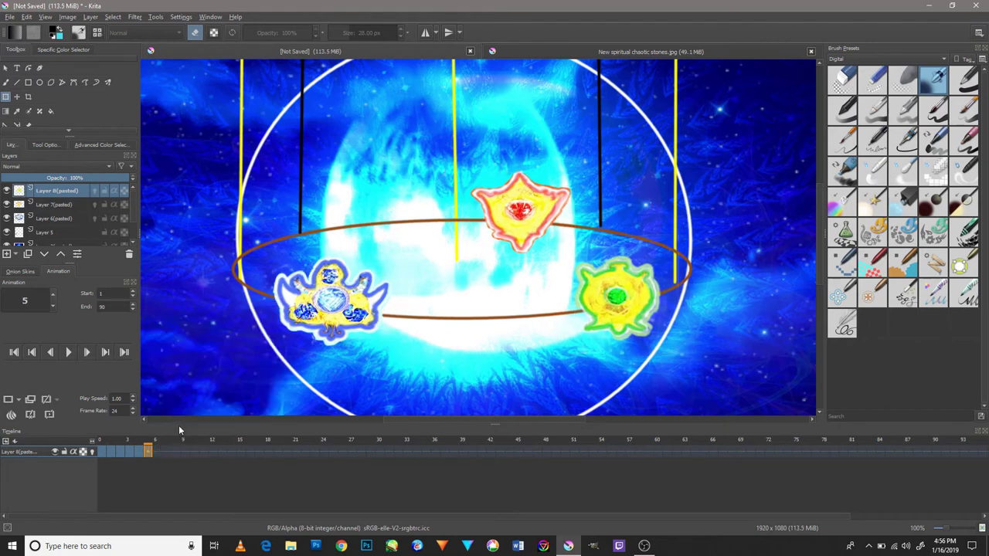
left_click_drag(651, 308, 634, 305)
- Add duplicate frames 6–9, shifting the green gem further left on frames 6 and 9
right_click(157, 454)
left_click(232, 435)
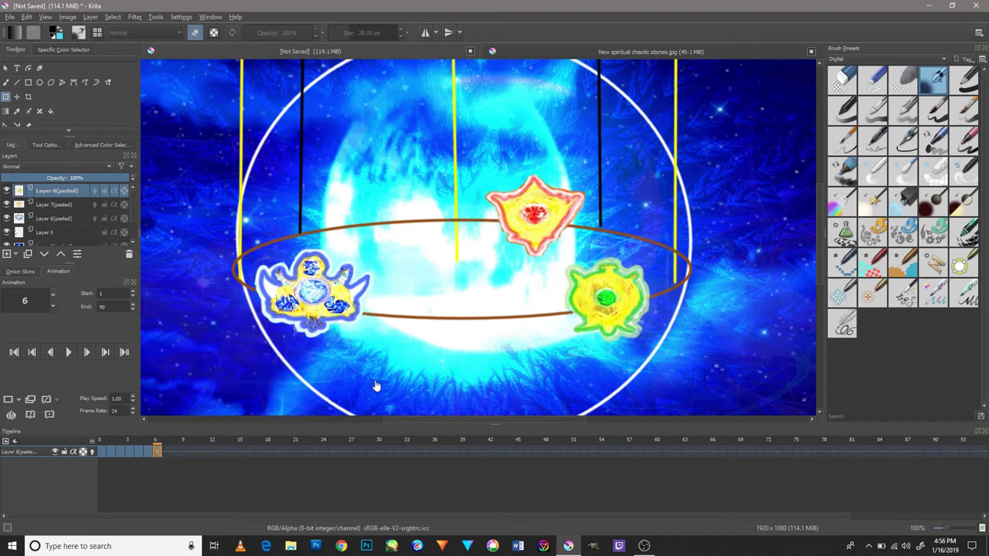
left_click_drag(622, 318, 597, 326)
right_click(166, 452)
left_click(232, 433)
right_click(176, 452)
left_click(232, 421)
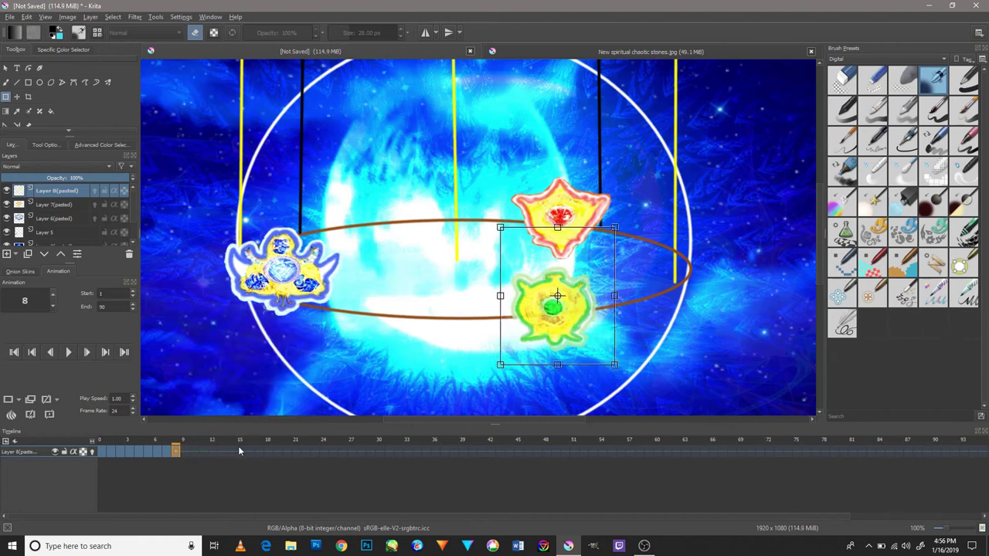
right_click(185, 452)
left_click(231, 433)
left_click_drag(584, 325, 575, 324)
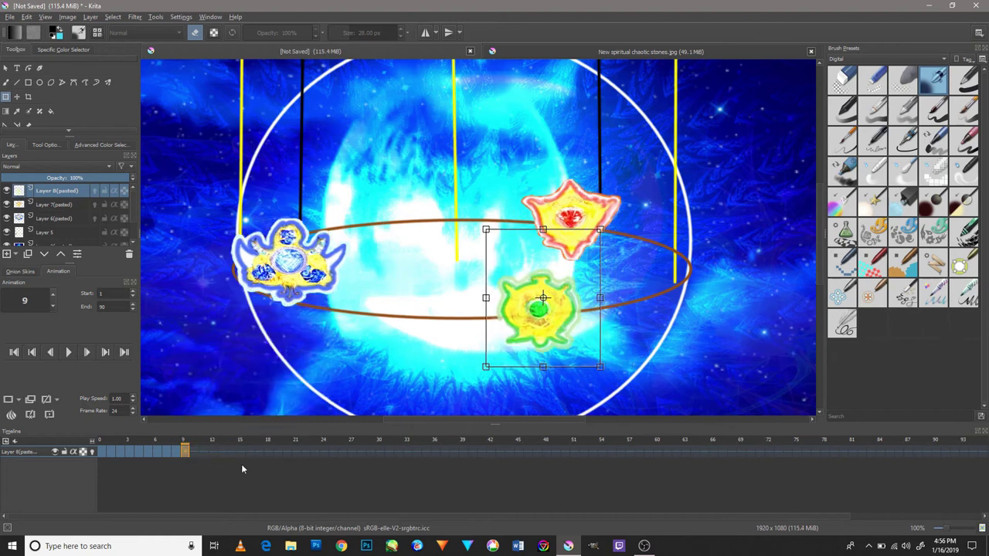
- Add duplicate frames 10–13, moving the green gem further left toward the ring's centre
right_click(194, 452)
left_click(232, 433)
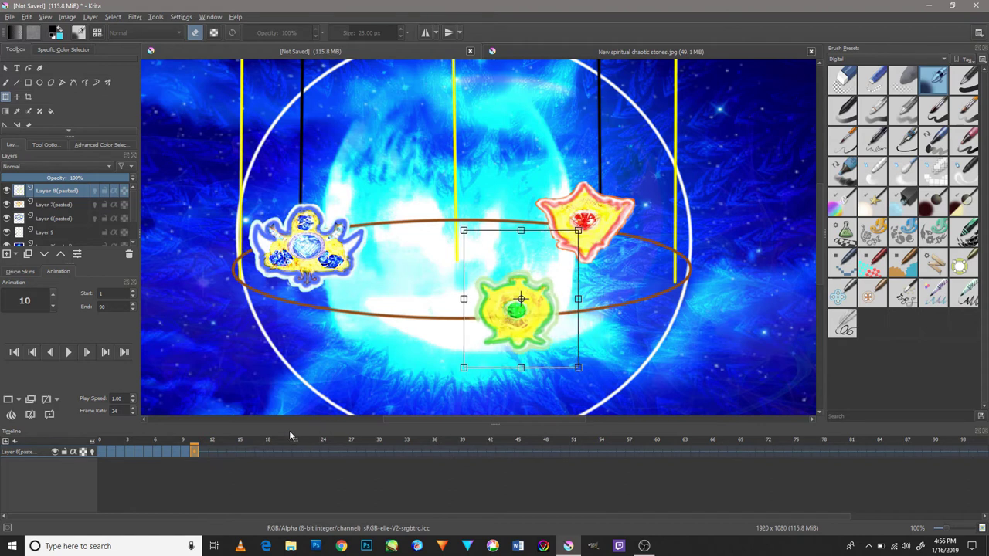
right_click(203, 452)
left_click(232, 433)
left_click_drag(538, 311, 494, 323)
right_click(213, 452)
left_click(231, 433)
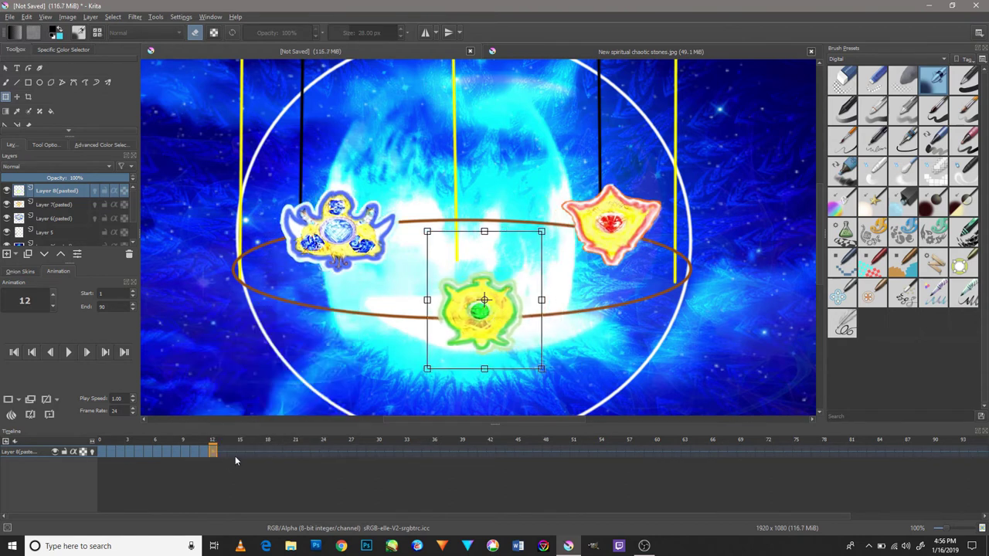
right_click(222, 452)
left_click(261, 436)
left_click(522, 355)
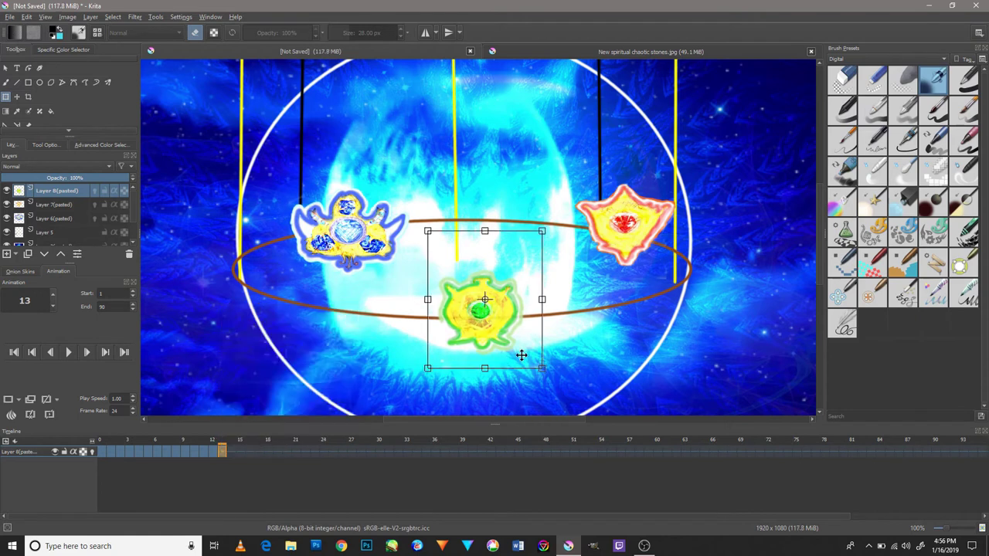
left_click_drag(544, 371, 519, 353)
- Add duplicate frames 14–17, sliding the green gem left past the middle of the ring
right_click(231, 452)
left_click(269, 432)
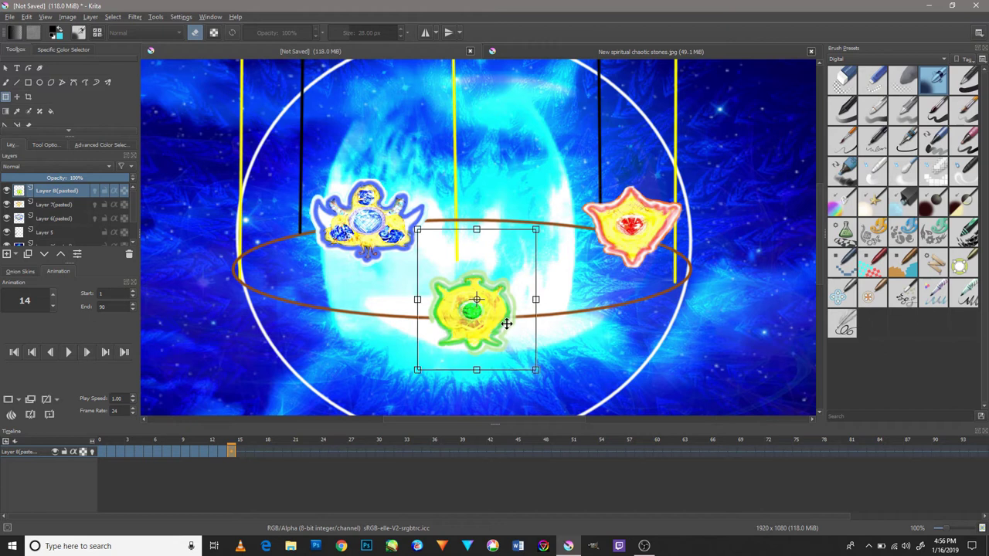
left_click_drag(506, 324, 487, 329)
right_click(254, 456)
left_click(266, 419)
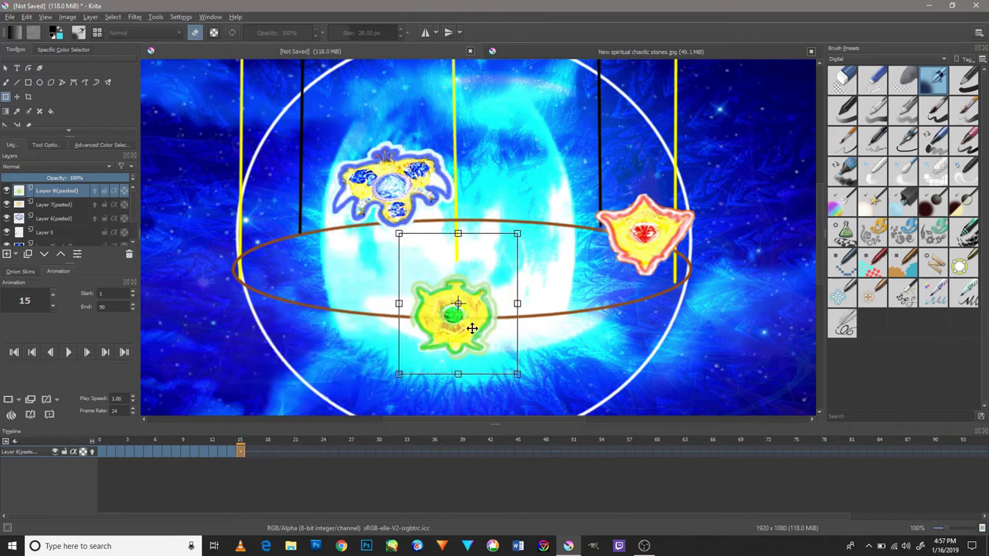
right_click(249, 452)
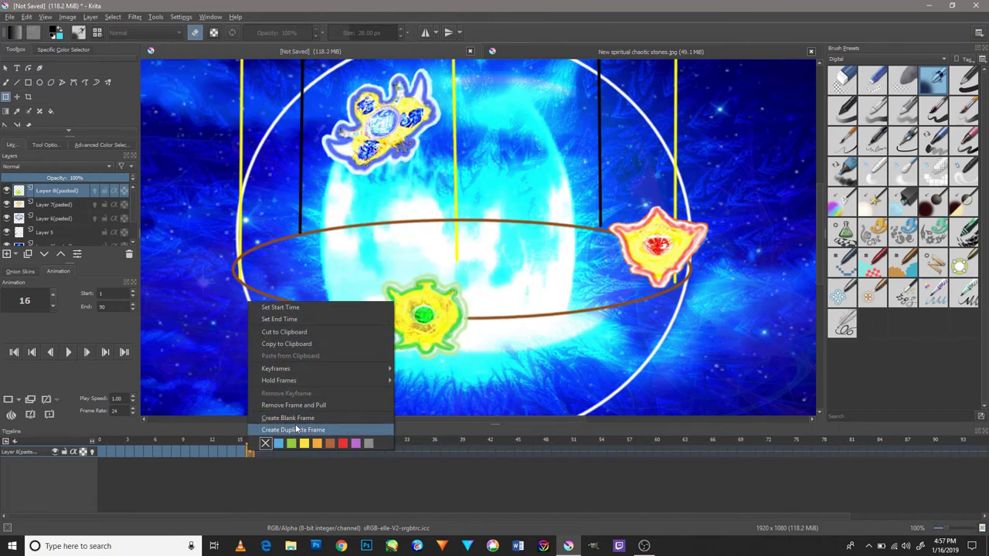
left_click(296, 430)
left_click_drag(423, 317, 398, 317)
right_click(260, 452)
left_click(292, 430)
left_click_drag(430, 332, 357, 334)
- Add frames 18–22, bringing the green gem to the ring's left edge and tilting it clockwise
left_click(268, 453)
right_click(277, 453)
left_click(292, 431)
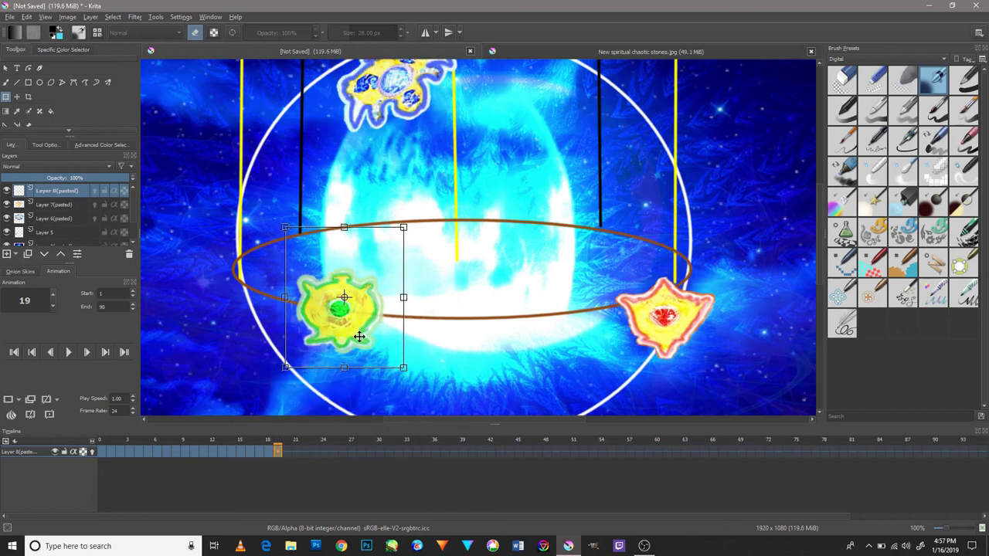
right_click(287, 453)
left_click(292, 430)
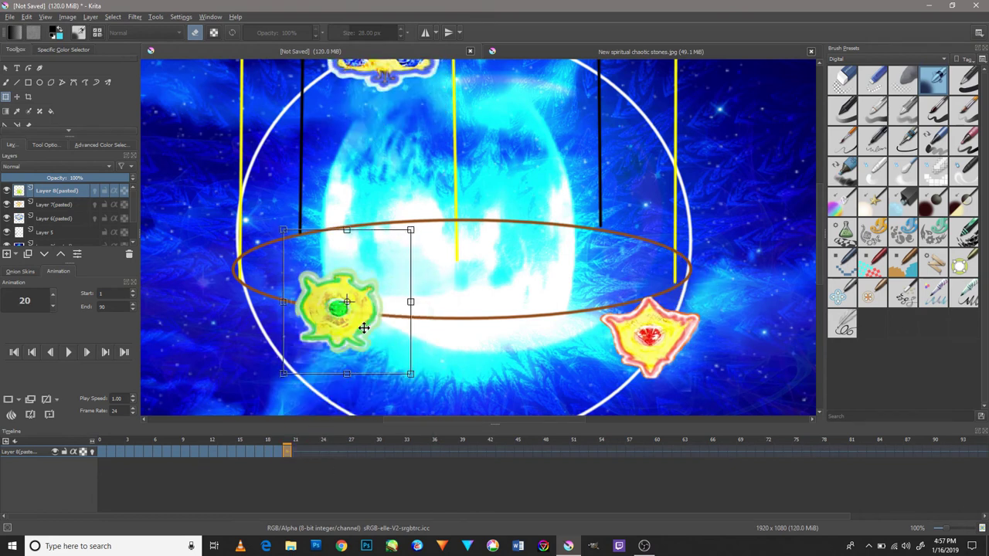
left_click_drag(340, 309, 321, 302)
right_click(295, 453)
left_click(324, 430)
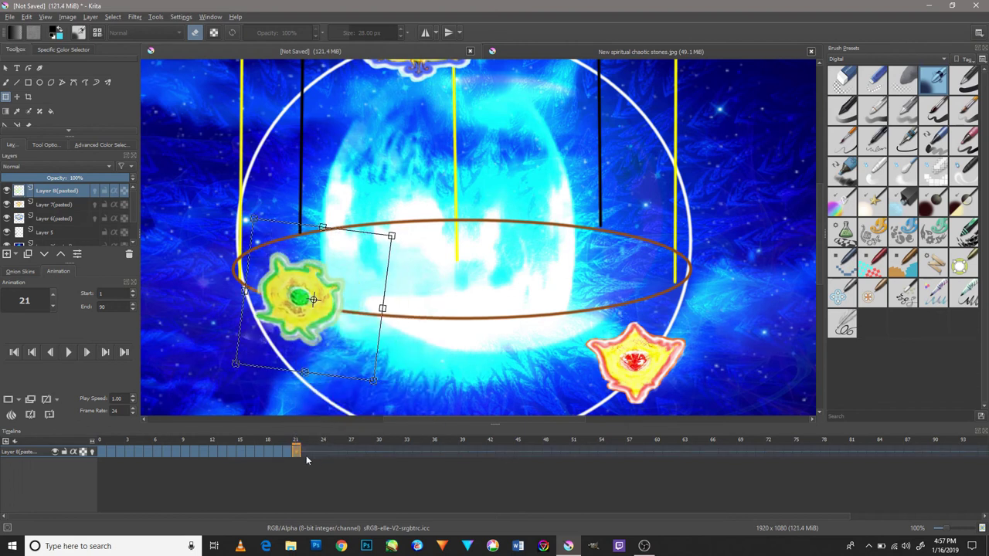
left_click(306, 452)
left_click(335, 307)
left_click_drag(398, 380, 345, 360)
right_click(317, 455)
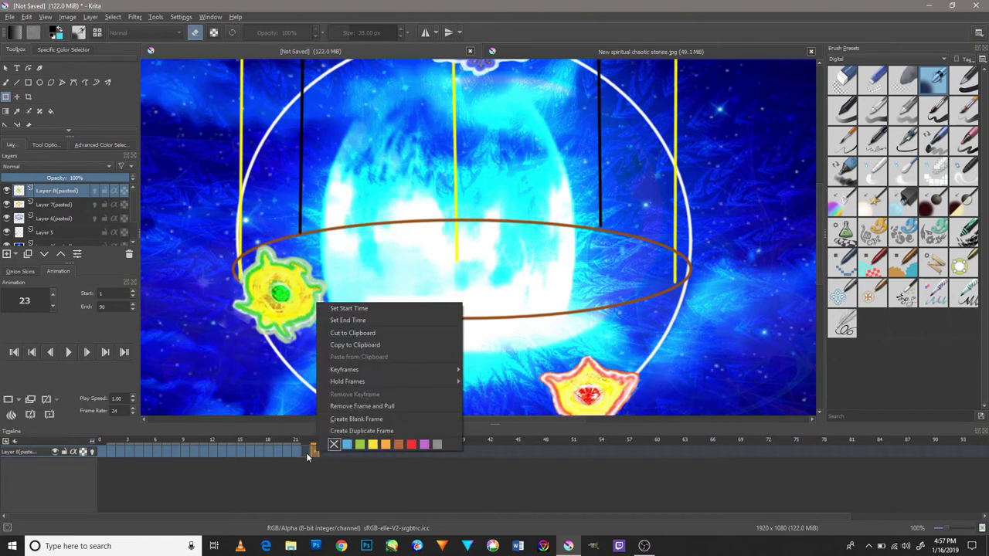
left_click(330, 438)
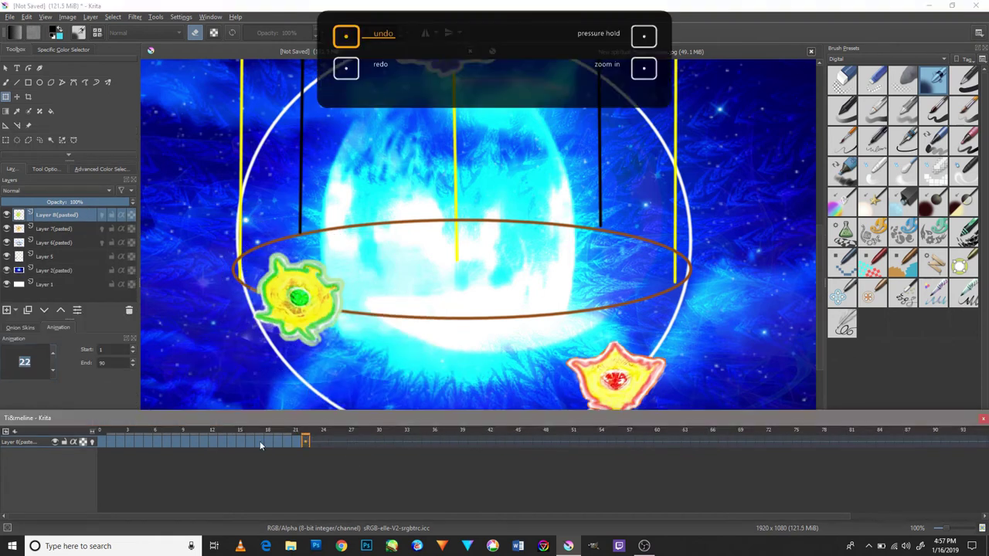
- Redo the green gem's adjustment and shift it slightly up and to the left
left_click(309, 315)
key("ctrl+y")
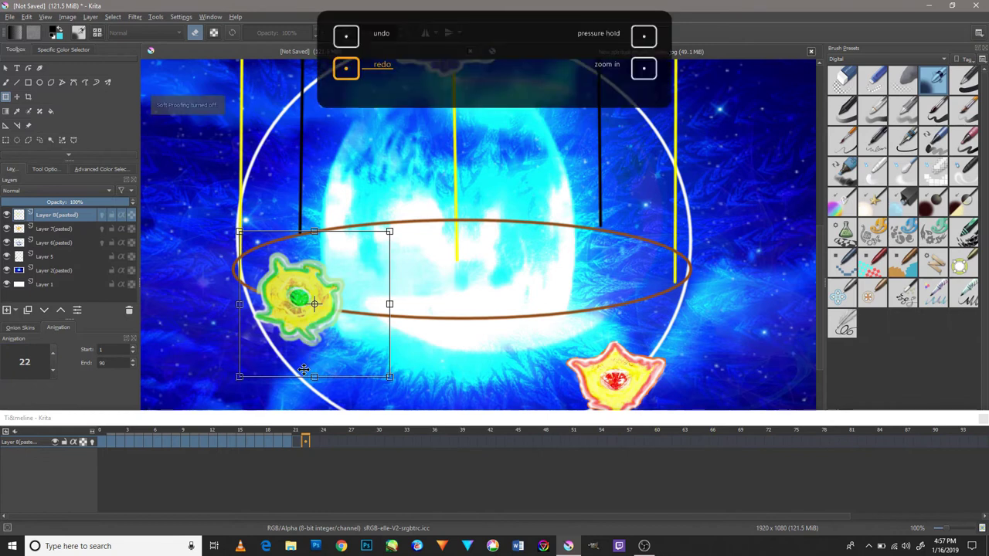
key("ctrl+y")
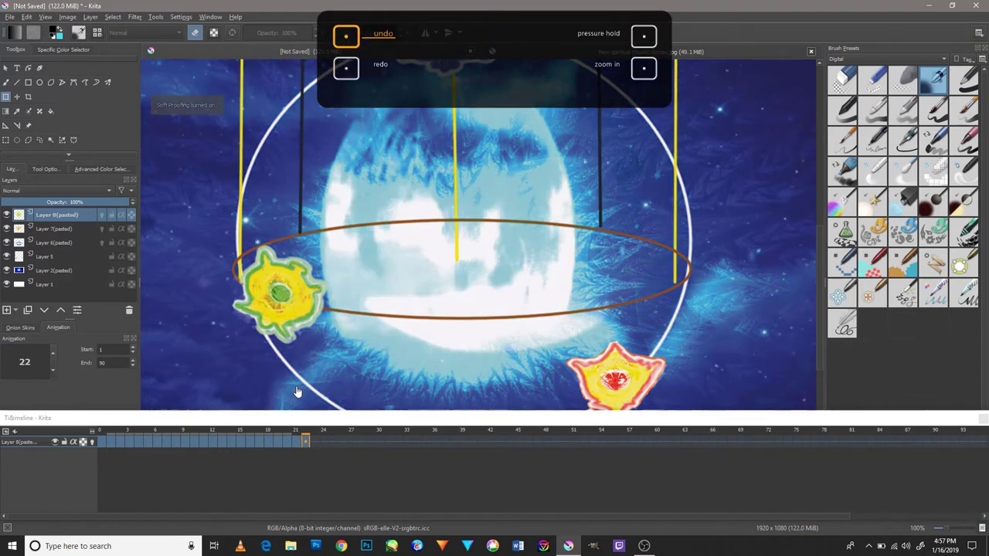
key("ctrl+y")
left_click(316, 329)
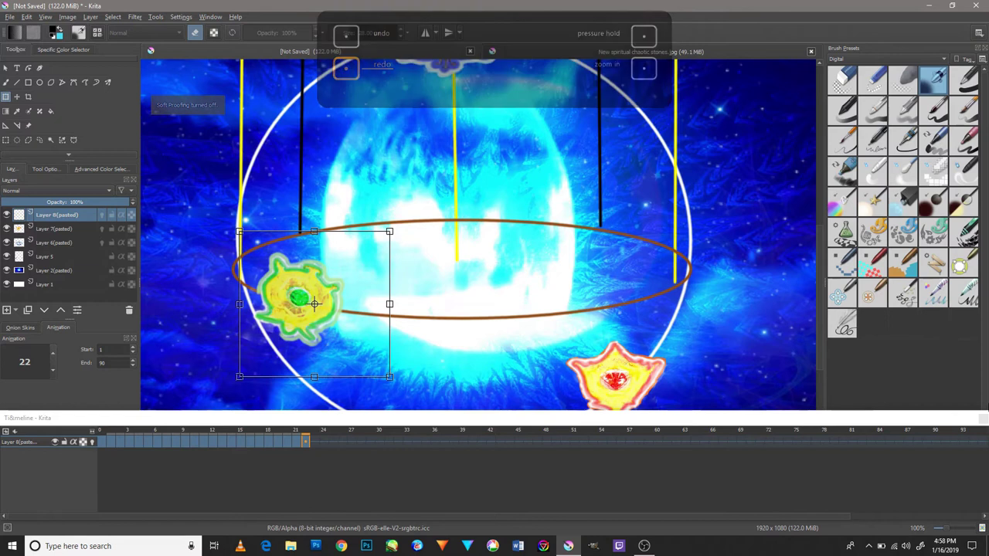
left_click(419, 412)
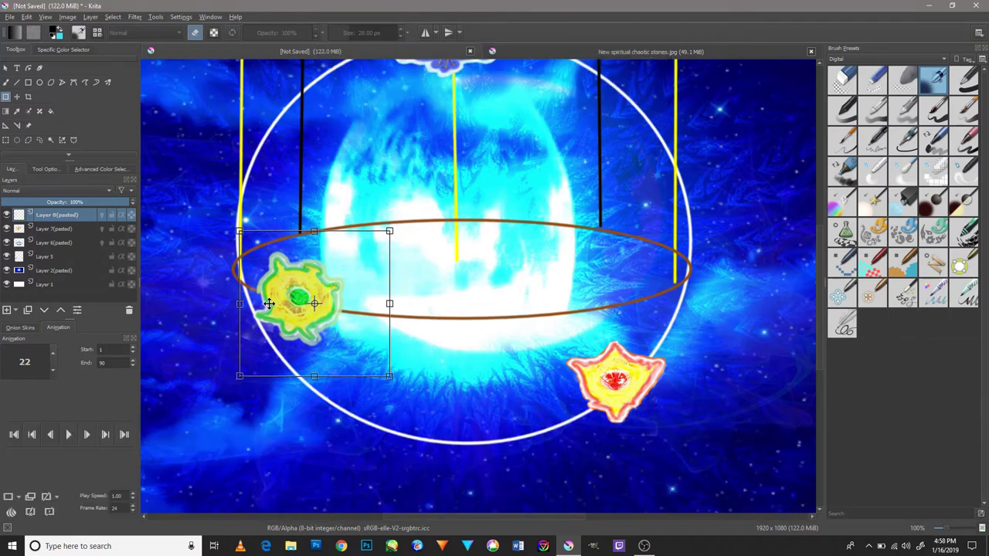
left_click_drag(269, 303, 265, 296)
- Restore the Timeline docker and duplicate frame 23 with the green gem moved up the ring's left edge
left_click(210, 16)
mouse_move(181, 16)
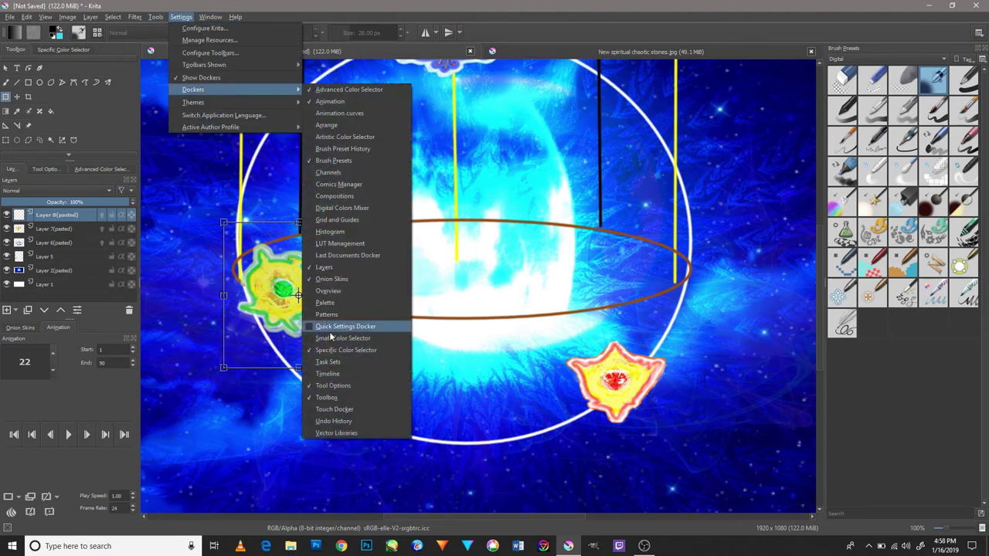
mouse_move(193, 90)
left_click(325, 374)
right_click(309, 446)
left_click(313, 438)
left_click(316, 395)
left_click_drag(305, 384, 298, 371)
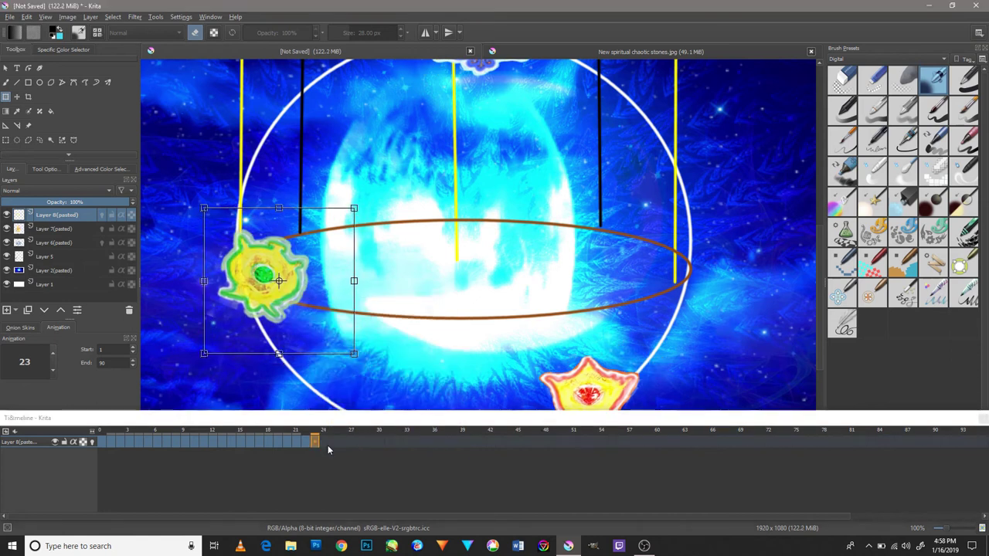
- Duplicate frames 24 and 25, moving the green gem further up-left each time
right_click(327, 445)
left_click(334, 423)
left_click(304, 318)
left_click_drag(304, 317, 299, 310)
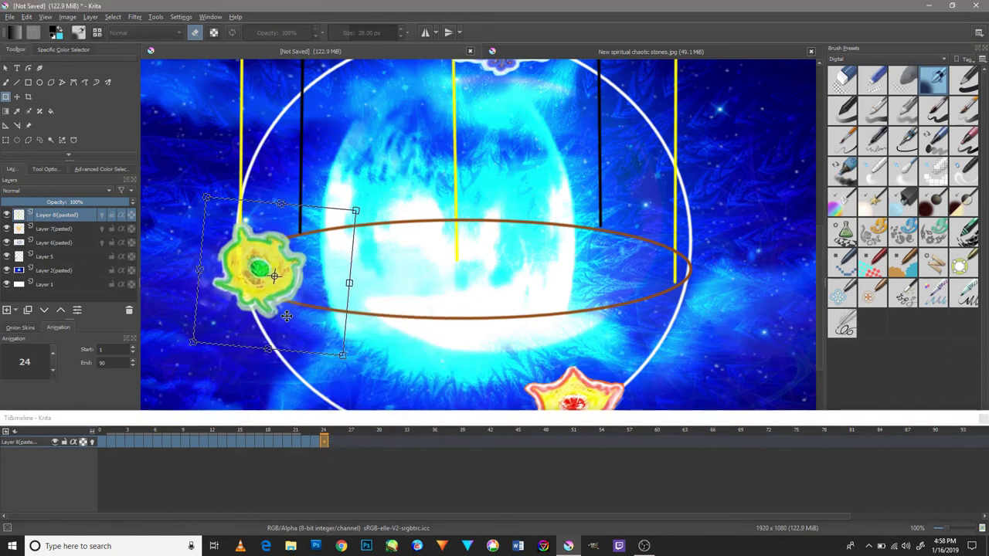
right_click(331, 441)
left_click(355, 422)
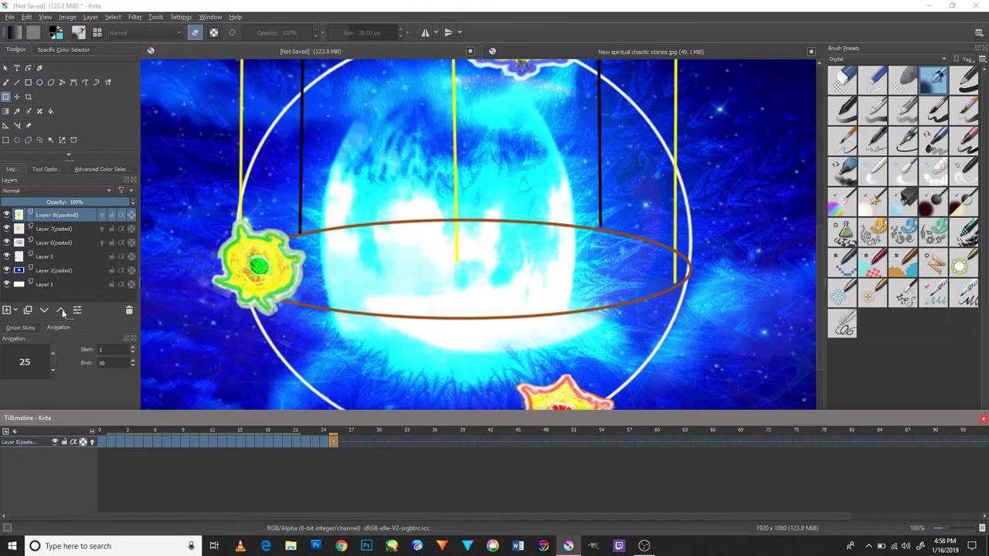
- Rewind to the first frame and play the animation to preview the three orbiting stones
left_click(31, 329)
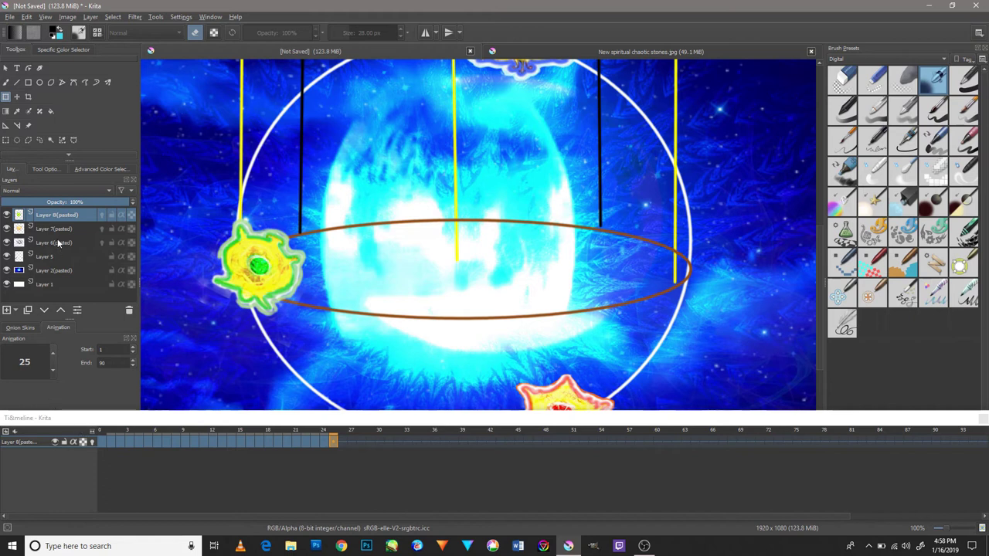
left_click(212, 17)
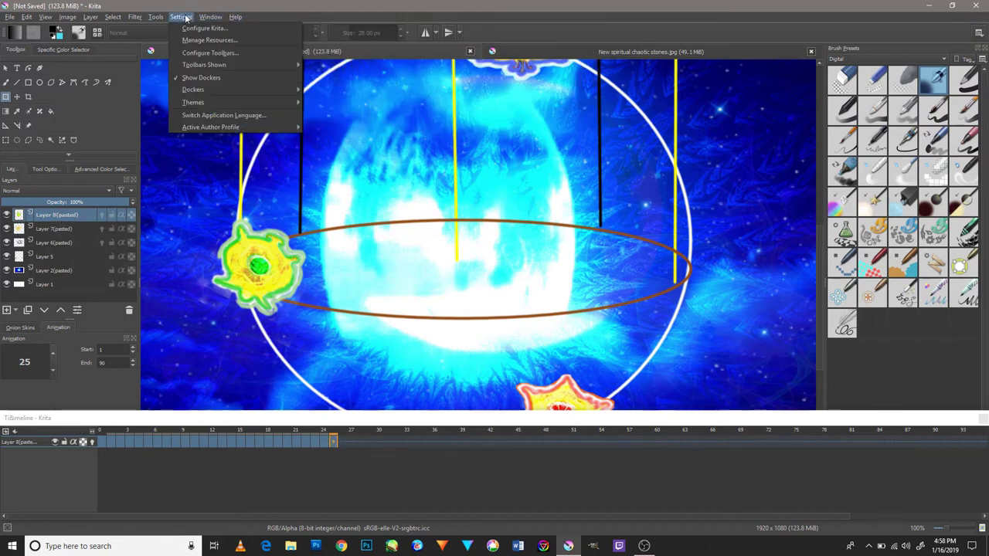
mouse_move(193, 89)
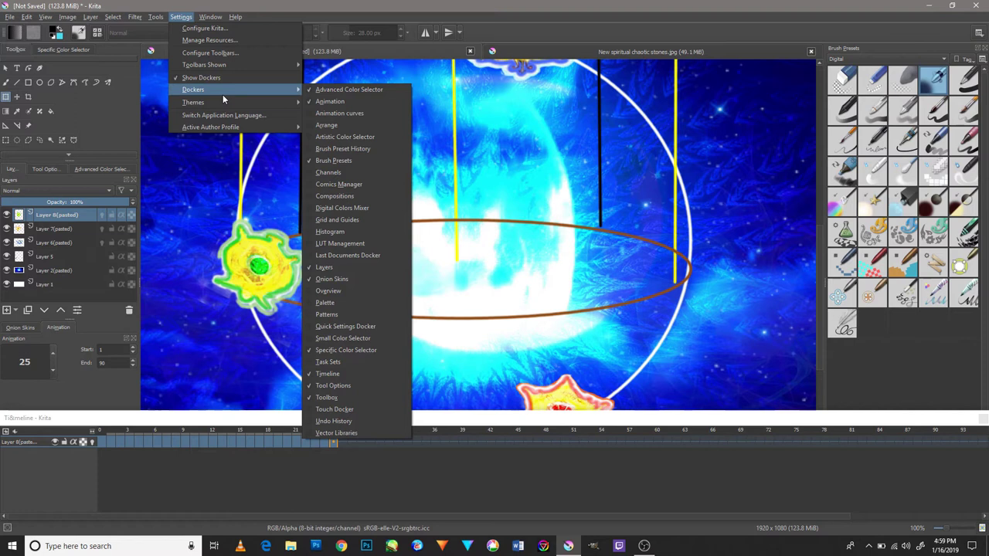
left_click(102, 443)
key("space")
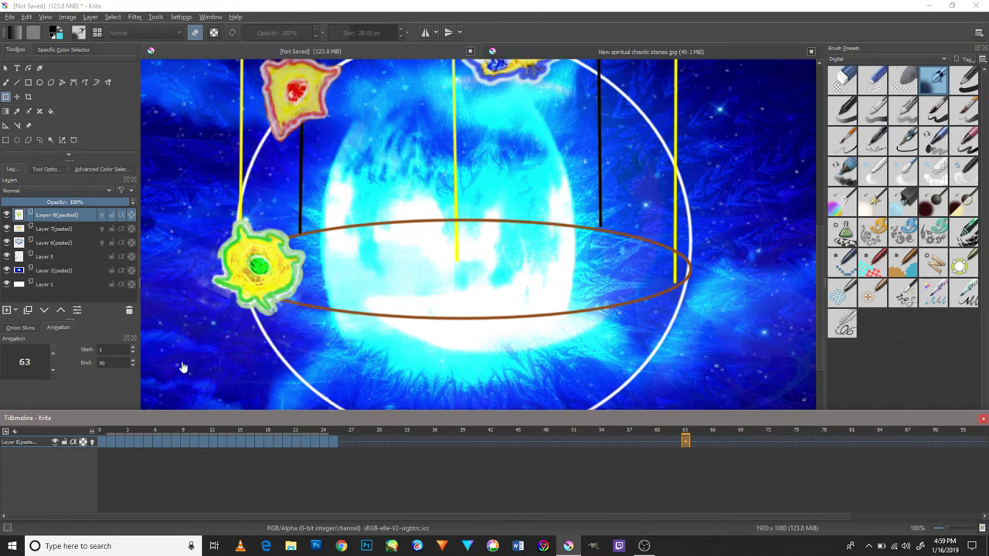
key("ctrl+t")
scroll(465, 239, "down", 2)
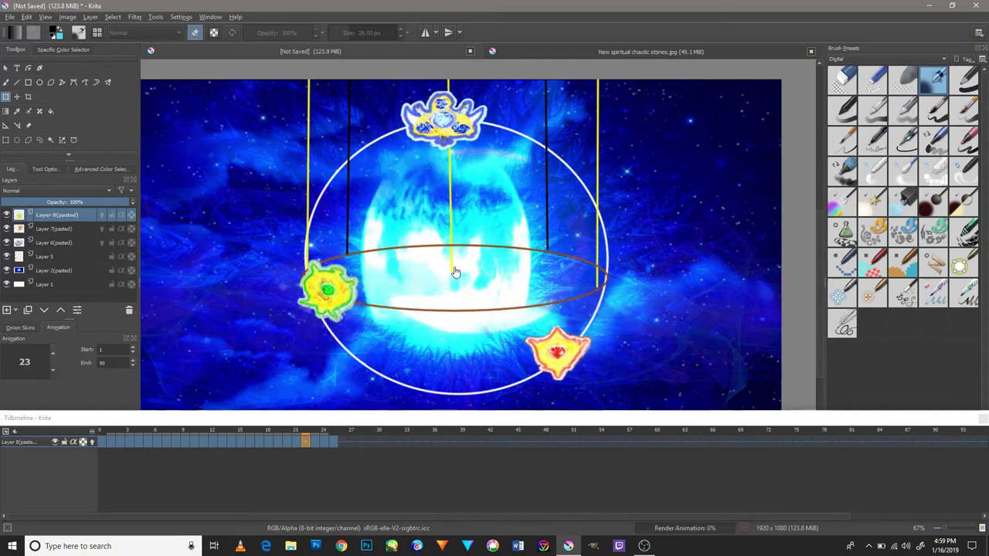
- Step back and forth around frame 25 to check the green gem on the ring's left edge
key("Left")
key("Left")
key("Left")
key("Left")
key("Left")
key("Left")
key("Left")
key("Left")
key("Left")
key("Left")
key("Left")
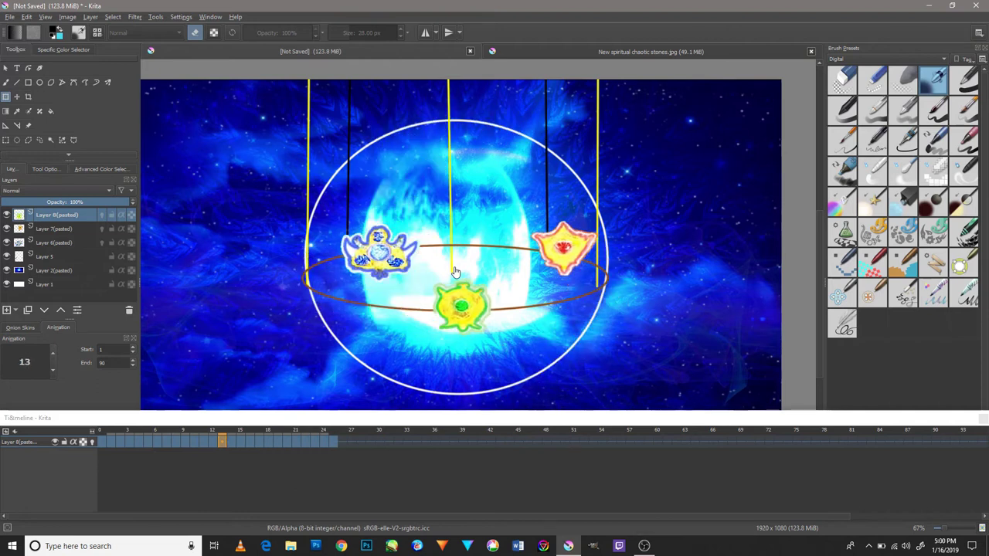
key("Left")
key("Left")
key("Right")
key("Right")
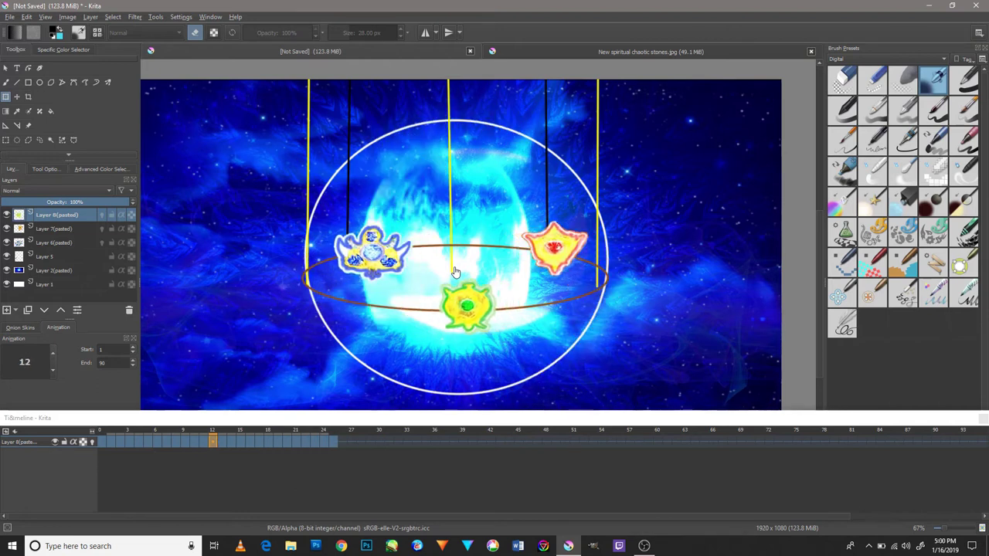
key("Right")
key("Right")
key("Right")
key("Right")
key("Right")
key("Right")
key("Right")
key("Right")
key("Right")
key("Right")
key("Right")
key("Right")
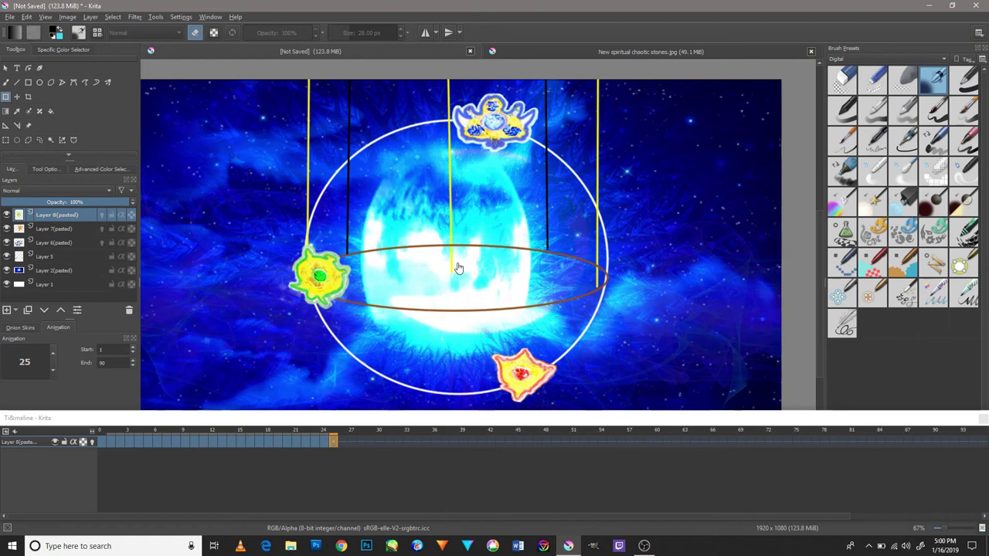
- Duplicate frame 26 and rotate the green gem, moving it up and to the right
right_click(344, 442)
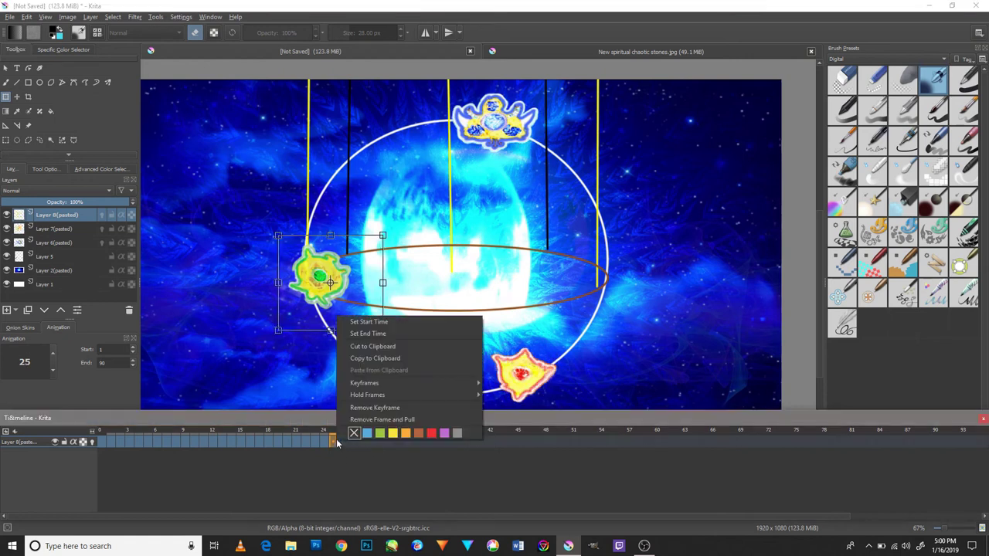
left_click(386, 324)
mouse_move(394, 330)
left_mouse_down()
mouse_move(384, 342)
mouse_move(376, 297)
left_mouse_up()
right_click(340, 444)
left_click(359, 463)
left_click(363, 269)
left_click_drag(363, 268, 371, 251)
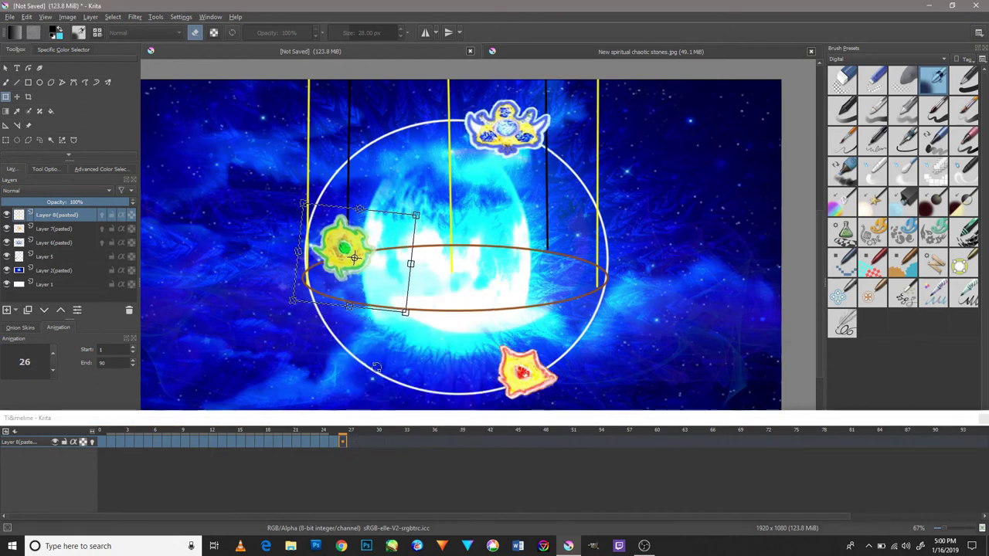
- Add frames 27–29, nudging the green gem right along the ring, then play the animation
right_click(352, 441)
left_click(390, 311)
left_click_drag(381, 289, 395, 286)
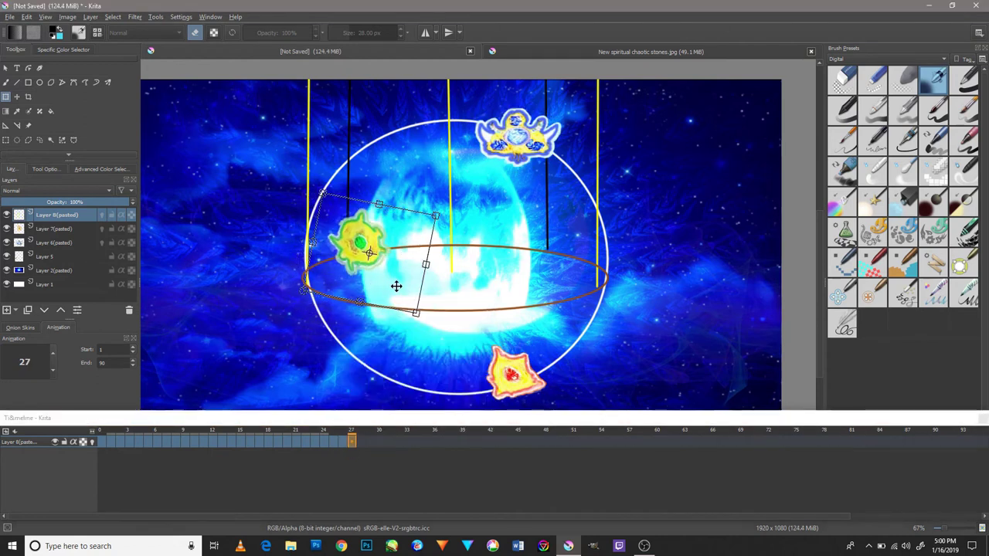
right_click(360, 444)
left_click(387, 404)
left_click(402, 280)
left_click_drag(401, 280, 420, 278)
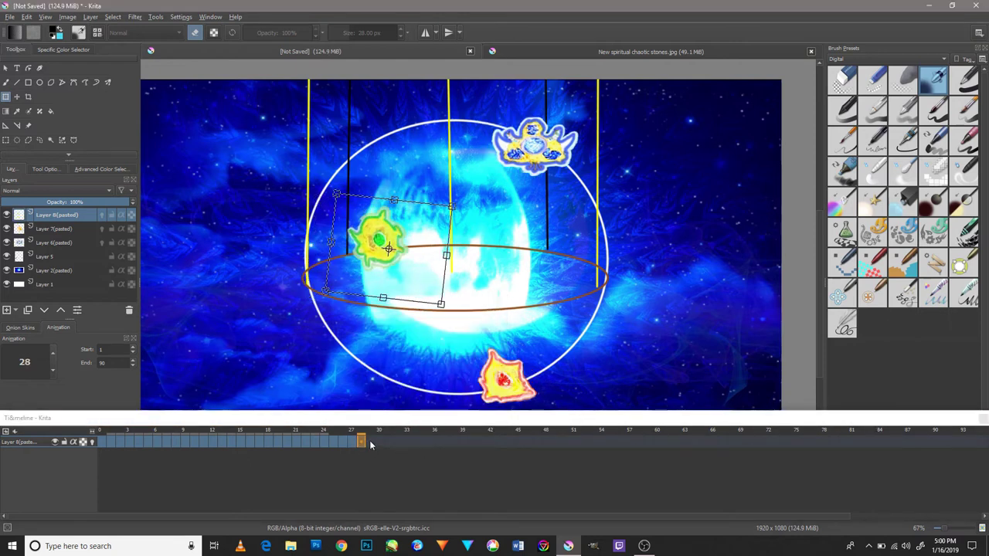
right_click(369, 442)
left_click(403, 417)
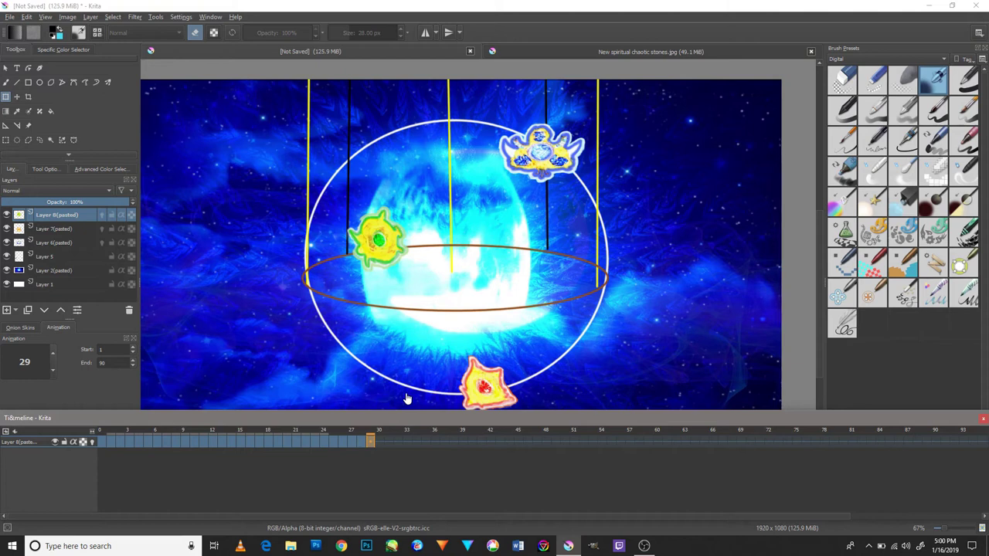
key("space")
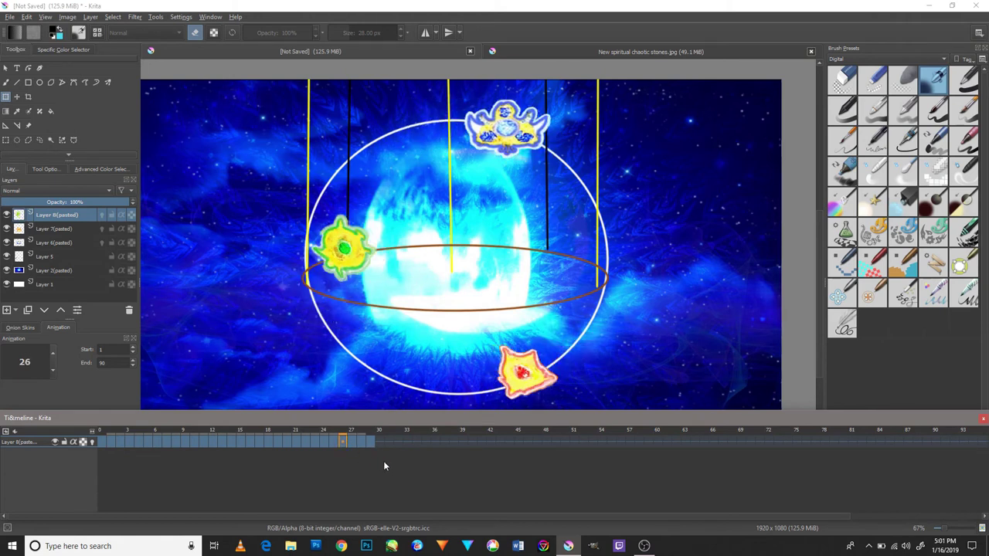
- Remove the keyframes at frames 29 and 28, then play back to check
right_click(371, 441)
left_click(403, 408)
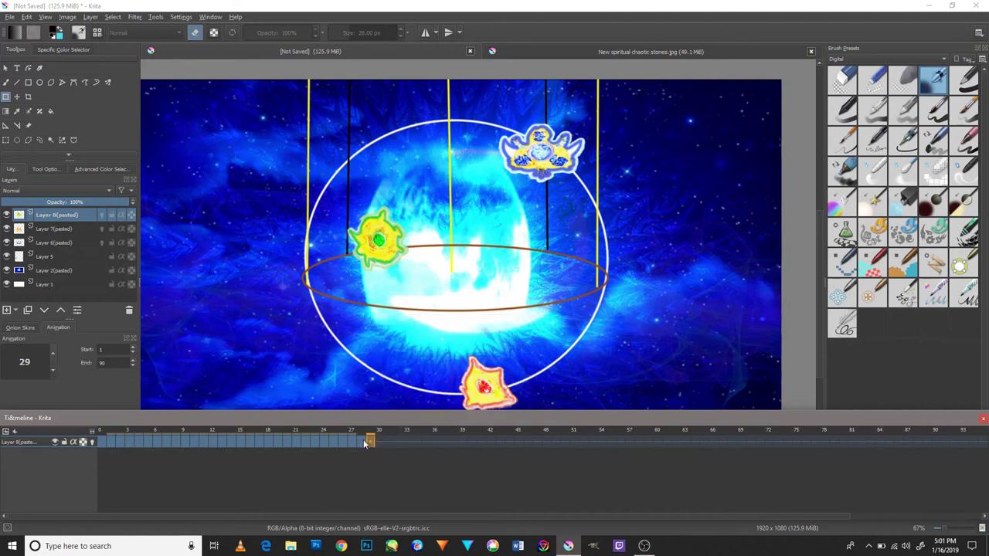
right_click(361, 441)
left_click(387, 409)
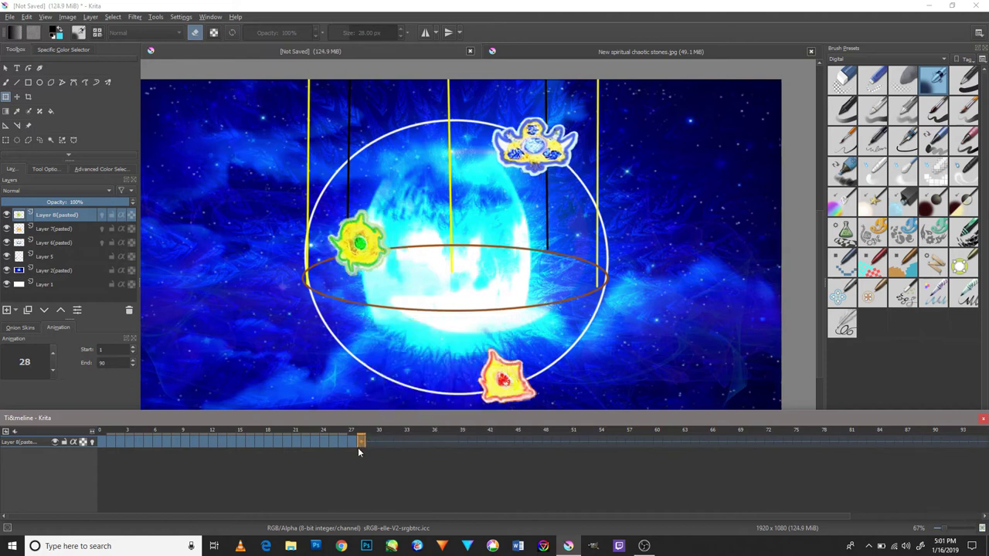
key("space")
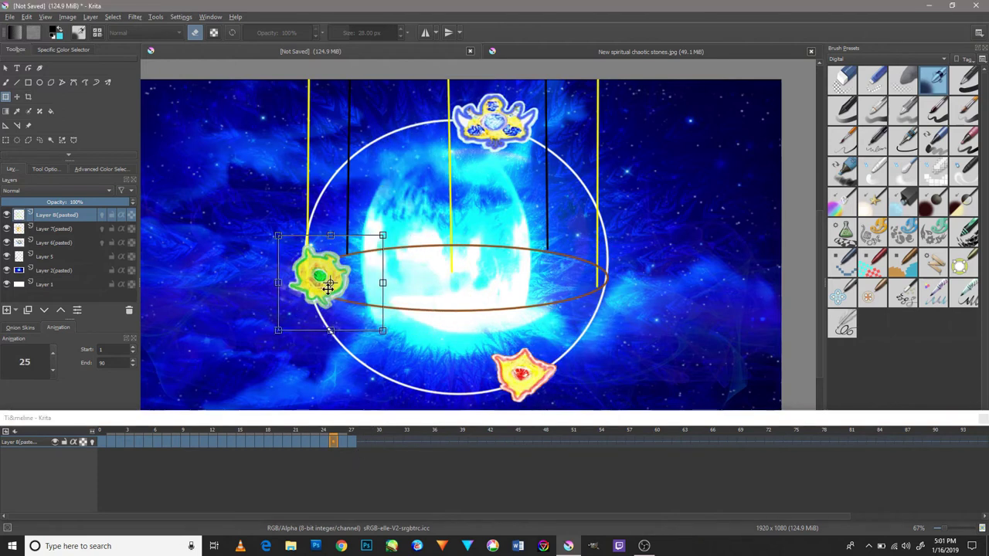
- Remove frame 27 with Remove Frame and Pull, then step back to frame 25
right_click(354, 441)
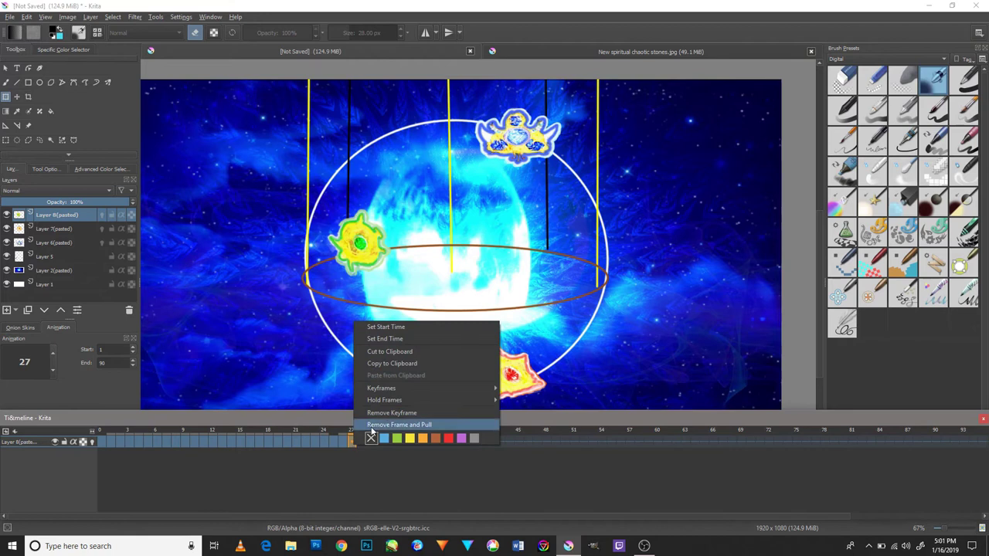
left_click(378, 421)
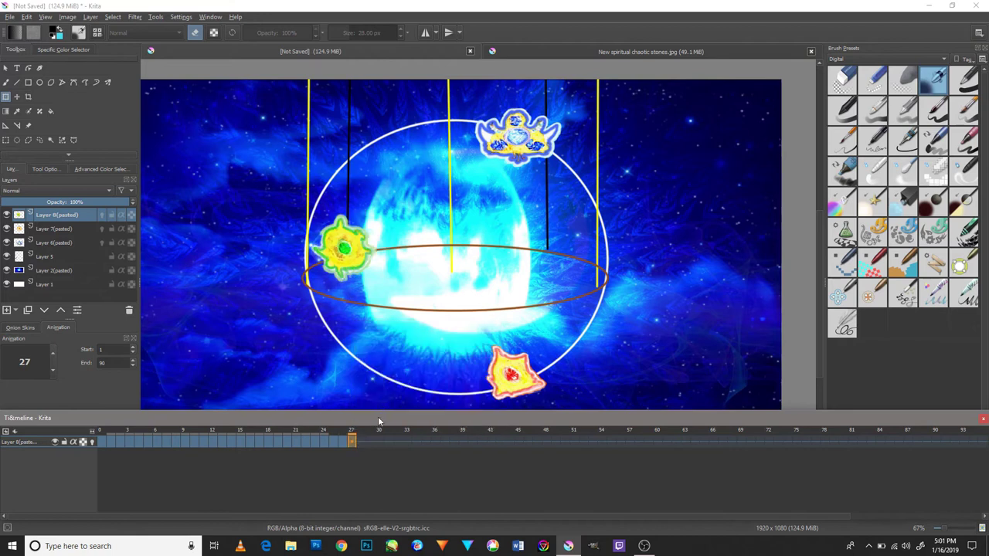
right_click(345, 441)
key("Escape")
key("Left")
key("Left")
key("Right")
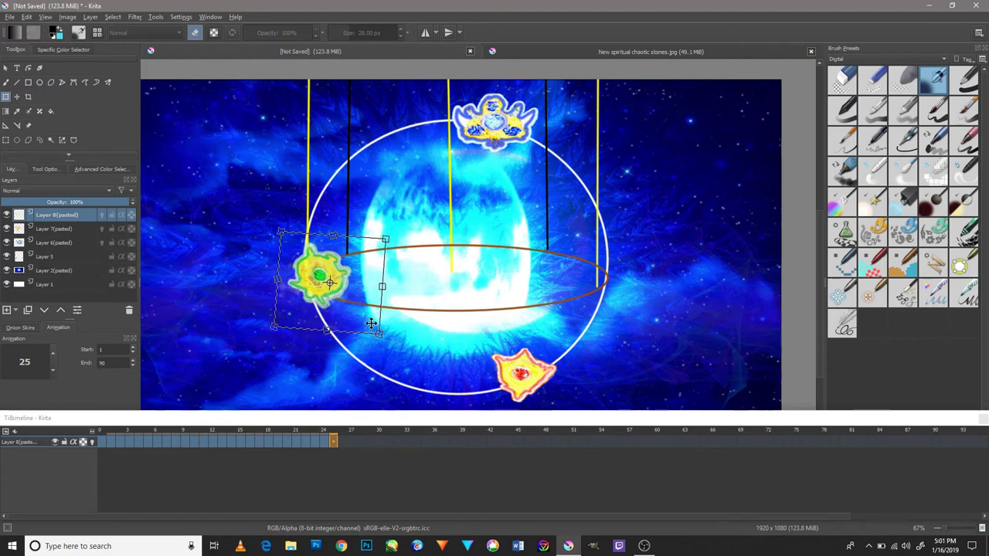
- Duplicate frames 26 to 28, repositioning the green gem up the ring's left side
key("Escape")
right_click(346, 441)
key("Escape")
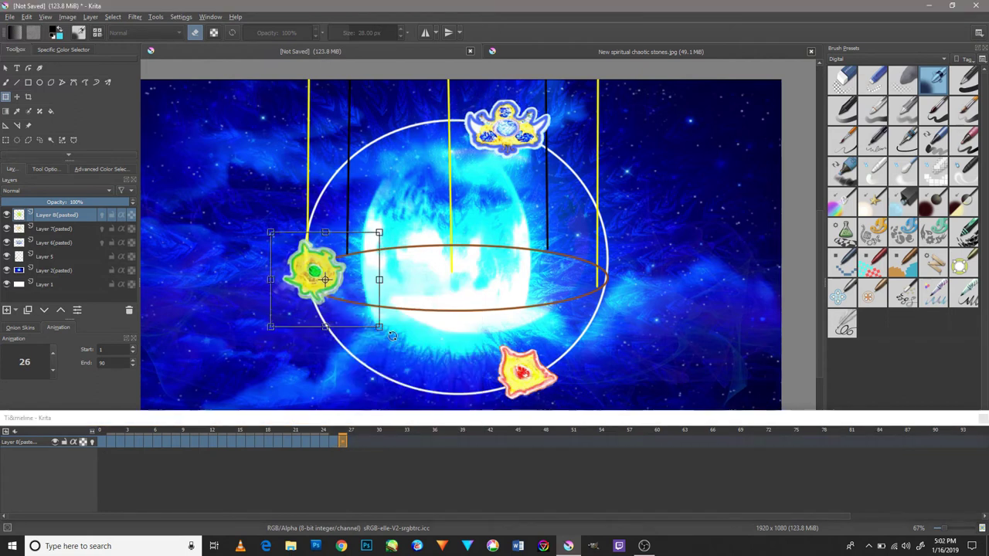
right_click(351, 442)
key("Escape")
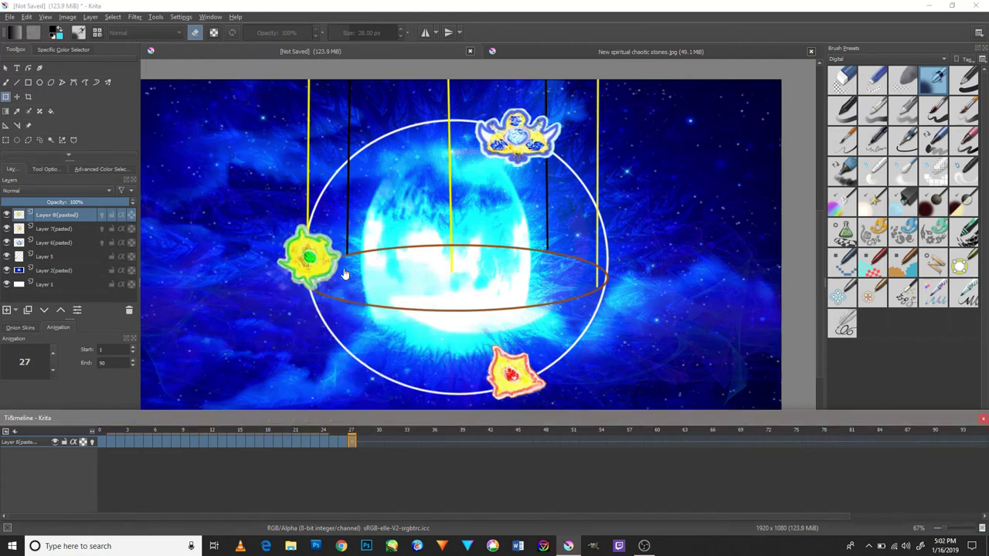
left_click(345, 275)
right_click(363, 440)
key("Escape")
left_click(341, 293)
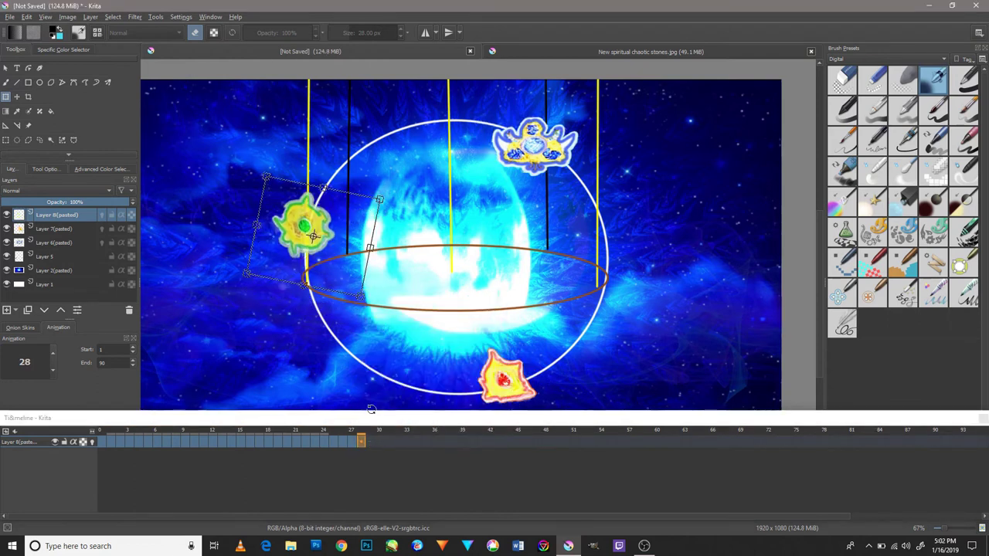
- Add frames 29 and 30, moving the green gem further up along the ring
right_click(371, 440)
key("Escape")
left_click(328, 241)
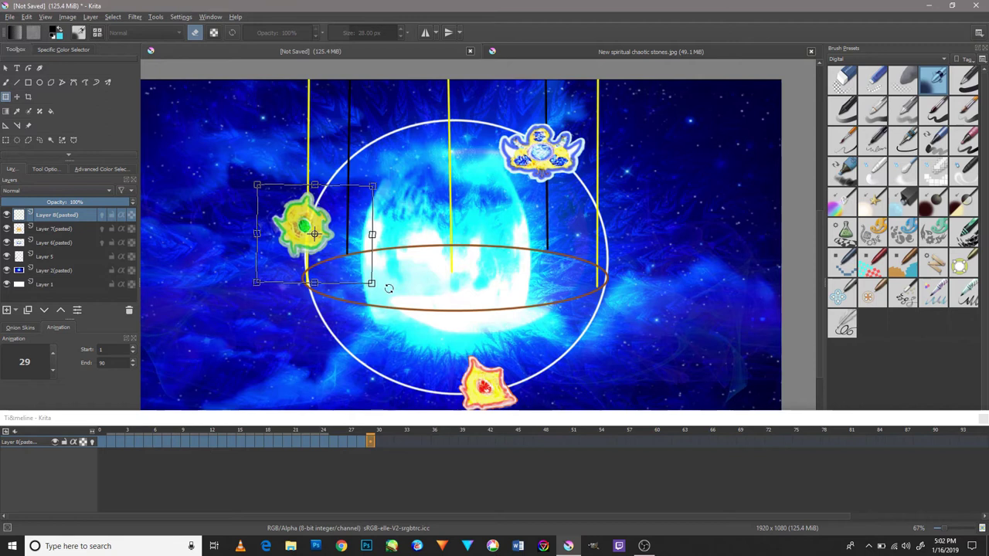
left_click_drag(309, 224, 314, 214)
left_click(378, 442)
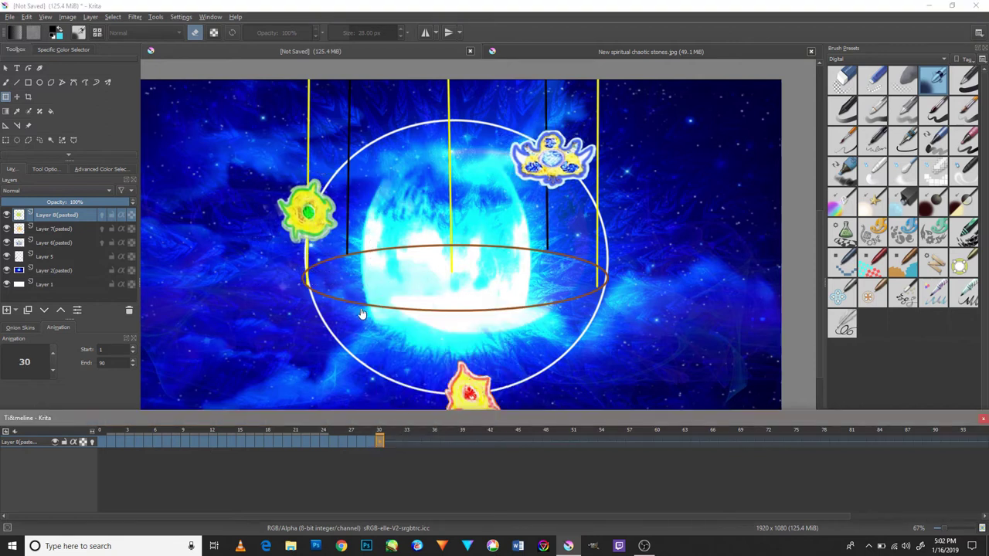
left_click(331, 223)
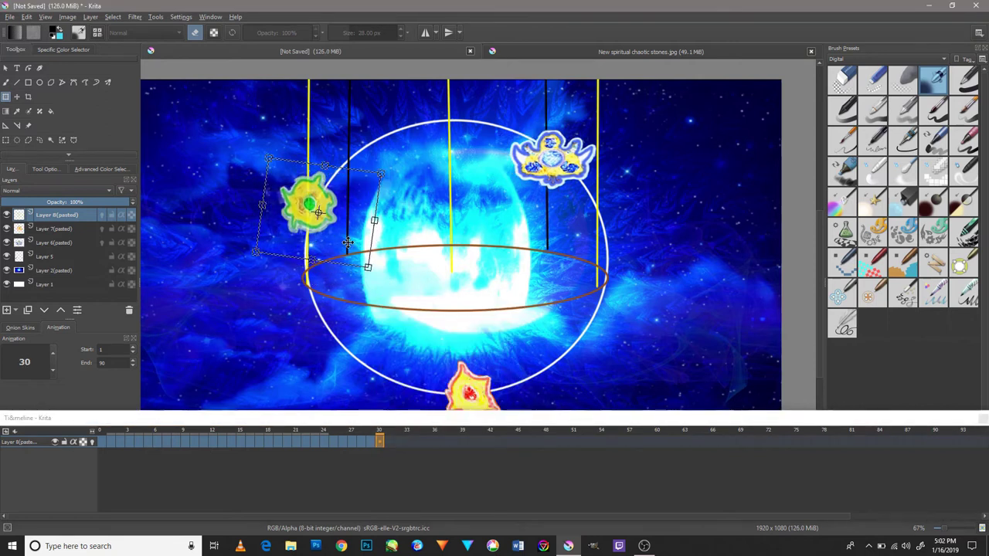
- Duplicate frames 31 to 33, rotating and lifting the green gem higher each time
right_click(389, 441)
left_click(419, 422)
left_click_drag(389, 334, 393, 289)
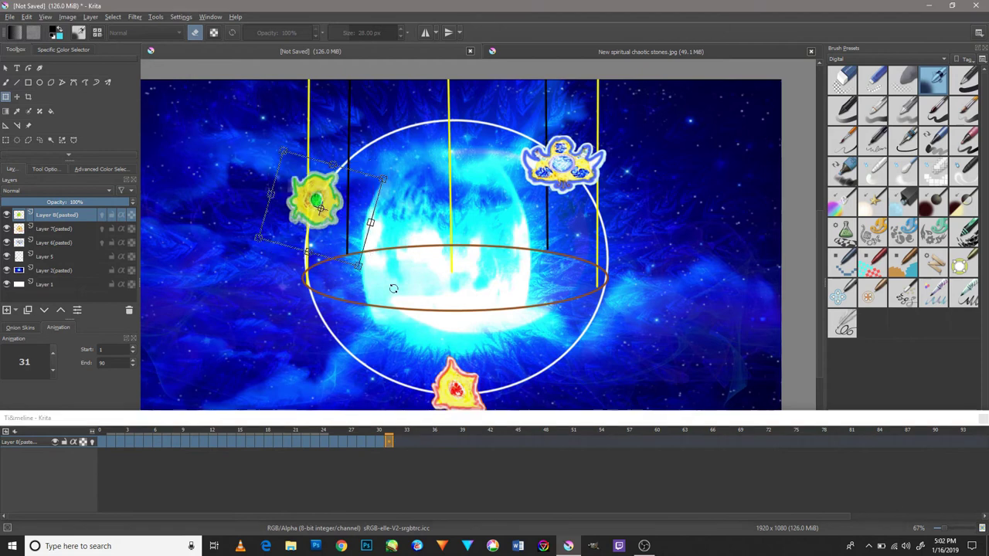
right_click(398, 441)
left_click(422, 420)
left_click_drag(390, 340, 408, 346)
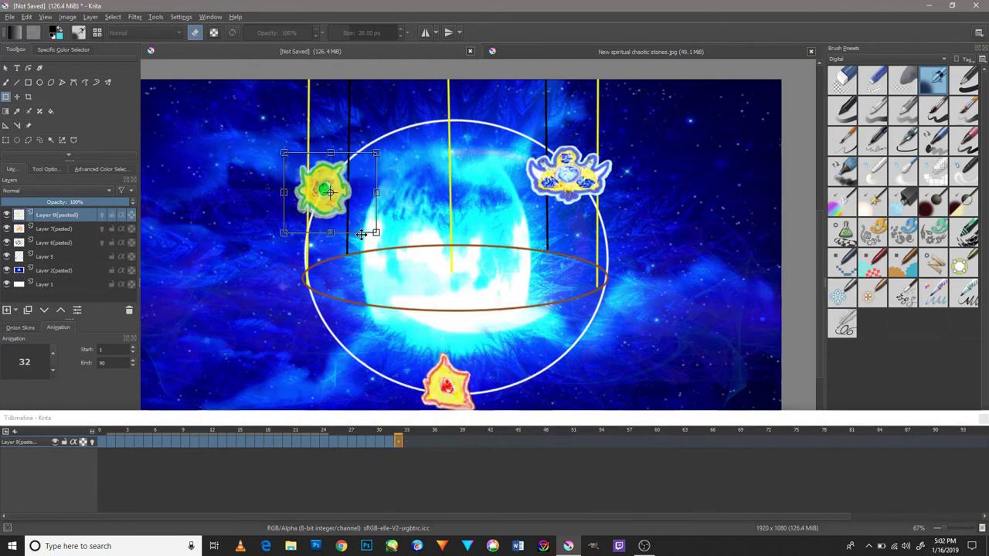
right_click(406, 441)
left_click(421, 421)
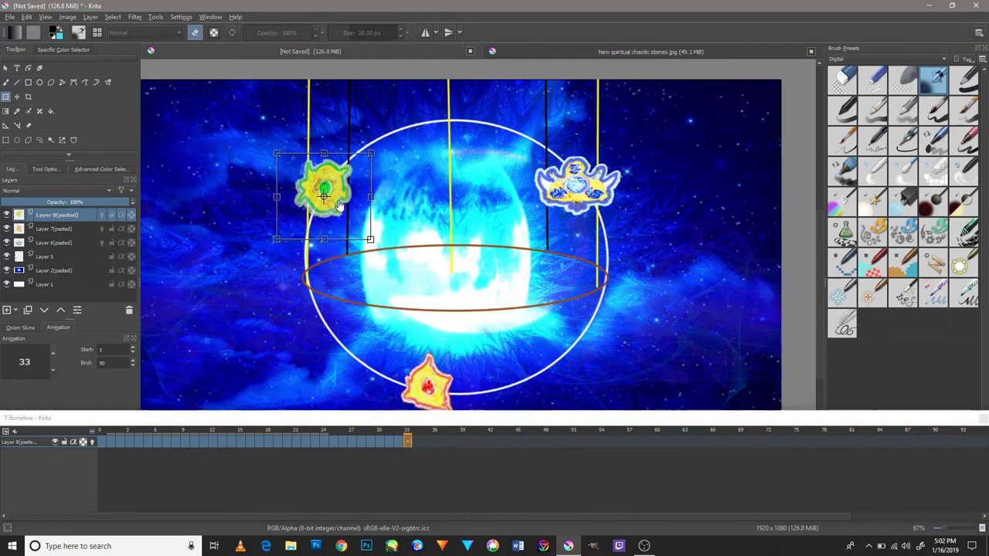
left_click_drag(394, 248, 437, 347)
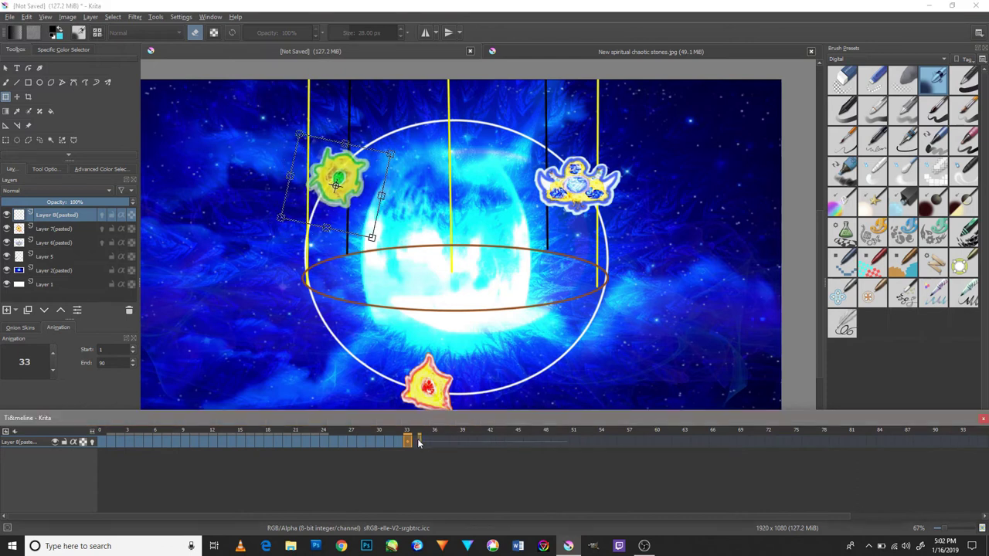
- Create the frame 34 keyframe with the green gem rotated slightly clockwise near the ring's top
right_click(417, 442)
left_click(441, 418)
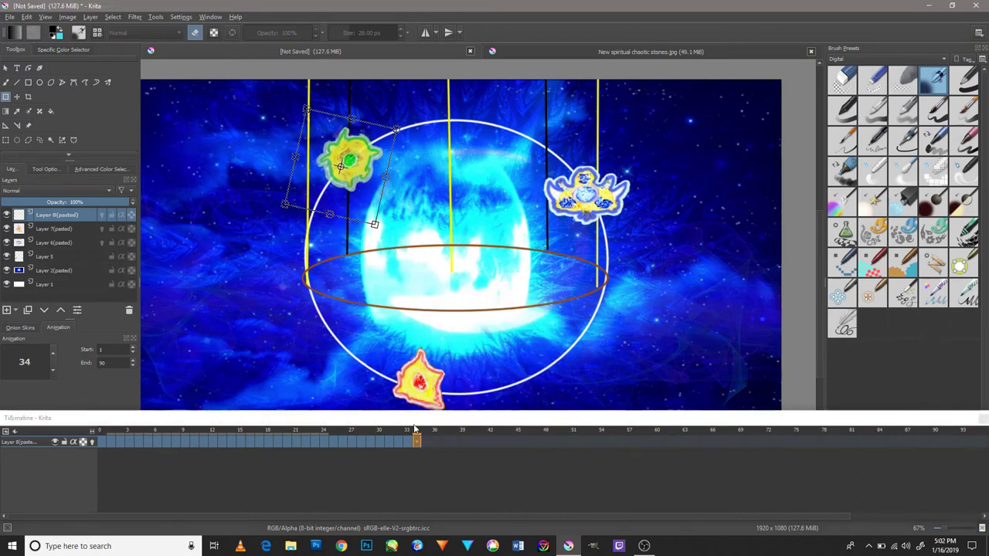
right_click(424, 444)
left_click(441, 419)
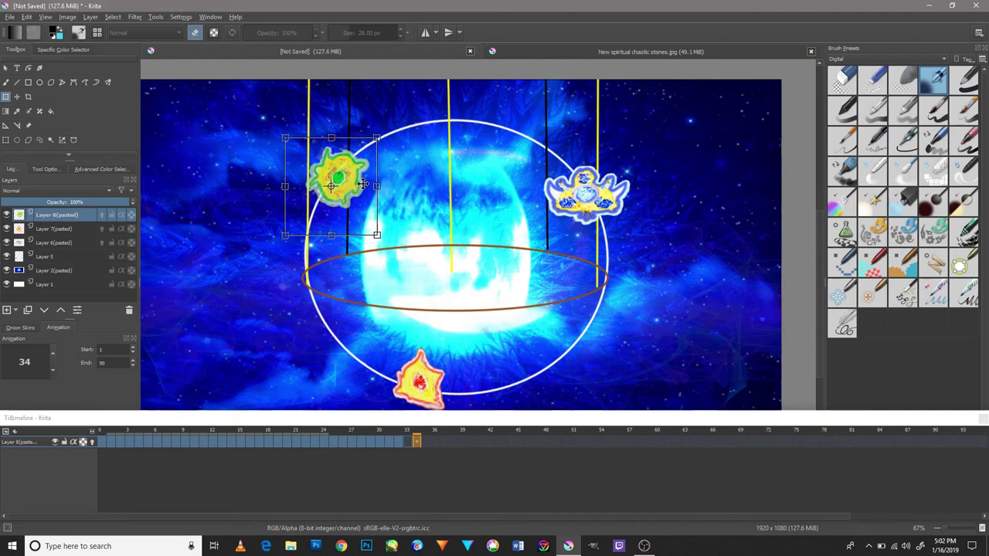
left_click_drag(390, 228, 378, 231)
right_click(421, 442)
left_click(454, 431)
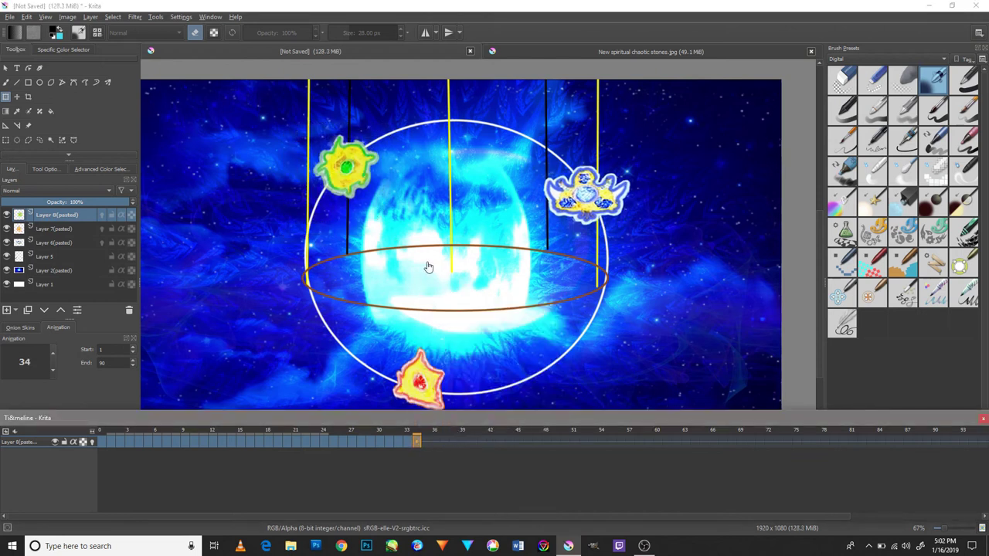
- Nudge the green gem up and to the right around frame 34
left_click(15, 435)
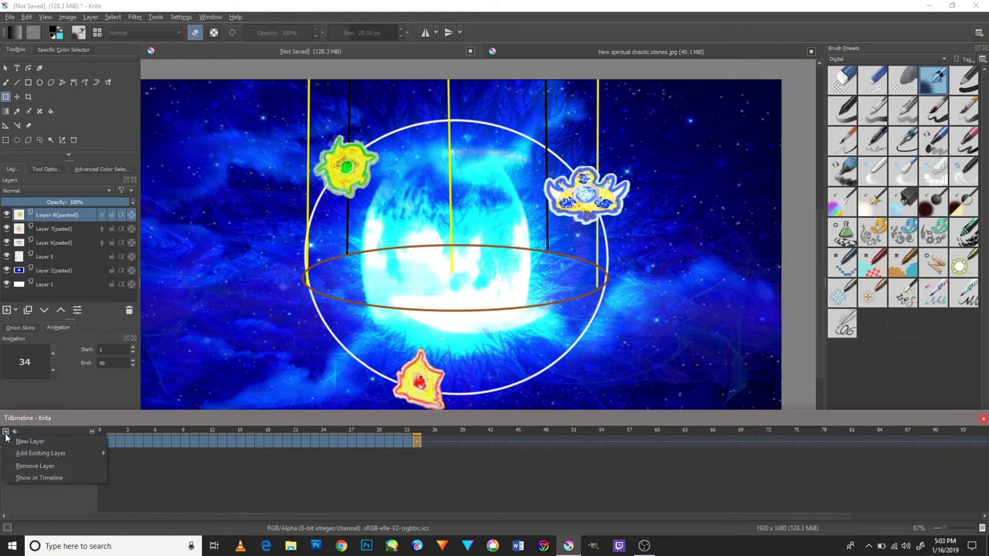
left_click(352, 175)
left_click_drag(336, 176, 341, 166)
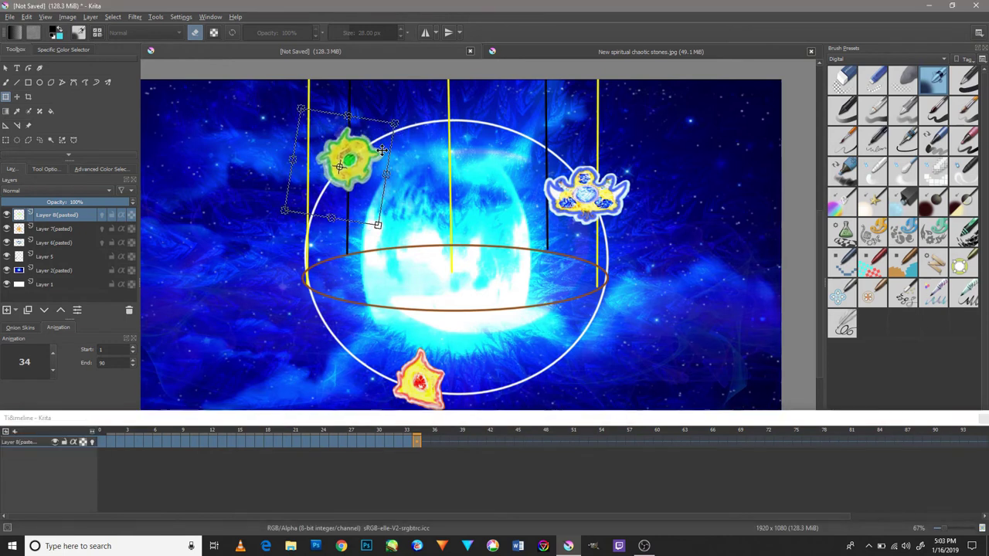
right_click(417, 440)
left_click(445, 420)
left_click(363, 152)
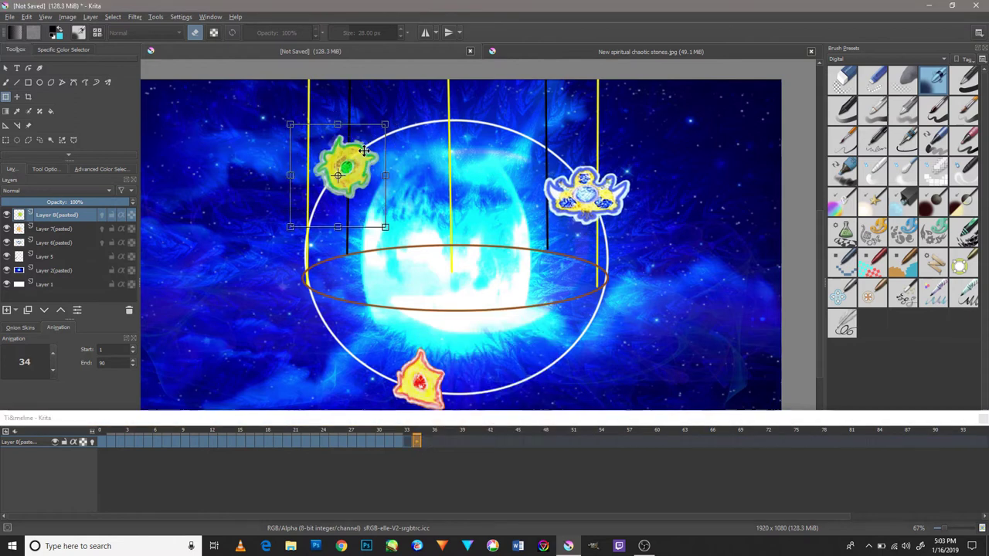
left_click_drag(369, 212, 384, 202)
- Rotate the green gem clockwise, then keyframe frame 35 and shift it up-right
right_click(417, 441)
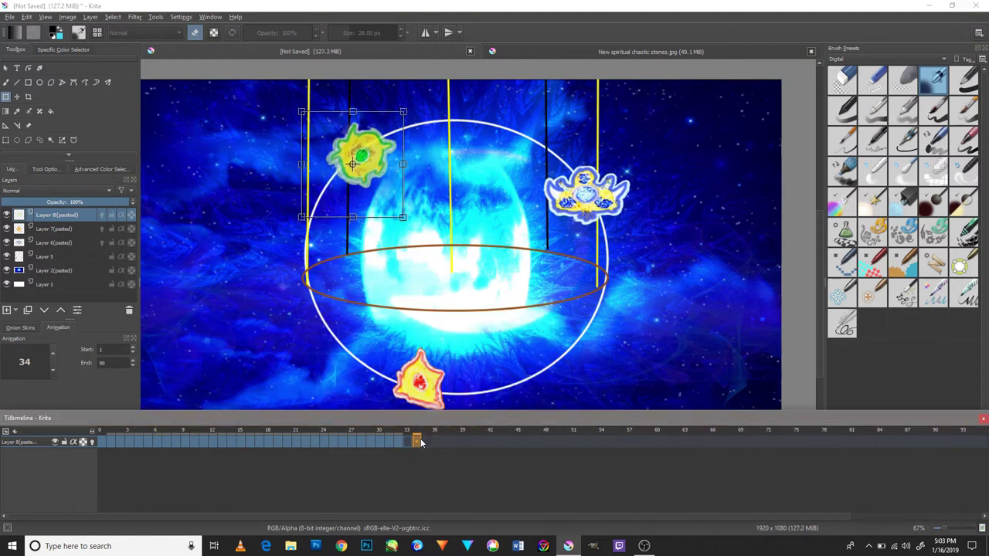
left_click(444, 421)
left_click_drag(431, 225, 412, 238)
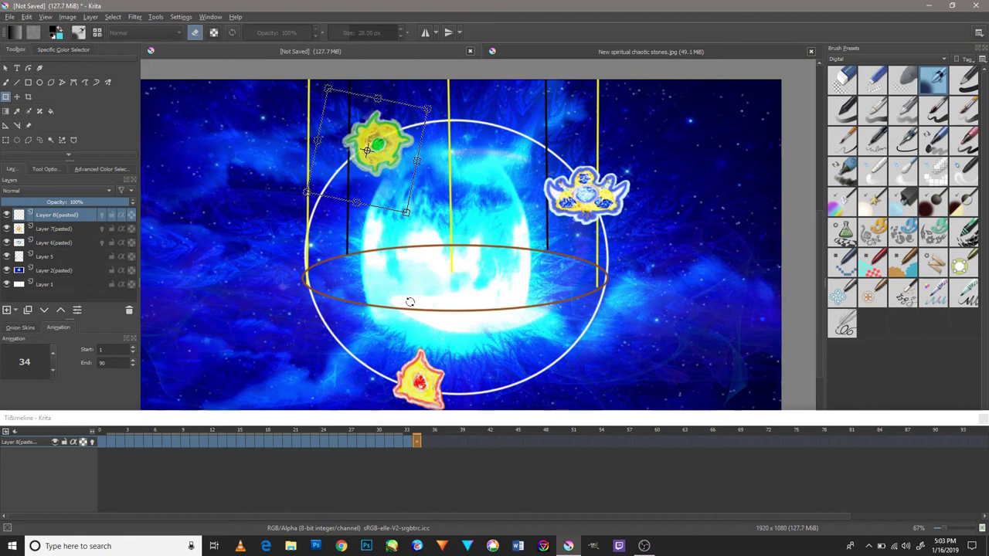
right_click(429, 442)
left_click(468, 424)
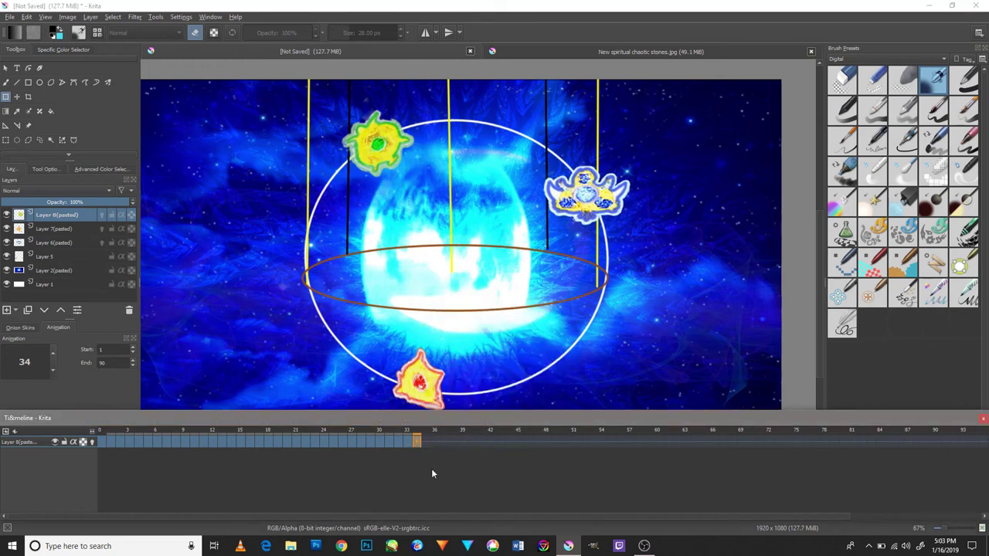
right_click(425, 442)
left_click(467, 424)
key("ctrl+t")
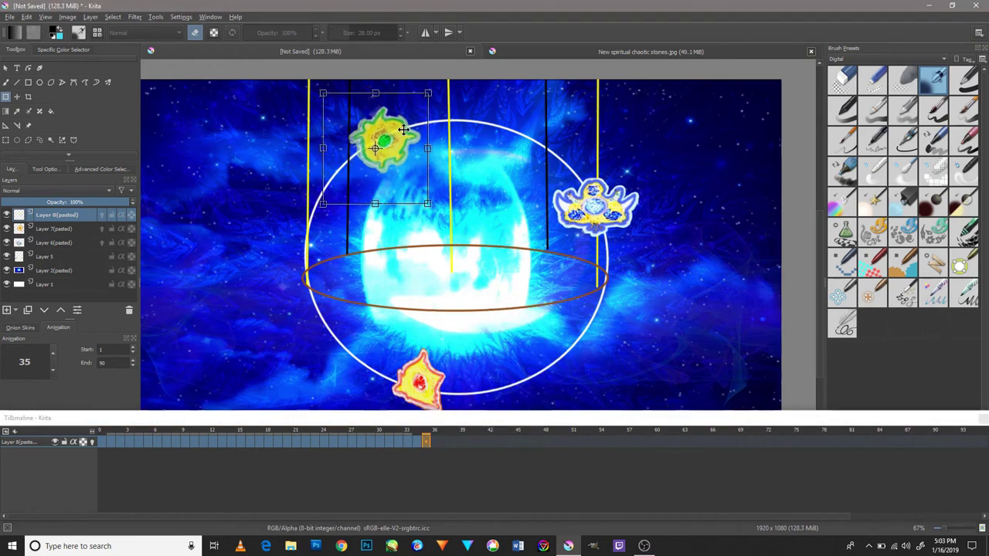
left_click_drag(408, 176, 417, 165)
- Keyframe frame 36 shifting the green gem right, then rotate it on frame 37
right_click(435, 442)
left_click(464, 309)
key("ctrl+t")
left_click_drag(397, 131, 411, 127)
left_click(449, 432)
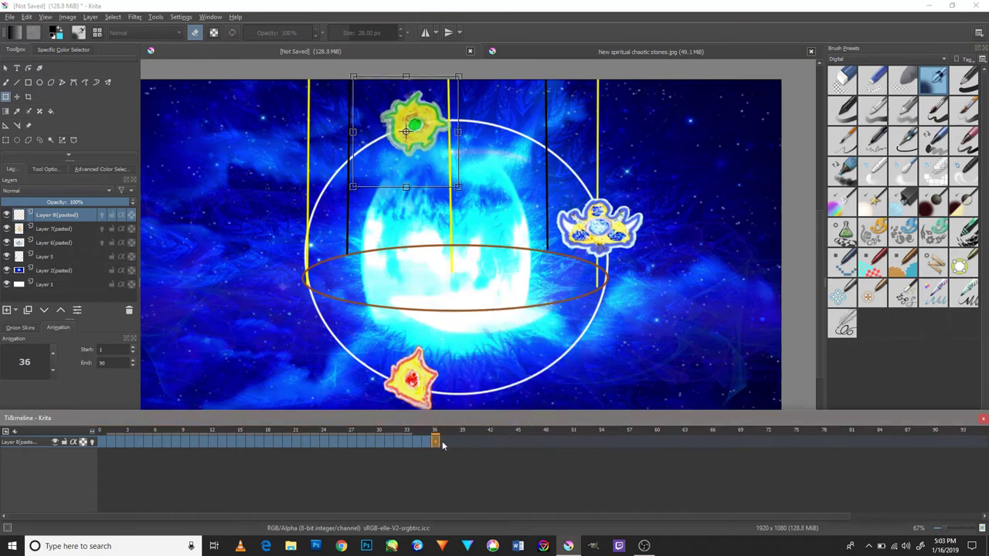
mouse_move(461, 154)
left_mouse_down()
mouse_move(461, 214)
mouse_move(452, 204)
left_mouse_up()
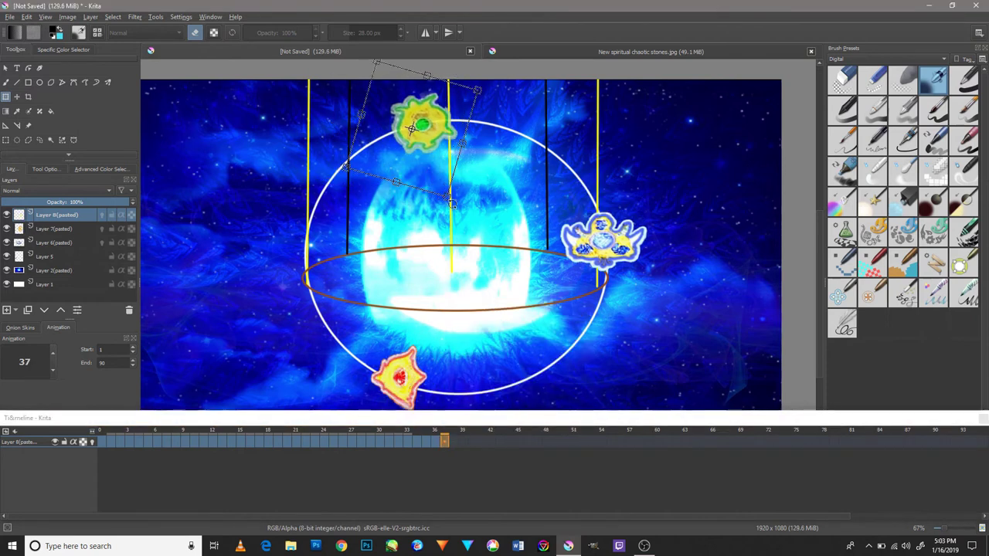
- Keyframe frames 38 and 39, rotating the green gem clockwise and easing it up-right
right_click(455, 441)
left_click(498, 430)
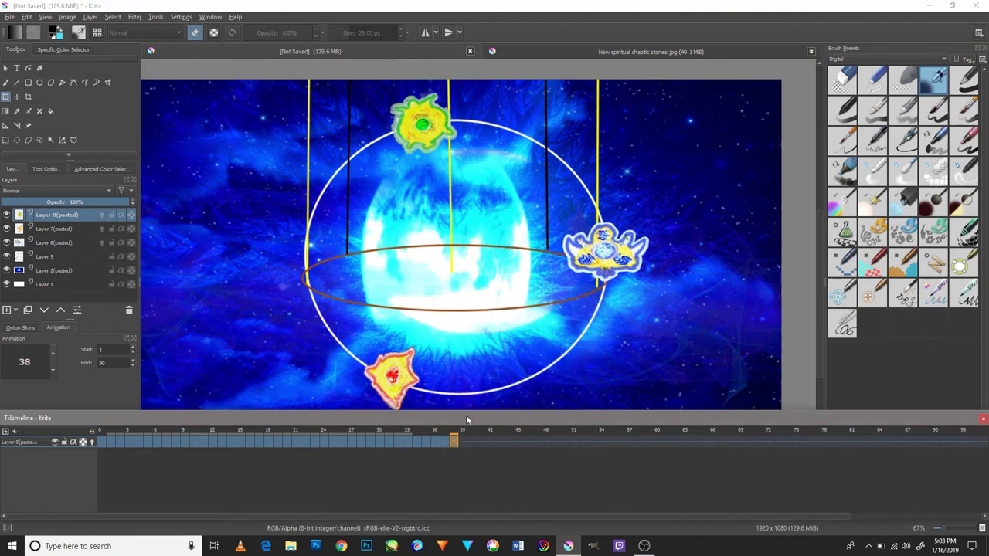
left_click(453, 112)
left_click_drag(470, 184, 492, 303)
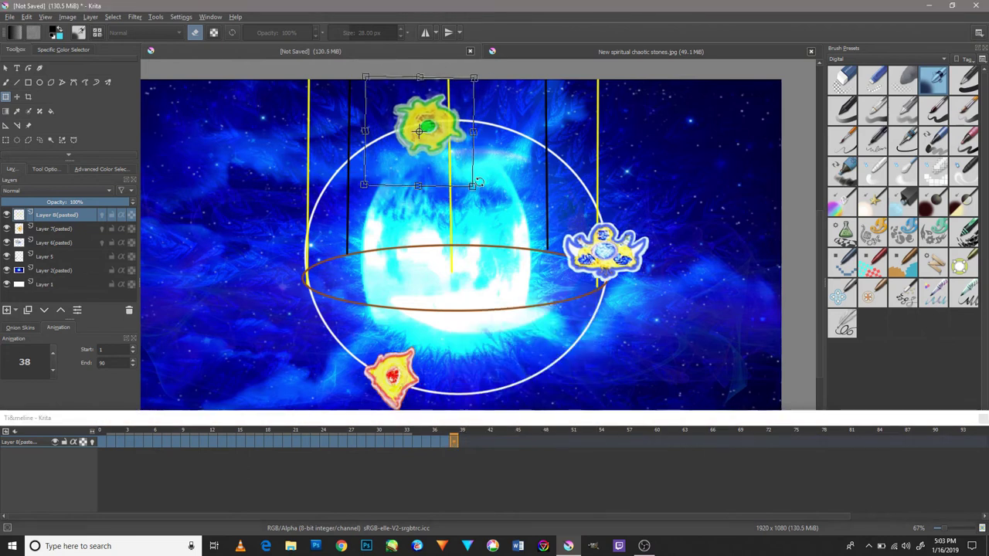
right_click(463, 438)
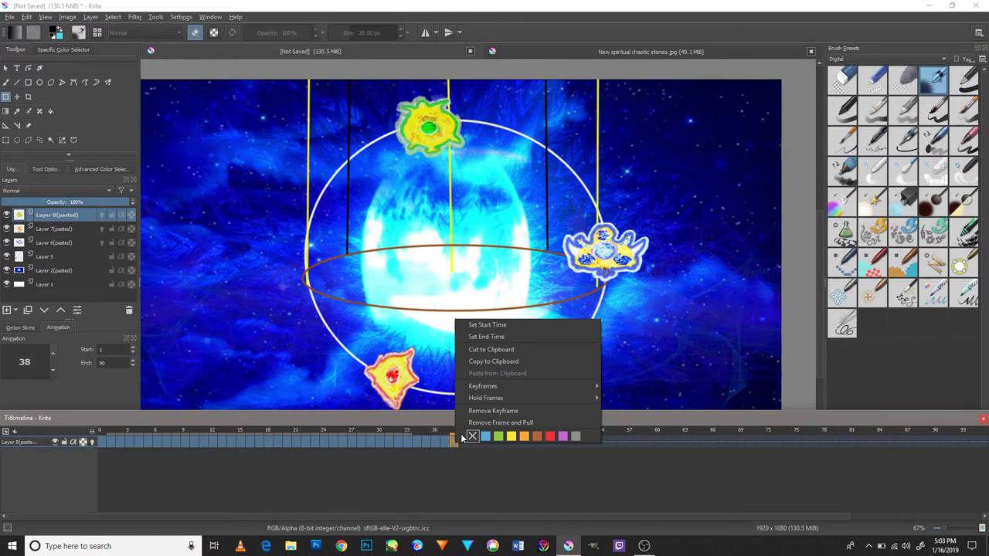
left_click(463, 441)
left_click(497, 267)
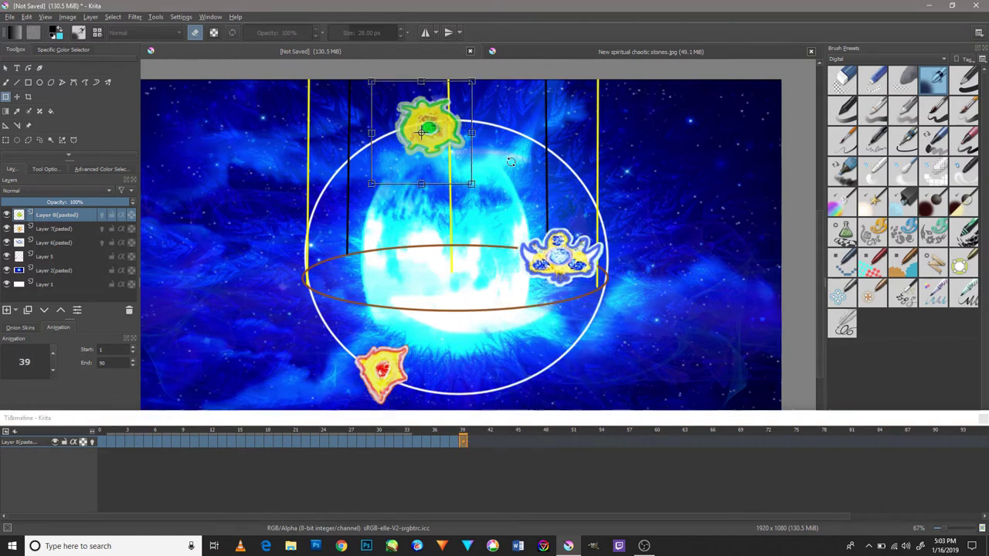
left_click_drag(480, 193, 481, 190)
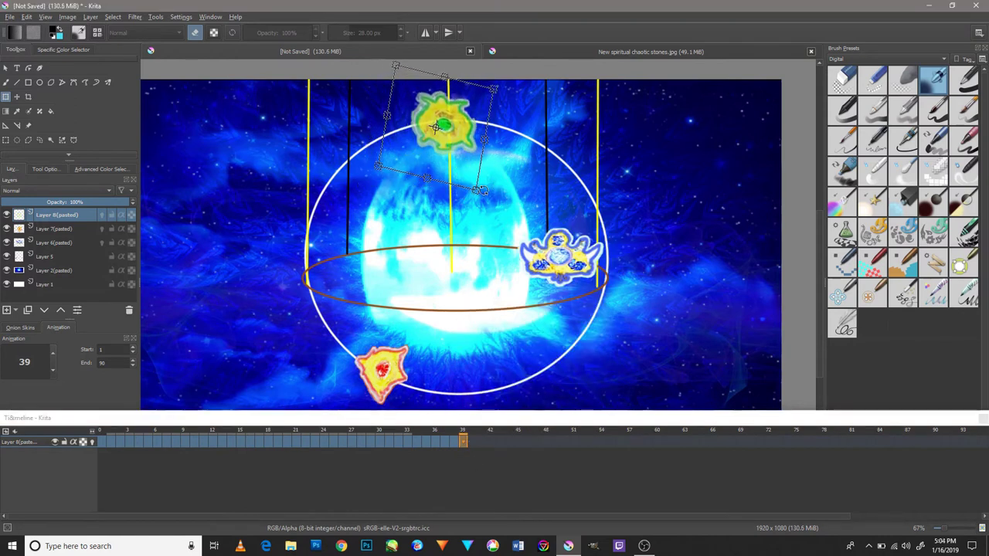
- Undo a stray change, then keyframe frame 40 with the green gem nudged right
right_click(473, 442)
key("Escape")
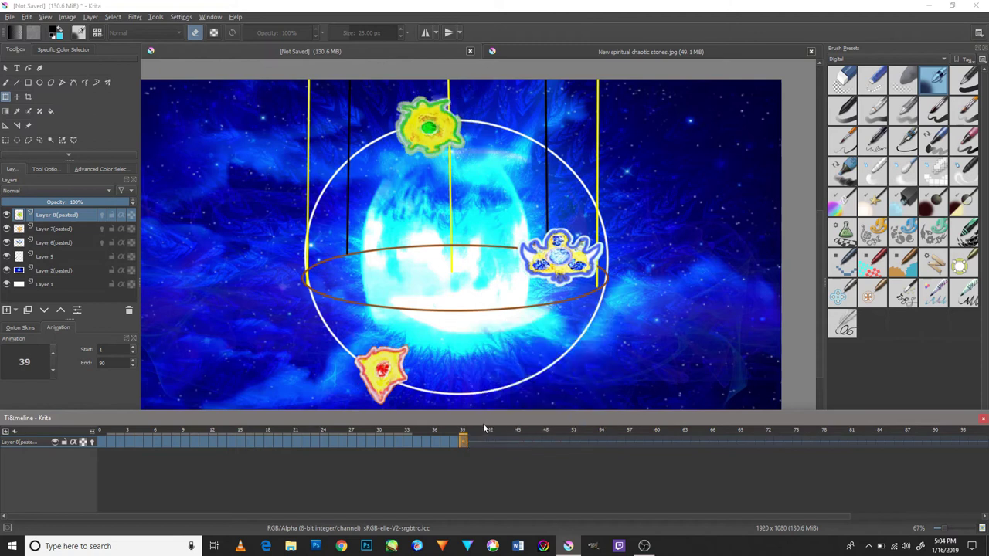
key("ctrl+z")
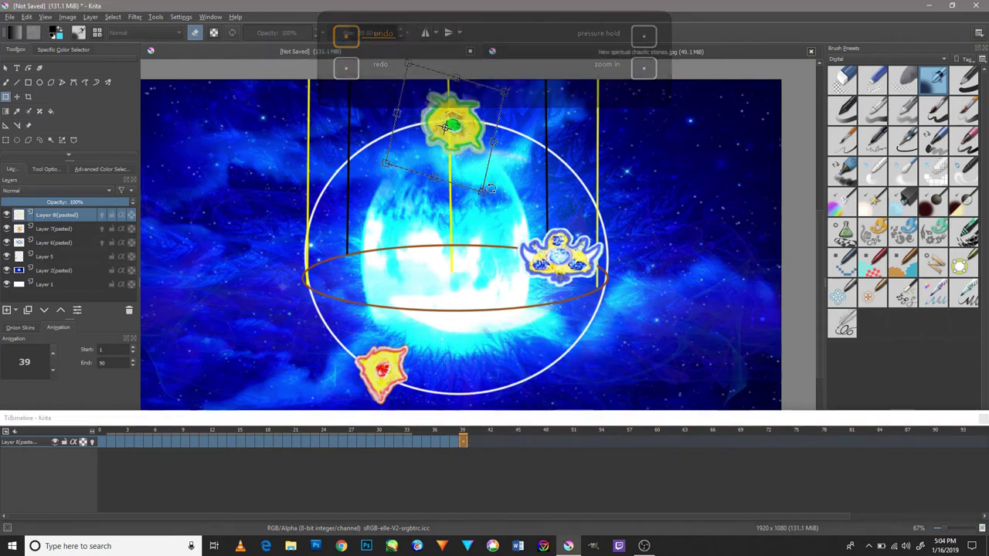
right_click(473, 440)
left_click(502, 309)
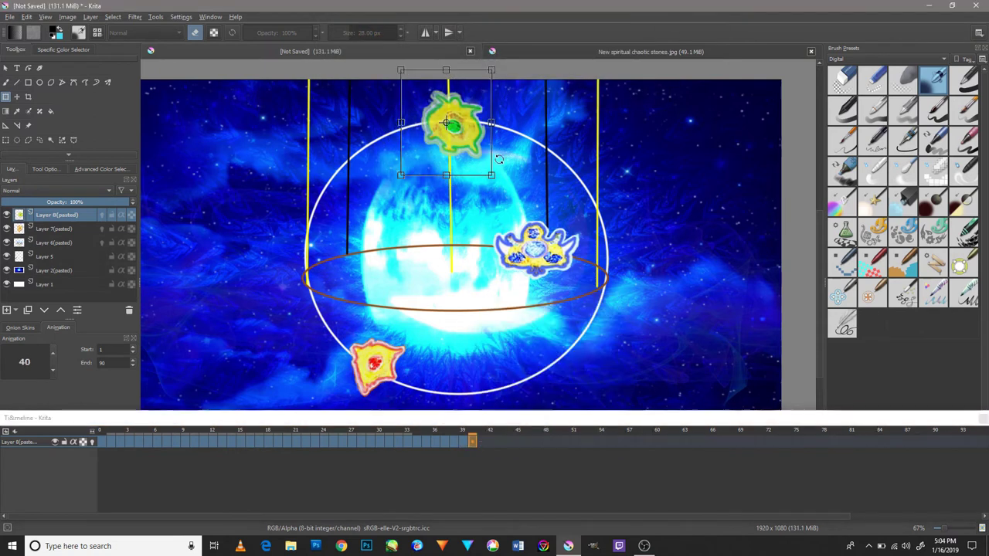
left_click_drag(480, 173, 485, 161)
- Keyframe frames 41 and 42, shifting the green gem right and turning it
right_click(486, 445)
left_click(525, 418)
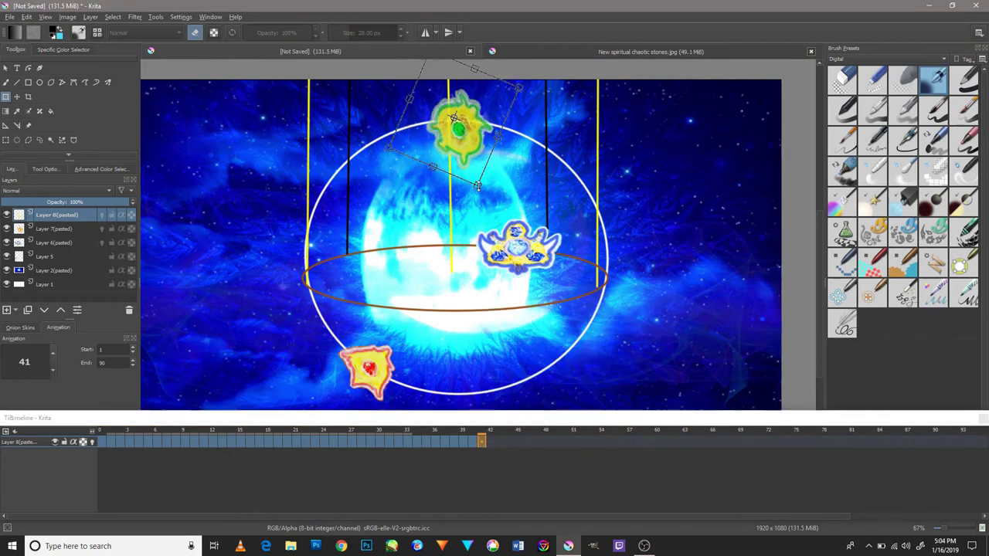
key("Return")
right_click(493, 445)
left_click(526, 418)
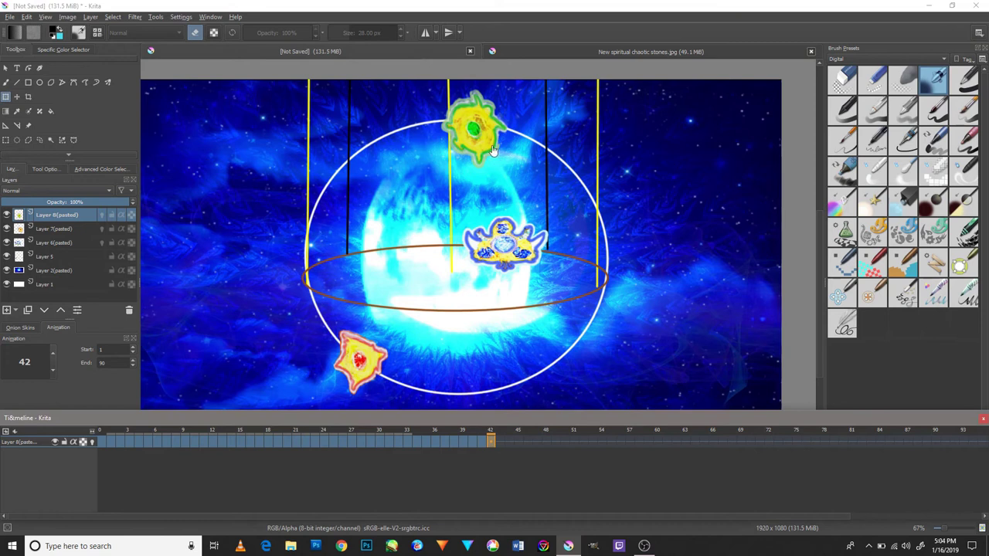
key("ctrl+t")
left_click_drag(499, 162, 514, 167)
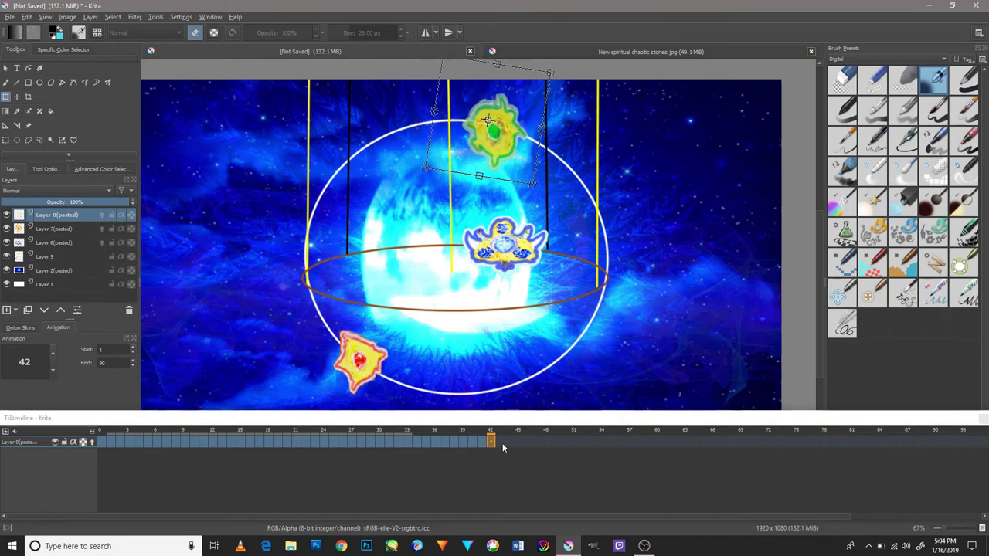
key("Return")
- Keyframe frames 43 and 44, rotating the green gem about 30° clockwise and further
right_click(504, 445)
left_click(525, 418)
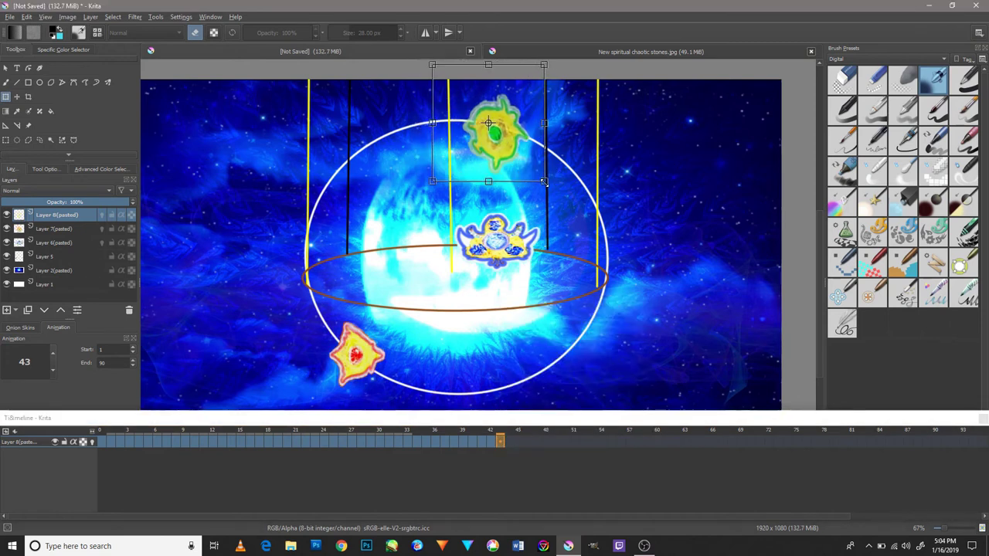
left_click_drag(555, 189, 525, 224)
right_click(508, 448)
left_click(533, 421)
left_click_drag(573, 186, 557, 224)
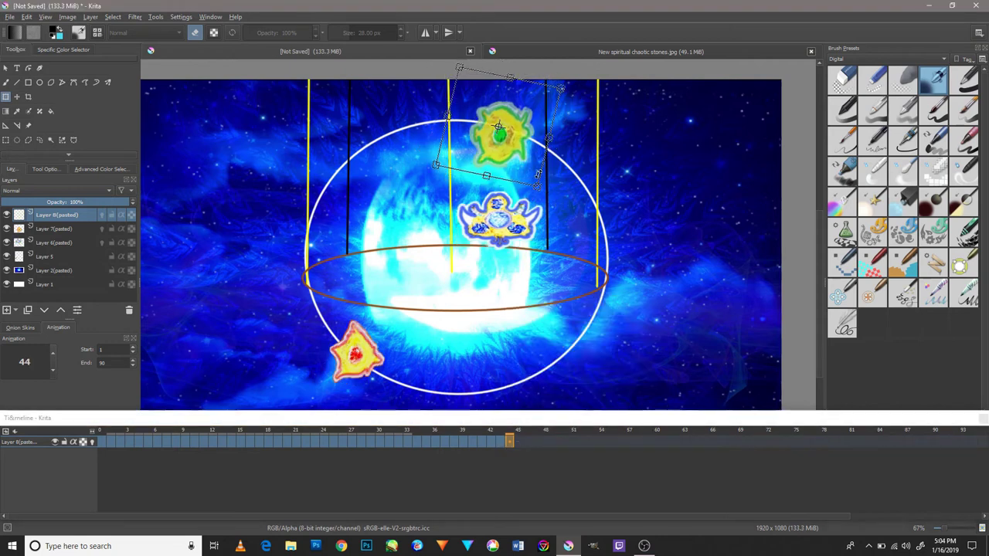
key("Return")
- Duplicate keyframes onto frames 45 and 46, moving the green gem right
right_click(518, 442)
left_click(539, 423)
left_click_drag(522, 150, 553, 153)
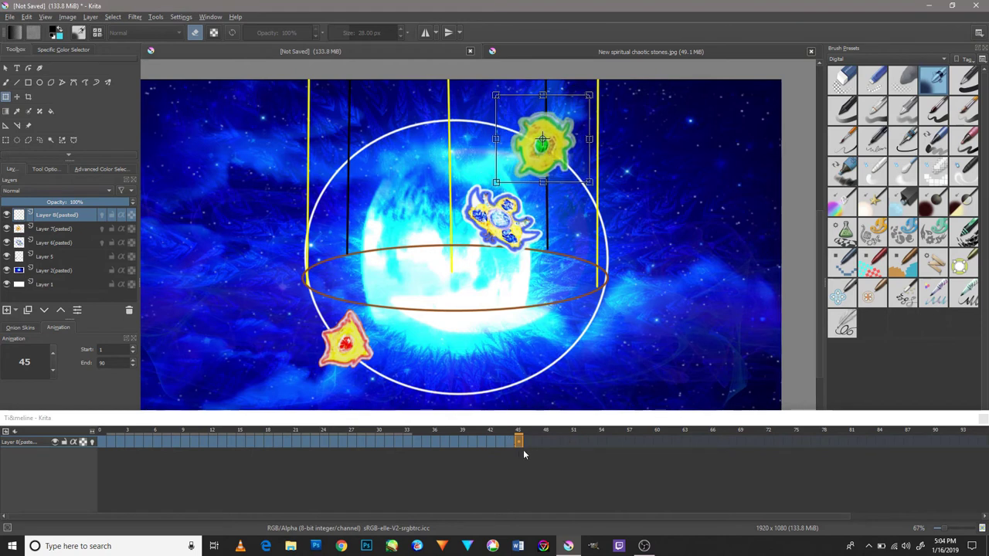
right_click(524, 441)
left_click(539, 423)
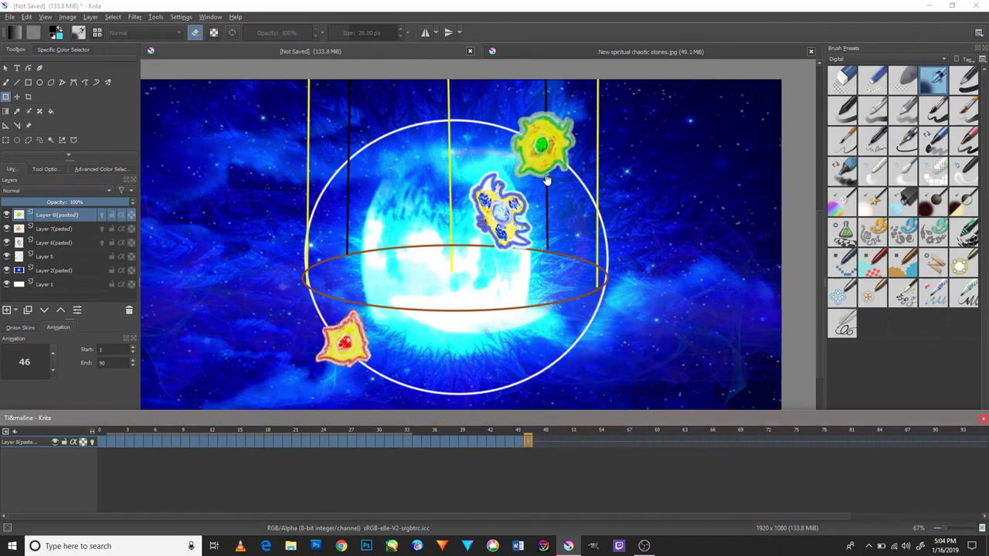
left_click(559, 431)
key("Right")
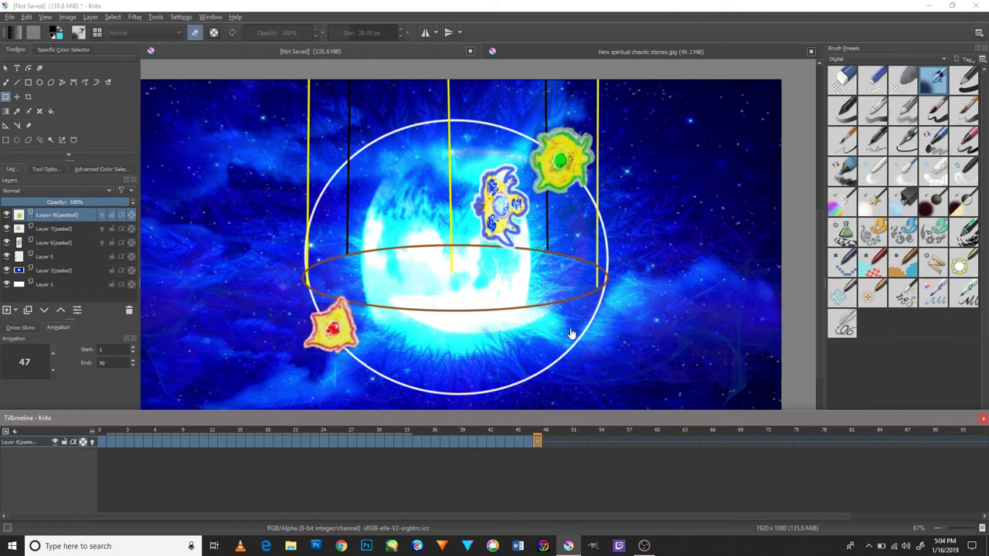
- Add keyframes at frames 48 and 49, then rewind and play the orbit preview
right_click(550, 442)
left_click(573, 410)
left_click(555, 444)
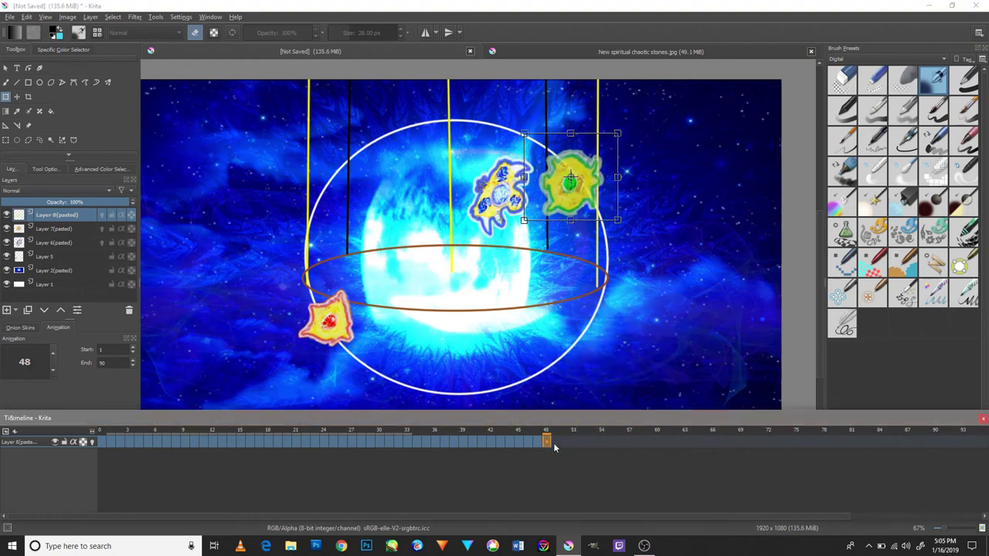
right_click(554, 443)
left_click(575, 410)
left_click(104, 446)
key("space")
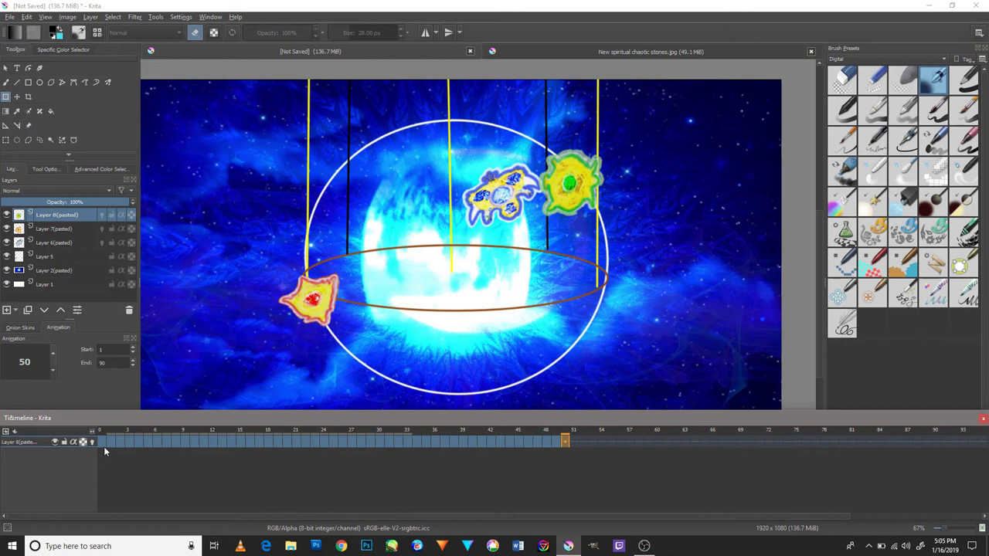
- Keyframe frame 50 with the green gem rotated about 20° clockwise
left_click(576, 180)
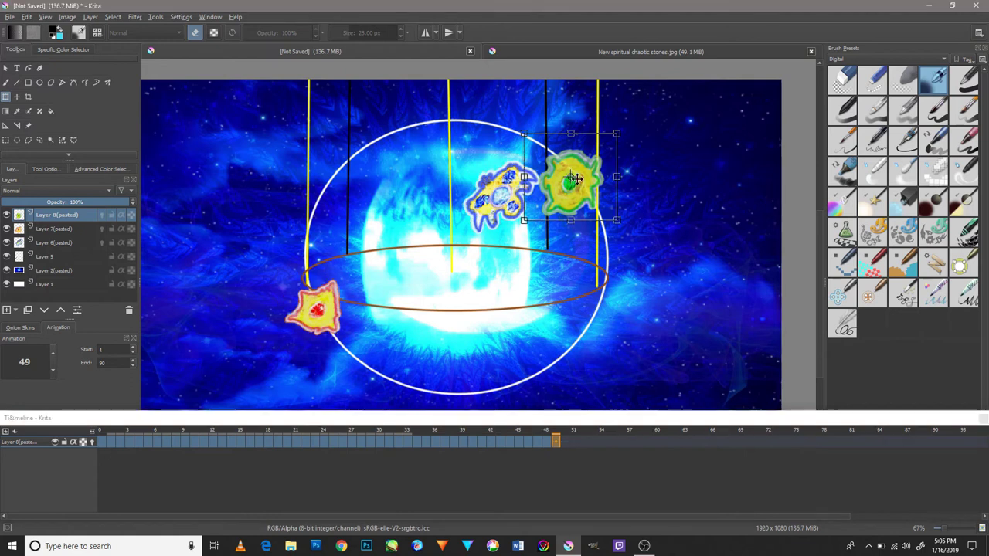
right_click(566, 441)
left_click(567, 450)
right_click(567, 442)
left_click(611, 420)
left_click_drag(629, 226, 590, 233)
- Keyframe frames 51 and 52, rotating and shifting the green gem each time
right_click(576, 449)
left_click(611, 419)
left_click_drag(618, 232, 602, 241)
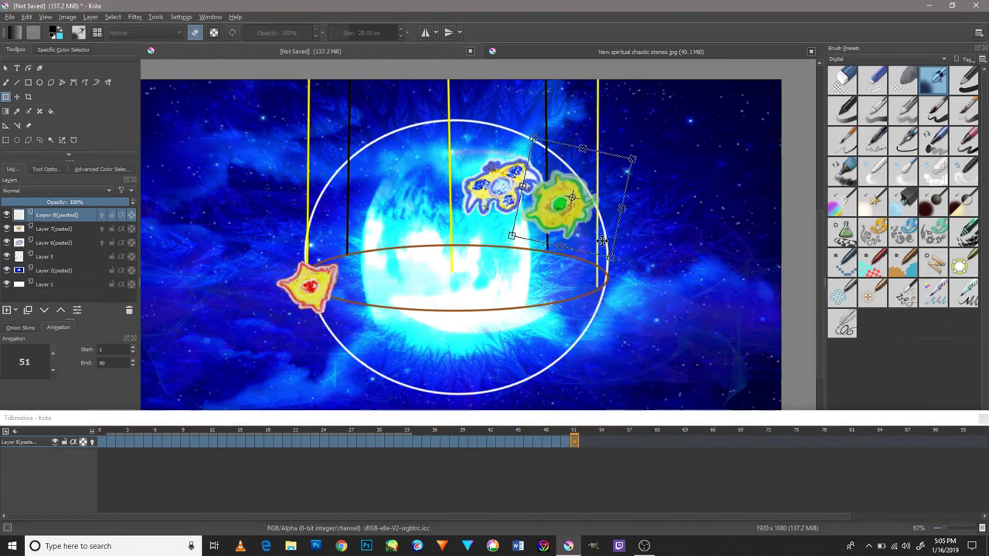
right_click(581, 442)
left_click(610, 420)
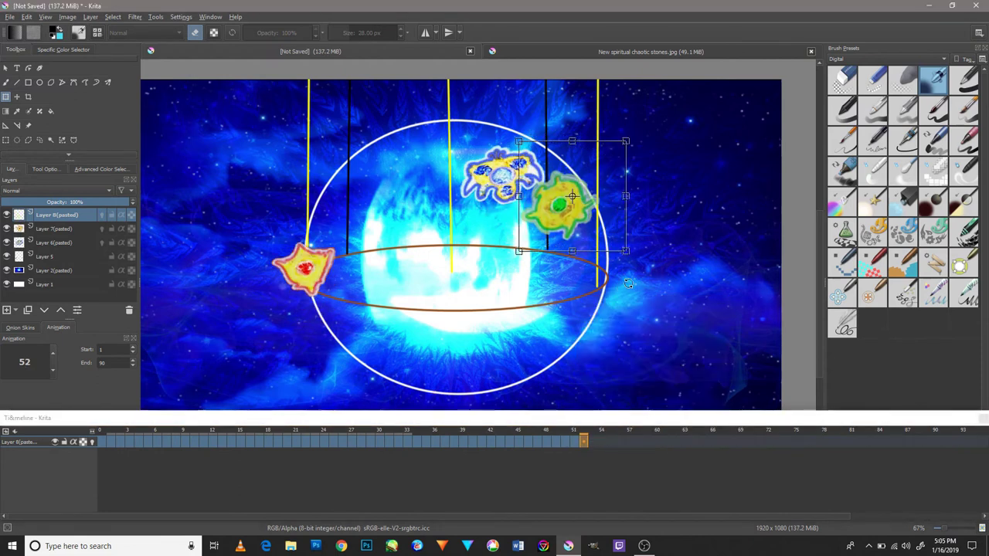
left_click_drag(641, 262, 593, 274)
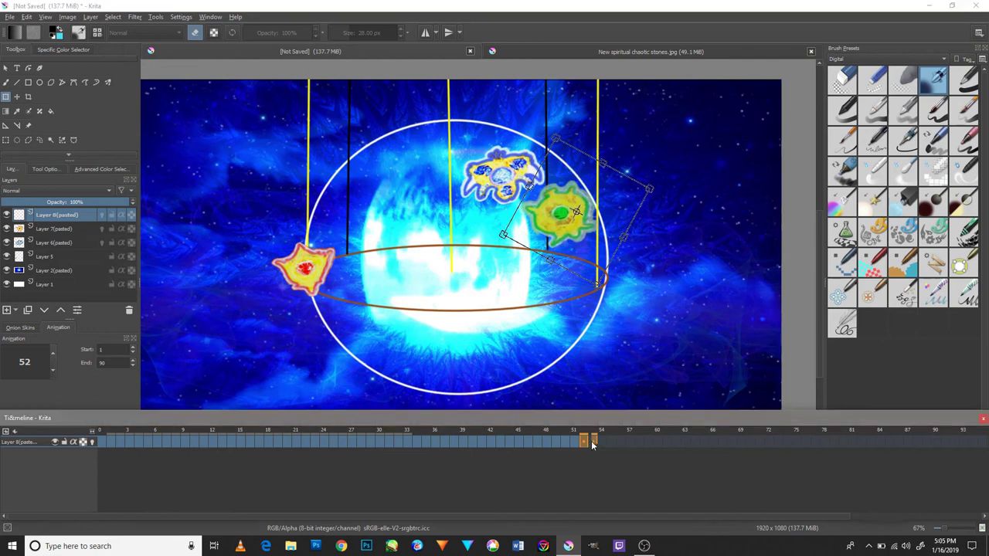
- Keyframe frames 53 and 54, moving the green gem along the ring and rotating it 12°
right_click(591, 441)
left_click(600, 376)
left_click_drag(611, 325, 622, 255)
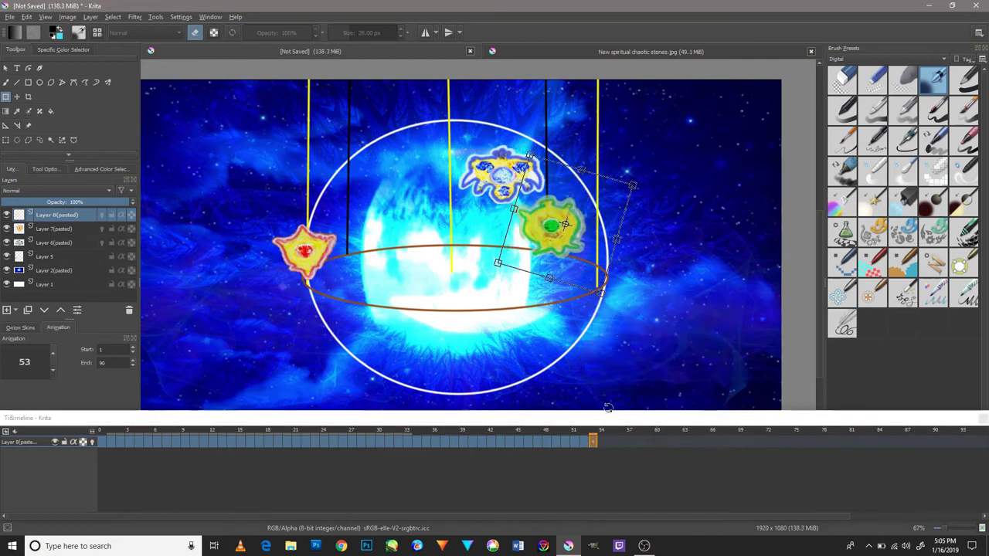
right_click(606, 439)
left_click(602, 444)
right_click(603, 440)
left_click(630, 420)
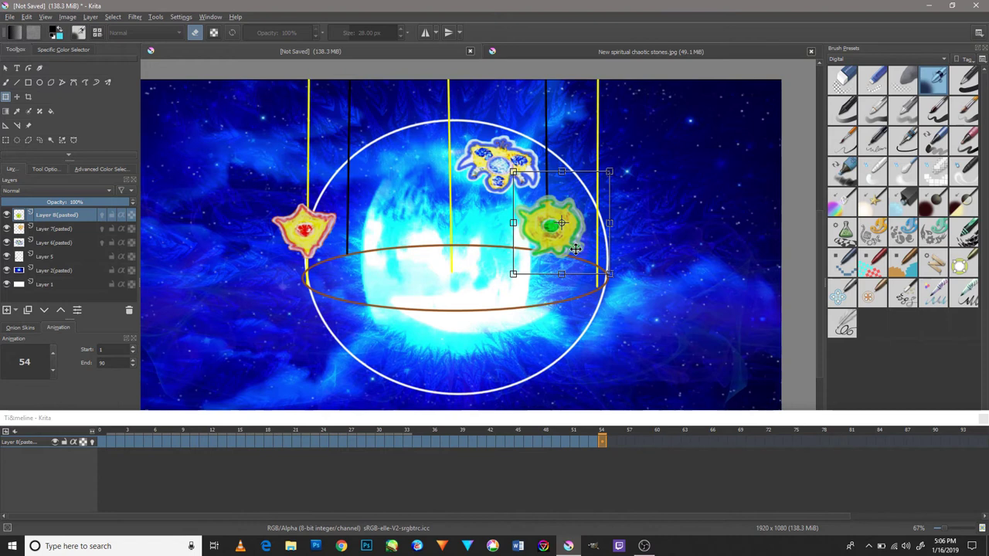
left_click_drag(610, 273, 600, 286)
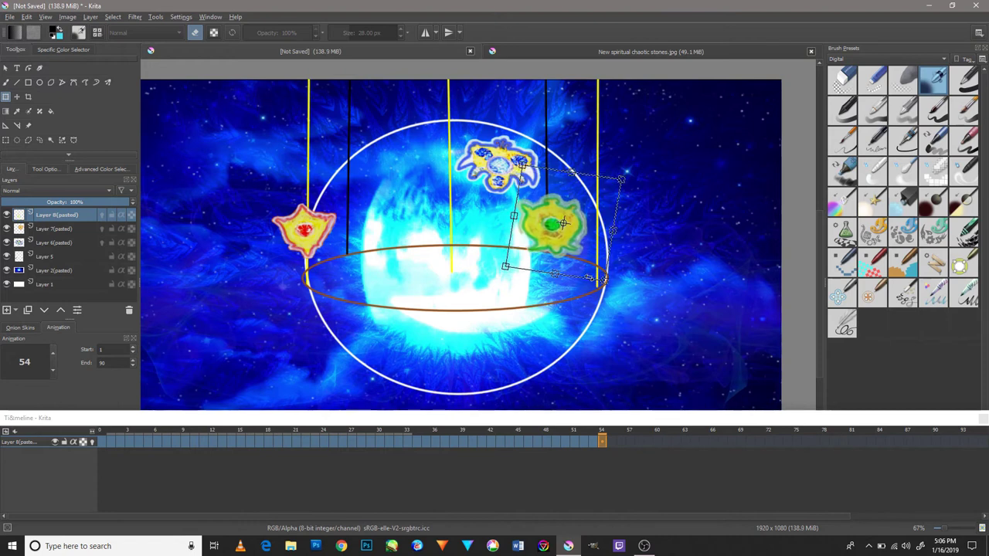
- Duplicate frames 55 and 56, nudging the green gem left and rotating it slightly
right_click(610, 440)
left_click(627, 420)
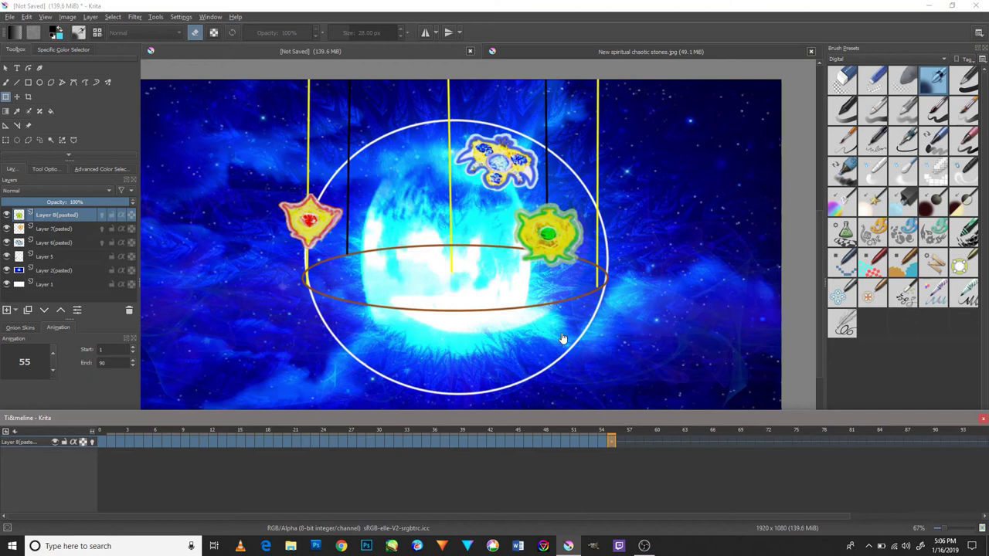
left_click(588, 331)
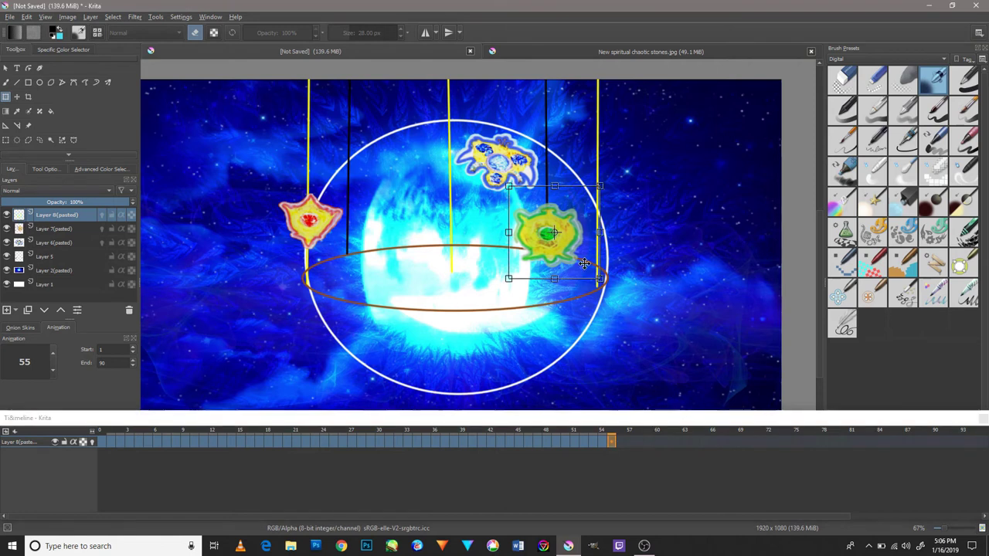
left_click_drag(584, 263, 581, 267)
left_click(620, 441)
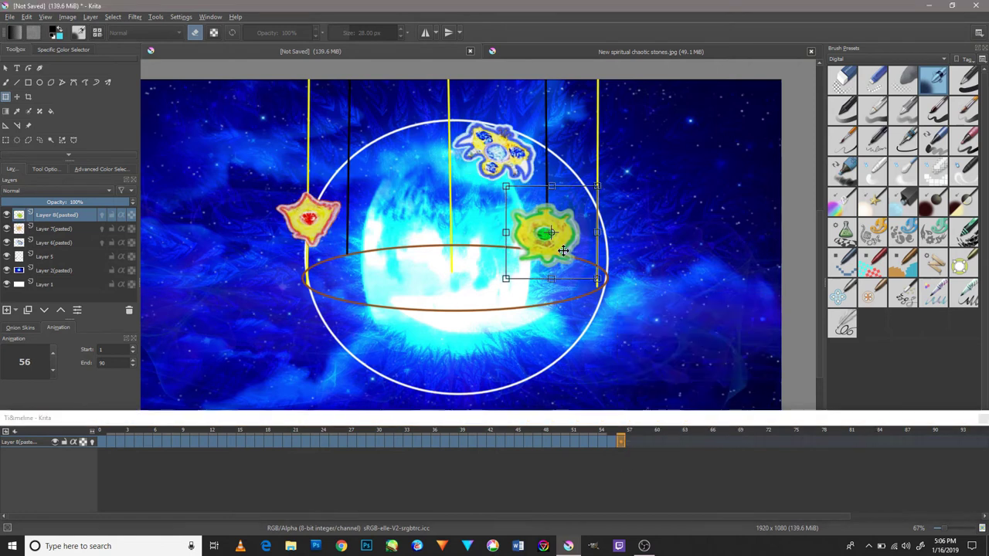
left_click_drag(624, 272, 607, 292)
- Duplicate frames 57 and 58, lifting the green gem and rotating it
right_click(629, 441)
left_click(680, 420)
left_click_drag(570, 246, 571, 238)
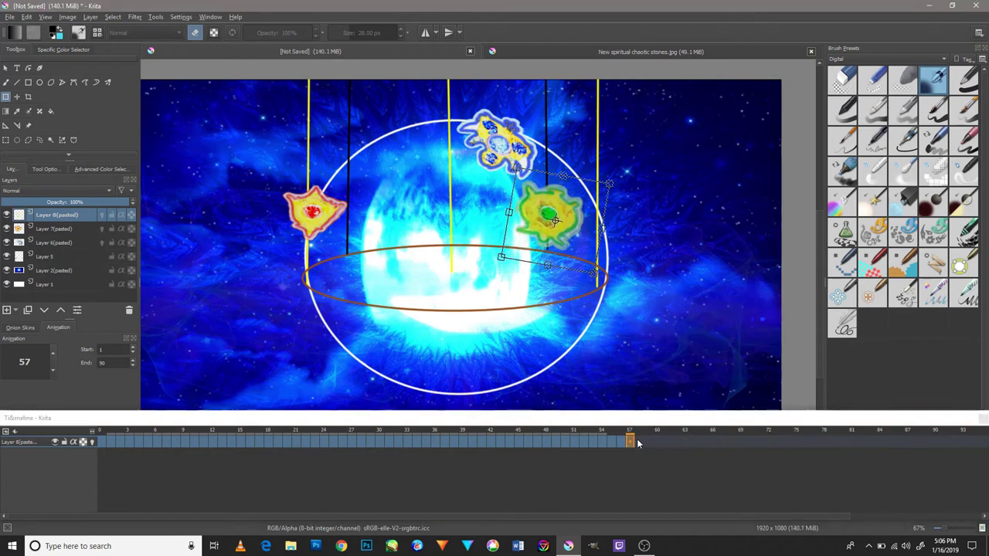
right_click(639, 441)
left_click(680, 420)
left_click_drag(602, 282, 589, 251)
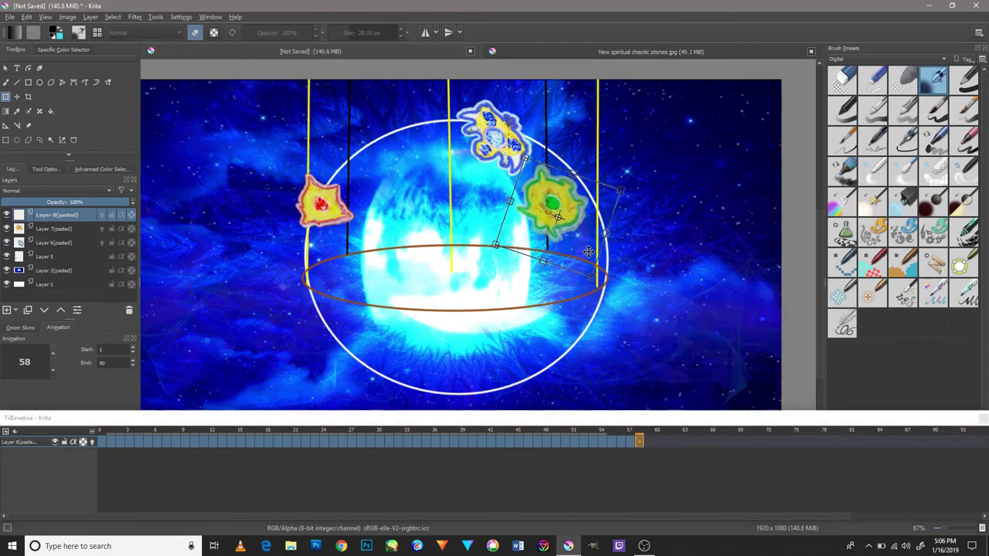
- Duplicate frame 59, turning the green gem counter-clockwise and shifting it right with a tilt
right_click(647, 441)
left_click(680, 420)
left_click_drag(636, 272, 611, 265)
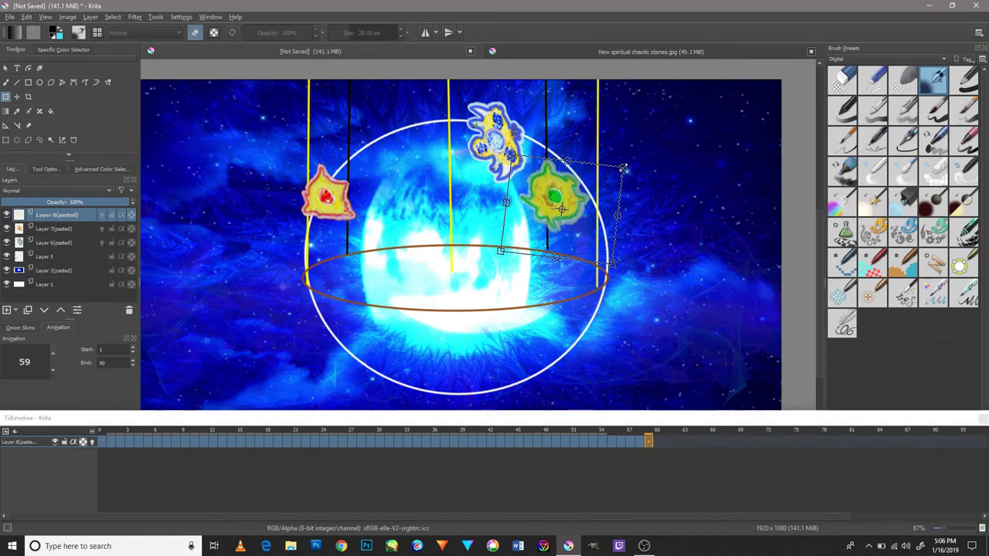
left_click_drag(628, 162, 613, 180)
- Duplicate frames 60–62, rotating the green gem clockwise and raising it
right_click(658, 441)
left_click(690, 420)
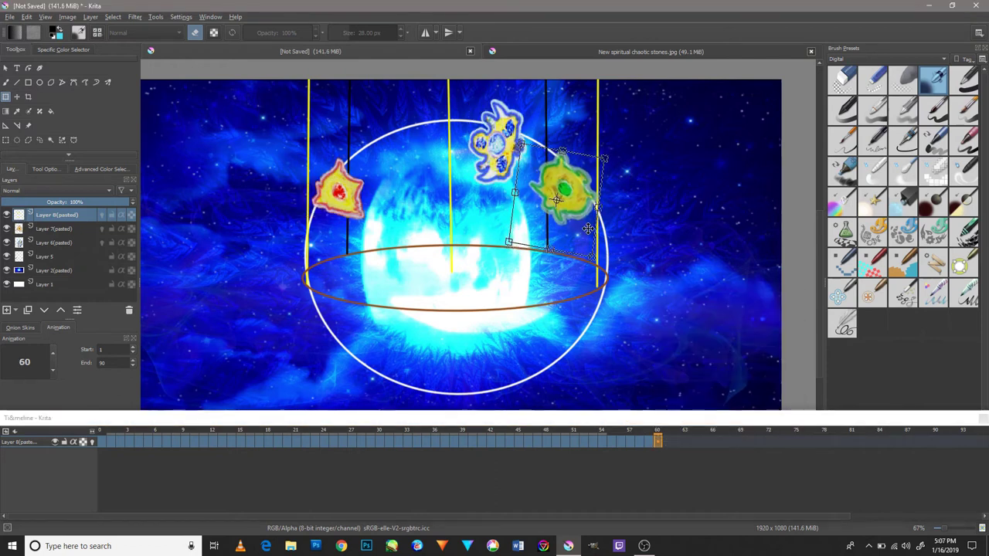
right_click(668, 441)
left_click(690, 420)
left_click_drag(577, 192, 582, 207)
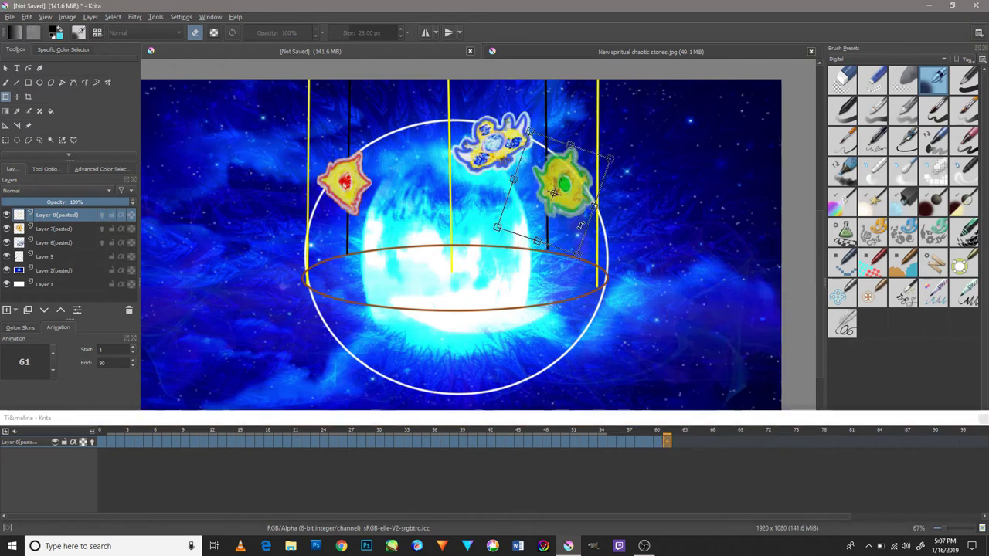
right_click(676, 446)
left_click(690, 419)
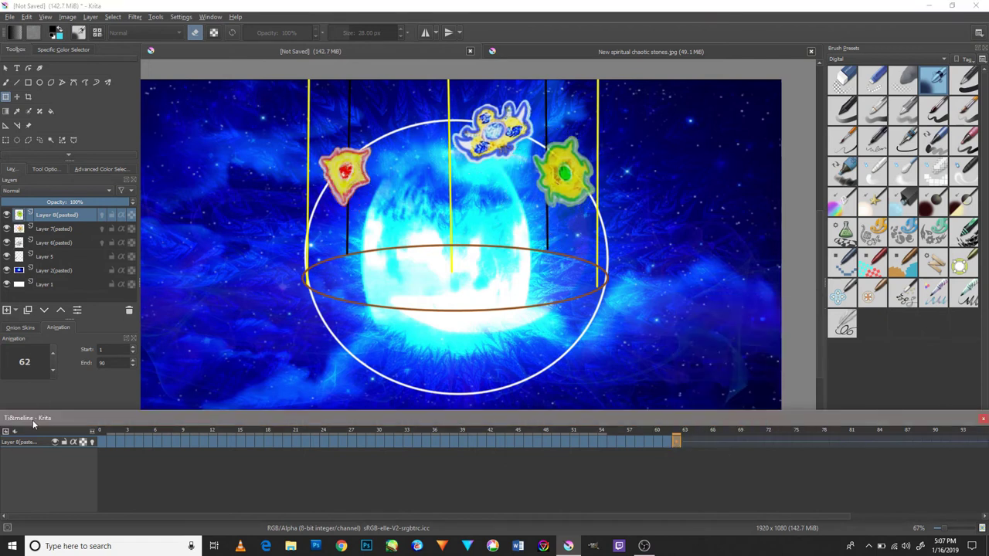
- Duplicate frames 63–65, moving the green gem up and tilting it slightly
right_click(685, 442)
left_click(707, 420)
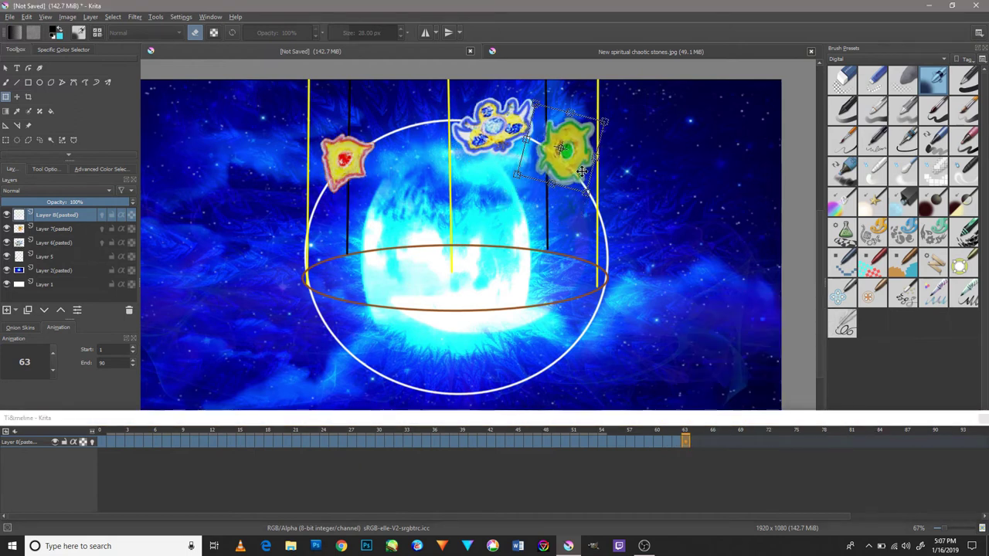
right_click(696, 447)
left_click(709, 420)
left_click_drag(583, 164, 580, 153)
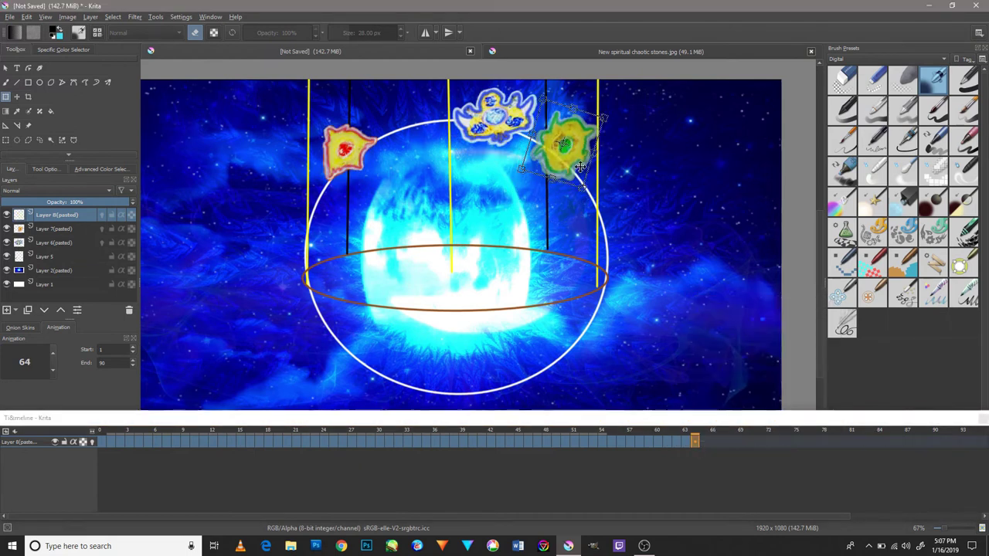
right_click(703, 442)
left_click(709, 420)
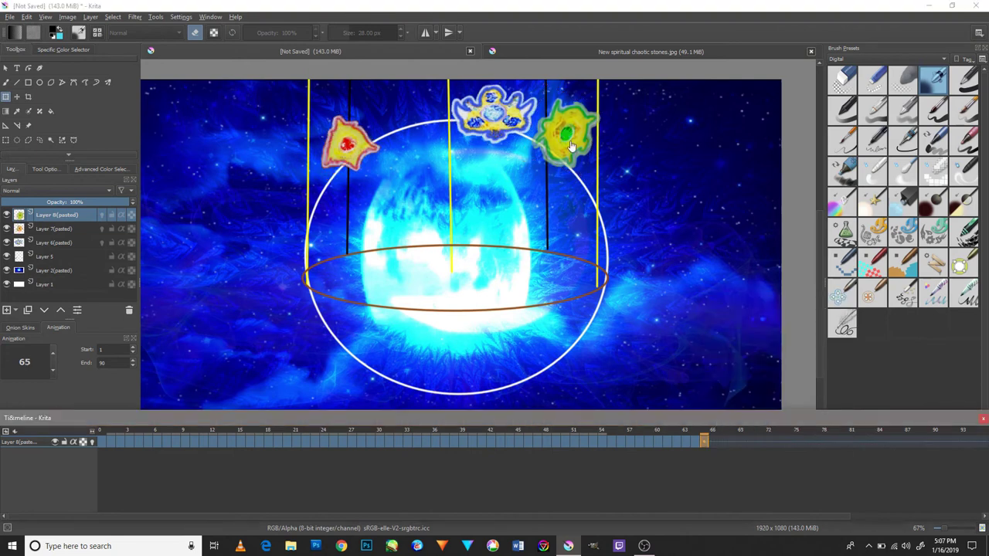
left_click_drag(590, 154, 573, 116)
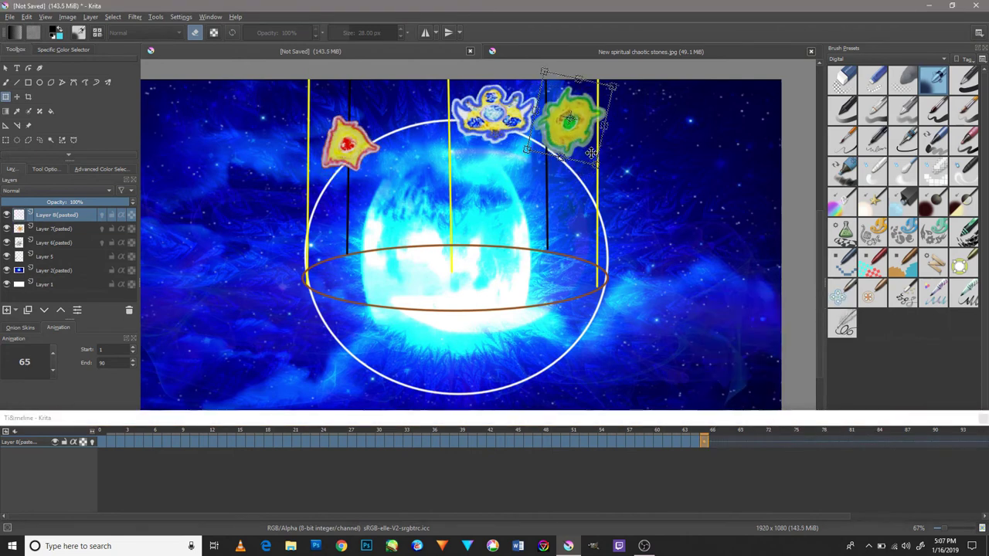
- Duplicate frames 66 and 67, moving the green gem further up each frame
right_click(712, 442)
left_click(734, 420)
left_click_drag(607, 145, 603, 138)
right_click(723, 442)
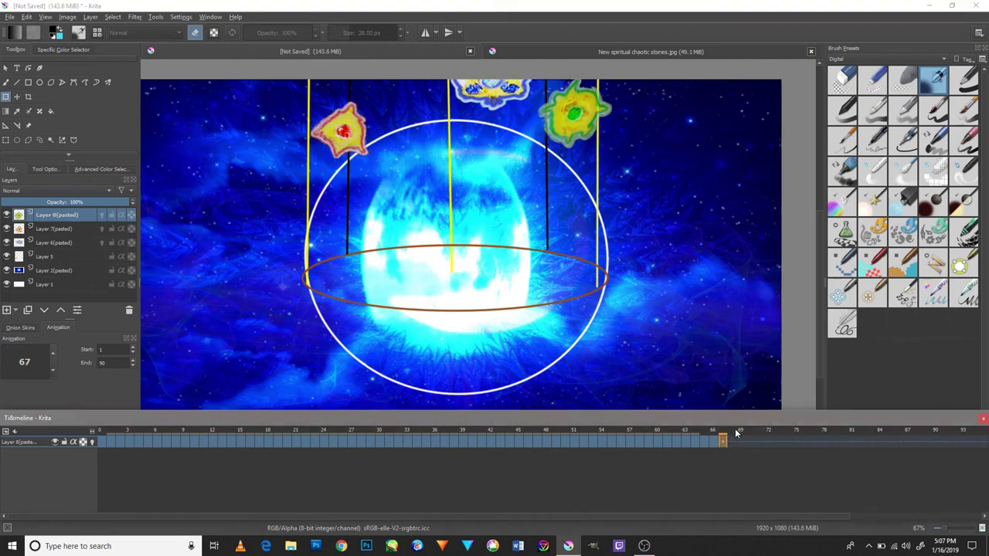
left_click(740, 421)
left_click_drag(624, 147, 618, 139)
- Duplicate frames 68 and 69, undoing a counter-clockwise turn and rotating the gem clockwise
right_click(731, 441)
left_click(769, 418)
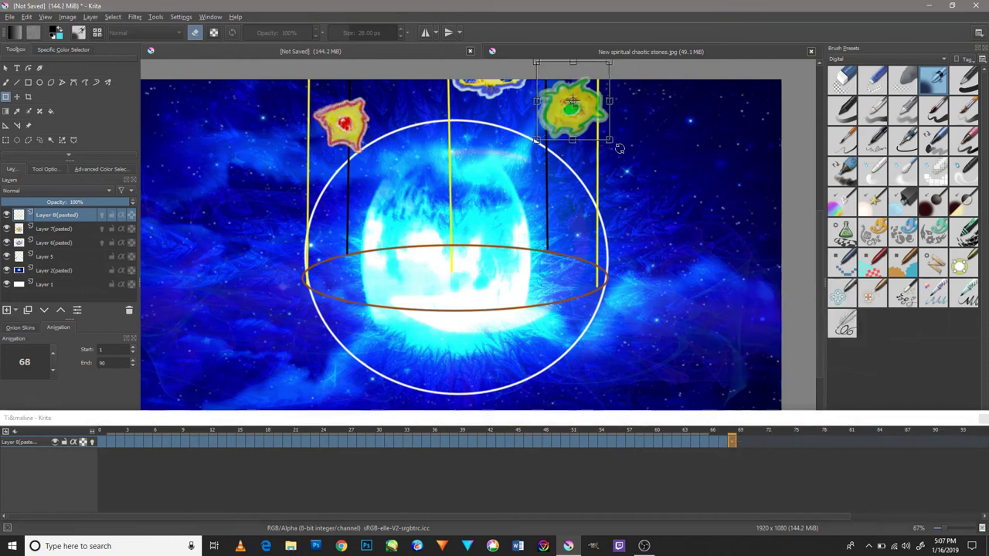
left_click_drag(620, 148, 586, 147)
key("ctrl+z")
right_click(741, 441)
left_click(761, 416)
left_click_drag(618, 134, 675, 267)
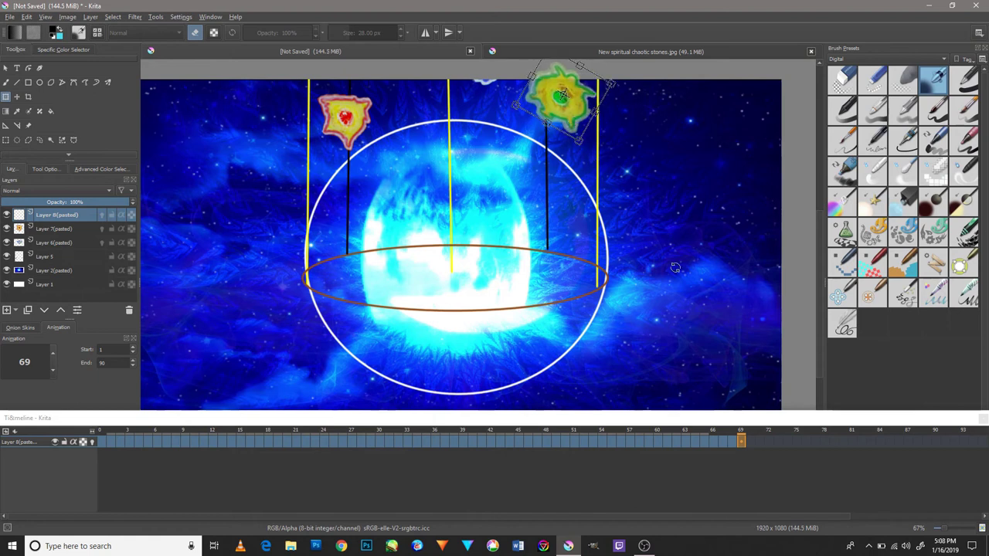
- Duplicate frames 70 and 71, rotating the green gem to a new angle and tilting it
right_click(749, 445)
left_click(757, 408)
left_click_drag(620, 128, 706, 304)
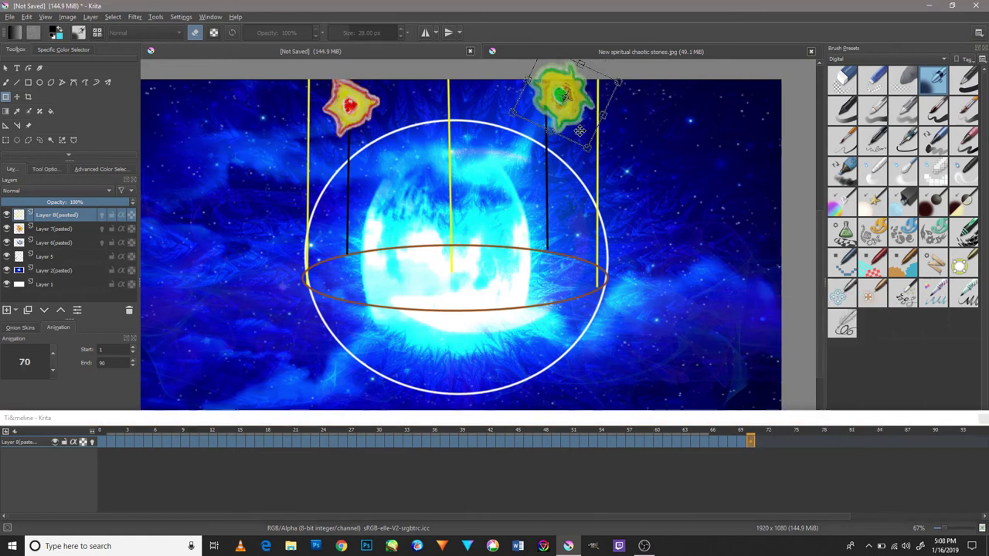
right_click(758, 446)
left_click(776, 425)
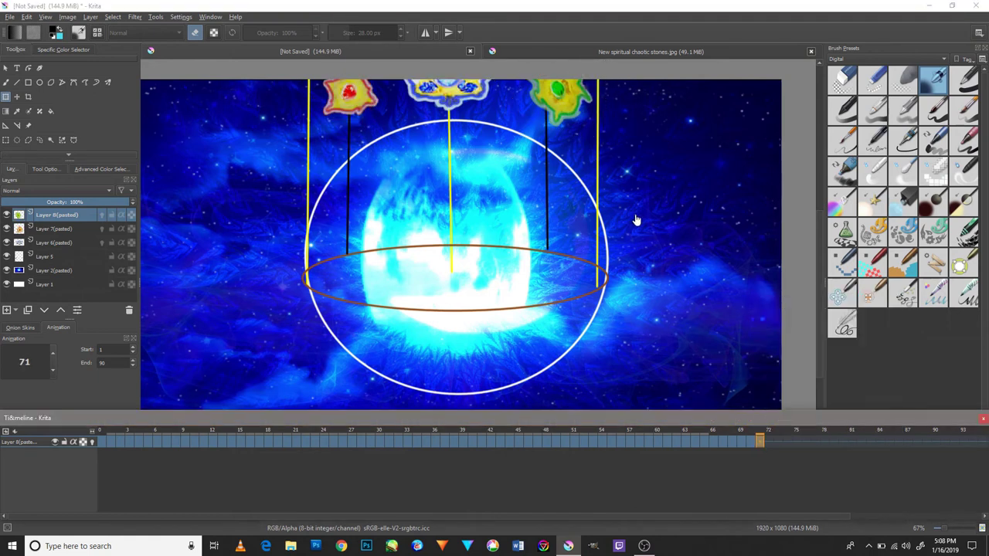
left_click(548, 146)
left_click_drag(613, 149, 626, 141)
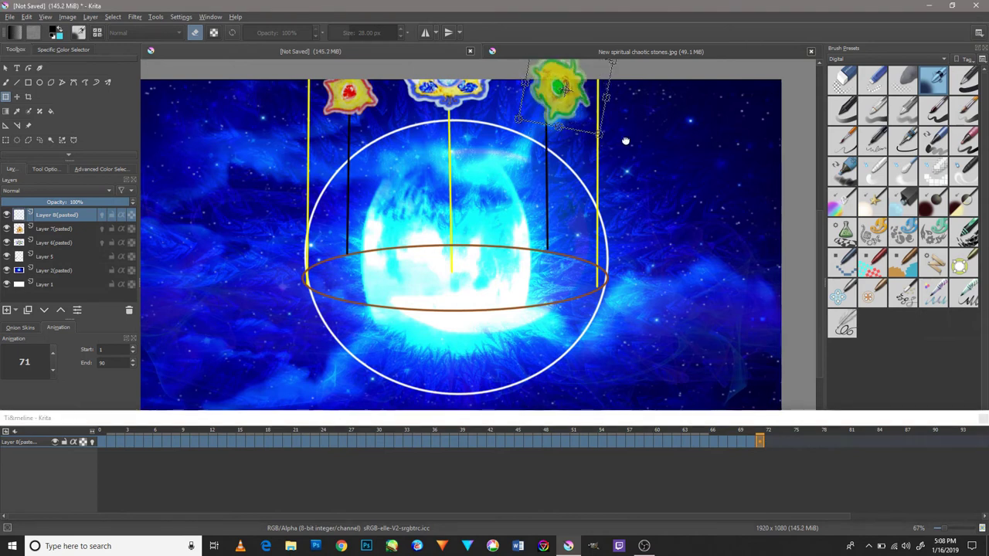
- Add duplicate frames 72–74, rotating the green gem on each new frame
right_click(768, 441)
left_click(800, 298)
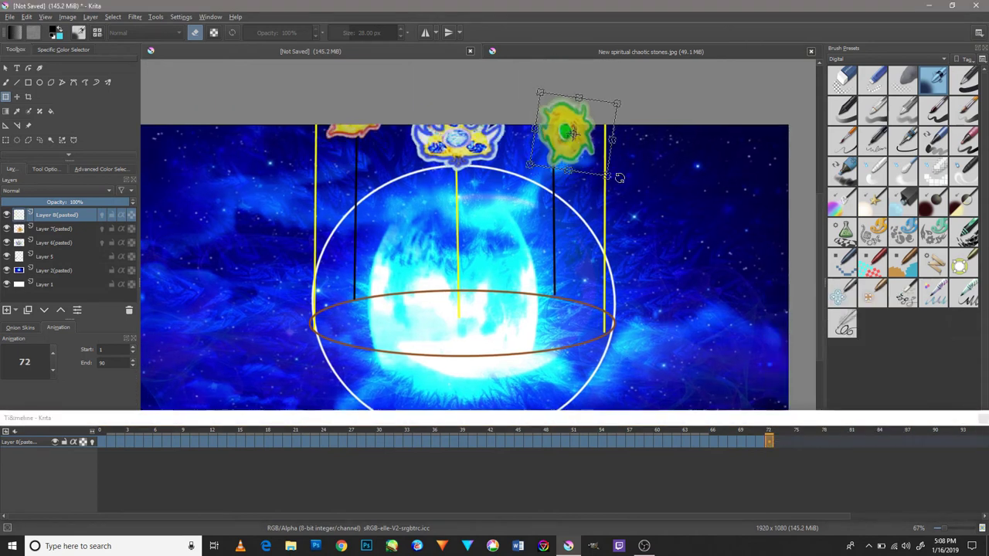
mouse_move(624, 171)
left_mouse_down()
mouse_move(618, 155)
mouse_move(588, 191)
left_mouse_up()
right_click(778, 442)
left_click(800, 298)
right_click(787, 441)
left_click(803, 299)
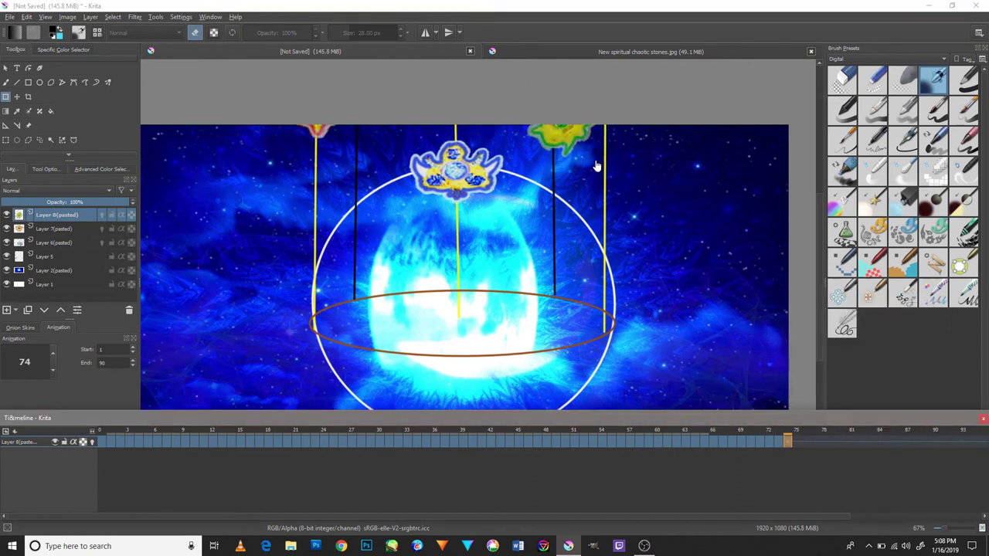
mouse_move(591, 159)
left_mouse_down()
mouse_move(583, 189)
mouse_move(561, 149)
left_mouse_up()
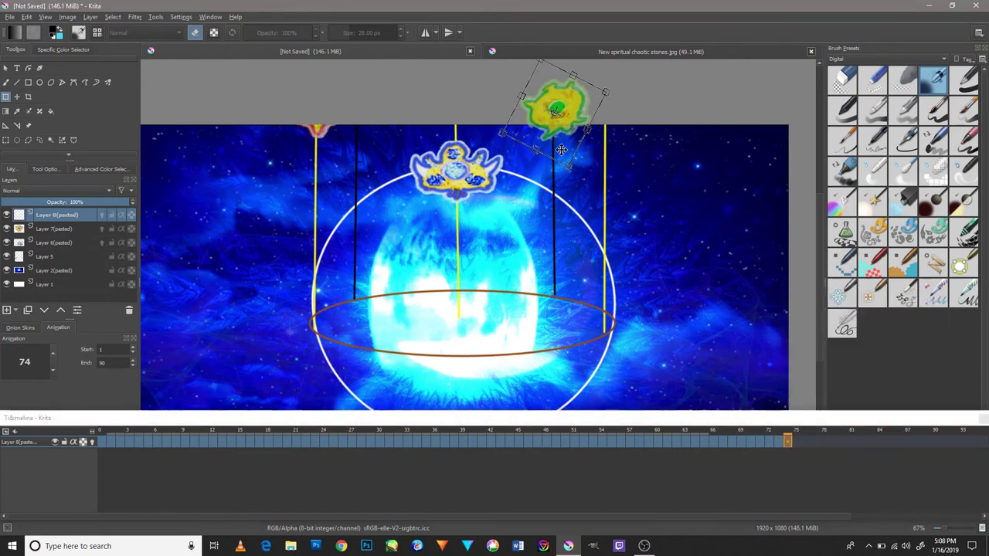
- Add frames 75–77, rotating the green gem about 25° clockwise, then moving it right and down
right_click(795, 443)
left_click(807, 418)
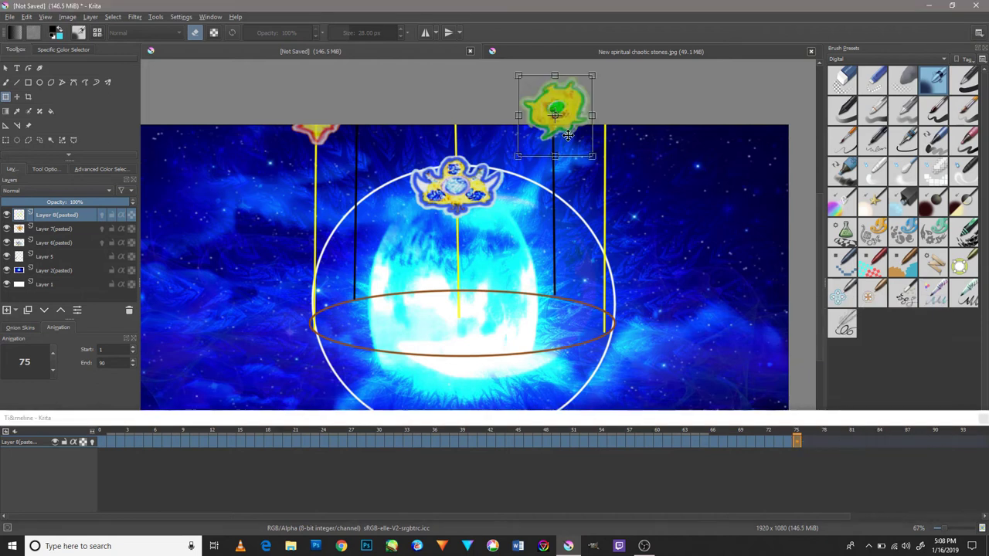
left_click_drag(611, 164, 591, 189)
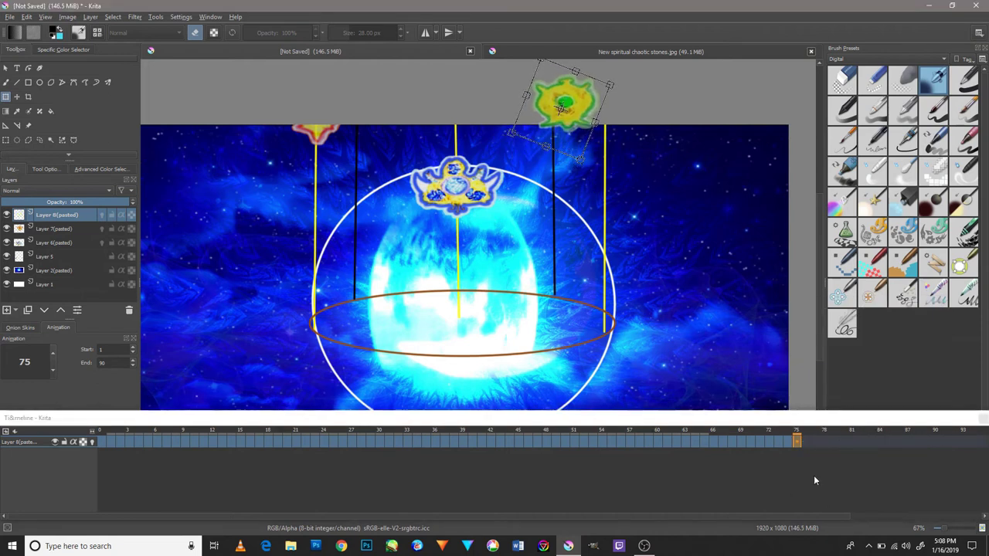
right_click(806, 442)
left_click(827, 421)
left_click_drag(581, 115, 614, 125)
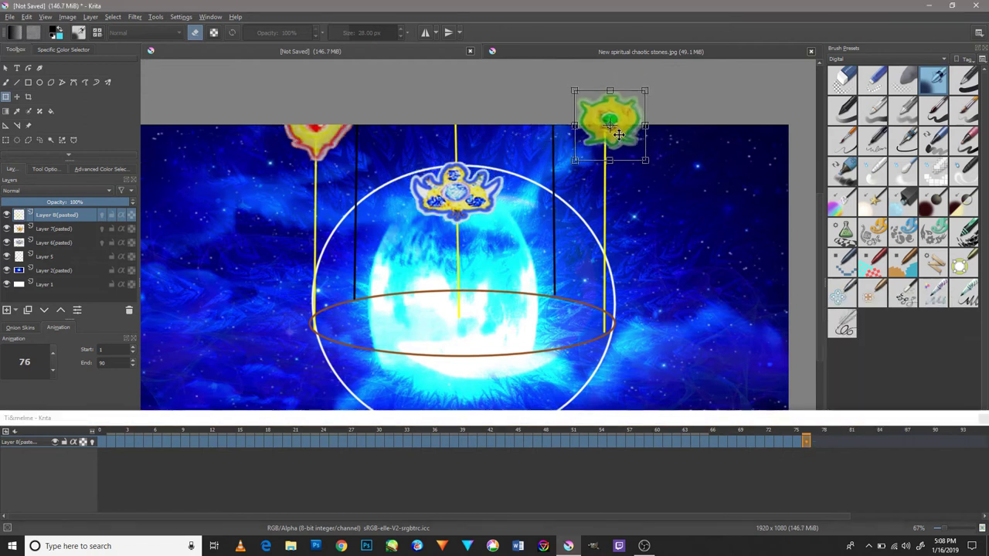
right_click(816, 442)
left_click(827, 420)
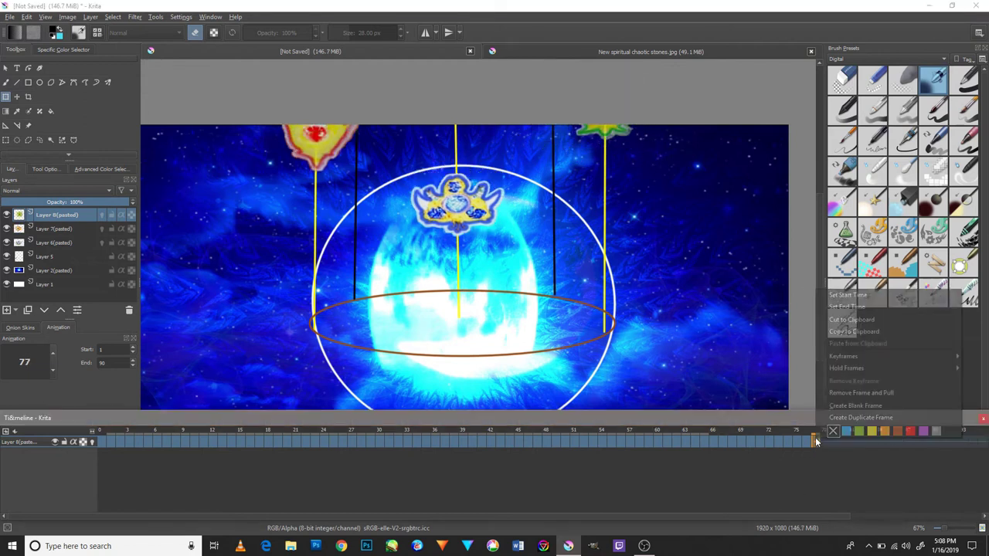
left_click_drag(614, 125, 619, 179)
- Add frames 78–80, enlarging the green gem and lowering it slightly at frame 80
right_click(824, 442)
left_click(843, 422)
right_click(833, 442)
left_click(852, 421)
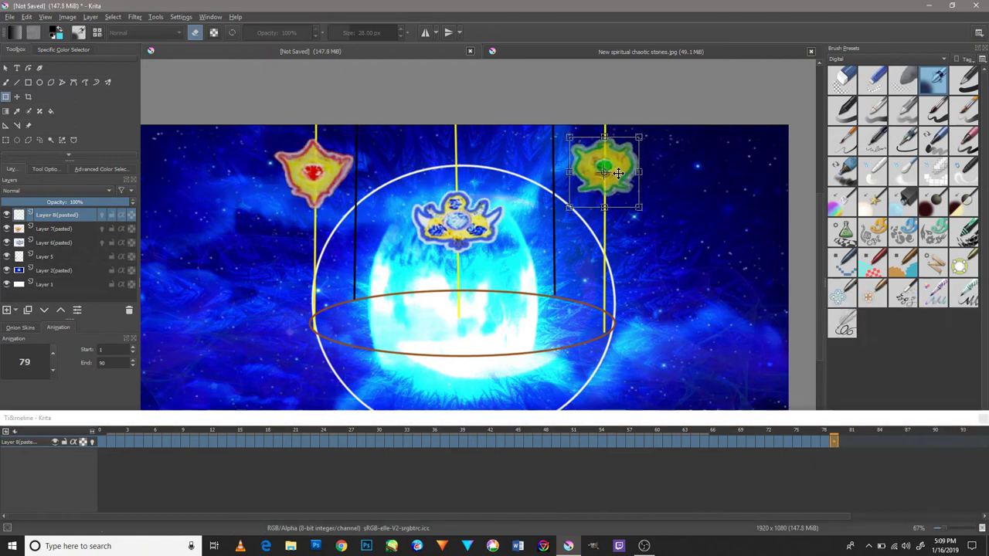
right_click(844, 442)
left_click(853, 421)
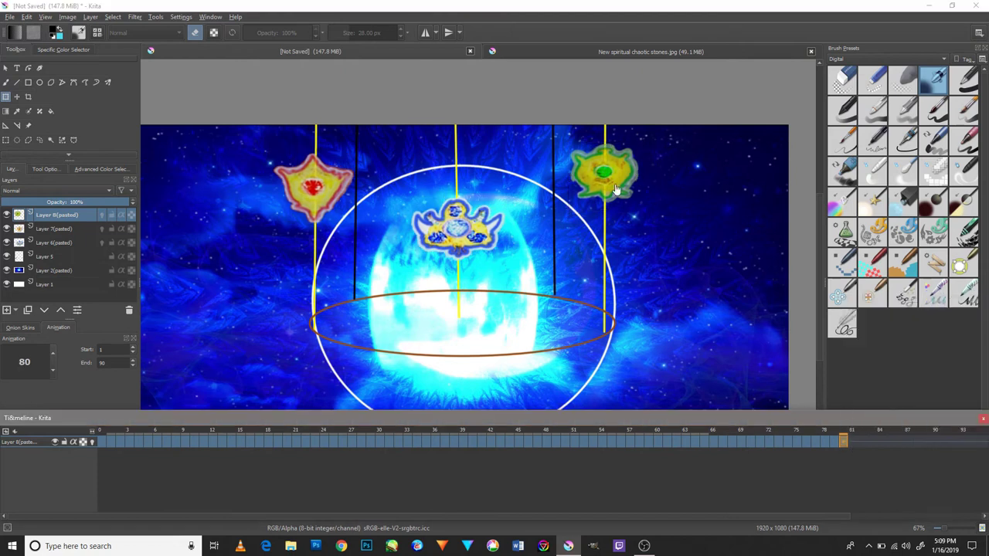
left_click_drag(639, 213, 647, 233)
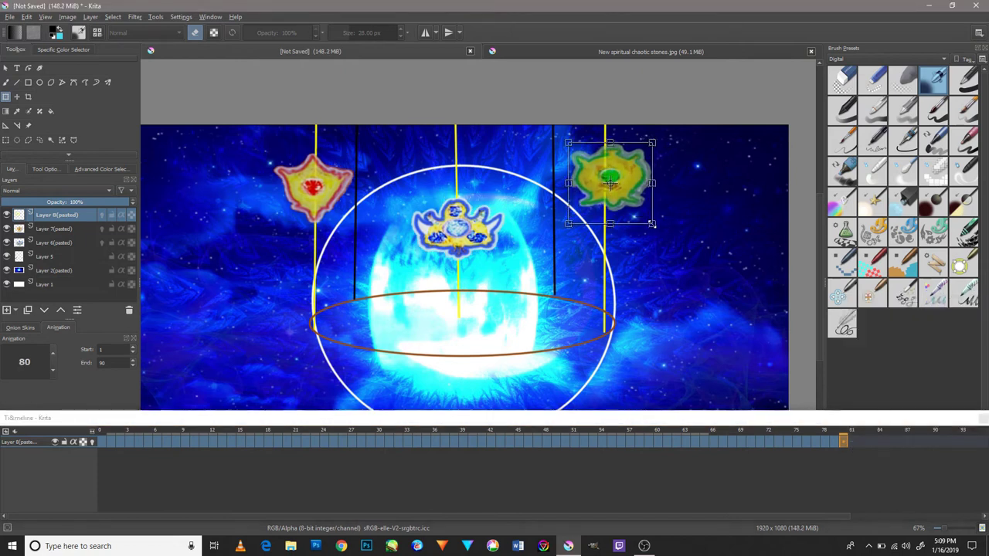
- Add keyframes 81–83, moving the green gem down a little
right_click(853, 439)
left_click(853, 417)
right_click(861, 442)
left_click(853, 418)
left_click_drag(613, 209, 612, 243)
right_click(871, 442)
left_click(866, 417)
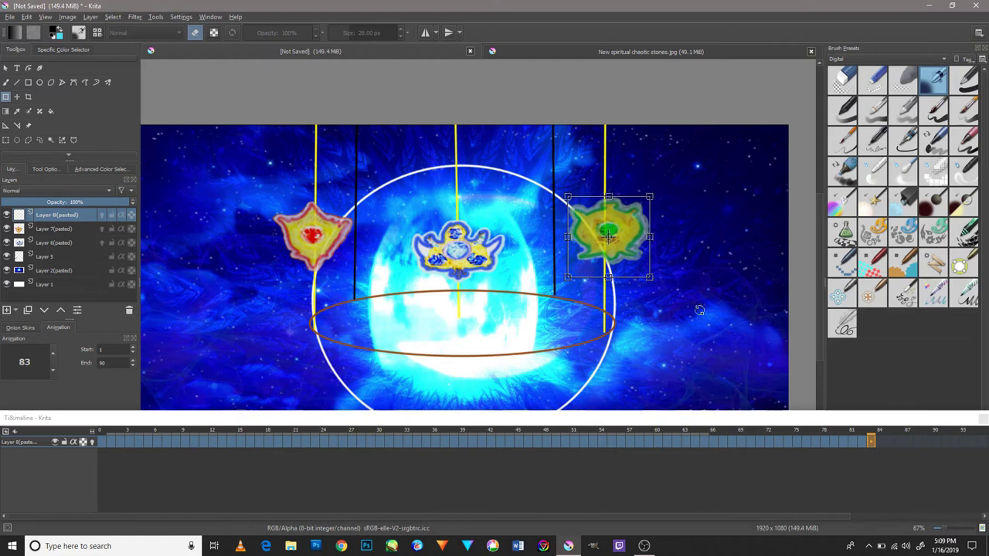
- Add keyframes 84–85, lowering the green gem toward the ring and slightly left
right_click(878, 444)
left_click(888, 421)
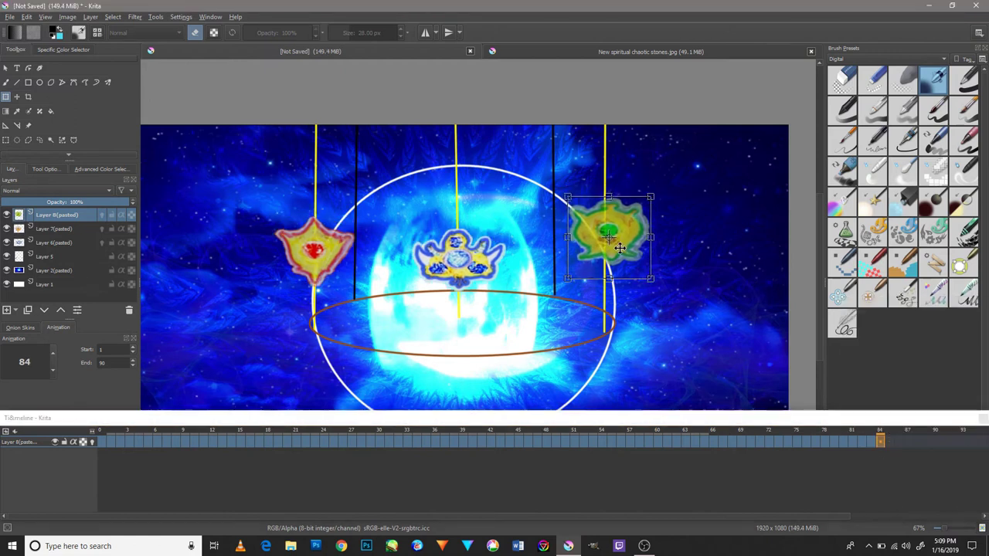
left_click_drag(610, 236, 611, 255)
right_click(888, 442)
left_click(888, 421)
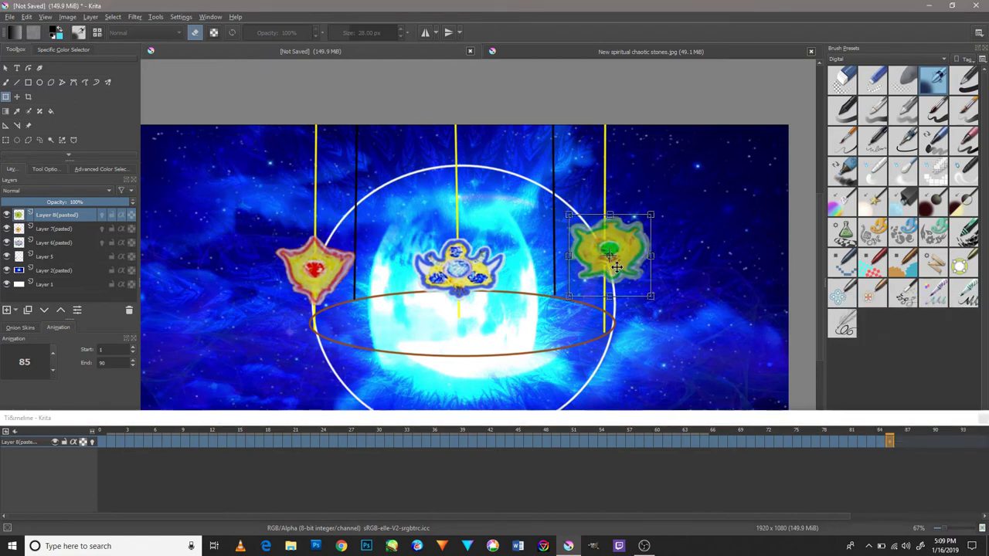
left_click_drag(746, 342, 738, 354)
- Add keyframes 86–88, bringing the green gem down onto the ring
right_click(898, 443)
left_click(897, 423)
left_click_drag(611, 273, 611, 294)
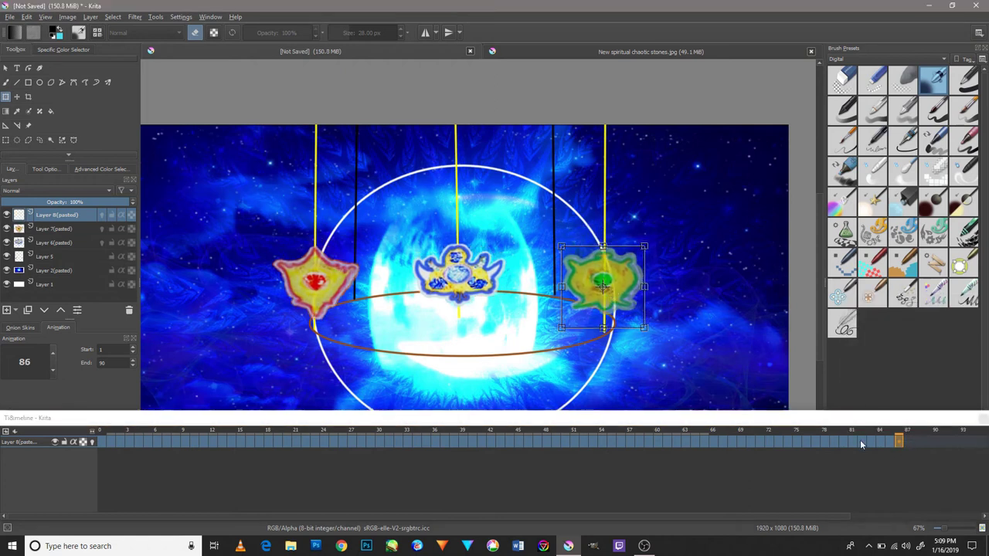
right_click(907, 442)
left_click(896, 422)
left_click_drag(625, 293, 617, 311)
right_click(915, 442)
left_click(910, 418)
- On frames 89 and 90, enlarge the green gem and shift it down-right onto the ring's end
left_click(929, 430)
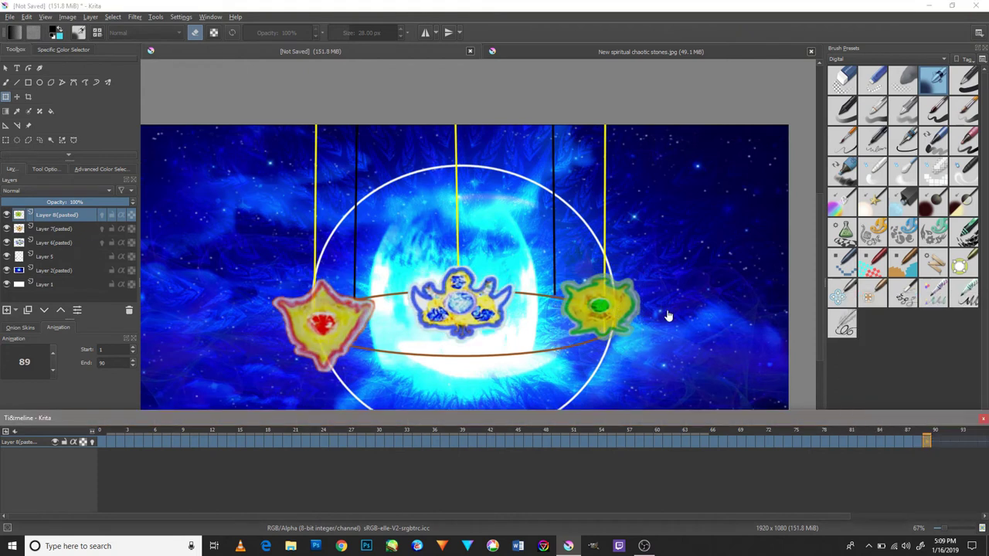
left_click(652, 347)
left_click_drag(642, 354, 653, 369)
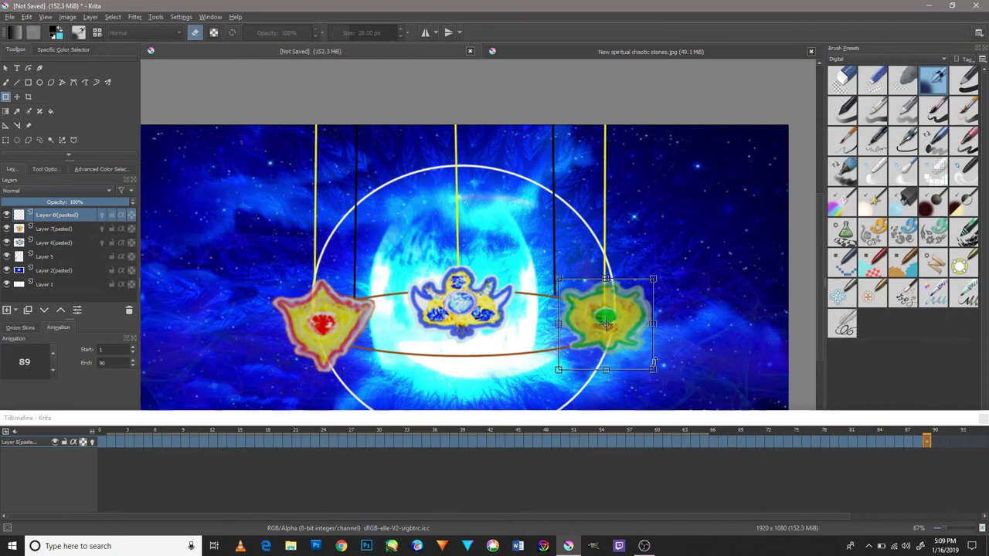
right_click(933, 441)
left_click(786, 414)
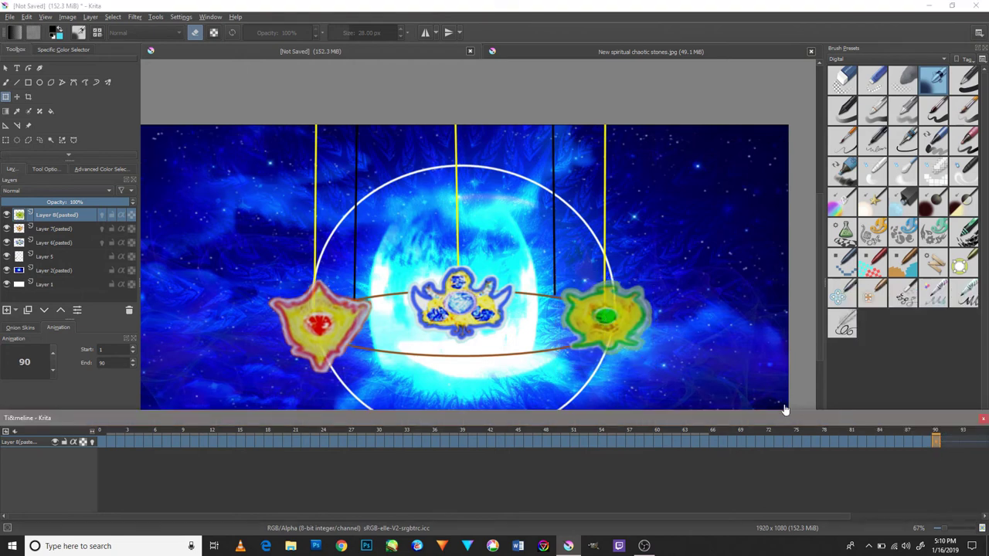
left_click(634, 340)
left_click_drag(647, 362, 651, 370)
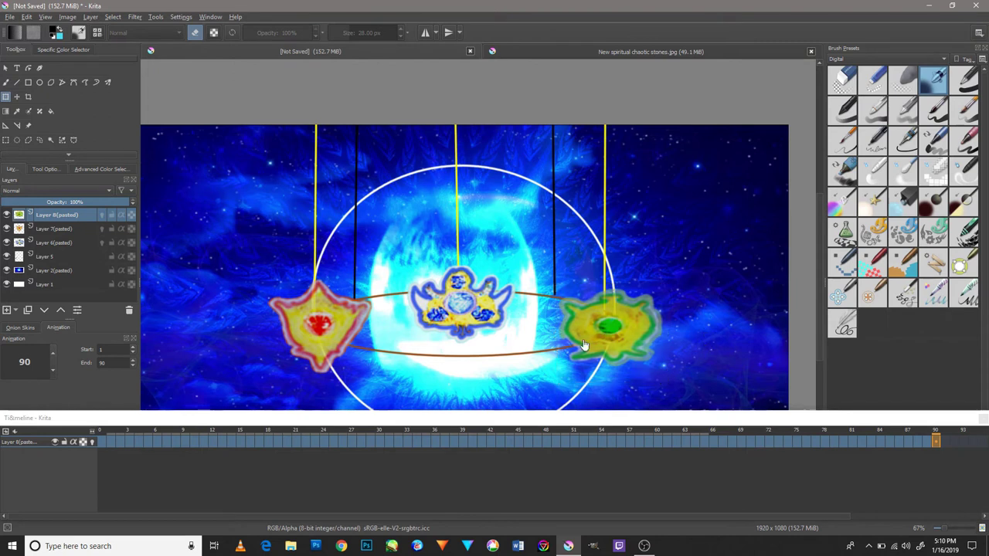
- On Layer 6(pasted), lower the crown slightly on the final frame, then return to frame 0
left_click(286, 283)
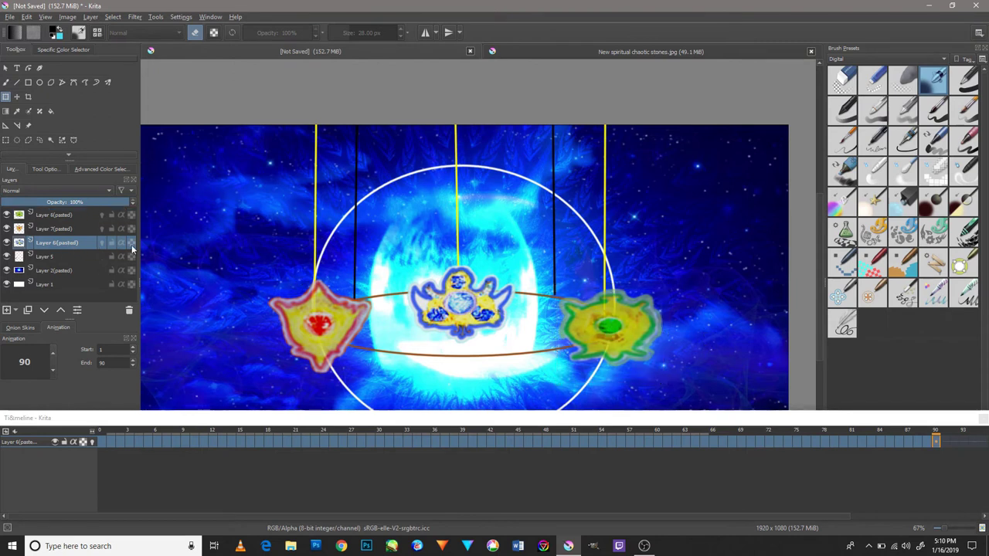
left_click(931, 444)
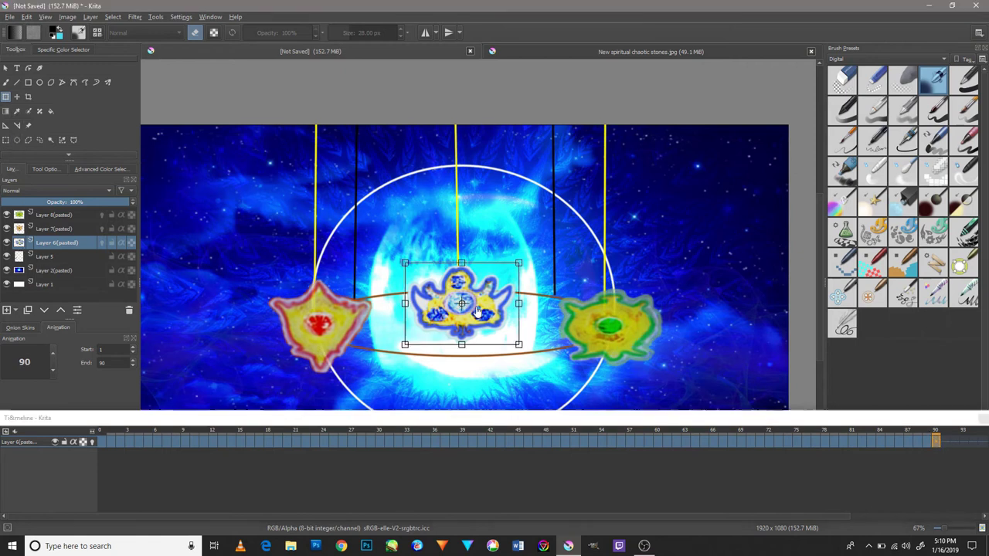
left_click_drag(505, 342, 503, 346)
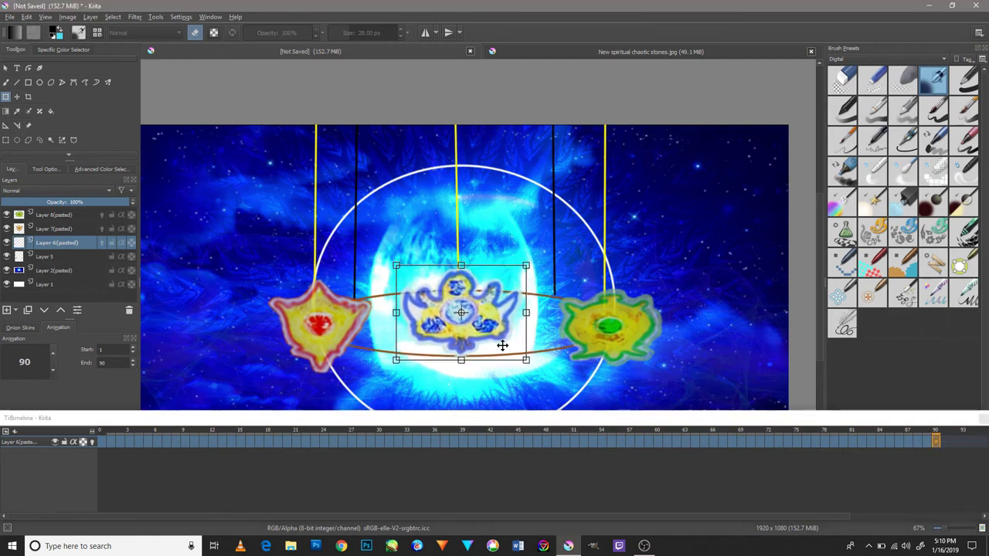
key("Return")
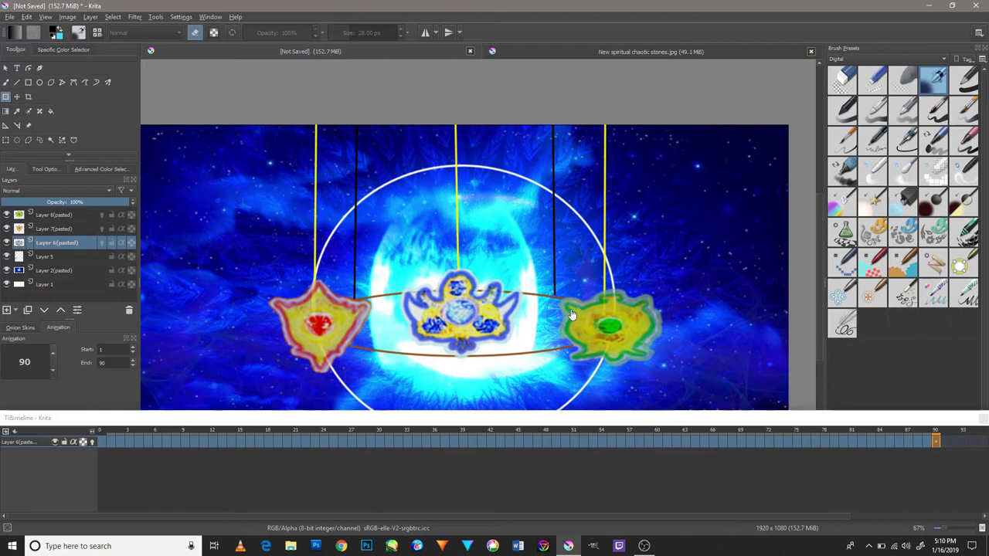
left_click(111, 441)
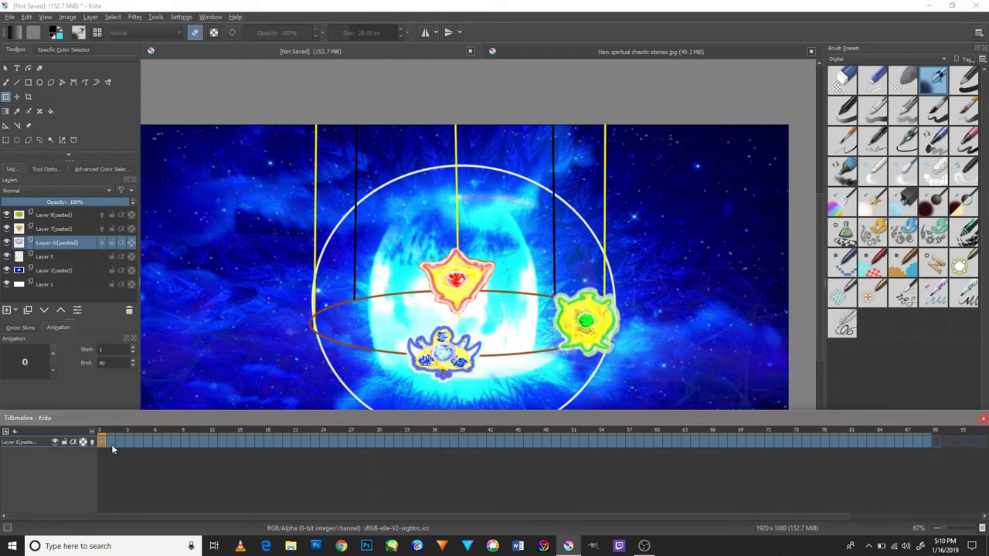
left_click(6, 435)
mouse_move(40, 453)
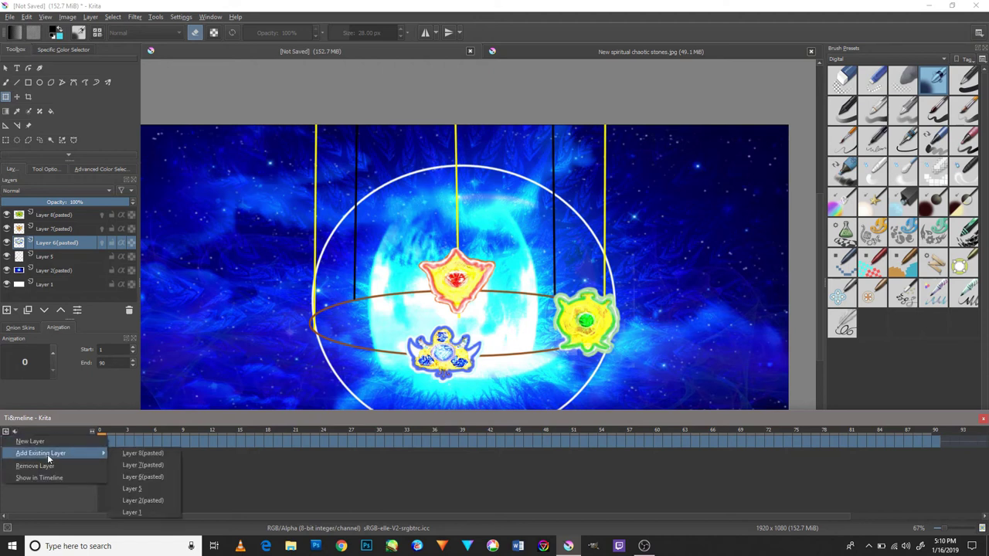
left_click(42, 477)
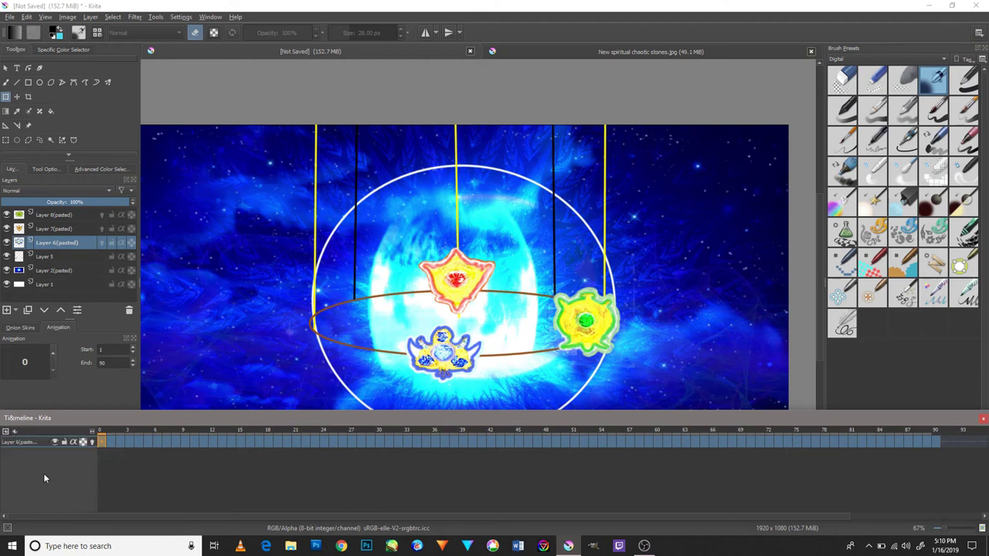
left_click(5, 432)
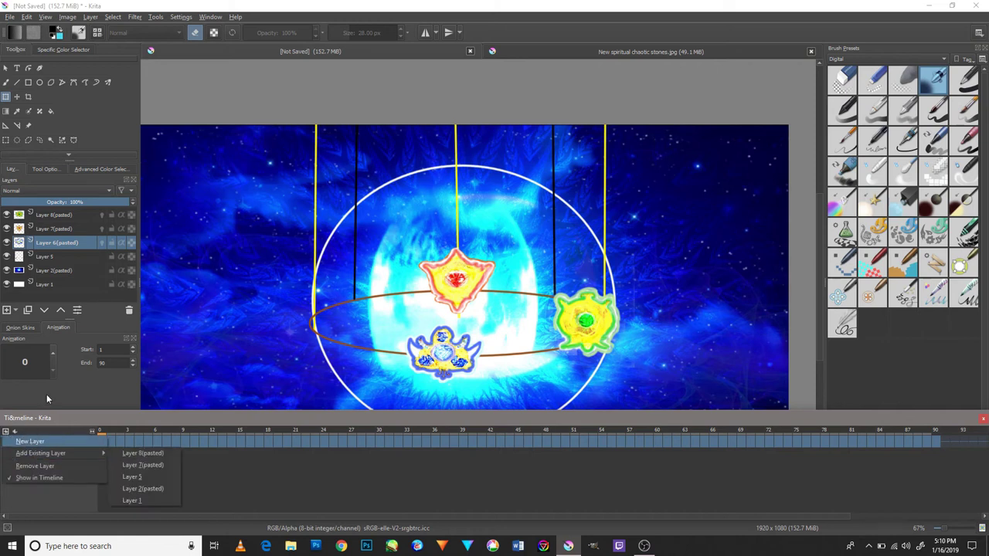
left_click(29, 331)
left_click(50, 328)
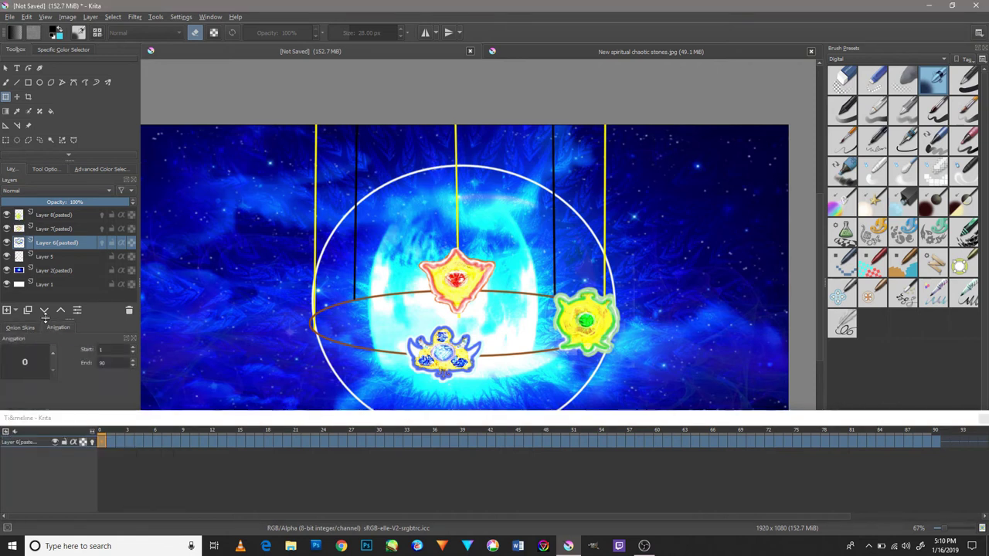
- Play the gem orbit through to frame 90, then select the crown and pan the scene up
left_click(53, 353)
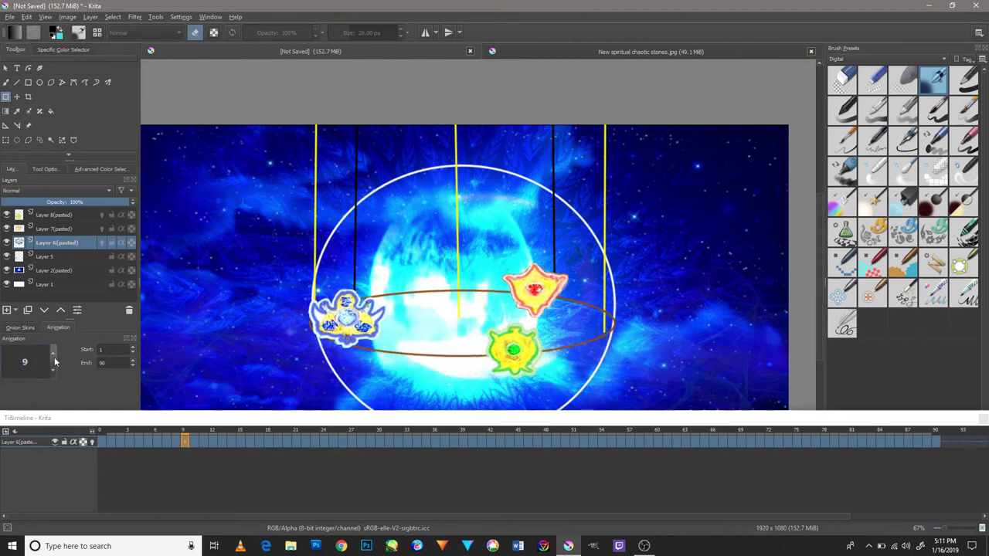
left_click(187, 440)
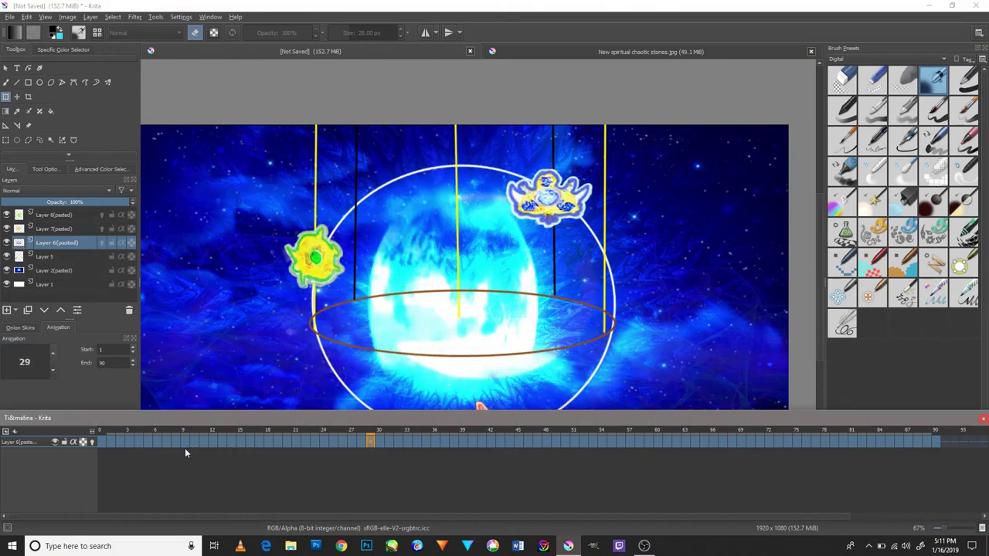
left_click(380, 313)
key("ctrl+t")
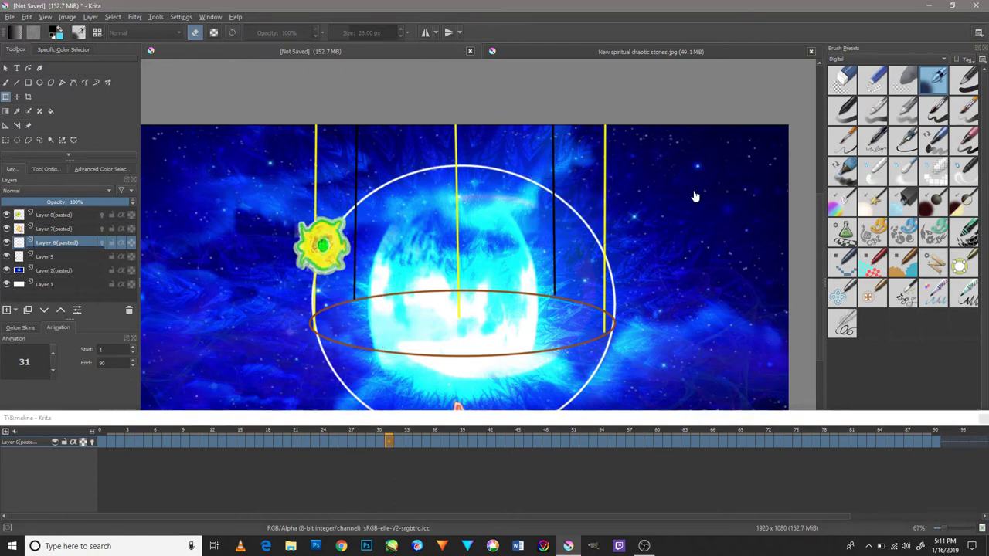
left_click_drag(687, 207, 692, 158)
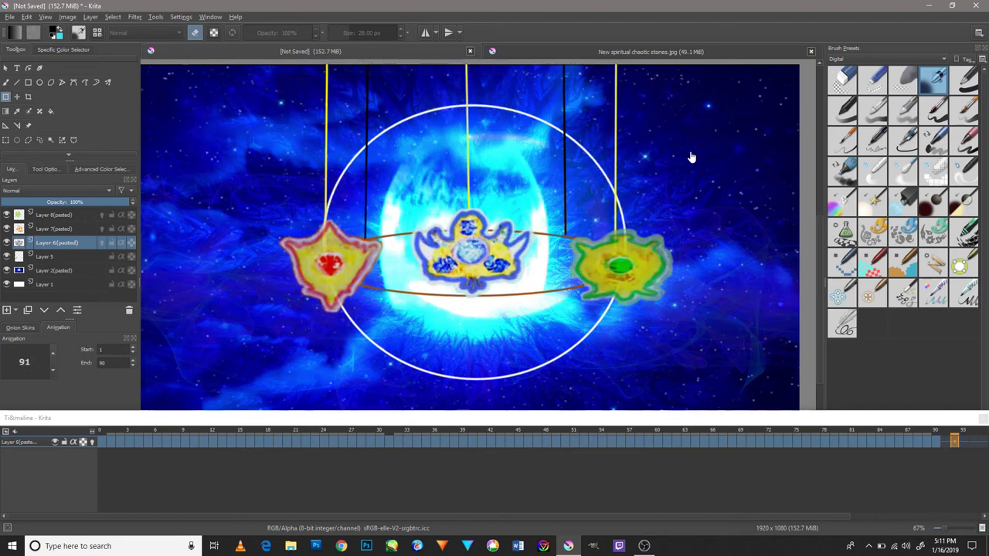
- Open the settings options and close them without changes
left_click(182, 19)
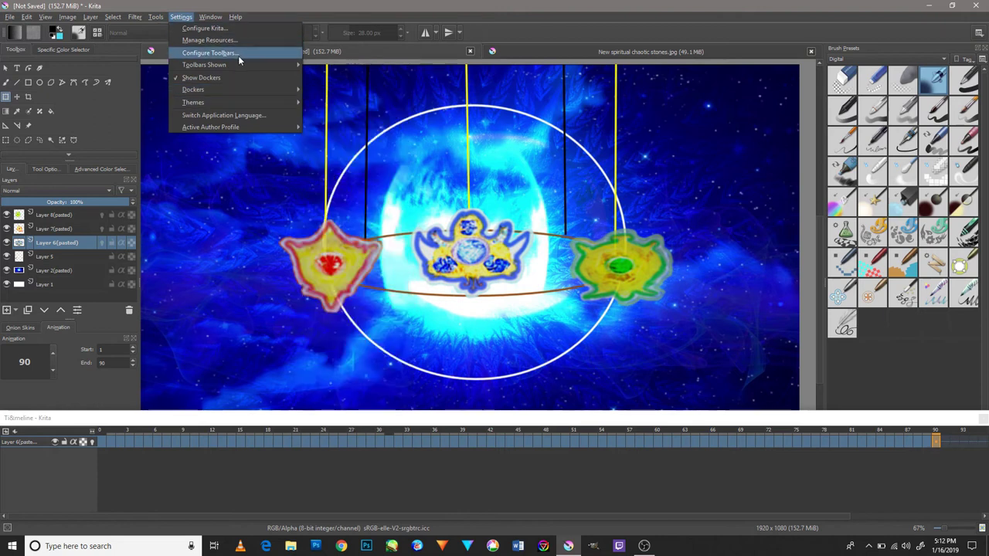
left_click(62, 389)
left_click(16, 310)
left_click(58, 489)
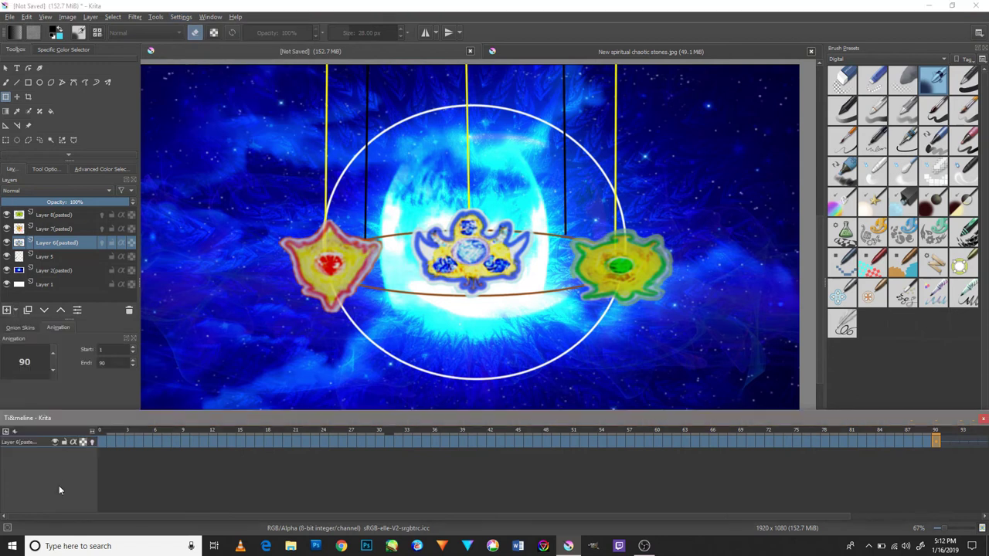
- Float the Animation docker, re-dock it in the left panel, and start the orbit playing
left_click(22, 328)
left_click(58, 328)
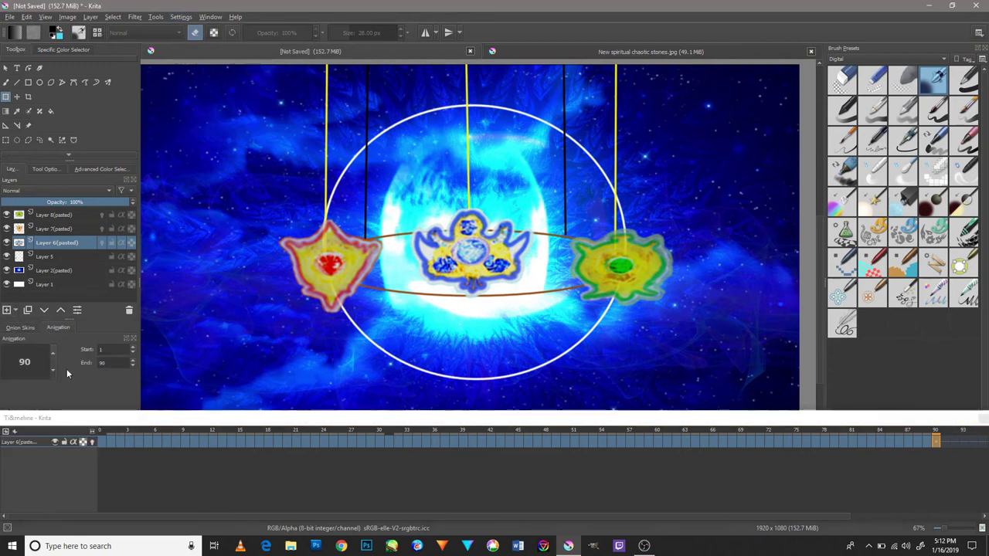
left_click(128, 340)
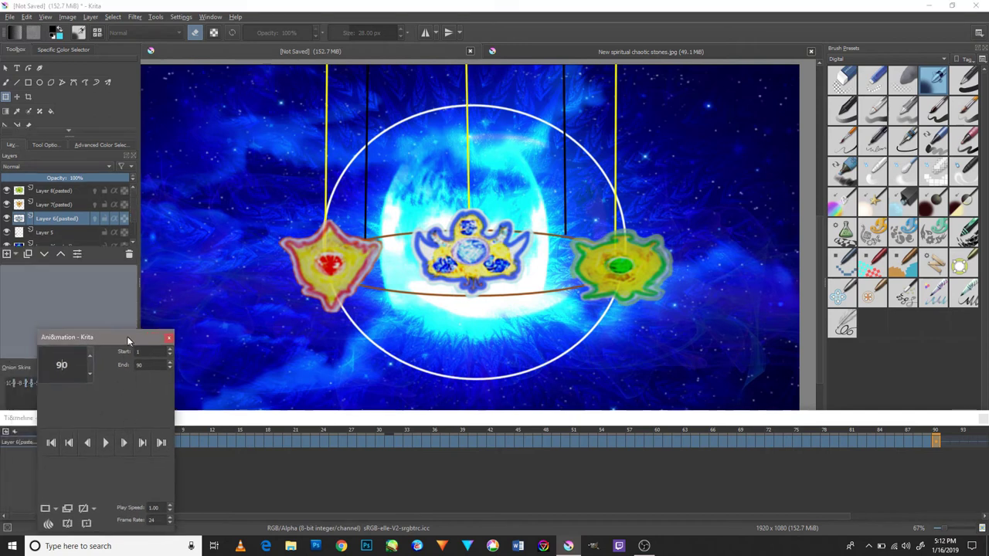
left_click(132, 326)
left_click(67, 317)
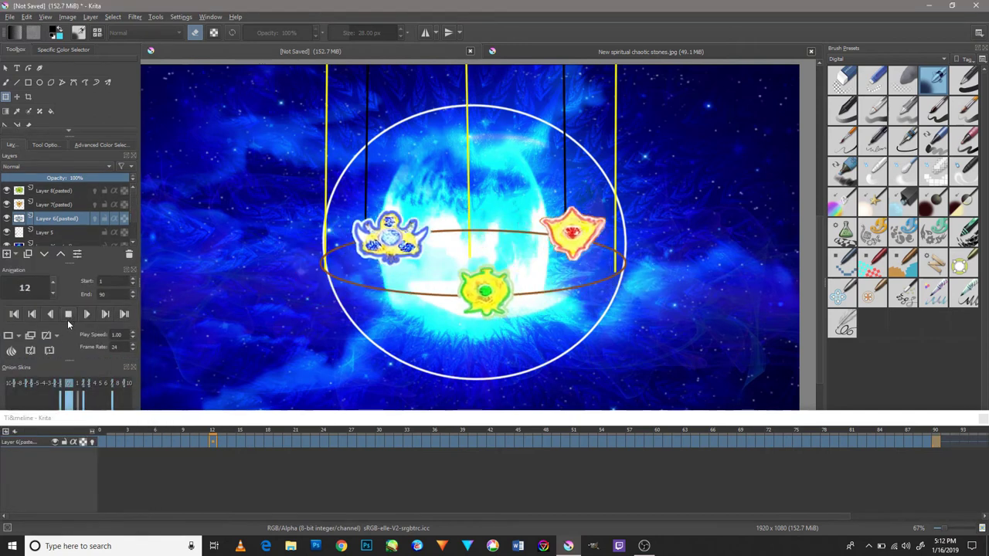
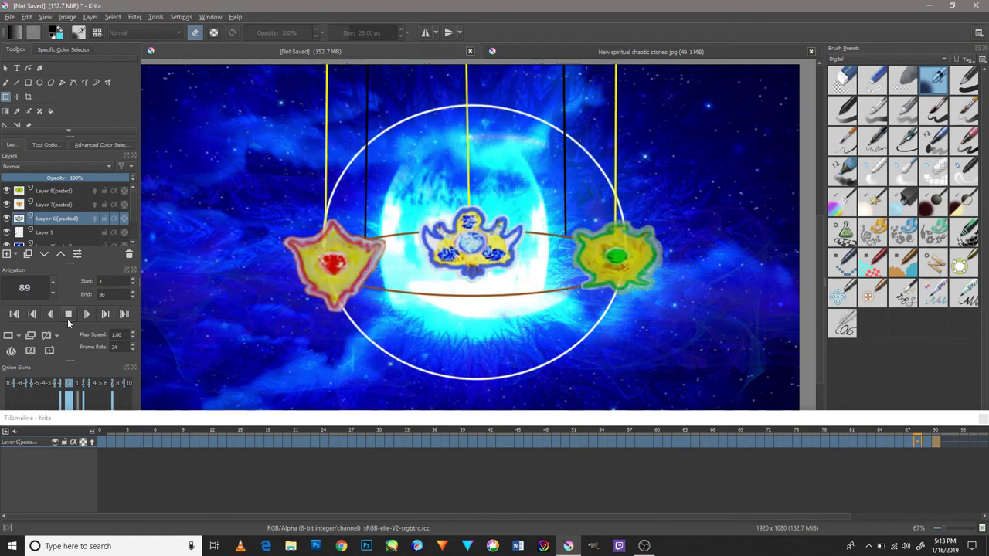
- Hide Layer 5's ring, strings and orbit lines, then replay the three-stone animation
left_click(65, 317)
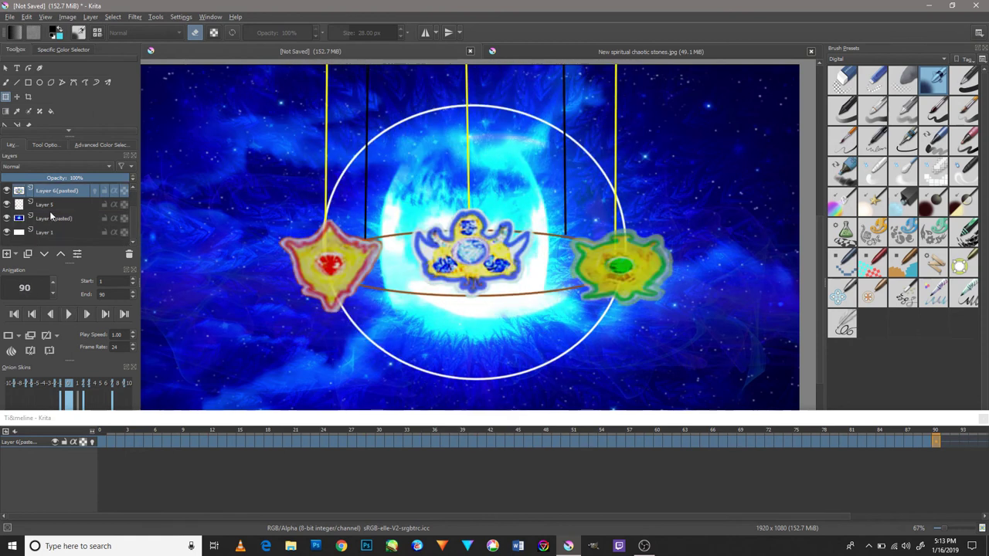
left_click(8, 205)
left_click(68, 315)
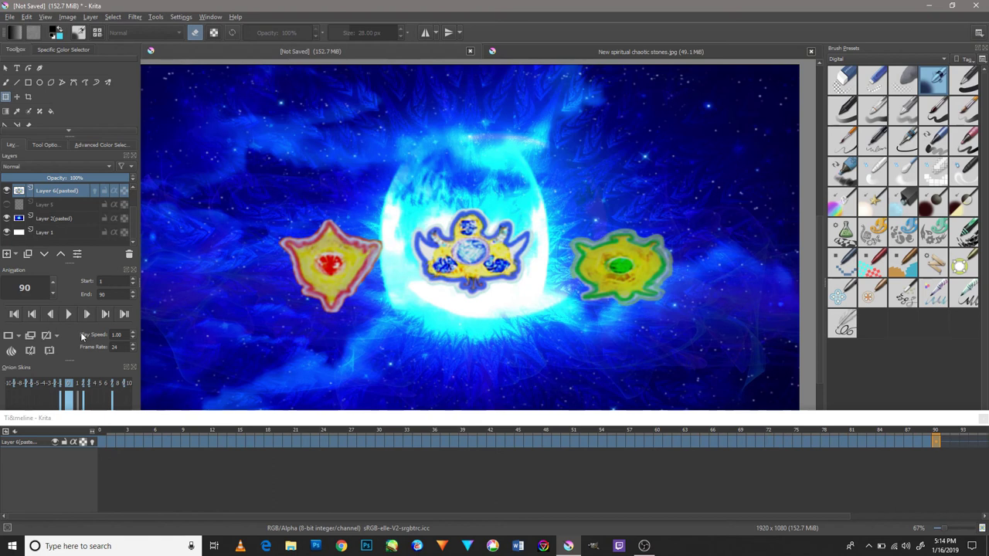
scroll(382, 313, "down", 1)
- Delete Layer 5, the hidden ring and orbit guide layer
scroll(388, 309, "up", 3)
scroll(396, 307, "down", 2)
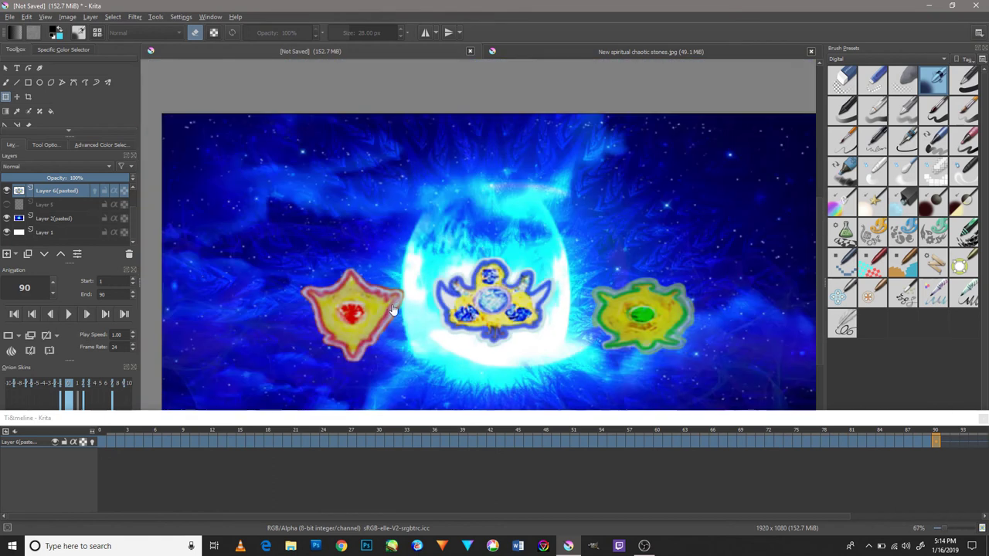
left_click(65, 234)
left_click(129, 253)
left_click(93, 194)
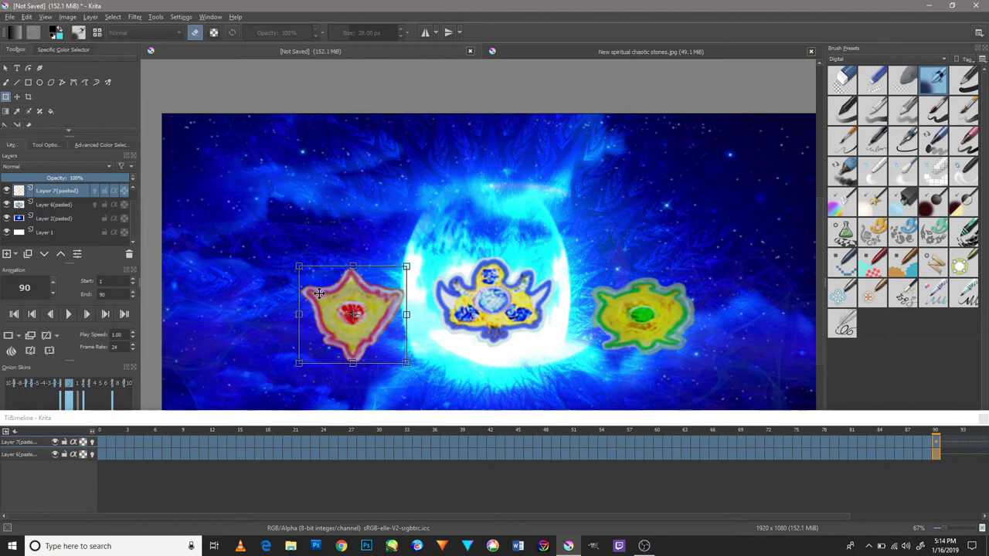
- Check the screen recorder and pan the canvas toward the upper left
scroll(318, 294, "up", 3)
scroll(318, 294, "down", 2)
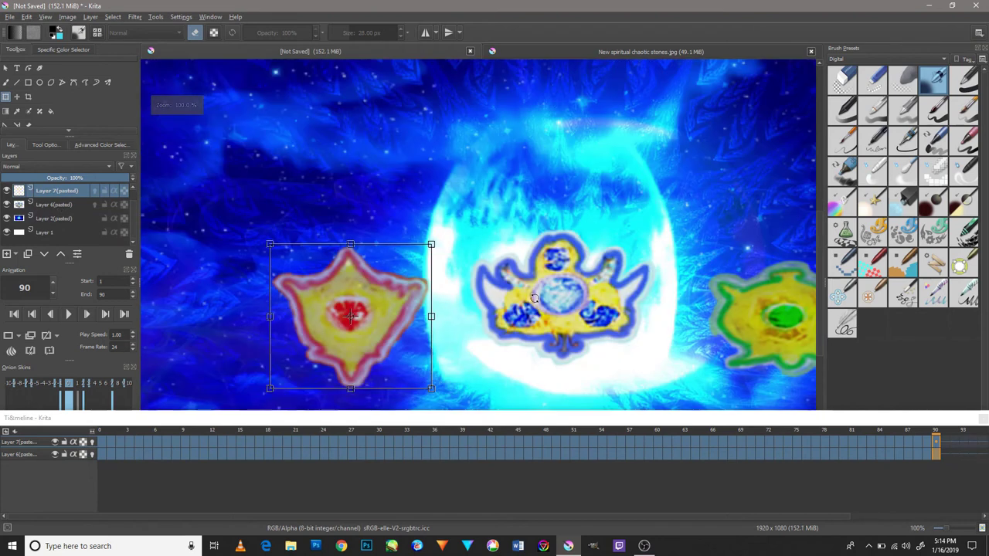
left_click(10, 16)
left_click(340, 158)
scroll(344, 160, "down", 2)
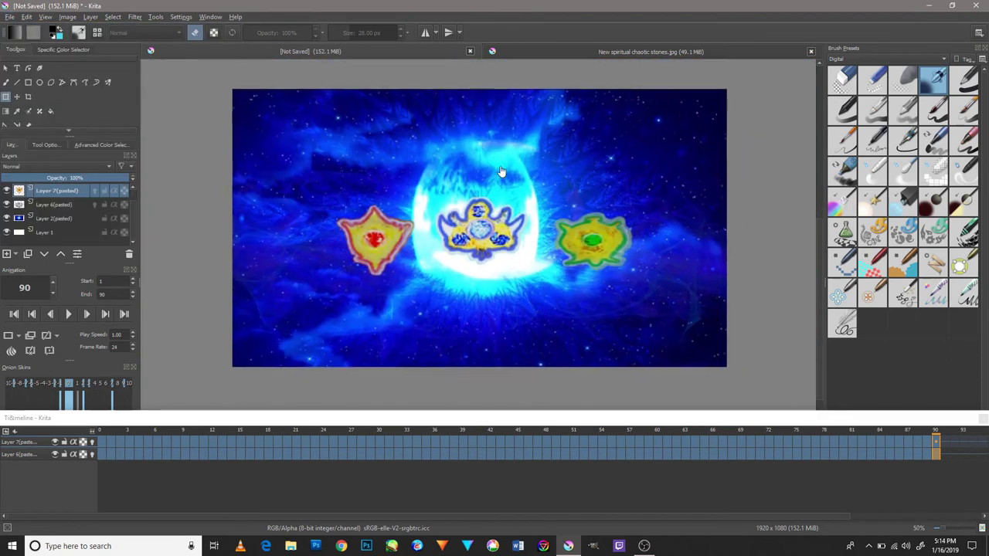
left_click(643, 546)
left_click(644, 545)
scroll(495, 247, "down", 1)
scroll(494, 248, "down", 2)
scroll(488, 247, "up", 4)
scroll(531, 246, "down", 1)
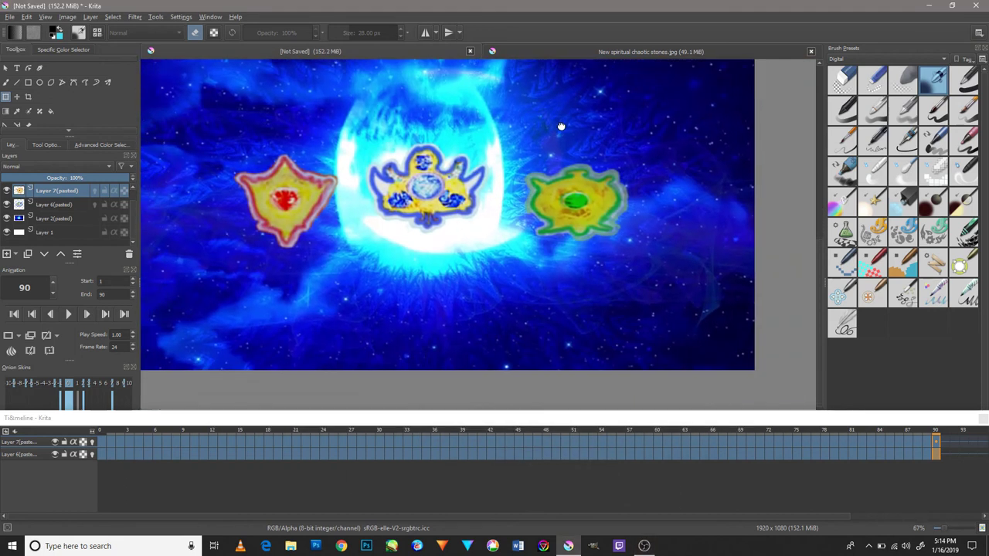
left_click_drag(607, 164, 596, 126)
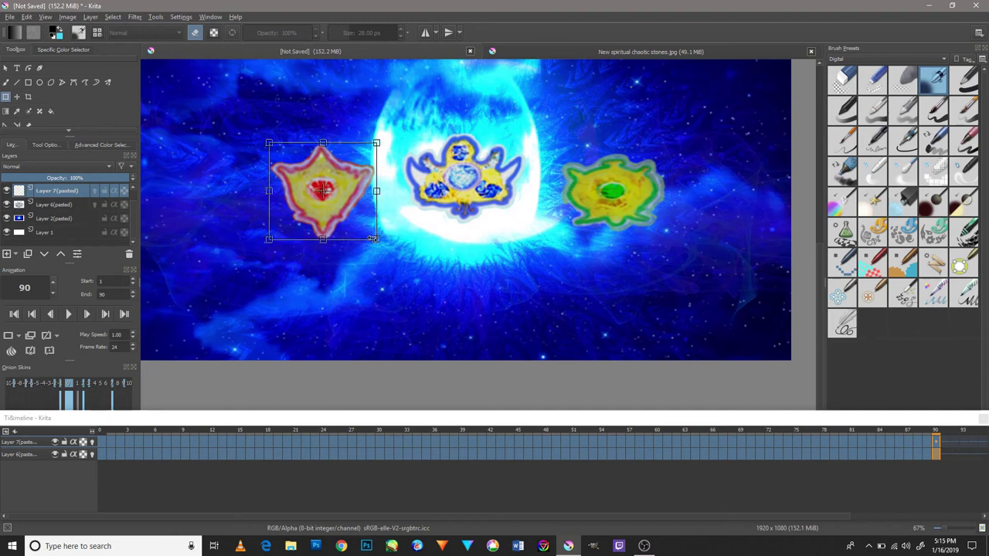
- Enlarge the red shield, crown and green jewel stones, then preview the animation
left_click_drag(373, 239, 387, 241)
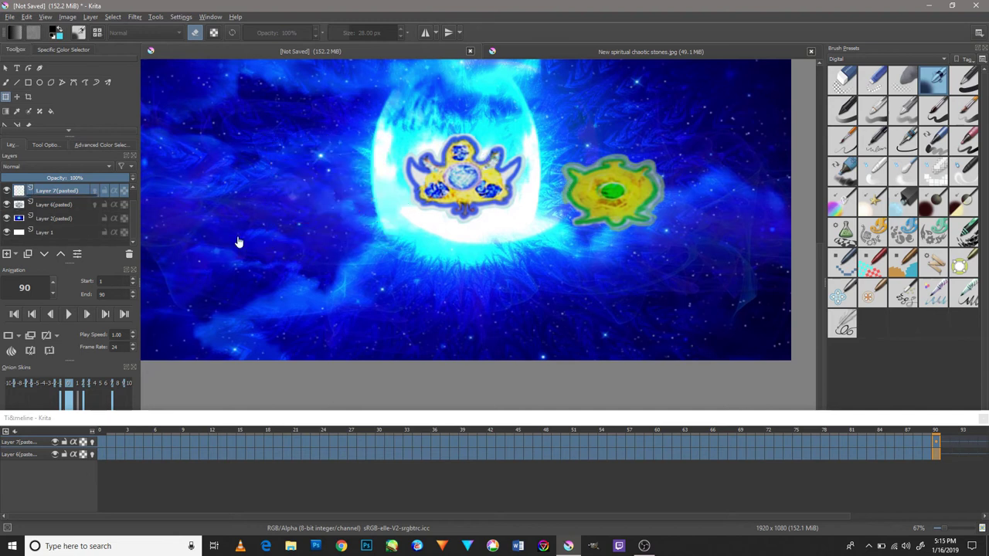
left_click(74, 206)
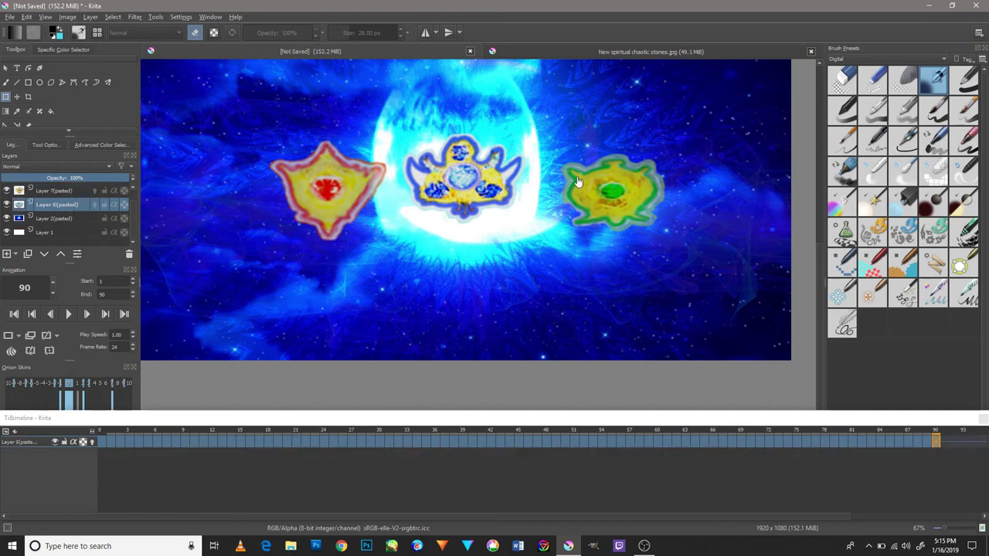
left_click_drag(527, 225, 543, 234)
key("Return")
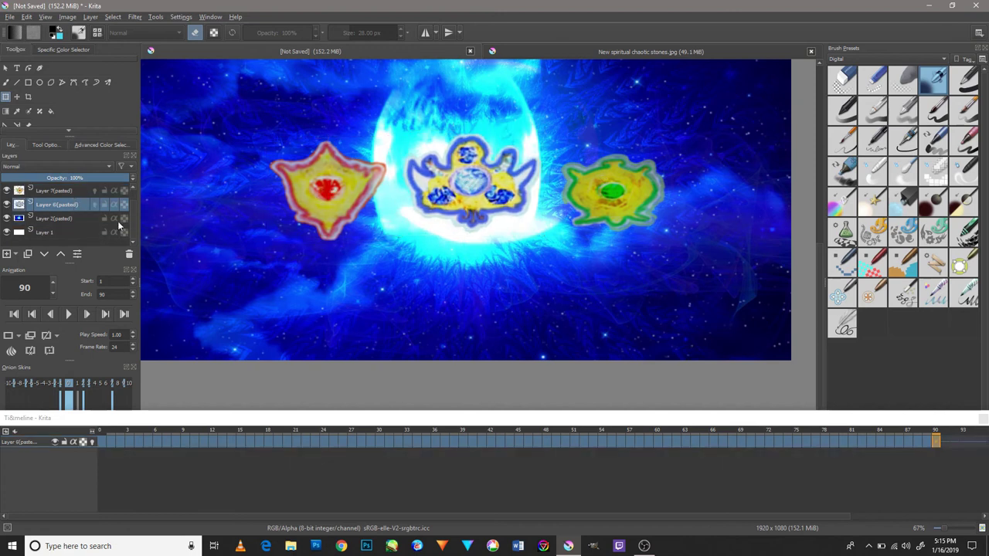
key("ctrl+v")
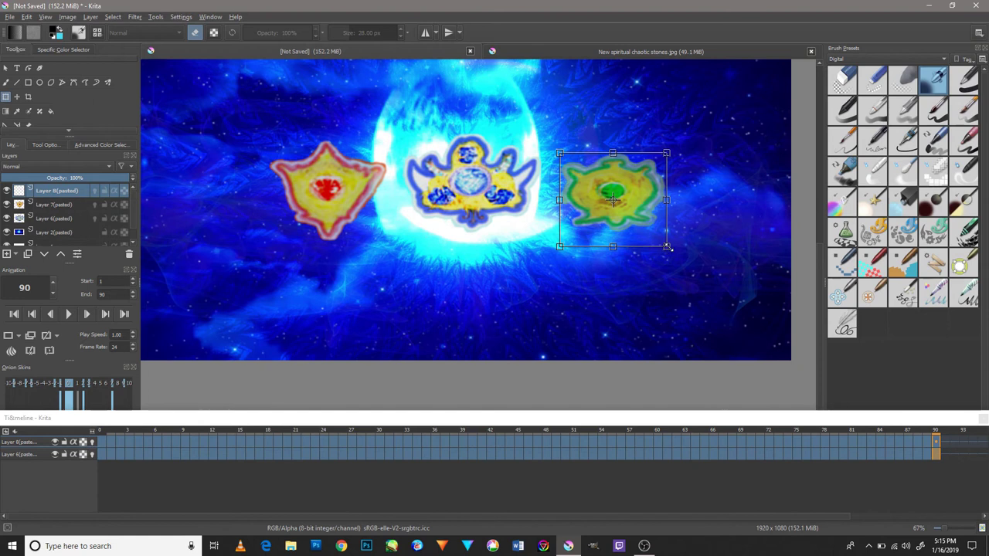
left_click_drag(668, 246, 686, 252)
scroll(524, 274, "up", 1)
scroll(541, 263, "down", 3)
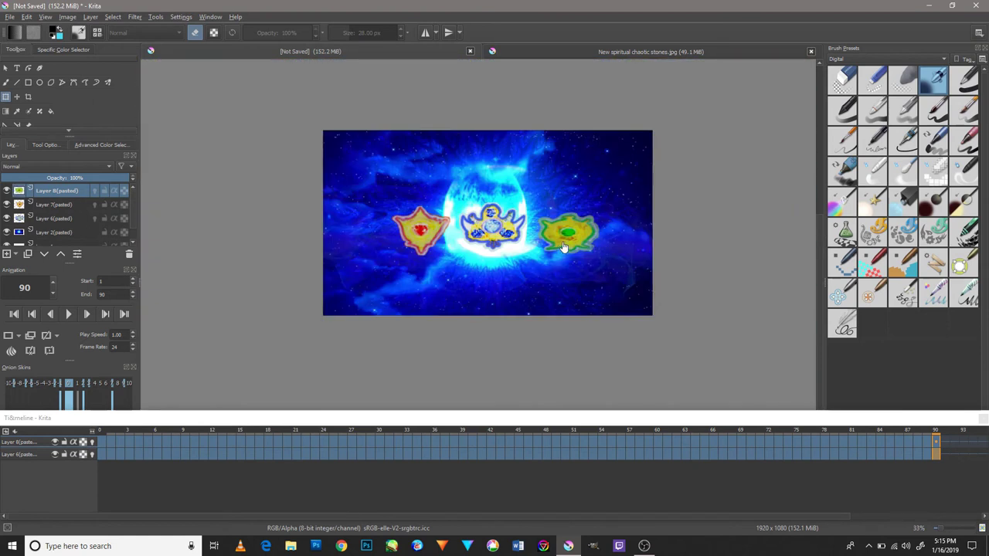
left_click(69, 315)
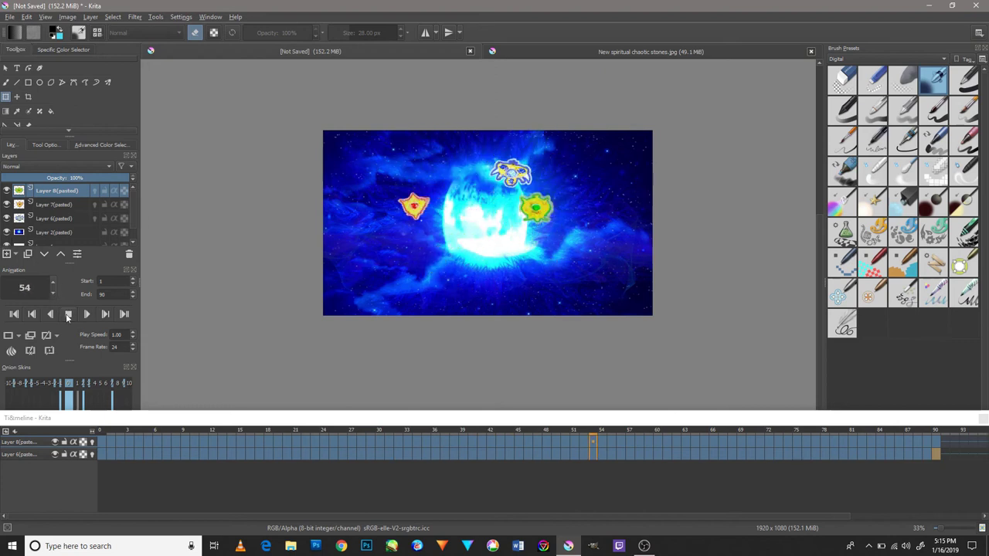
left_click(9, 16)
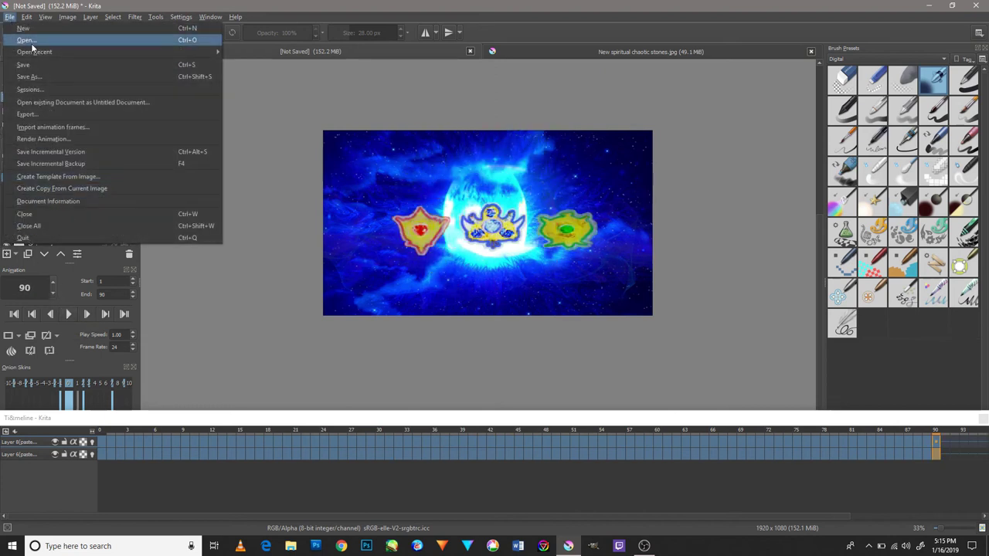
- Save a copy as 'spiritual stones V1' in Krita document format
left_click(35, 75)
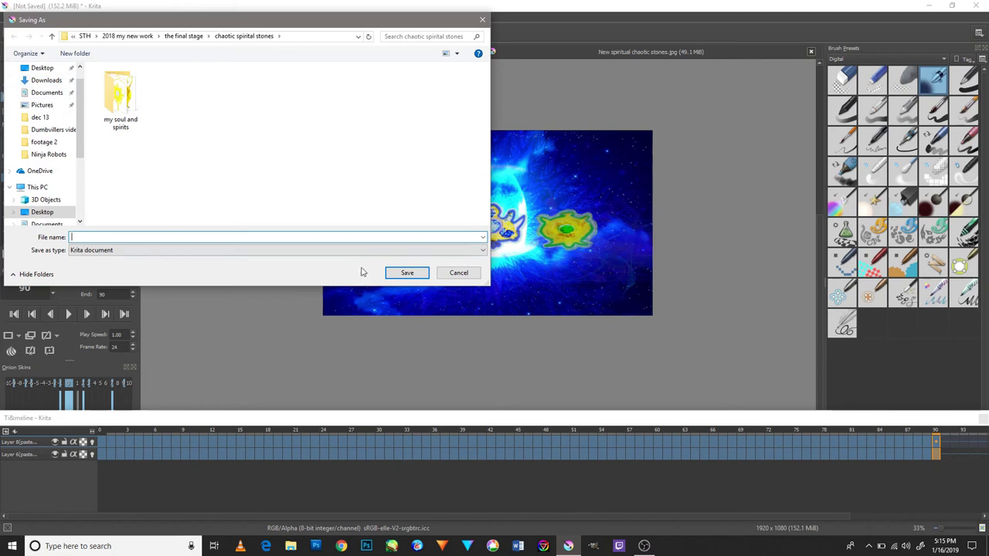
type("s")
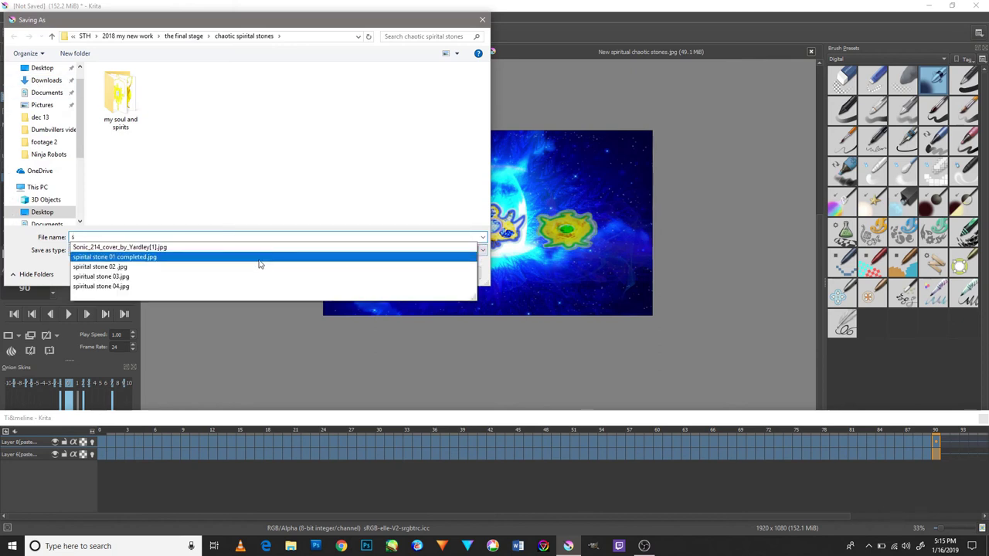
type("pirit")
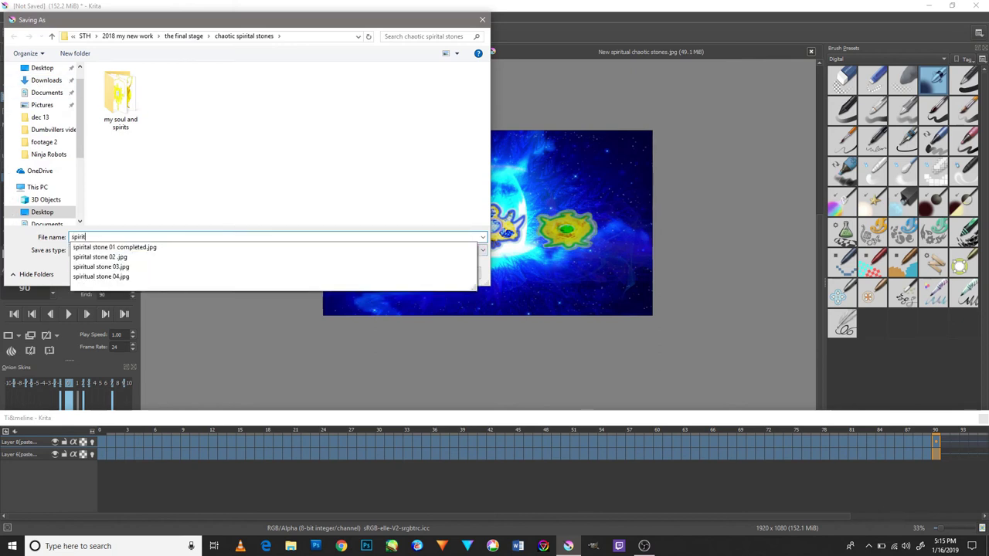
type("ual")
type(" s")
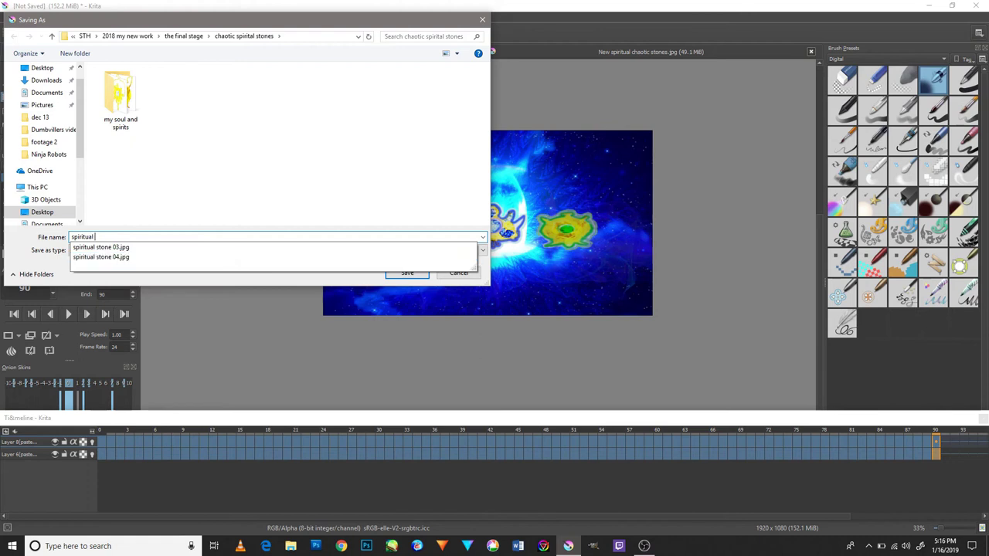
type("tones V")
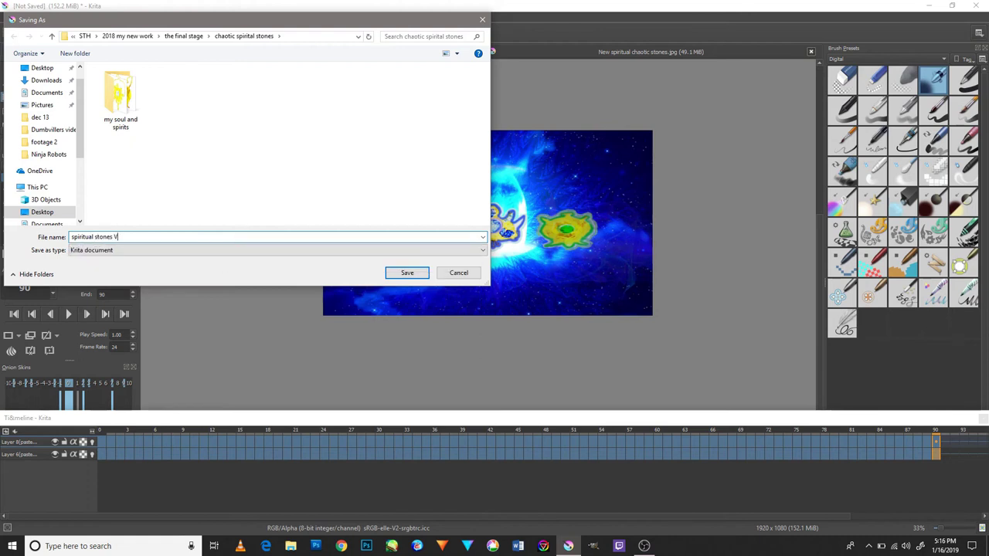
left_click(408, 275)
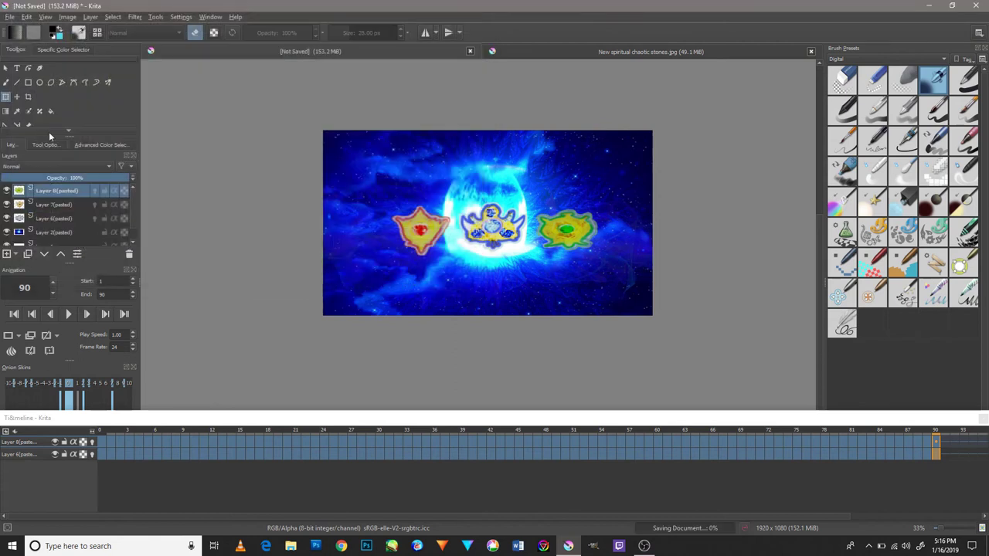
left_click(9, 17)
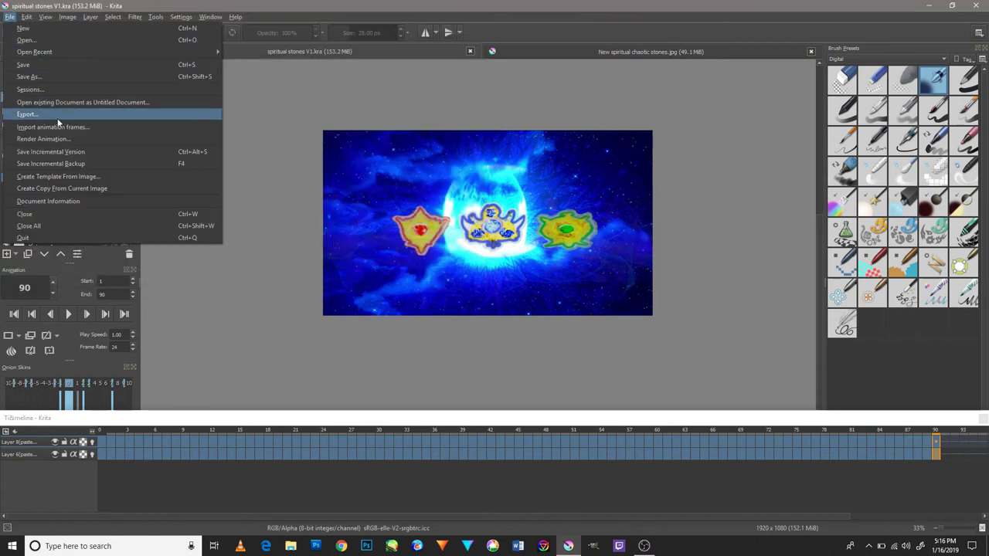
- Close the File menu and delete the extra pasted stone layer
left_click(214, 483)
left_click(129, 253)
left_click(68, 314)
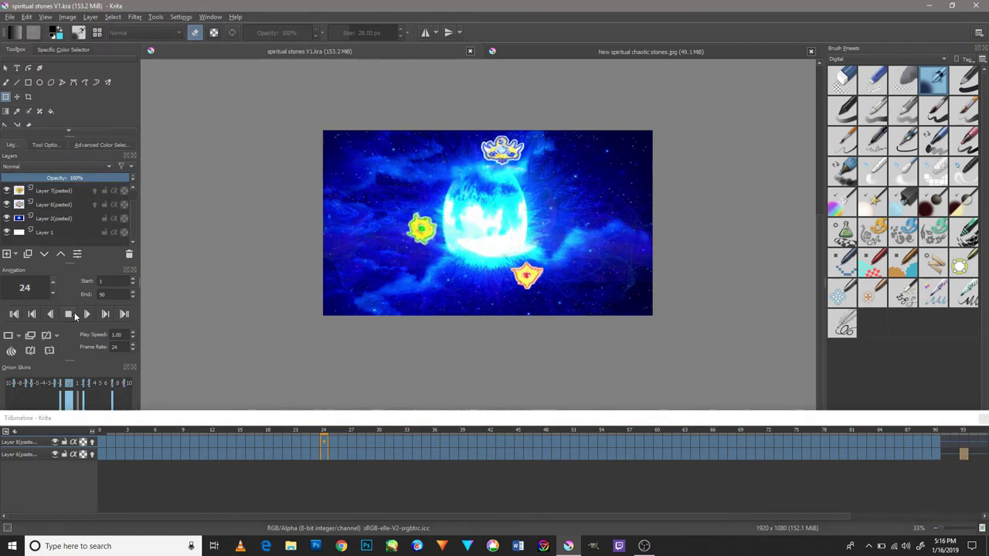
- Preview the animation playback, then bring up the Render Animation settings
scroll(378, 211, "down", 2)
scroll(390, 213, "up", 3)
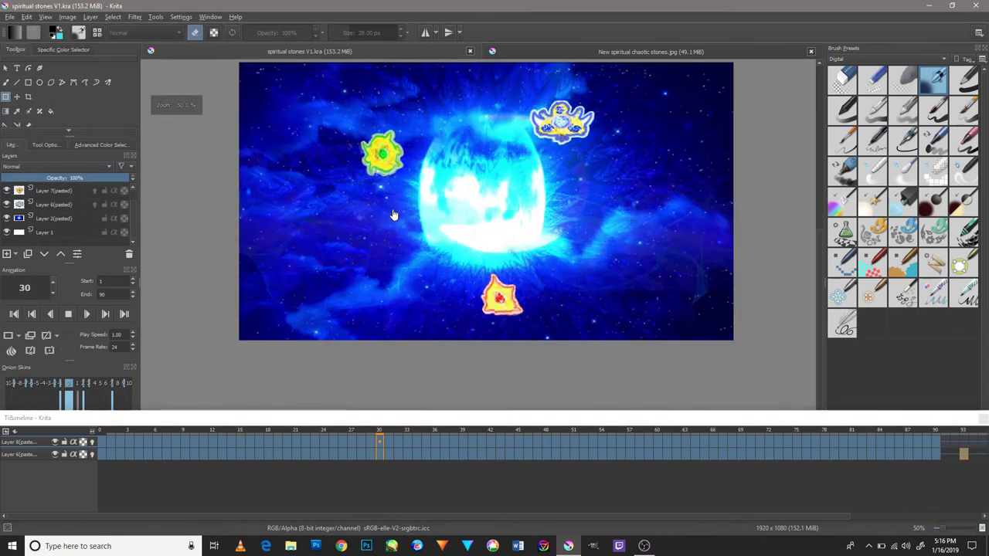
scroll(379, 211, "down", 1)
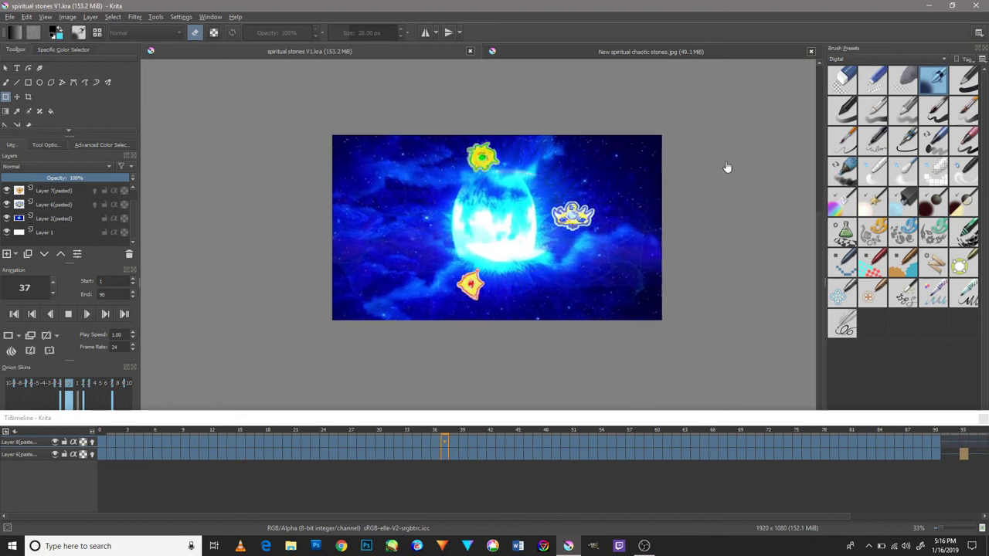
scroll(703, 193, "down", 1)
scroll(704, 193, "up", 1)
scroll(704, 193, "up", 1)
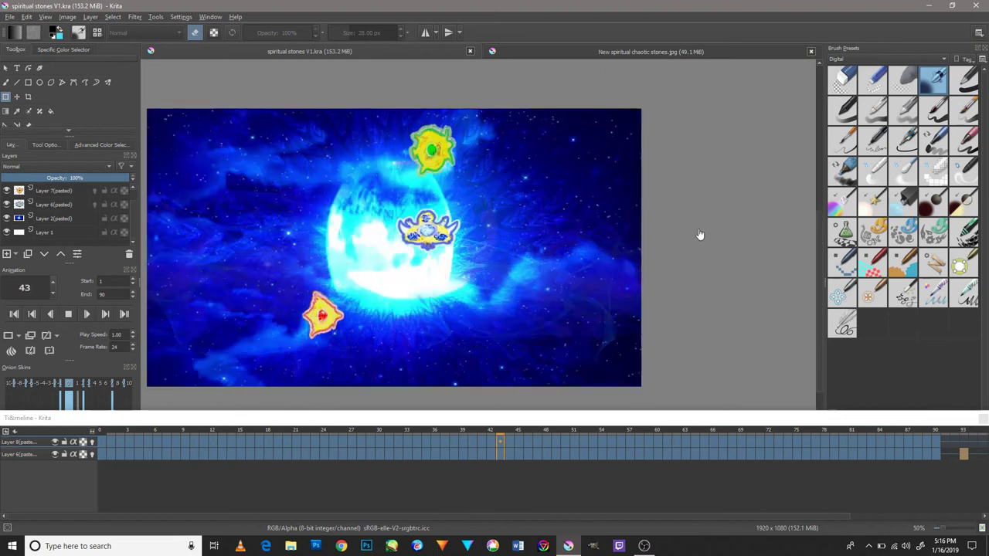
mouse_move(711, 231)
left_mouse_down()
mouse_move(750, 203)
mouse_move(799, 218)
left_mouse_up()
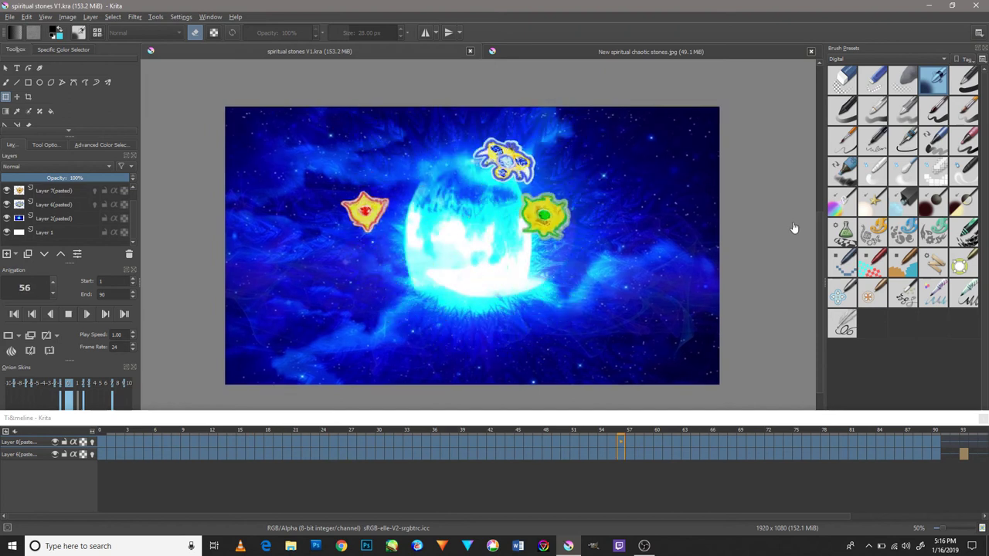
left_click(68, 314)
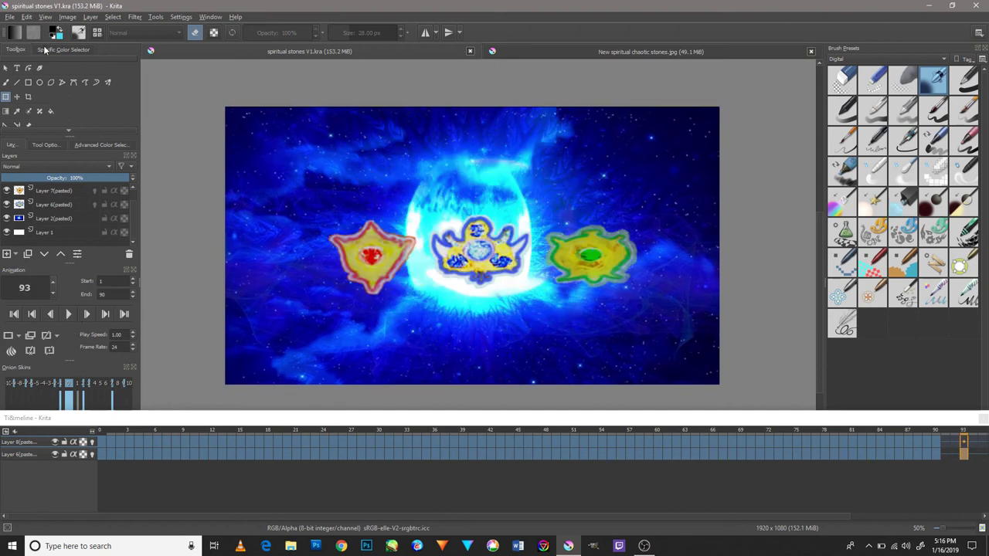
left_click(9, 17)
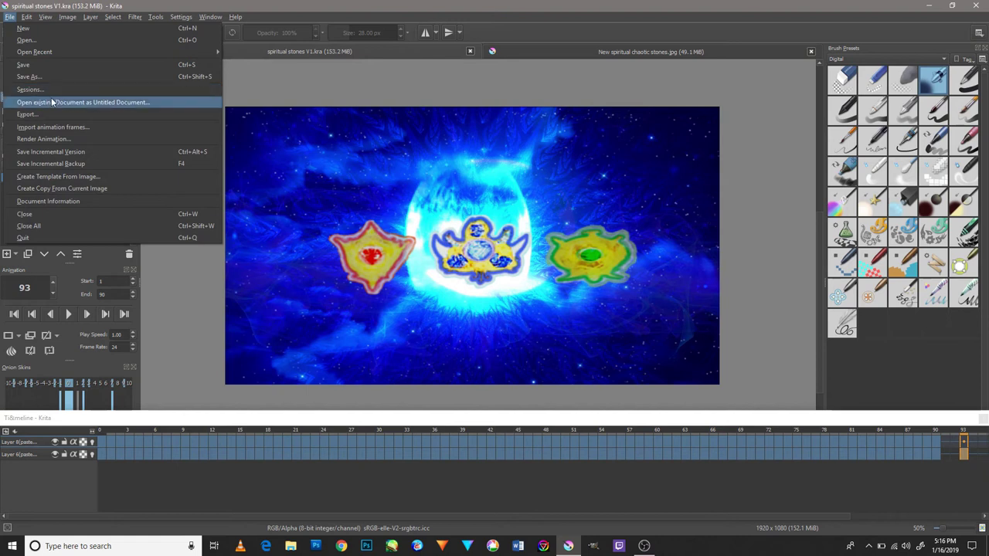
left_click(48, 139)
- Render frames as MPEG-4 video to 'spiritual stones V01.mp4'
left_click(558, 293)
left_click(574, 293)
left_click(514, 343)
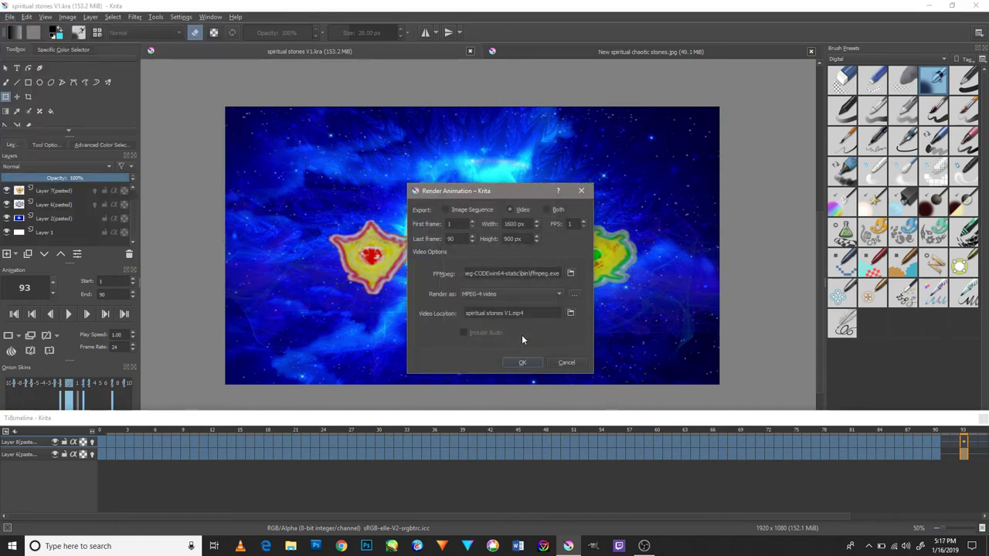
left_click(570, 314)
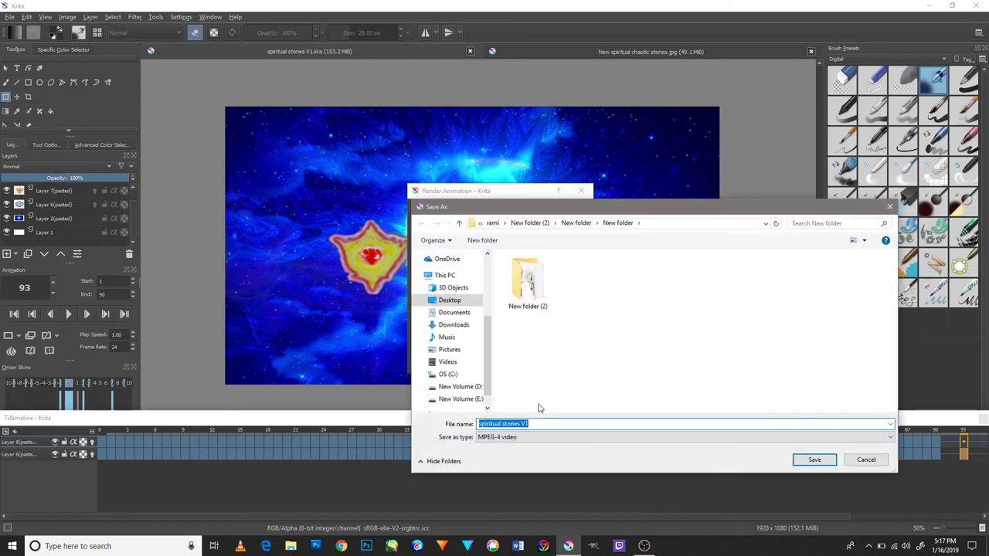
type("01")
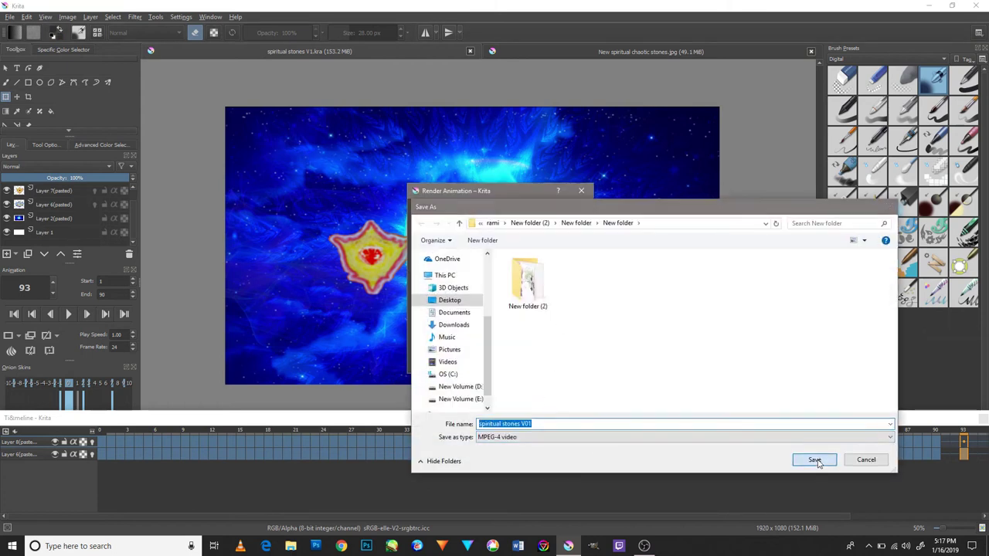
left_click(816, 460)
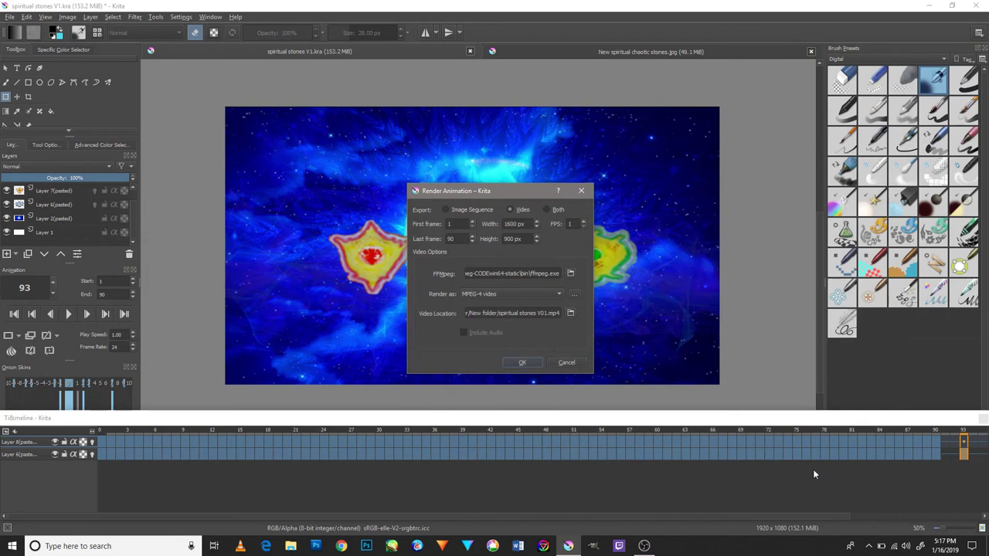
left_click(533, 364)
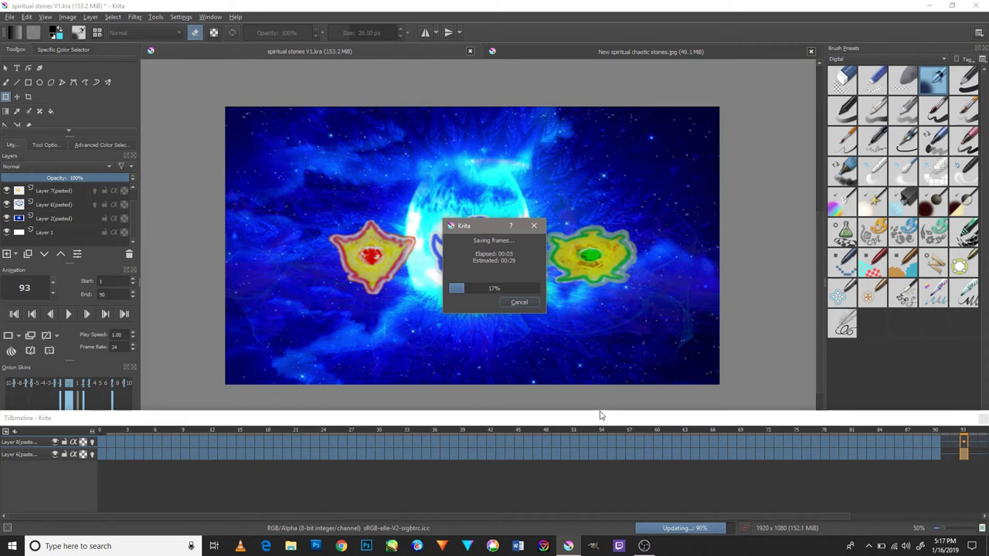
- Minimize the screen recorder from the system tray and return to Krita
key("alt+Tab")
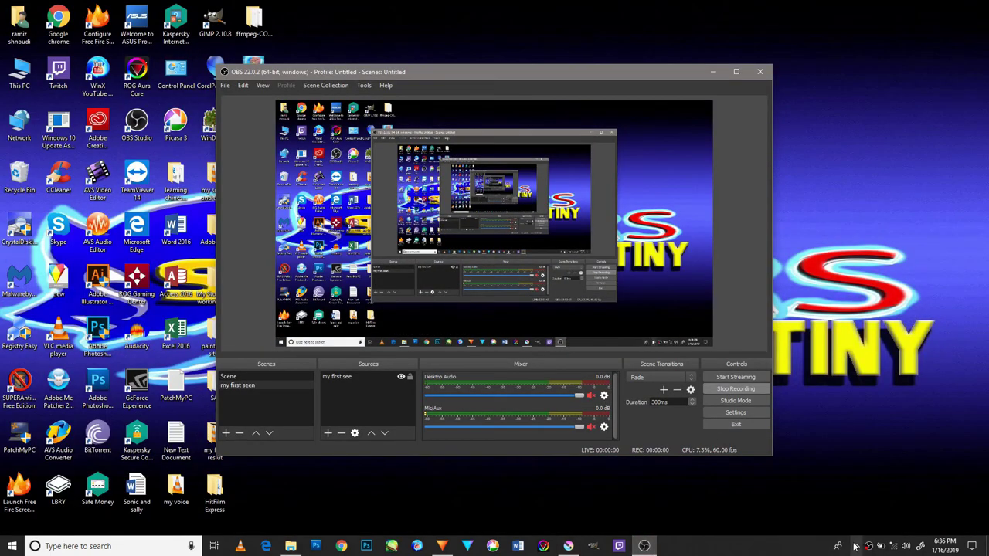
left_click(867, 546)
right_click(849, 510)
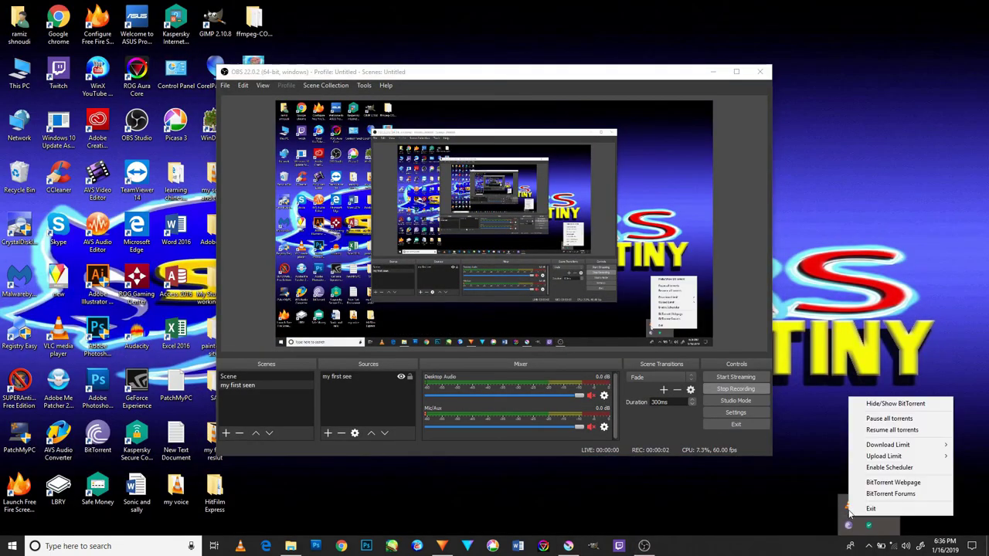
left_click(713, 71)
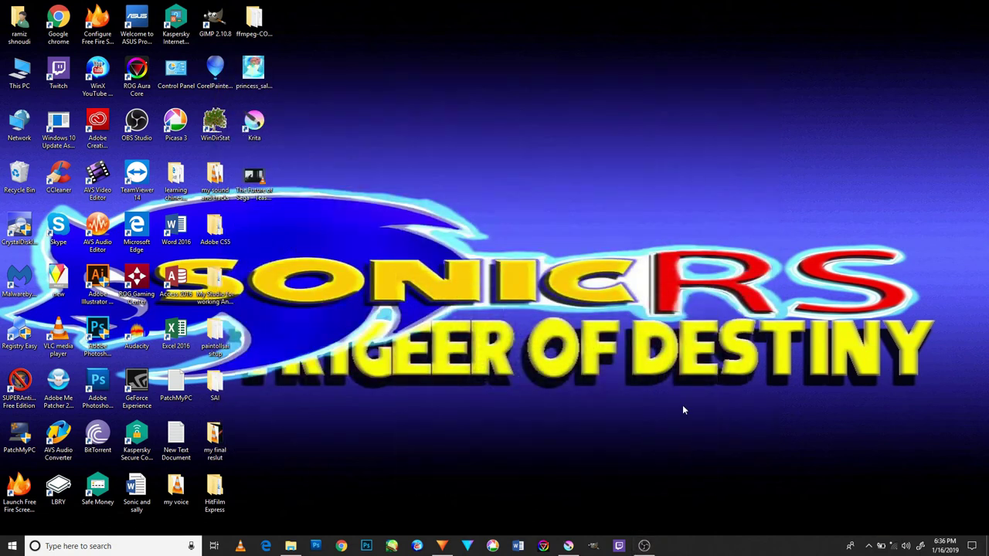
left_click(569, 545)
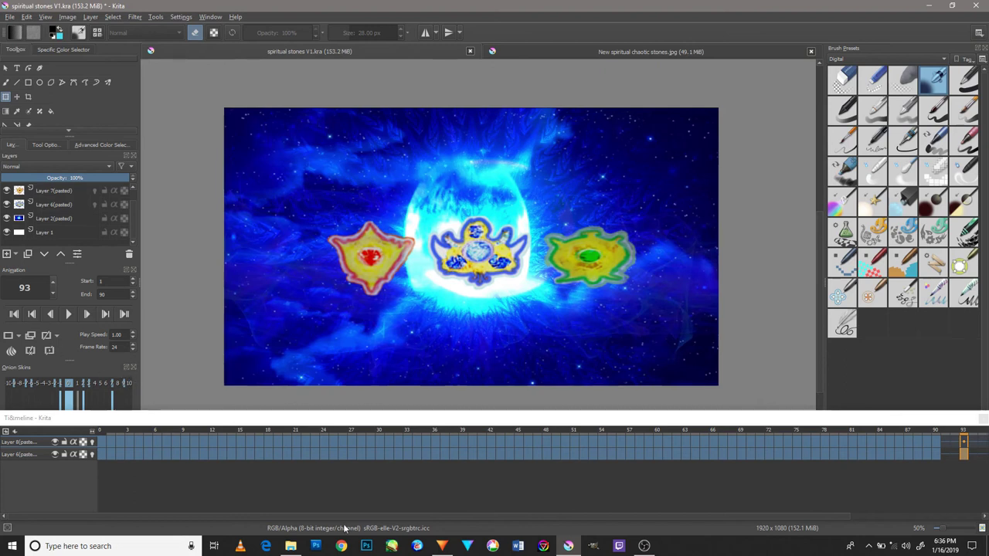
left_click(745, 518)
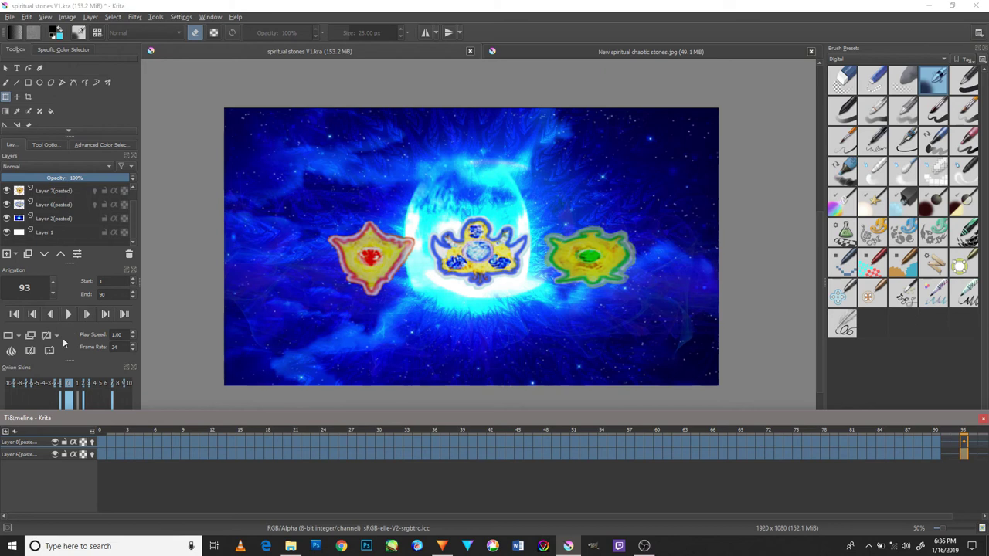
left_click(14, 354)
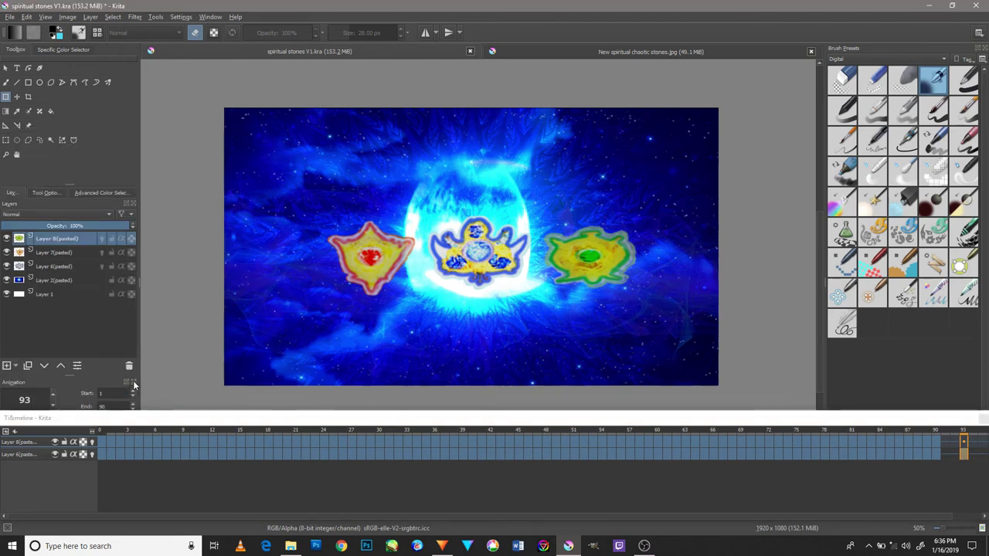
left_click(650, 549)
left_click(713, 71)
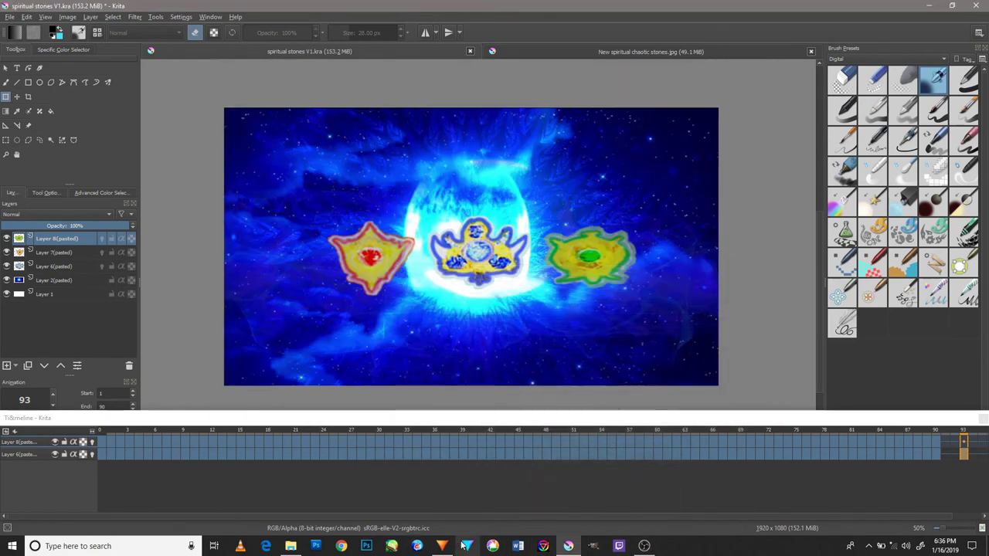
left_click(441, 546)
- Copy the Audio 1 Sonic clips and paste them directly after the originals
left_click_drag(665, 435, 355, 448)
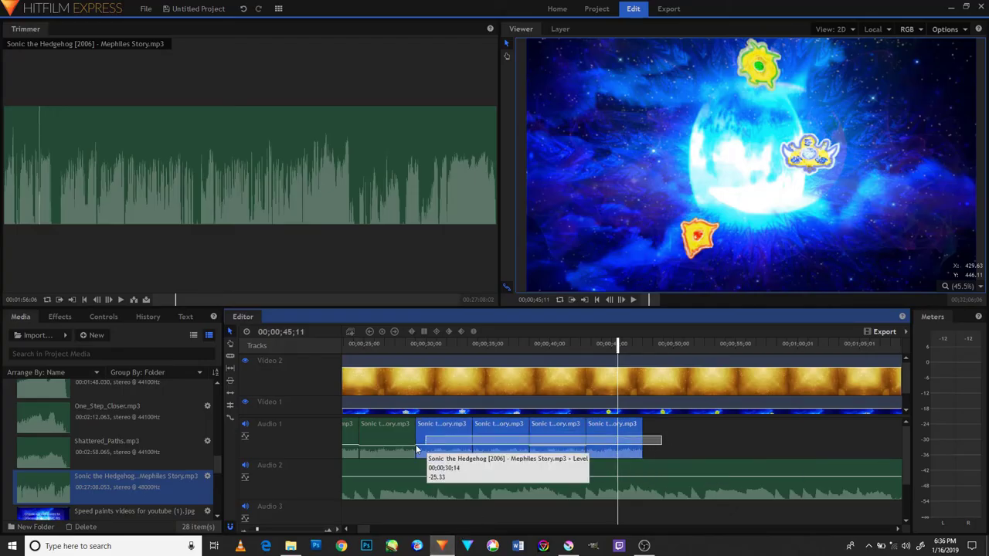
right_click(549, 454)
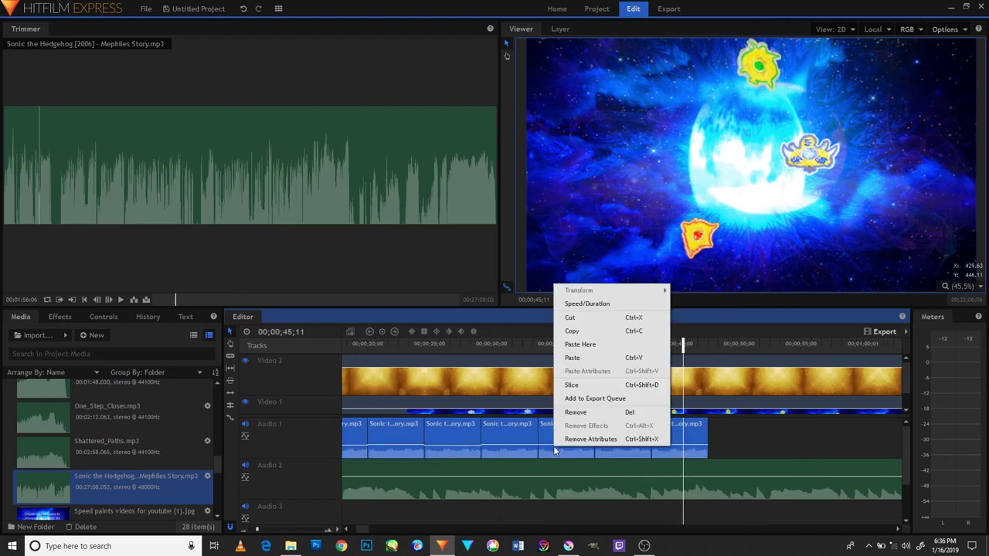
left_click(597, 332)
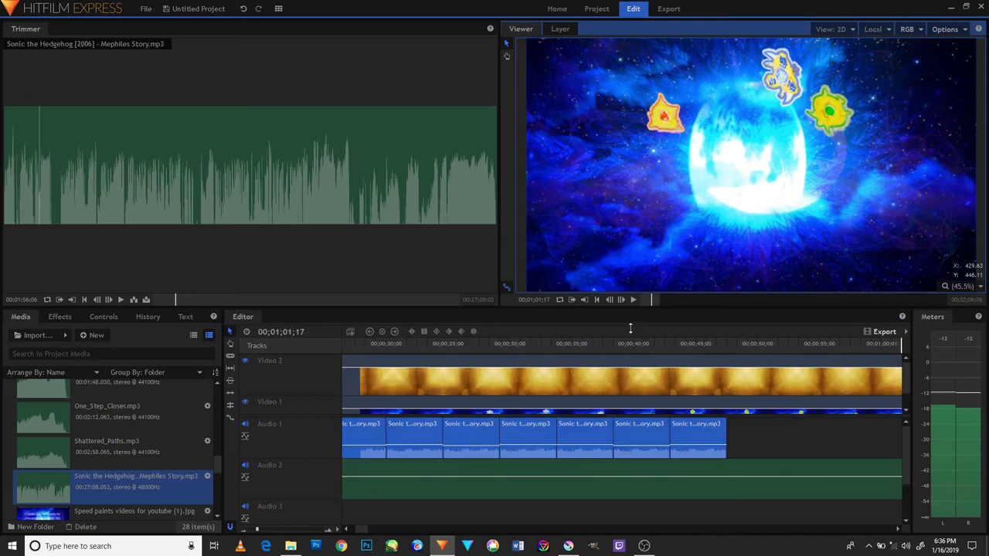
right_click(794, 430)
left_click(812, 453)
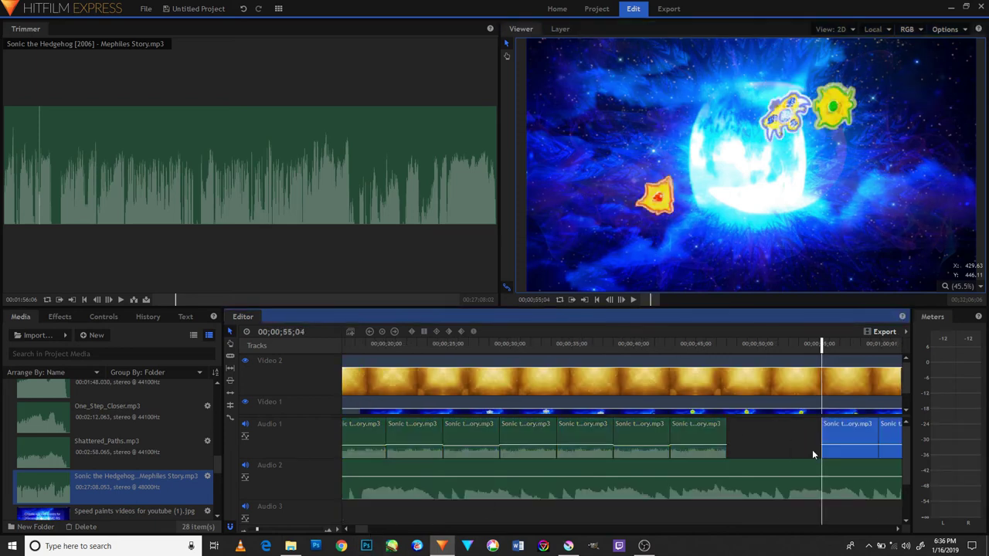
mouse_move(847, 439)
left_mouse_down()
mouse_move(761, 449)
mouse_move(761, 468)
left_mouse_up()
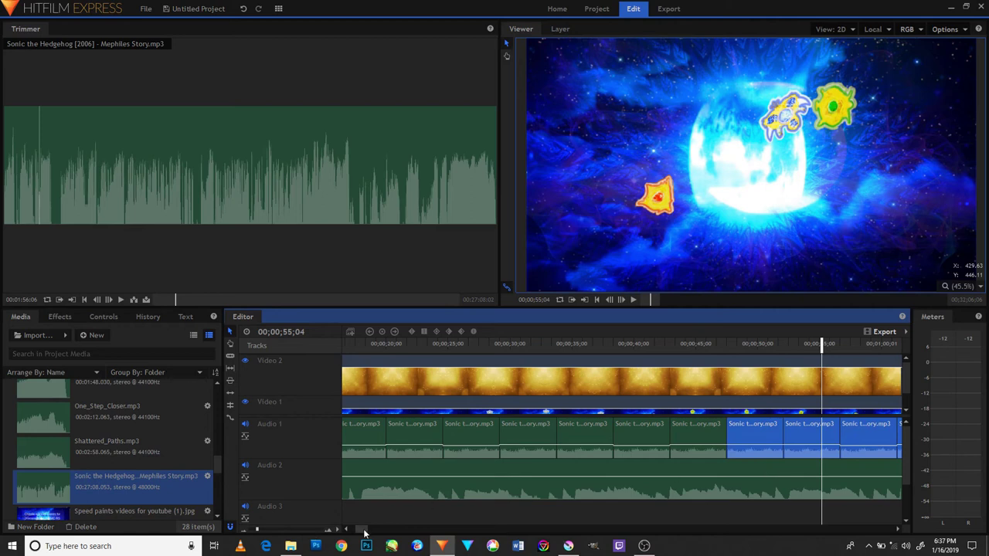
- Adjust the timeline zoom and move the playhead a few seconds later
left_click_drag(365, 533, 387, 533)
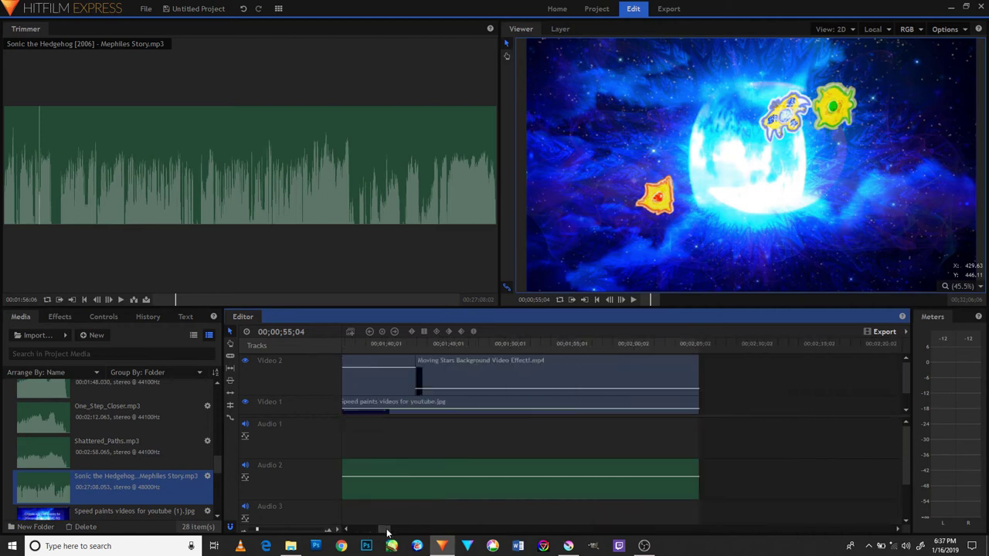
left_click_drag(387, 533, 353, 533)
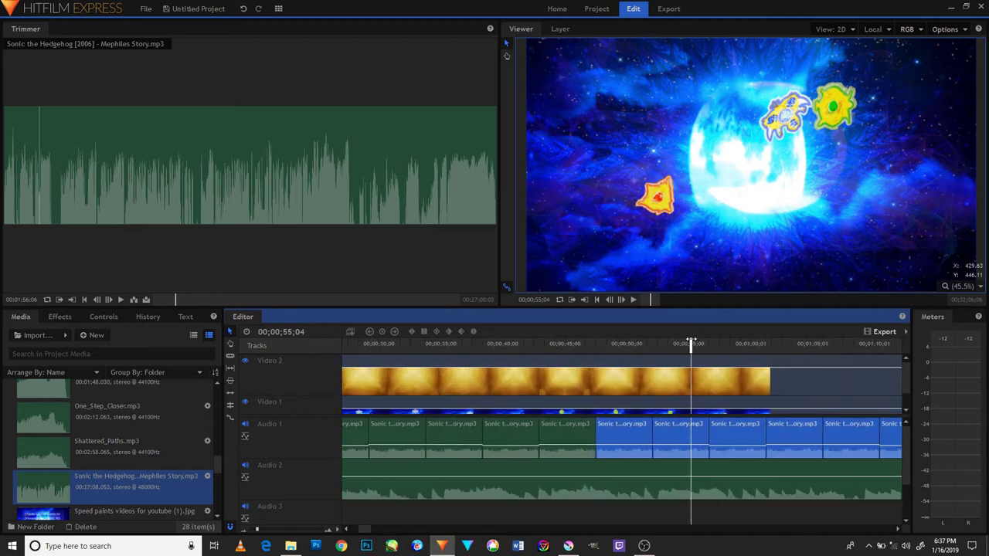
left_click_drag(692, 344, 845, 356)
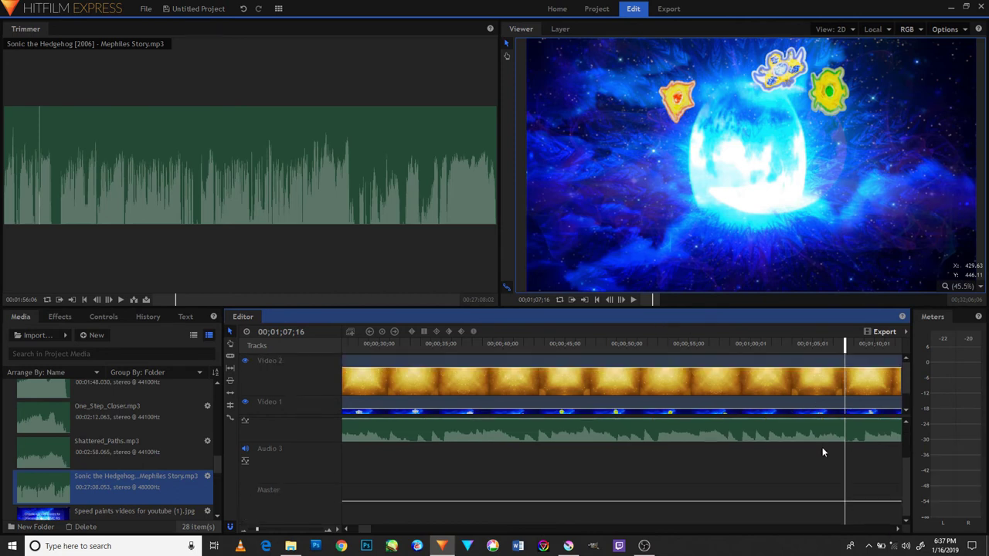
left_click(899, 531)
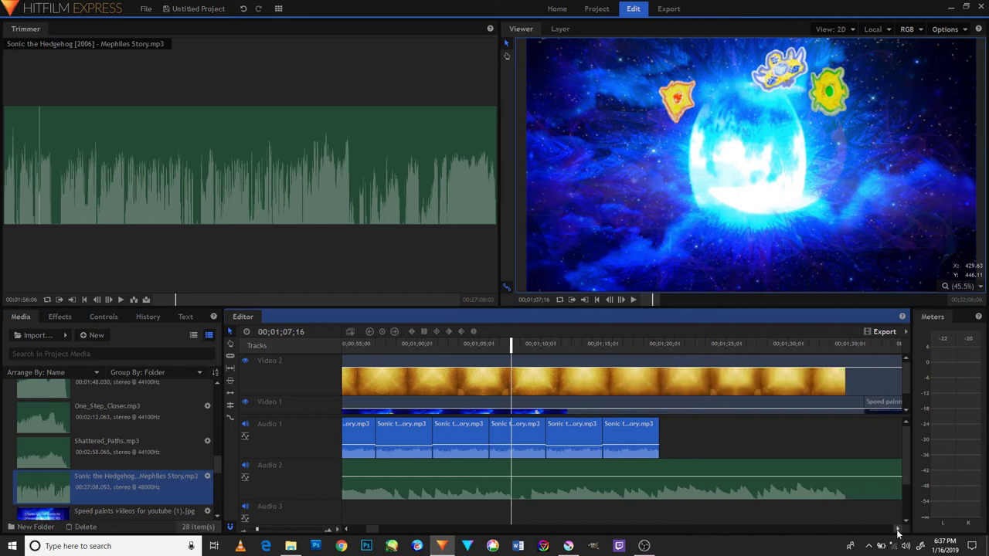
left_click_drag(899, 534, 898, 534)
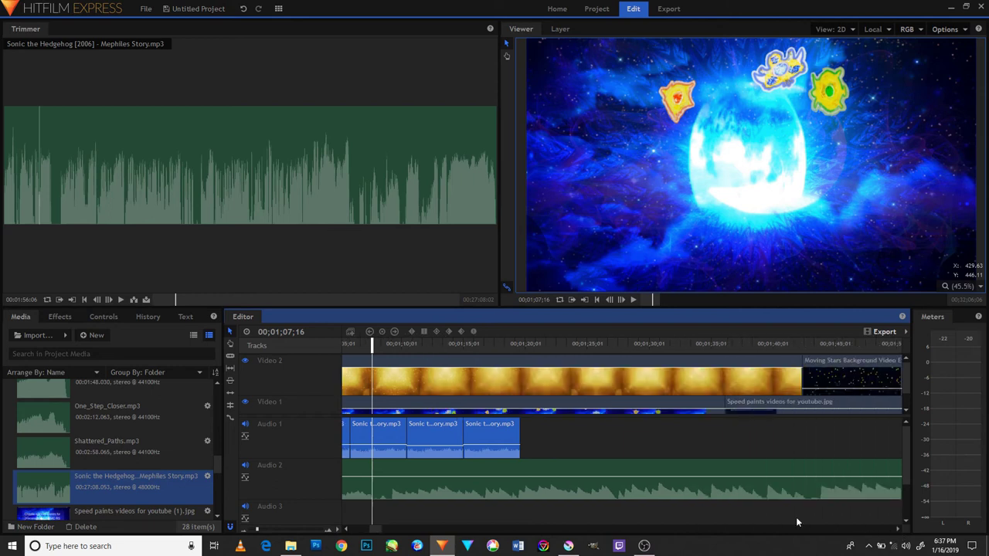
- Paste another run of the music clips onto Audio 1 as an Overlay, joined to the rest
right_click(507, 437)
left_click(514, 320)
right_click(657, 439)
left_click(707, 445)
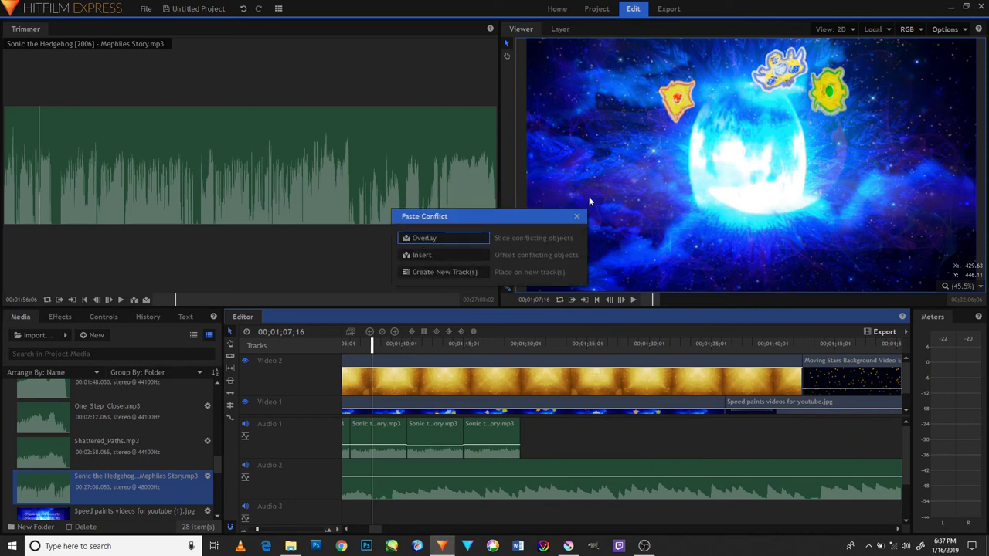
left_click(577, 217)
right_click(694, 441)
left_click(713, 446)
left_click_drag(720, 433, 563, 448)
scroll(379, 531, "right", 5)
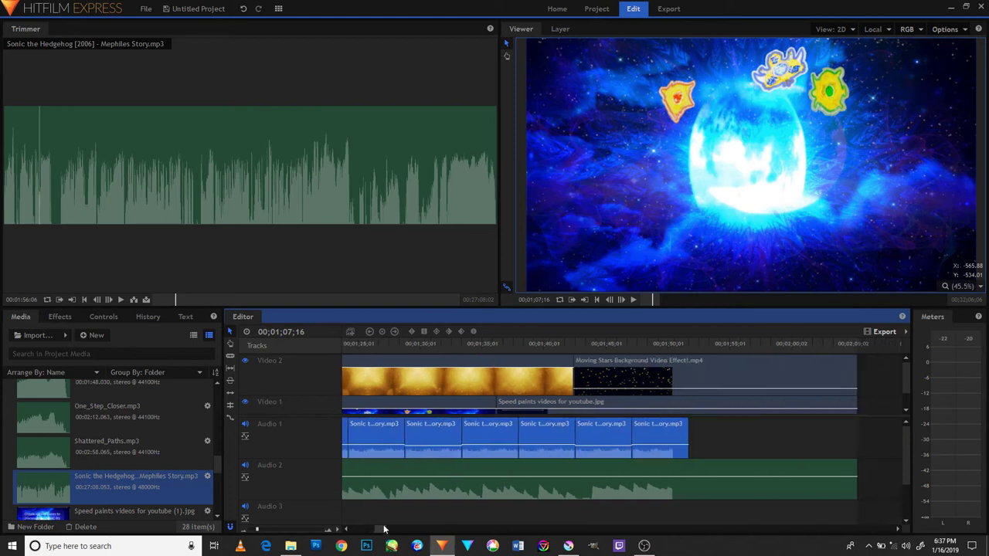
- Cut the last Sonic clip and ripple-delete the final clip from Audio 1
left_click(672, 442)
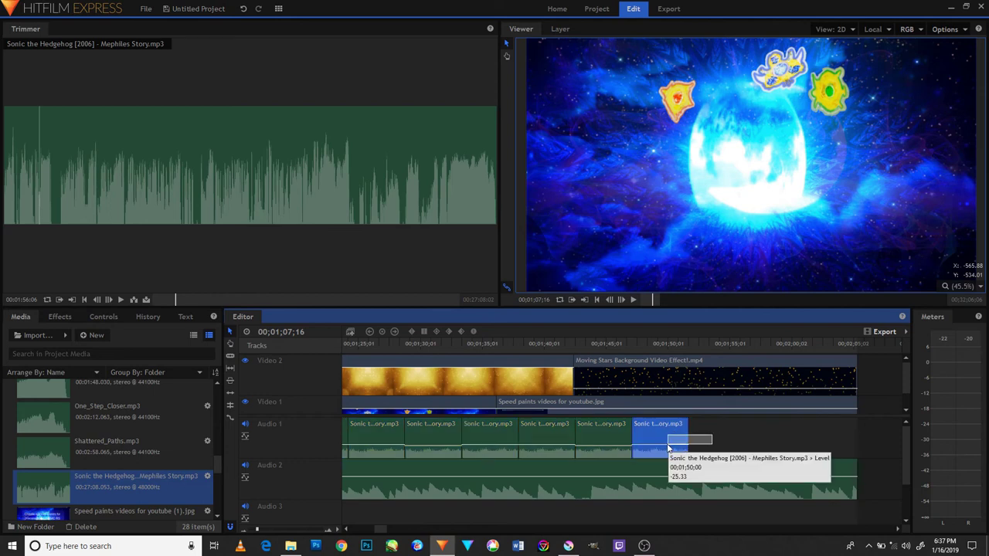
right_click(666, 444)
left_click(684, 275)
right_click(615, 431)
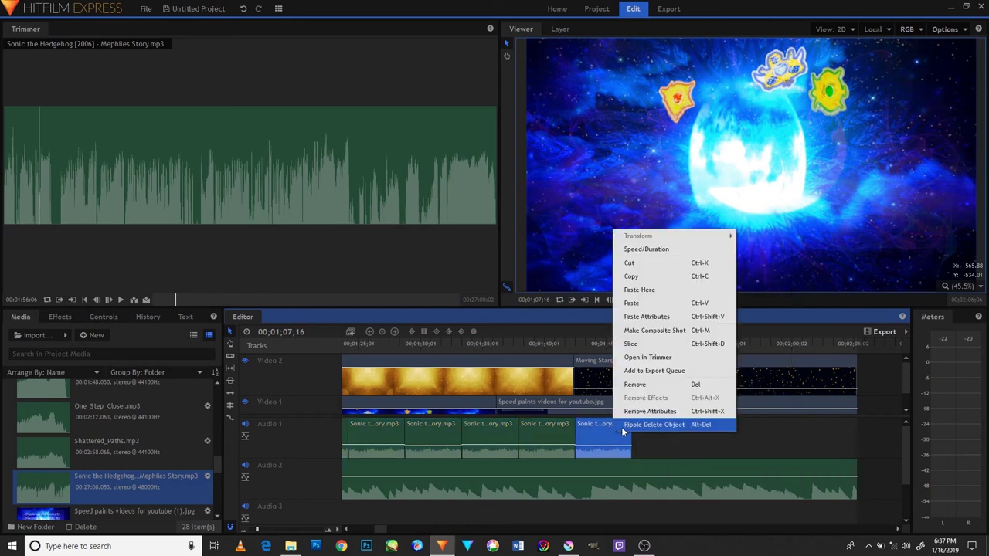
left_click(646, 382)
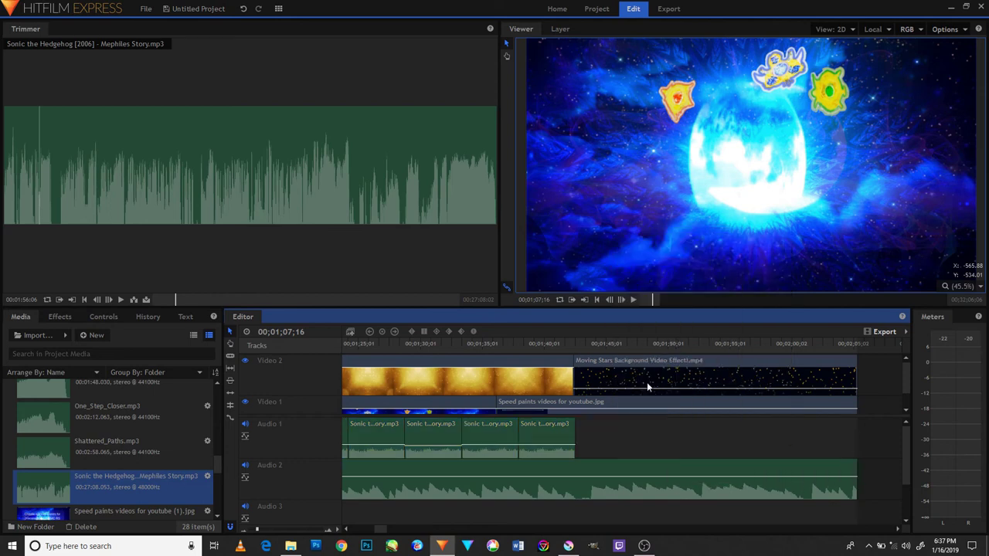
left_click(575, 433)
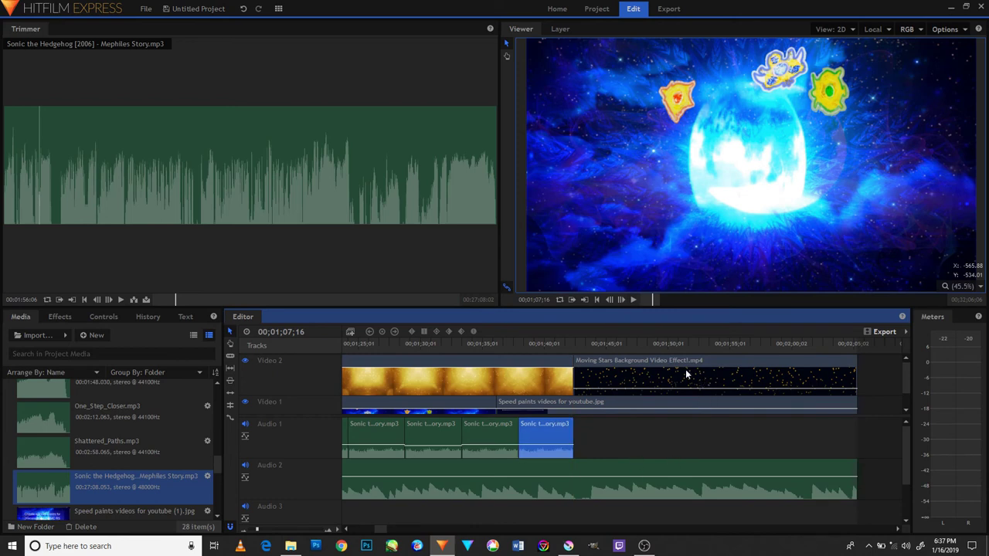
- Scrub the playhead forward to the title card
left_click_drag(395, 526, 388, 530)
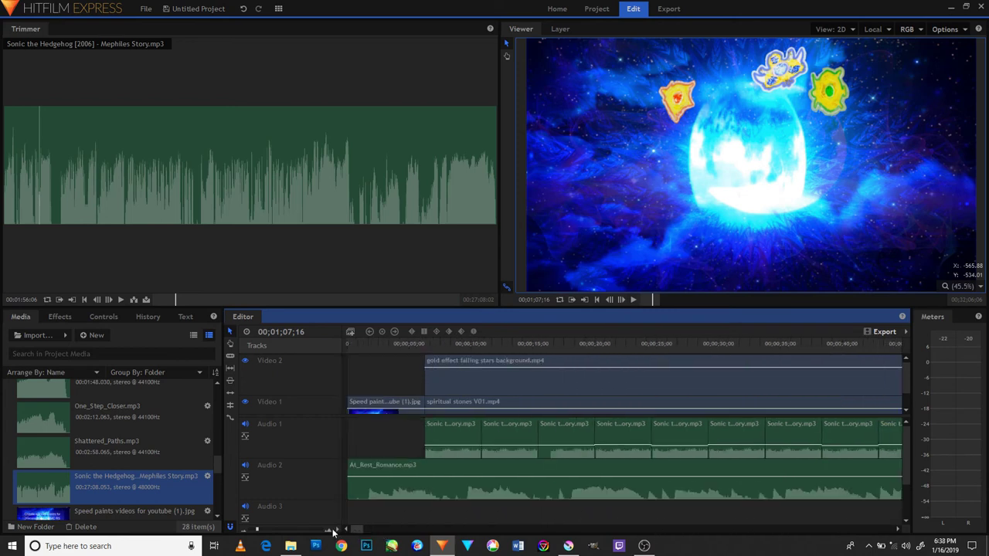
left_click_drag(388, 530, 371, 530)
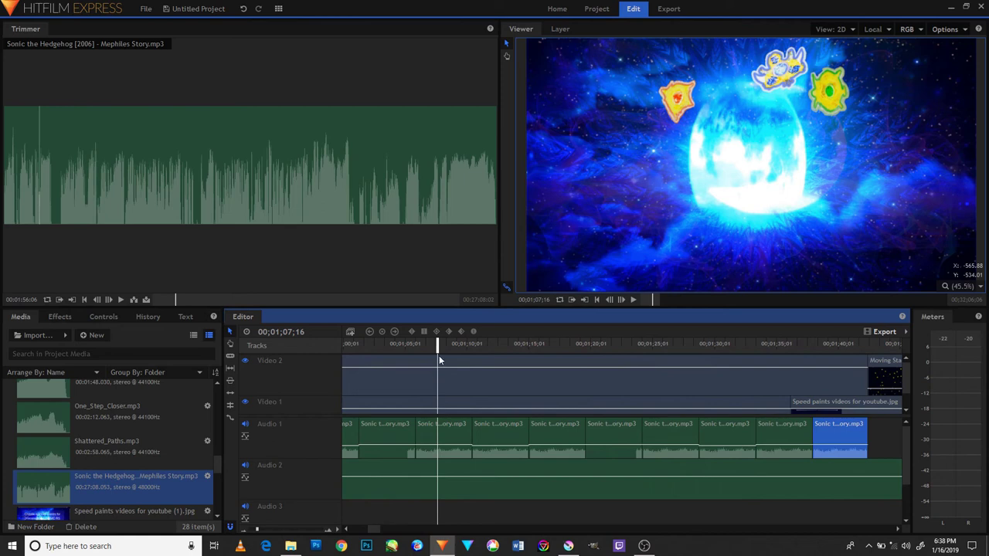
mouse_move(440, 343)
left_mouse_down()
mouse_move(525, 343)
mouse_move(797, 425)
left_mouse_up()
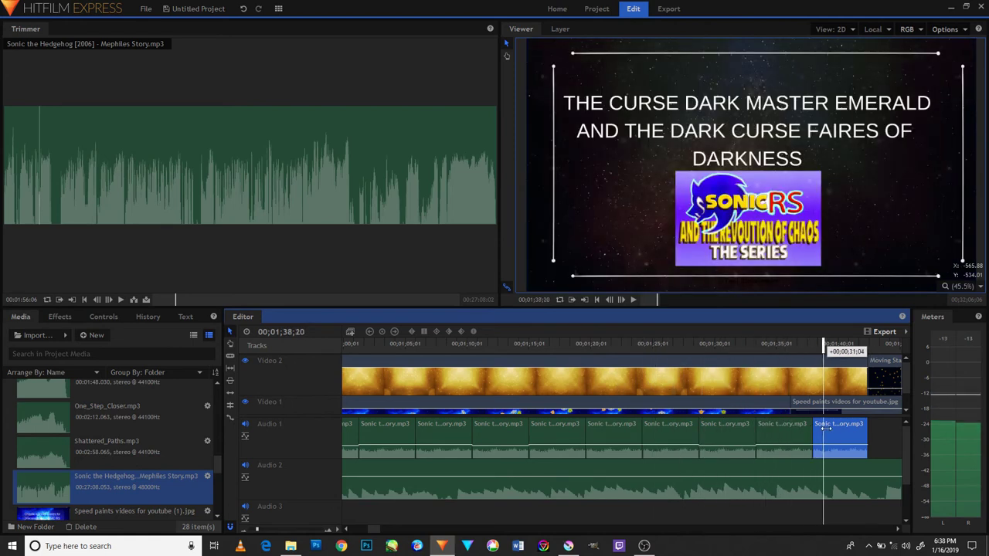
left_click_drag(797, 425, 848, 439)
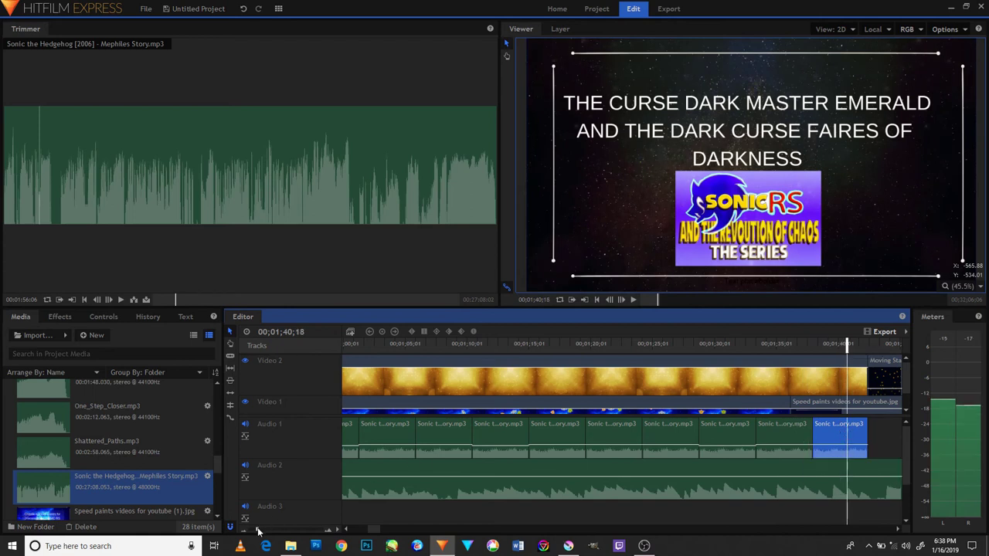
- Remove the stray small clip from Audio 3 and return the playhead toward the start
left_click_drag(259, 532, 239, 534)
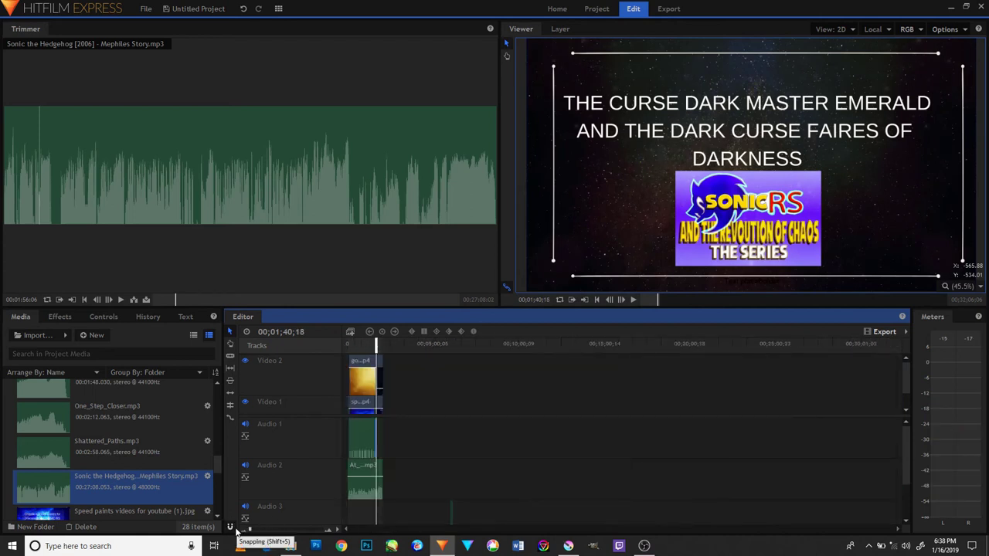
scroll(494, 472, "down", 2)
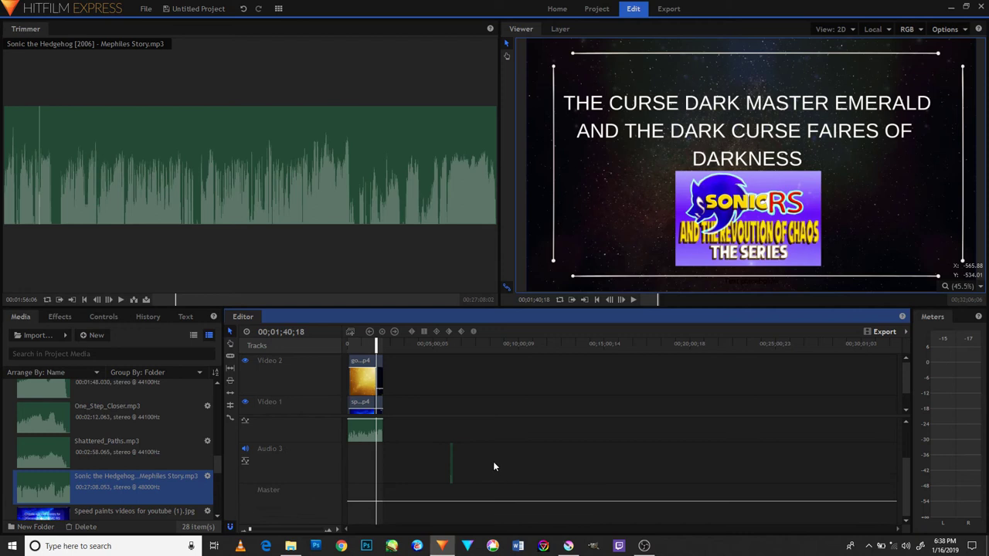
right_click(450, 463)
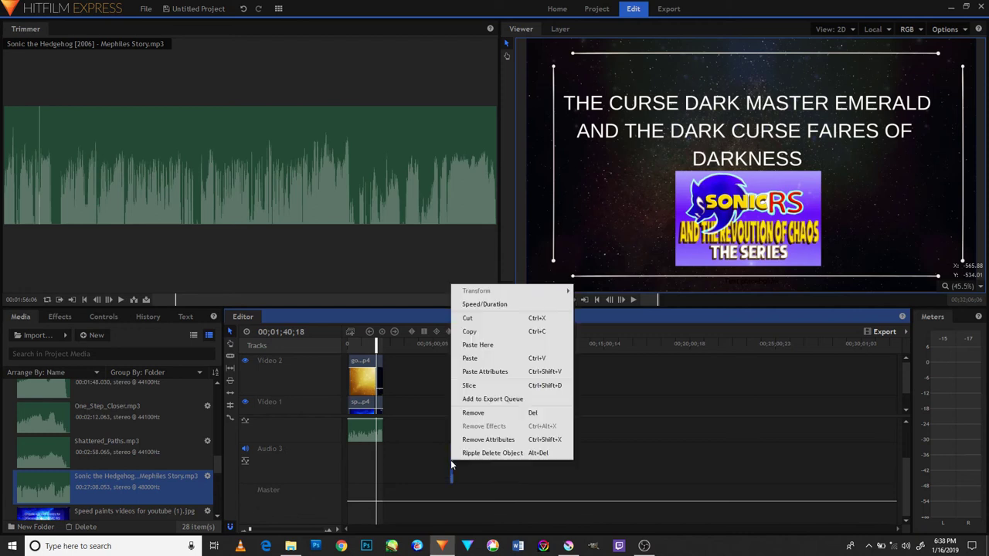
left_click(471, 317)
left_click_drag(413, 469, 343, 504)
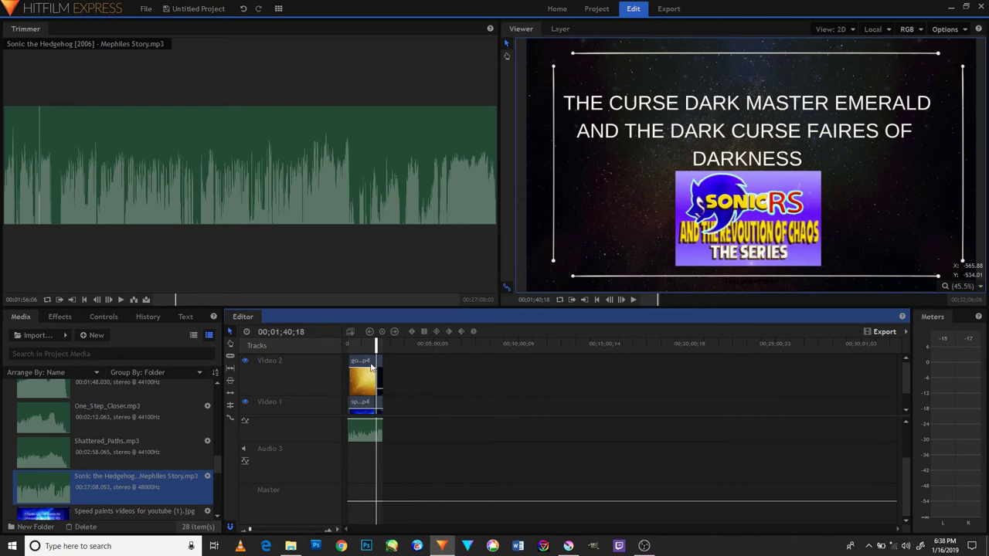
mouse_move(374, 348)
left_mouse_down()
mouse_move(312, 351)
mouse_move(374, 350)
left_mouse_up()
- Search the Effects library for glow and browse the results
left_click(60, 317)
left_click(68, 340)
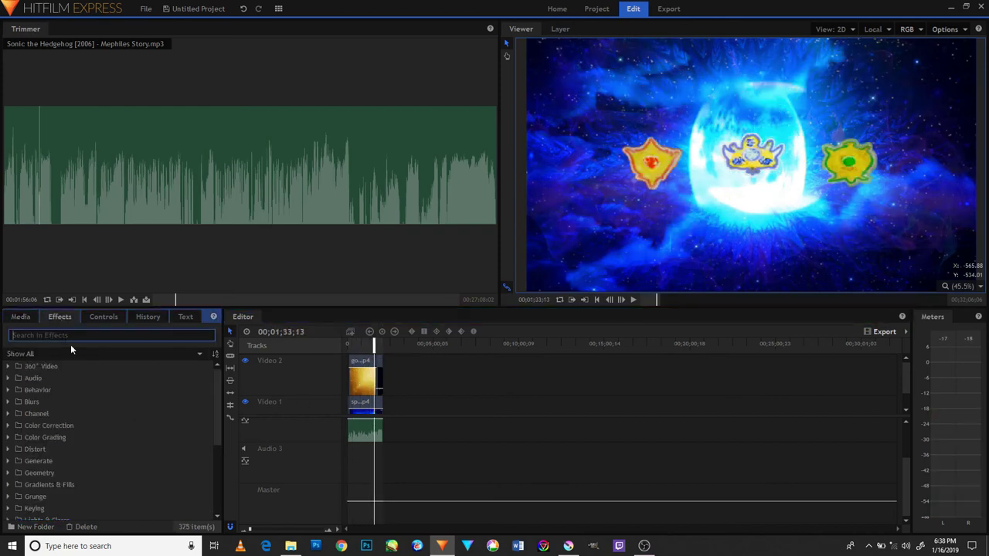
type("gr")
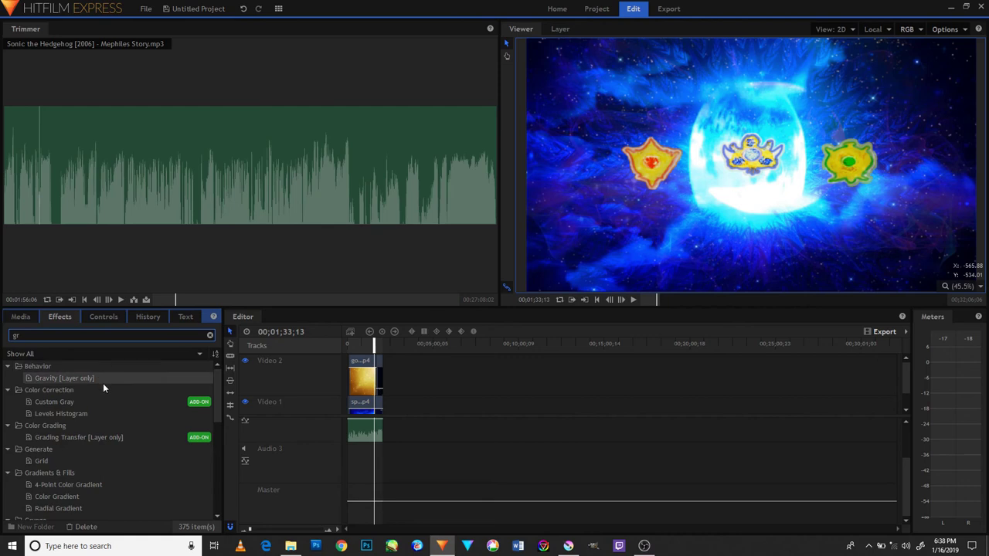
type("ow")
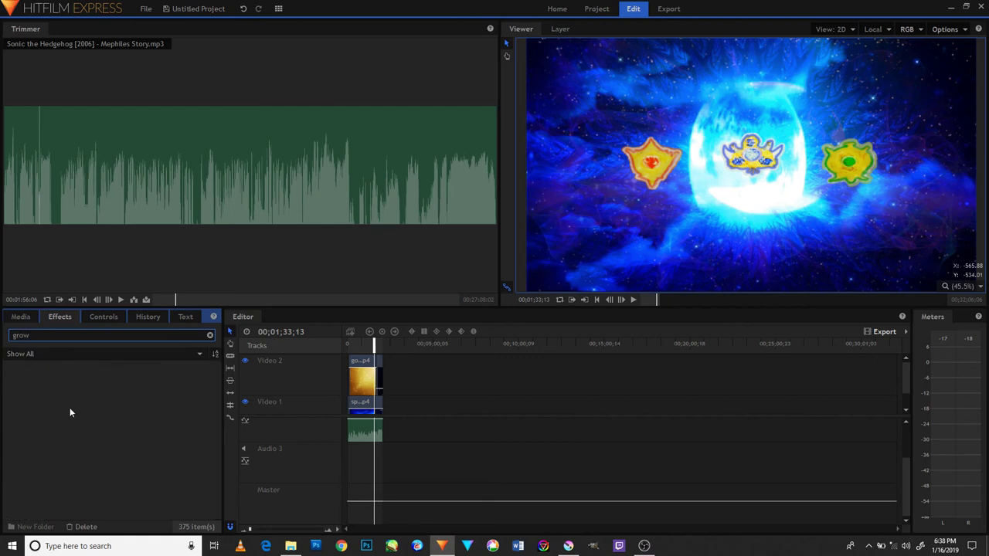
key("BackSpace")
key("BackSpace")
key("BackSpace")
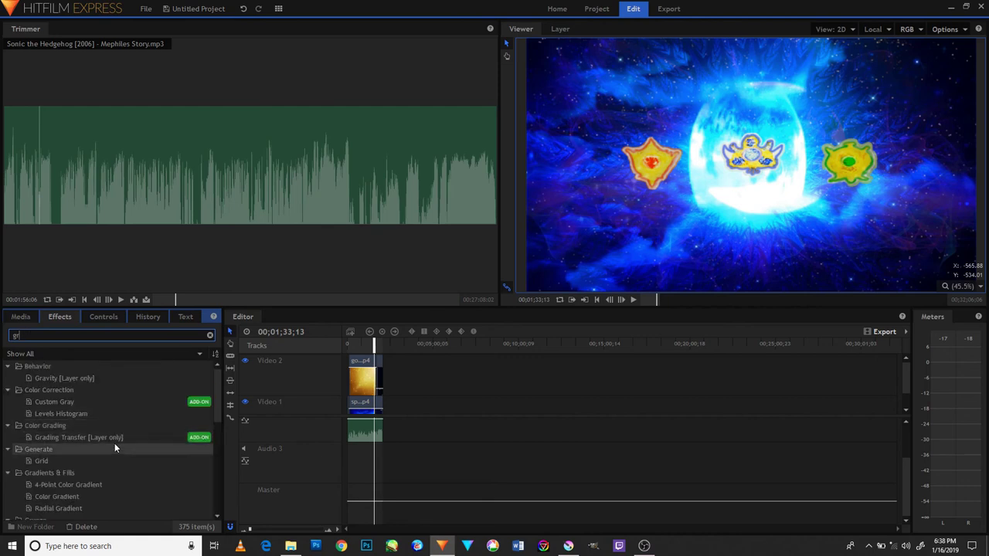
scroll(147, 442, "down", 5)
scroll(187, 507, "down", 3)
scroll(188, 494, "down", 3)
scroll(180, 491, "down", 3)
scroll(178, 489, "down", 5)
scroll(182, 478, "down", 5)
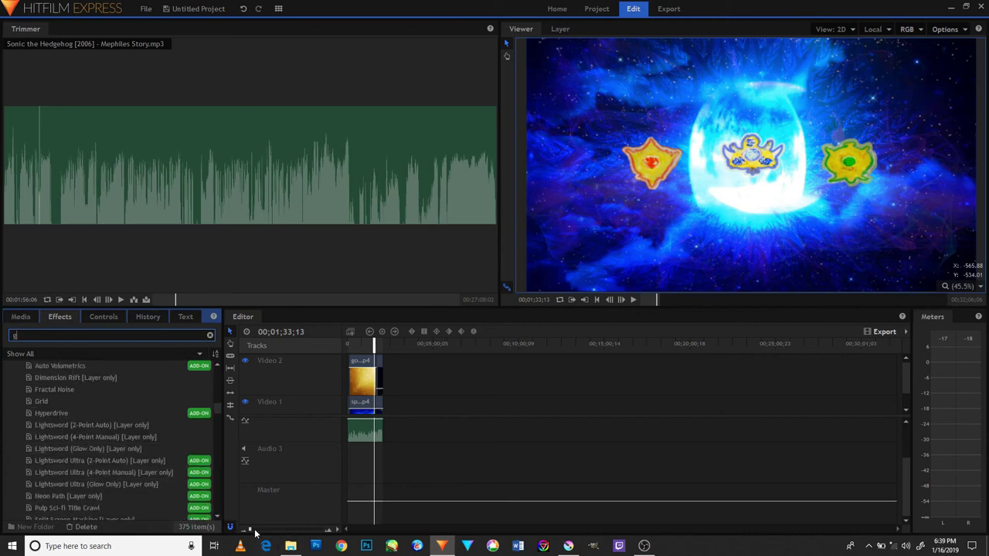
- Apply Lights & Flares > Glow to the gold effect clip on Video 2 and preview
left_click_drag(245, 530, 251, 531)
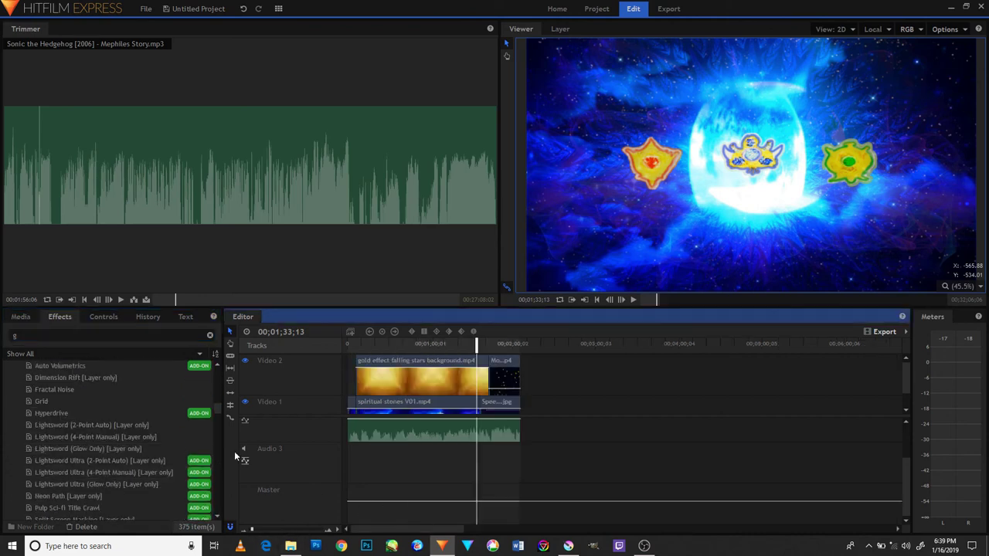
scroll(173, 422, "up", 3)
scroll(174, 435, "up", 2)
left_click(46, 476)
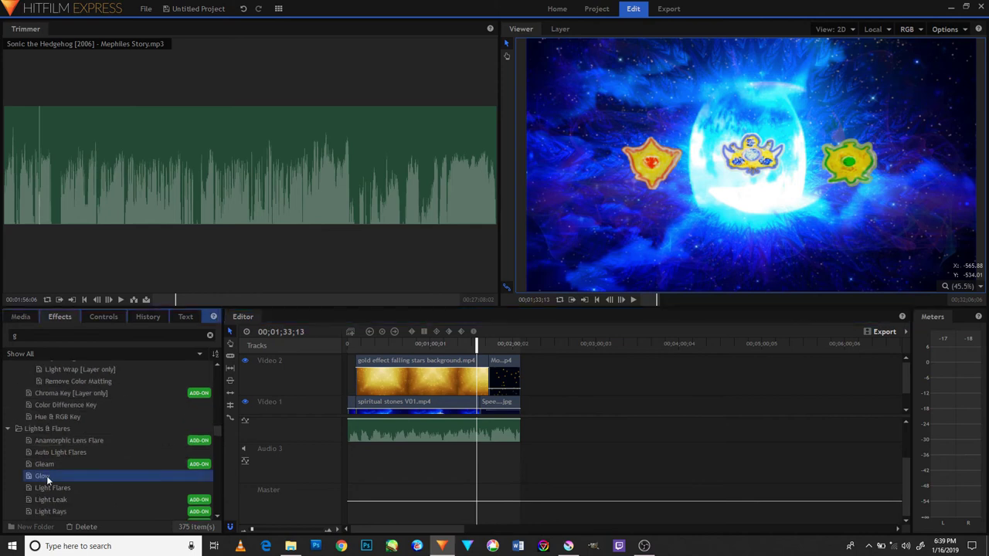
left_click_drag(304, 418, 463, 374)
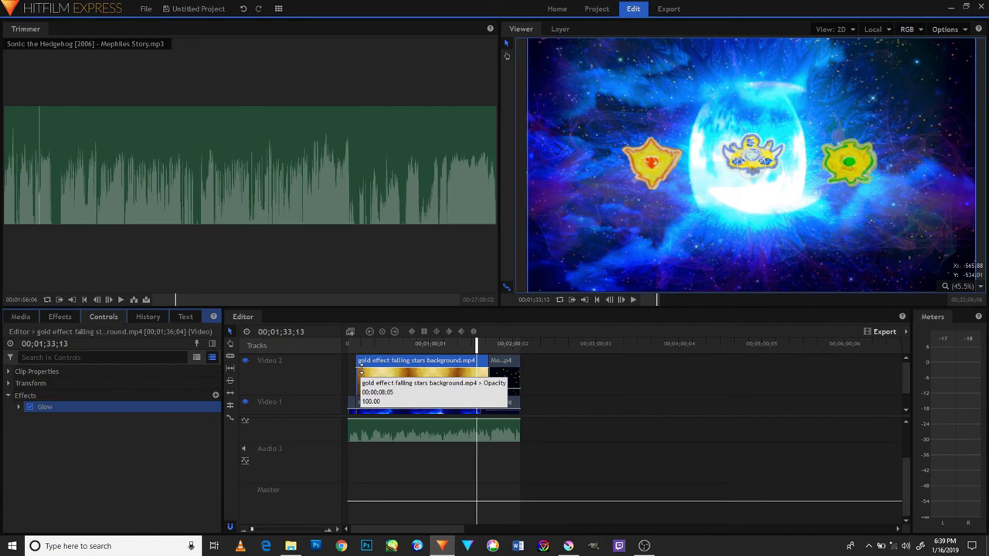
left_click(634, 299)
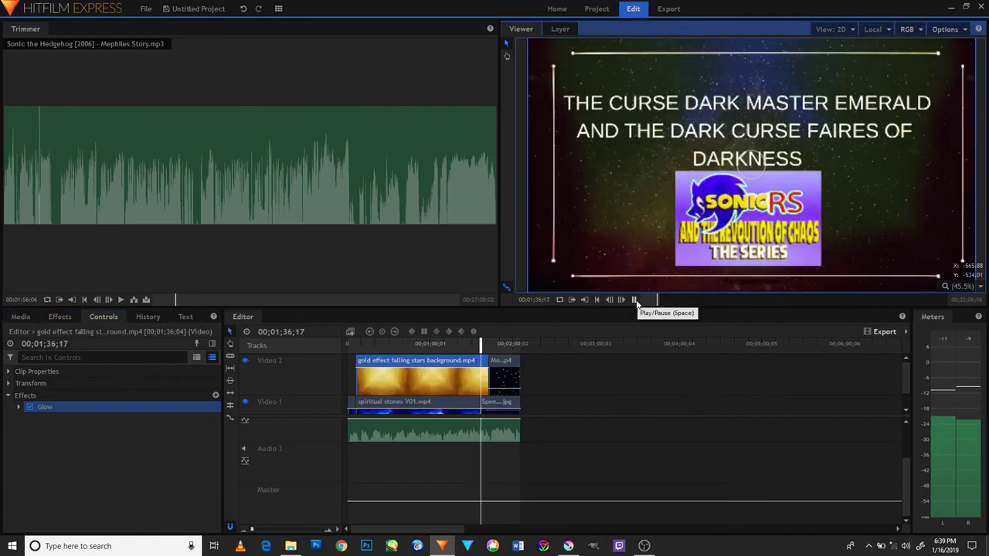
- Set Glow Intensity to 3.5, Threshold 43% and Radius 76.8 px, previewing playback
left_click_drag(482, 345, 435, 348)
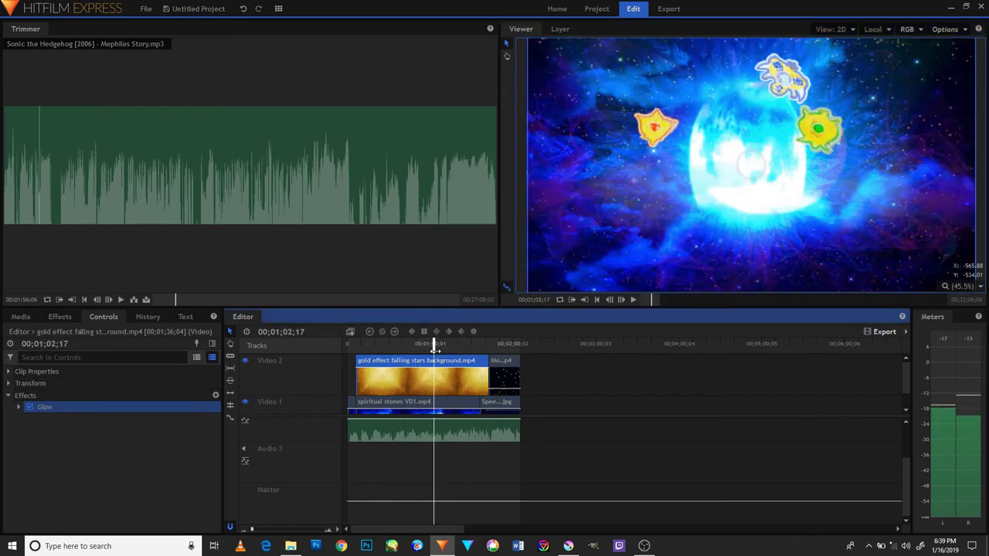
left_click(19, 408)
mouse_move(123, 420)
left_mouse_down()
mouse_move(152, 421)
mouse_move(137, 431)
left_mouse_up()
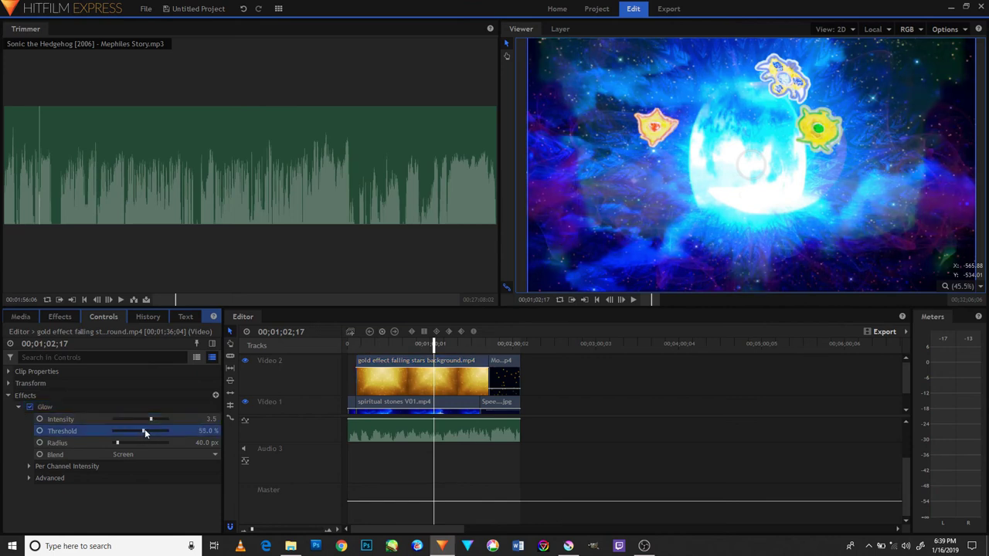
left_click(633, 300)
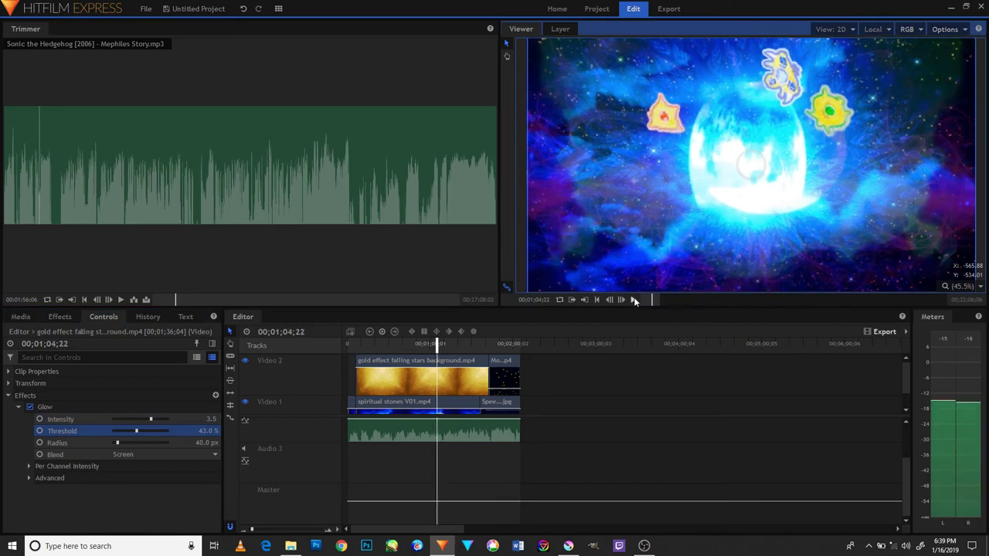
left_click_drag(119, 442, 120, 442)
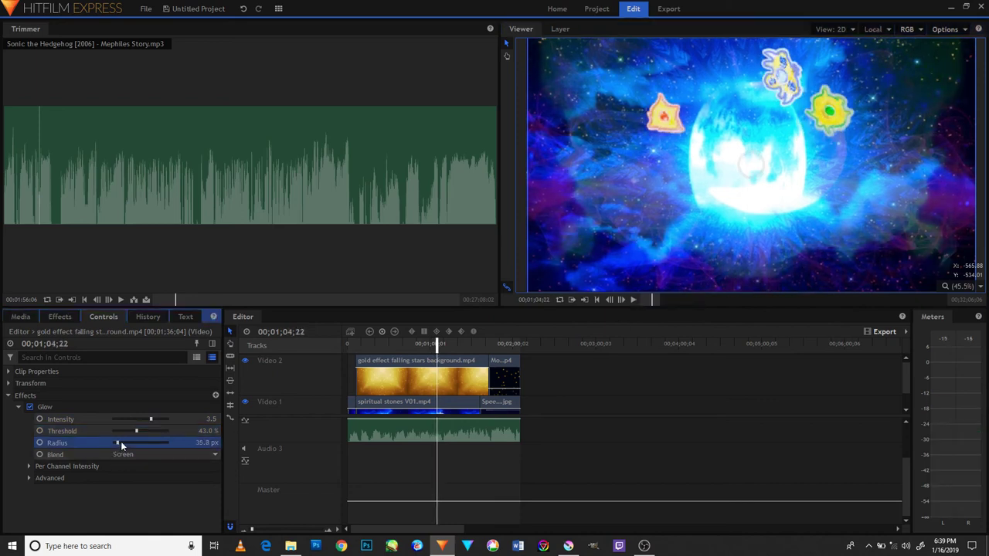
left_click(634, 301)
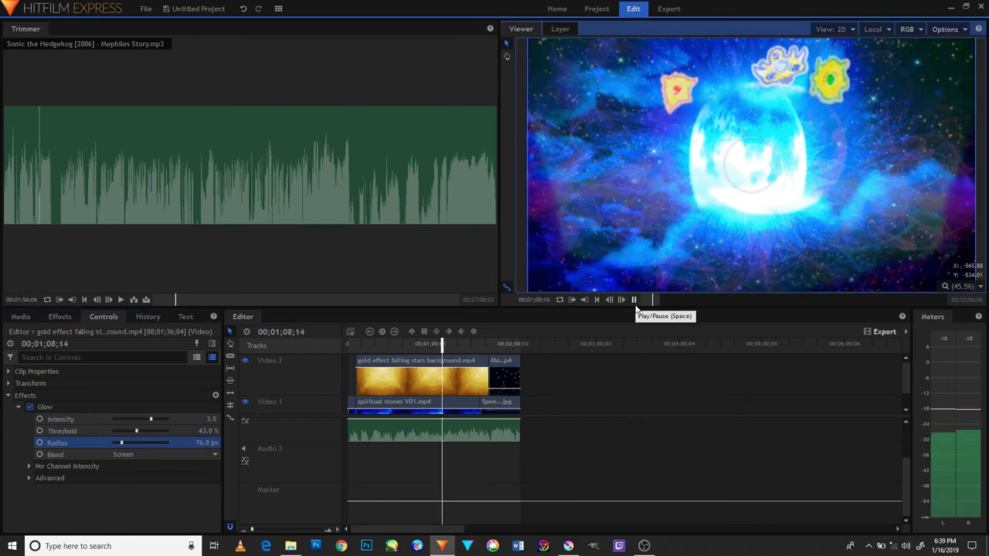
left_click(634, 300)
- Raise the per-channel glow to Red 1.22, Green 1.16, Blue 1.14
left_click(28, 466)
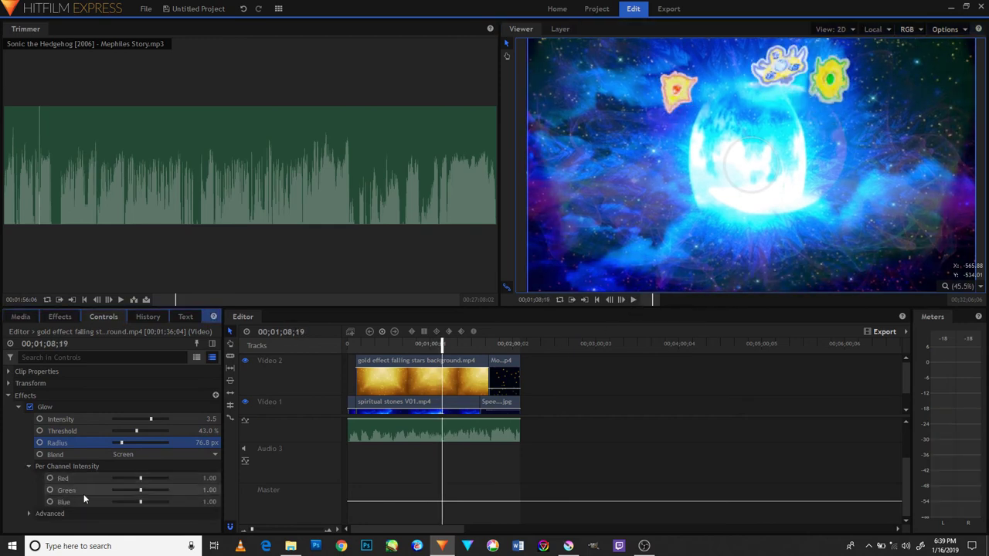
left_click_drag(141, 479, 145, 505)
left_click(633, 300)
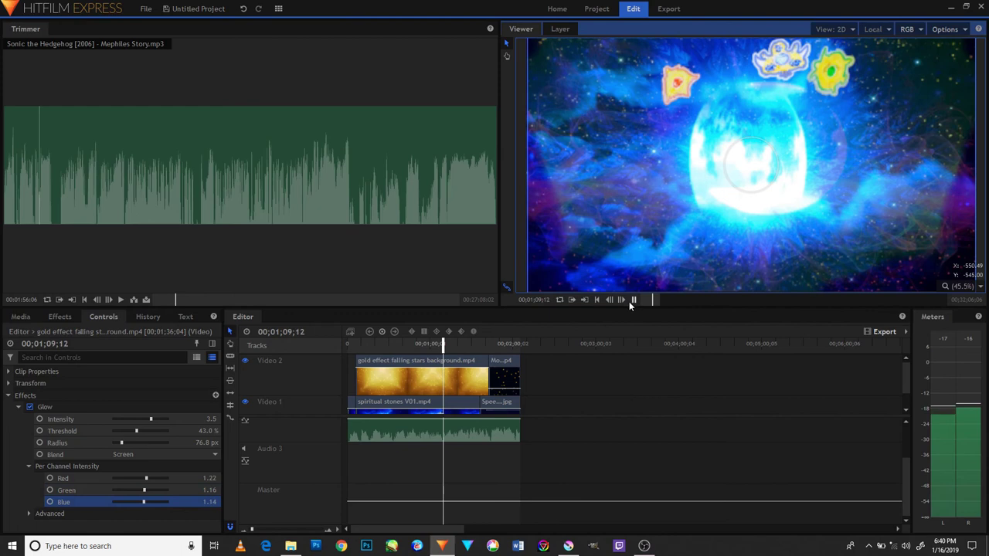
left_click(633, 300)
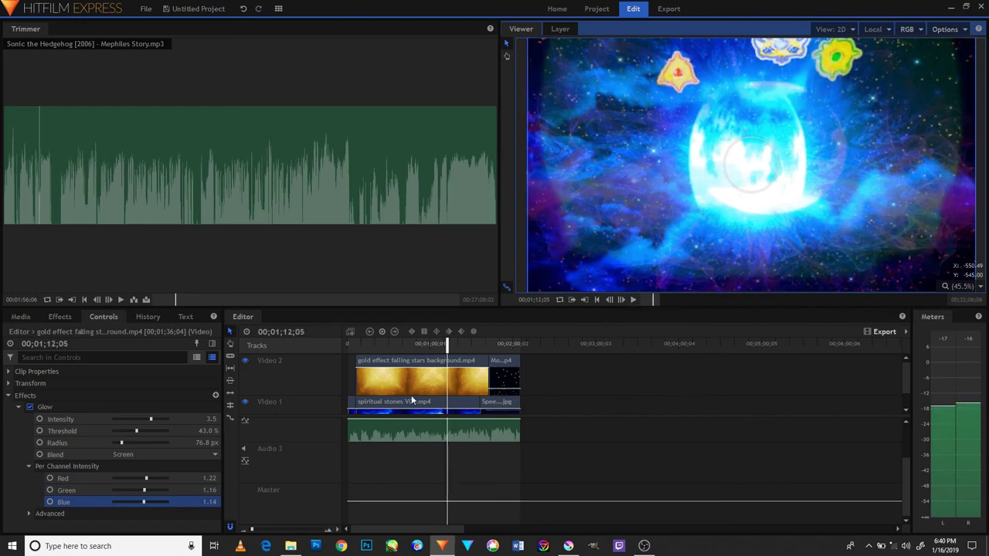
left_click(22, 408)
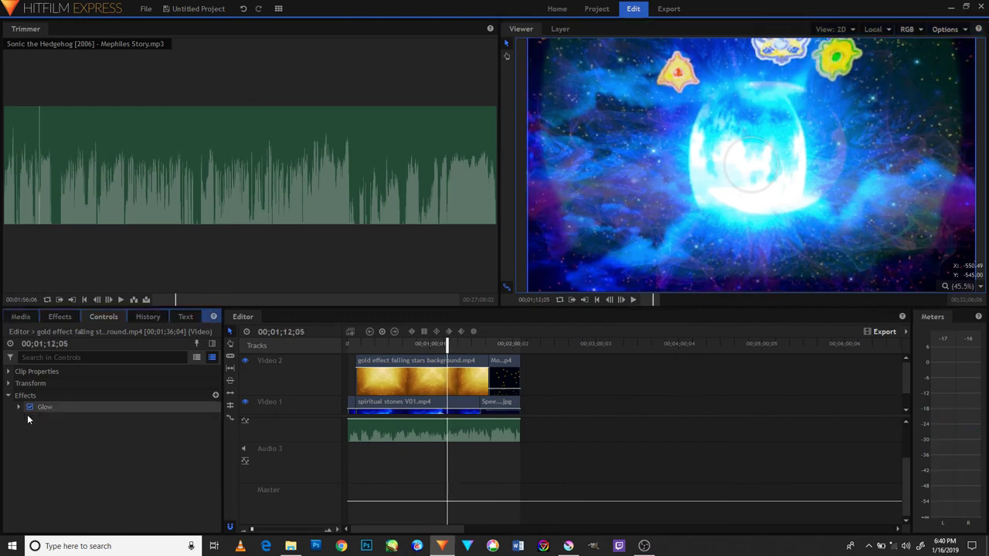
- Expand the Glow's advanced settings and review its direction and colour looping options
left_click(30, 478)
scroll(29, 476, "down", 2)
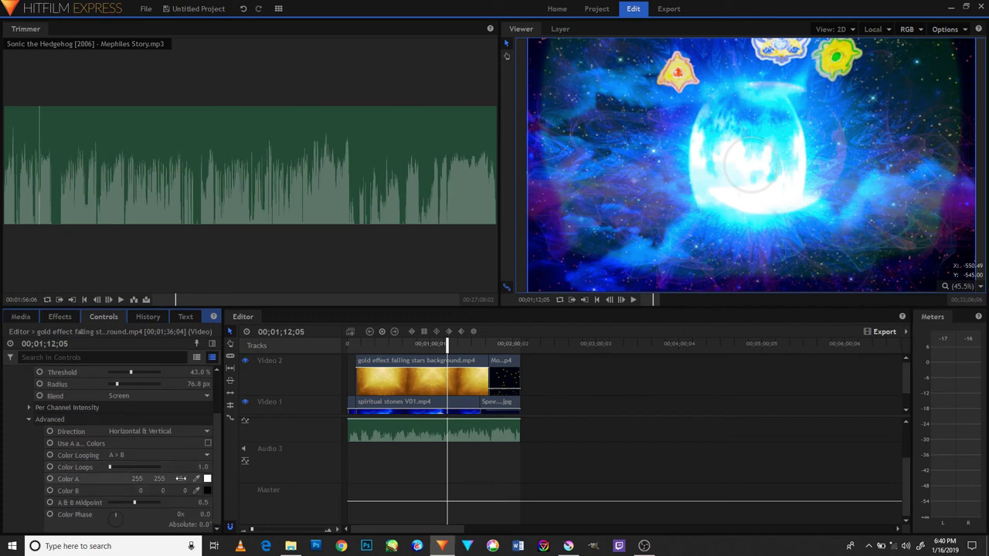
left_click(206, 432)
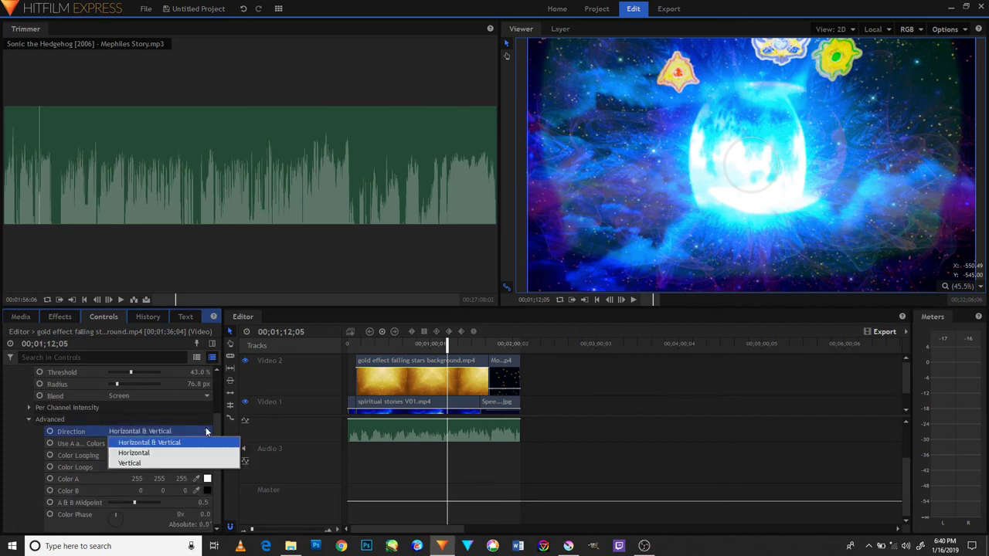
left_click(208, 455)
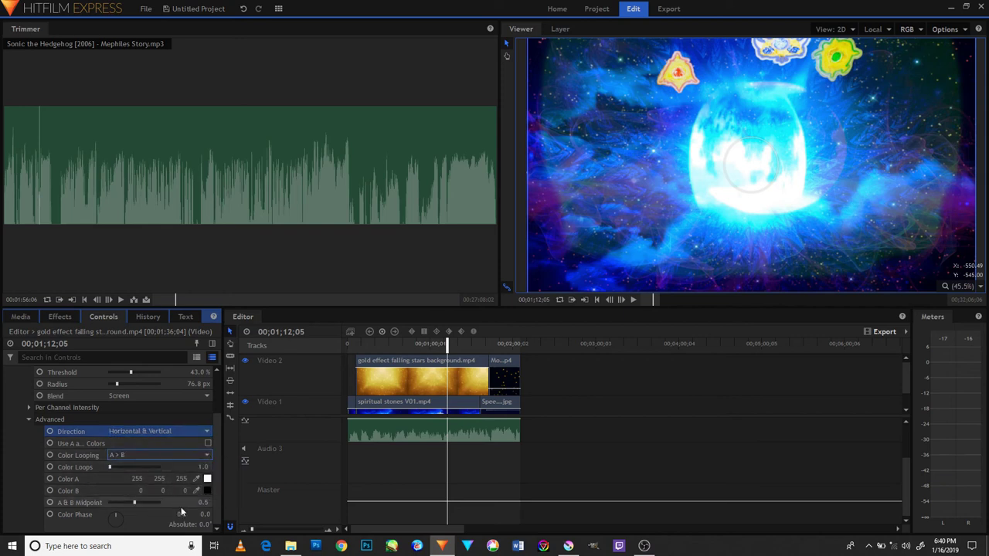
scroll(70, 448, "up", 3)
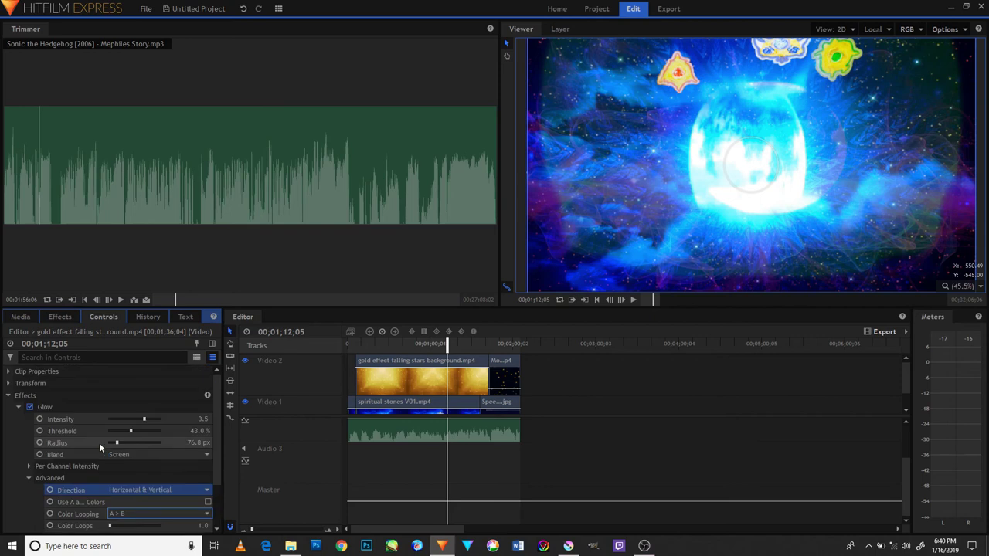
right_click(204, 395)
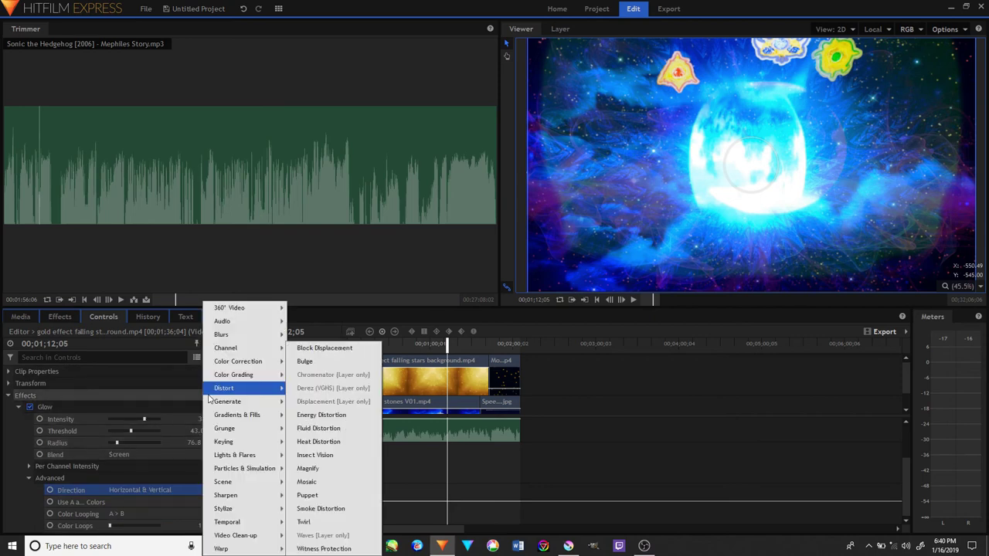
mouse_move(232, 322)
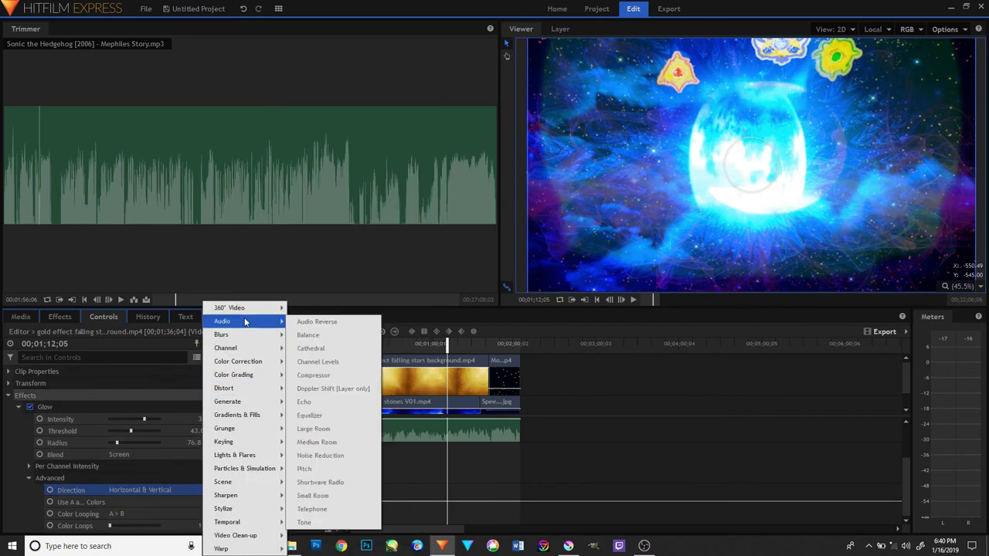
scroll(123, 483, "down", 3)
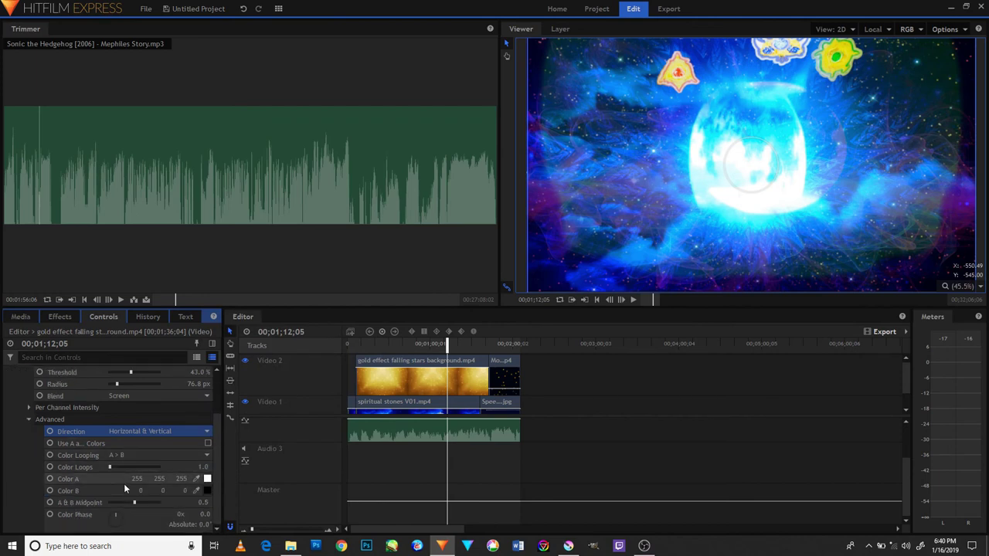
- Set Glow Color A to pure yellow (255, 255, 0) and scrub to preview it
left_click(207, 479)
left_click(473, 224)
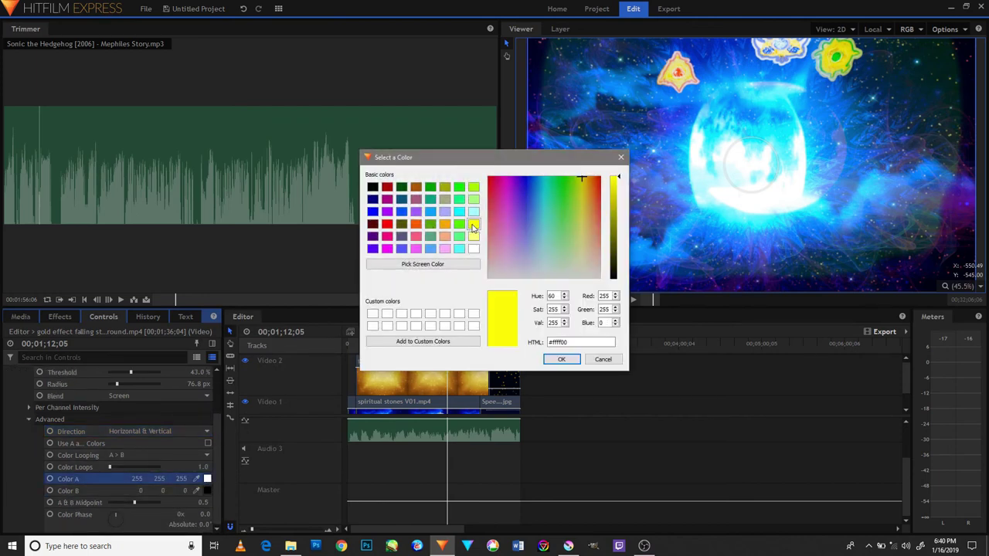
left_click(559, 360)
mouse_move(447, 344)
left_mouse_down()
mouse_move(458, 345)
mouse_move(431, 345)
left_mouse_up()
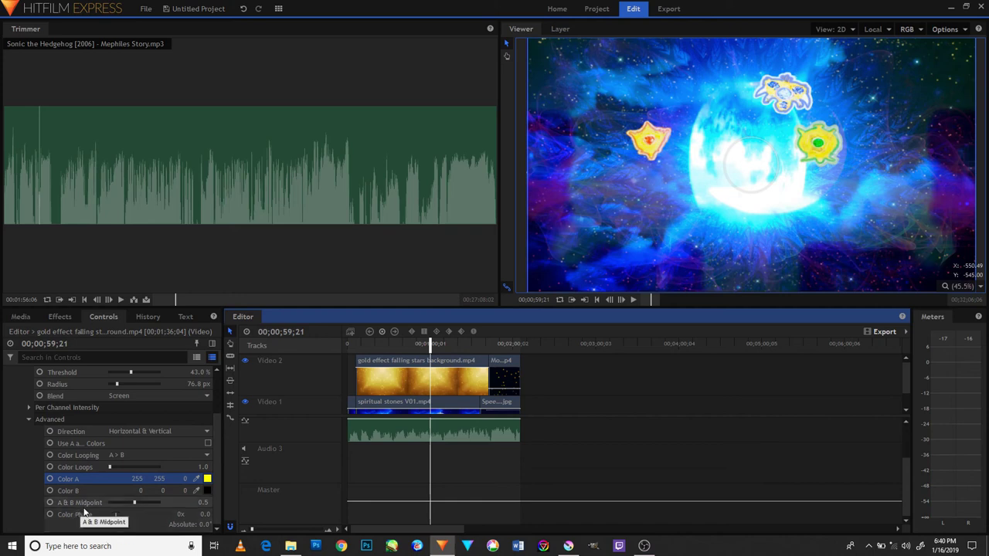
left_click(56, 465)
- Reopen the Glow effect's advanced settings to reach the Color B swatch
left_click(29, 467)
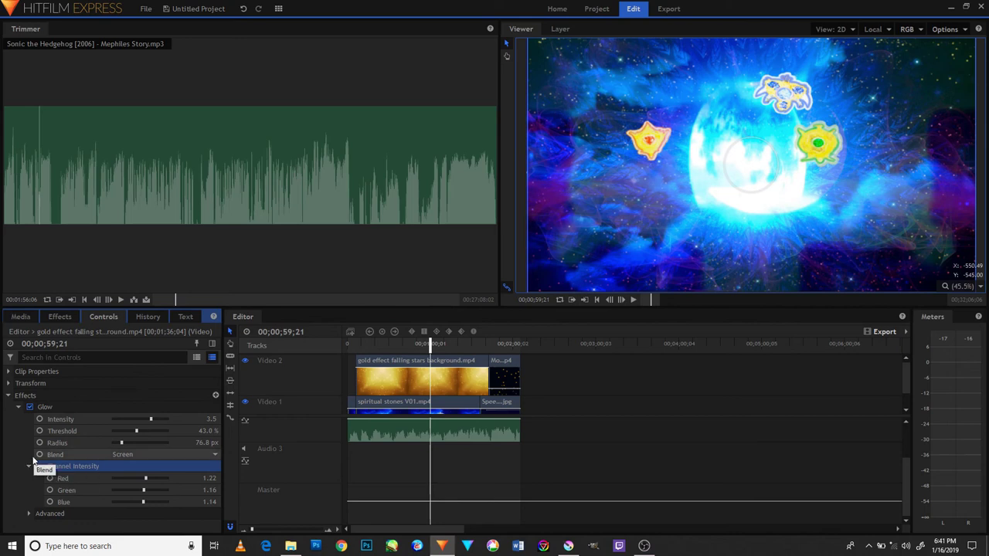
left_click(28, 466)
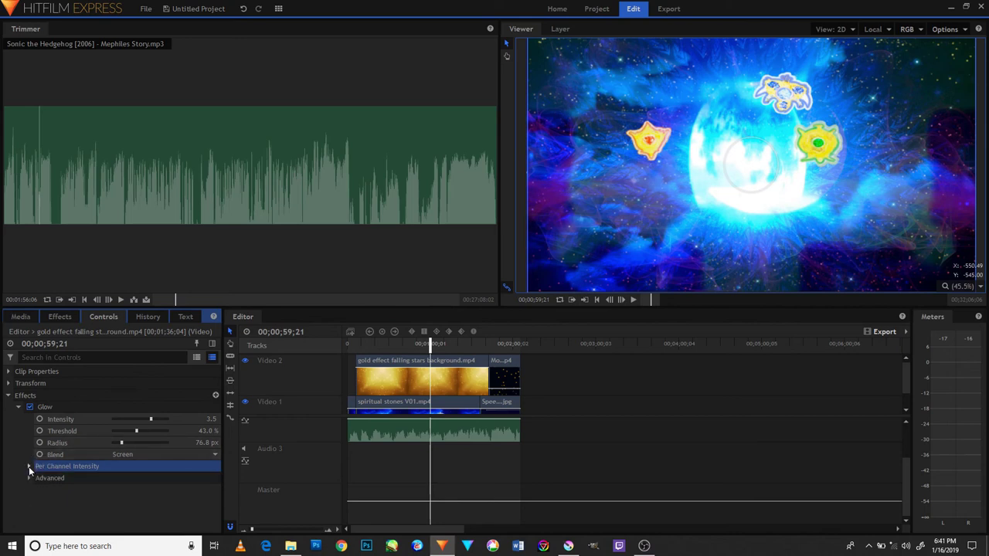
left_click(18, 407)
left_click(216, 396)
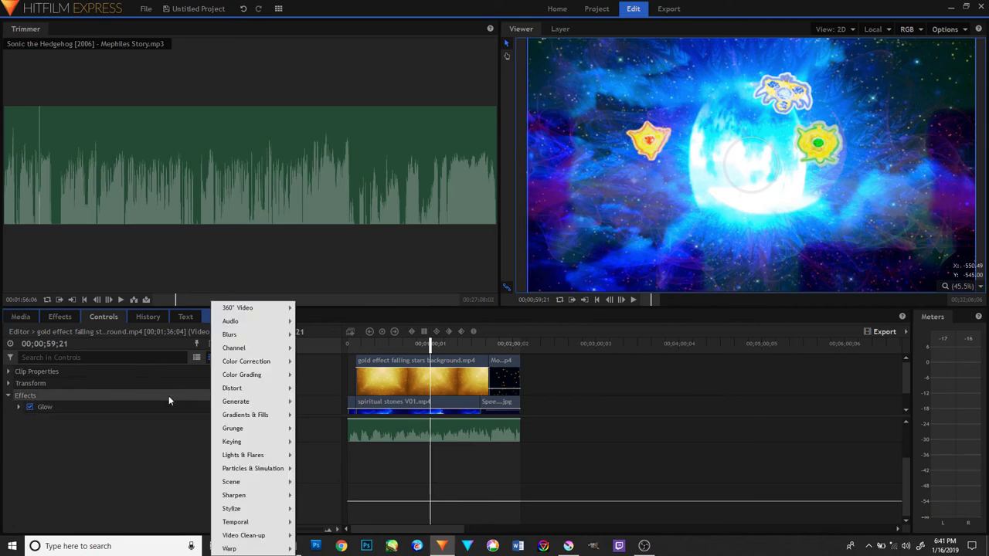
left_click(19, 407)
left_click(28, 467)
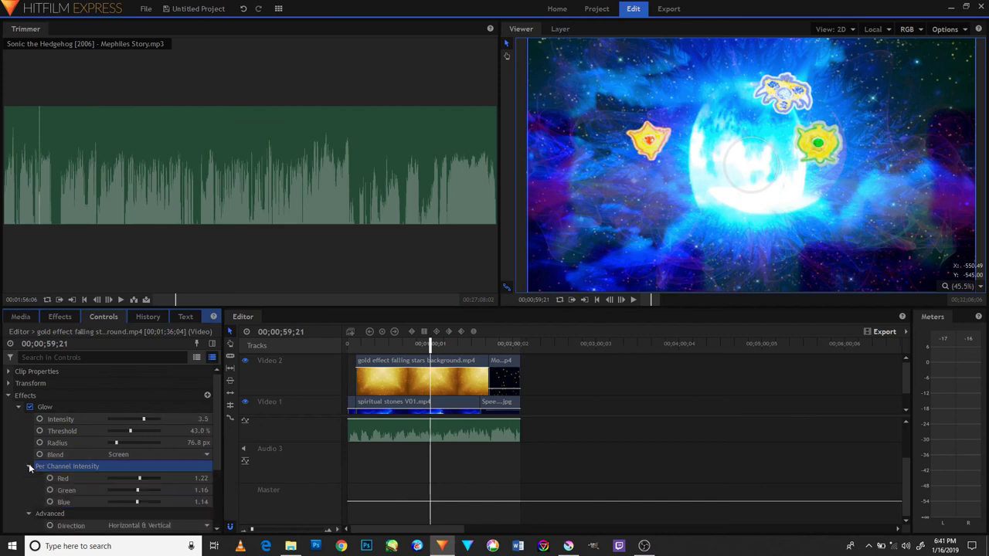
scroll(29, 464, "down", 3)
- Set Glow Color B to cyan (85, 255, 255) and start playback to preview
left_click(207, 492)
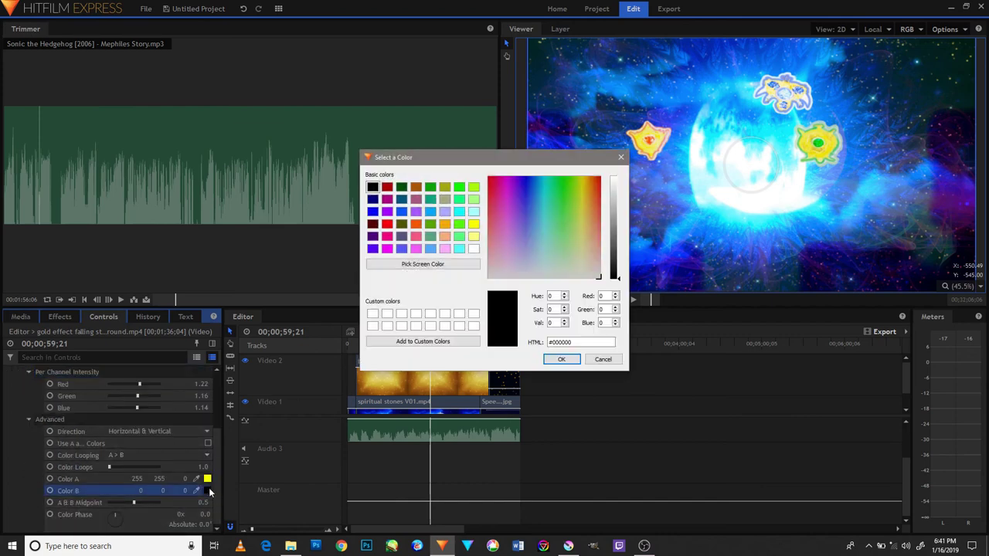
left_click(459, 249)
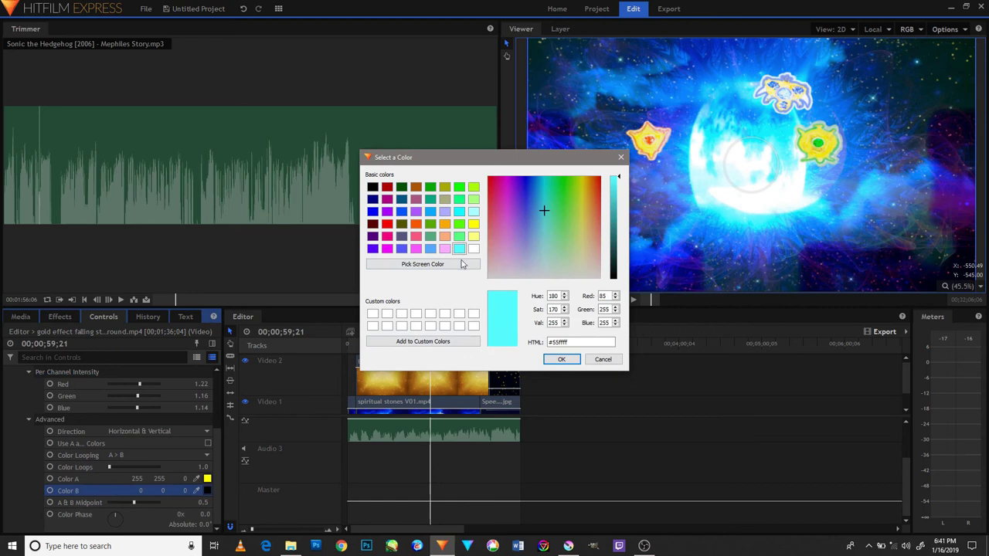
left_click(562, 360)
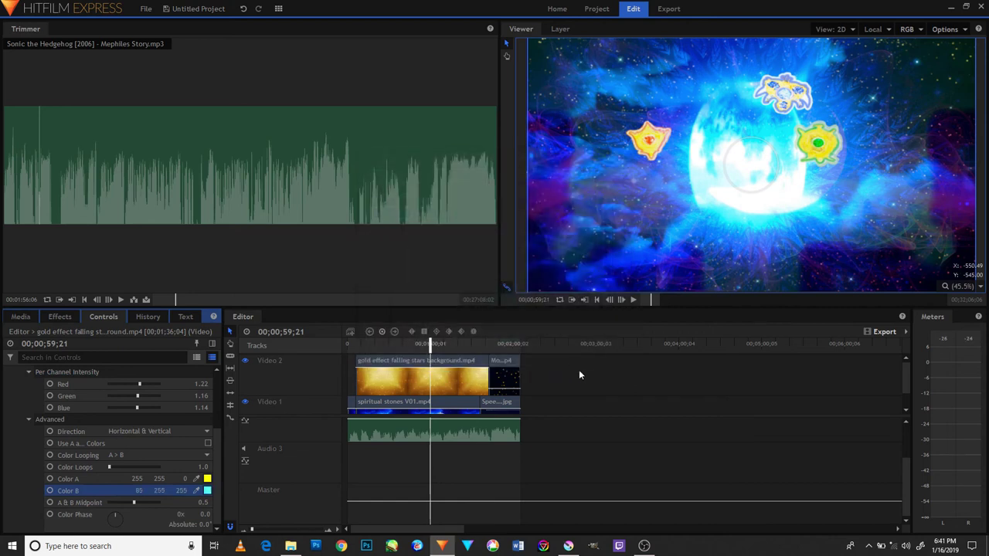
left_click(632, 301)
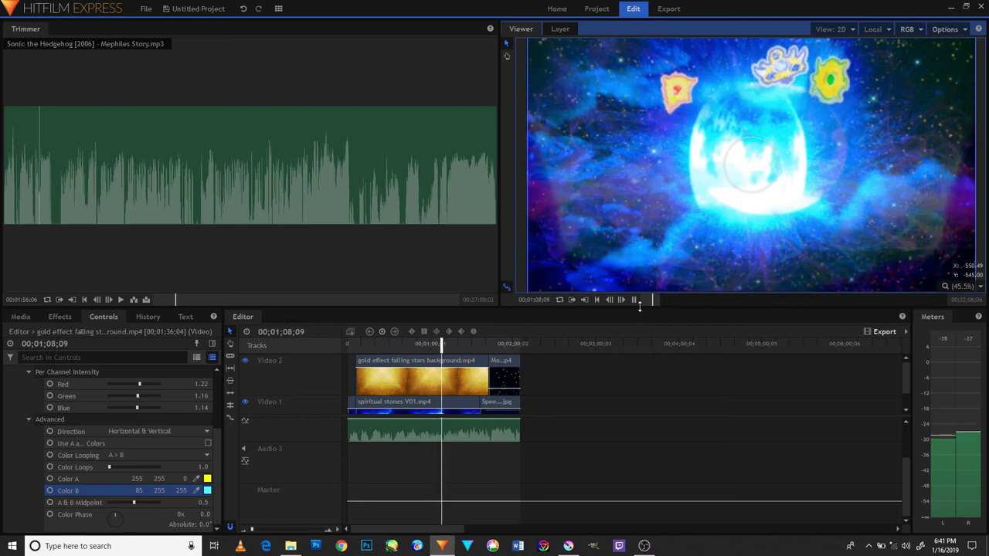
- Pause the preview and review the clip's Glow and Transform controls
left_click(632, 300)
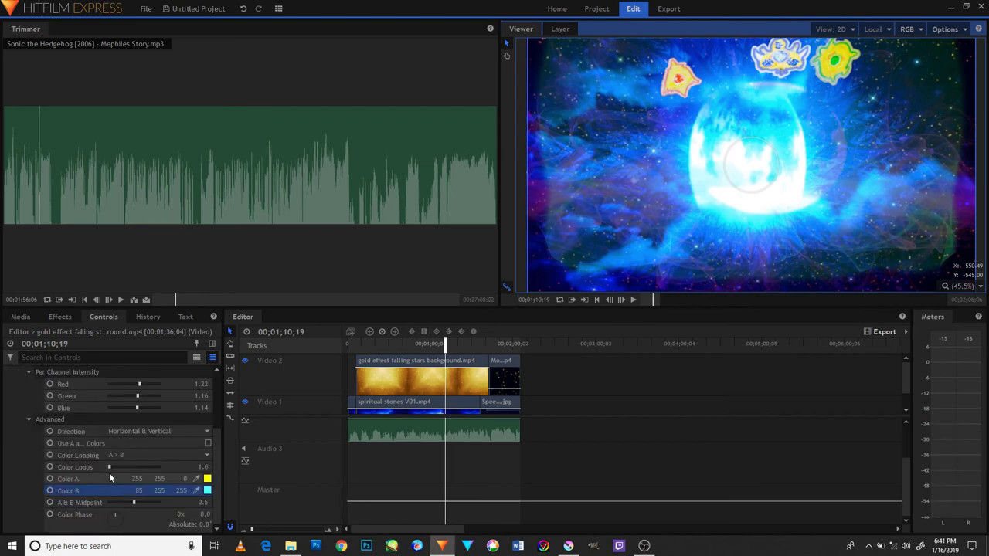
scroll(179, 457, "up", 2)
scroll(179, 457, "up", 2)
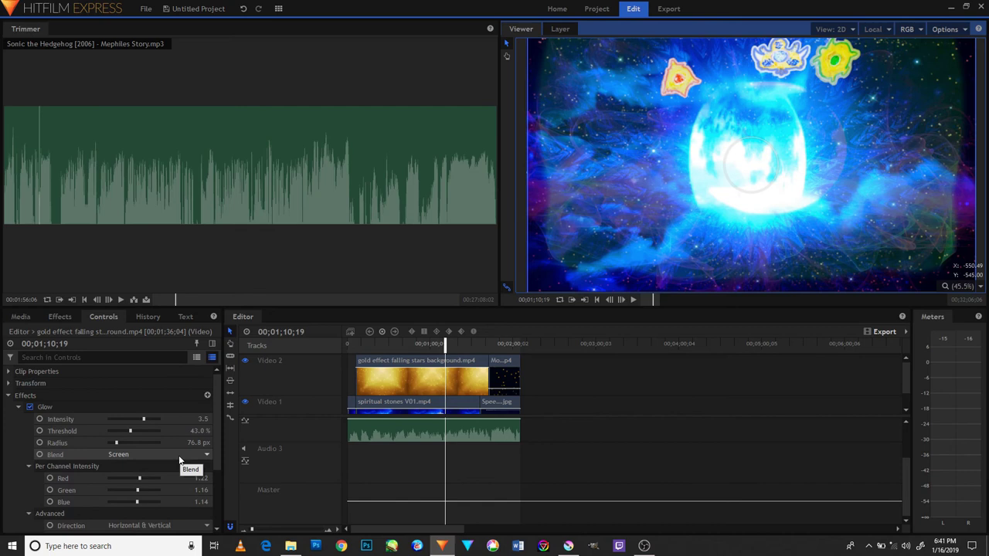
left_click(208, 398)
left_click(23, 429)
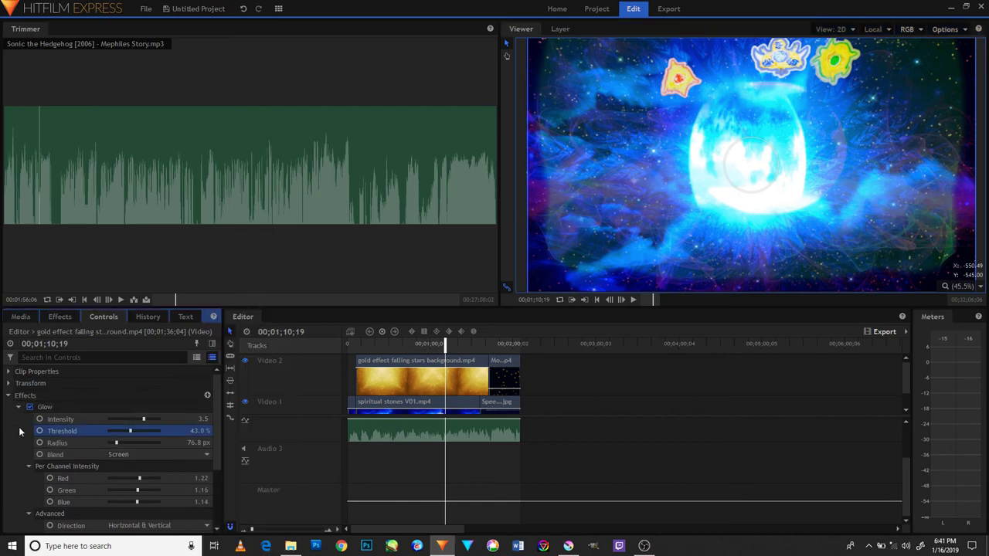
left_click(10, 384)
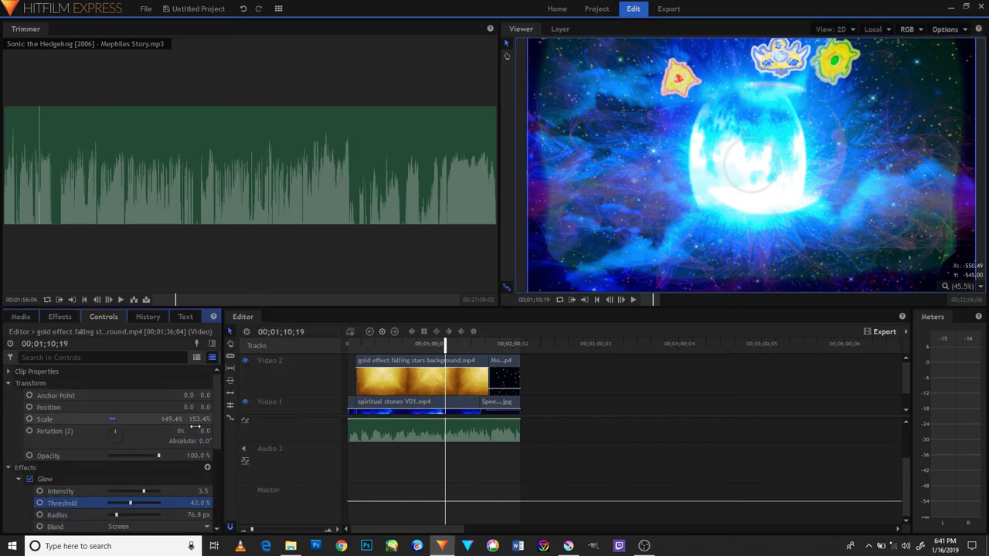
scroll(194, 443, "down", 3)
scroll(200, 449, "down", 3)
scroll(203, 455, "down", 2)
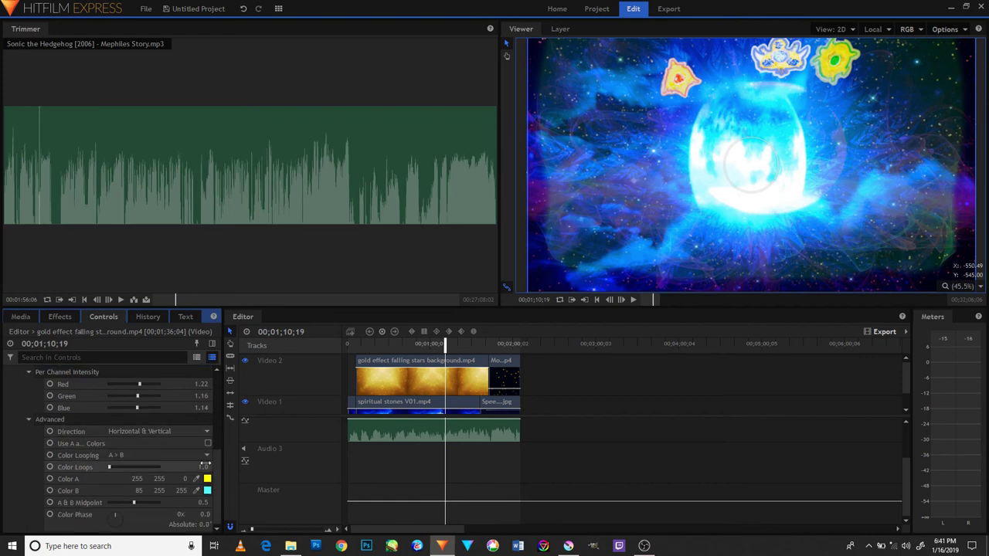
scroll(203, 464, "up", 8)
scroll(205, 461, "down", 7)
scroll(202, 455, "up", 5)
scroll(198, 472, "up", 3)
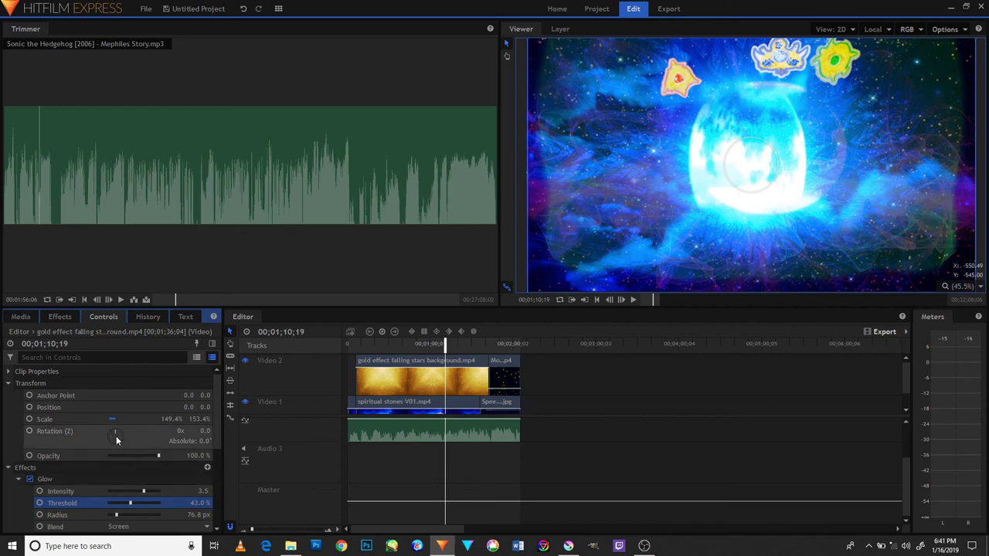
scroll(196, 435, "down", 5)
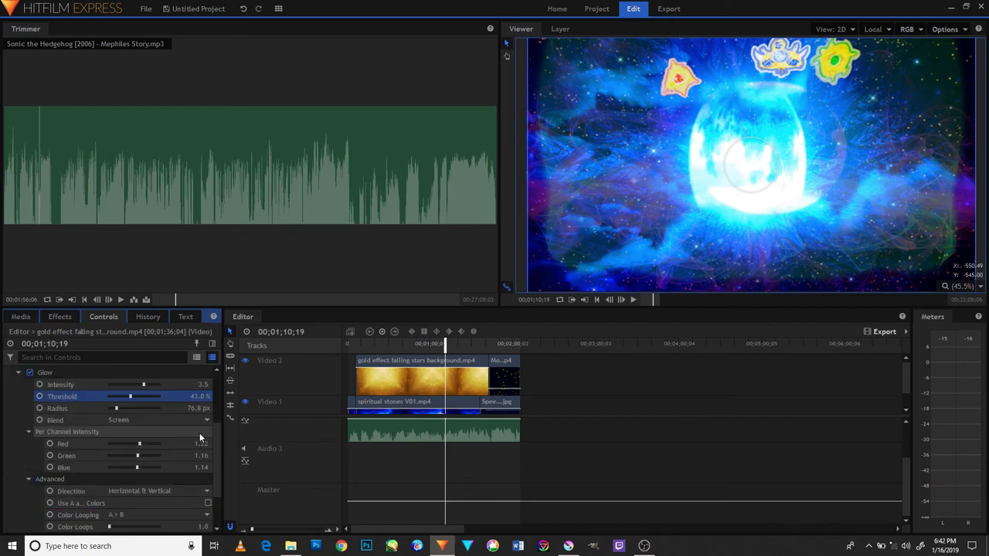
- Collapse the Glow, effects list and Transform settings and return to the Effects library
left_click(18, 372)
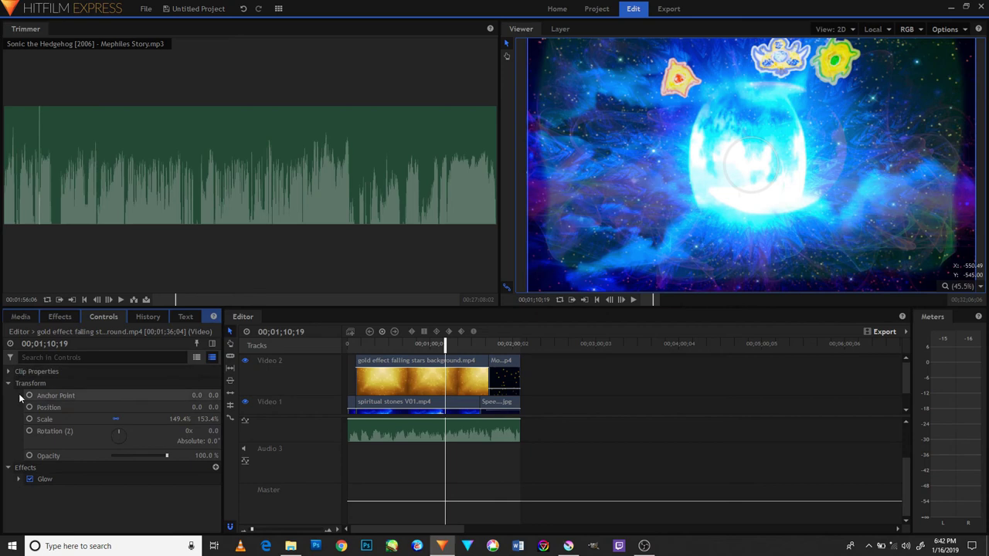
left_click(8, 467)
left_click(9, 384)
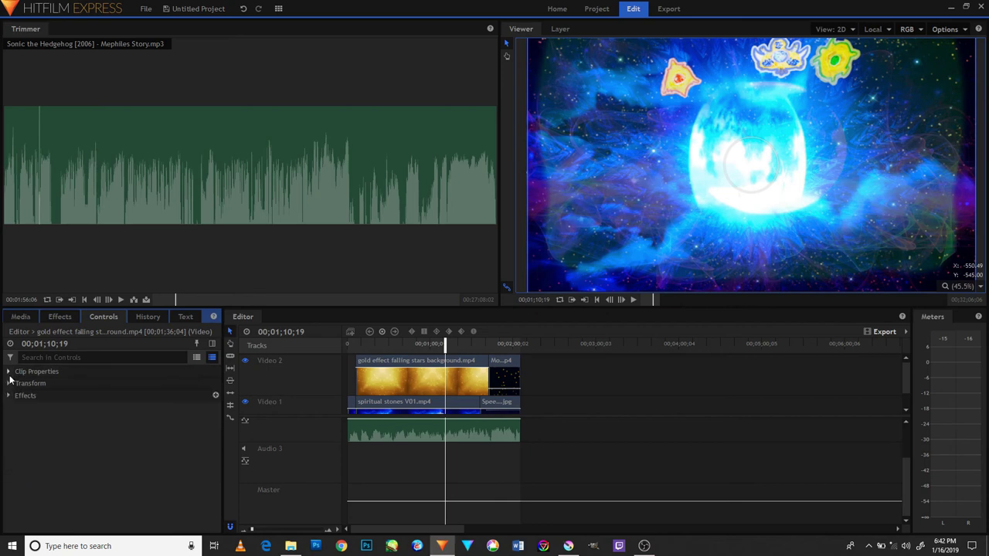
left_click(65, 318)
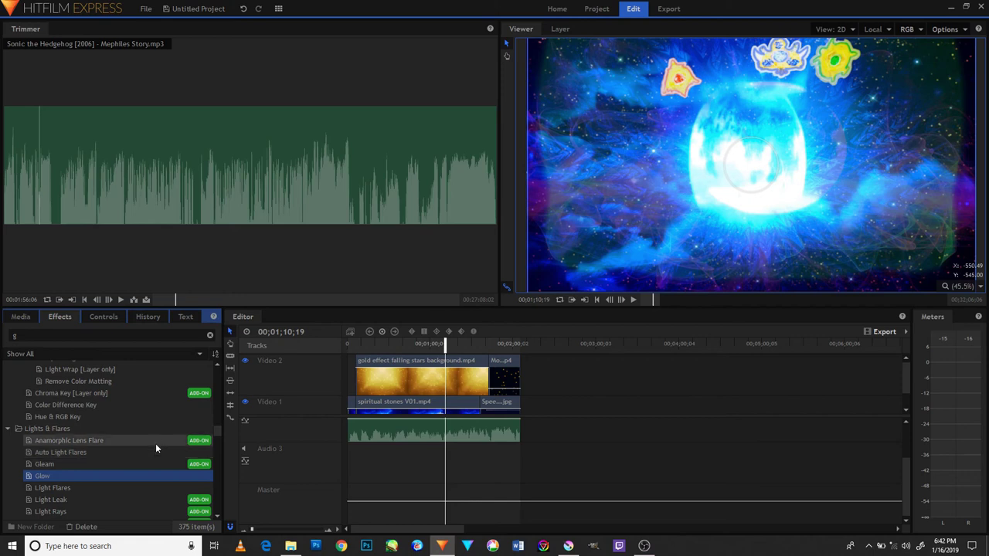
- Apply Light Flares to the Moving Stars clip and centre the flare over the Sonic logo
left_click(142, 487)
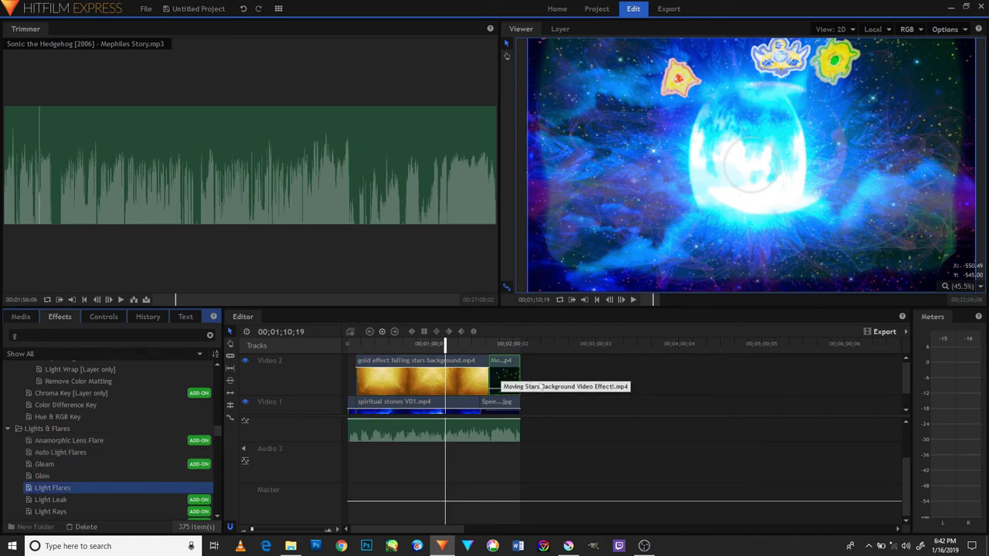
left_click_drag(207, 450, 510, 378)
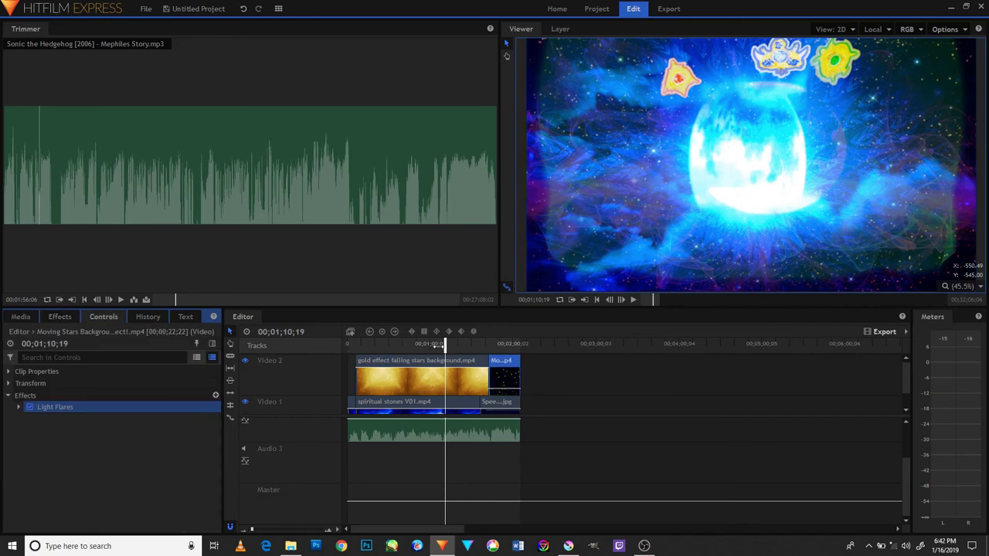
left_click_drag(438, 346, 498, 349)
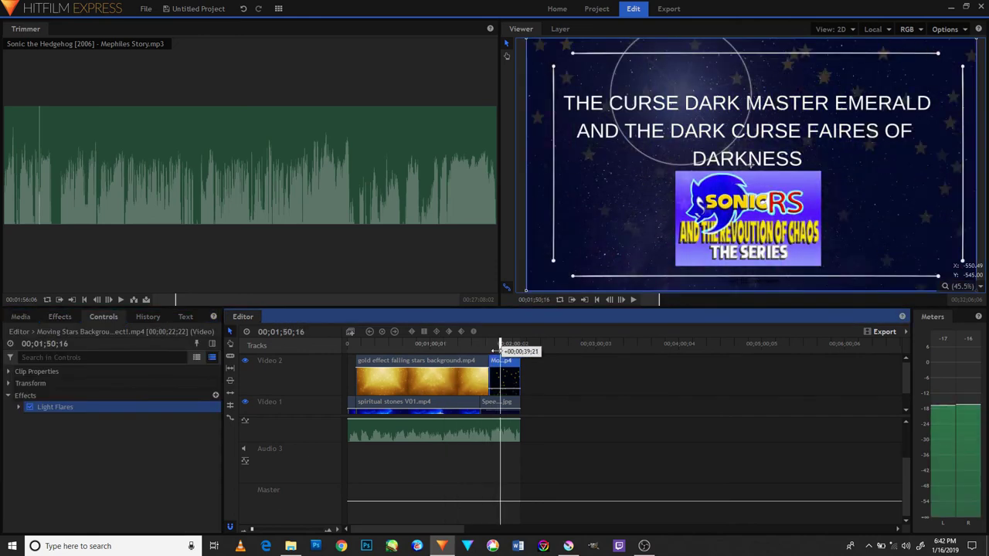
left_click_drag(698, 100, 754, 216)
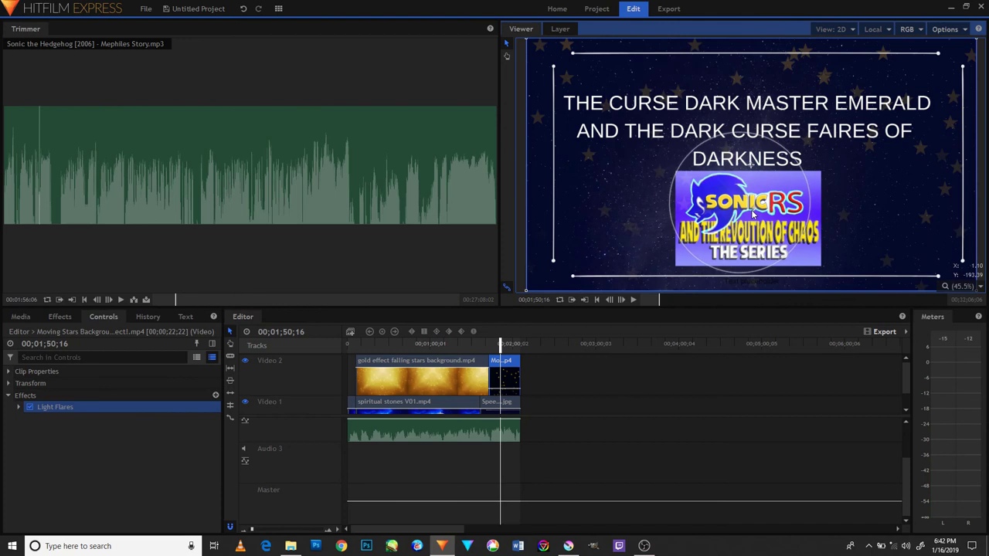
- Set the flare's Intensity to 3.35, Scale to 1000 px, raise Gamma, and Saturation to 1.46
left_click(19, 409)
mouse_move(123, 454)
left_mouse_down()
mouse_move(148, 455)
mouse_move(118, 466)
left_mouse_up()
left_click(28, 490)
mouse_move(120, 456)
left_mouse_down()
mouse_move(147, 470)
mouse_move(112, 504)
left_mouse_up()
left_click(28, 503)
- Set the flare hotspot Scale to 0.80 and Rays Length Scale to 1.80
scroll(74, 500, "down", 1)
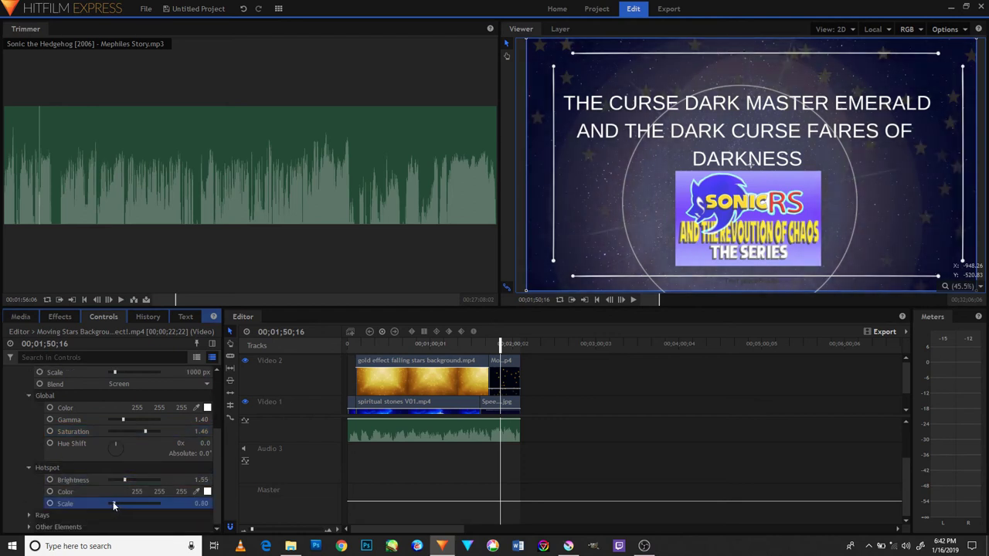
left_click(29, 515)
scroll(46, 502, "down", 2)
left_click_drag(119, 456, 118, 467)
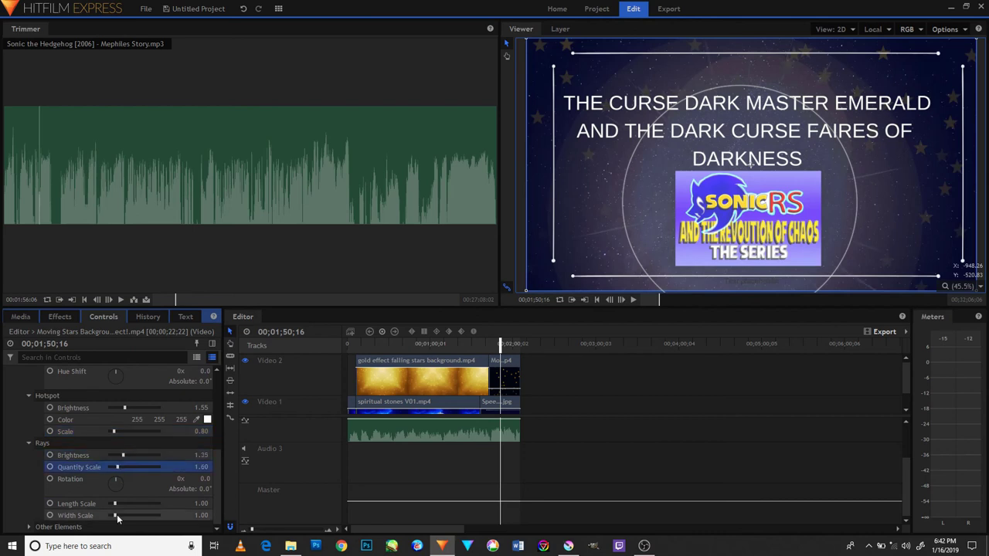
left_click_drag(116, 504, 136, 515)
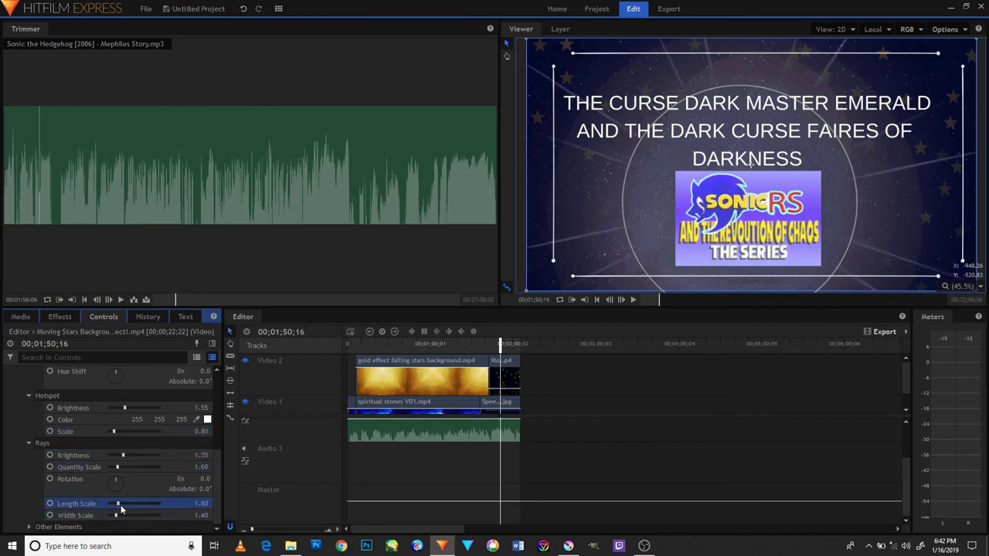
- Give the flare's Other Elements Brightness 2.15, Scale 0.20 and a yellow colour
left_click(29, 527)
scroll(45, 507, "down", 1)
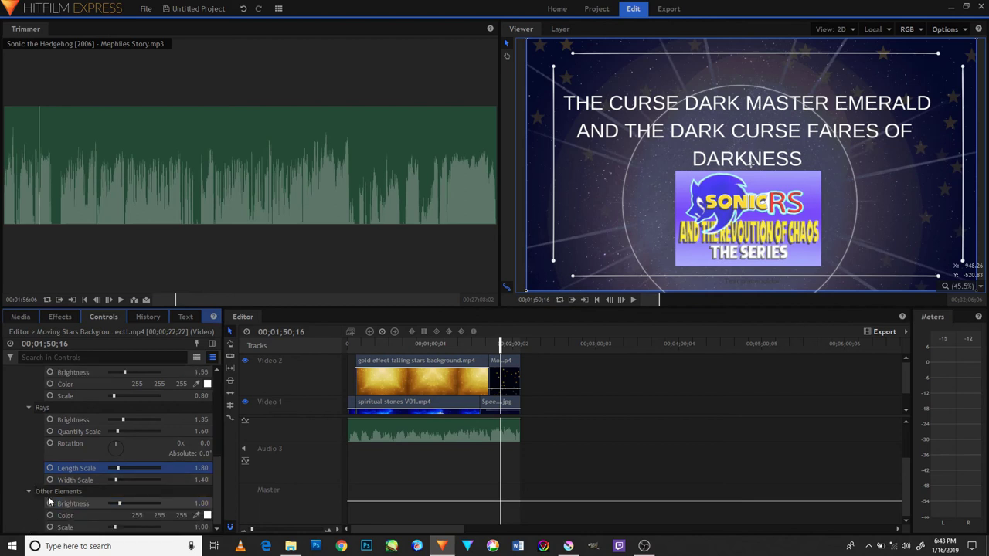
left_click_drag(126, 503, 114, 528)
left_click(110, 527)
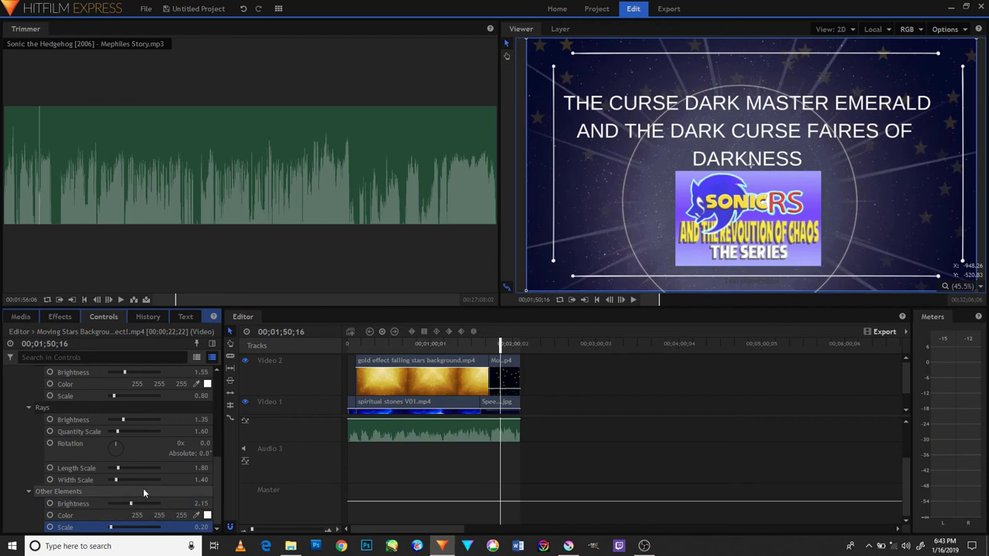
left_click(207, 516)
left_click(474, 223)
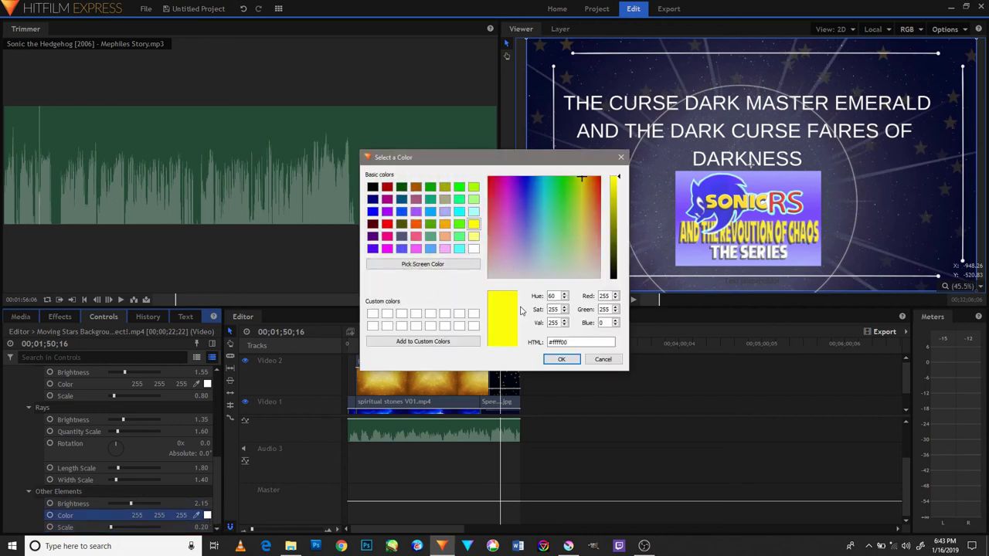
left_click(560, 359)
- Preview the flare, check its pivot and hotspot positions, and move the playhead back about five seconds
left_click(632, 300)
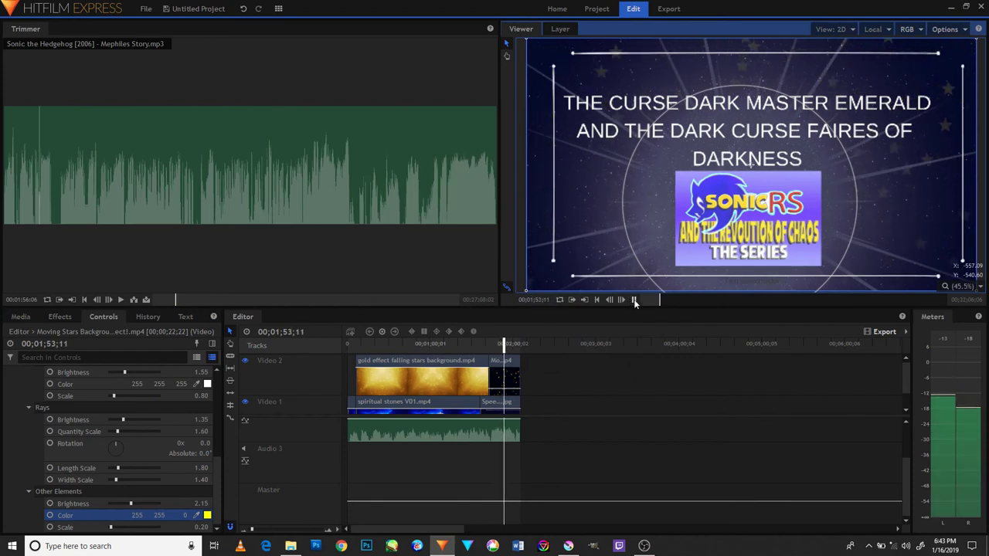
left_click(634, 299)
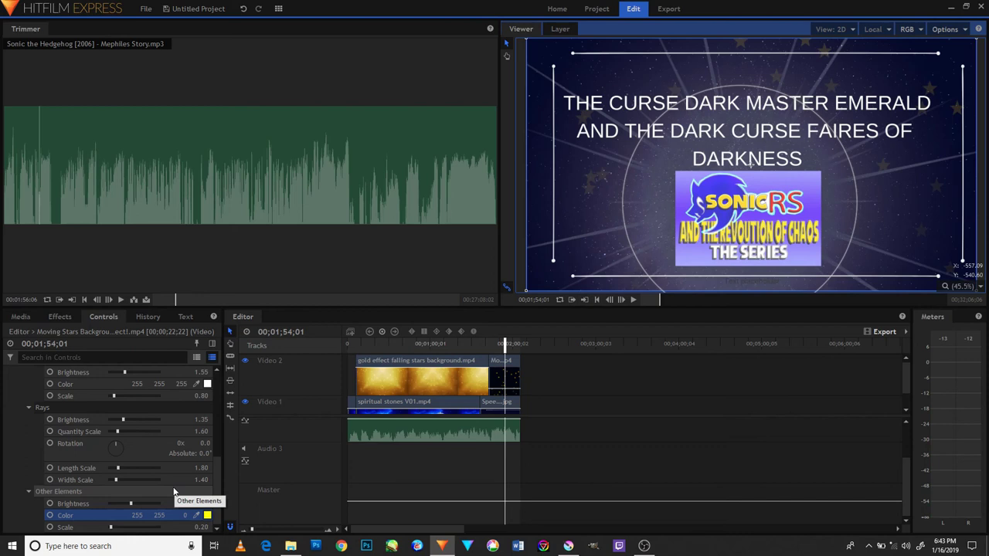
scroll(147, 483, "up", 10)
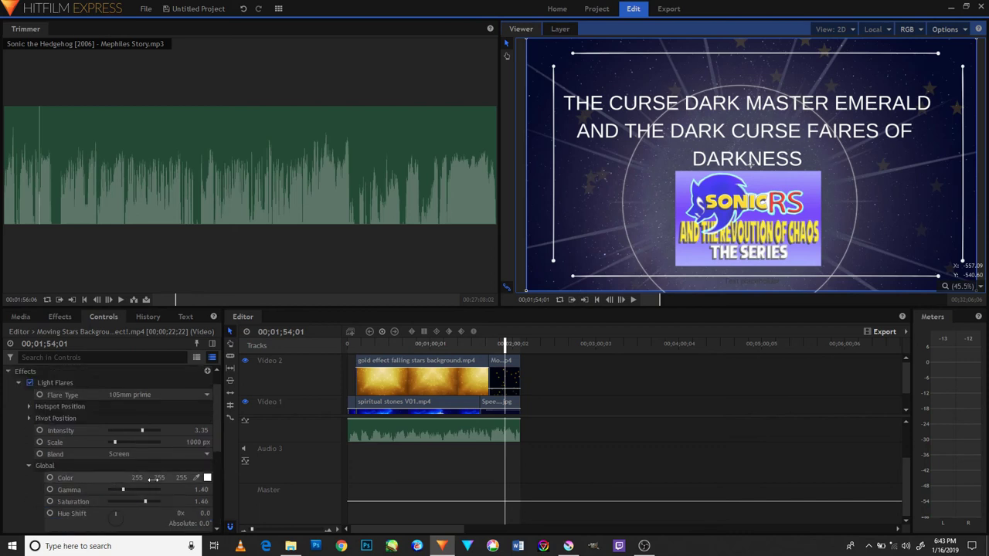
left_click(28, 418)
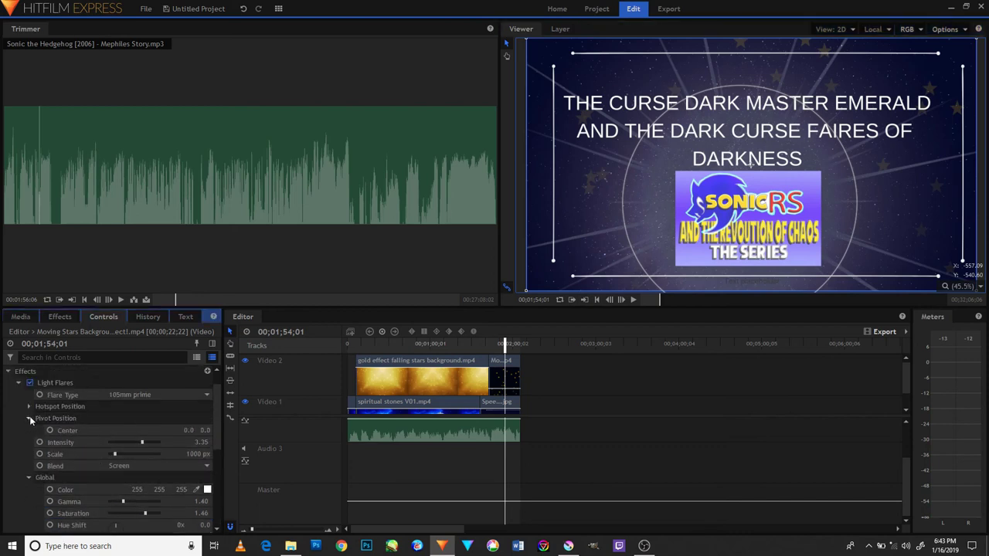
left_click(29, 407)
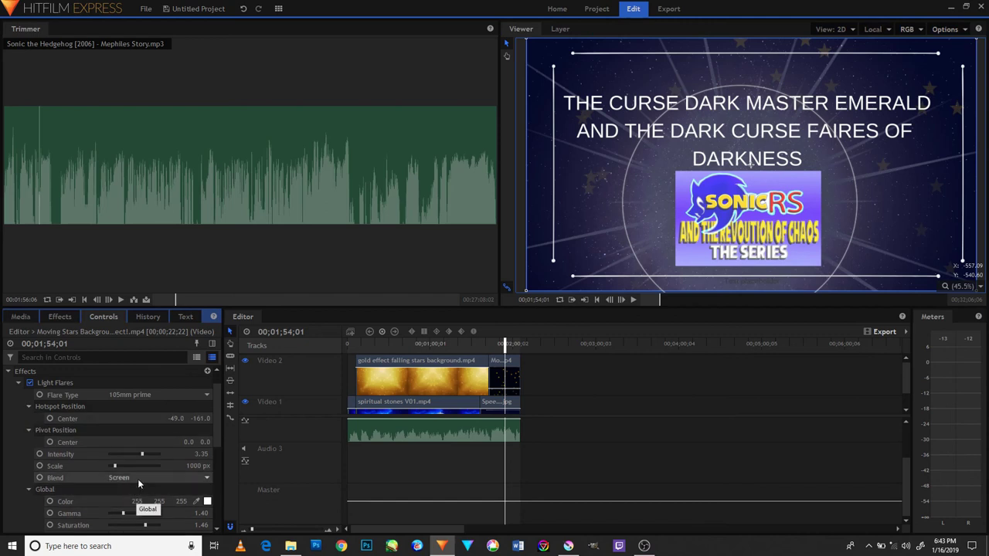
scroll(173, 456, "down", 5)
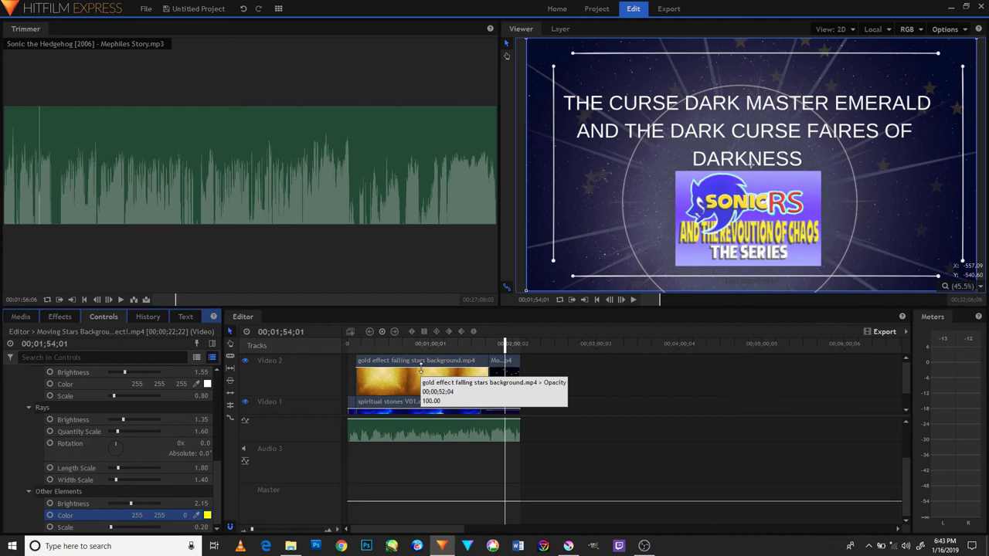
left_click_drag(499, 344, 331, 358)
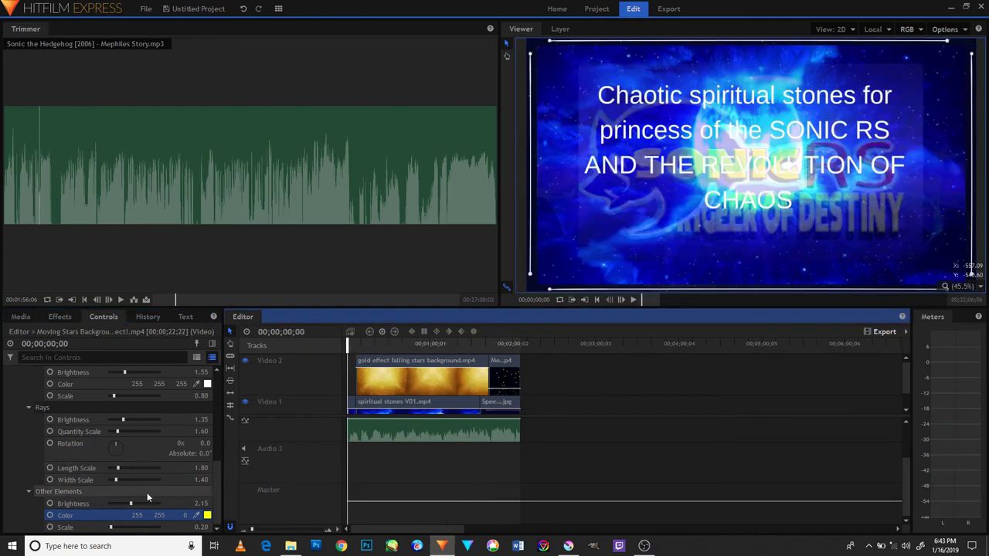
- Apply Auto Light Flares to the opening Speed paints image clip and preview it
left_click(66, 317)
scroll(102, 464, "down", 1)
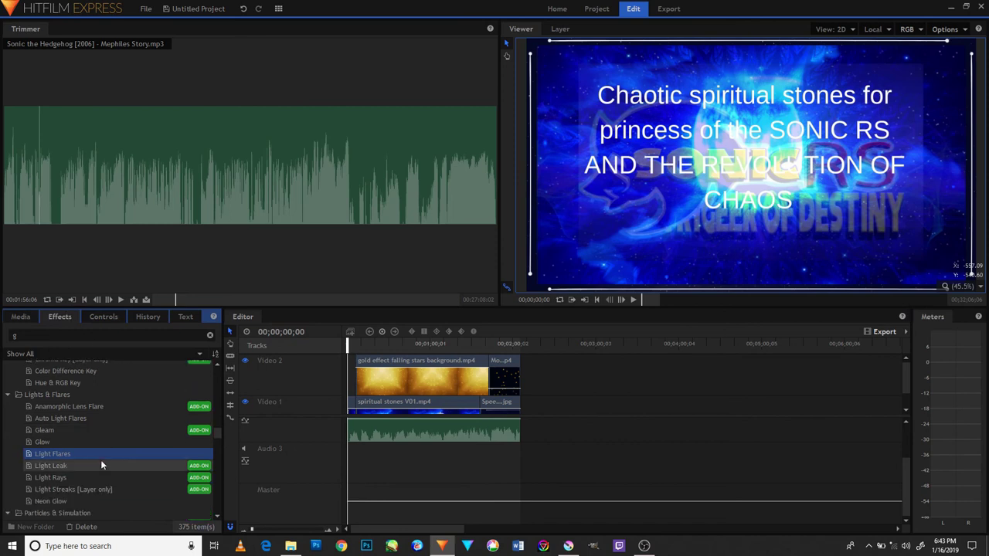
left_click(139, 417)
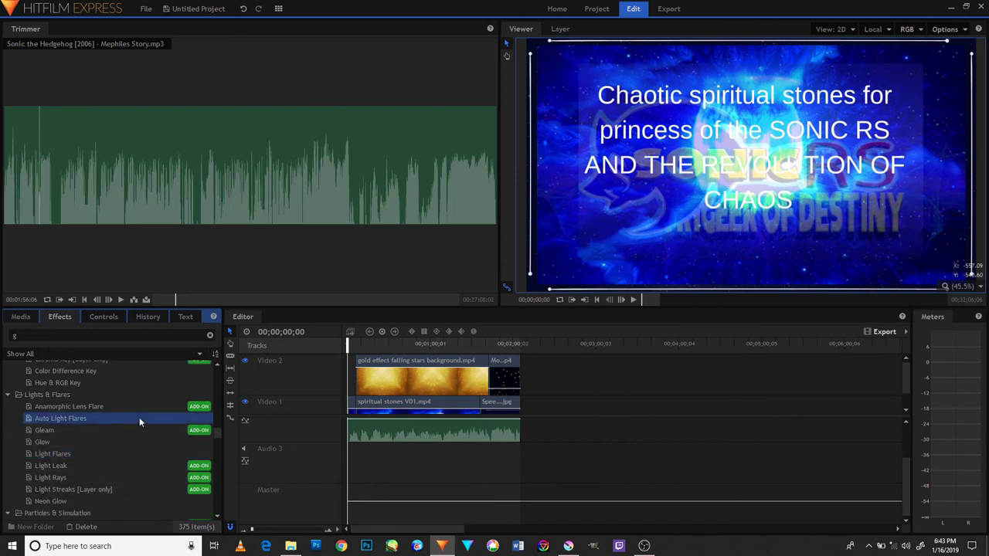
scroll(284, 413, "down", 1)
scroll(309, 424, "down", 1)
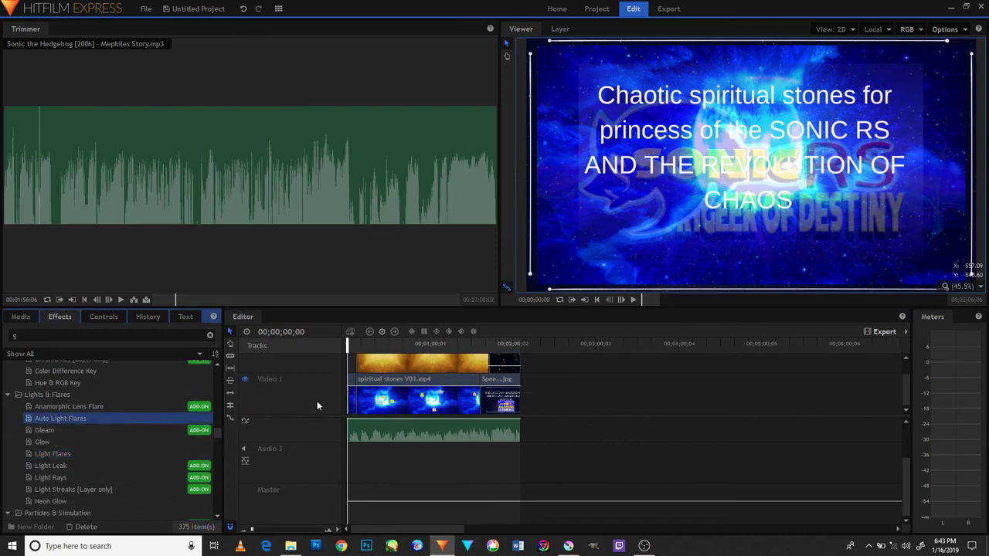
left_click(252, 532)
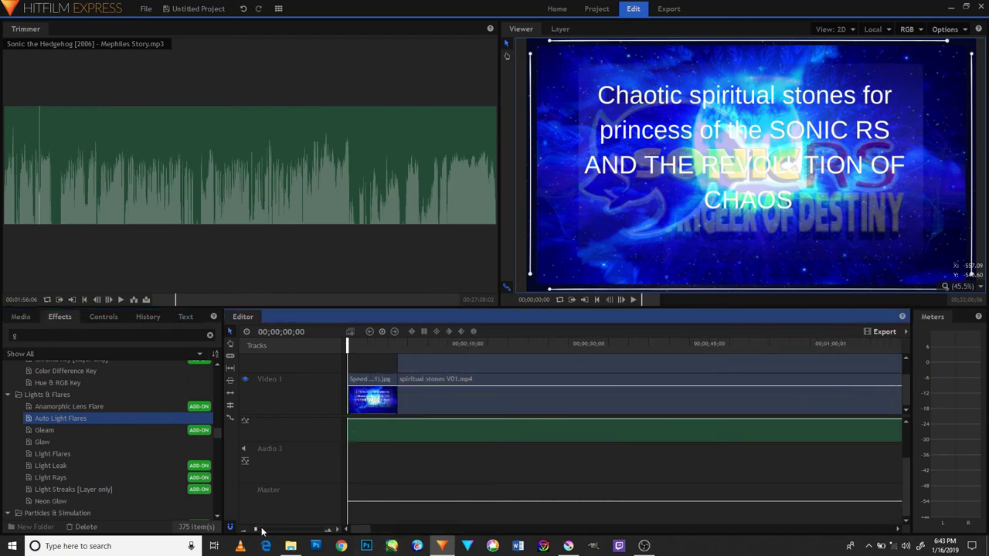
left_click_drag(371, 394, 375, 396)
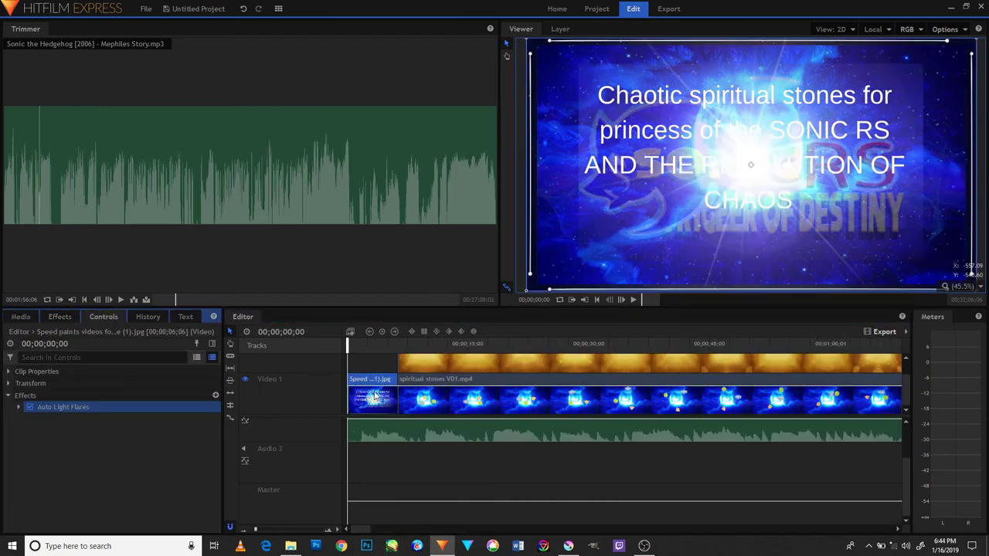
left_click(631, 299)
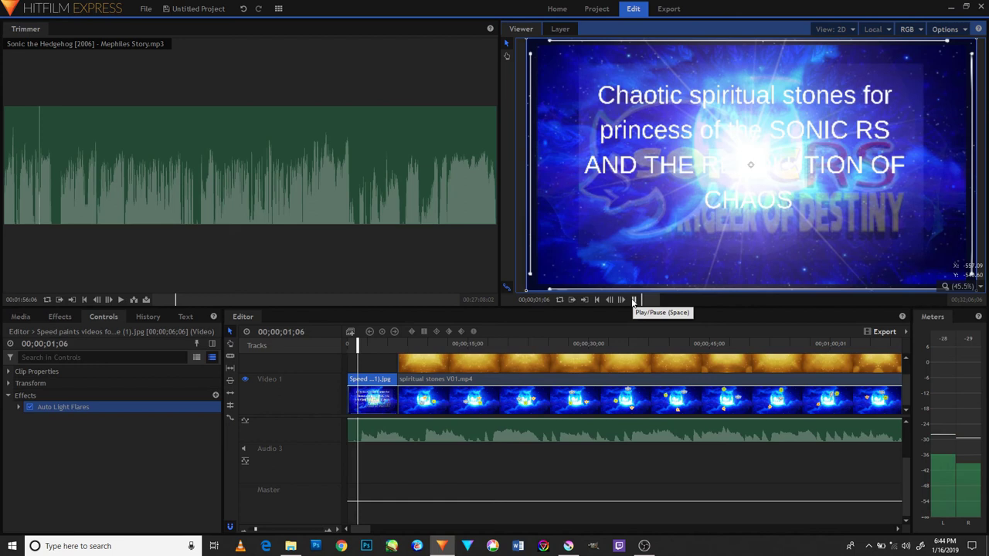
- Set the flare's scale to 1.10, tint it light pink (255, 170, 255), and saturation about 1.60
left_click(17, 407)
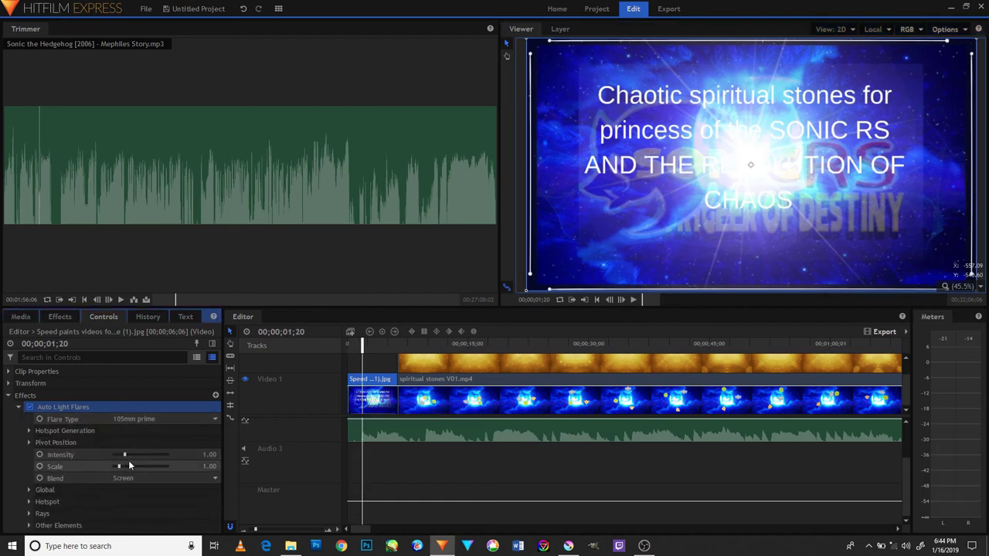
left_click_drag(126, 453, 124, 455)
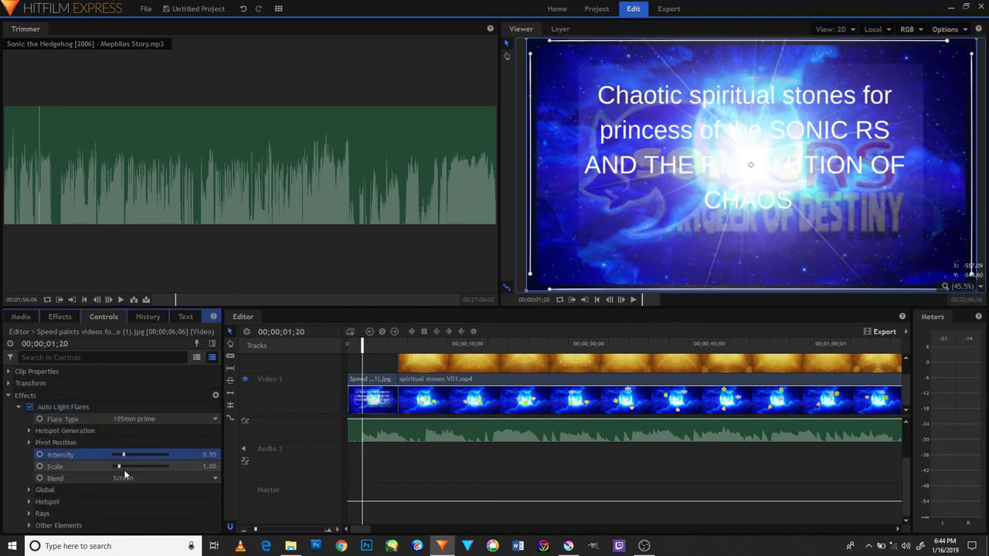
left_click(121, 467)
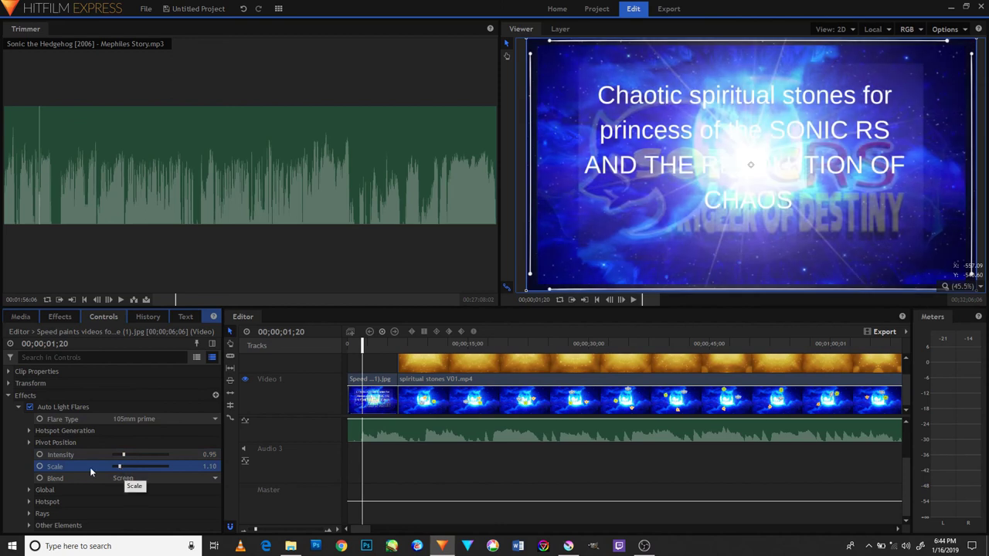
left_click(29, 490)
scroll(115, 464, "down", 2)
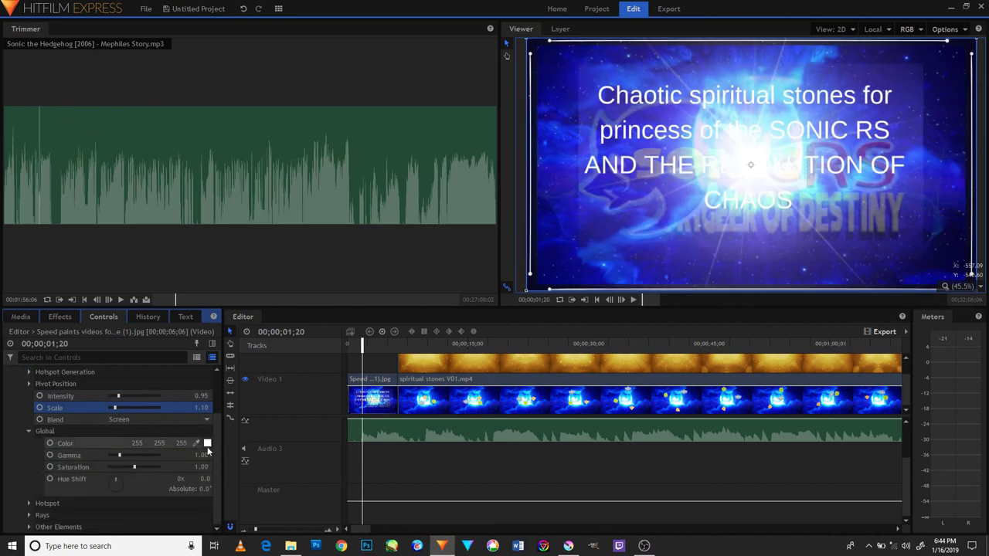
left_click(207, 442)
left_click(445, 249)
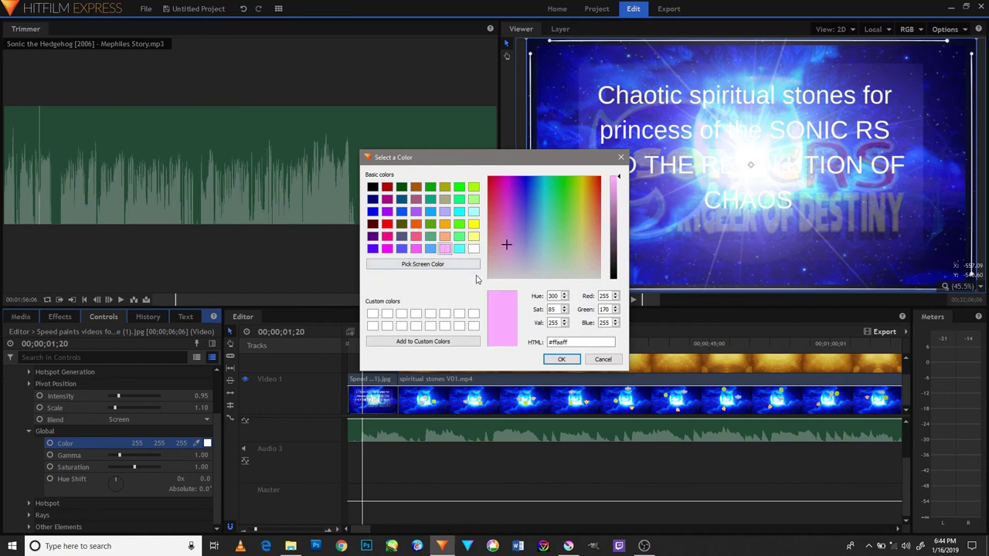
left_click(553, 361)
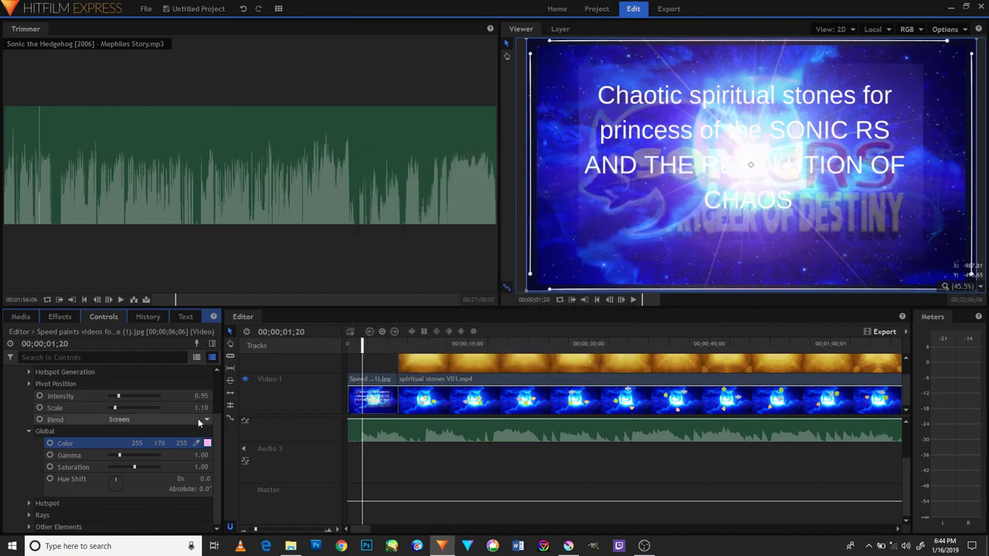
left_click_drag(135, 466, 149, 463)
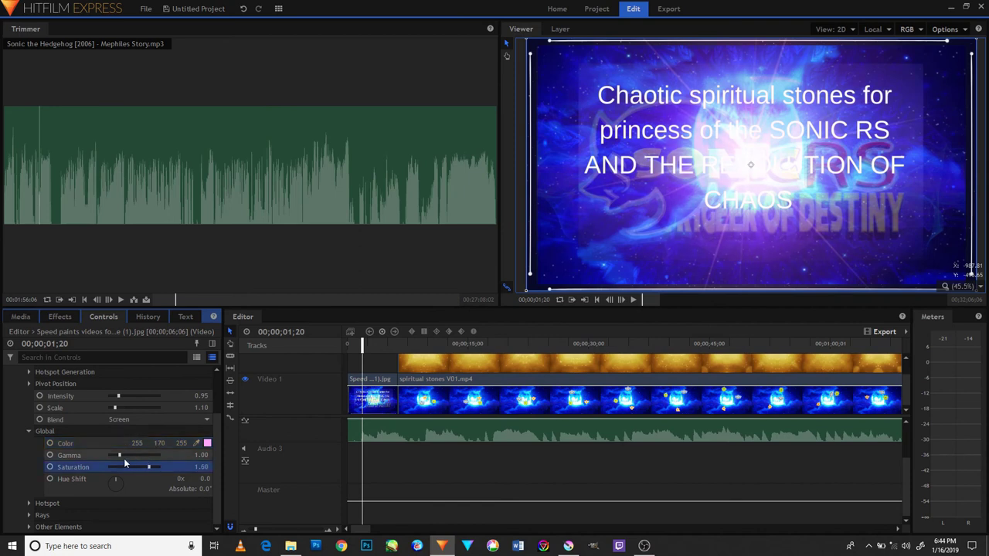
left_click(123, 456)
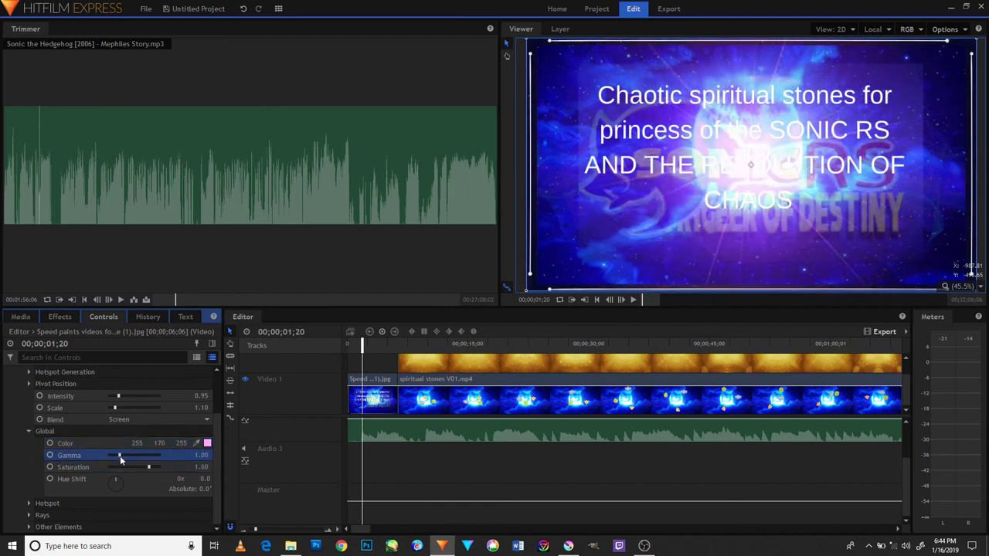
- Brighten the flare hotspot to 1.45 and brighten and lengthen its rays
left_click(31, 503)
scroll(96, 479, "down", 1)
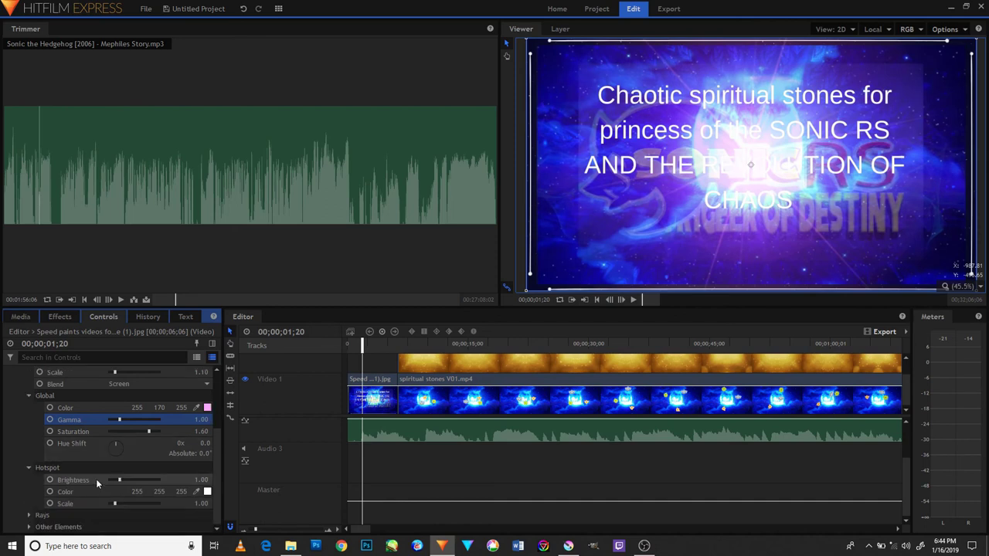
left_click_drag(119, 480, 115, 502)
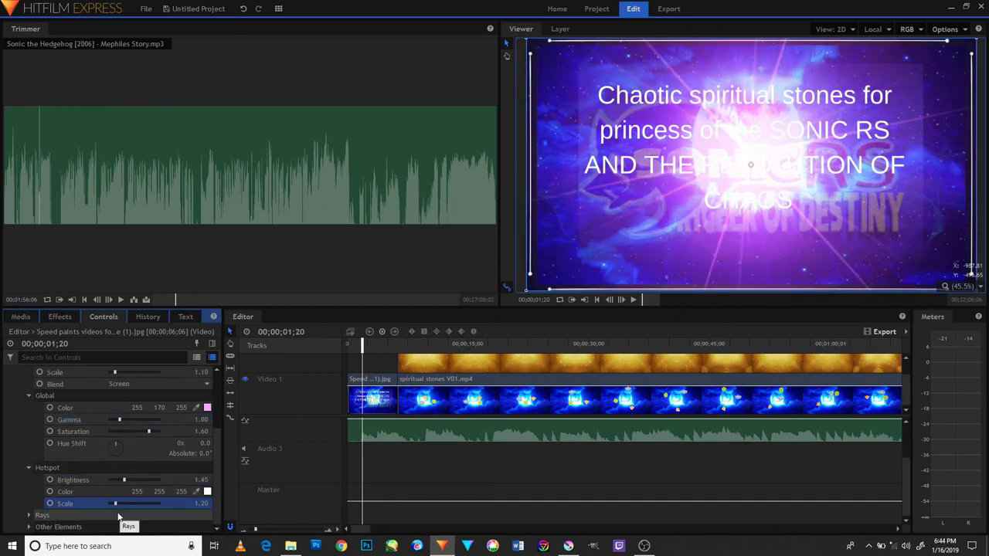
left_click(29, 515)
scroll(93, 479, "down", 2)
left_click_drag(115, 468, 122, 455)
left_click_drag(115, 504, 118, 516)
- Enlarge the Other Elements to 1.90, dim their brightness, and return the playhead to the start
scroll(112, 495, "down", 1)
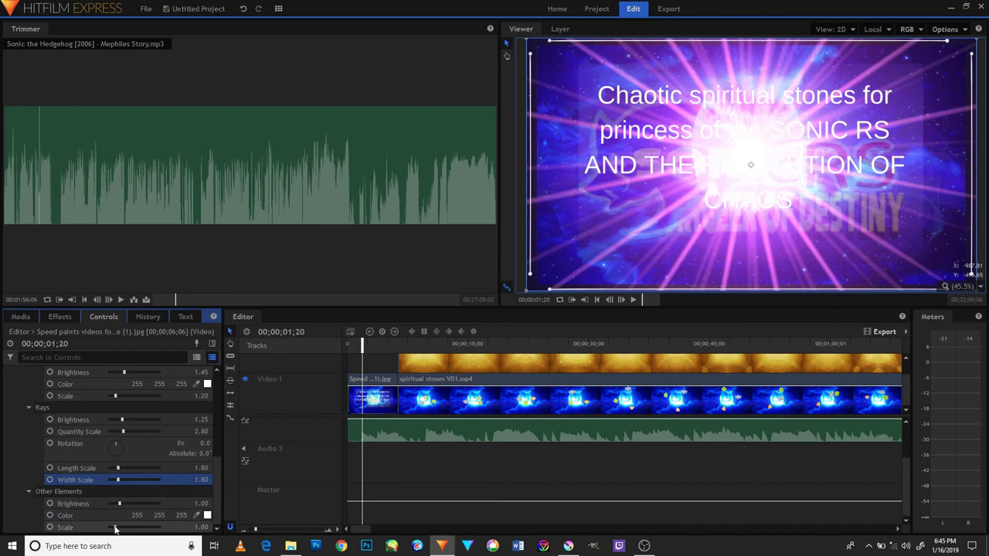
left_click_drag(115, 527, 118, 527)
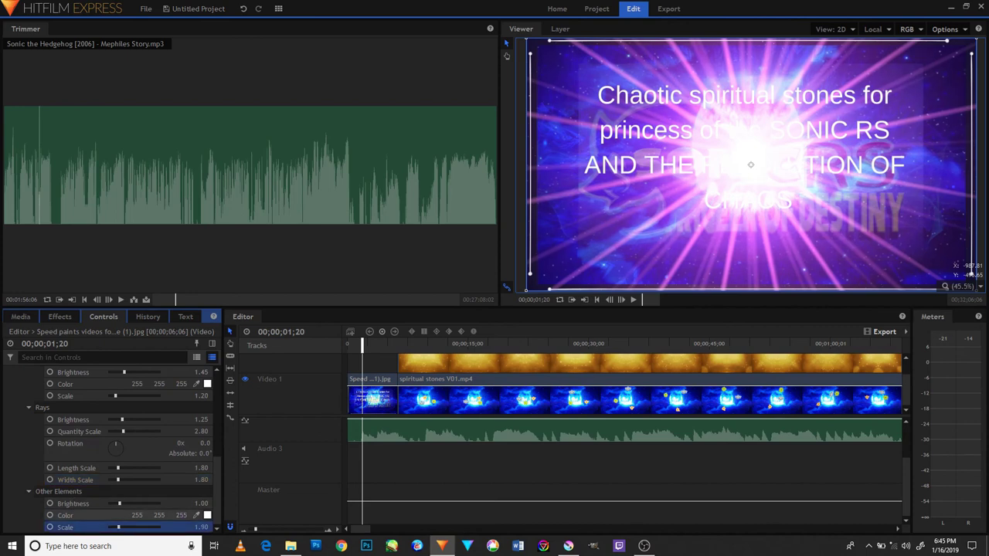
left_click_drag(121, 508, 115, 506)
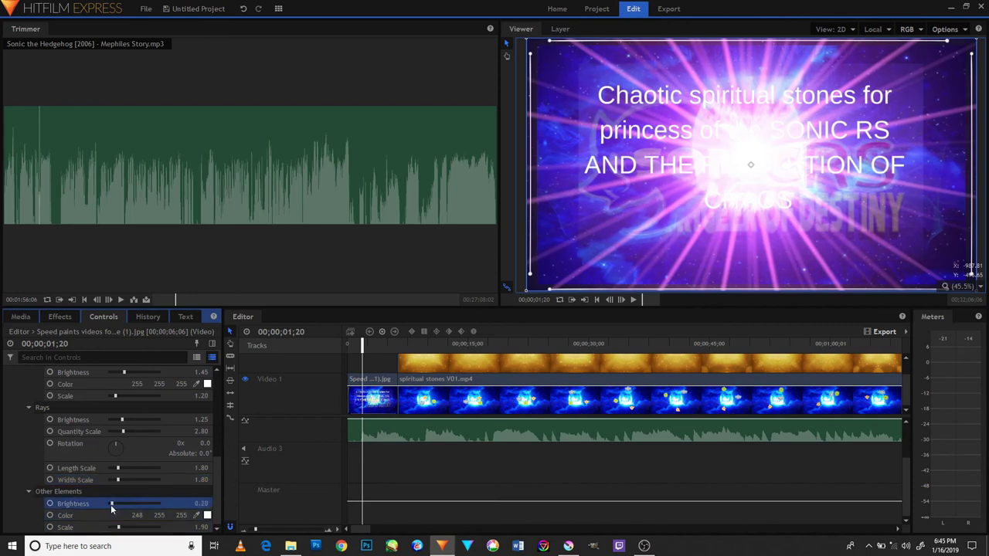
scroll(154, 494, "up", 5)
scroll(209, 471, "up", 5)
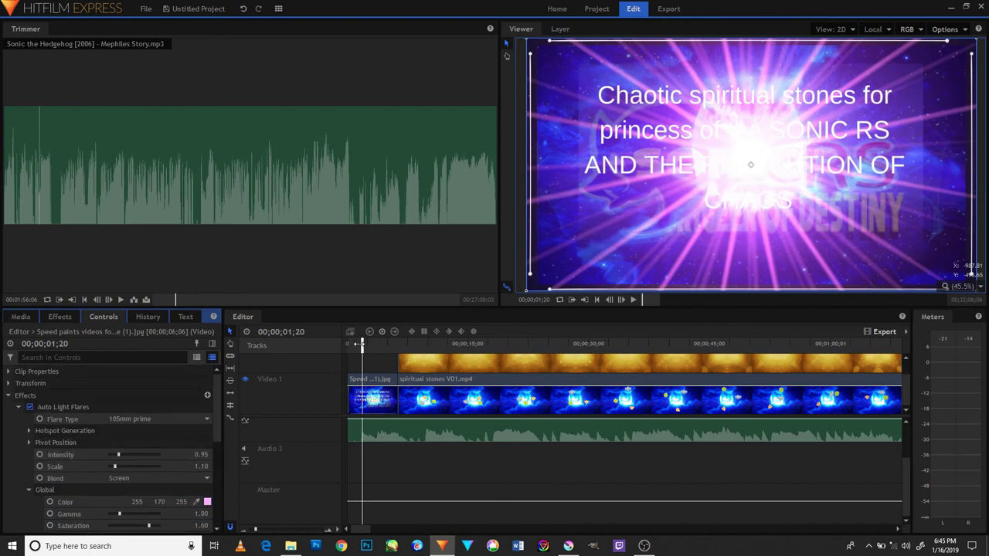
left_click_drag(357, 347, 302, 350)
- Zoom the timeline out, play the edit, and stop the VLC music player from the tray
left_click_drag(256, 532, 259, 530)
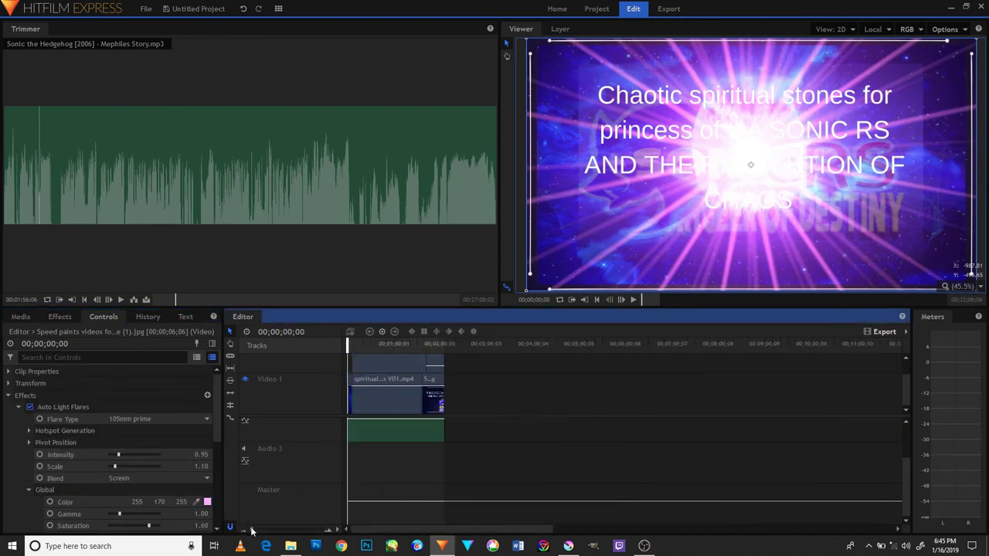
mouse_move(371, 530)
left_mouse_down()
mouse_move(384, 530)
mouse_move(348, 530)
left_mouse_up()
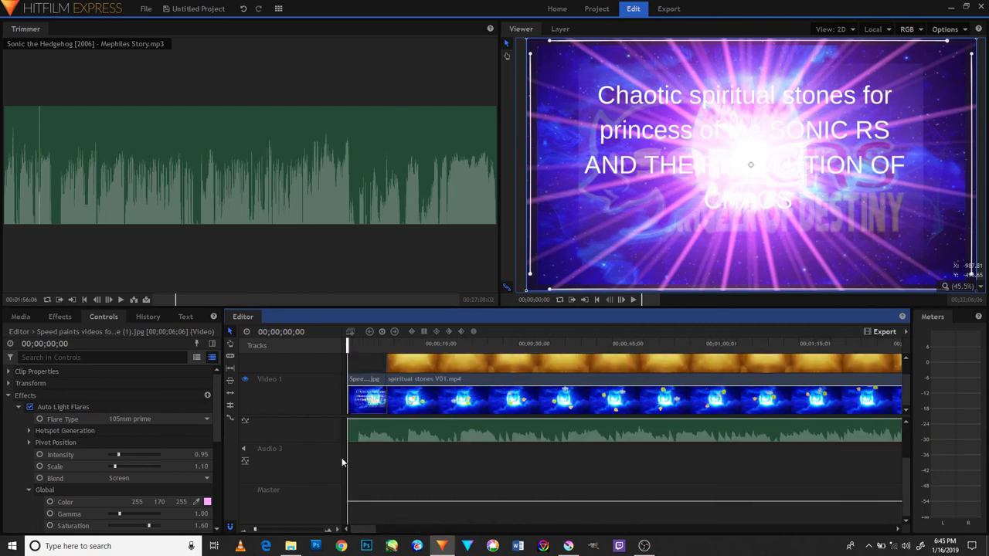
left_click(632, 300)
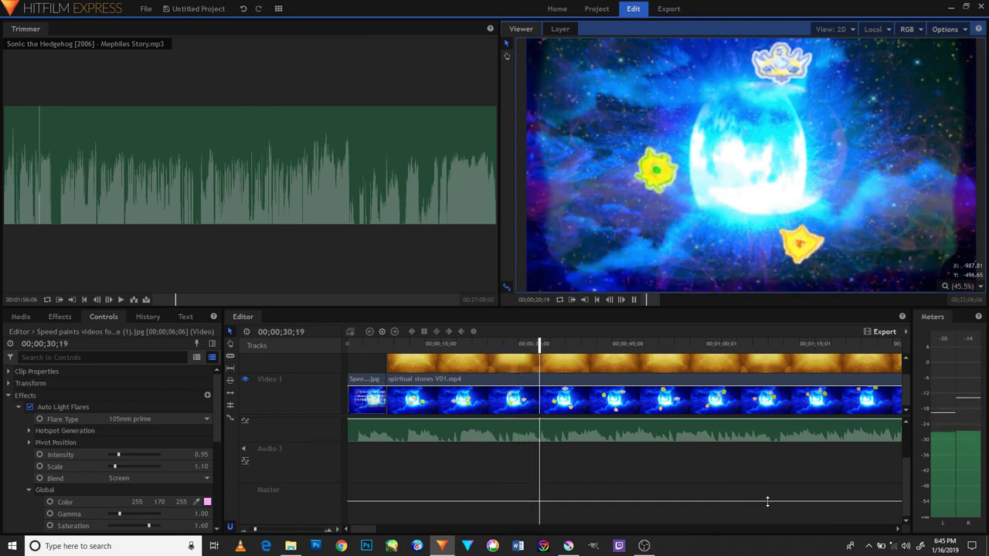
left_click(868, 545)
right_click(848, 506)
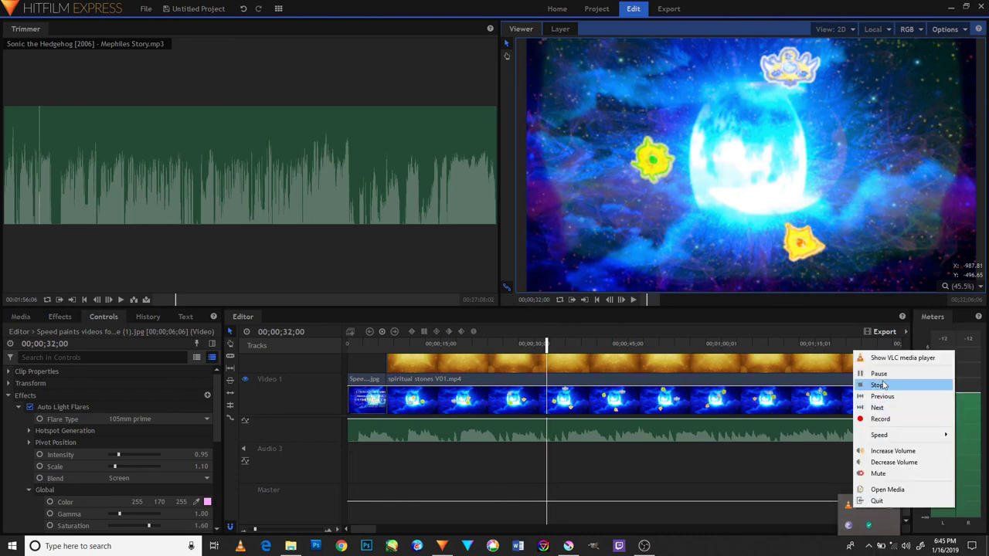
left_click(881, 376)
left_click(634, 299)
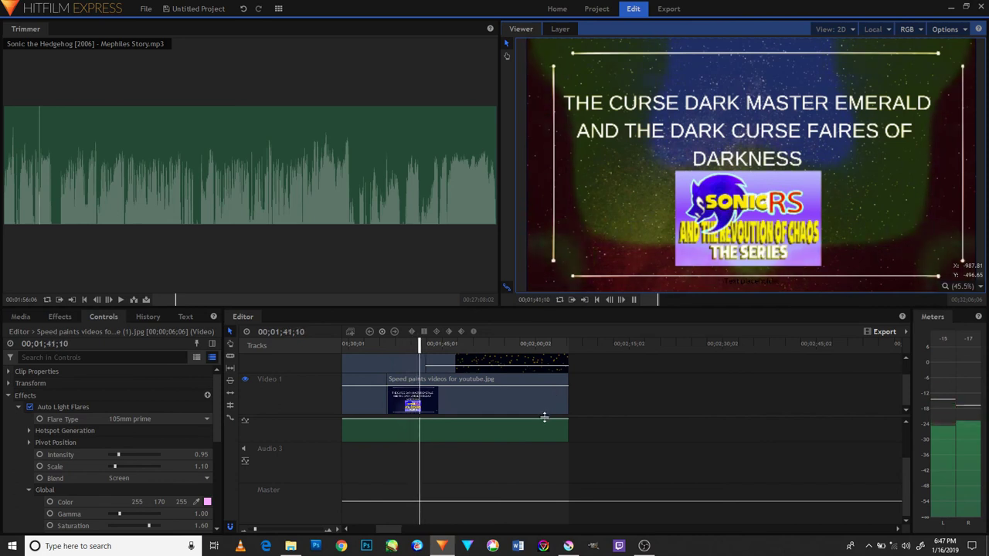
- Play through the closing title card, toggle the OBS window, then scrub back to the start
left_click(629, 320)
left_click(634, 300)
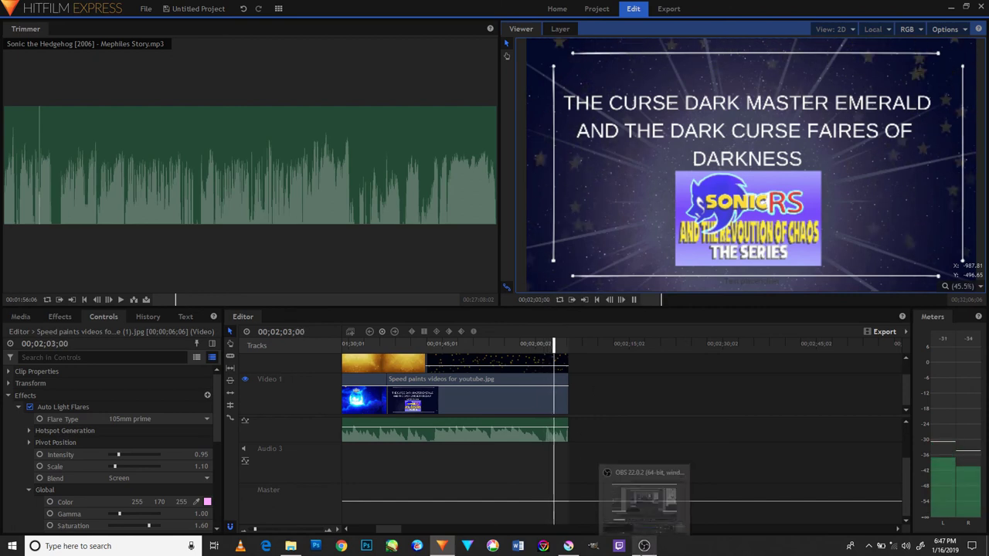
left_click(639, 548)
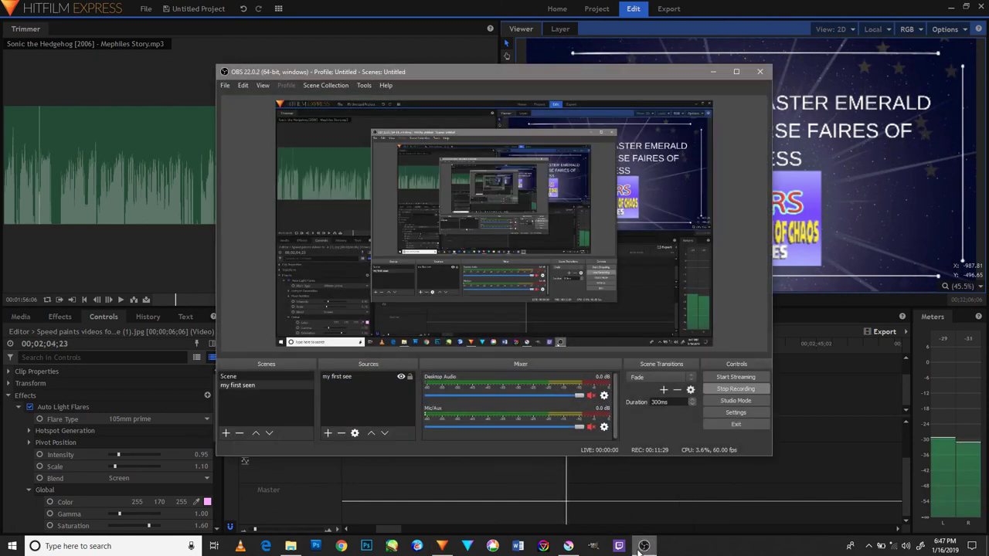
left_click(639, 548)
mouse_move(569, 354)
left_mouse_down()
mouse_move(96, 357)
mouse_move(290, 486)
left_mouse_up()
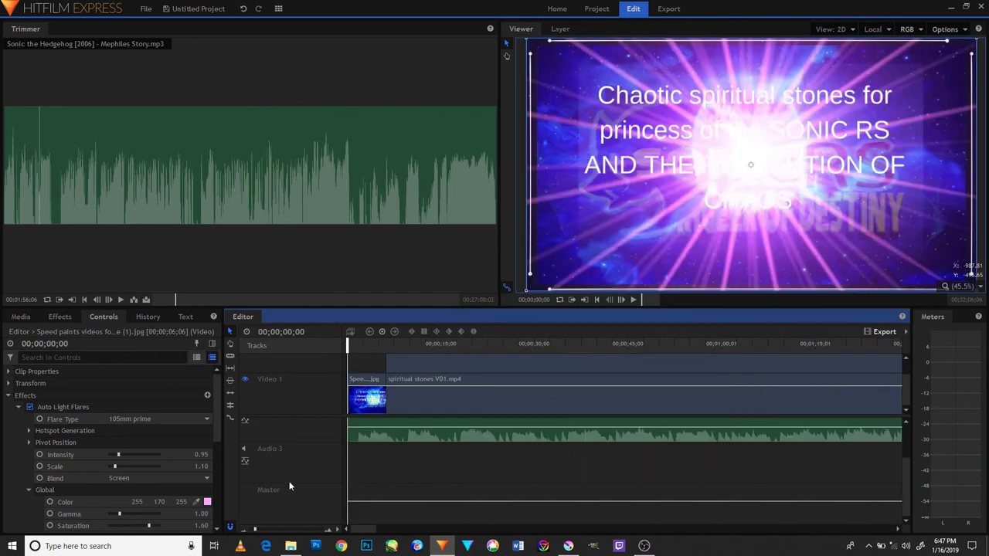
- Play the edit from the opening title through to the end at 00;02;04;19
left_click(632, 301)
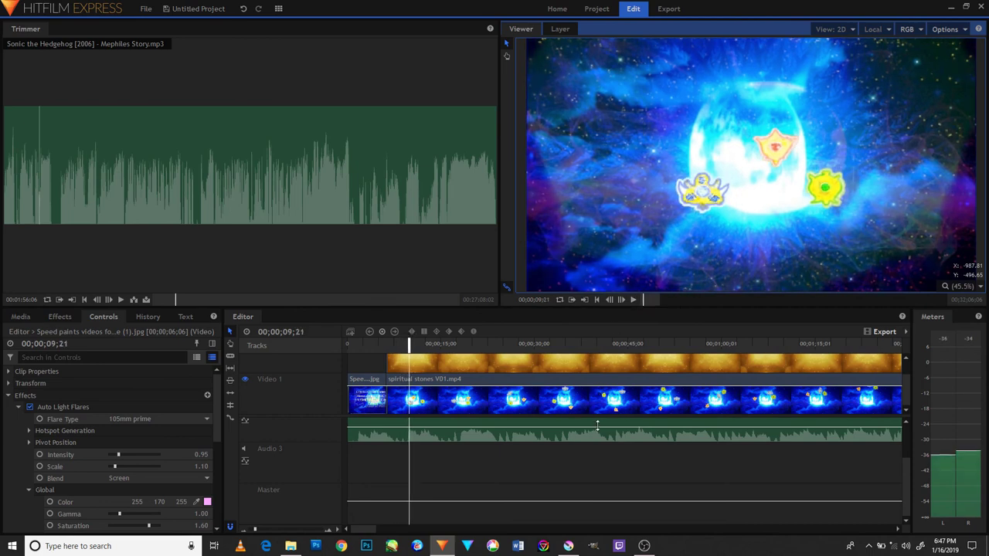
left_click(633, 300)
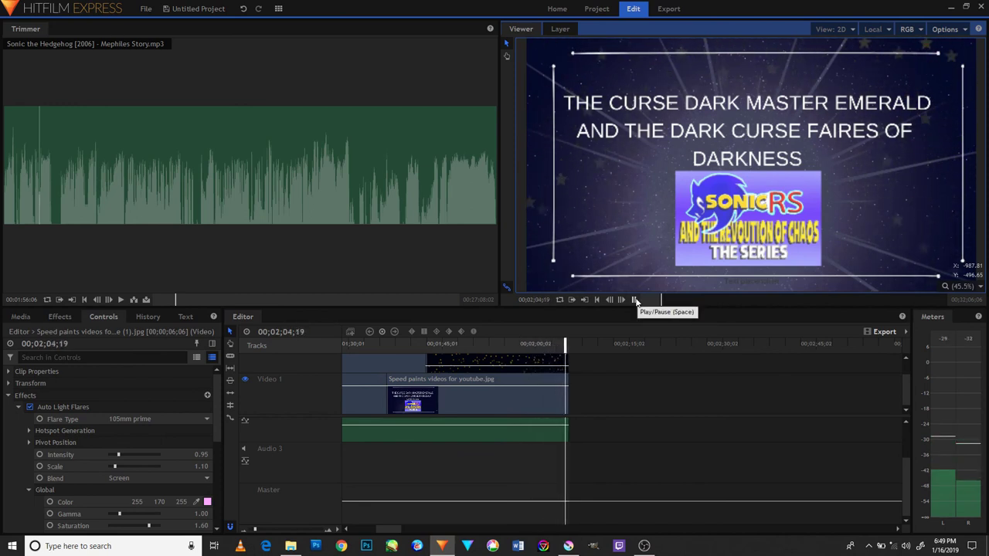
- Stop playback, zoom the timeline out, and rewind to the beginning of the edit
left_click(636, 300)
left_click_drag(255, 530, 249, 530)
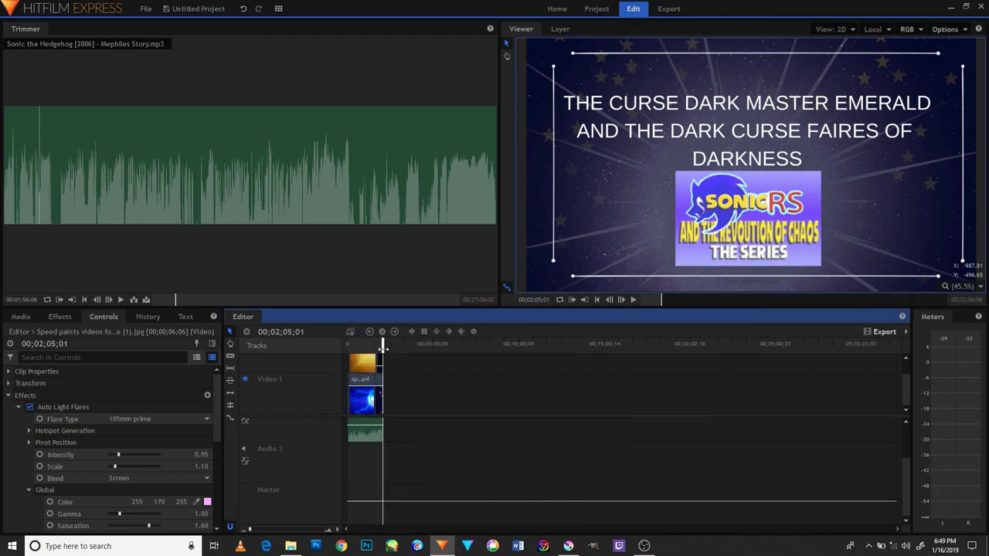
left_click(357, 345)
left_click_drag(327, 346, 280, 396)
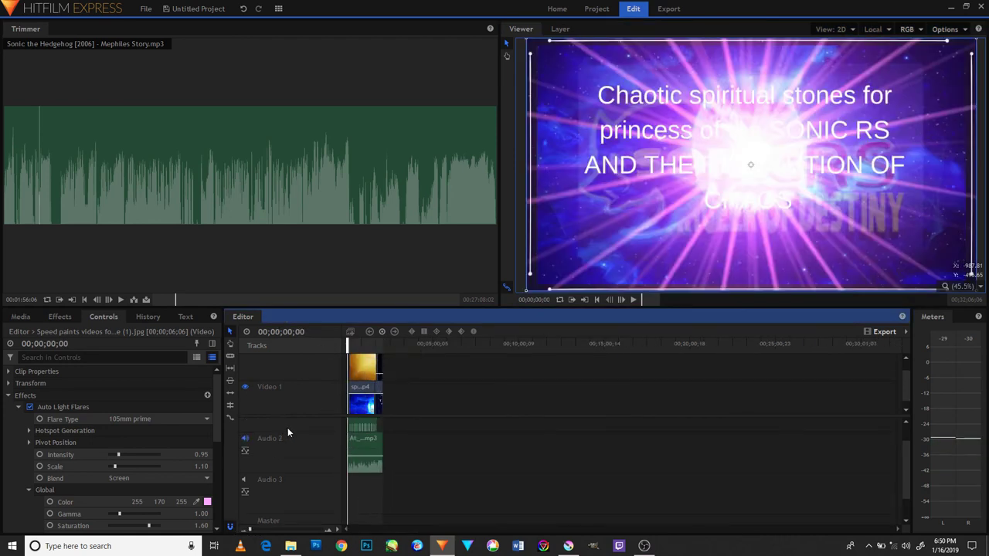
scroll(285, 480, "up", 2)
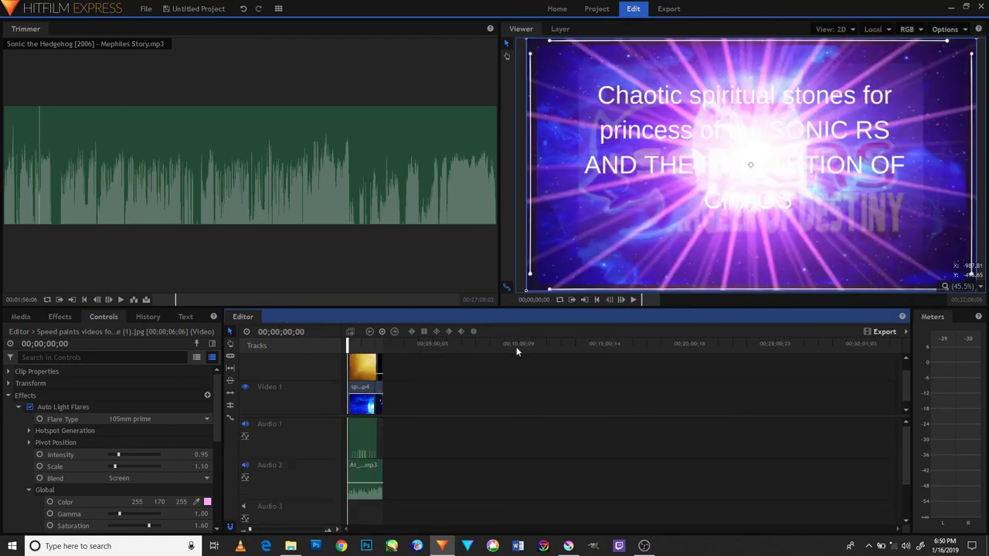
- Clear the finished export and queue the Editor timeline contents as a YouTube 1080p HD MP4
left_click(659, 10)
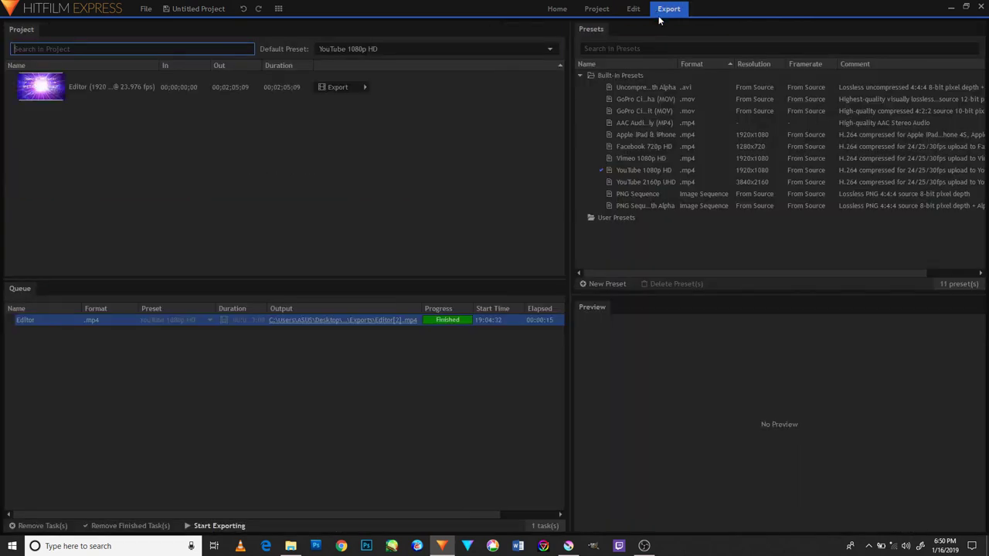
left_click(130, 525)
left_click(364, 86)
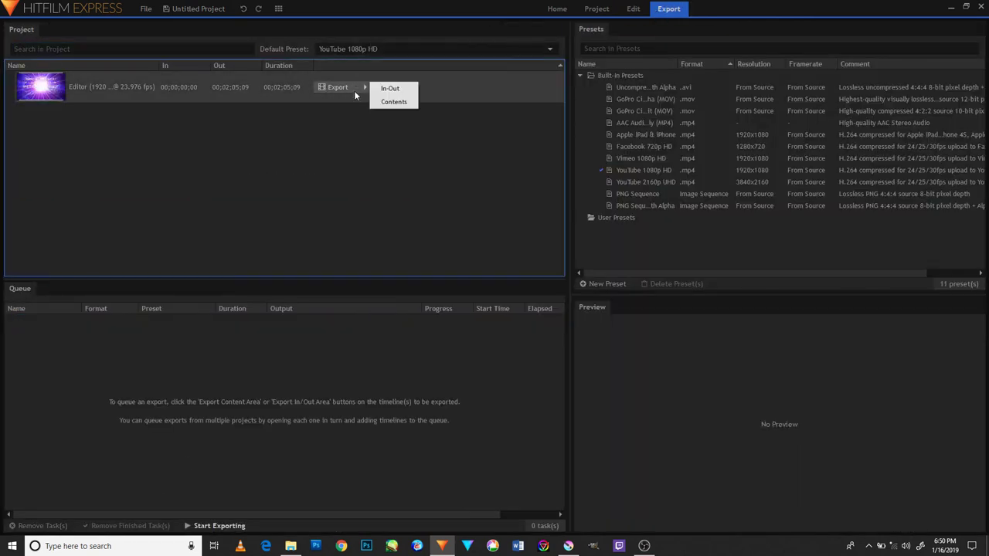
left_click(386, 99)
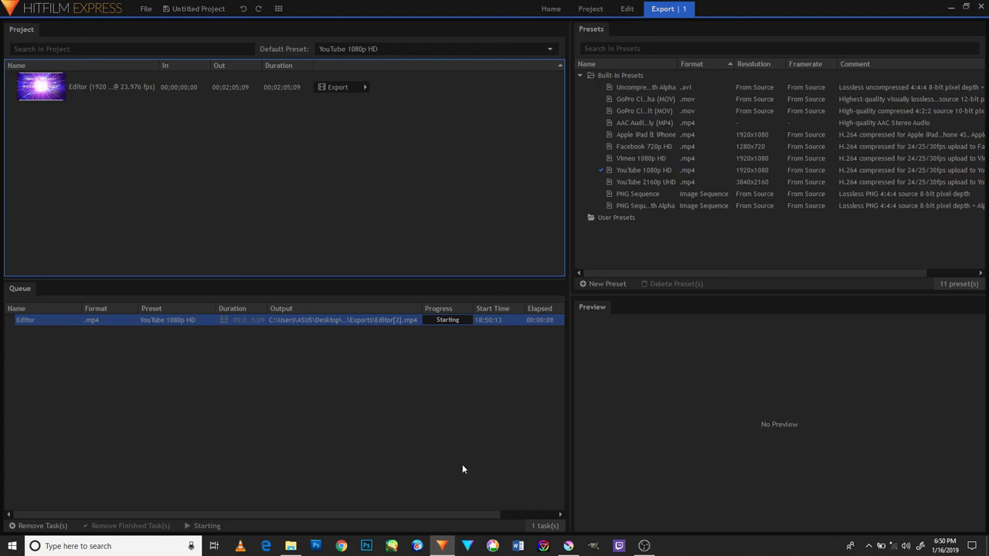
left_click(485, 509)
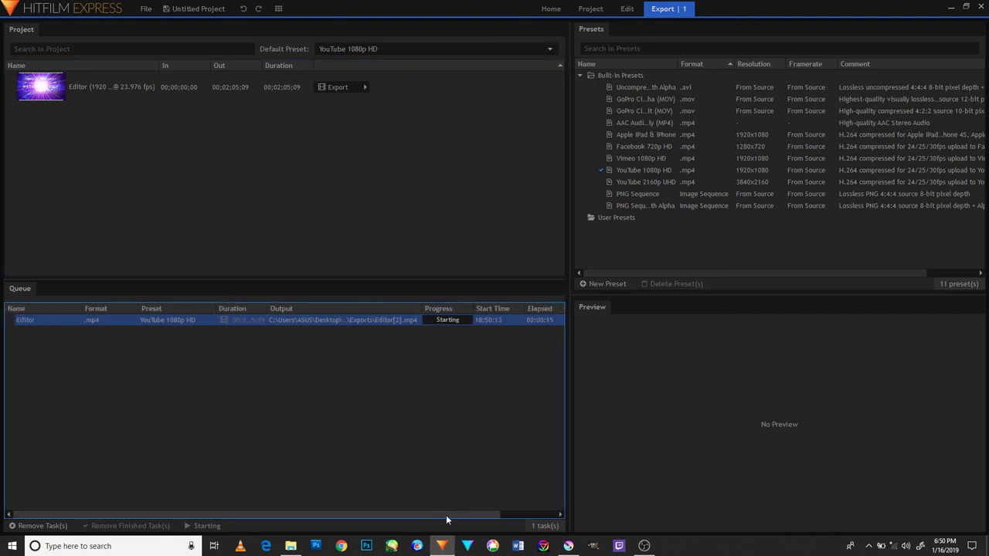
left_click_drag(465, 515, 535, 517)
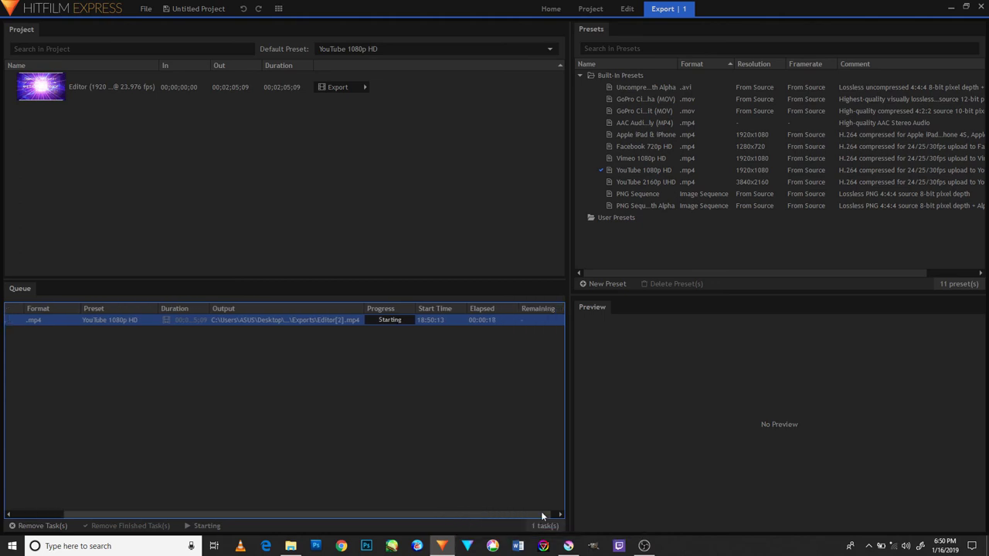
- Open the tray options for the music player, close the popup, and show the screen recorder
left_click(869, 546)
right_click(848, 504)
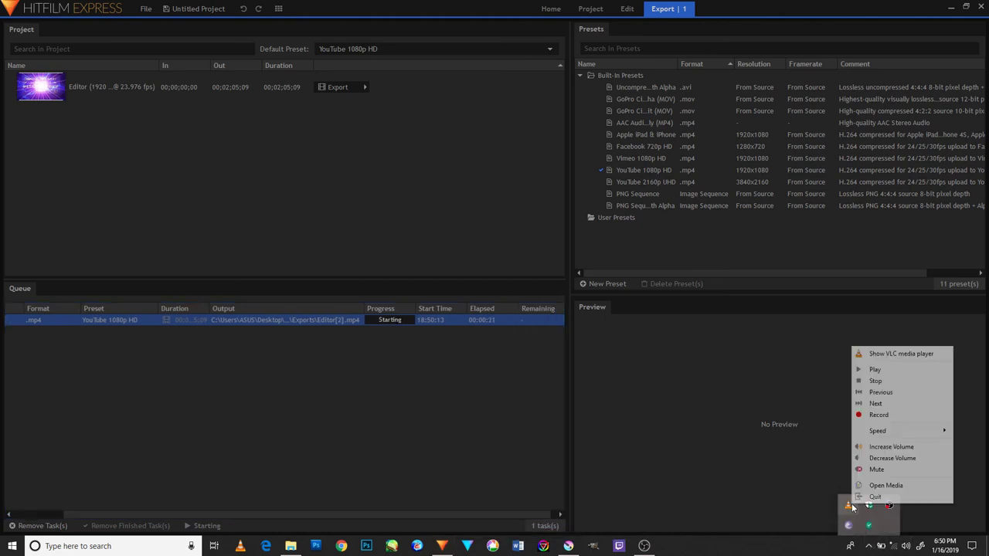
left_click(493, 434)
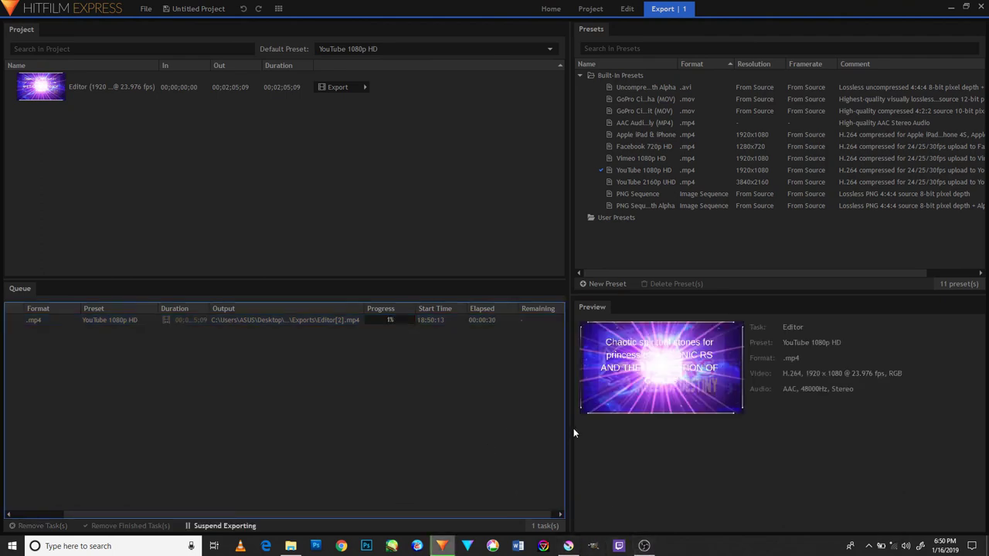
left_click(644, 546)
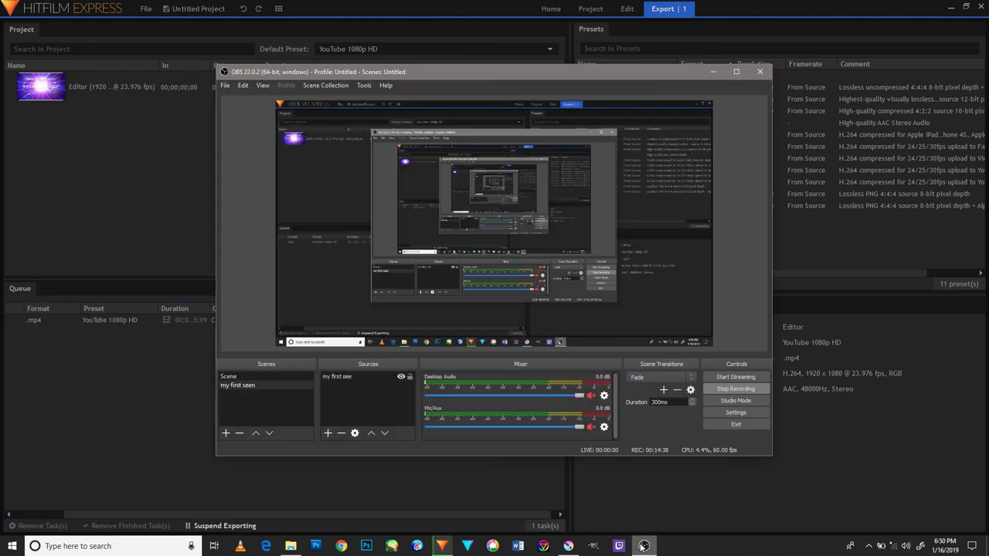
left_click(644, 546)
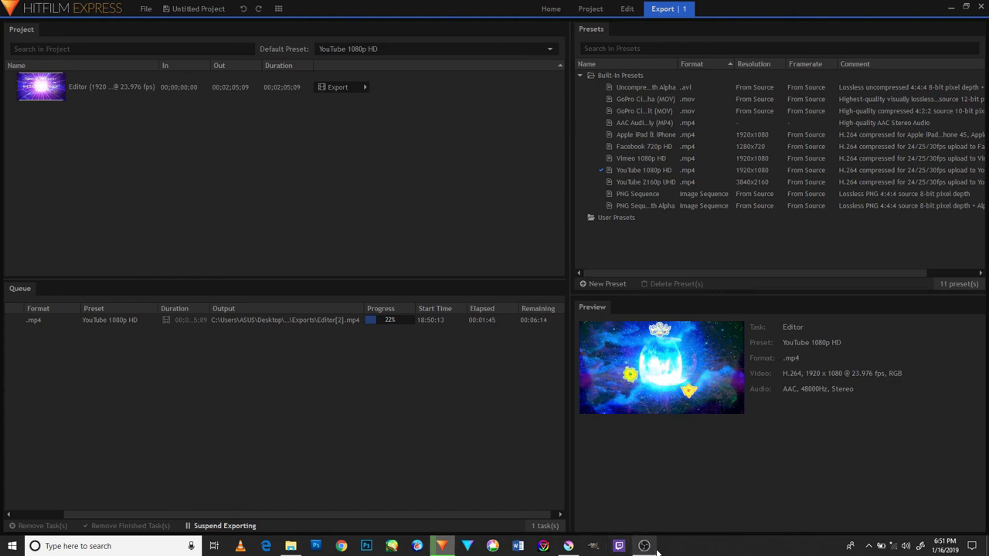
left_click(645, 546)
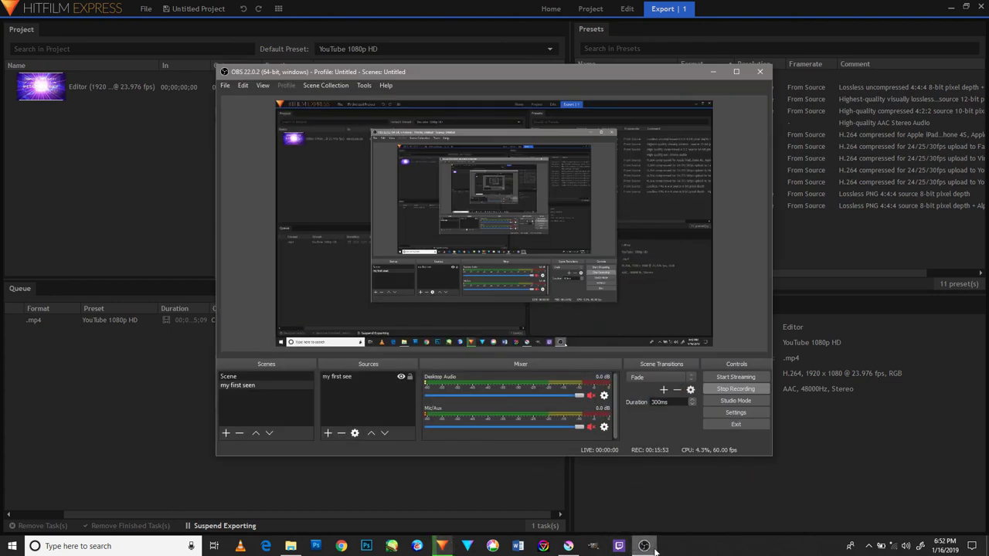
left_click(653, 549)
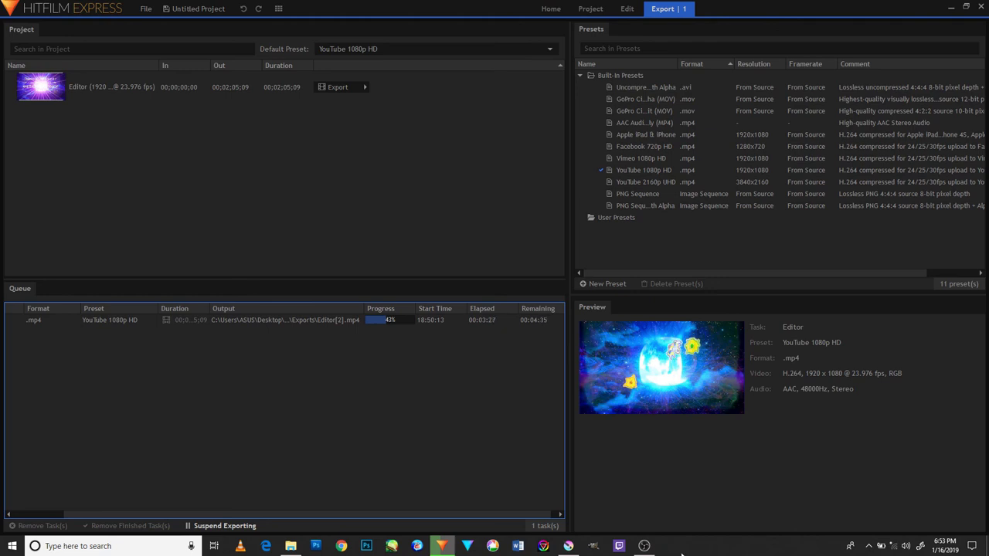
left_click(645, 546)
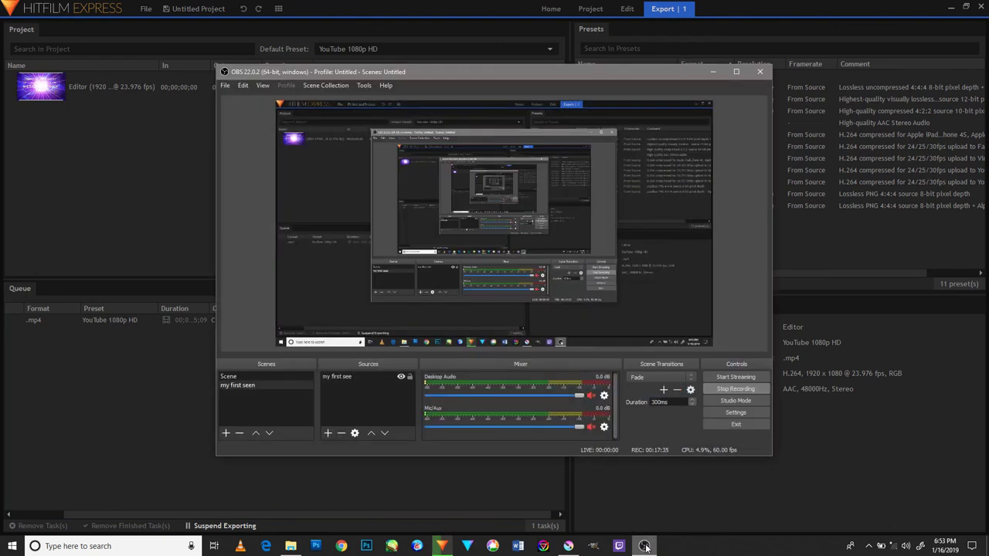
- Check the Editor[2].mp4 export progress at 48%, then bring the OBS Studio window back
left_click(644, 547)
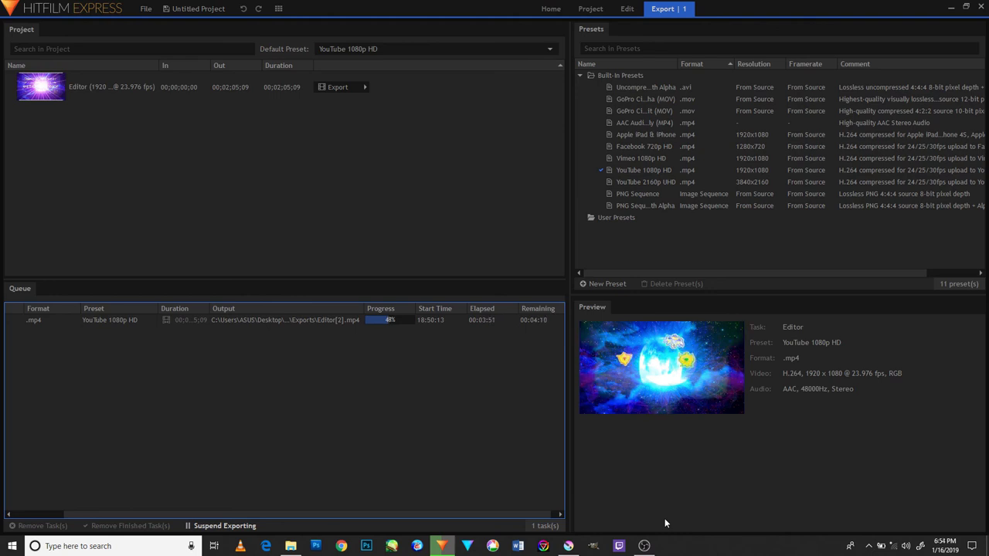
left_click(645, 545)
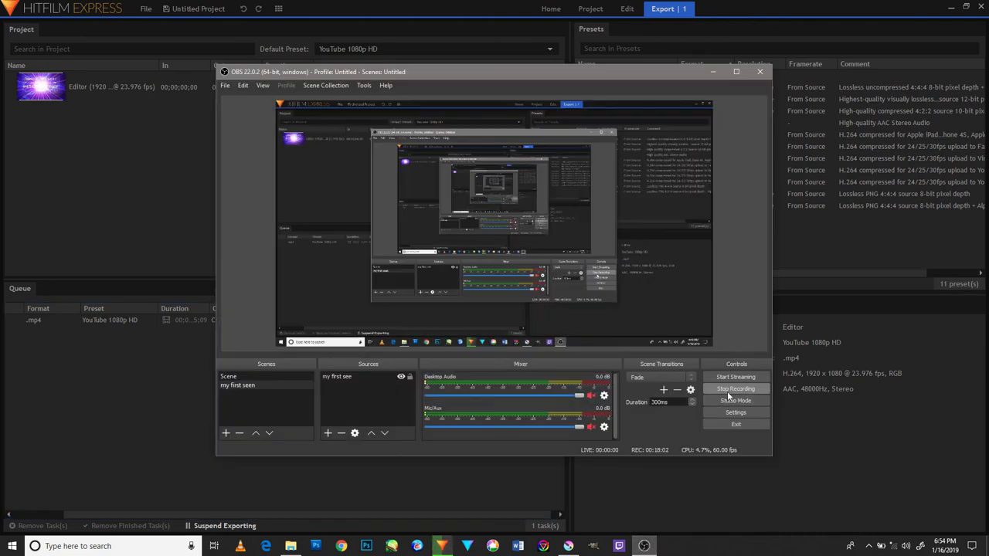